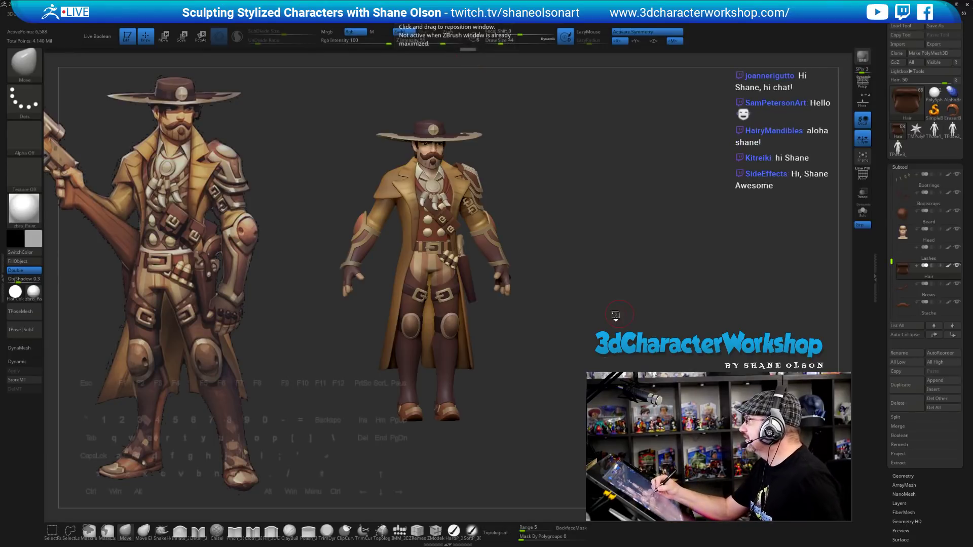
drag(582, 264, 577, 345)
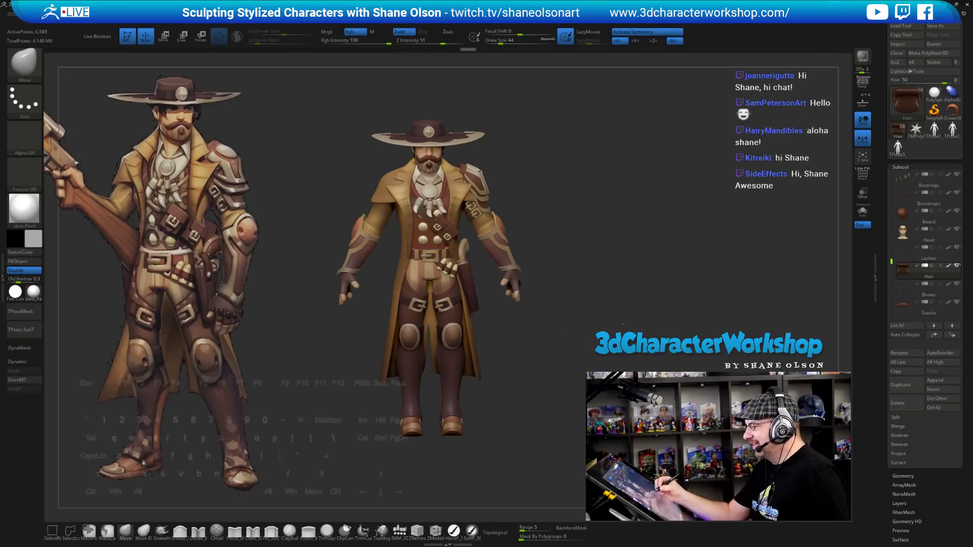
drag(627, 318, 611, 335)
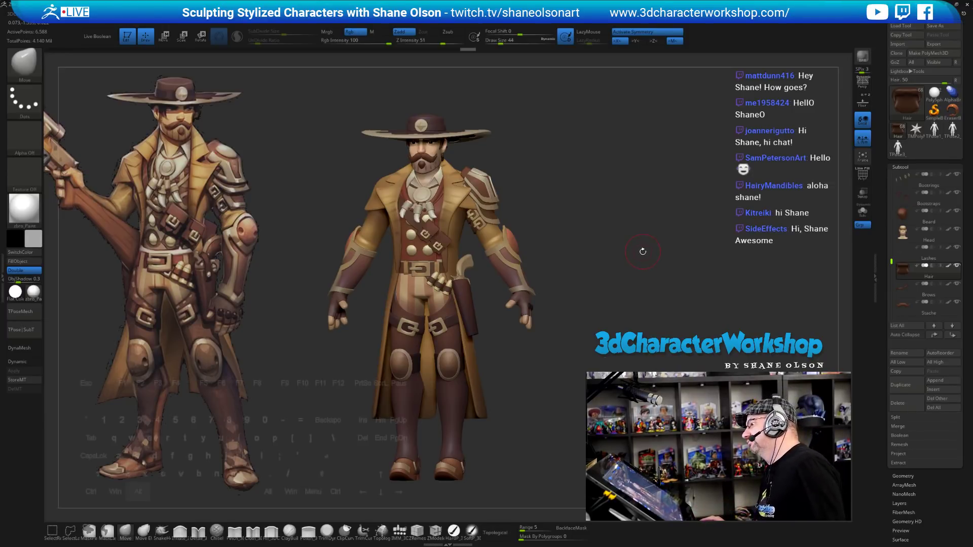
drag(643, 251, 641, 200)
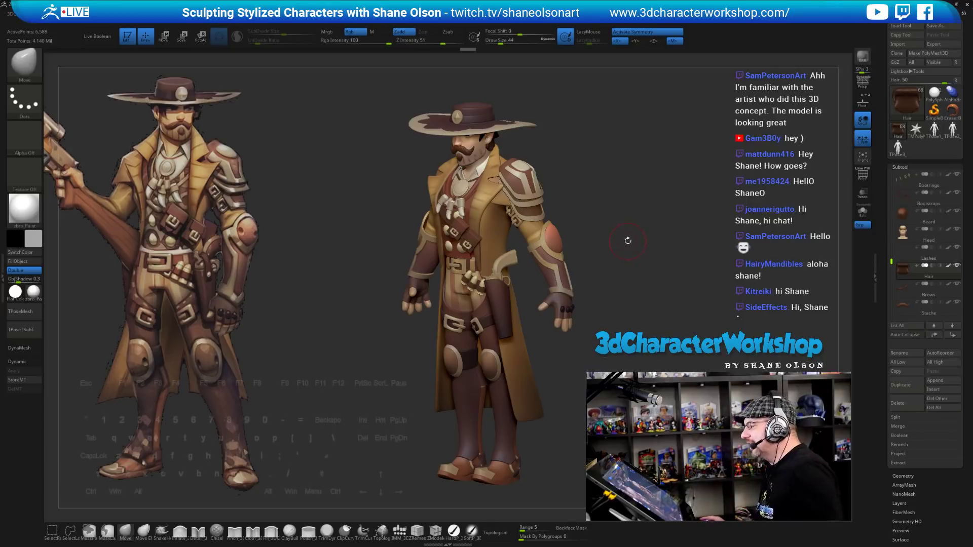
drag(628, 239, 631, 306)
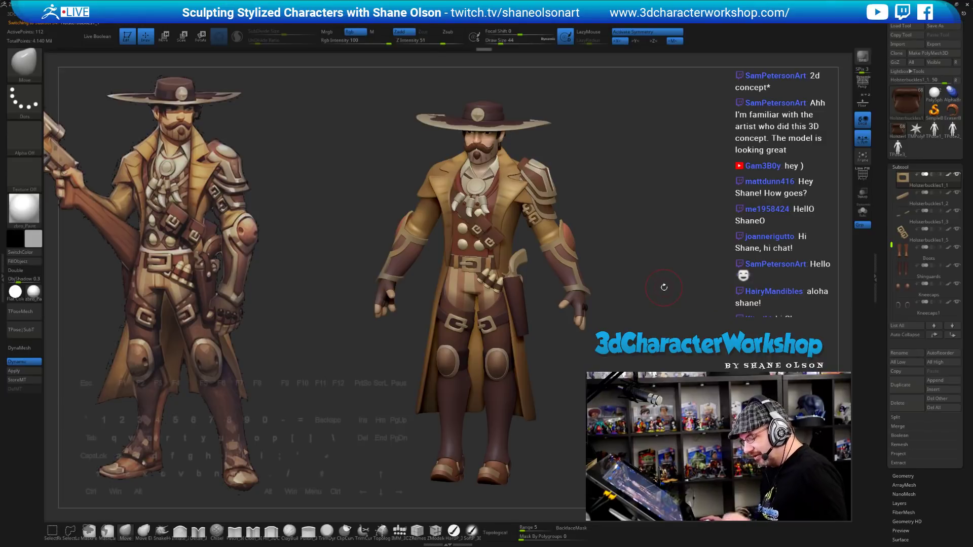
Isolate the rectangular belt buckle subtool in Solo mode, seen from the front.
shift+drag(676, 243, 689, 243)
click(863, 210)
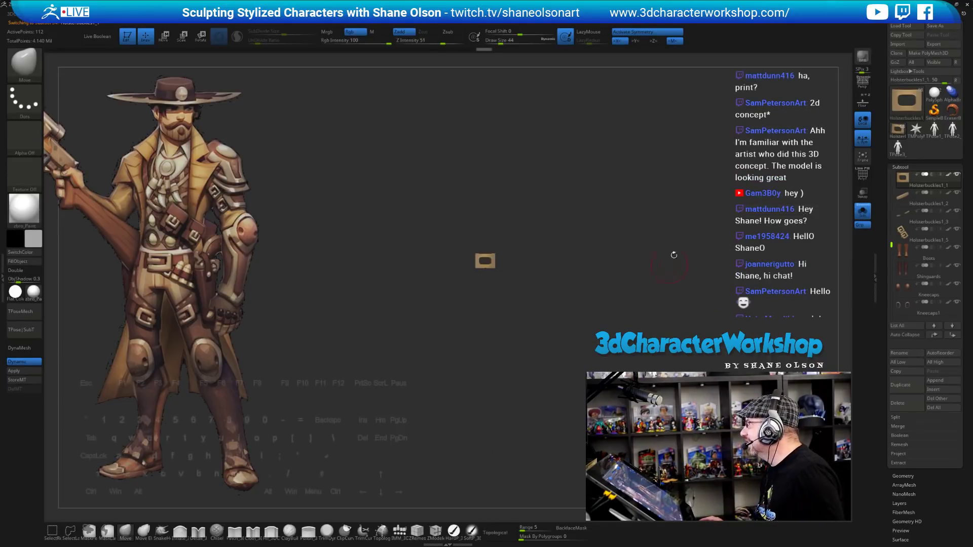
alt+drag(552, 186, 580, 302)
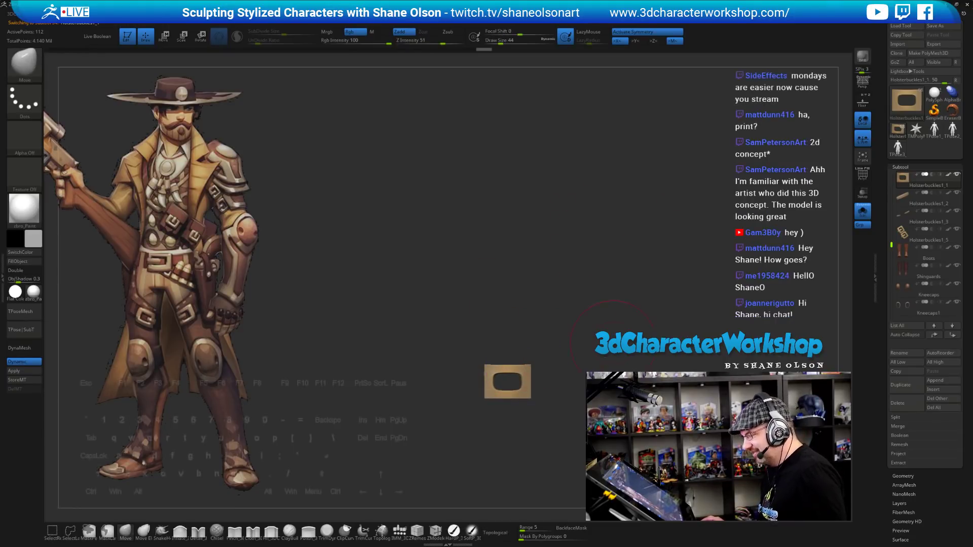
mouse_move(533, 358)
alt+mouse_down()
mouse_move(631, 358)
mouse_move(604, 304)
mouse_move(579, 297)
mouse_move(615, 304)
mouse_move(619, 278)
mouse_move(641, 259)
mouse_move(663, 257)
mouse_move(638, 243)
alt+mouse_up()
Turn off the buckle's dynamic subdivision smoothing and reduce the Move brush's draw size to 13.
key([)
key([)
key([)
key([)
key(s)
click(633, 280)
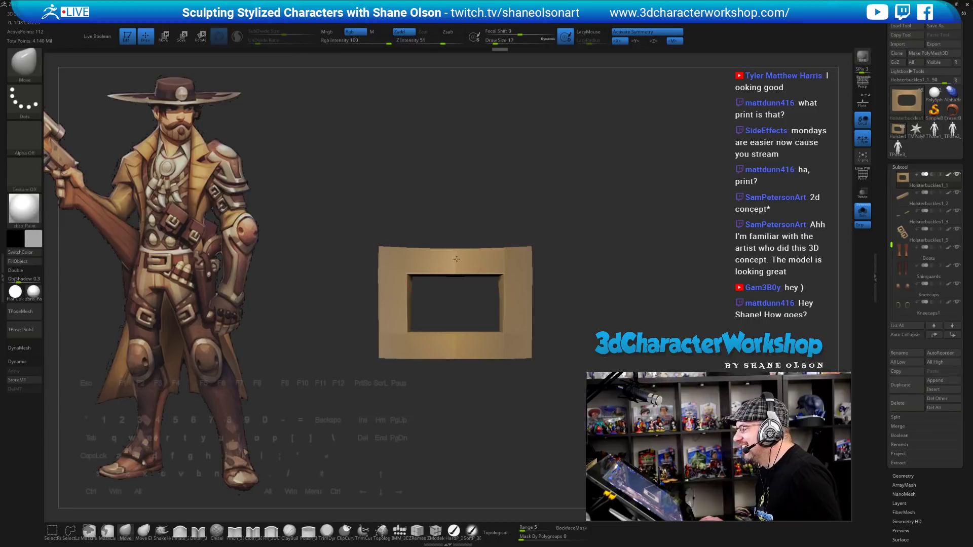
mouse_move(604, 257)
mouse_down()
mouse_move(634, 262)
mouse_move(567, 226)
mouse_up()
key(s)
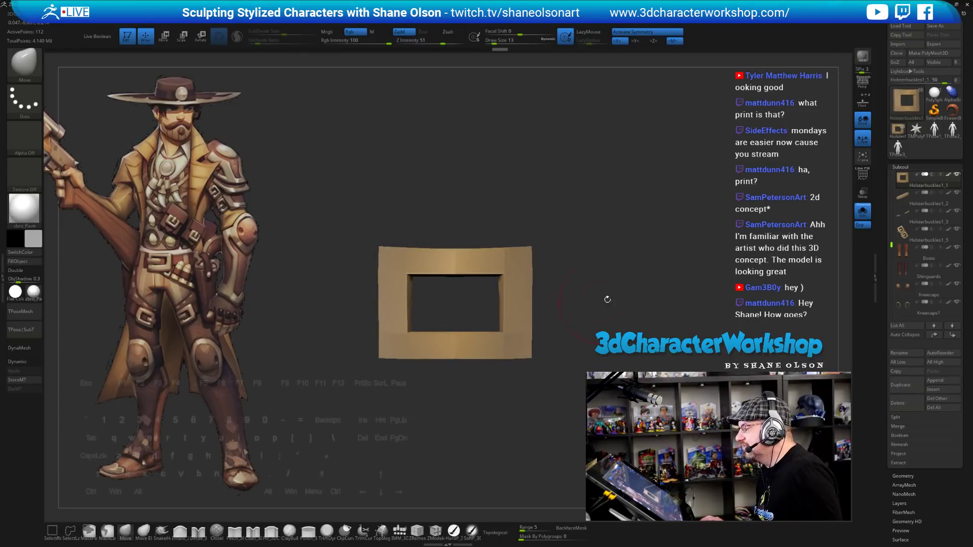
Widen the buckle slightly by pulling its side edges outward with the Move brush at draw size 9.
drag(618, 295, 617, 290)
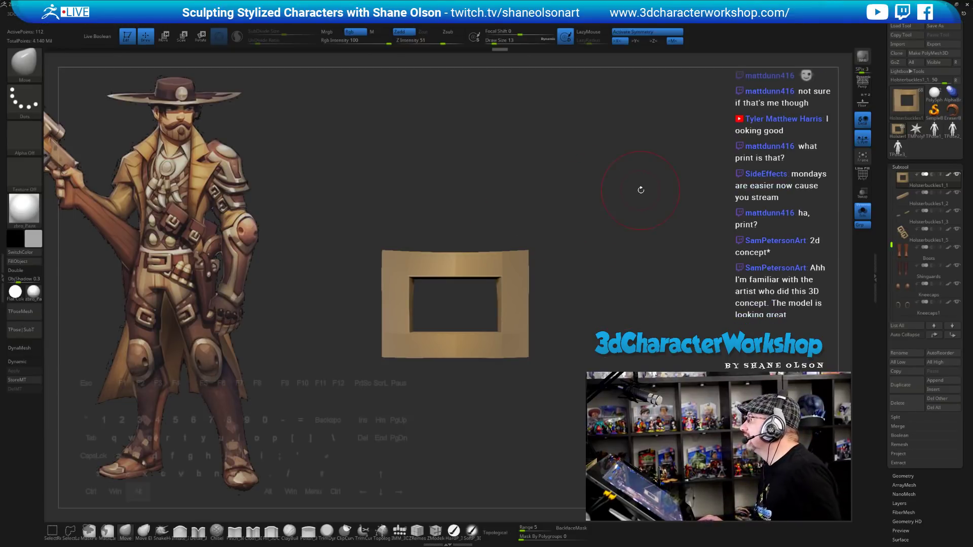
mouse_move(641, 191)
mouse_down()
mouse_move(664, 208)
mouse_move(649, 219)
mouse_move(511, 187)
mouse_move(454, 237)
mouse_move(465, 216)
mouse_move(458, 229)
mouse_up()
key(s)
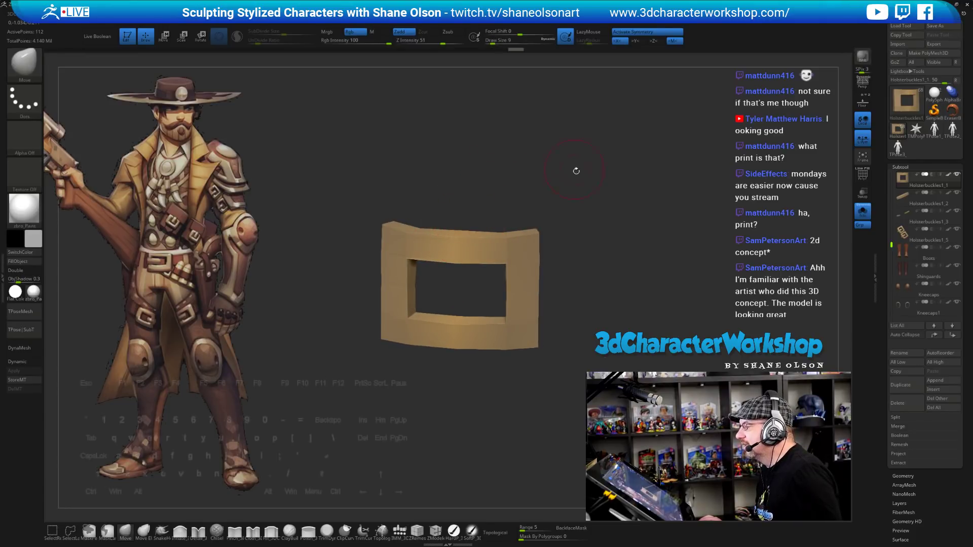
drag(476, 191, 432, 222)
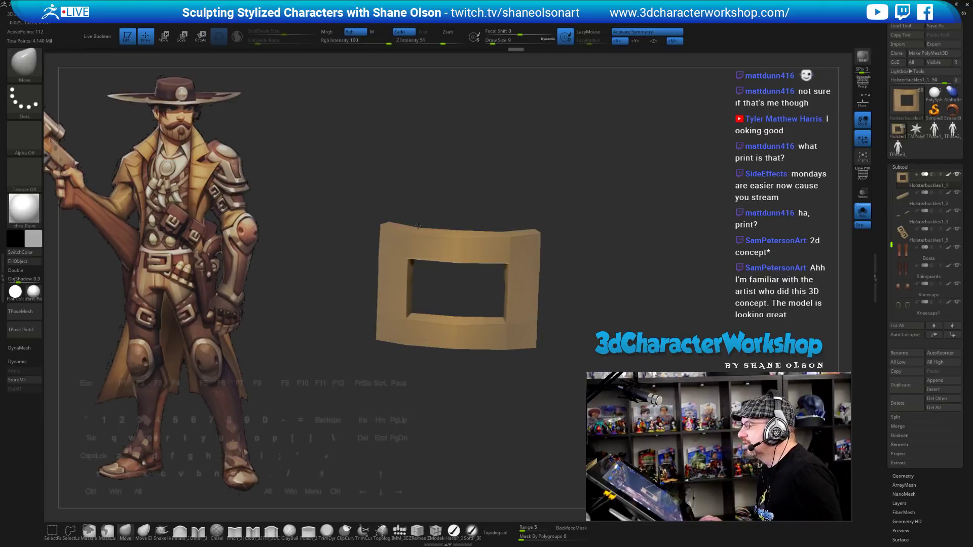
shift+drag(618, 192, 678, 211)
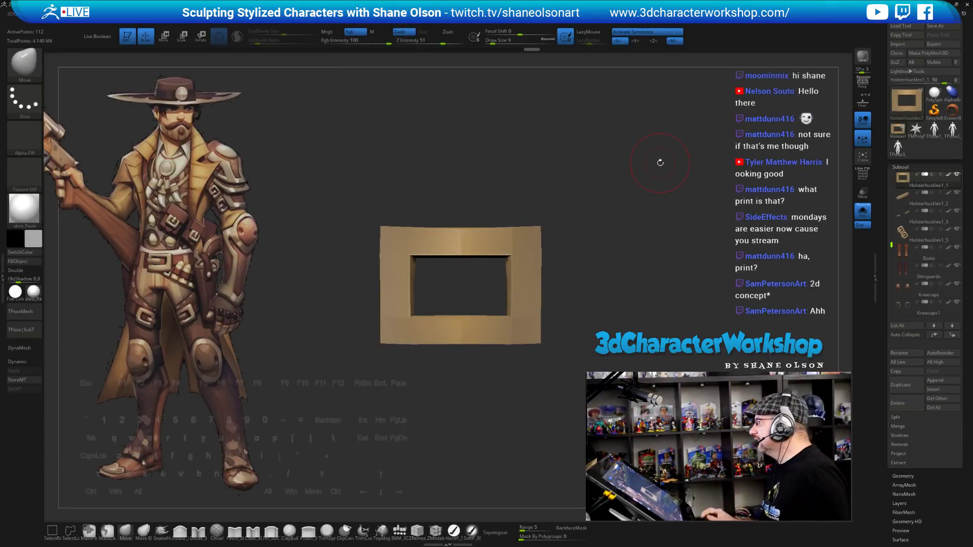
Show the polygon wireframe on the buckle and reduce the brush's draw size to 4.
drag(634, 182, 603, 195)
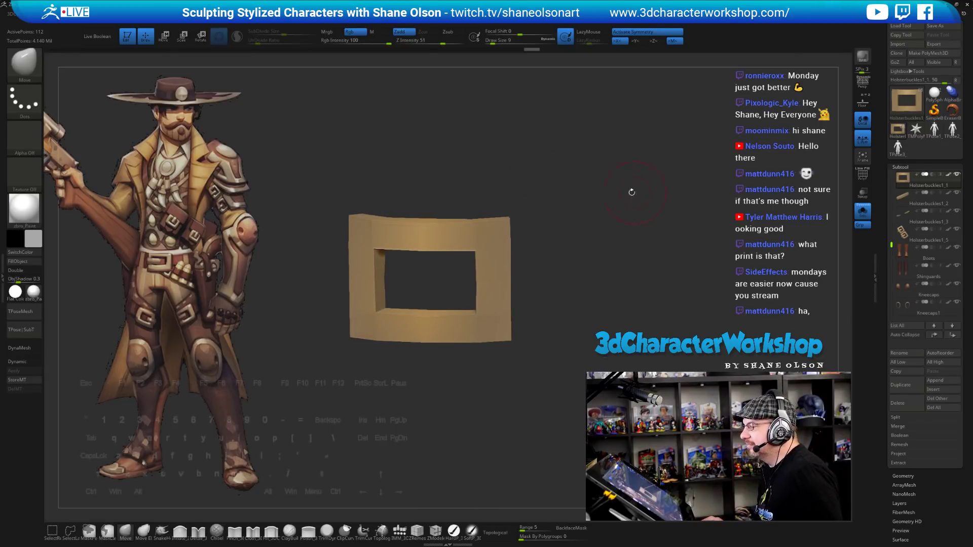
mouse_move(653, 190)
alt+mouse_down()
mouse_move(609, 202)
mouse_move(654, 205)
alt+mouse_up()
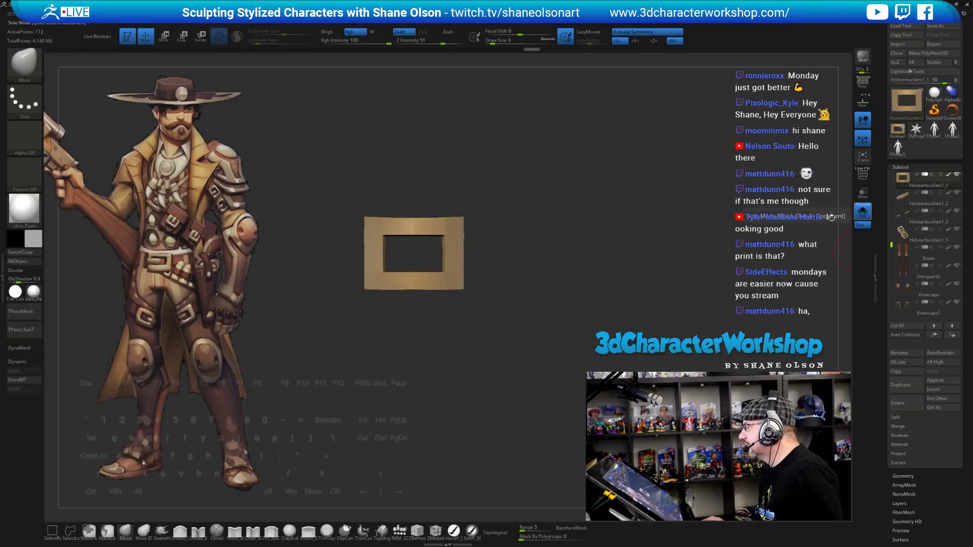
key(shift)
key(shift+f)
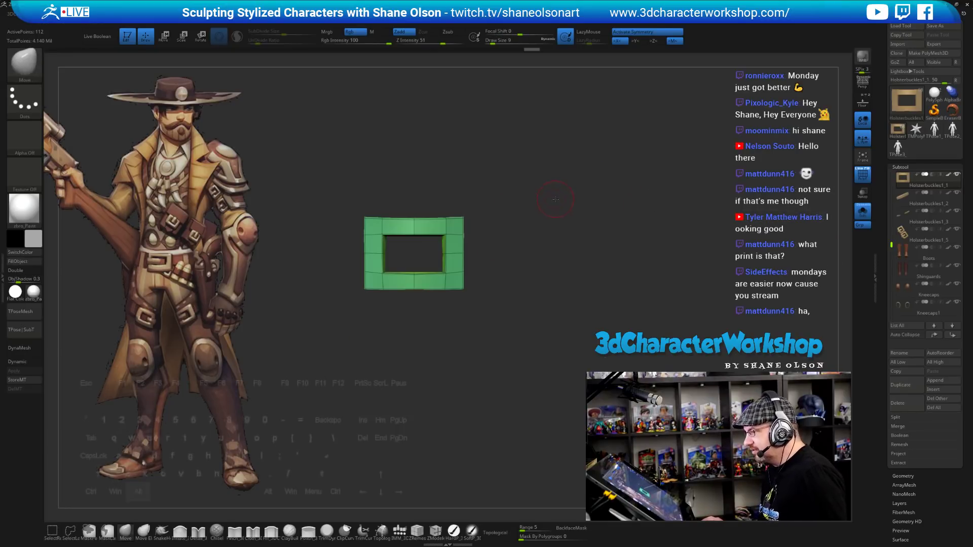
key(f)
key(s)
click(674, 215)
drag(674, 215, 539, 247)
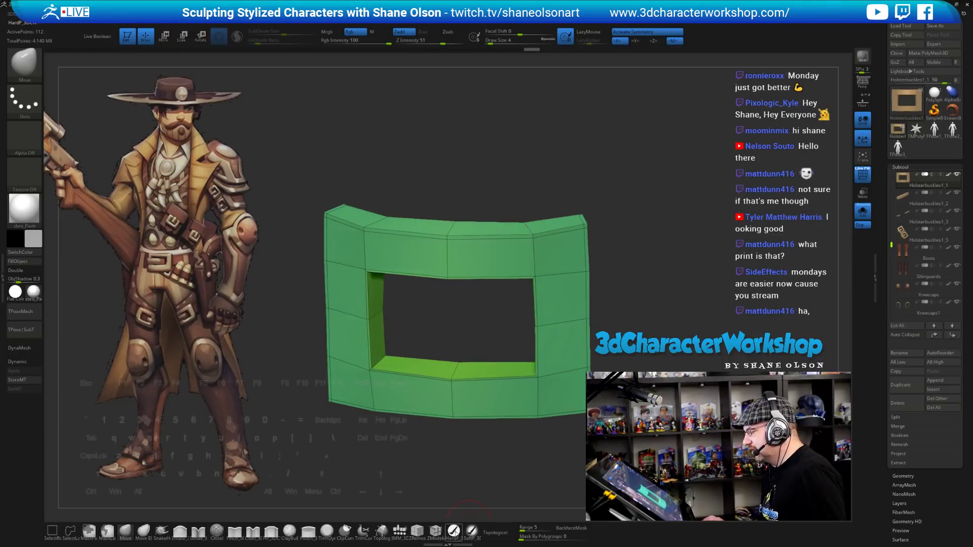
With ZModeler's Insert edge action, delete the extra edge loops running along the buckle's outer and inner rims.
click(436, 530)
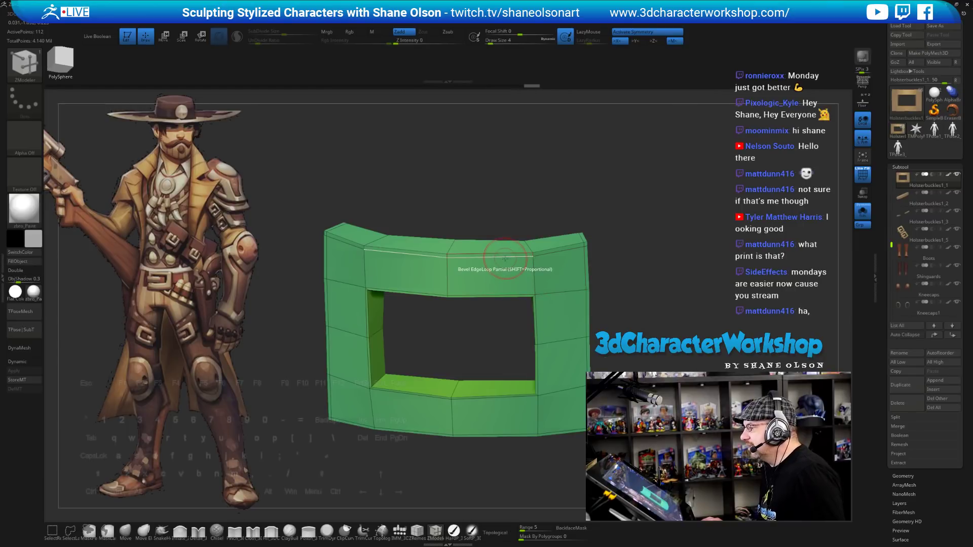
key(space)
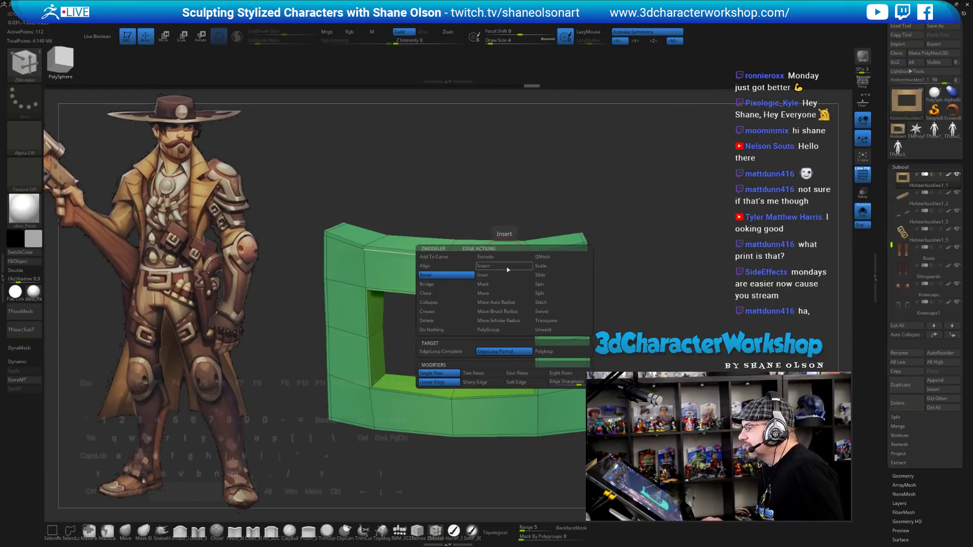
click(507, 268)
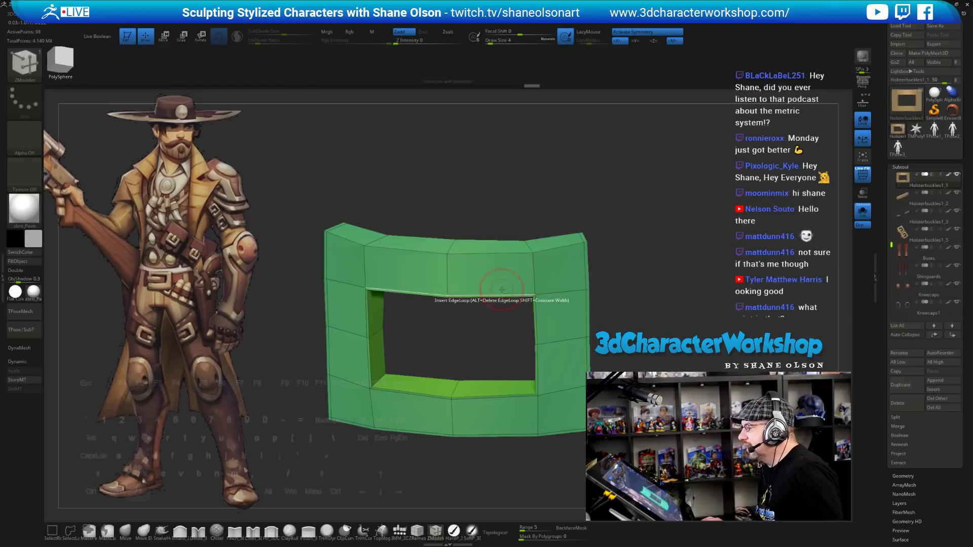
drag(643, 303, 680, 280)
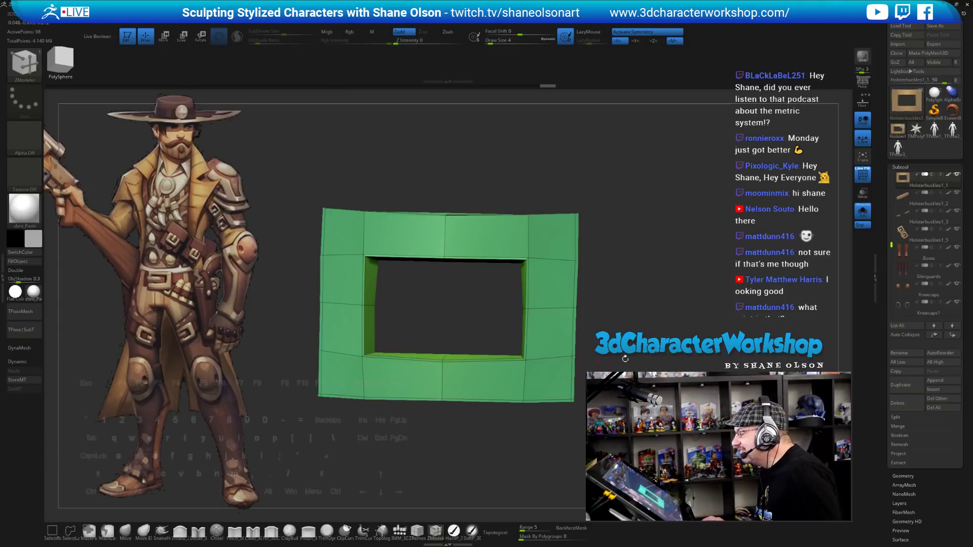
drag(631, 417, 611, 397)
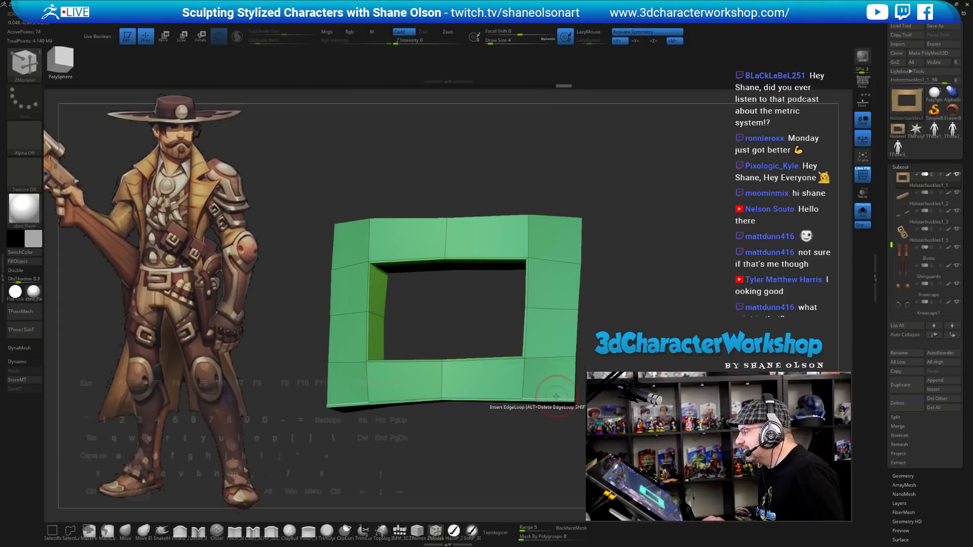
alt+click(569, 375)
mouse_move(598, 355)
mouse_down()
mouse_move(670, 323)
mouse_move(470, 413)
mouse_move(443, 389)
mouse_move(455, 347)
mouse_up()
Refine the vertices around the buckle's frame and opening with the Move brush at draw size 3.
click(126, 530)
alt+drag(654, 338, 653, 332)
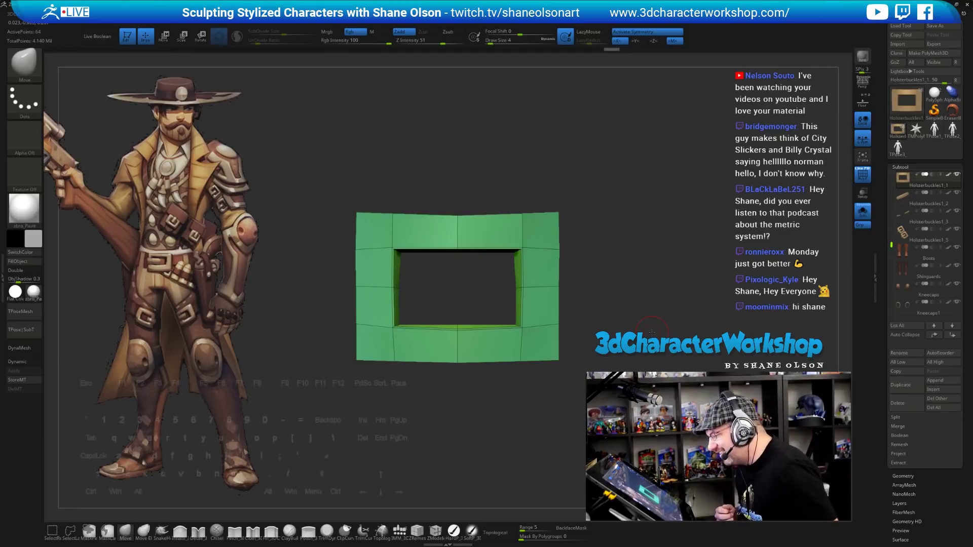
drag(612, 262, 655, 257)
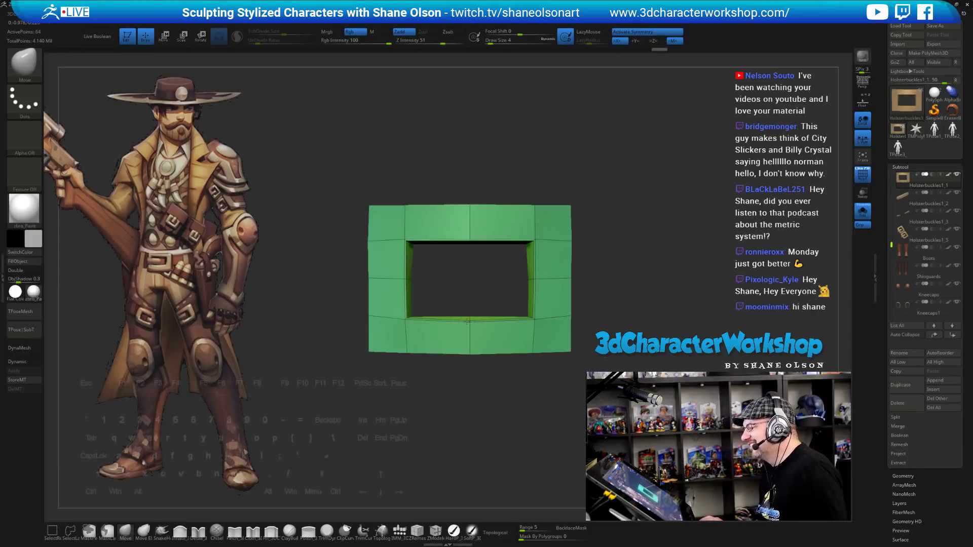
drag(665, 299, 712, 291)
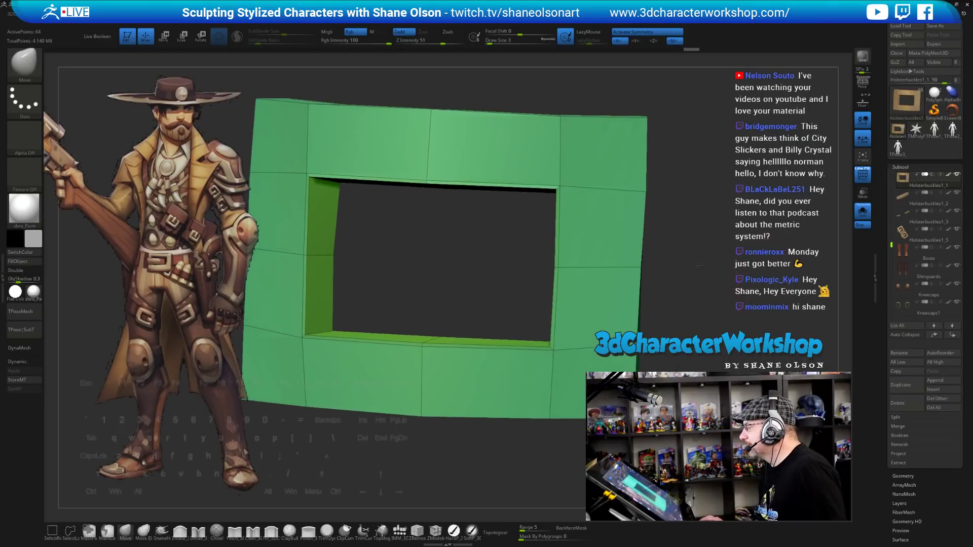
alt+drag(703, 277, 686, 284)
alt+drag(706, 252, 693, 272)
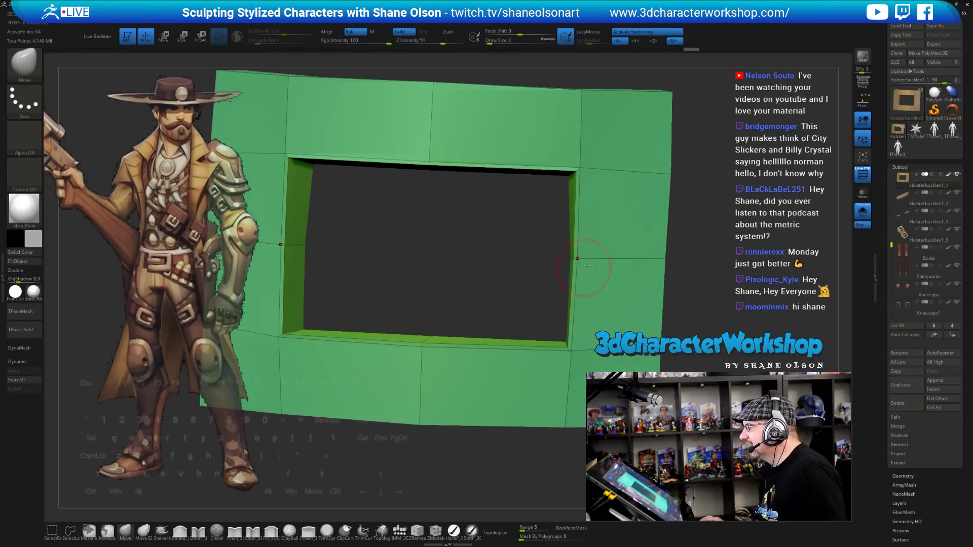
drag(717, 211, 700, 212)
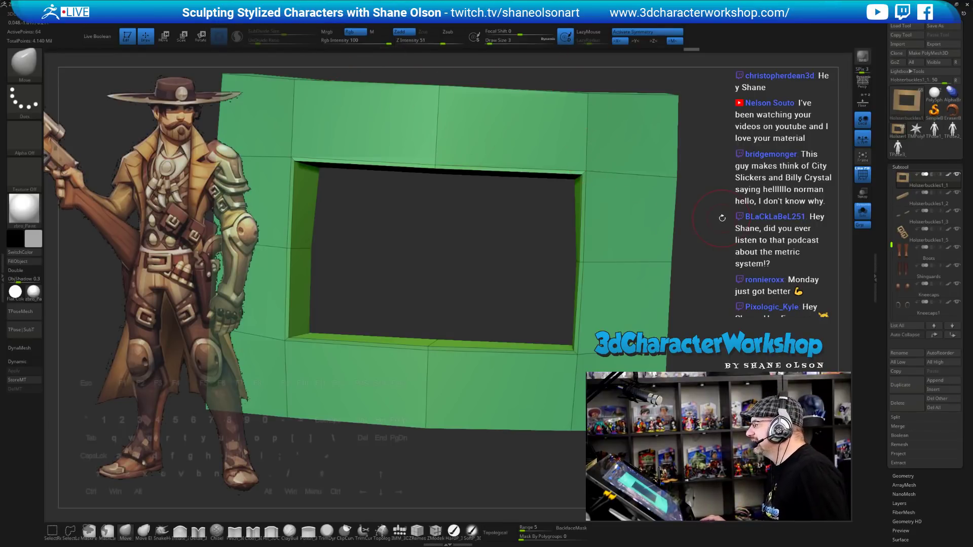
drag(722, 218, 747, 231)
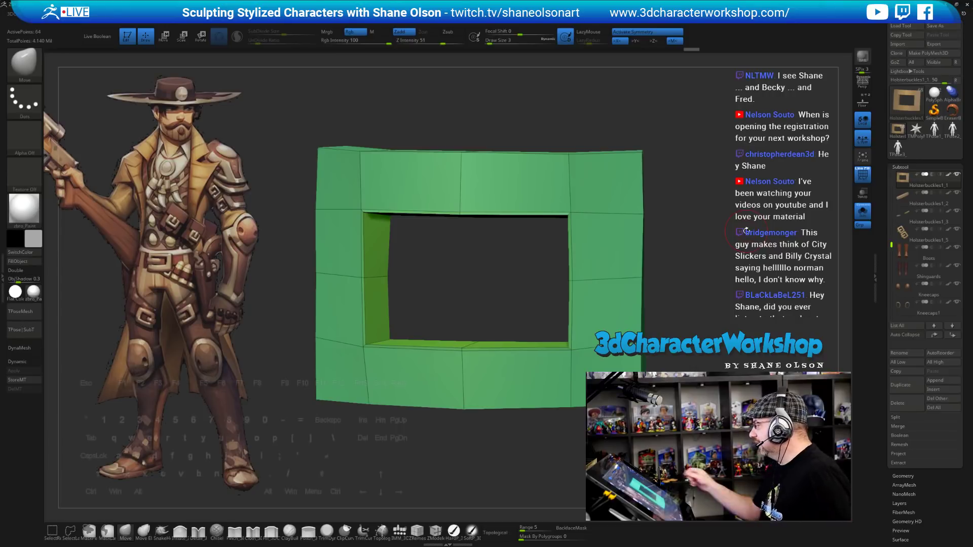
drag(724, 228, 709, 220)
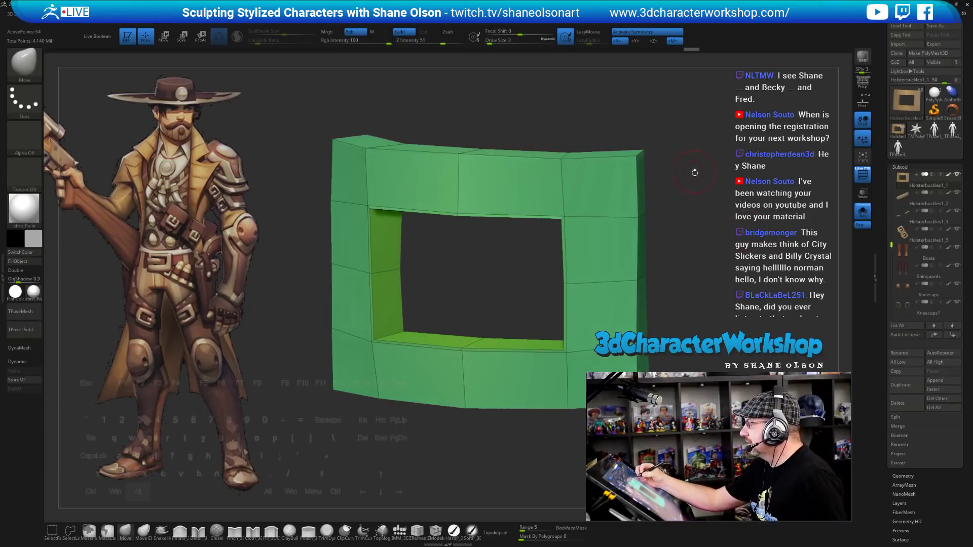
drag(693, 167, 693, 181)
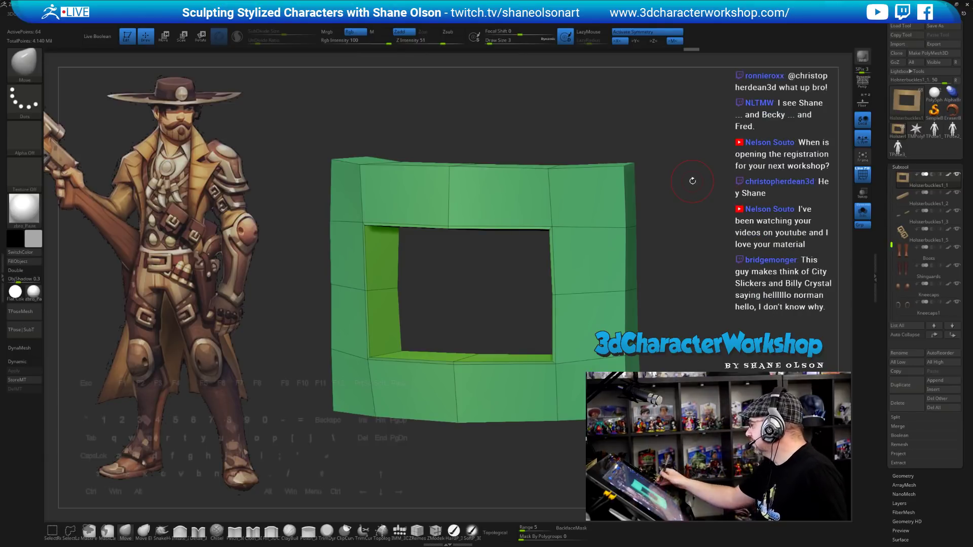
key(bracketright)
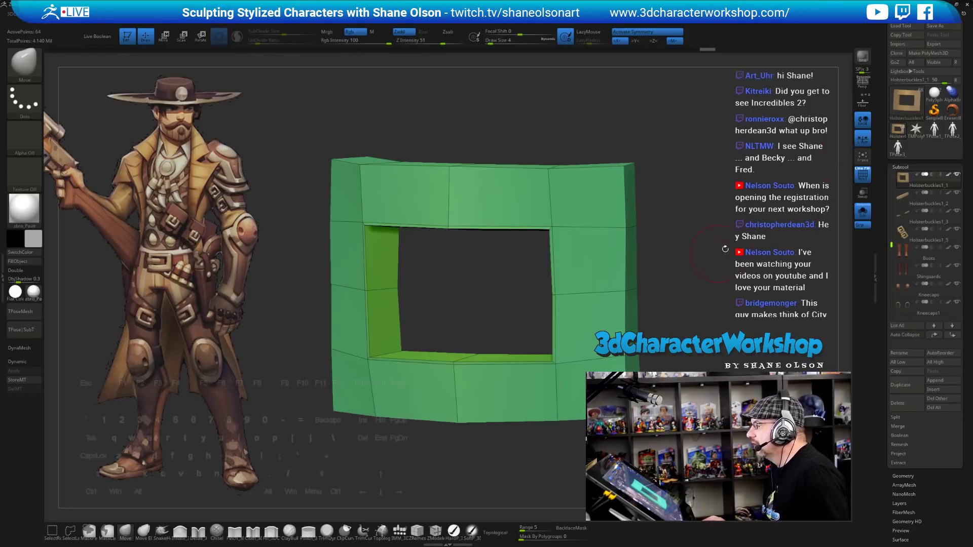
Exit Solo mode to bring back the whole character and hide the polygon wireframe.
key(shift+alt+s)
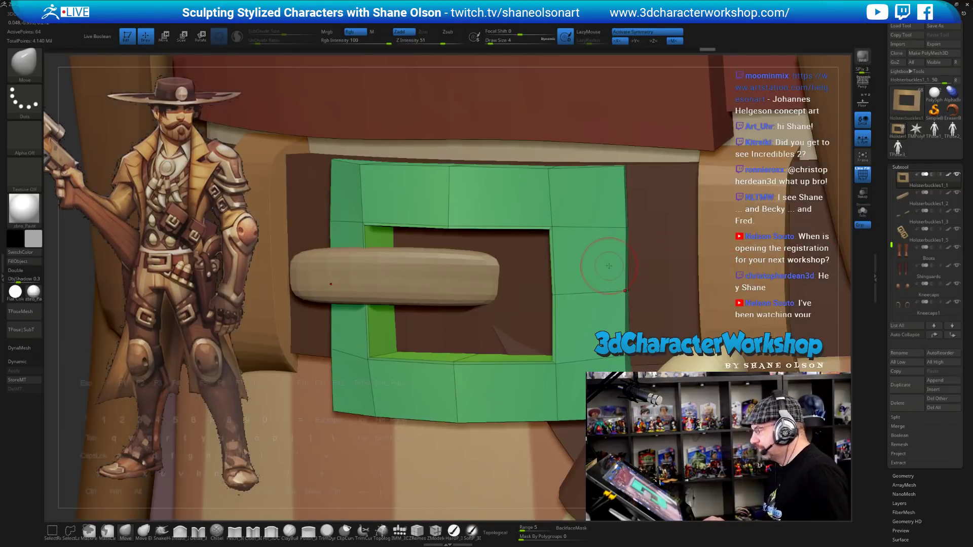
key(f)
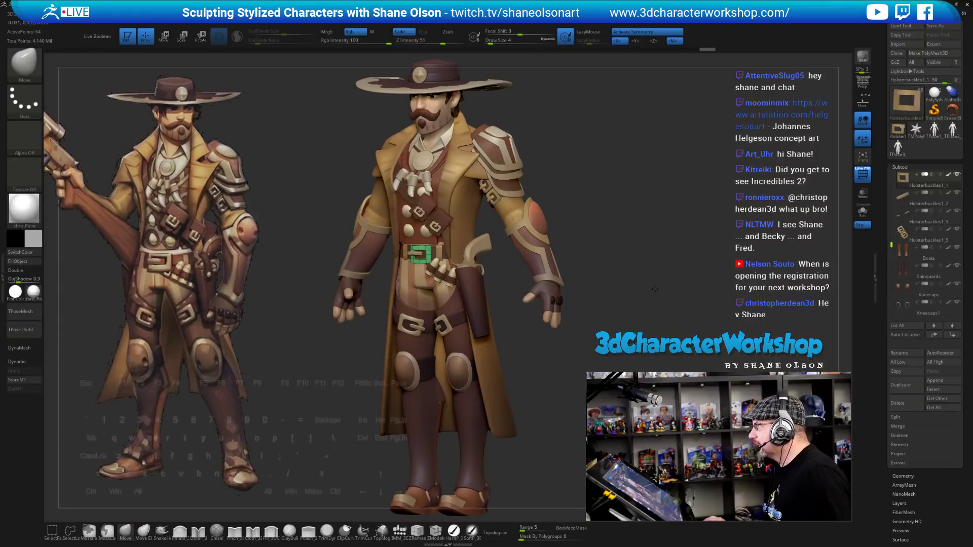
mouse_move(655, 289)
mouse_down()
mouse_move(617, 276)
mouse_move(659, 243)
mouse_move(650, 231)
mouse_move(679, 228)
mouse_move(608, 226)
mouse_up()
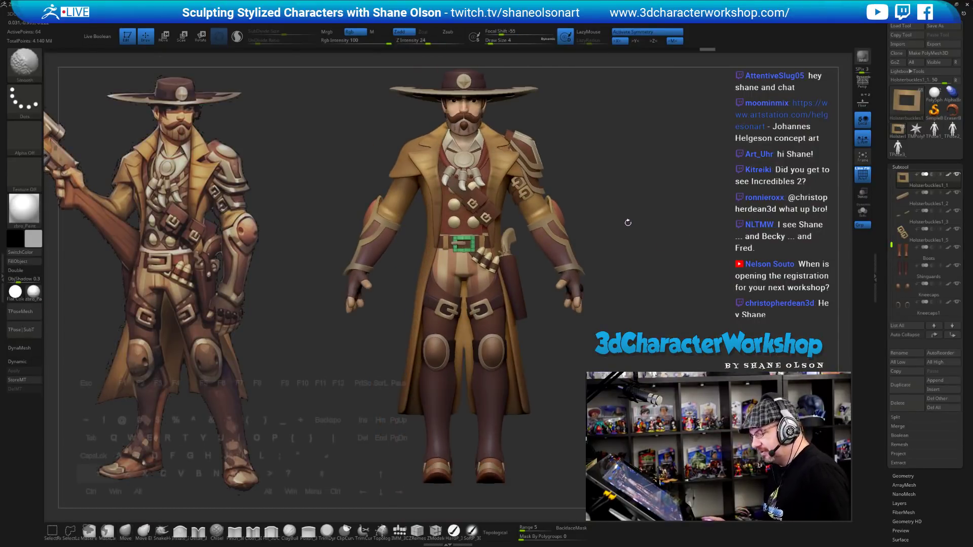
key(shift)
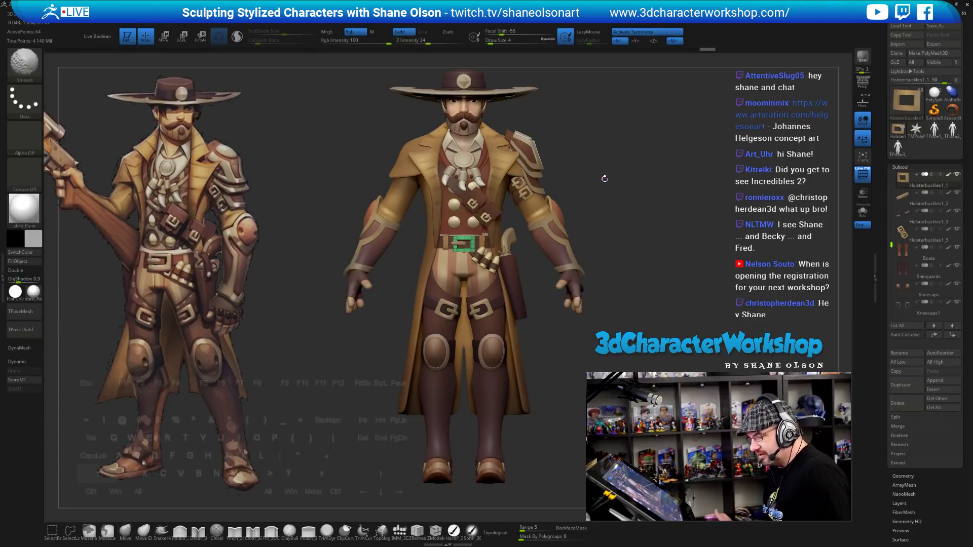
drag(646, 229, 644, 248)
drag(669, 214, 689, 213)
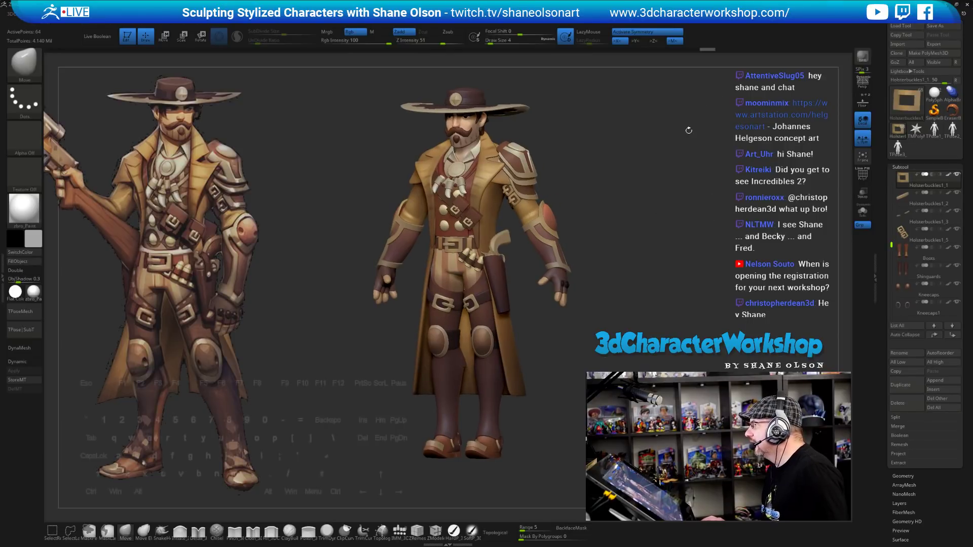
Set the draw size to 20 and examine the whole character from front and three-quarter angles against the concept art.
drag(634, 259, 648, 256)
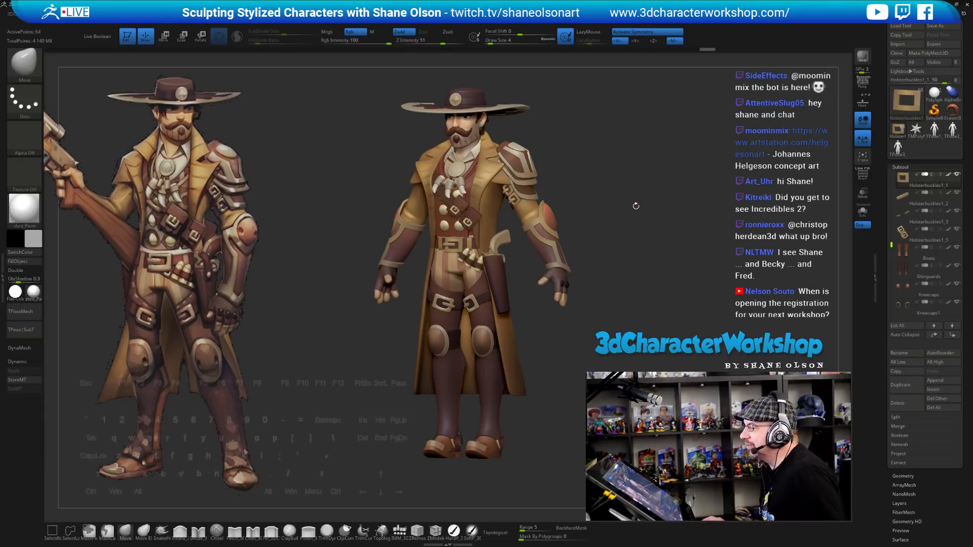
key(s)
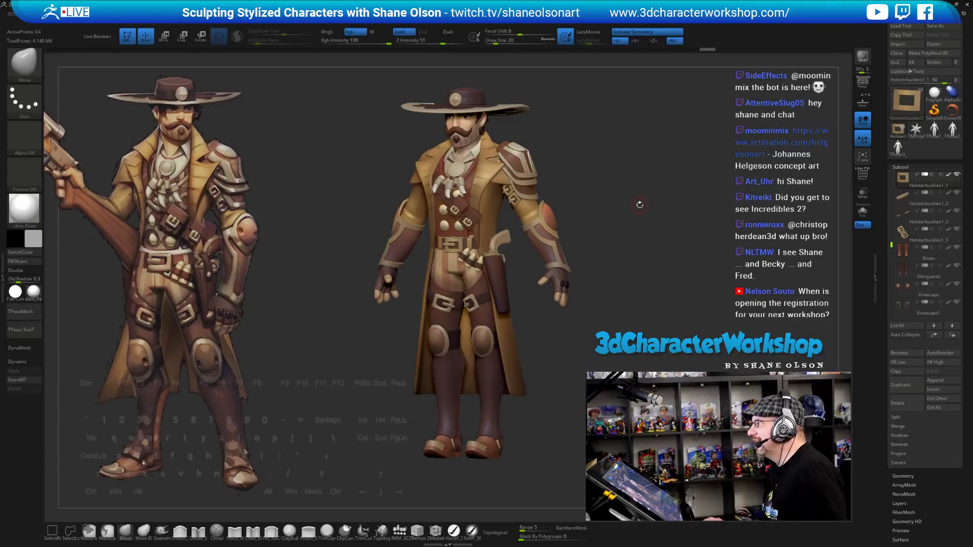
drag(654, 205, 560, 214)
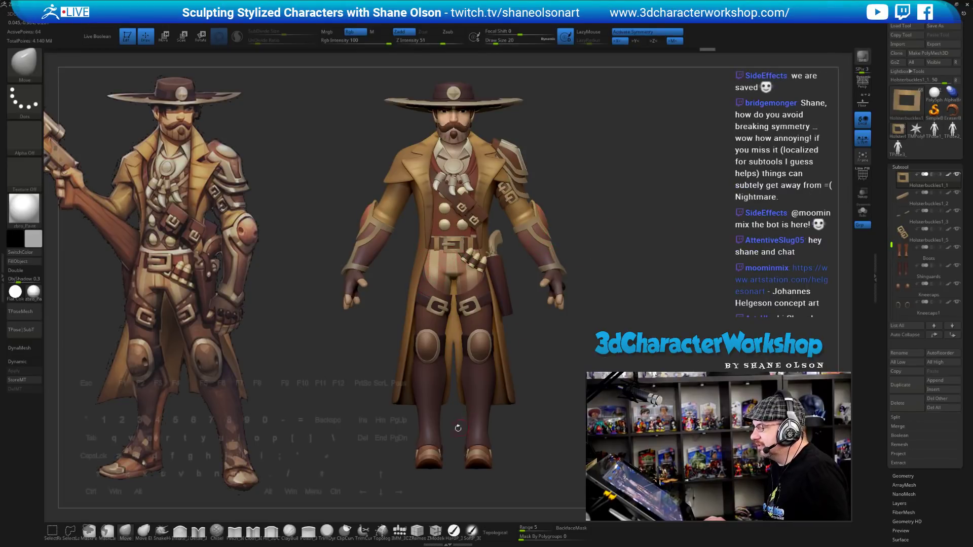
drag(532, 207, 513, 197)
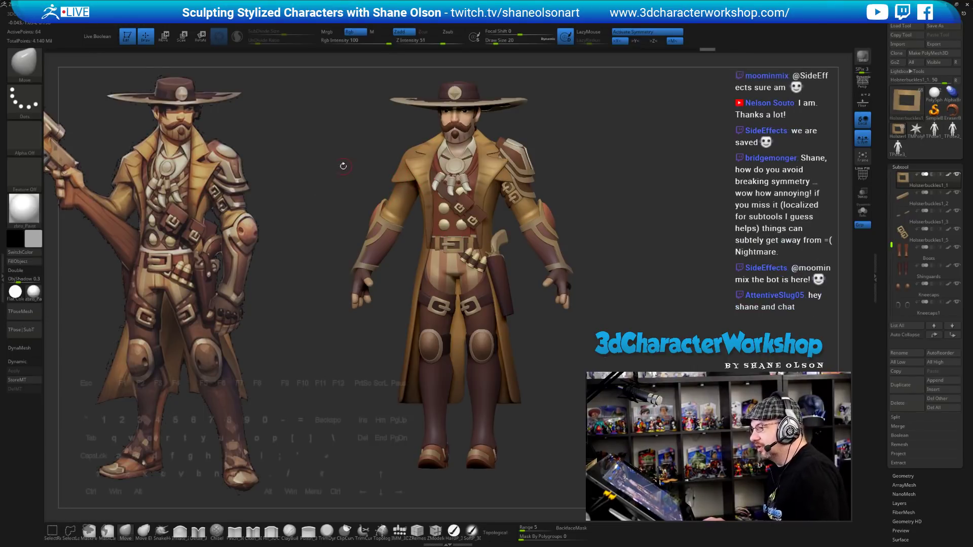
drag(645, 147, 654, 156)
drag(682, 206, 456, 217)
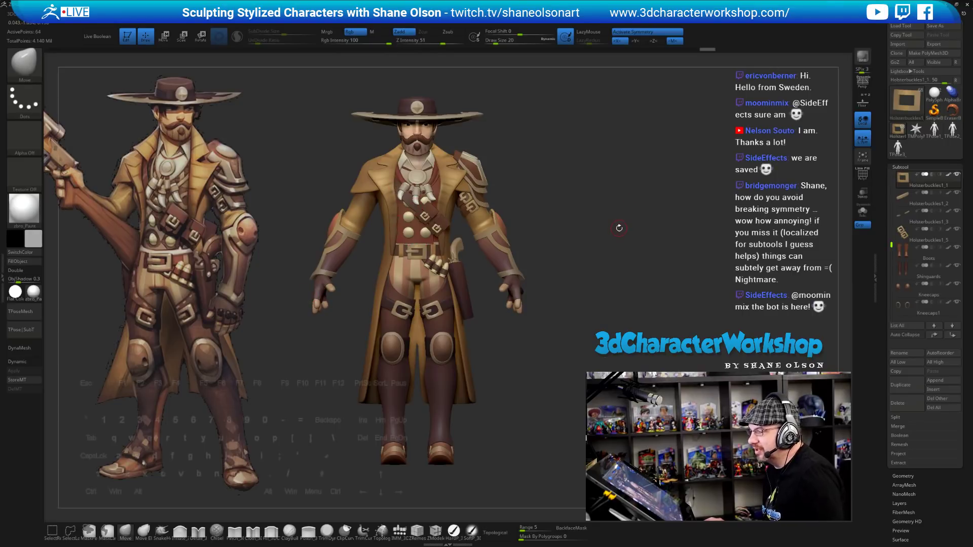
mouse_move(616, 259)
mouse_down()
mouse_move(601, 258)
mouse_move(625, 255)
mouse_move(617, 253)
mouse_up()
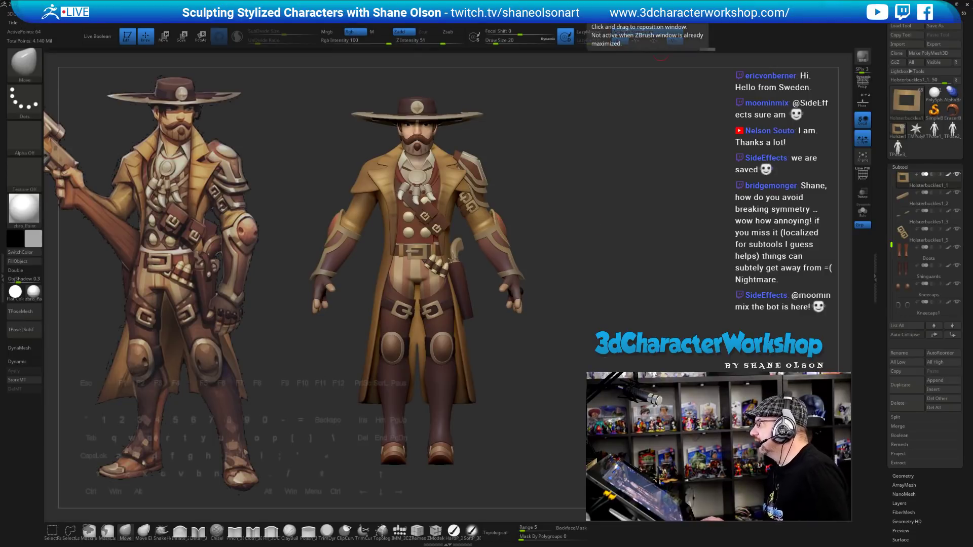
drag(659, 213, 644, 215)
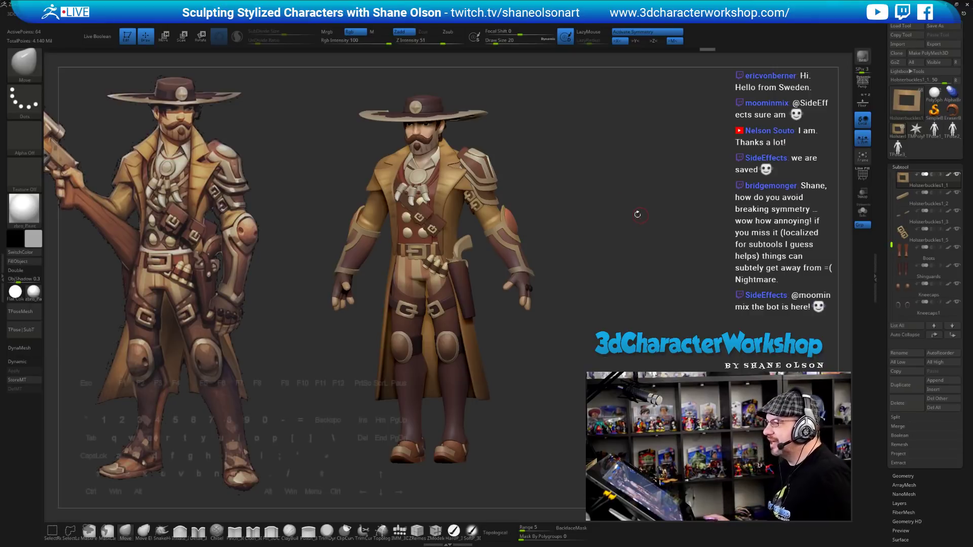
drag(571, 197, 677, 208)
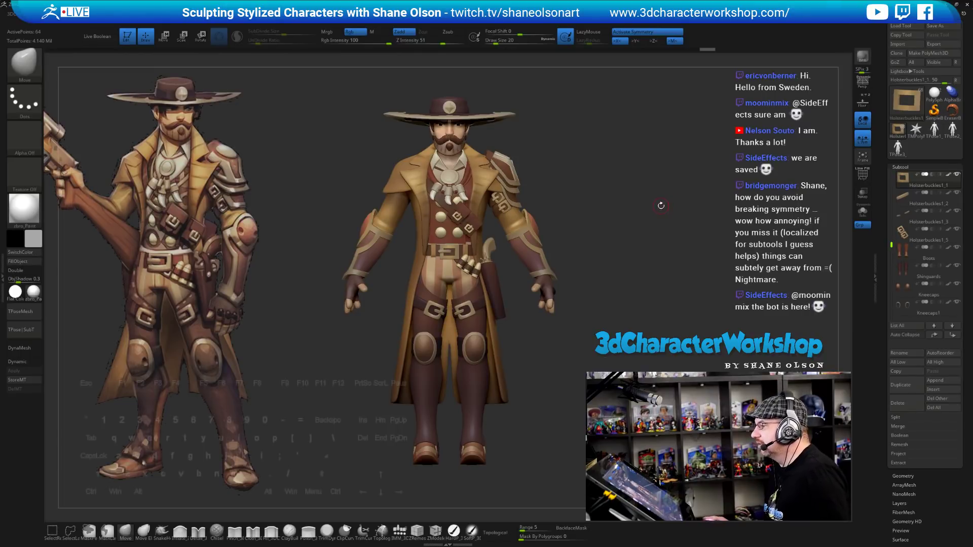
alt+drag(661, 206, 664, 209)
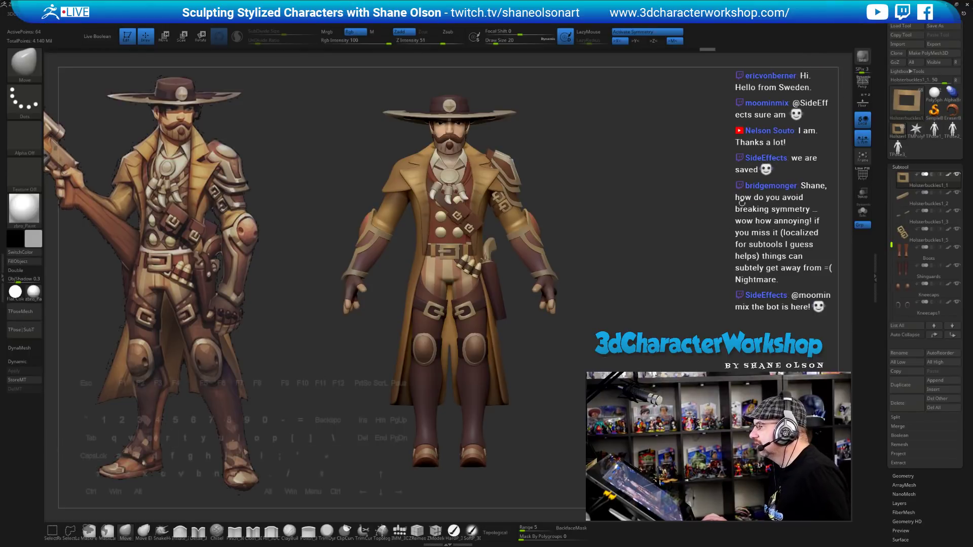
Make the hidden rifle parts near the end of the subtool list visible and view them from the side.
click(901, 166)
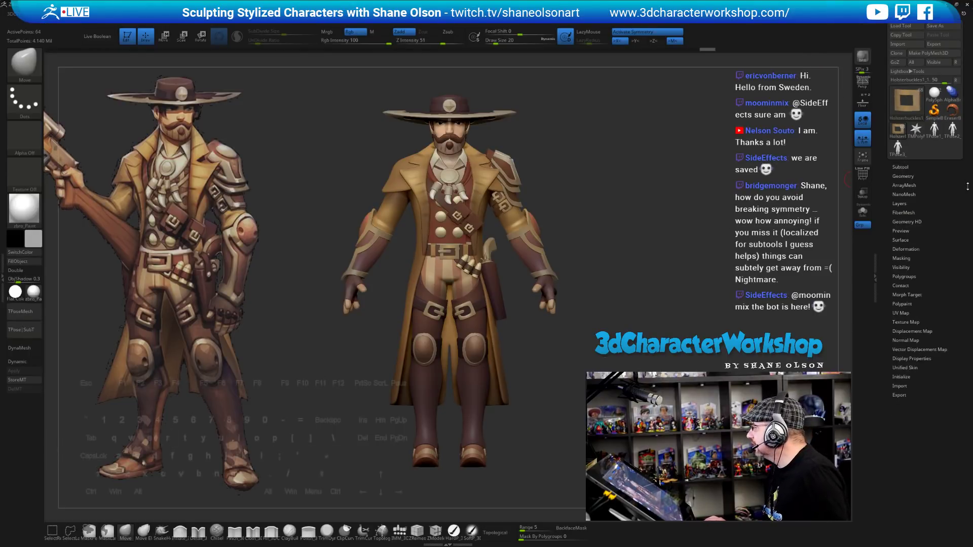
click(902, 167)
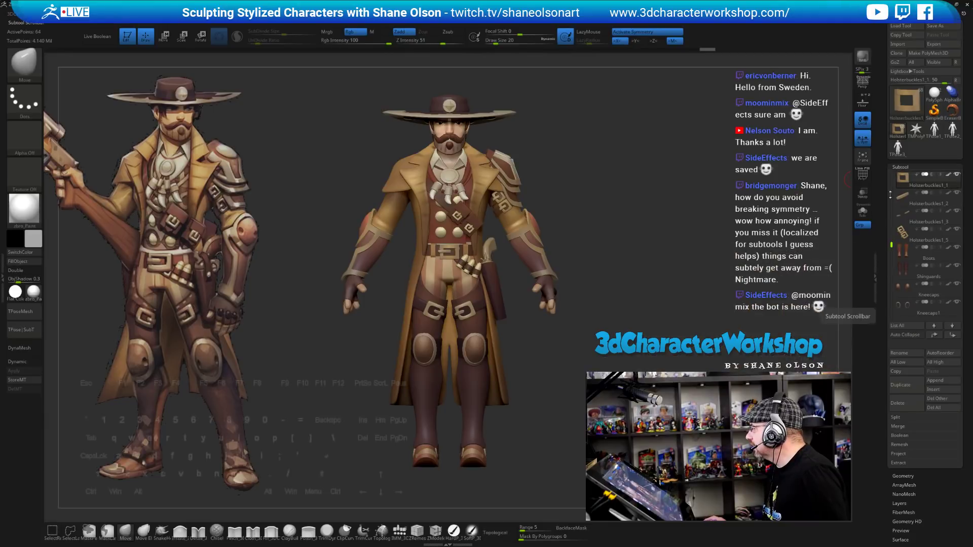
drag(890, 195, 891, 305)
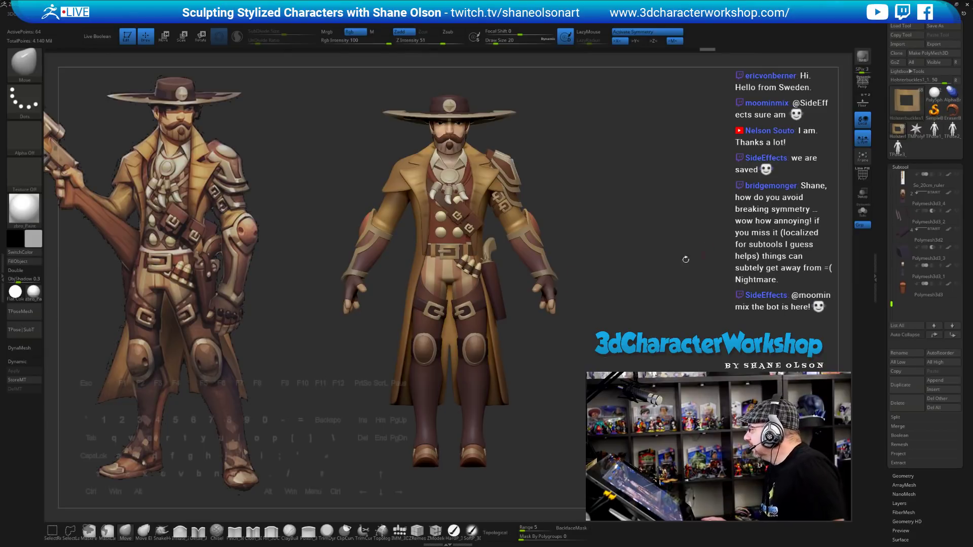
mouse_move(891, 304)
mouse_down()
mouse_move(892, 288)
mouse_move(892, 301)
mouse_up()
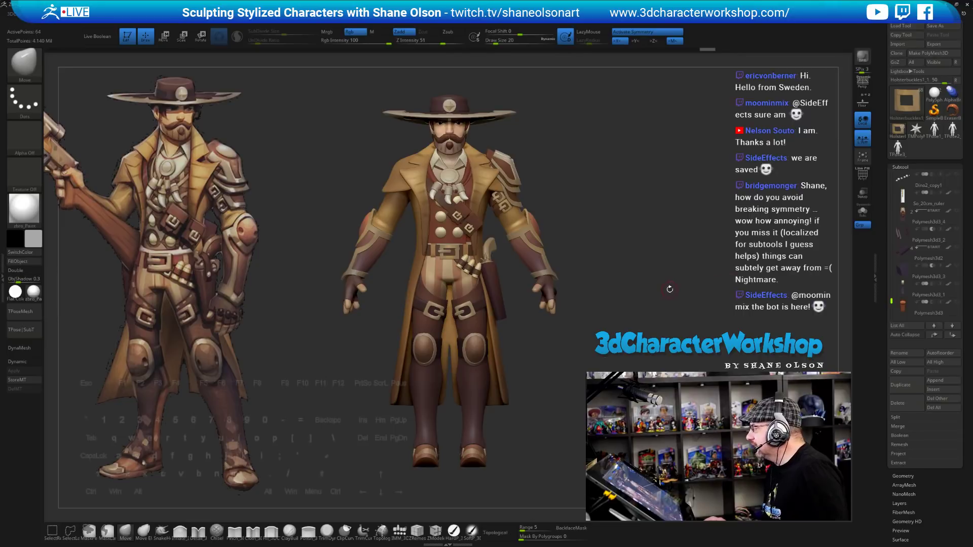
drag(670, 289, 743, 269)
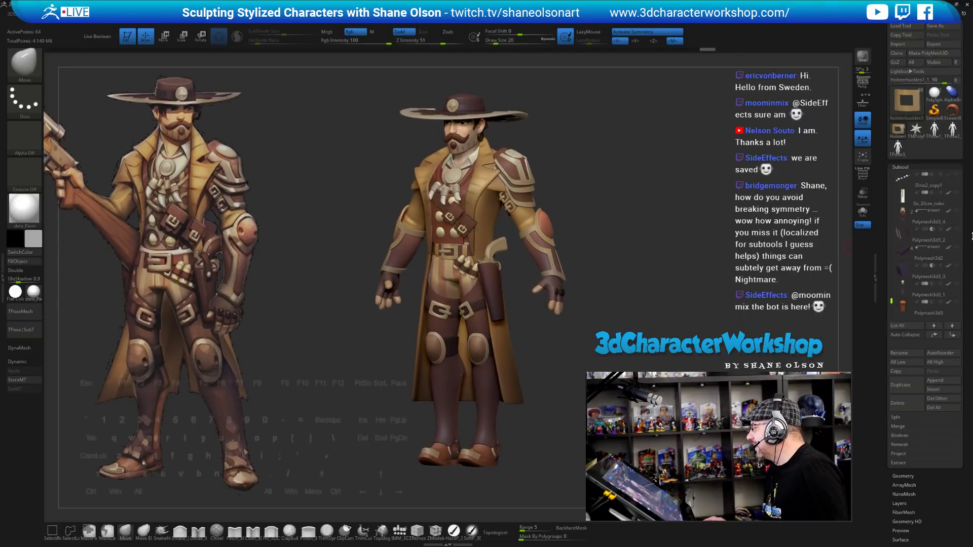
mouse_move(959, 212)
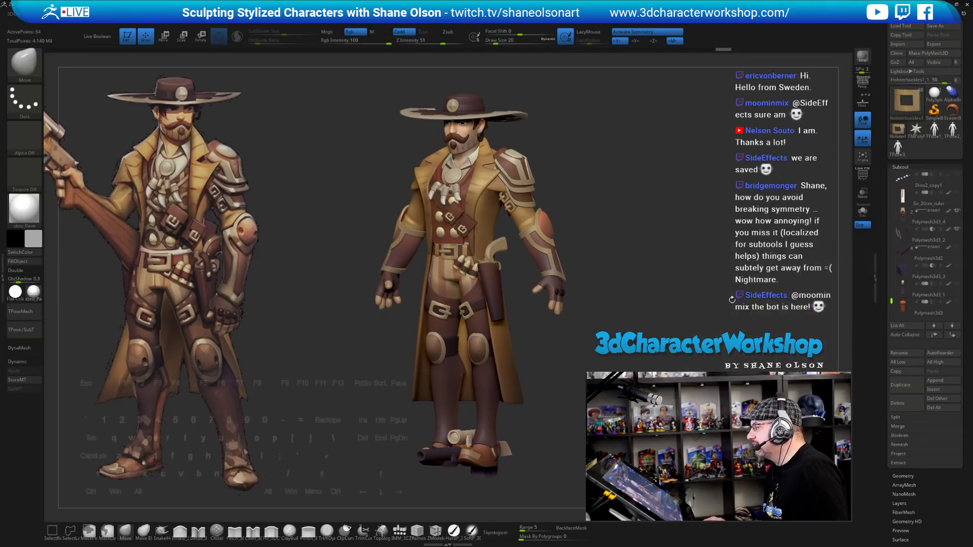
drag(582, 243, 417, 240)
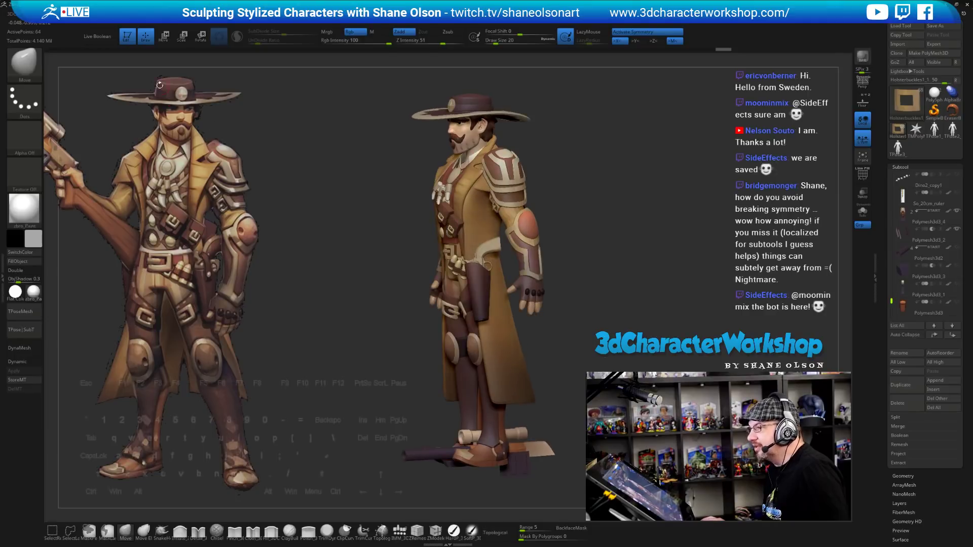
Turn on Live Boolean and show the rifle's wooden stock at the character's feet.
click(99, 37)
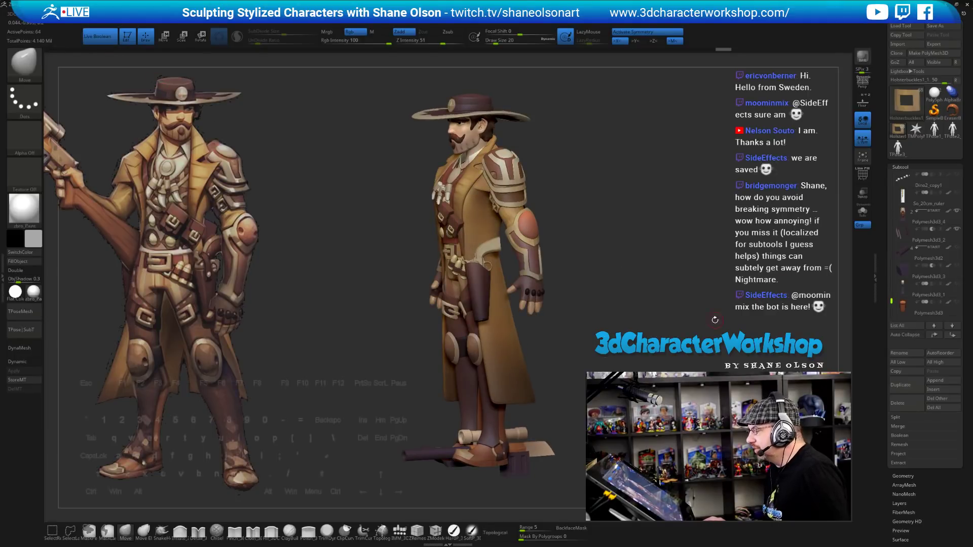
drag(715, 320, 609, 302)
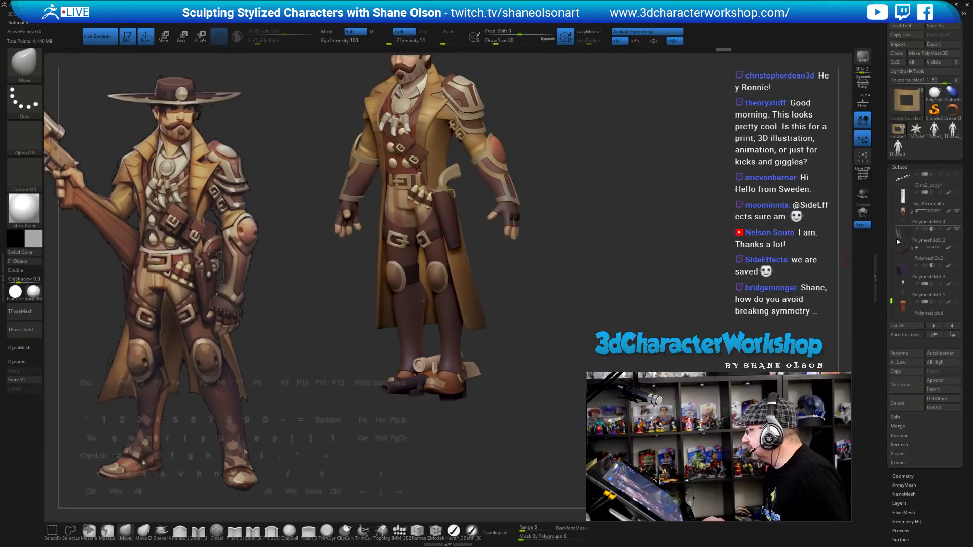
mouse_move(943, 259)
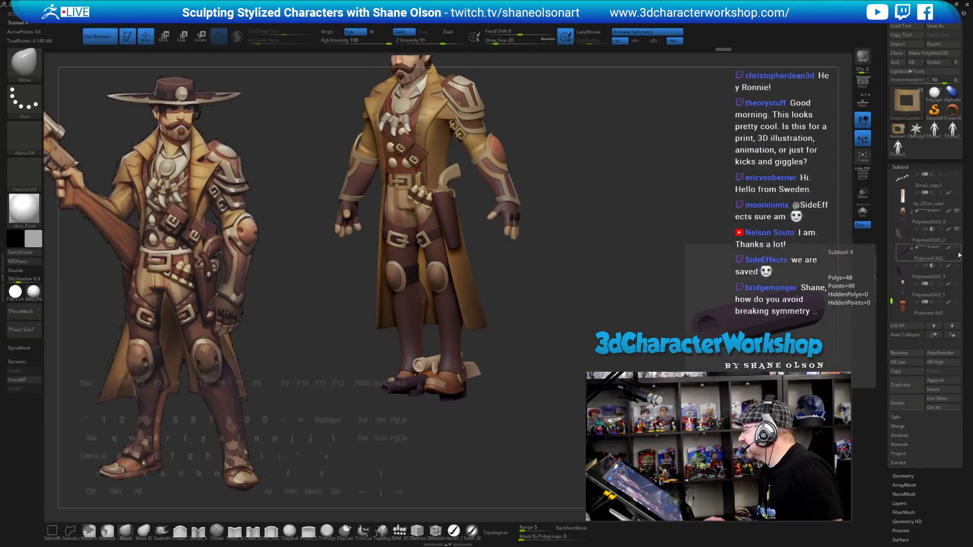
mouse_move(613, 285)
mouse_down()
mouse_move(641, 281)
mouse_move(601, 275)
mouse_up()
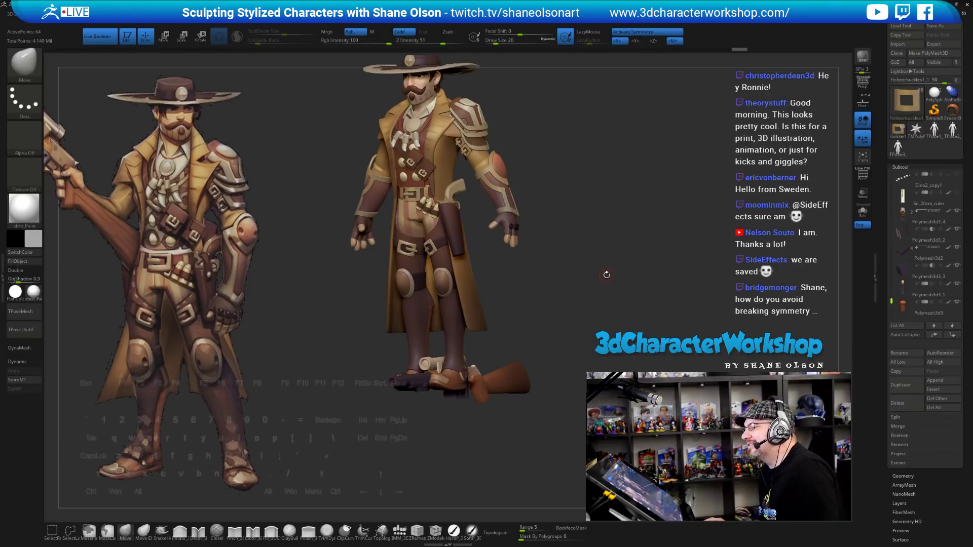
drag(604, 242, 617, 262)
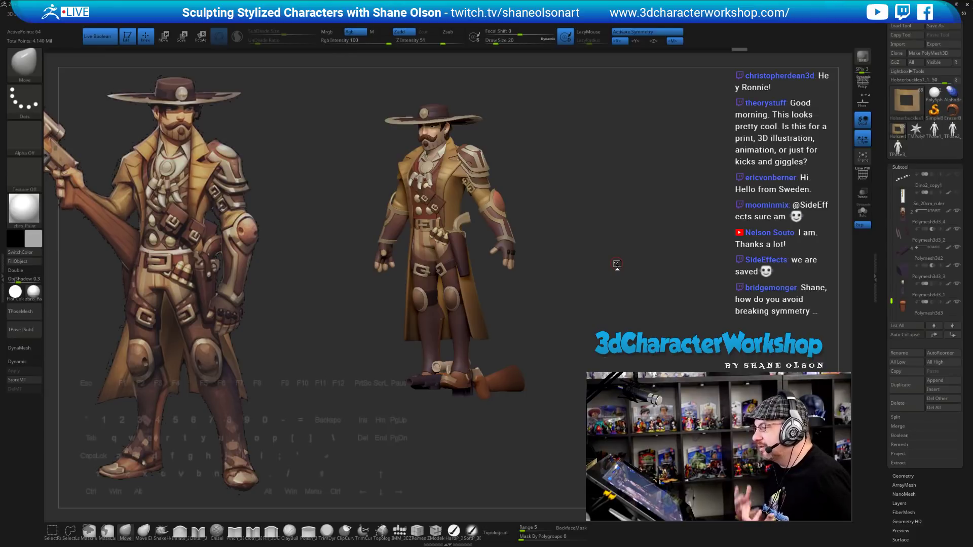
drag(597, 242, 585, 197)
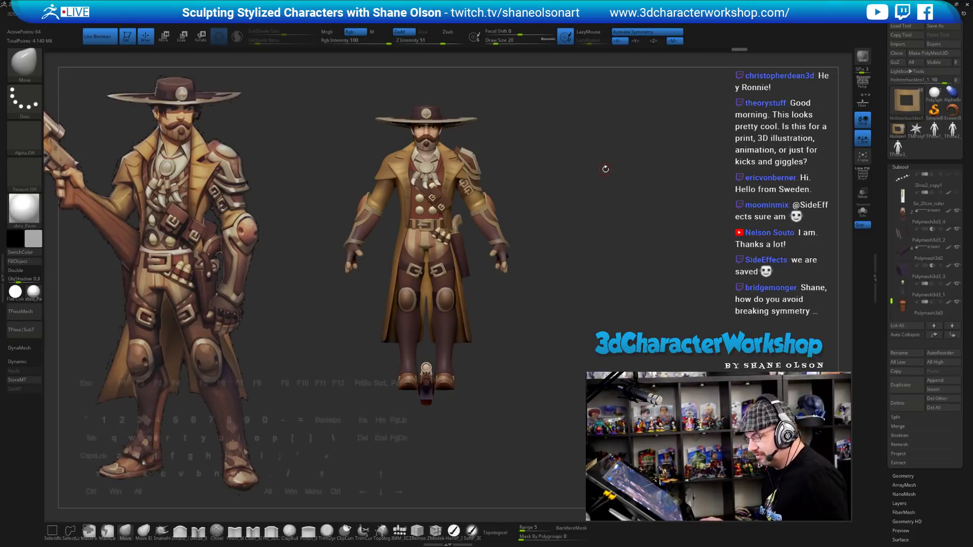
Set the brush's draw size to 74.
text(s74)
key(Return)
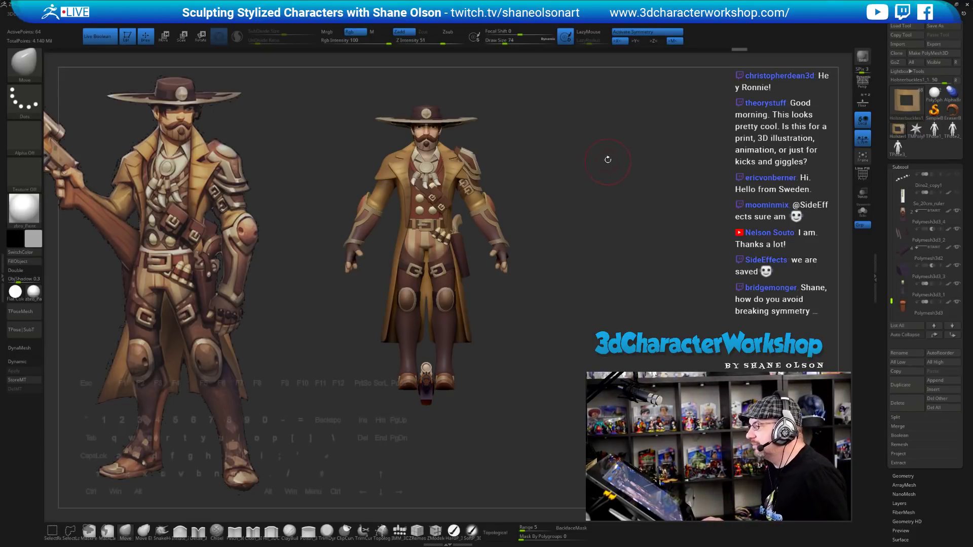
drag(608, 169, 603, 171)
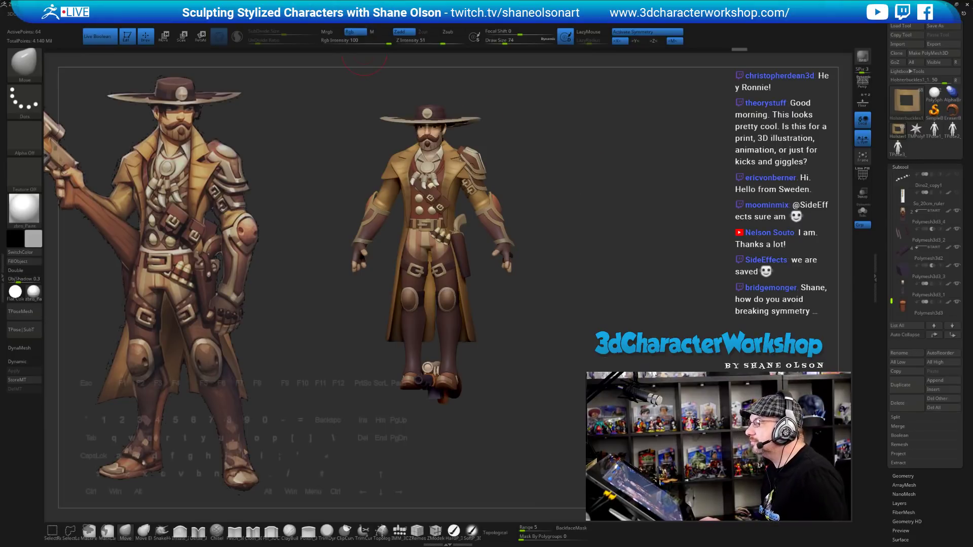
Add the sketch of the cowboy riding a dinosaur to Spotlight as a reference image.
click(406, 6)
click(442, 131)
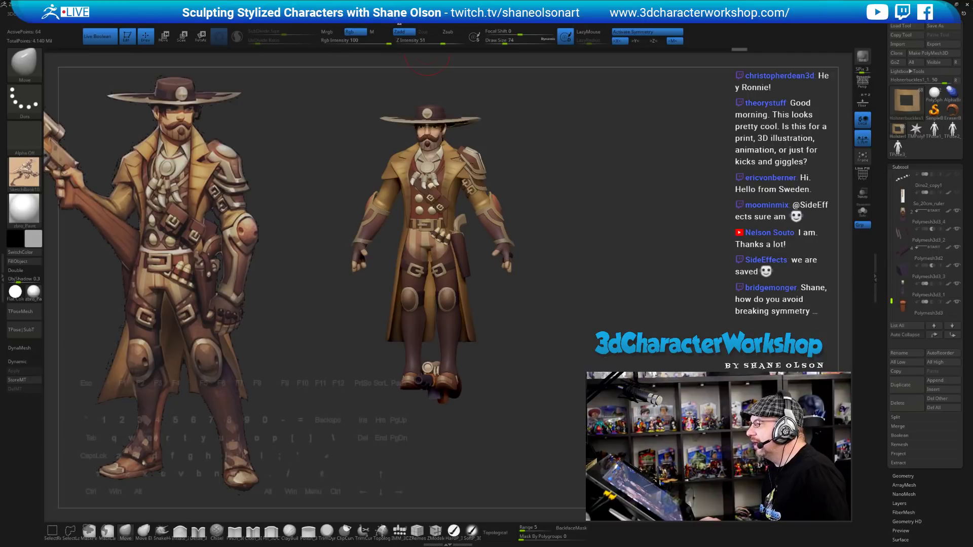
click(399, 23)
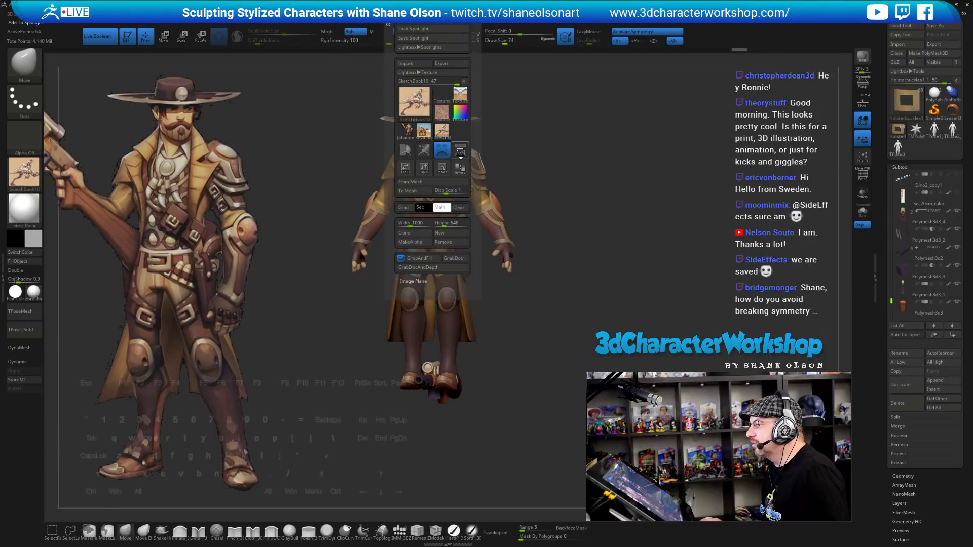
click(405, 22)
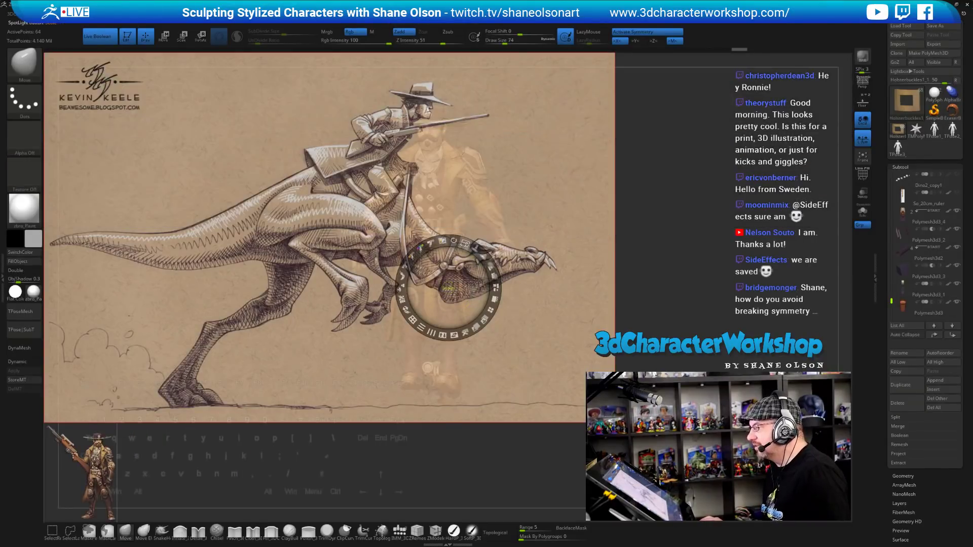
Shrink the dinosaur-rider sketch, place it in the canvas's upper-left corner beside the character, and leave Spotlight editing.
drag(466, 244, 689, 332)
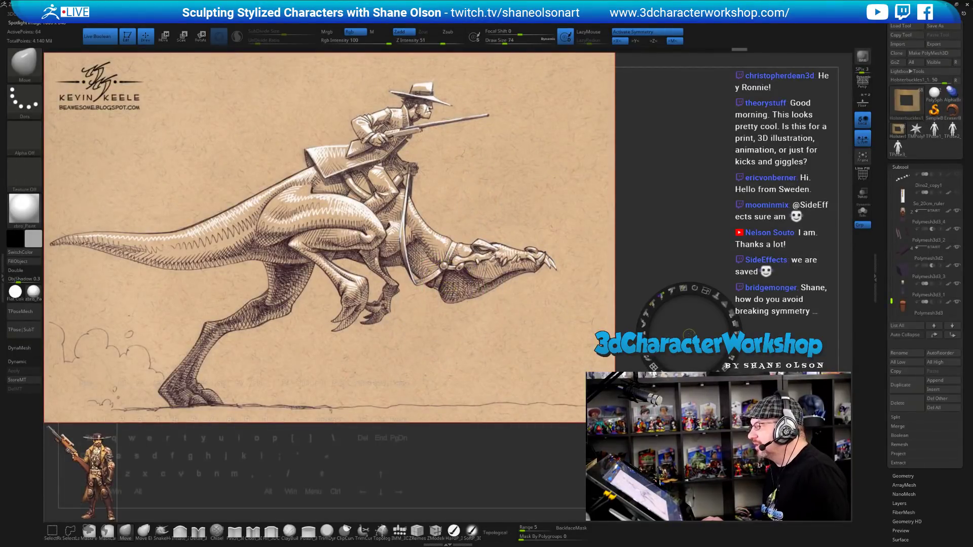
drag(705, 292, 634, 314)
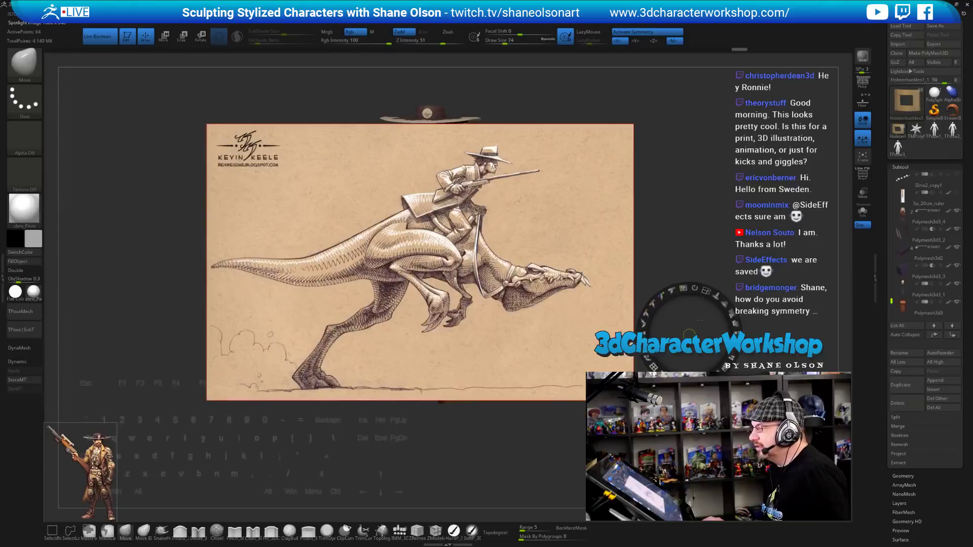
drag(259, 182, 214, 175)
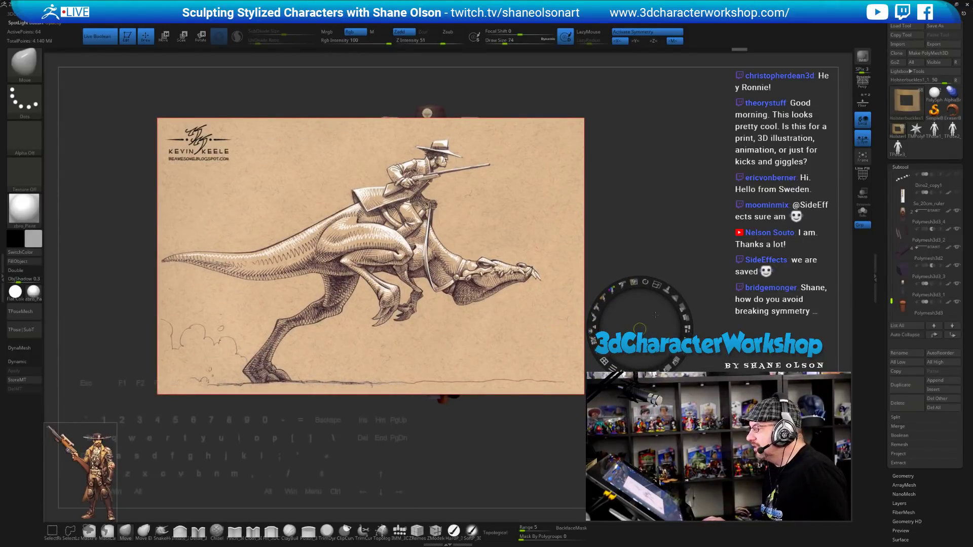
drag(649, 318, 560, 297)
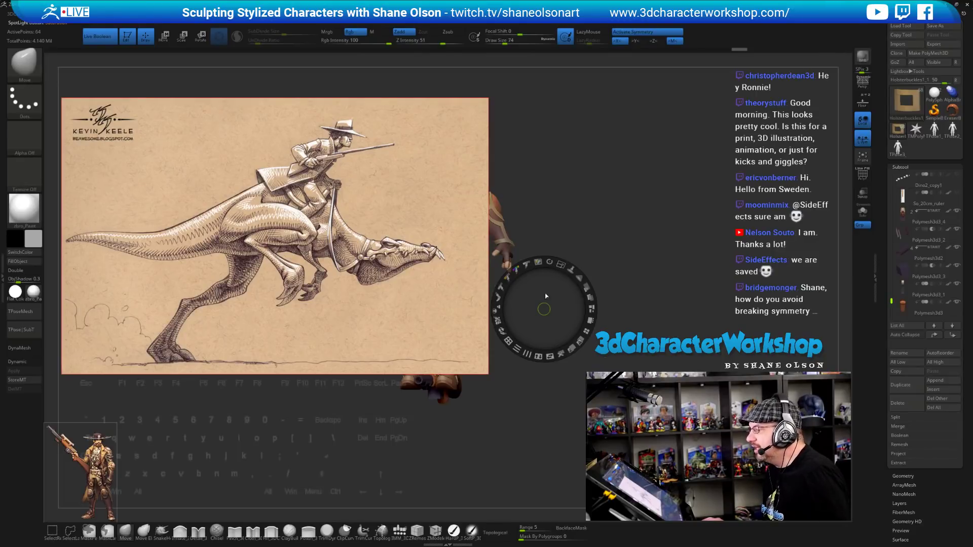
drag(561, 268, 539, 265)
drag(545, 305, 441, 229)
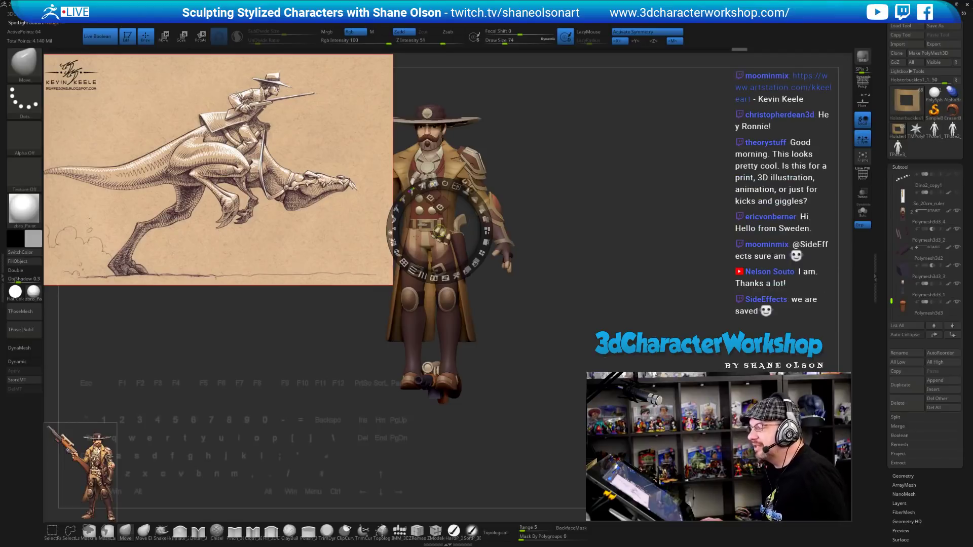
key(z)
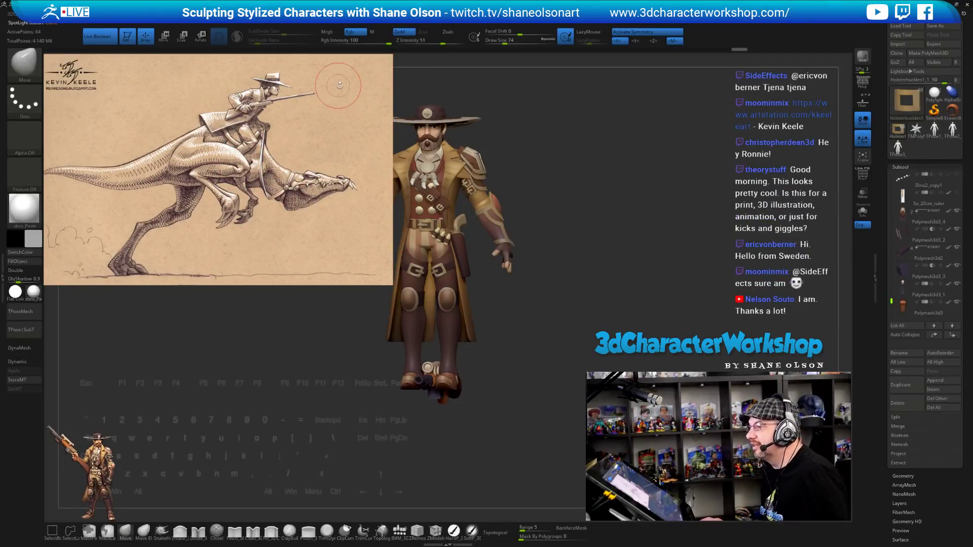
Add the desert painting of the cowboy standing beside a dinosaur to Spotlight.
click(408, 15)
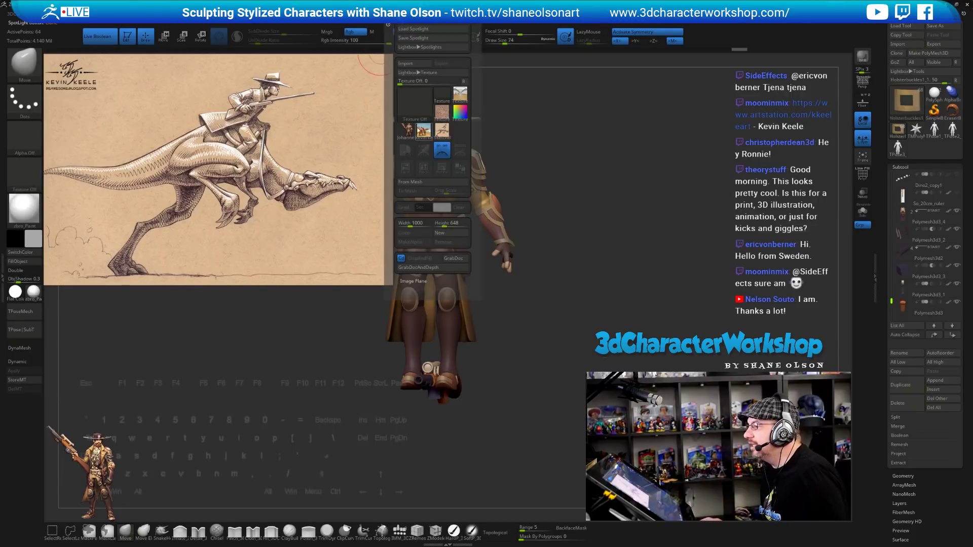
mouse_move(418, 110)
click(460, 153)
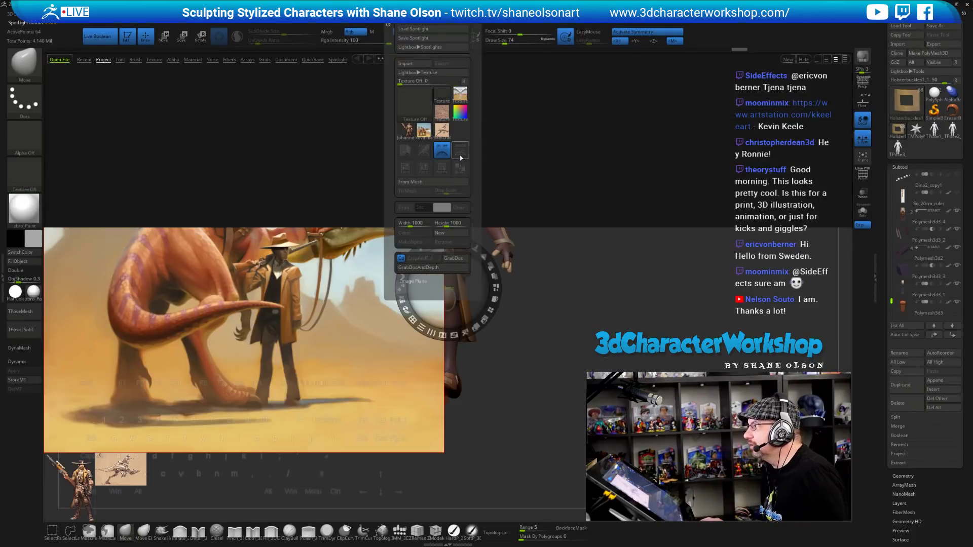
Shrink the desert dinosaur painting slightly and place it beside the cowboy model at the canvas's upper-left, leaving Spotlight editing.
key(z)
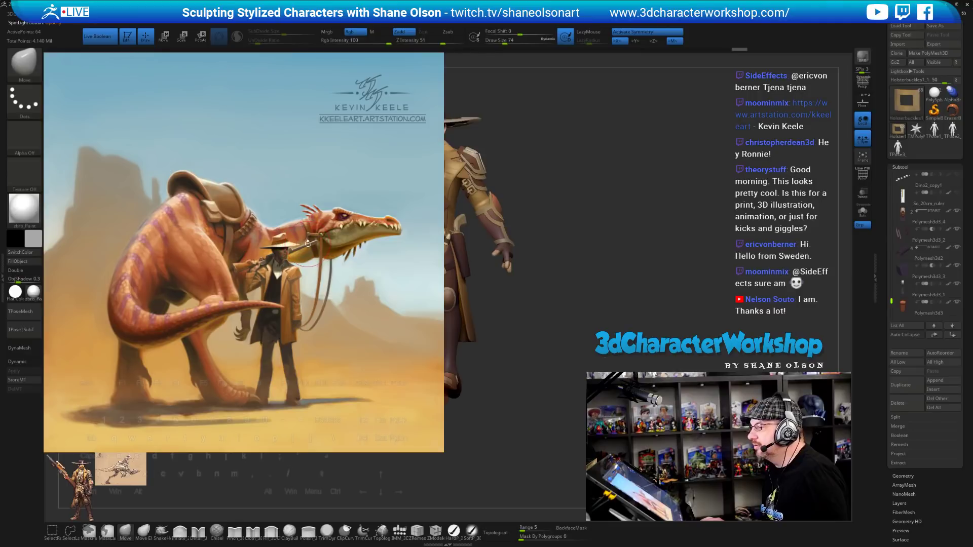
key(z)
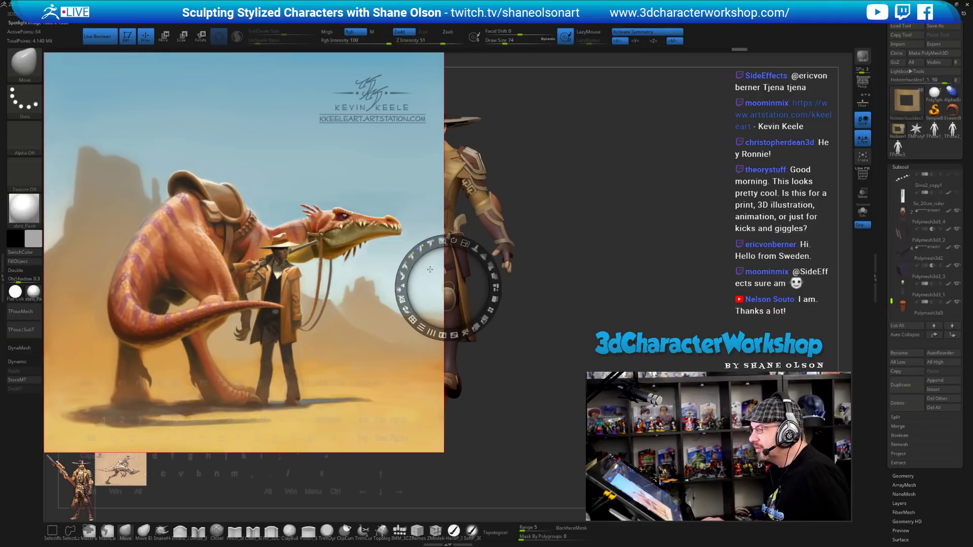
drag(429, 269, 634, 302)
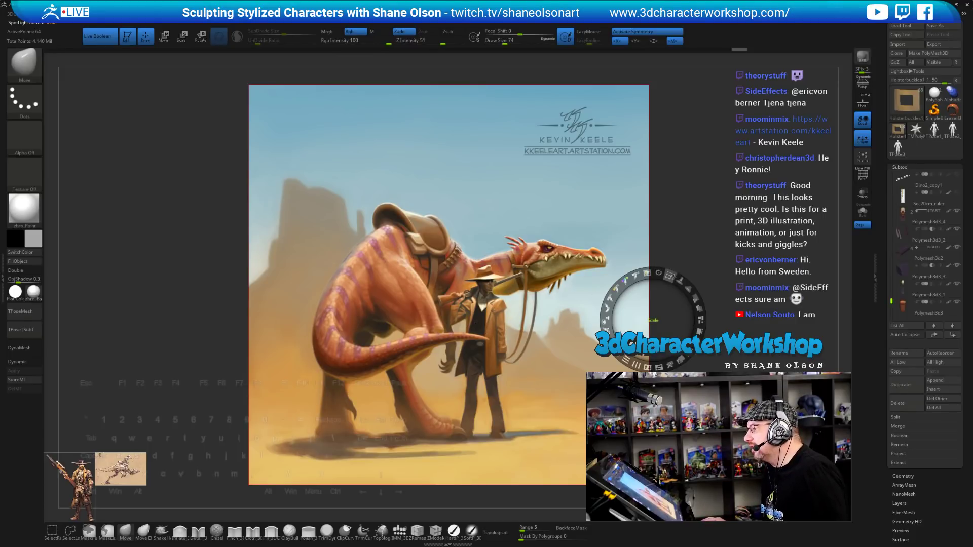
drag(670, 276, 639, 280)
drag(652, 321, 397, 256)
key(z)
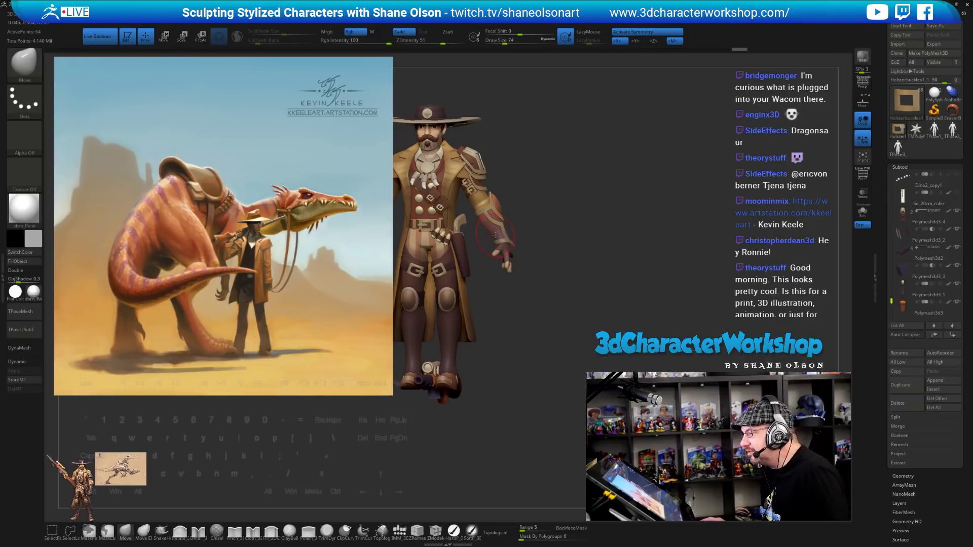
Enlarge the cowboy concept art with the rifle and place it on the opposite side of the model from the desert painting.
key(z)
click(76, 484)
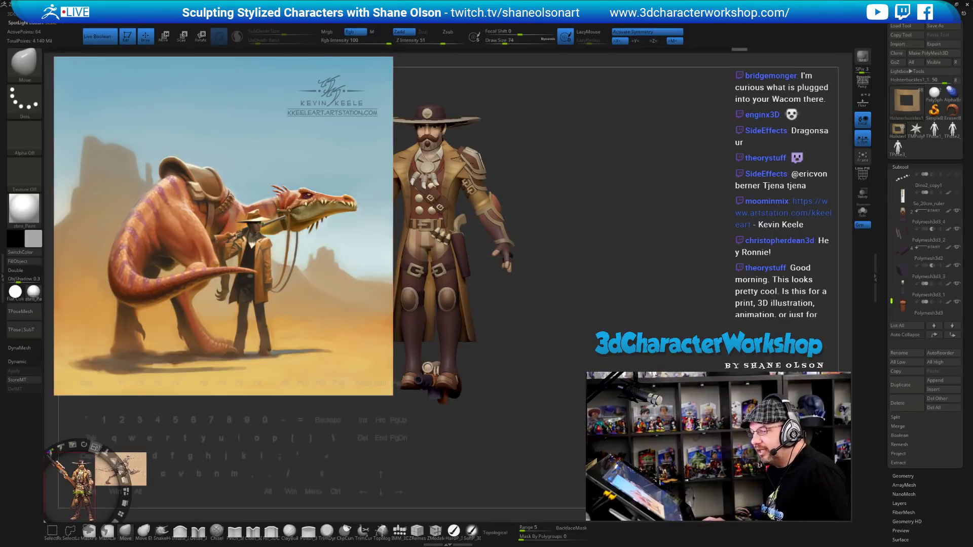
drag(76, 484, 556, 219)
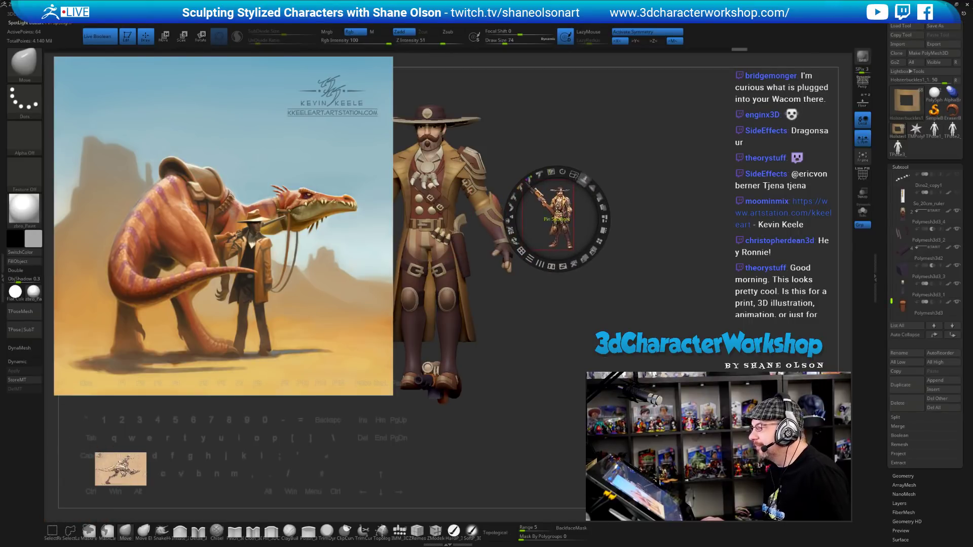
drag(615, 237, 598, 271)
drag(562, 223, 681, 294)
key(shift+z)
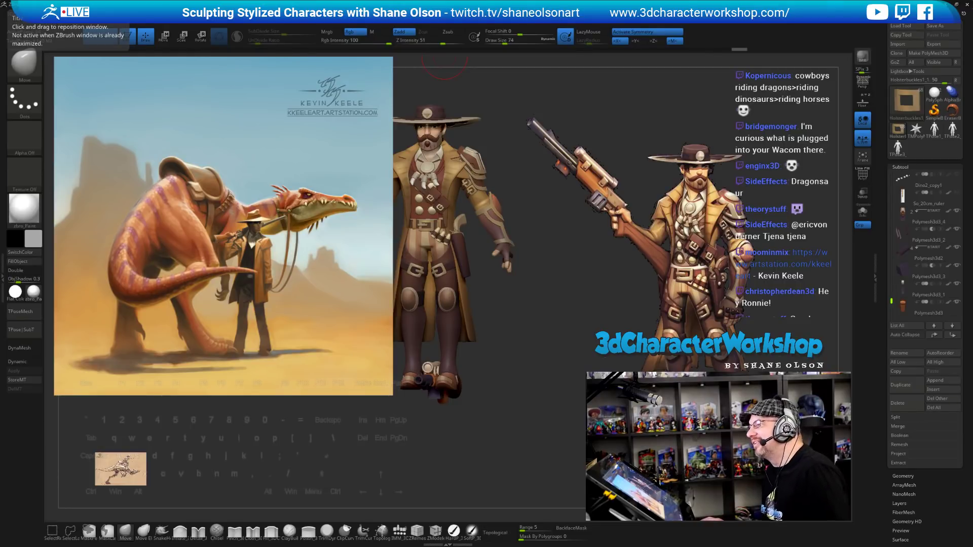
Enlarge the dinosaur-rider sketch moderately and place it in the canvas's lower-left corner, below the desert painting.
key(z)
click(121, 469)
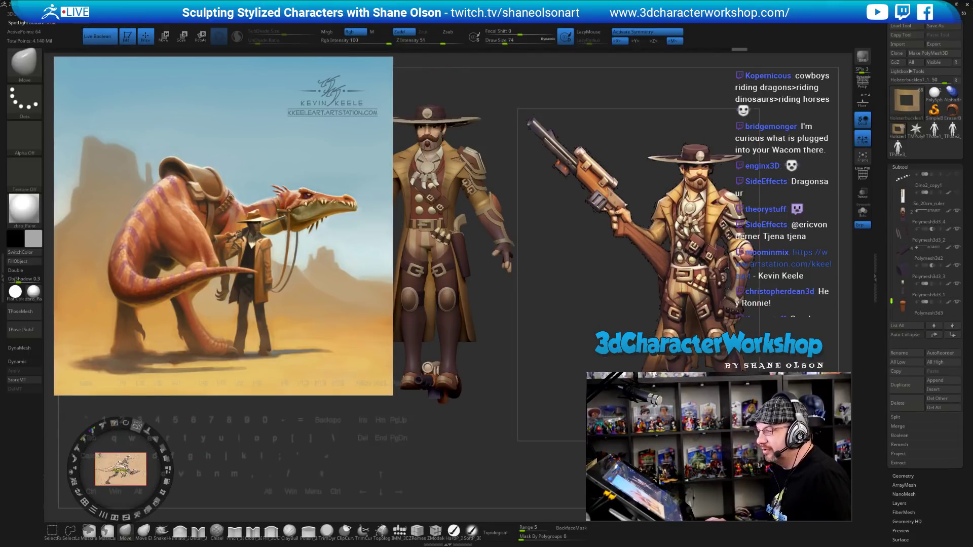
drag(137, 426, 146, 432)
mouse_move(120, 470)
mouse_down()
mouse_move(263, 325)
mouse_move(305, 379)
mouse_move(500, 489)
mouse_move(578, 471)
mouse_up()
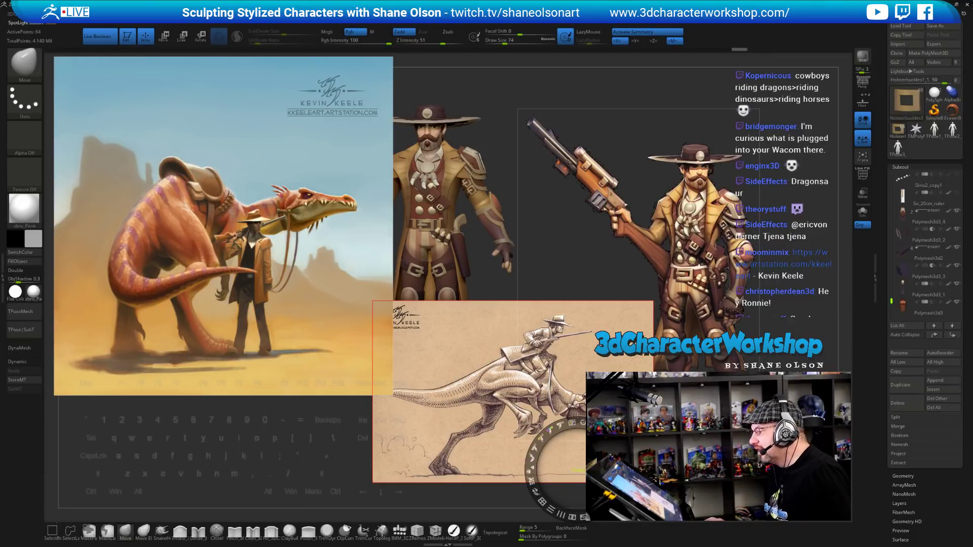
mouse_move(585, 449)
mouse_down()
mouse_move(440, 439)
mouse_move(505, 496)
mouse_move(305, 497)
mouse_move(467, 489)
mouse_up()
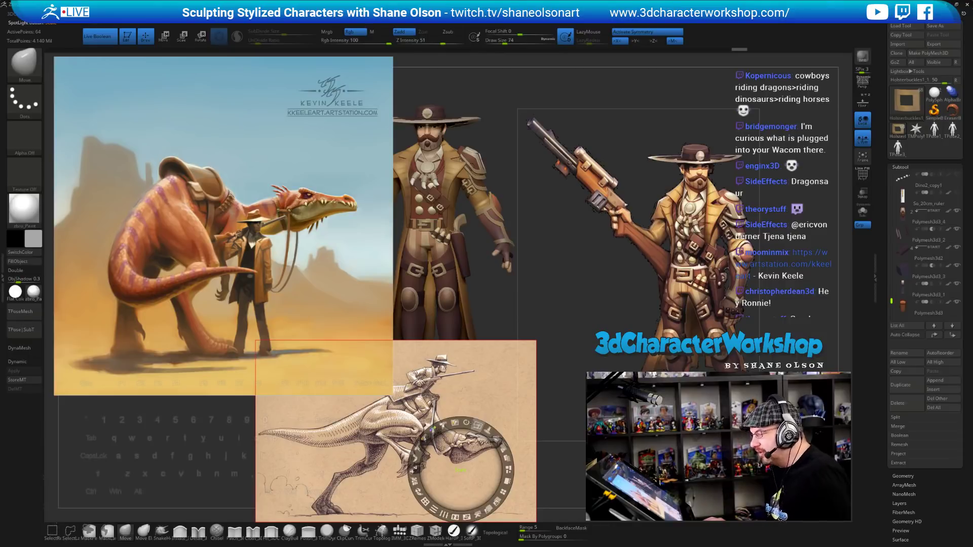
drag(481, 422, 447, 423)
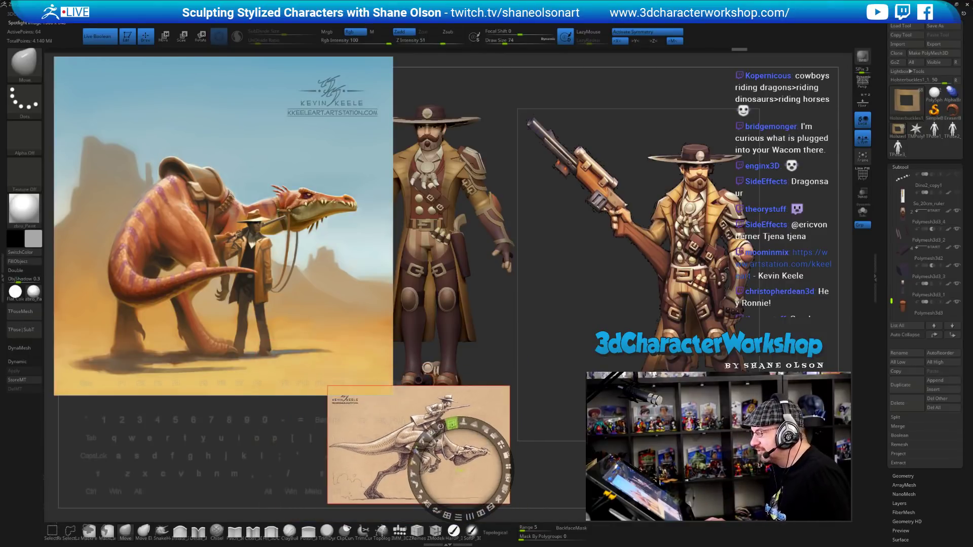
drag(460, 470, 203, 480)
Shrink the desert painting to thumbnail size, place it just above the dinosaur-rider sketch, and leave Spotlight editing.
click(262, 336)
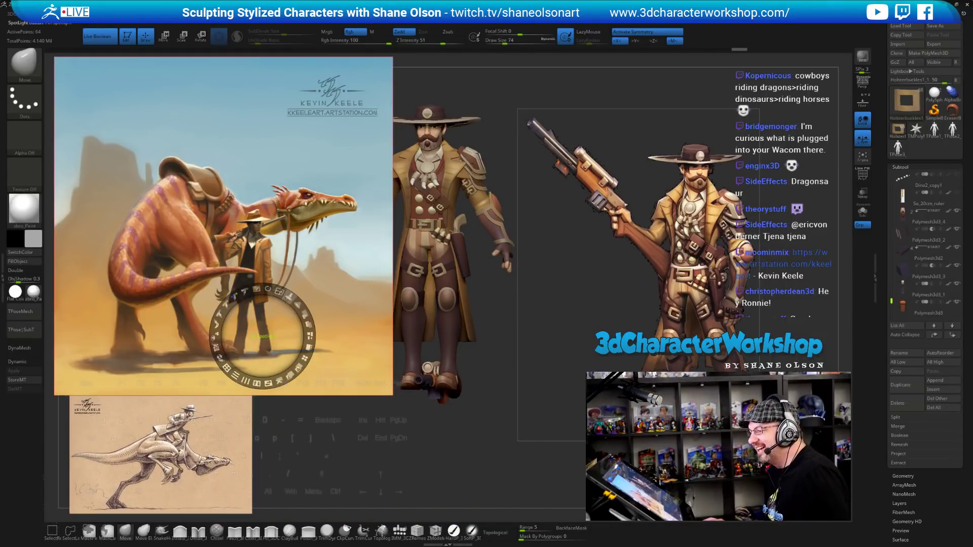
drag(285, 288, 228, 289)
mouse_move(262, 337)
mouse_down()
mouse_move(155, 334)
mouse_move(134, 356)
mouse_up()
key(z)
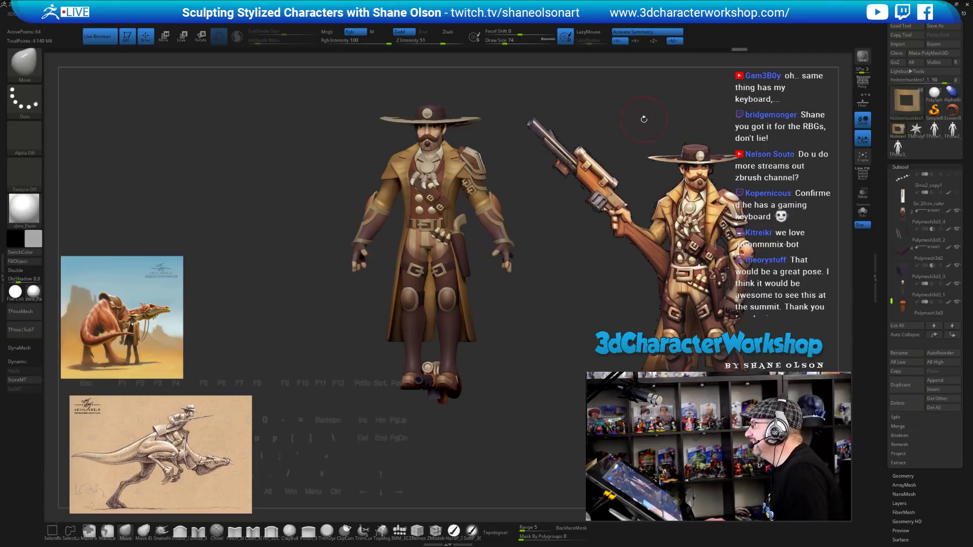
drag(637, 119, 583, 131)
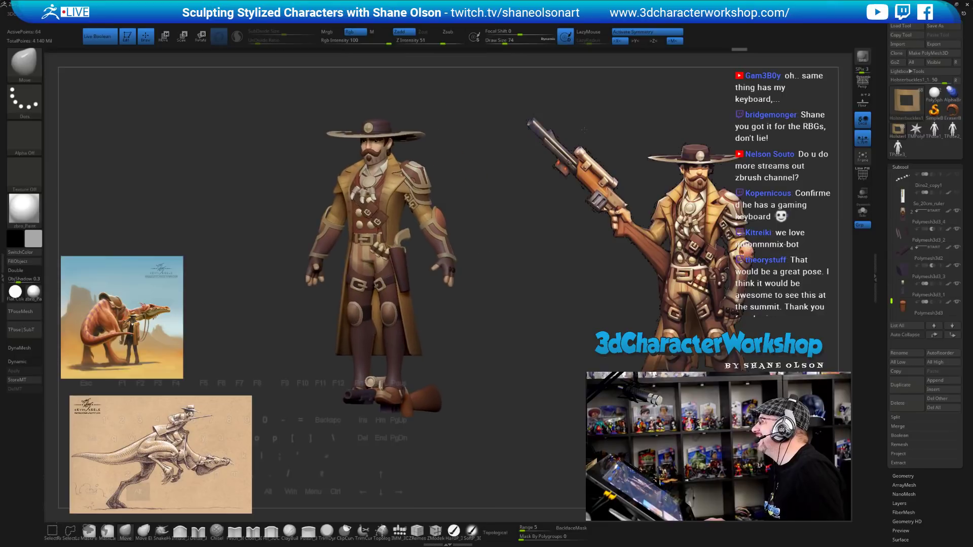
alt+drag(501, 283, 524, 279)
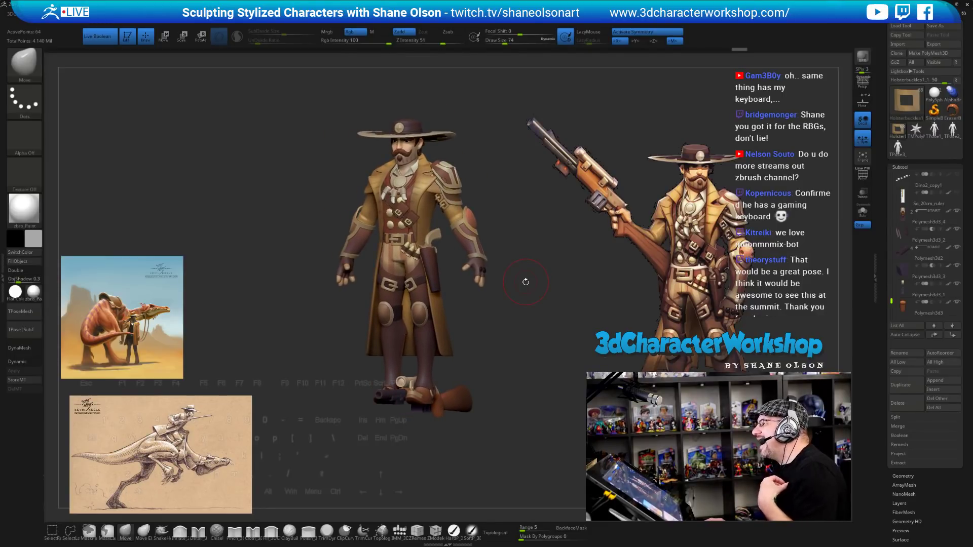
drag(531, 277, 529, 276)
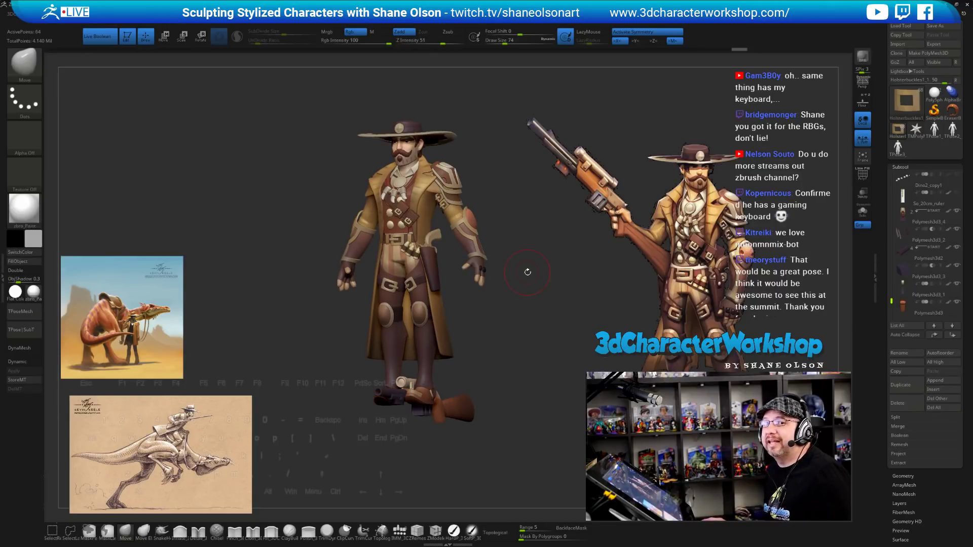
mouse_move(546, 263)
mouse_down()
mouse_move(518, 270)
mouse_move(548, 273)
mouse_up()
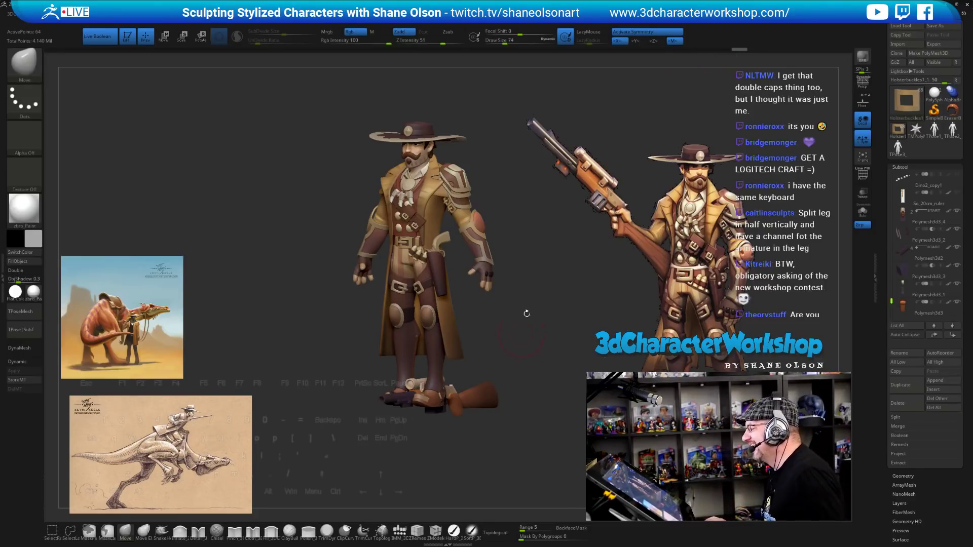
drag(533, 296, 512, 297)
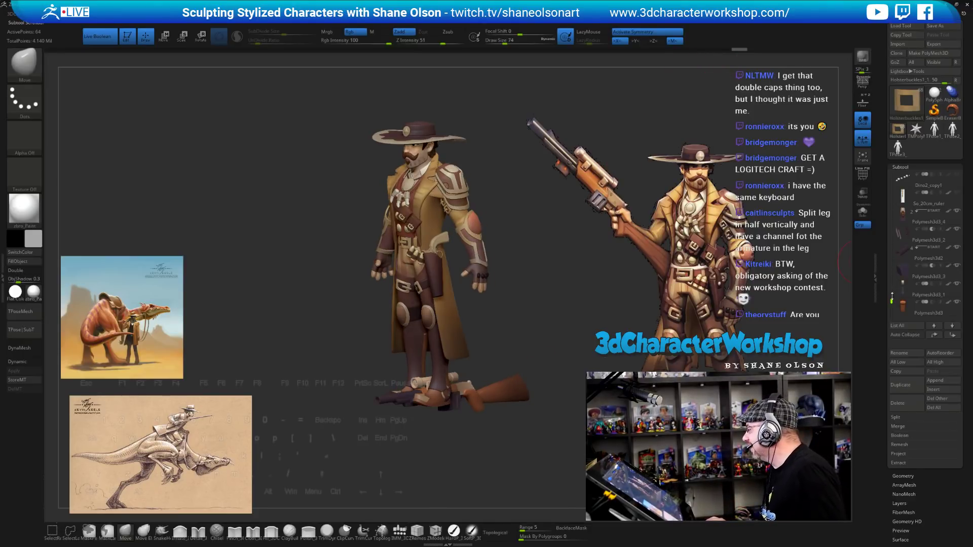
Make the Cowboy_Blockout_15 hands the active subtool and hide the rest of the cowboy's subtool group.
drag(891, 301, 893, 175)
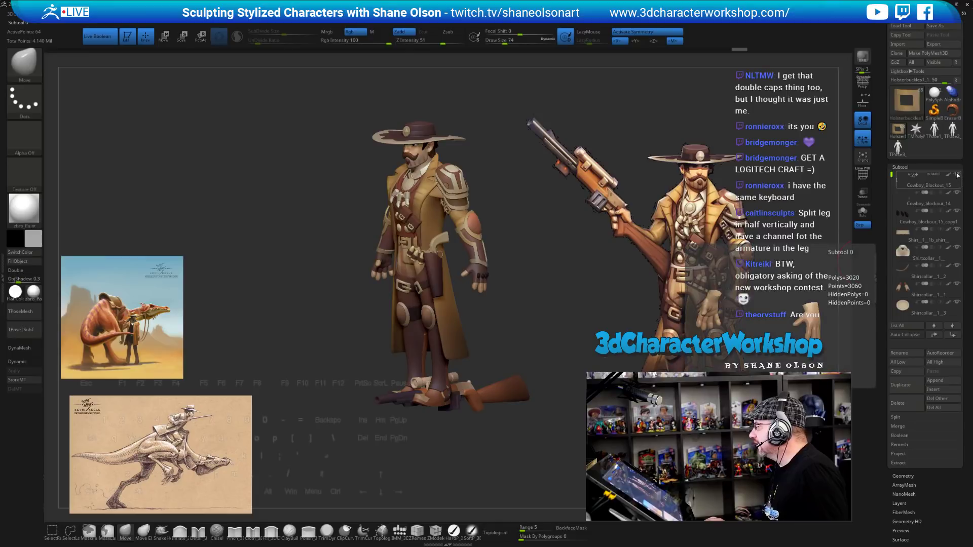
click(912, 180)
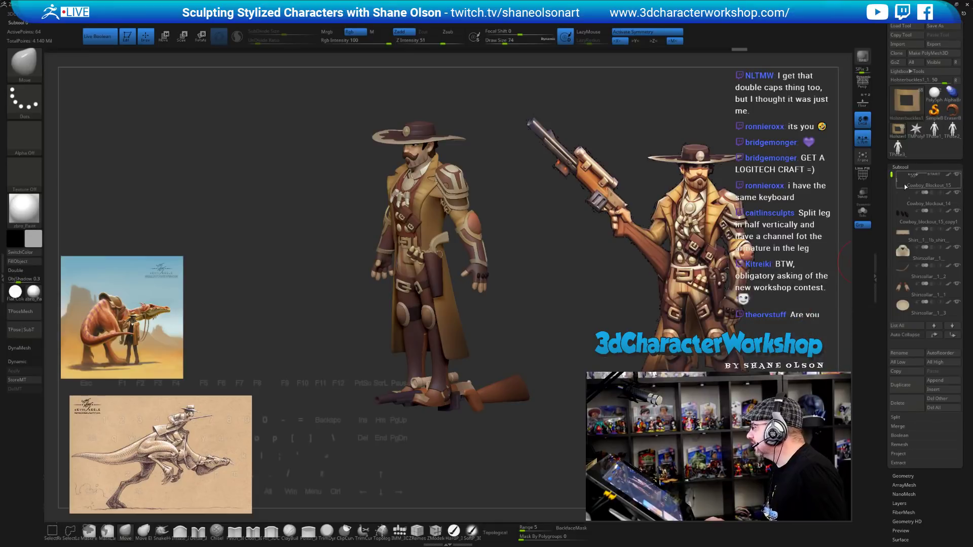
click(957, 175)
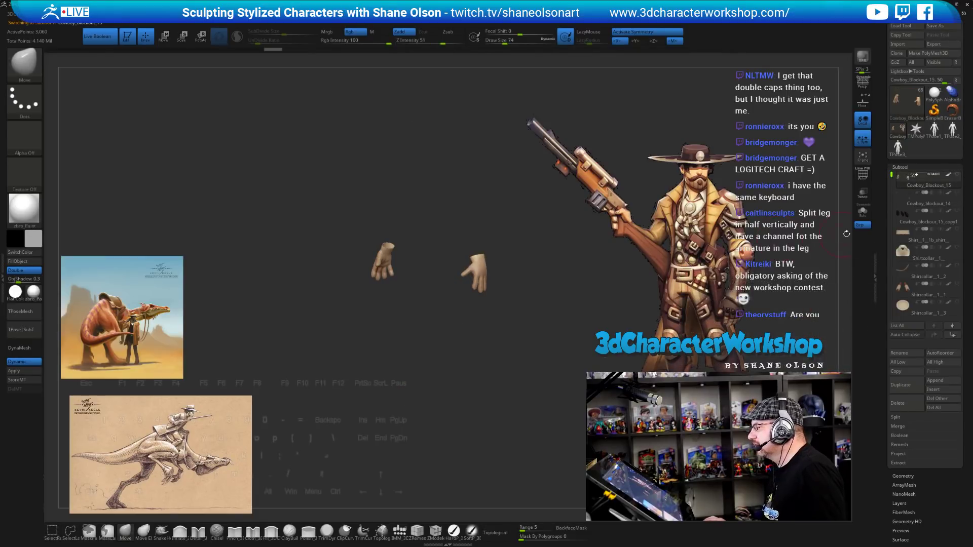
Make the pistol the active subtool and show the whole dinosaur group that starts at Dino2, framing the full creature.
mouse_move(896, 205)
mouse_down()
mouse_move(902, 269)
mouse_move(903, 233)
mouse_move(891, 273)
mouse_move(894, 221)
mouse_up()
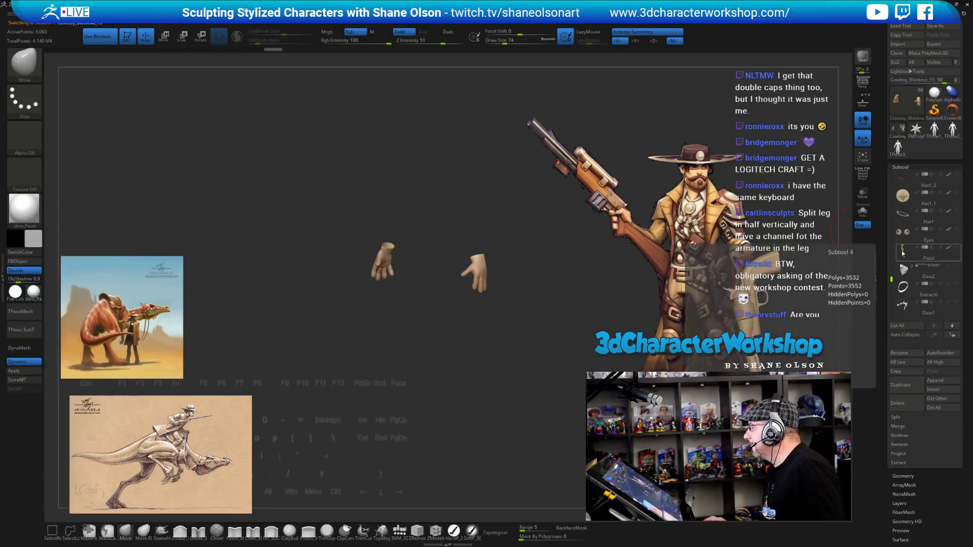
click(903, 269)
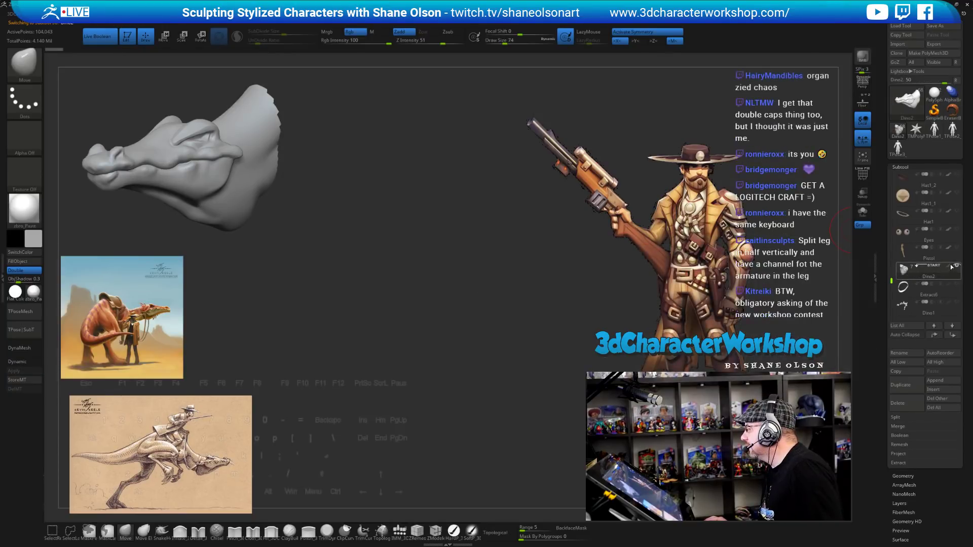
click(908, 256)
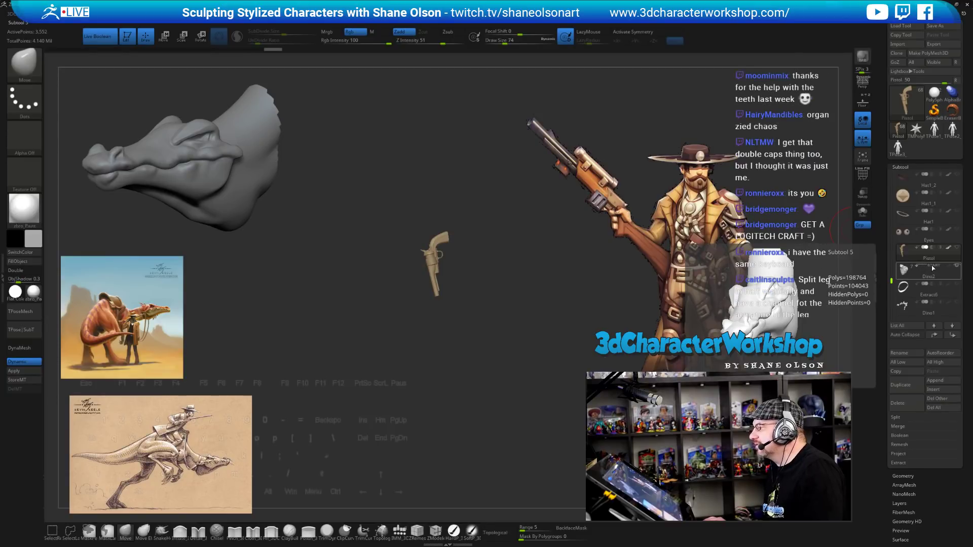
click(958, 266)
click(958, 266)
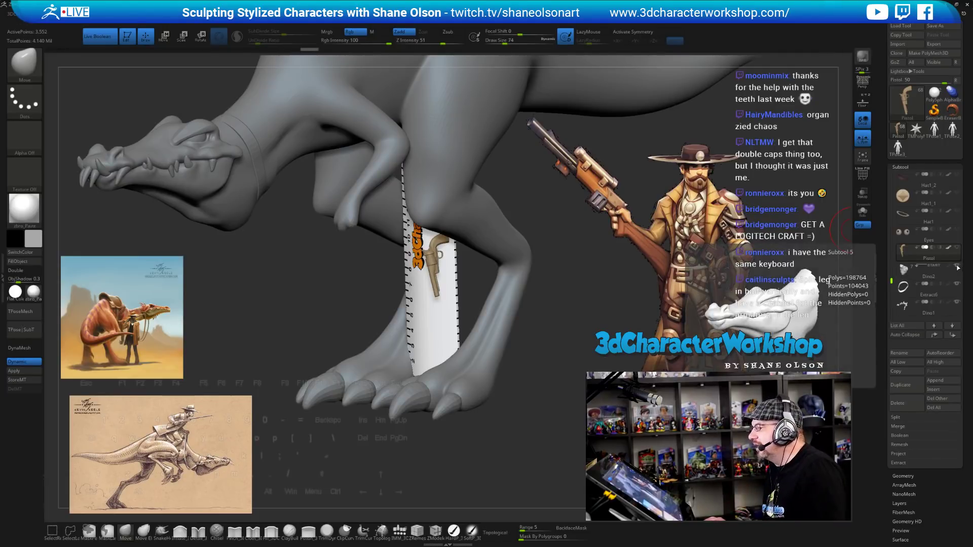
alt+drag(604, 276, 644, 284)
scroll(908, 270, down, 3)
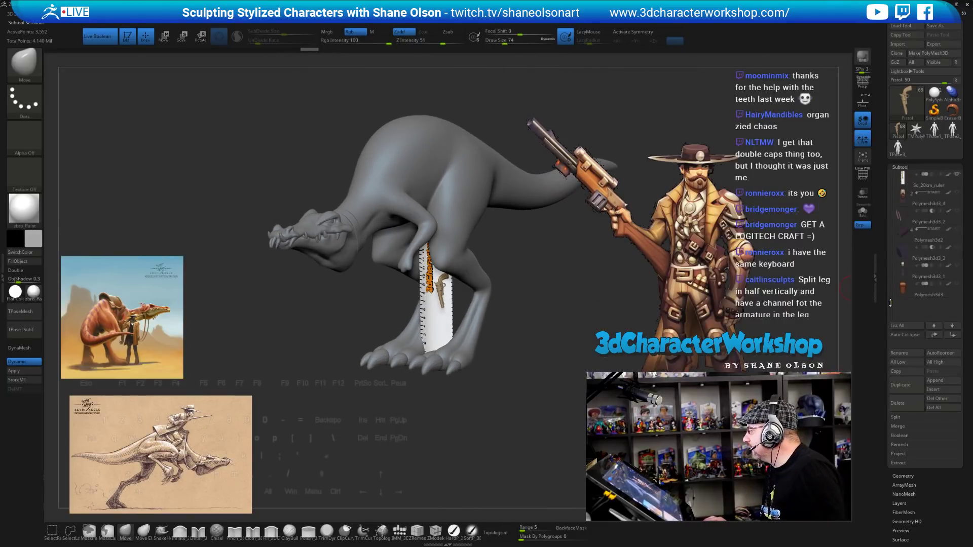
Examine how the subtool list is grouped, activating the 20 cm ruler, the Dino2 head and the pistol in turn.
click(906, 233)
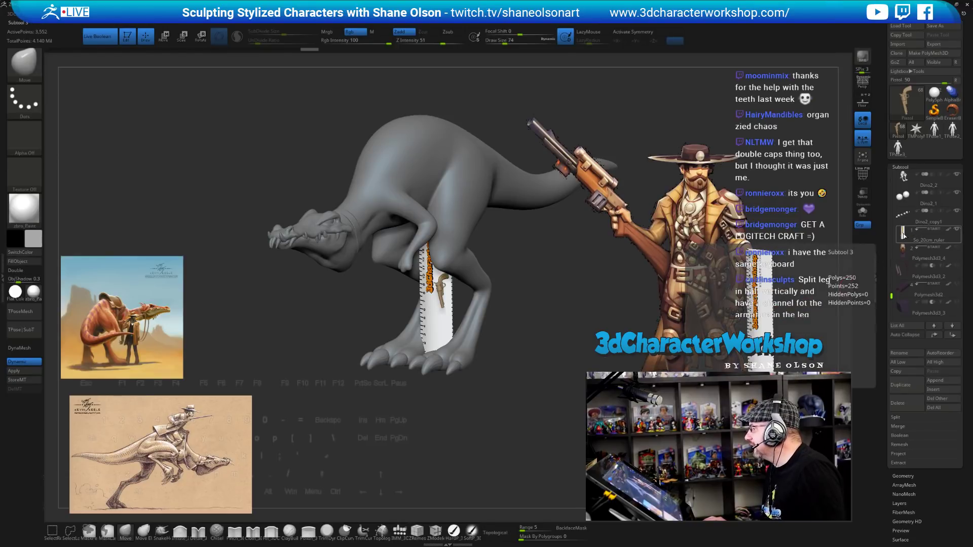
drag(892, 294, 892, 287)
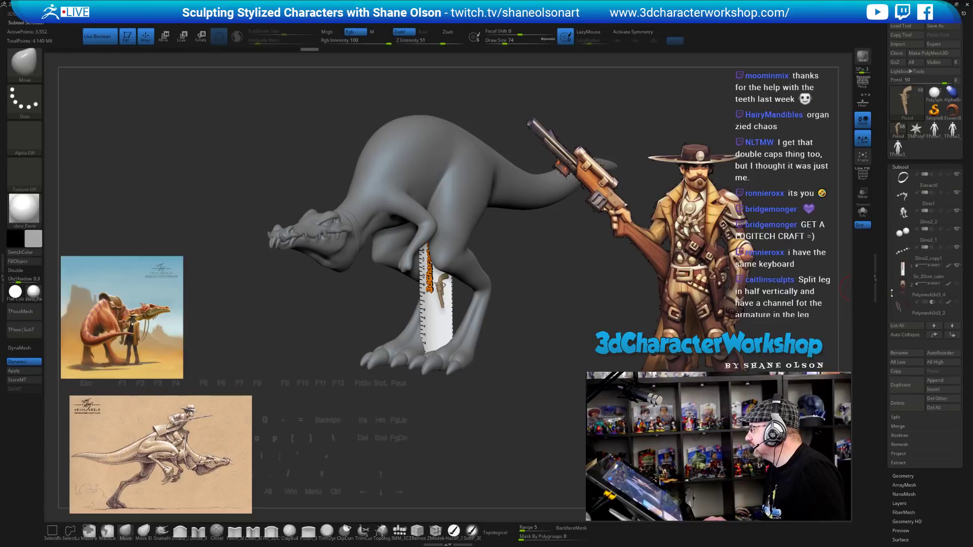
mouse_move(924, 269)
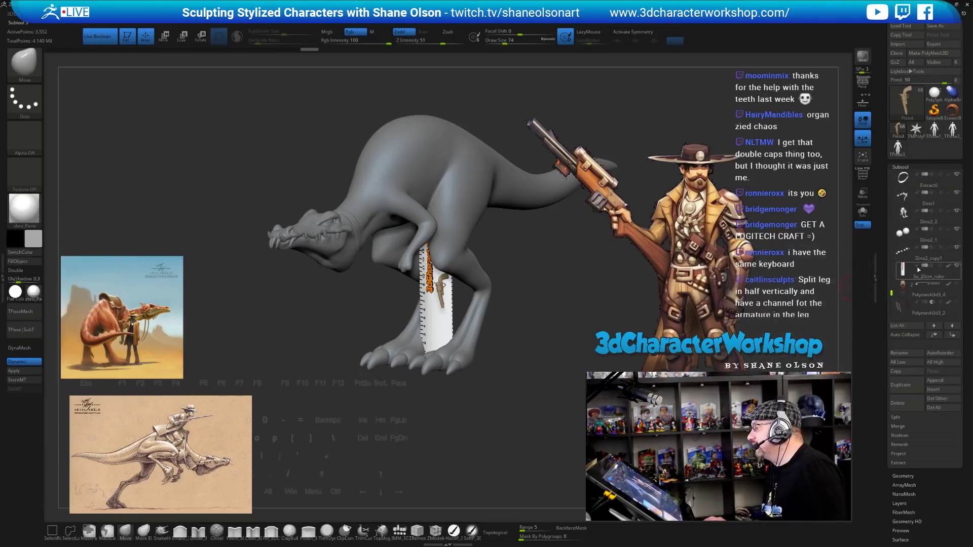
click(921, 267)
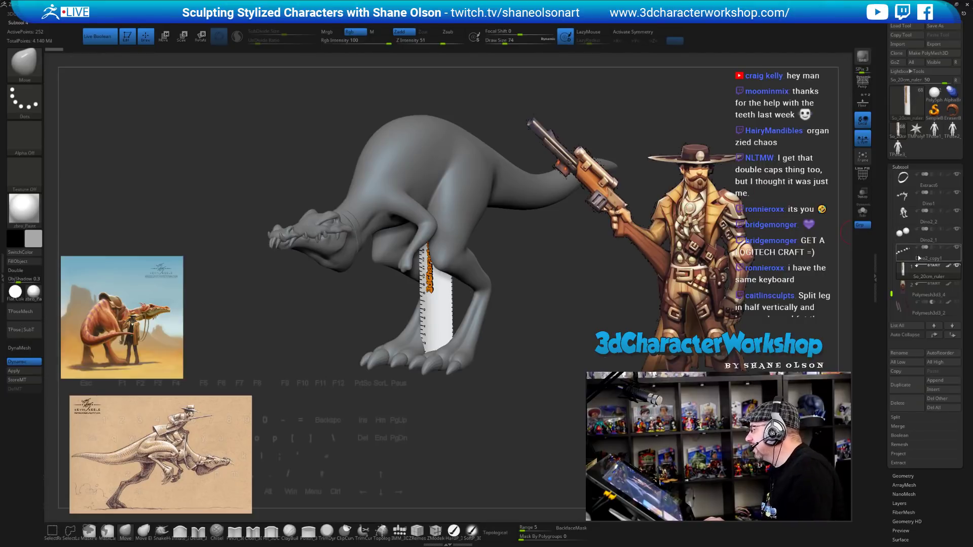
mouse_move(903, 251)
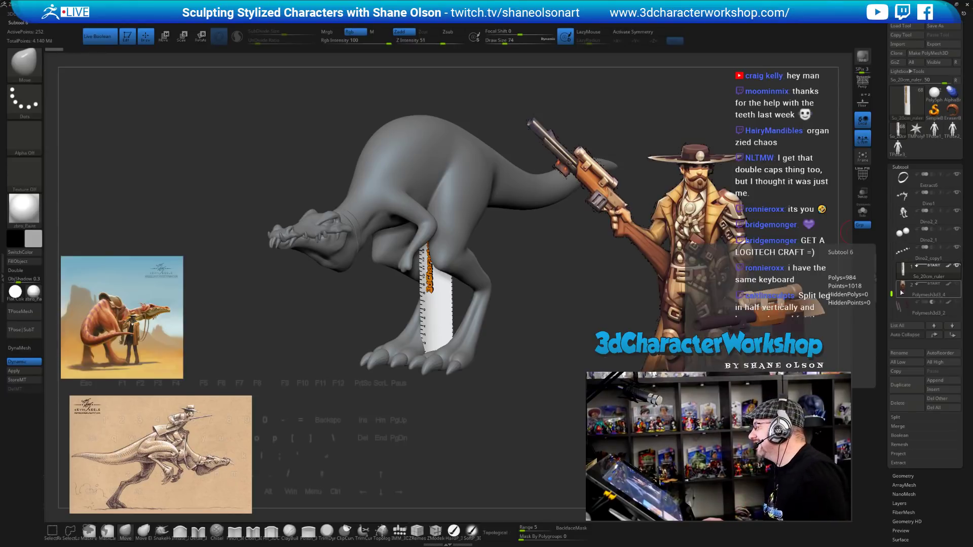
drag(891, 293, 890, 287)
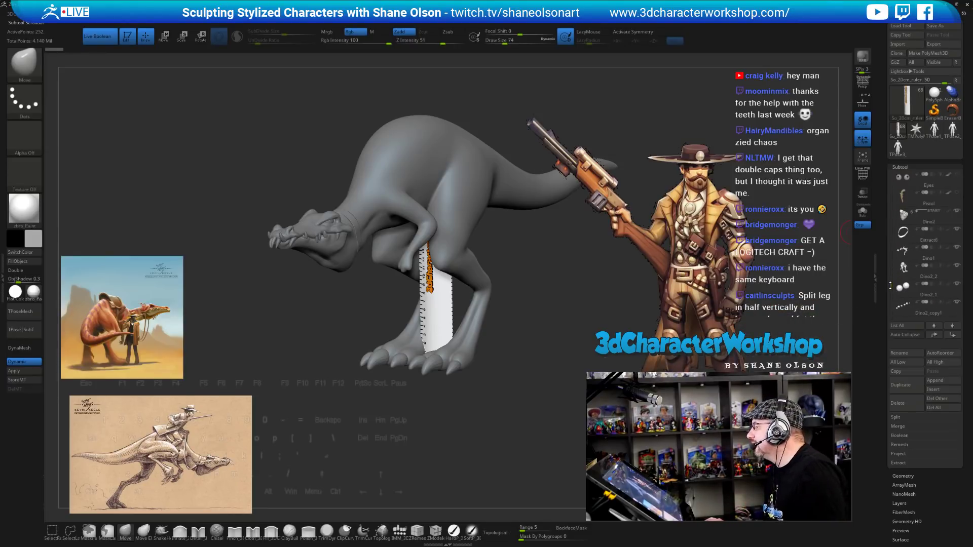
mouse_move(903, 215)
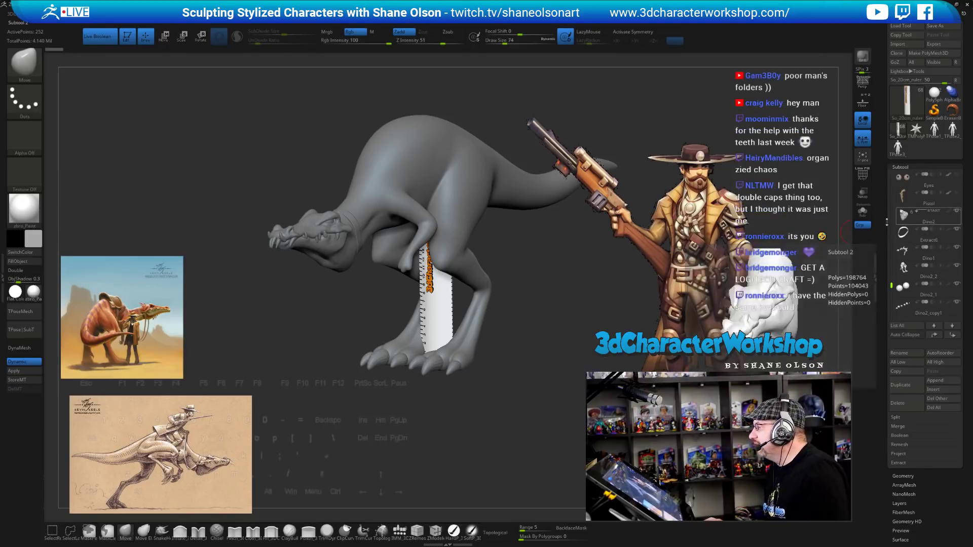
click(910, 222)
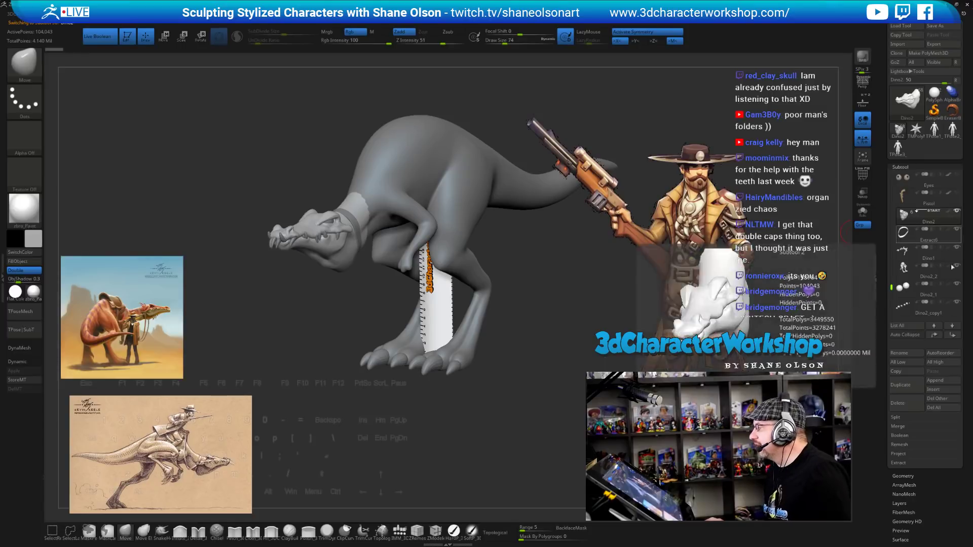
click(910, 198)
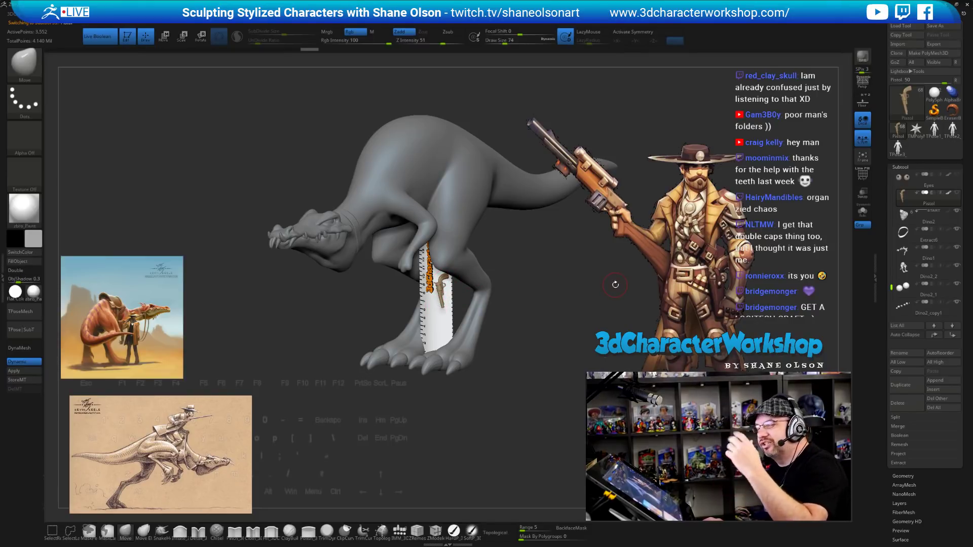
Hide the whole dinosaur group that starts at Dino2, and show it again.
mouse_move(952, 211)
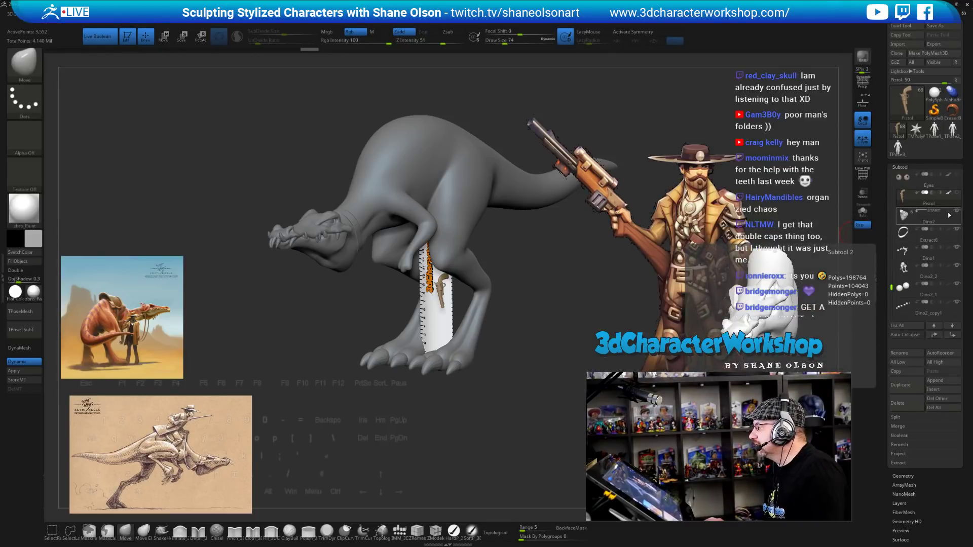
click(957, 212)
click(957, 212)
click(957, 213)
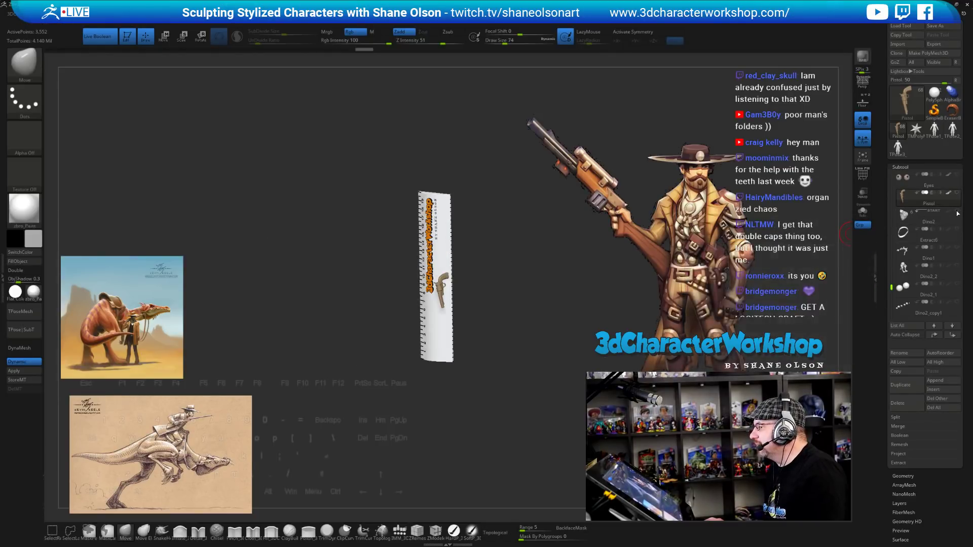
click(958, 212)
click(958, 213)
click(957, 213)
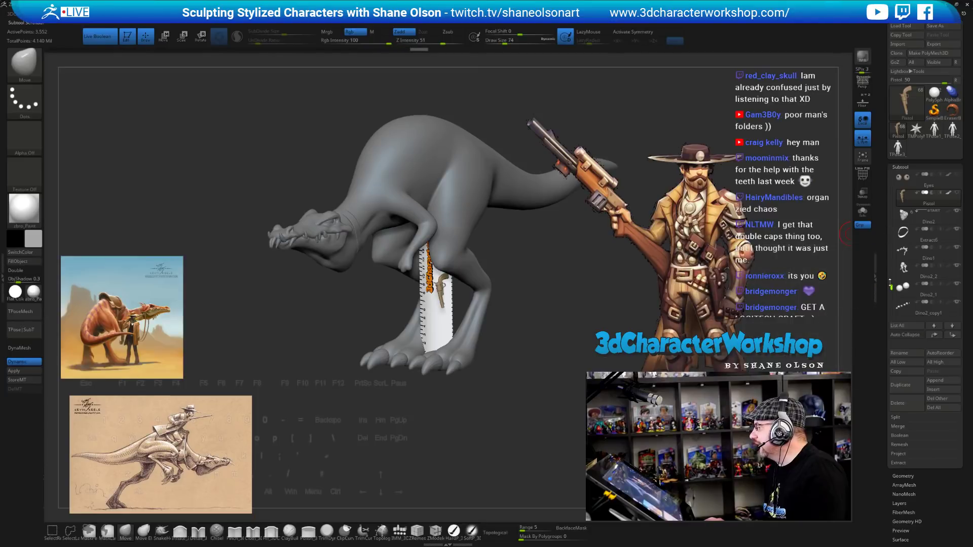
Hide the 20 cm ruler subtool so only the dinosaur and the pistol are displayed.
drag(891, 288, 891, 297)
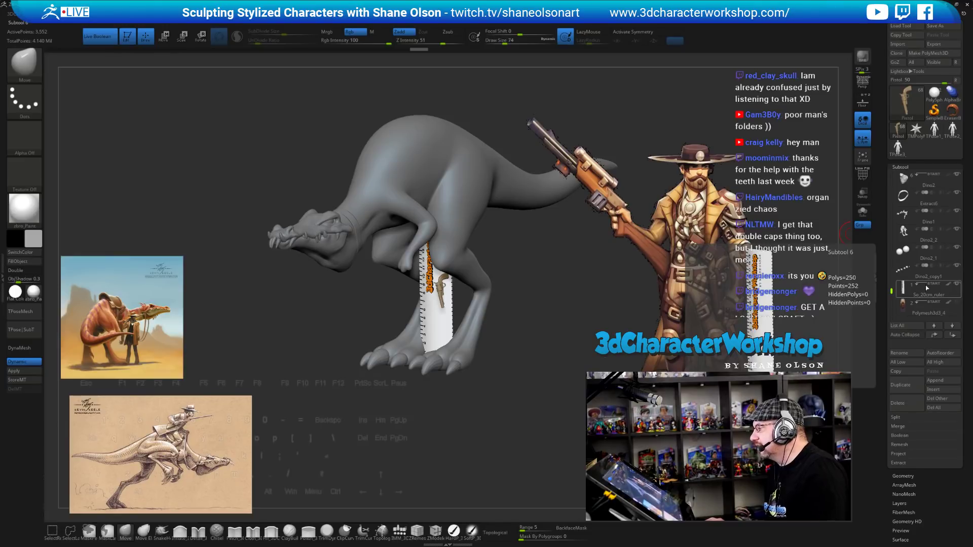
click(957, 285)
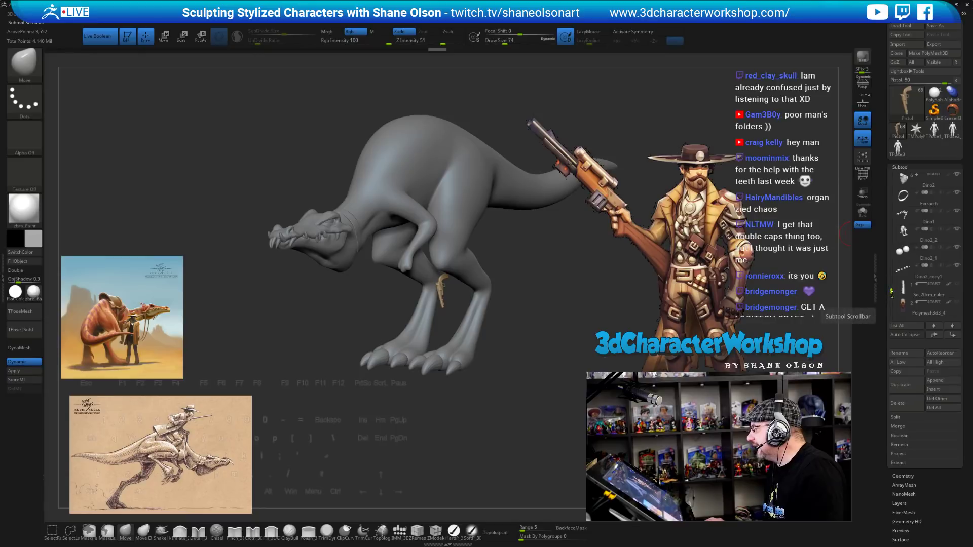
scroll(889, 246, down, 2)
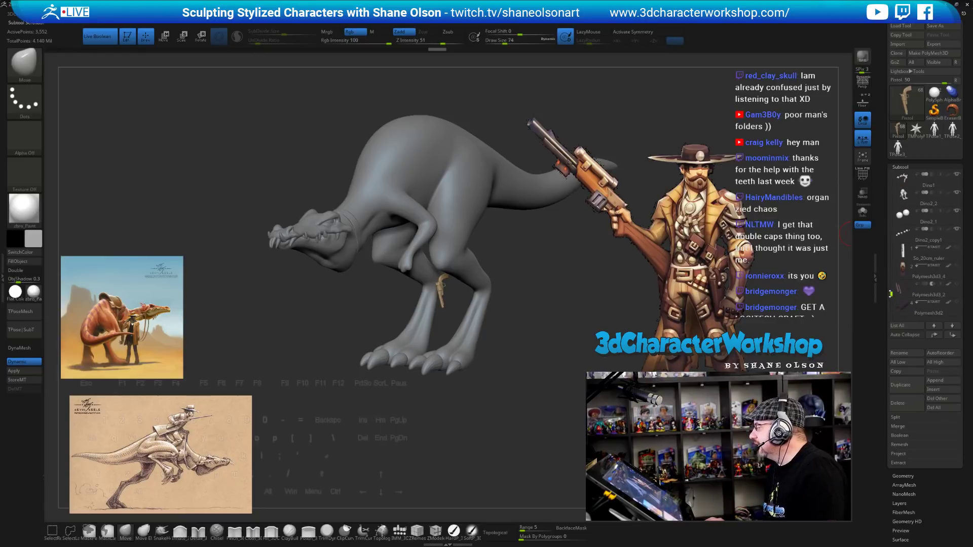
scroll(910, 249, up, 2)
Make the Dino2 head the active subtool and send its transform gizmo to the home position.
click(913, 180)
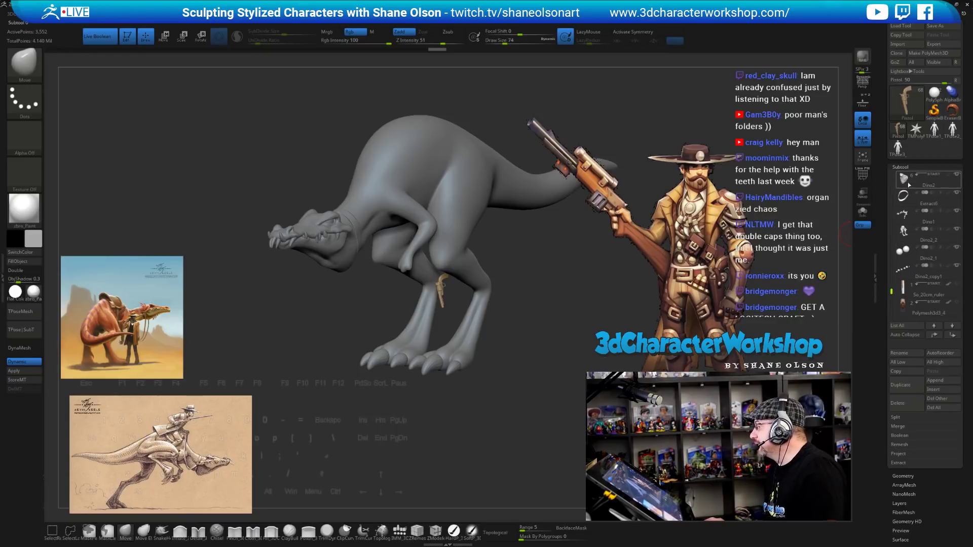
mouse_move(554, 302)
mouse_down()
mouse_move(590, 299)
mouse_move(542, 310)
mouse_up()
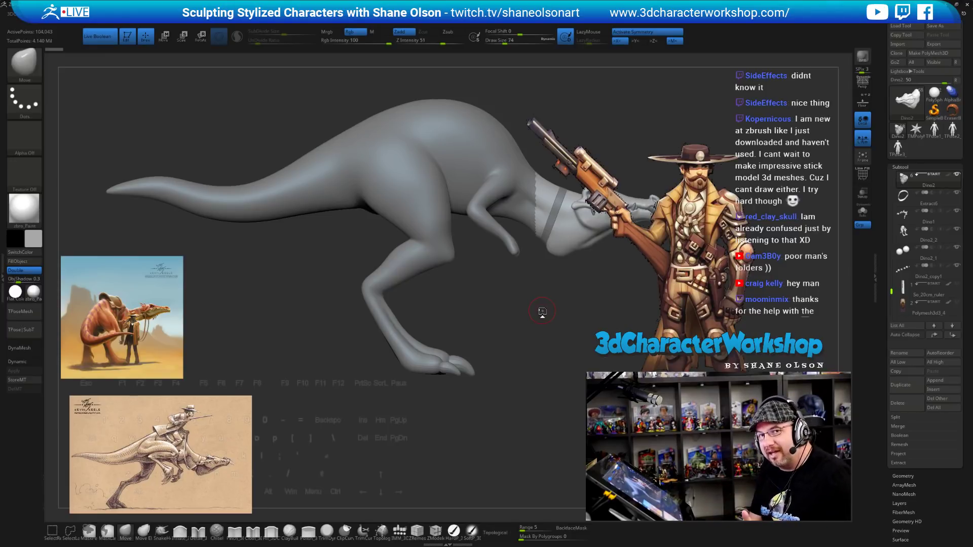
key(w)
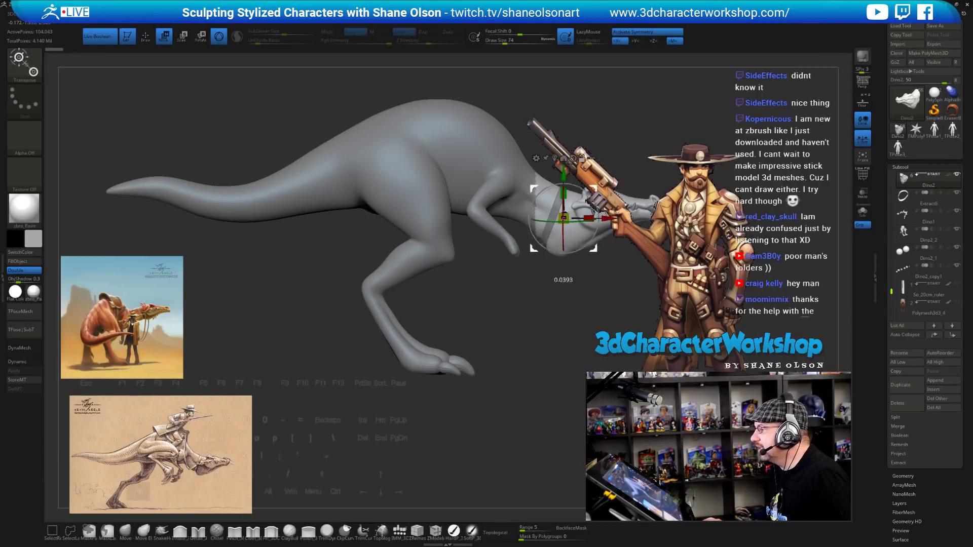
click(564, 155)
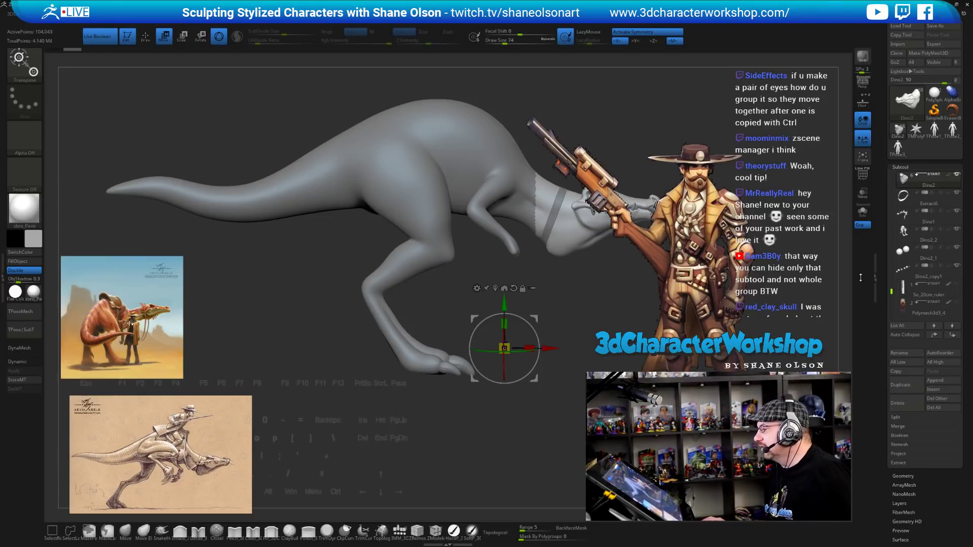
Show the rifle's subtool group beneath the dinosaur's feet, return to Draw mode and reduce the draw size to 25.
drag(892, 292, 892, 303)
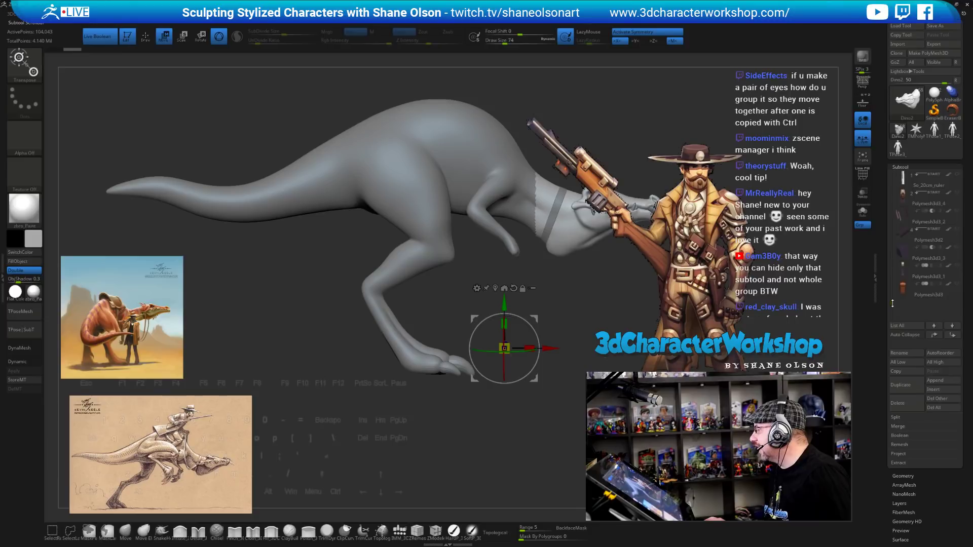
click(957, 194)
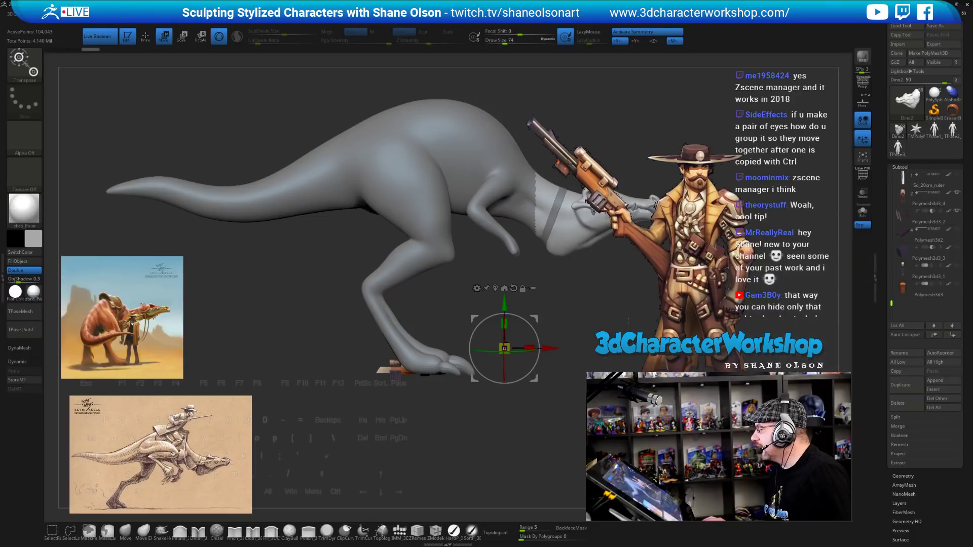
drag(305, 309, 327, 376)
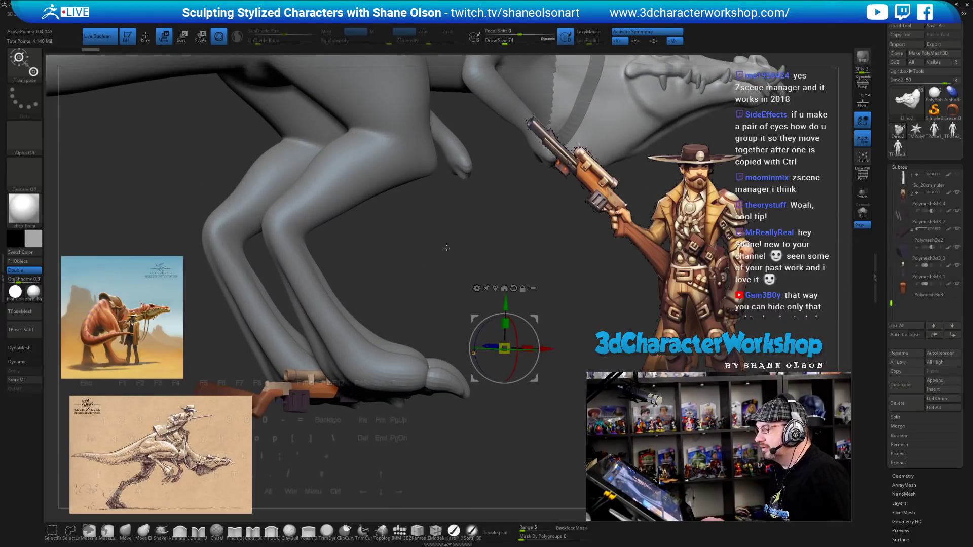
key(q)
mouse_move(447, 248)
mouse_down()
mouse_move(380, 420)
mouse_move(465, 418)
mouse_up()
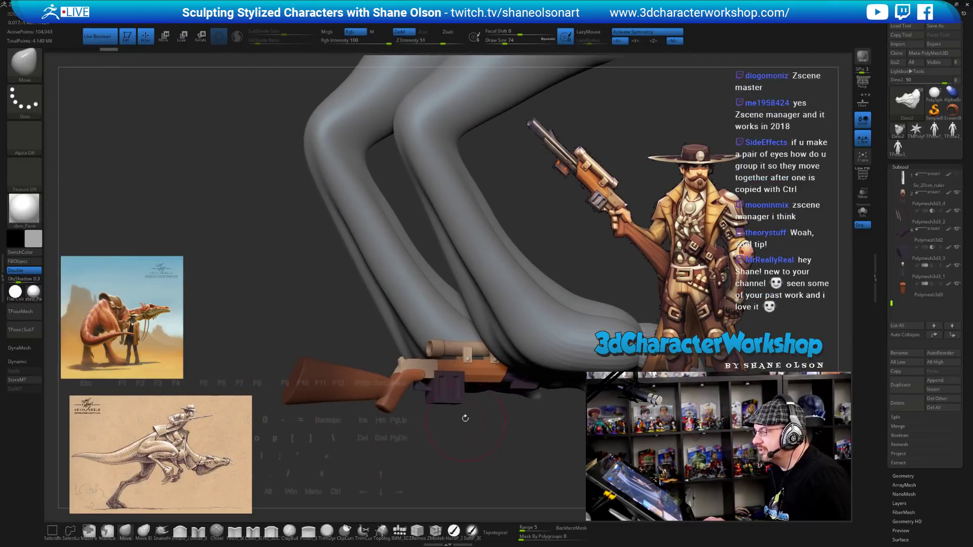
key(s)
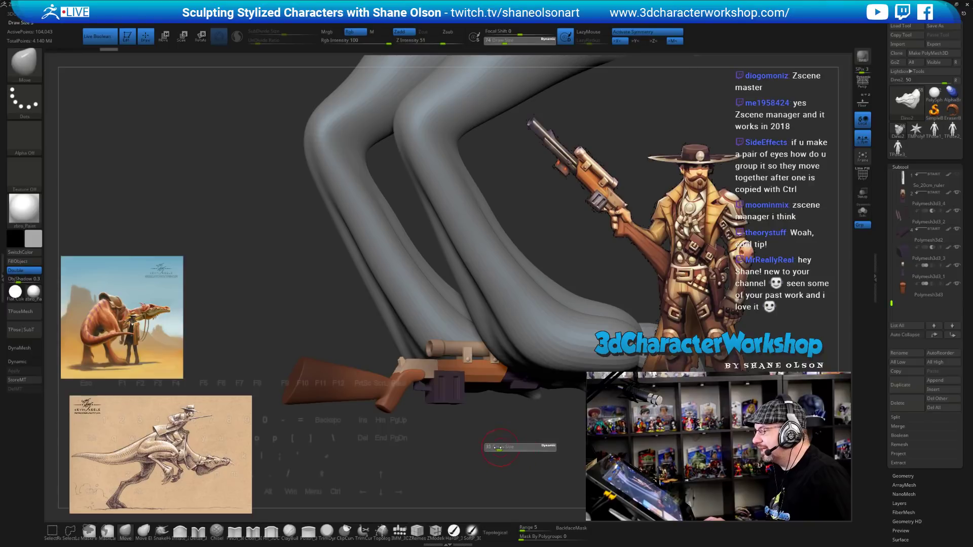
drag(498, 448, 472, 440)
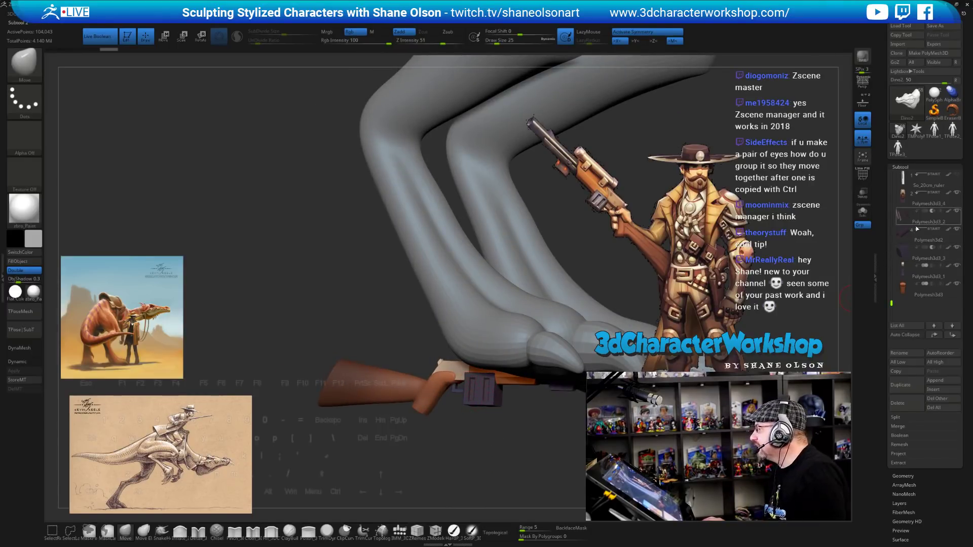
Merge the Polymesh3d2 group into the rifle group above it, and hide the dinosaur group with the pistol as the active subtool.
mouse_move(917, 232)
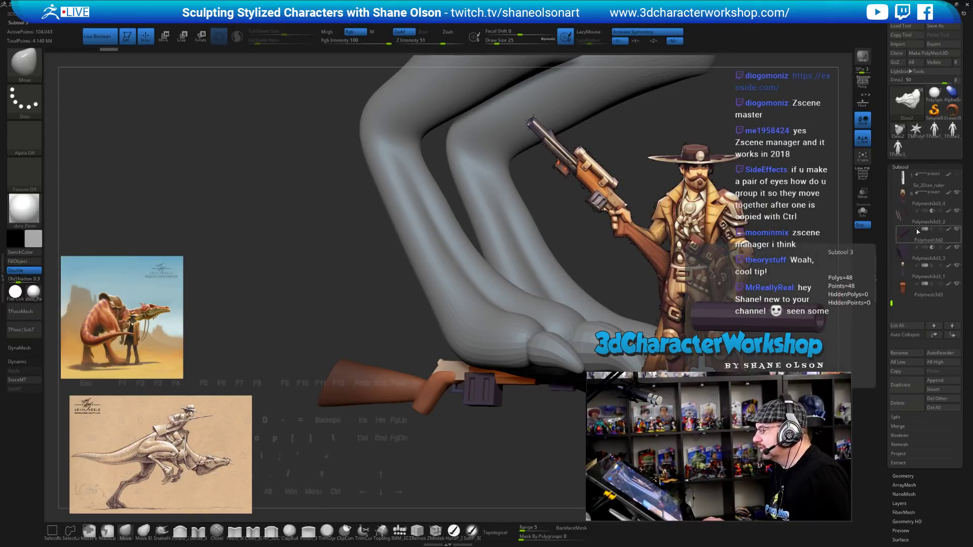
drag(892, 303, 891, 283)
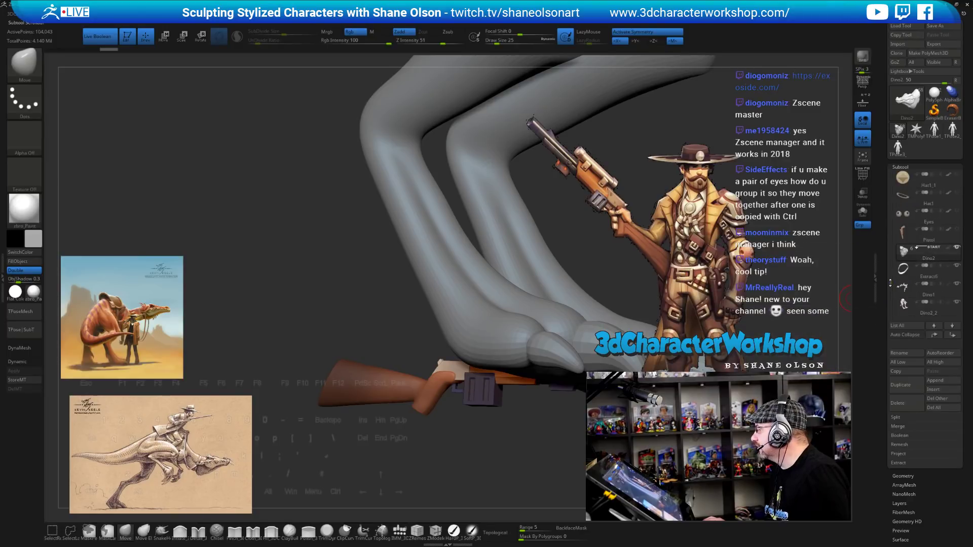
click(930, 233)
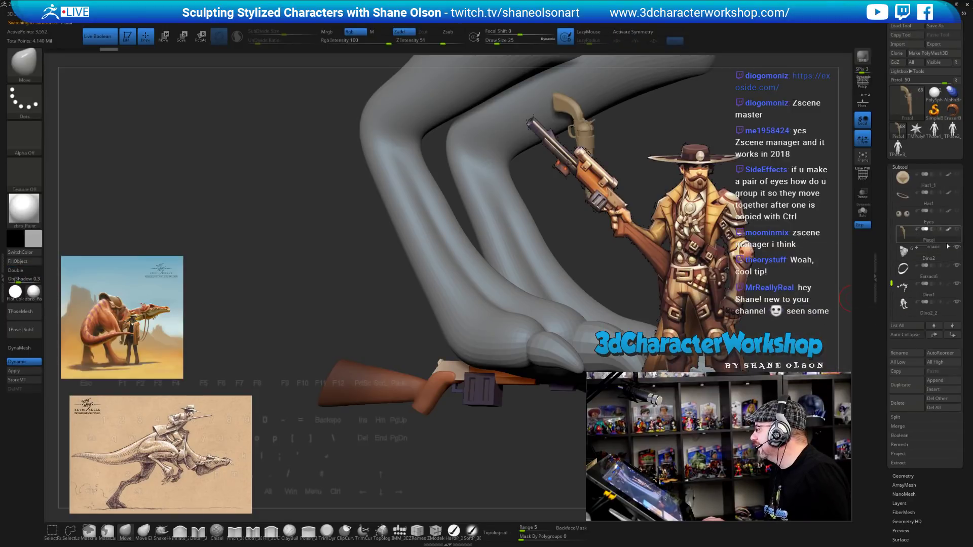
drag(481, 277, 844, 273)
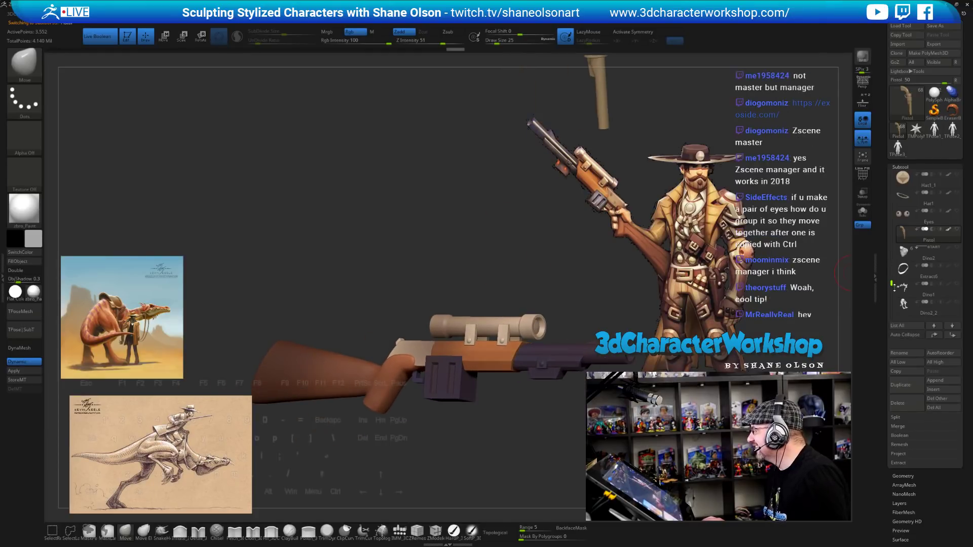
scroll(913, 270, down, 5)
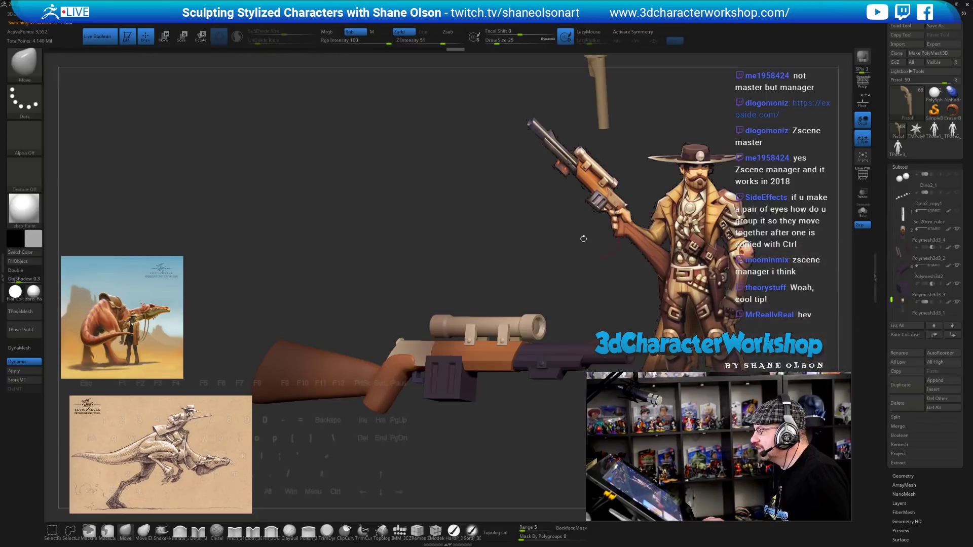
drag(583, 238, 532, 225)
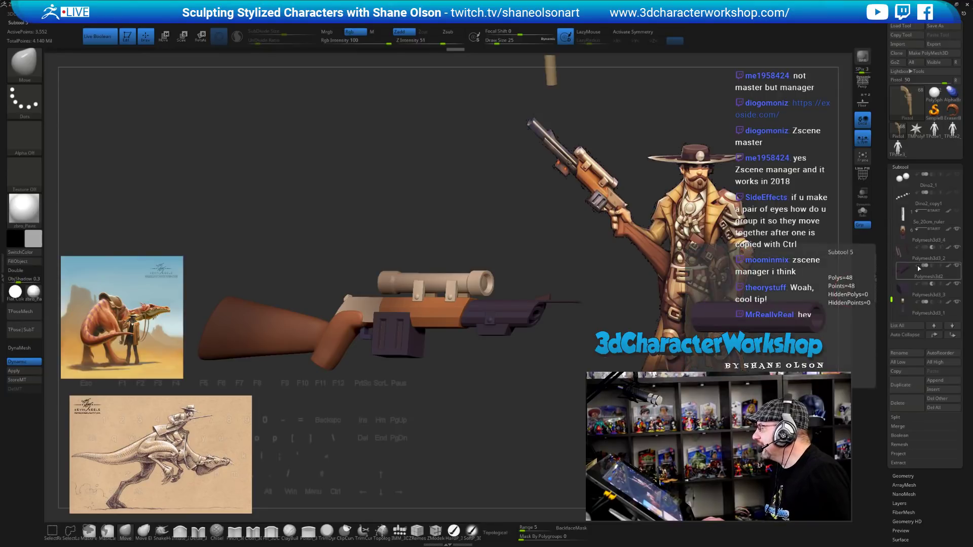
Turn Live Boolean off to examine the subtraction block over the rifle's barrel, and turn it back on.
click(102, 39)
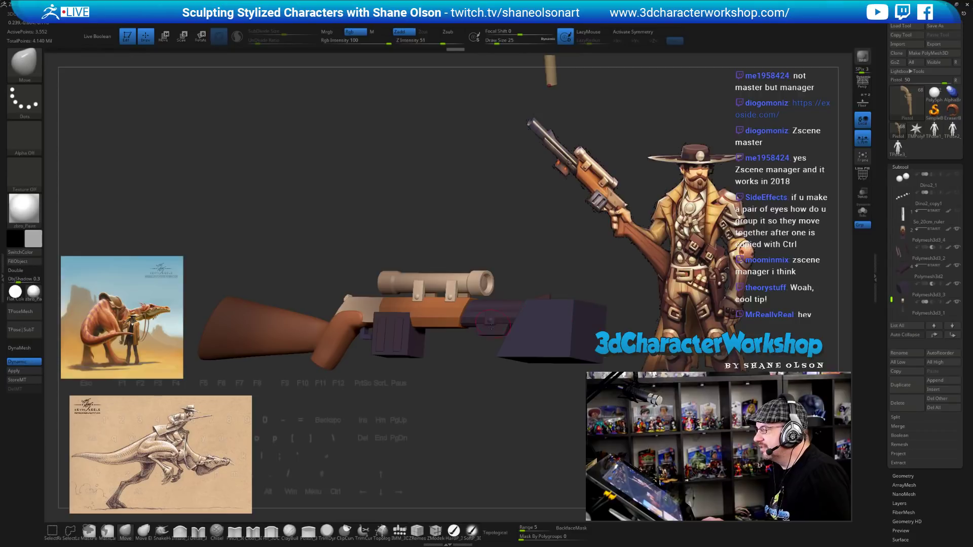
mouse_move(522, 262)
mouse_down()
mouse_move(532, 263)
mouse_move(502, 225)
mouse_move(542, 203)
mouse_up()
drag(363, 352, 390, 336)
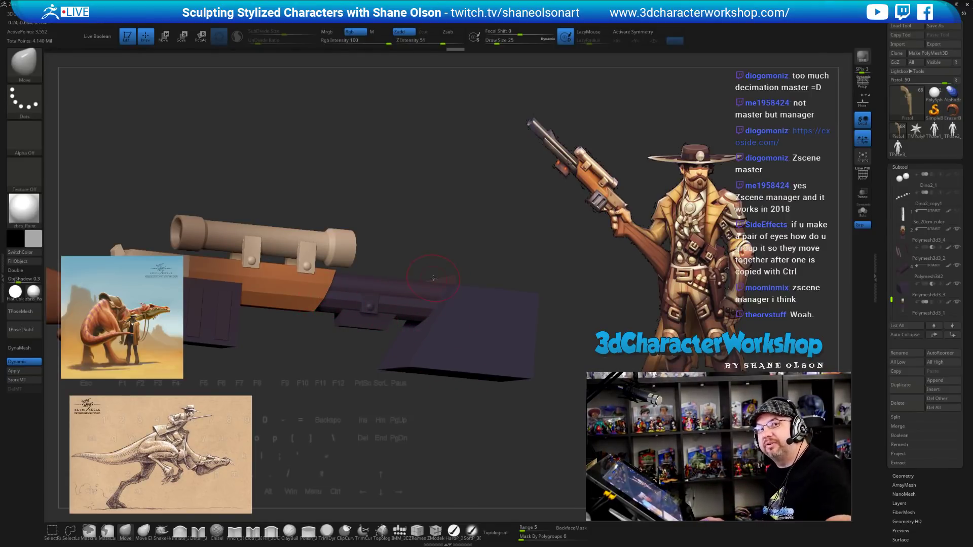
drag(455, 414, 423, 323)
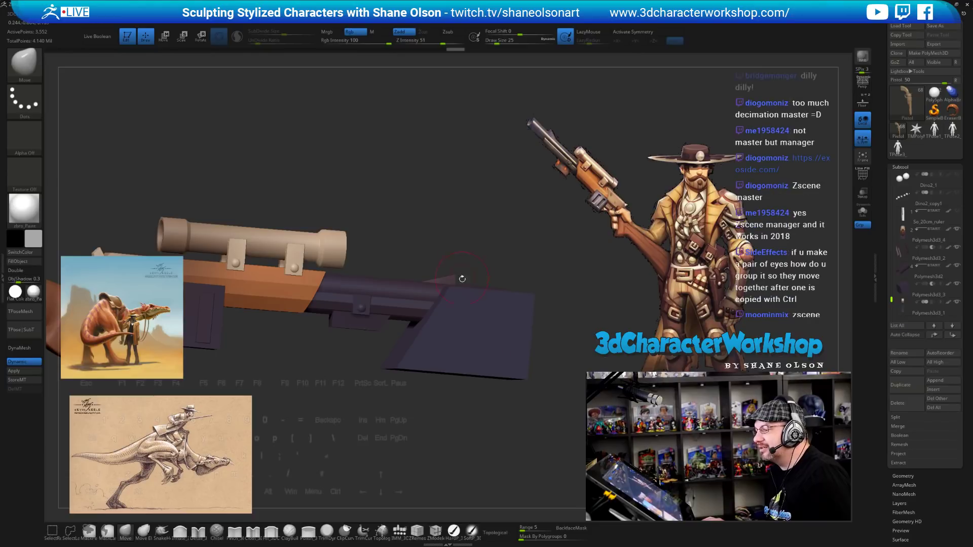
drag(451, 205, 496, 206)
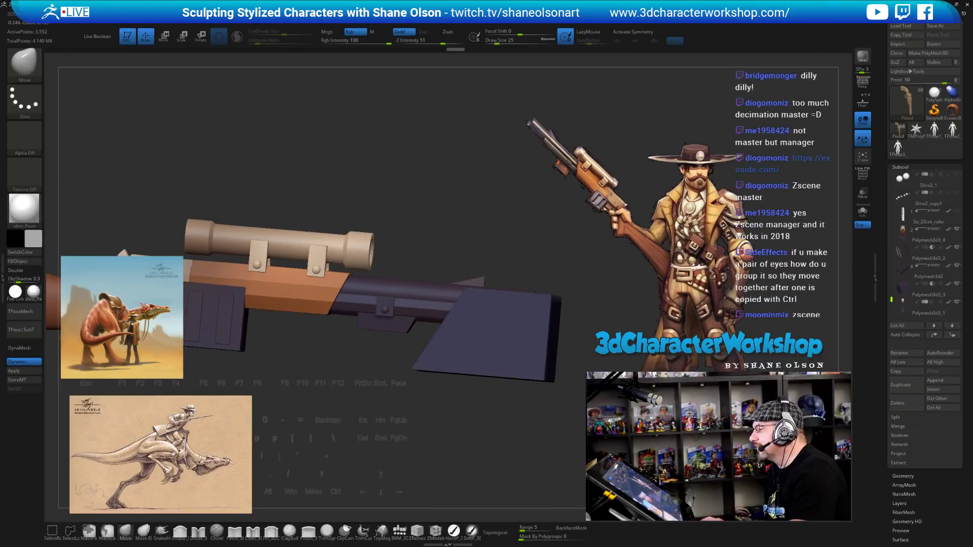
click(100, 36)
Toggle the group start on Polymesh3d2 to compare the barrel's Boolean cut, ending with Polymesh3d2 starting its own group.
click(930, 287)
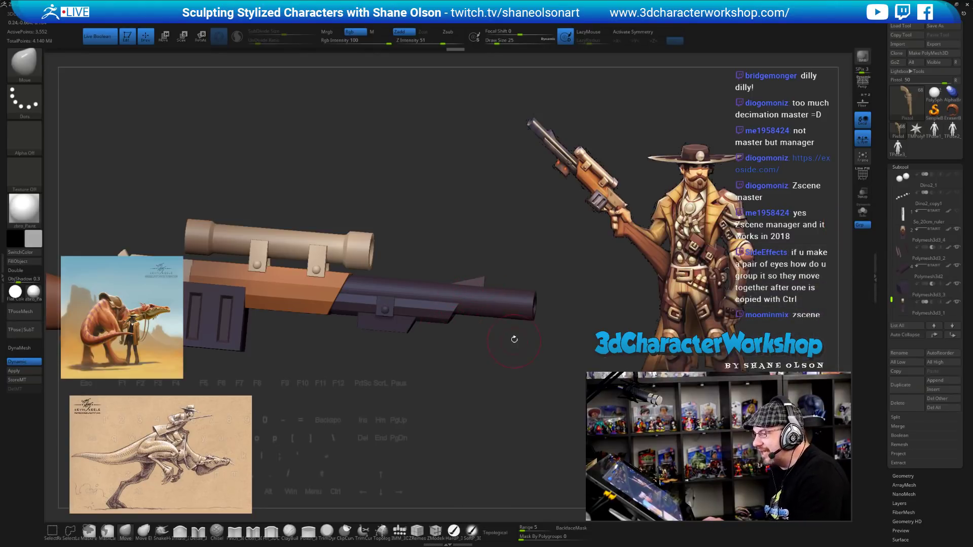
click(917, 268)
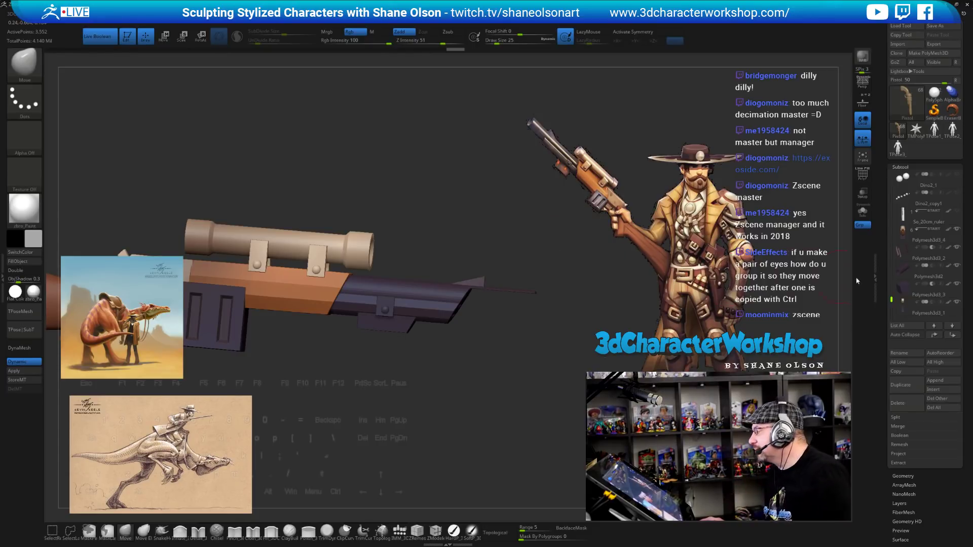
click(917, 268)
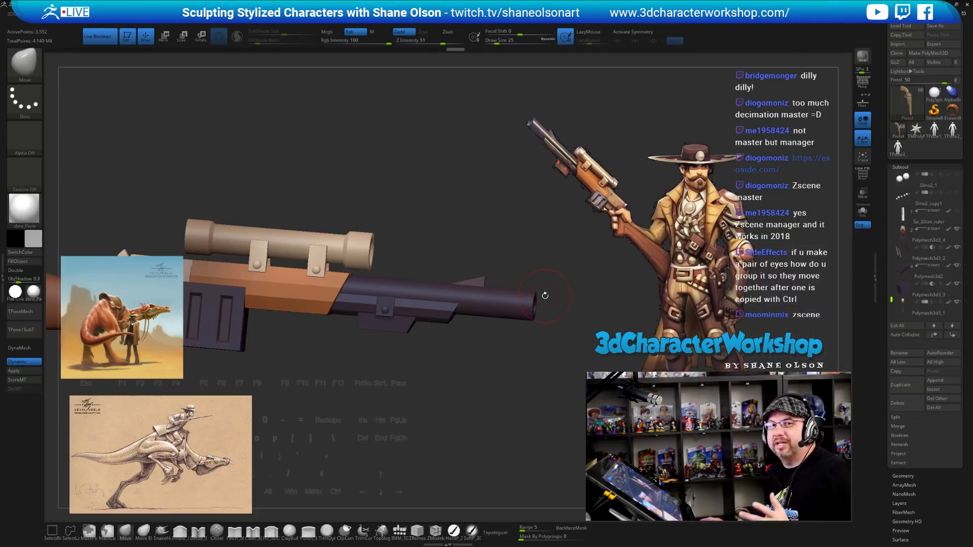
mouse_move(495, 227)
mouse_down()
mouse_move(507, 235)
mouse_move(461, 180)
mouse_move(409, 174)
mouse_move(430, 139)
mouse_move(401, 273)
mouse_up()
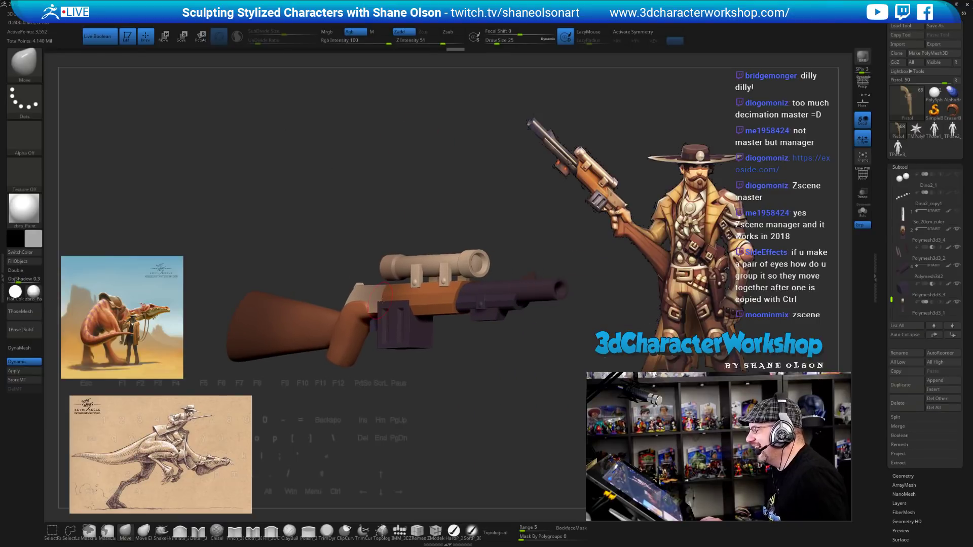
Show the dinosaur group again and hide both rifle groups, framing the full creature.
key(shift)
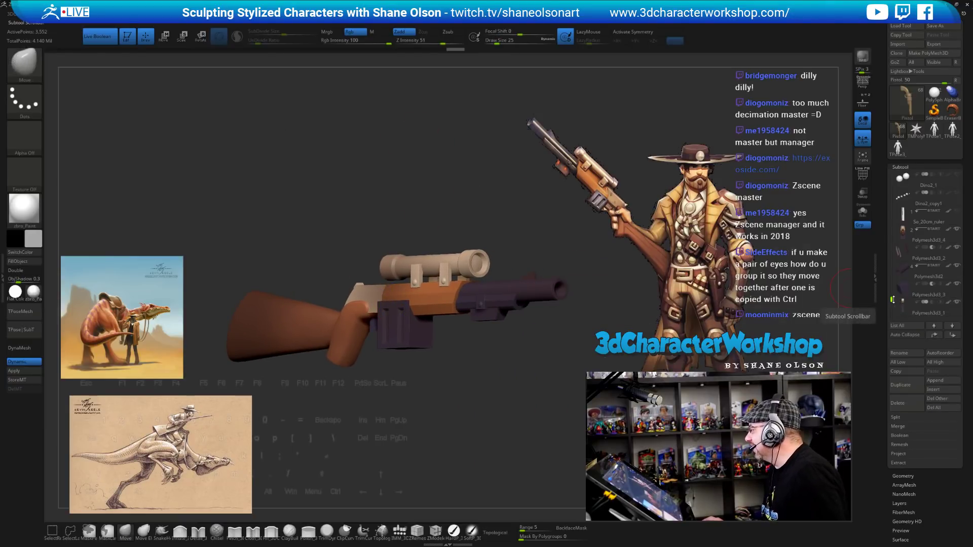
drag(891, 300, 890, 283)
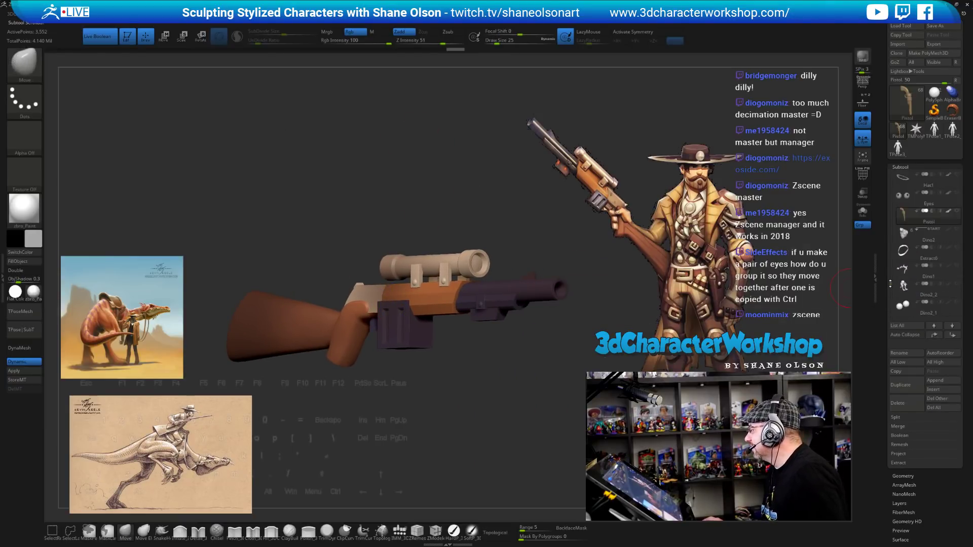
click(957, 239)
scroll(970, 241, down, 5)
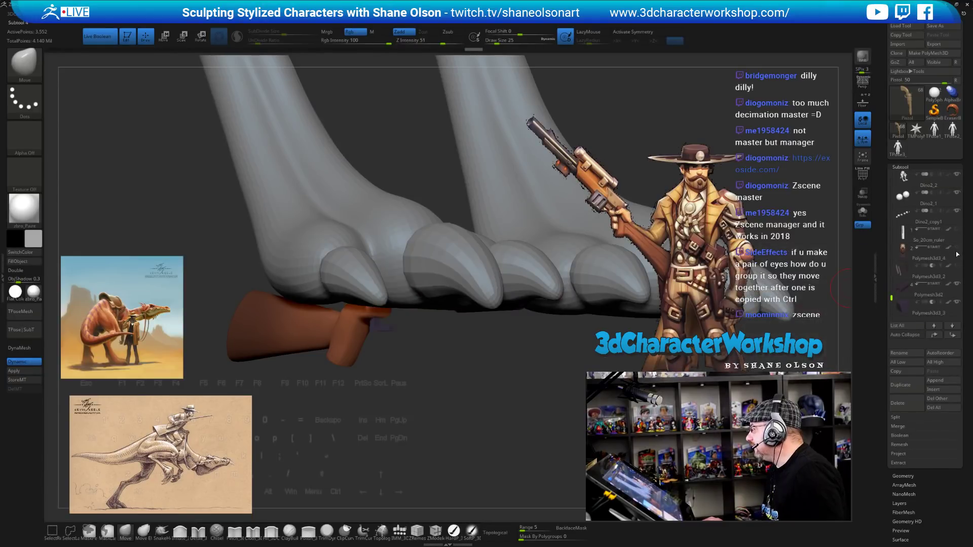
click(957, 284)
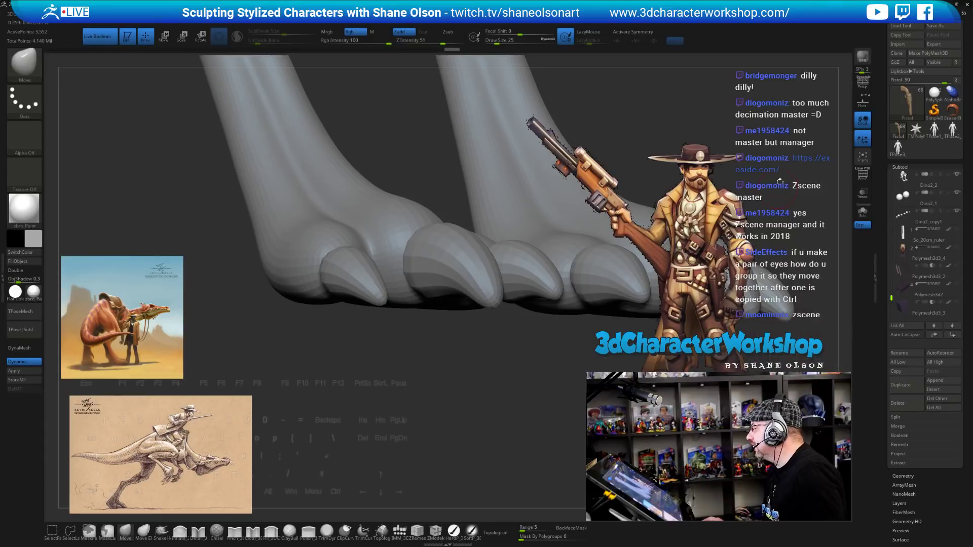
alt+drag(618, 228, 555, 315)
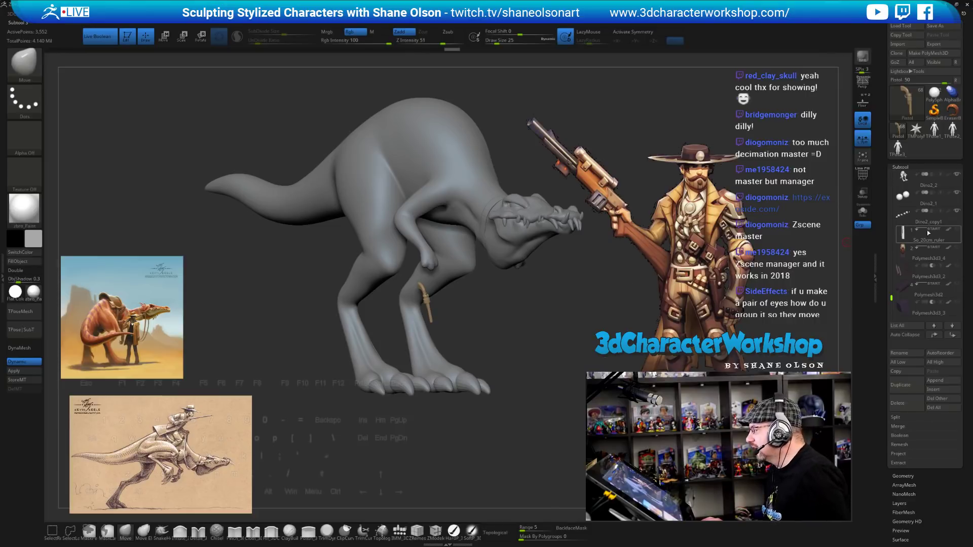
Make the dinosaur's head subtool Dino2 active and frame the creature from the side.
mouse_move(892, 297)
mouse_down()
mouse_move(891, 274)
mouse_move(892, 286)
mouse_up()
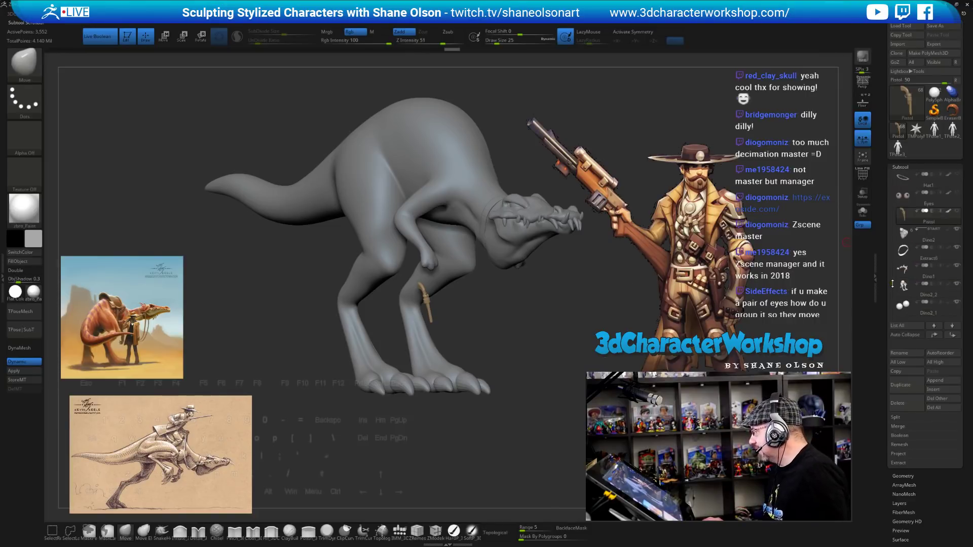
click(912, 235)
drag(546, 346, 567, 336)
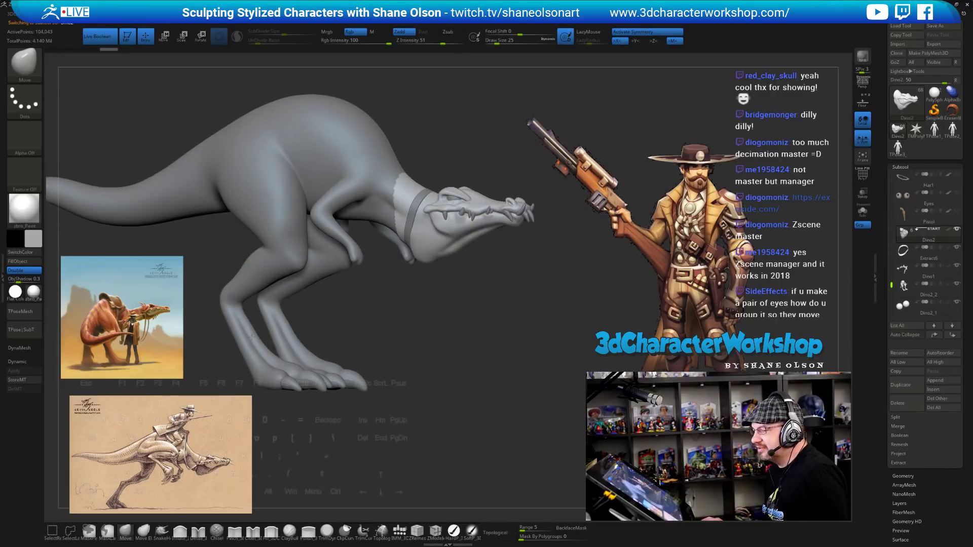
drag(391, 403, 355, 406)
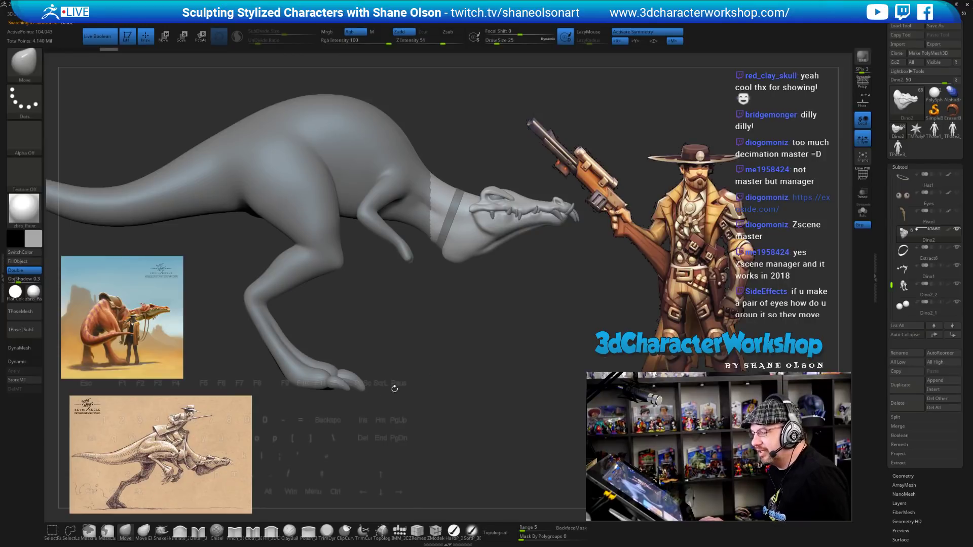
alt+drag(394, 390, 440, 377)
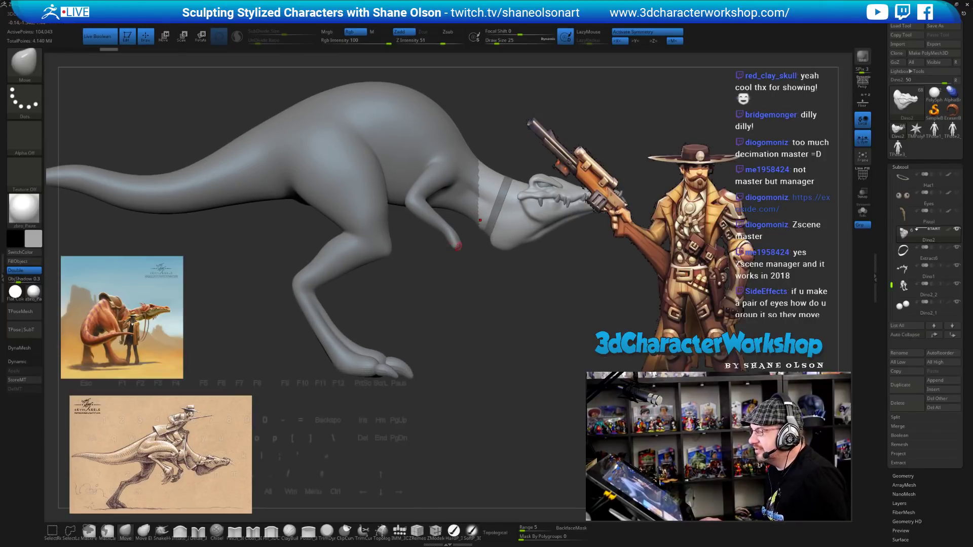
drag(479, 263, 498, 287)
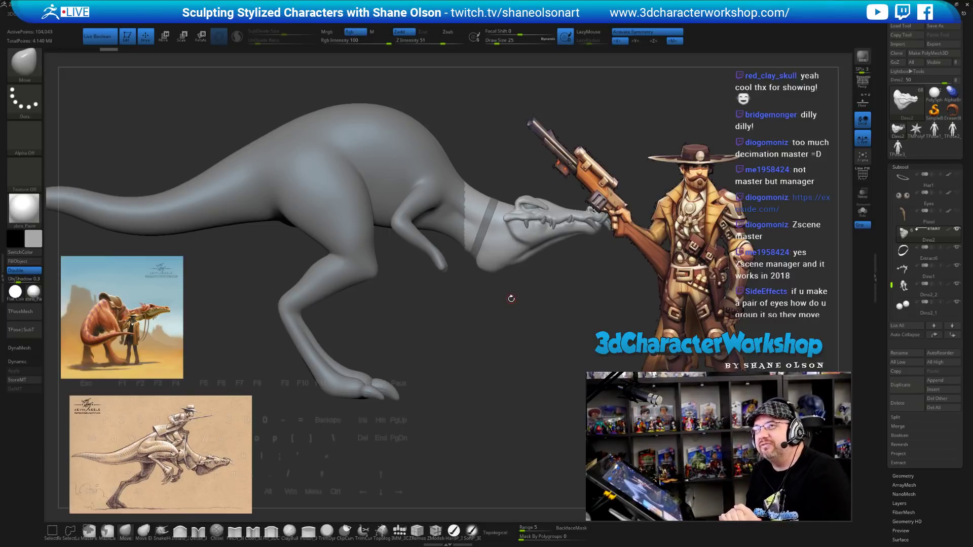
key(ctrl+s)
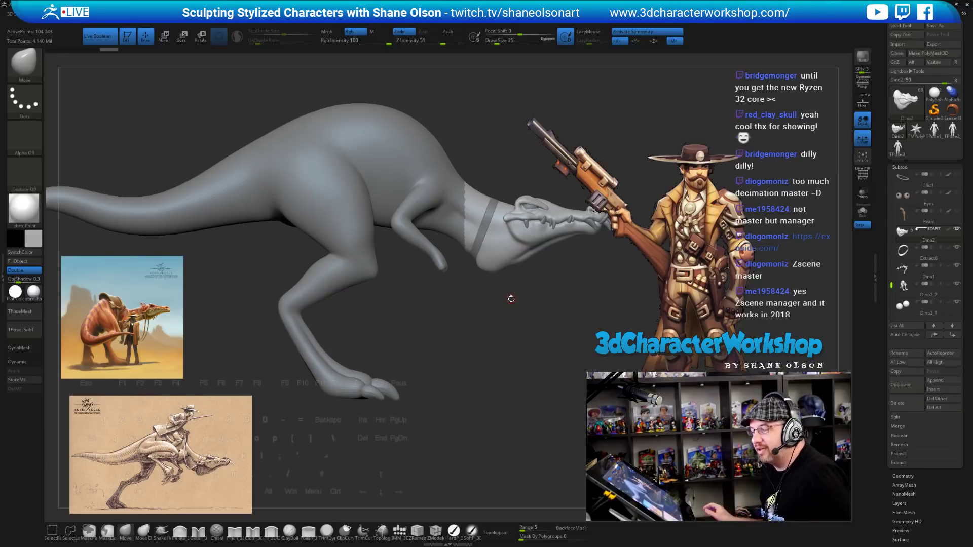
Select the dinosaur's body subtool Dino2_2, show its geometry settings and turn on dynamic subdivision.
alt+click(337, 181)
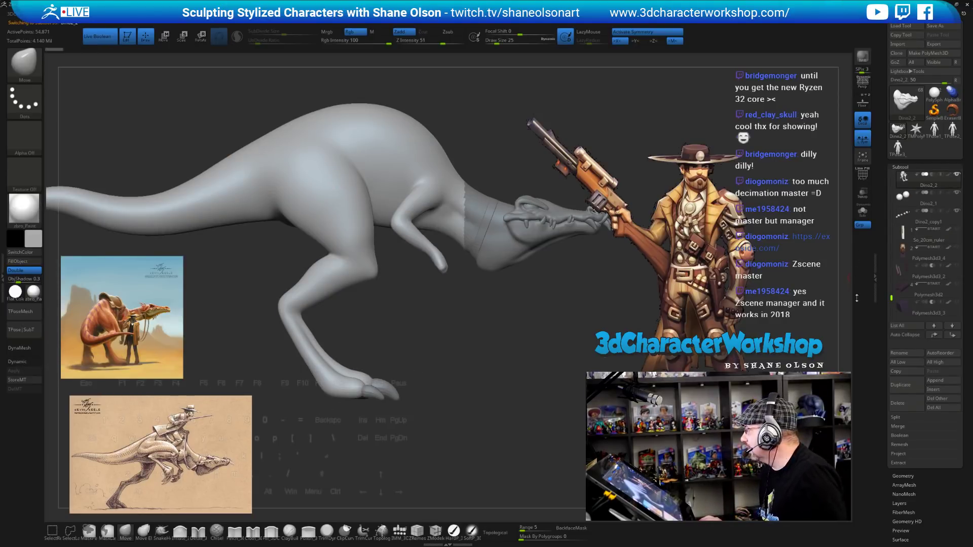
click(898, 476)
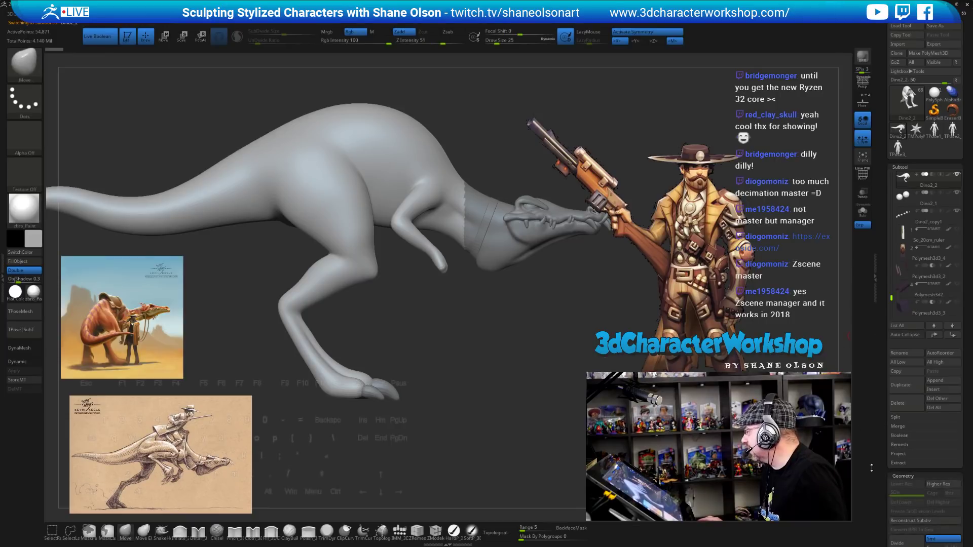
click(881, 416)
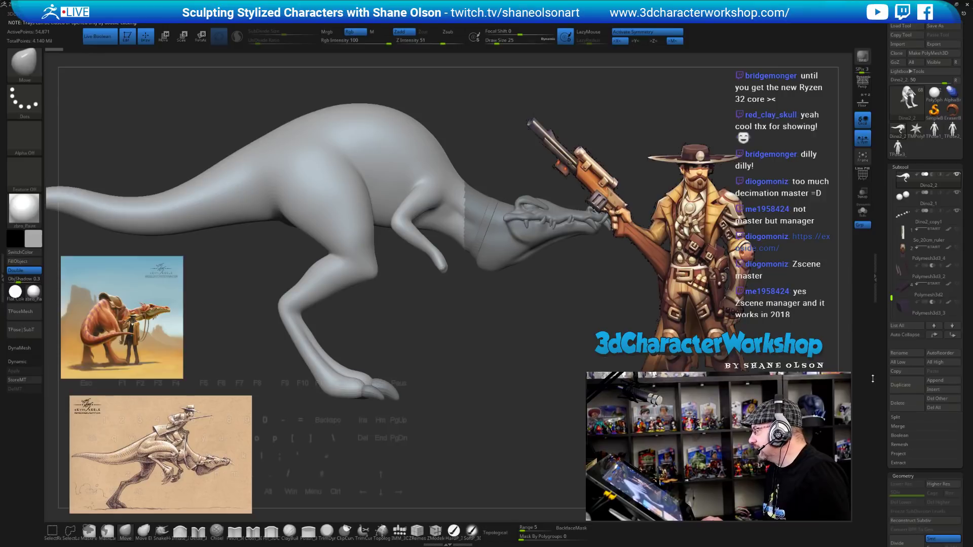
key(ctrl+d)
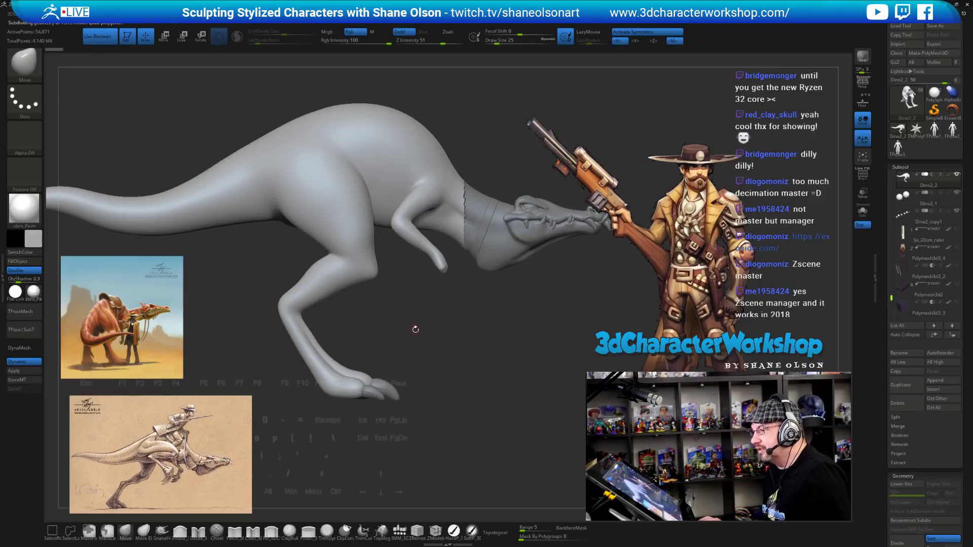
Place the transform gizmo in the empty space beneath the dinosaur's head, open its customize options, and return to draw mode.
drag(480, 349, 487, 192)
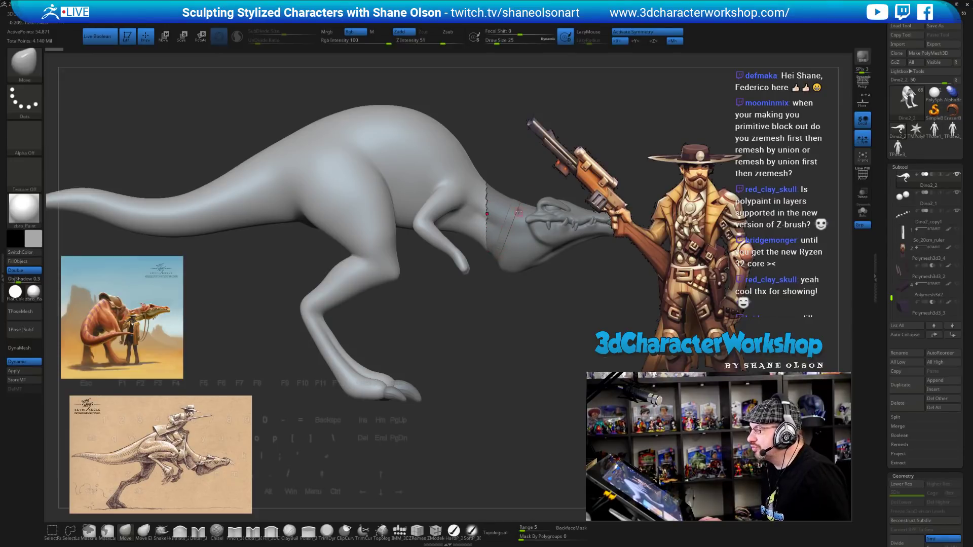
drag(570, 286, 575, 295)
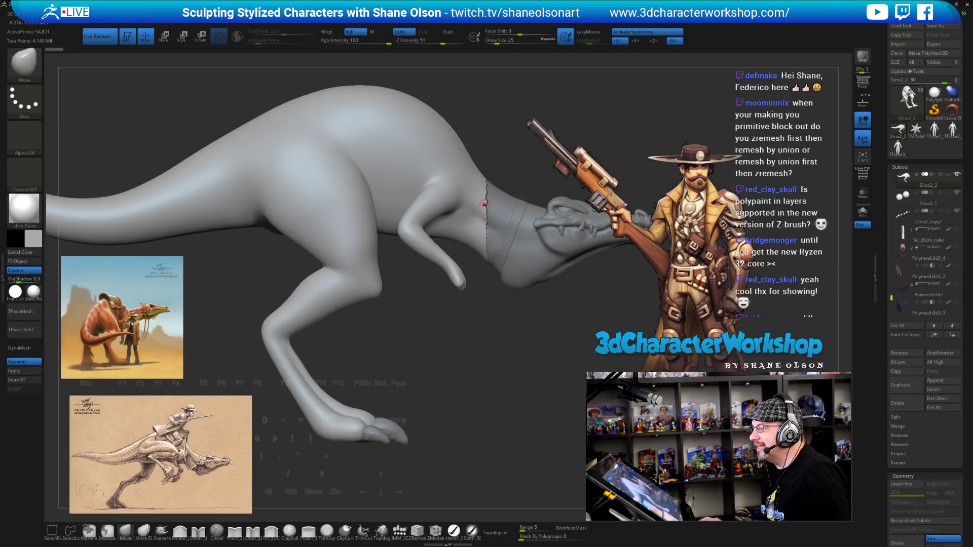
drag(569, 328, 568, 330)
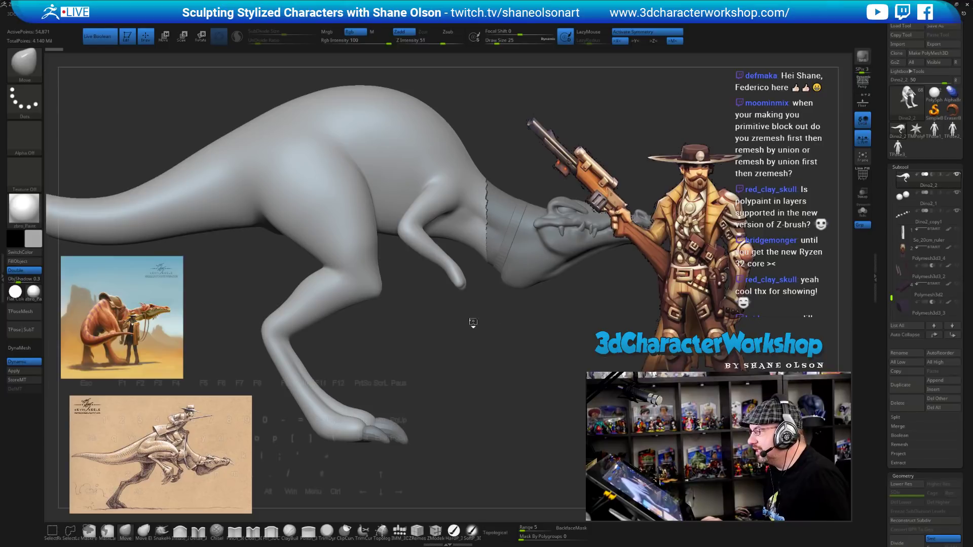
key(w)
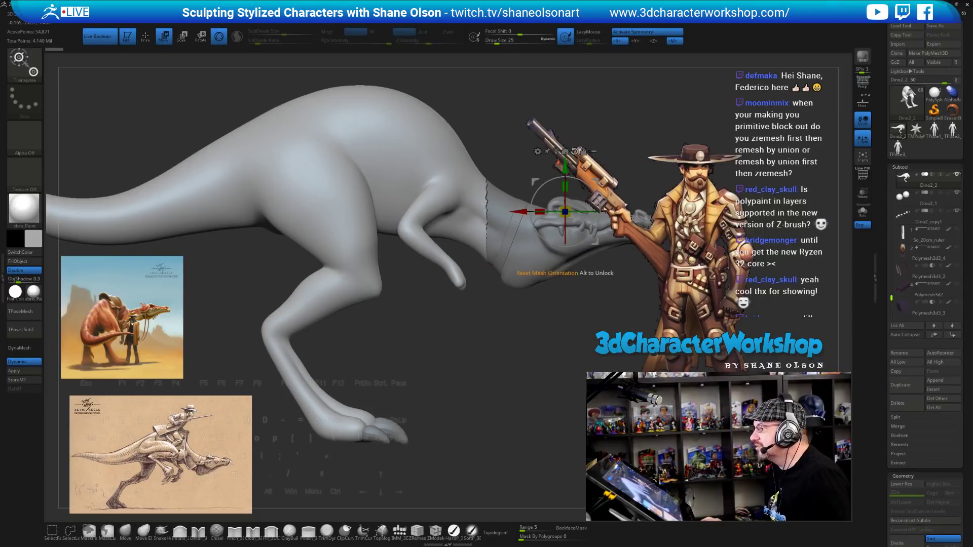
alt+drag(596, 180, 533, 376)
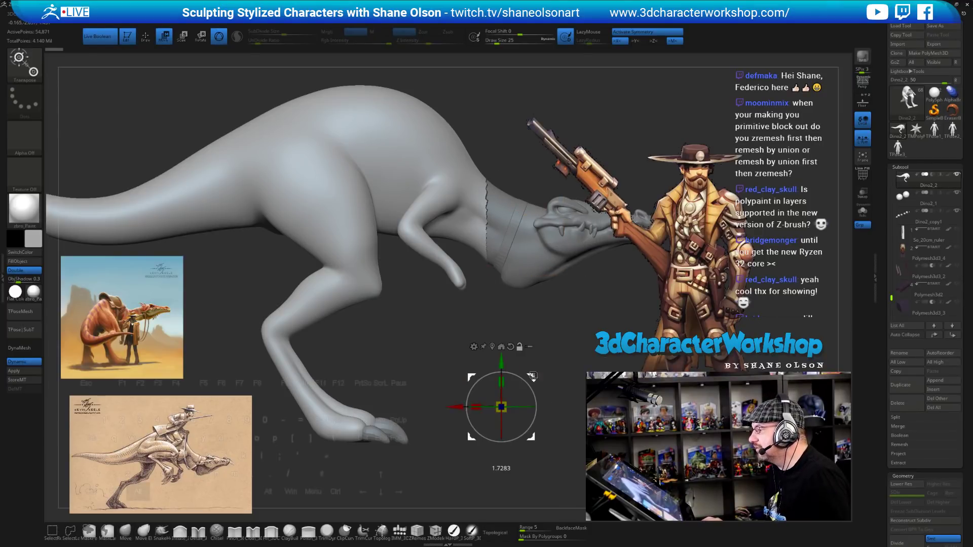
click(474, 347)
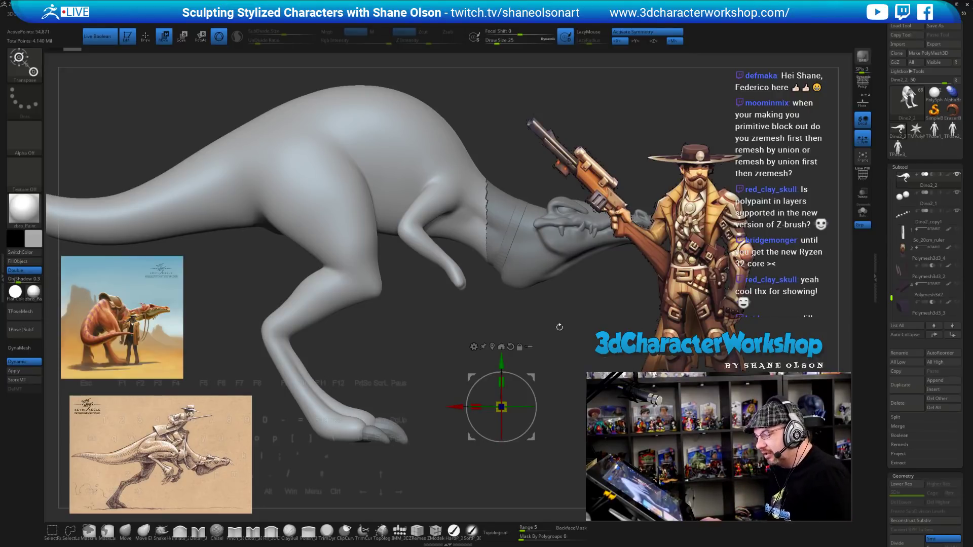
key(q)
Examine the dinosaur's body and neck seam from several angles, and bring up the gizmo's customize options again.
mouse_move(578, 355)
mouse_down()
mouse_move(584, 377)
mouse_move(550, 396)
mouse_up()
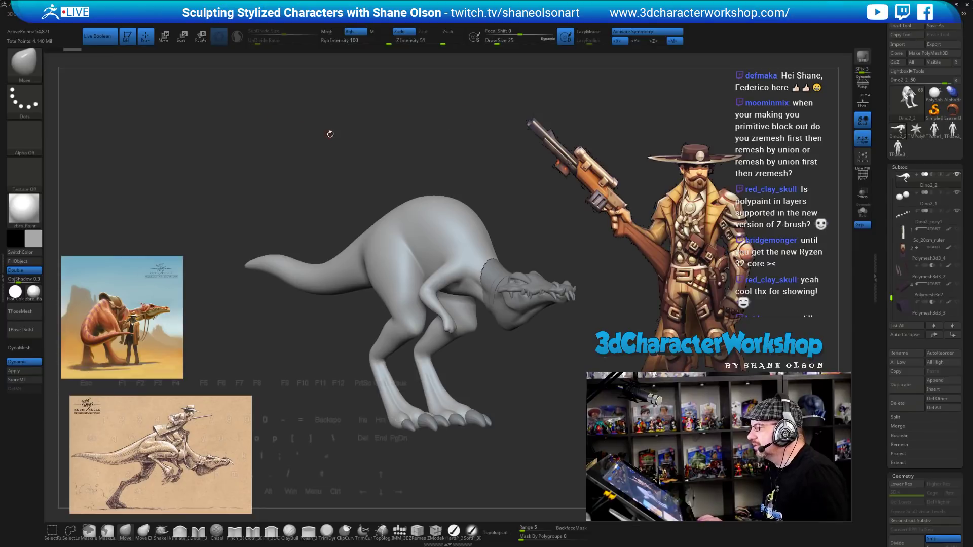
drag(328, 132, 347, 137)
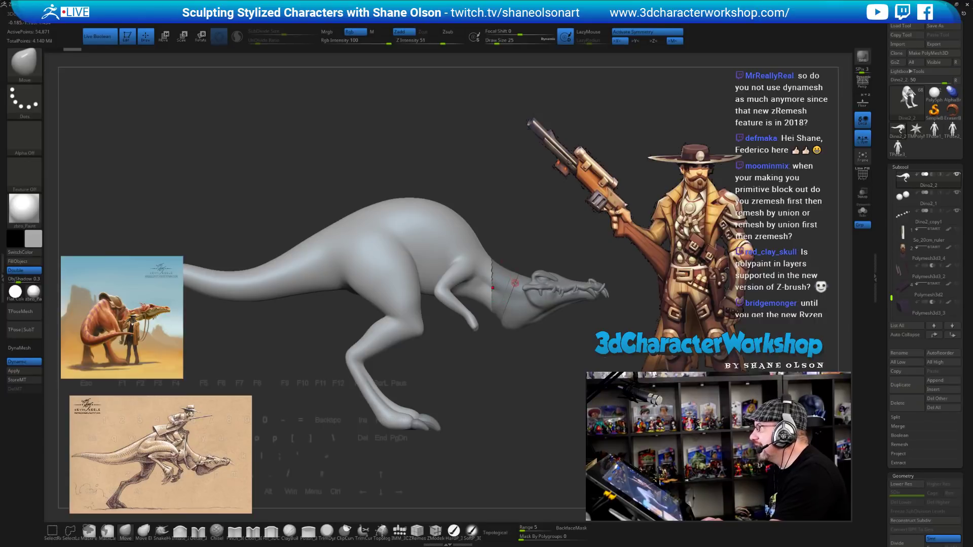
drag(521, 231, 524, 193)
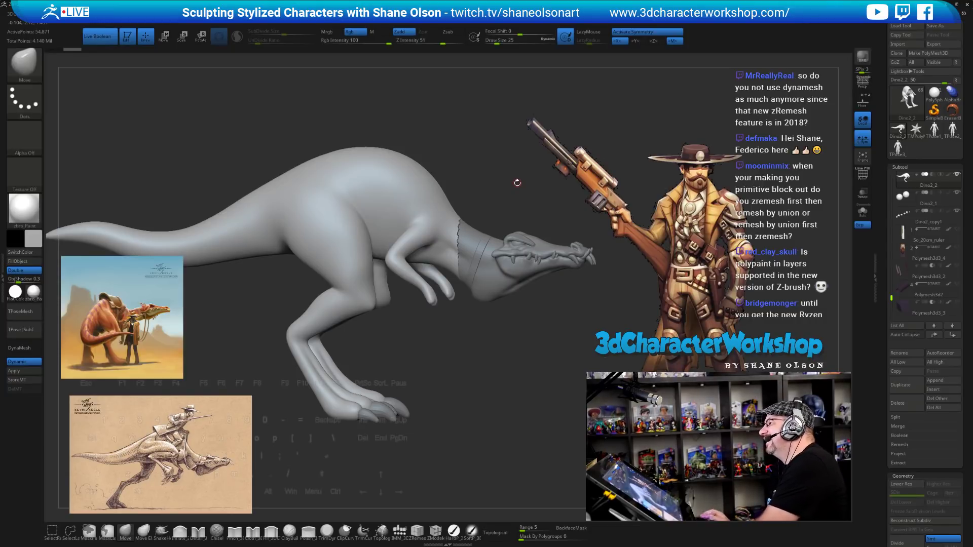
mouse_move(510, 187)
mouse_down()
mouse_move(511, 195)
mouse_move(504, 185)
mouse_up()
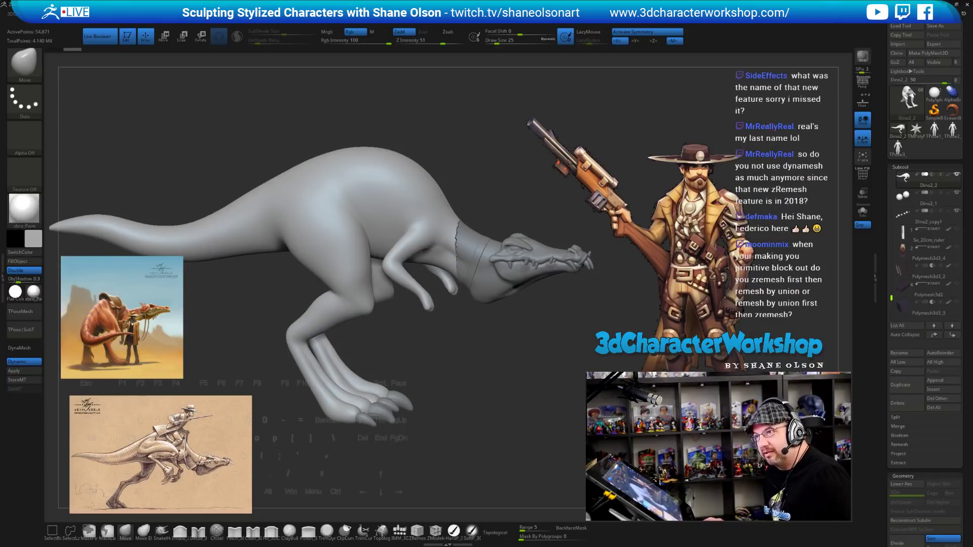
drag(770, 126, 763, 136)
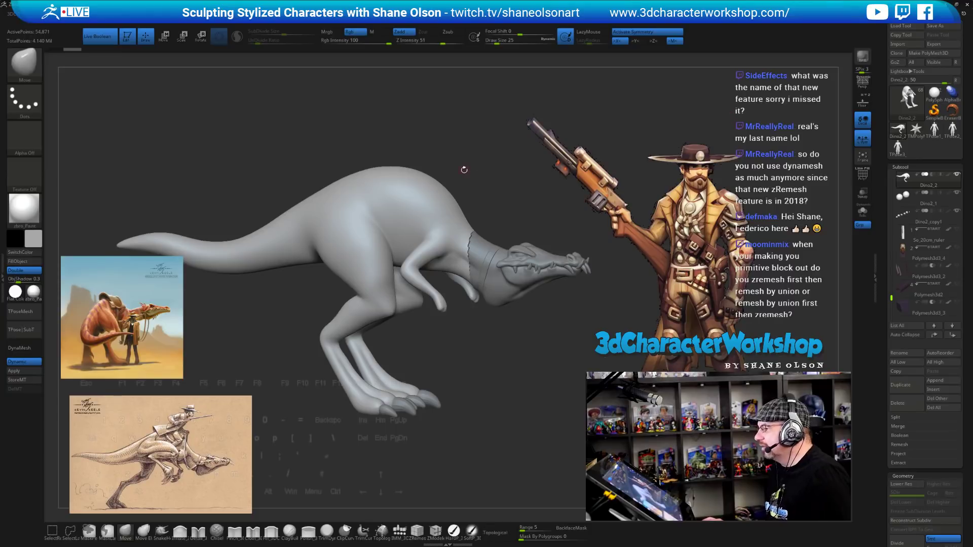
key(w)
click(460, 327)
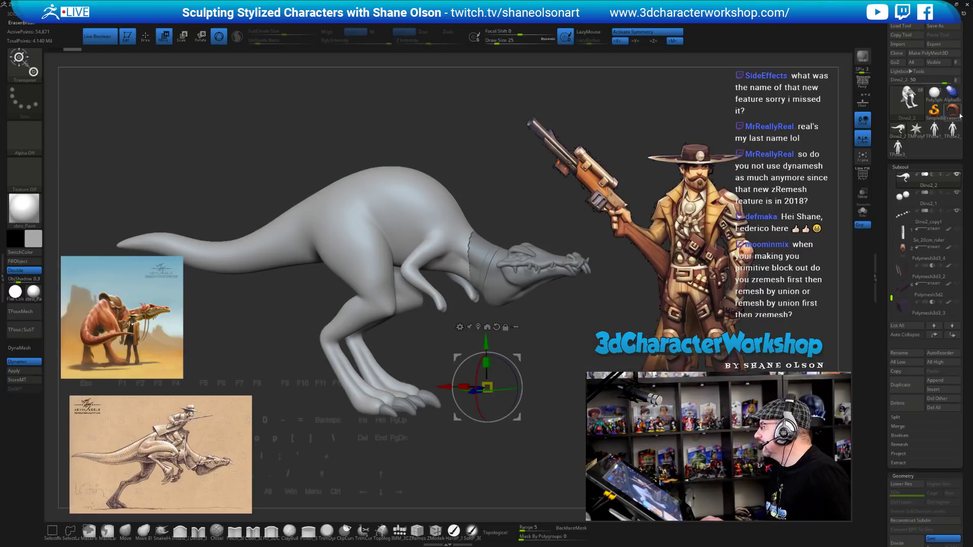
Switch to the PolySphere tool with the ruler and make a lower copy of the sphere within the mesh, overlapping the original.
click(934, 92)
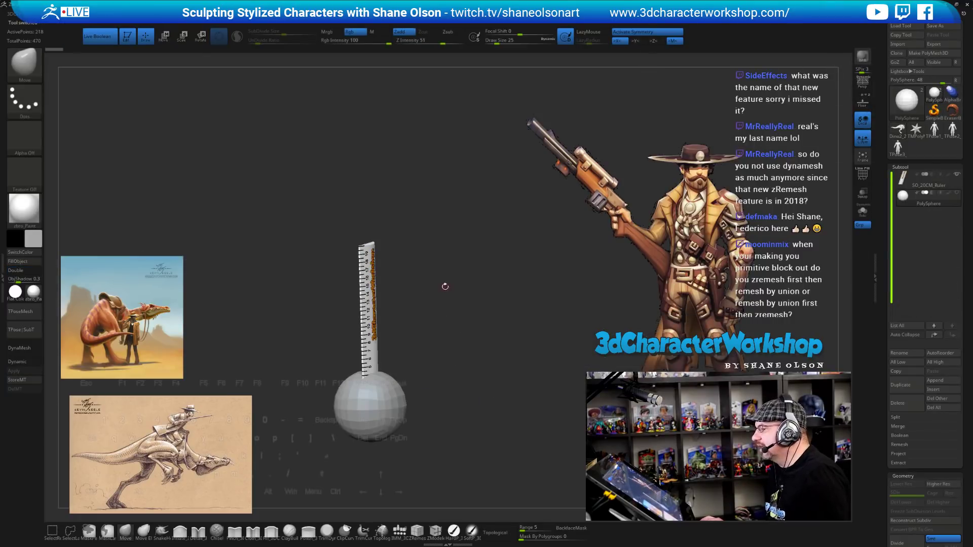
shift+drag(454, 317, 463, 304)
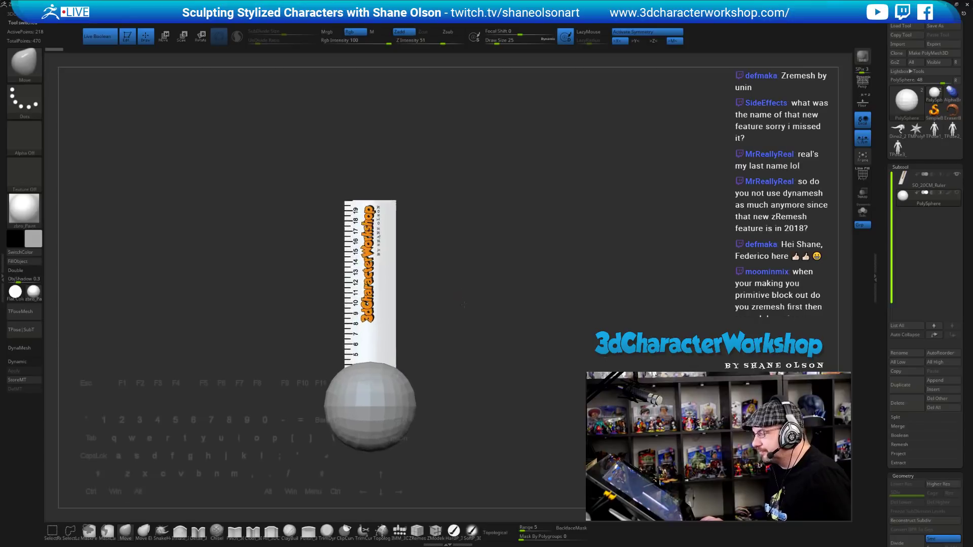
key(f)
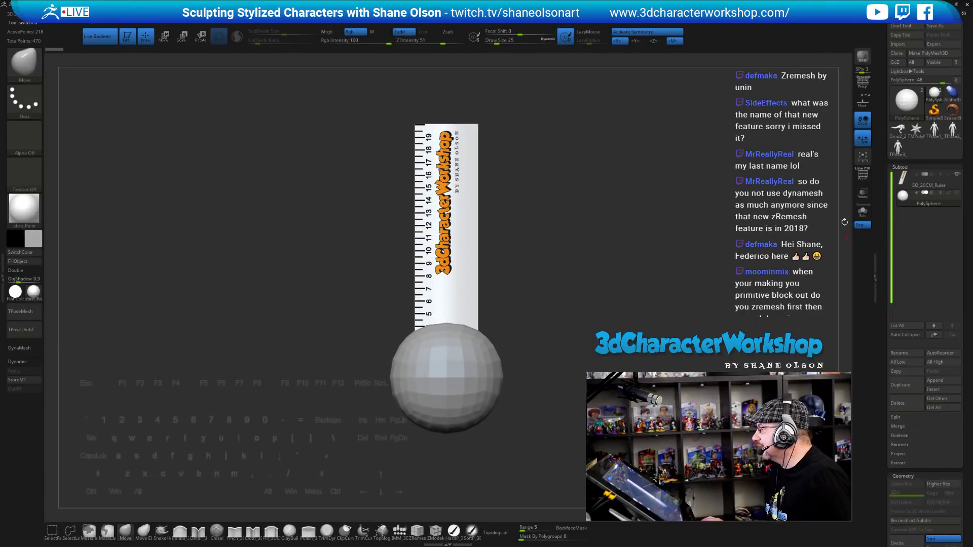
alt+drag(598, 305, 613, 218)
key(w)
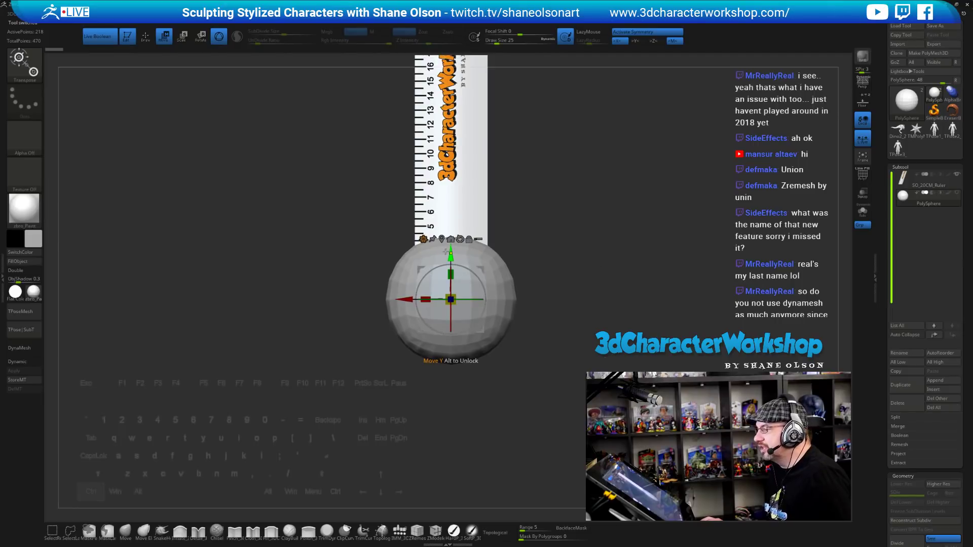
ctrl+drag(446, 252, 446, 327)
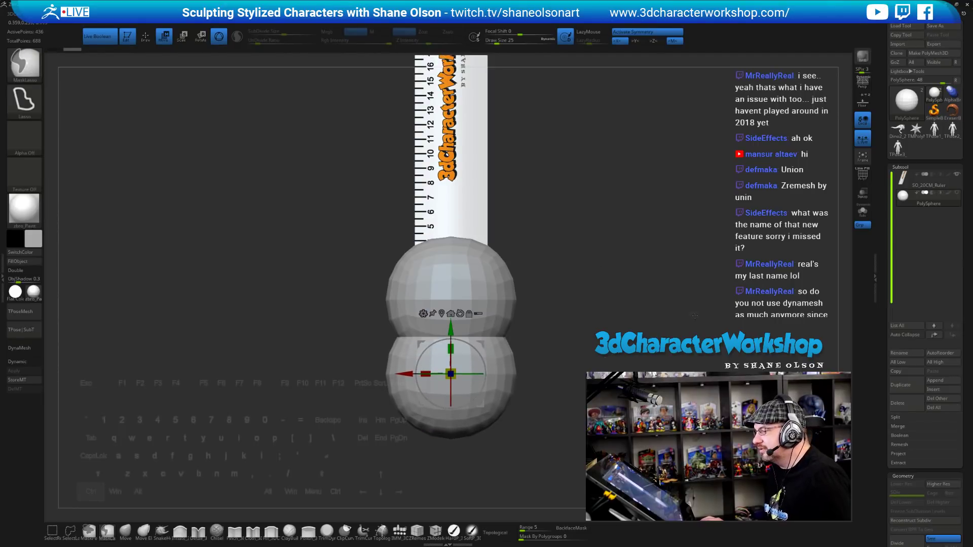
Hide the ruler and show the polyframe on the two overlapping spheres, ending in draw mode.
key(y)
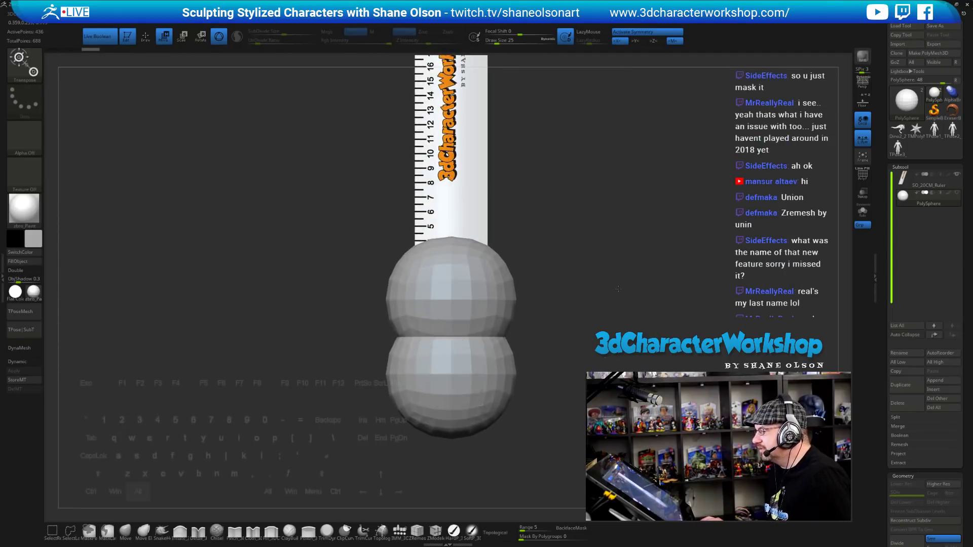
key(y)
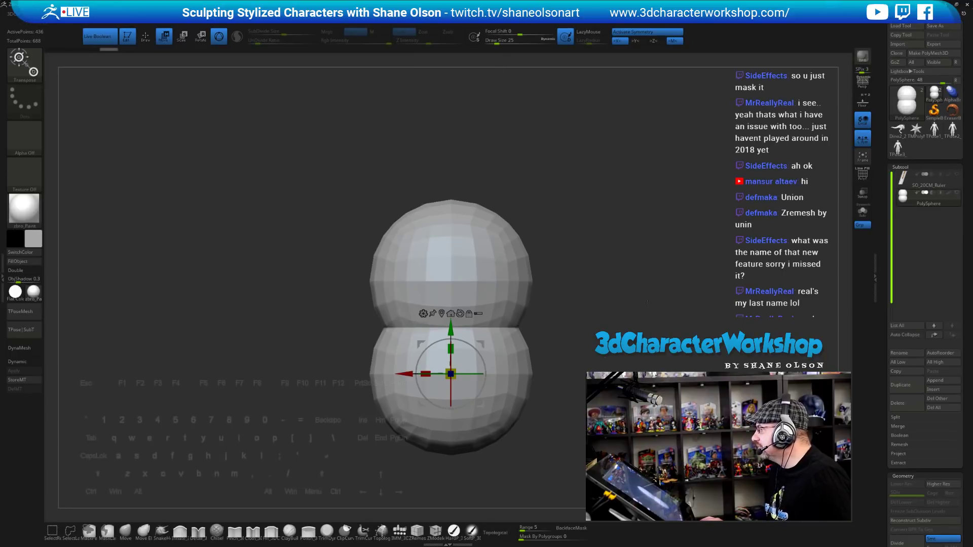
key(shift+f)
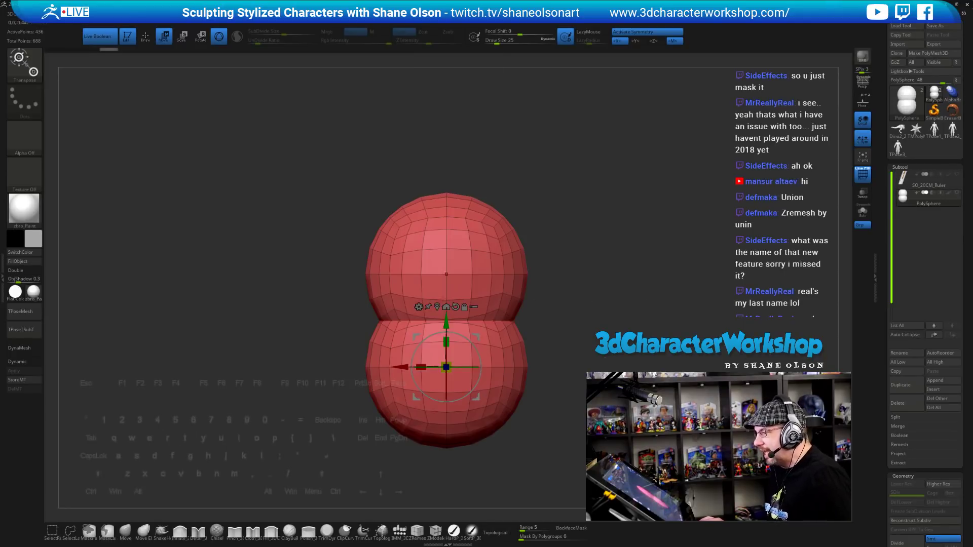
key(q)
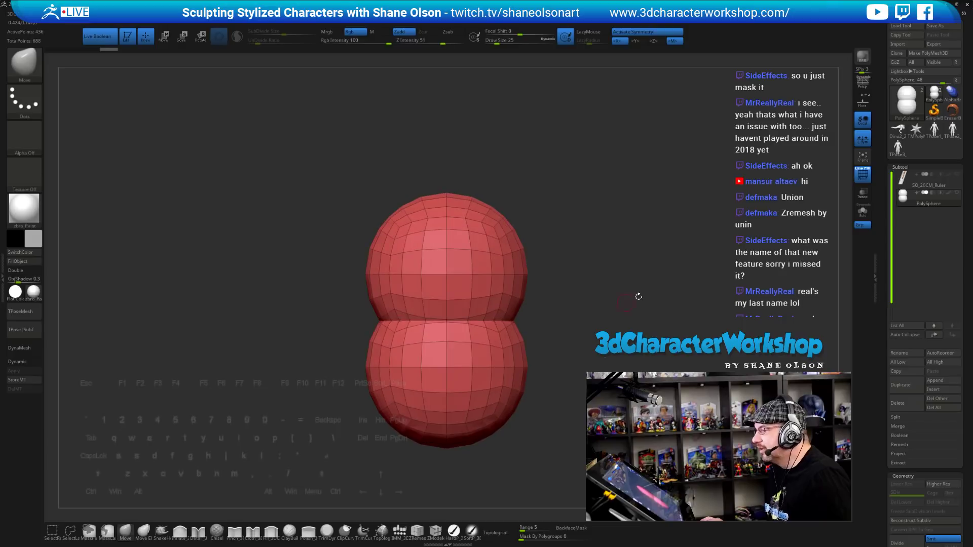
Duplicate the double-sphere subtool and subdivide the copy to subdivision level 4.
alt+drag(637, 295, 517, 282)
click(900, 385)
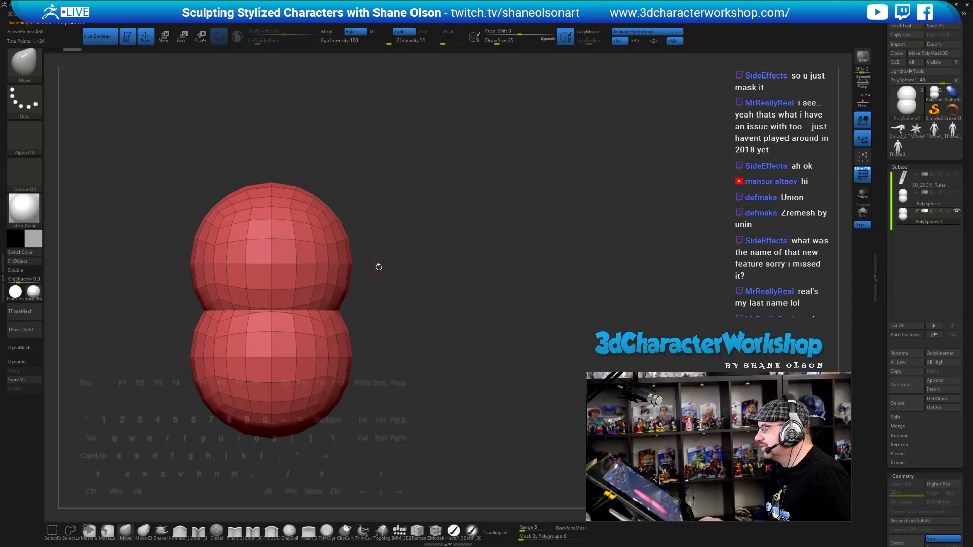
mouse_move(378, 267)
alt+mouse_down()
mouse_move(381, 239)
mouse_move(381, 250)
alt+mouse_up()
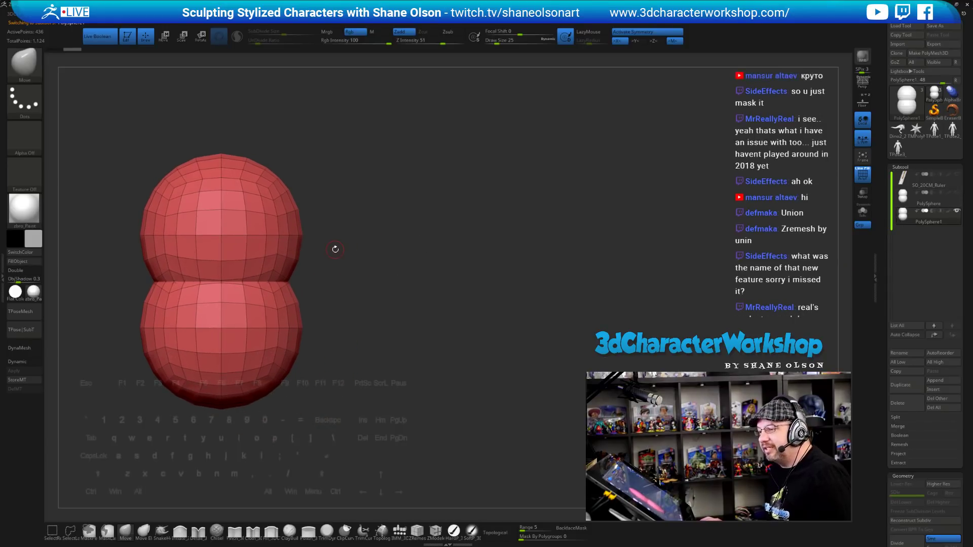
key(ctrl+d)
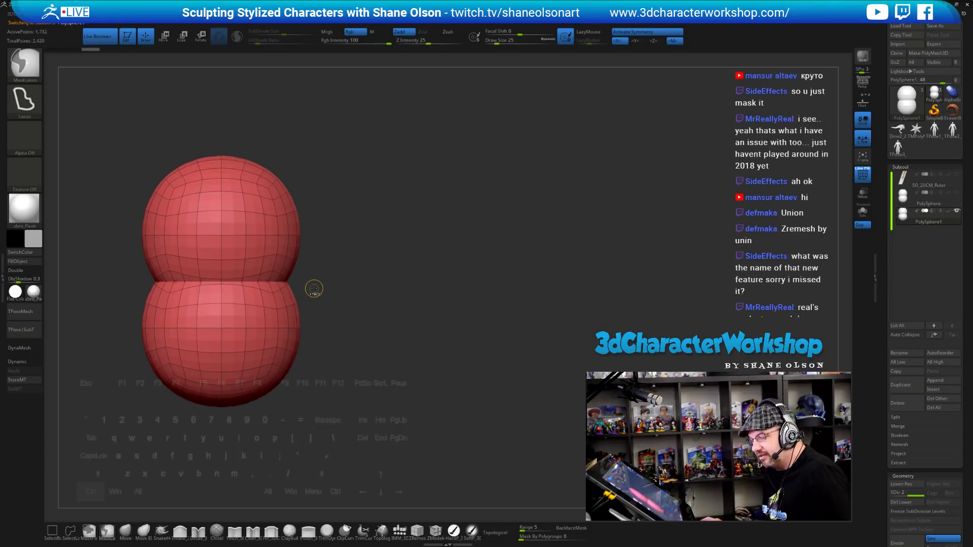
key(ctrl+d)
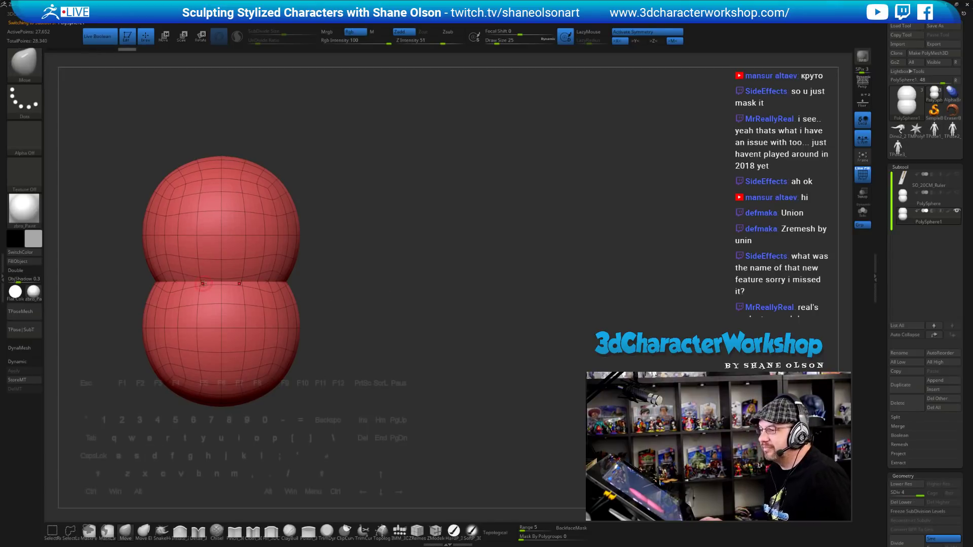
Delete the copied double sphere's lower subdivision levels and DynaMesh it at resolution 128 to fuse the overlap.
drag(873, 389, 881, 330)
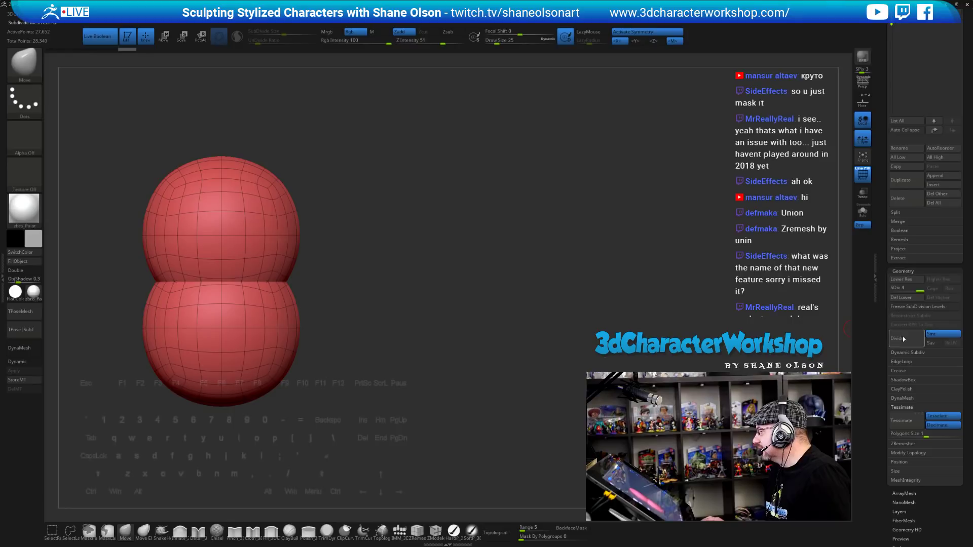
click(906, 299)
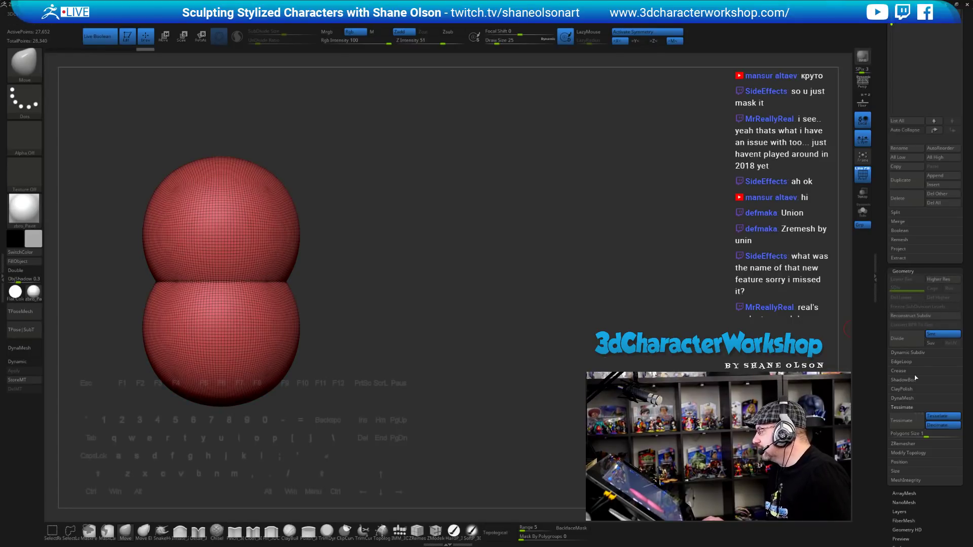
click(903, 406)
click(904, 399)
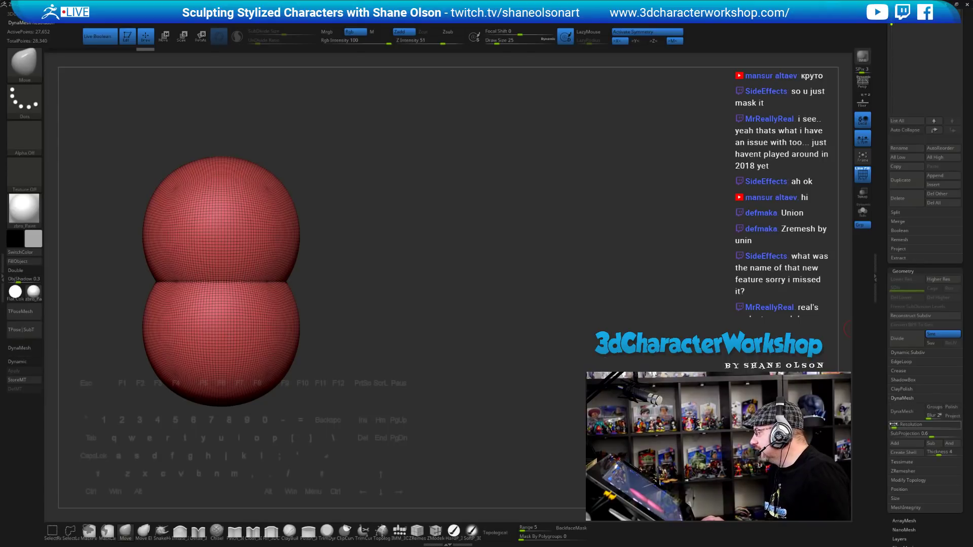
click(906, 411)
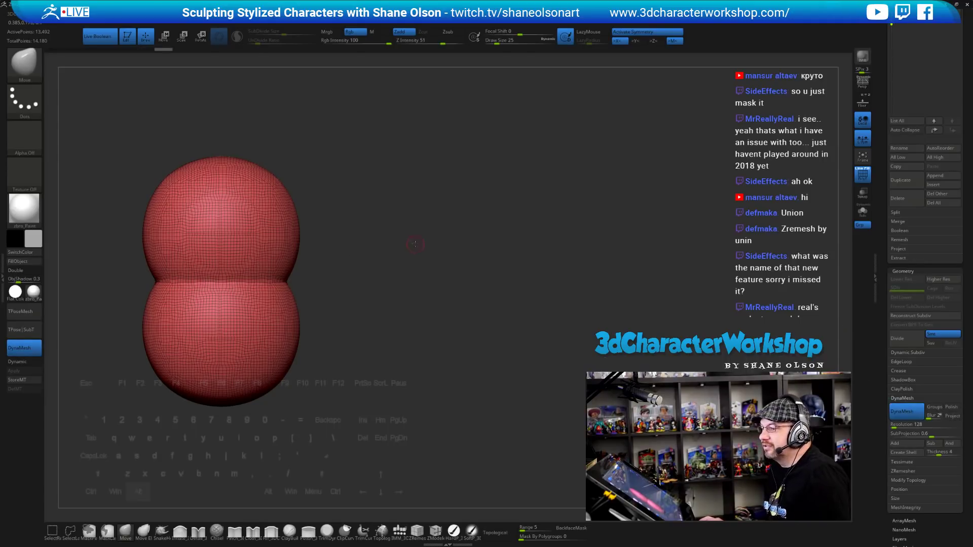
alt+drag(415, 244, 415, 330)
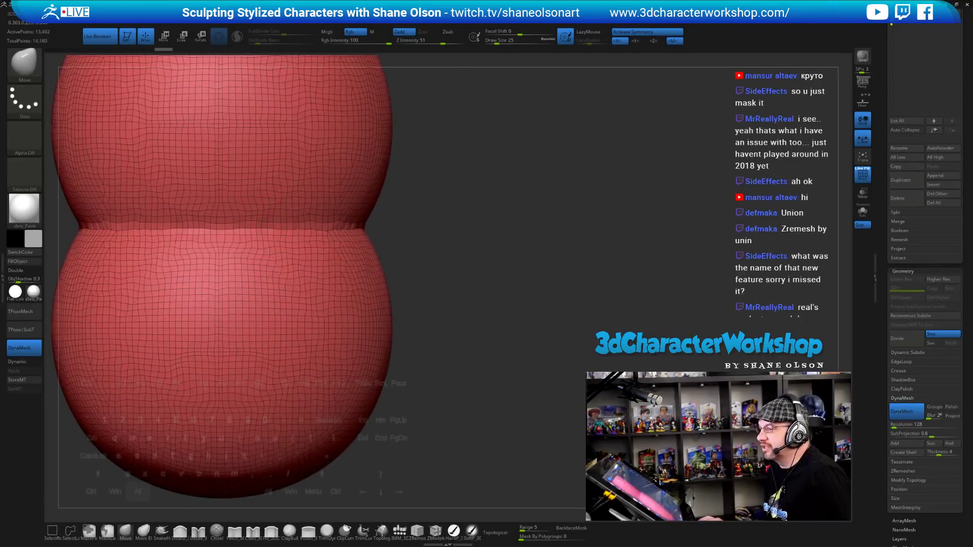
alt+drag(589, 266, 466, 292)
key(f)
drag(496, 244, 490, 332)
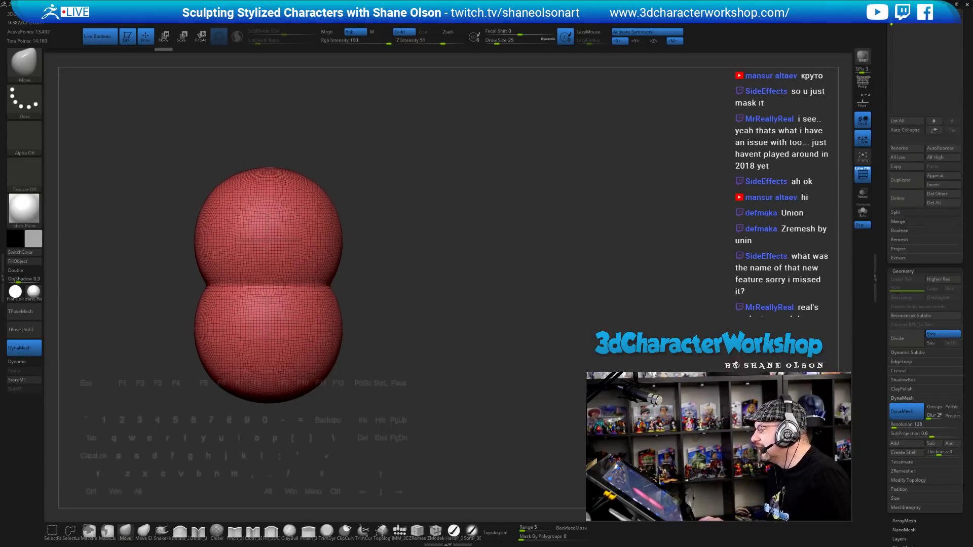
drag(461, 283, 354, 311)
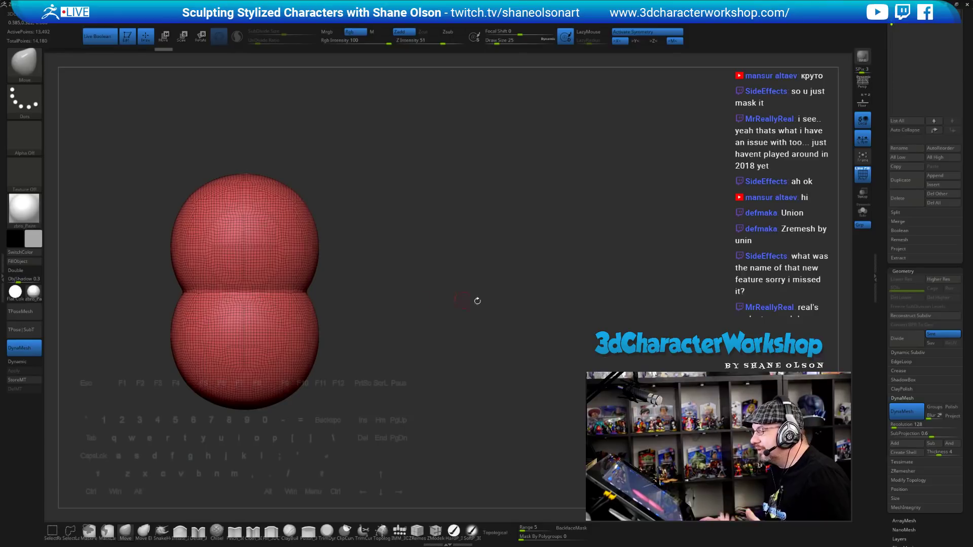
Turn off DynaMesh, ZRemesh the fused copy with a target polygons count of 3, and hide its polyframe.
click(907, 412)
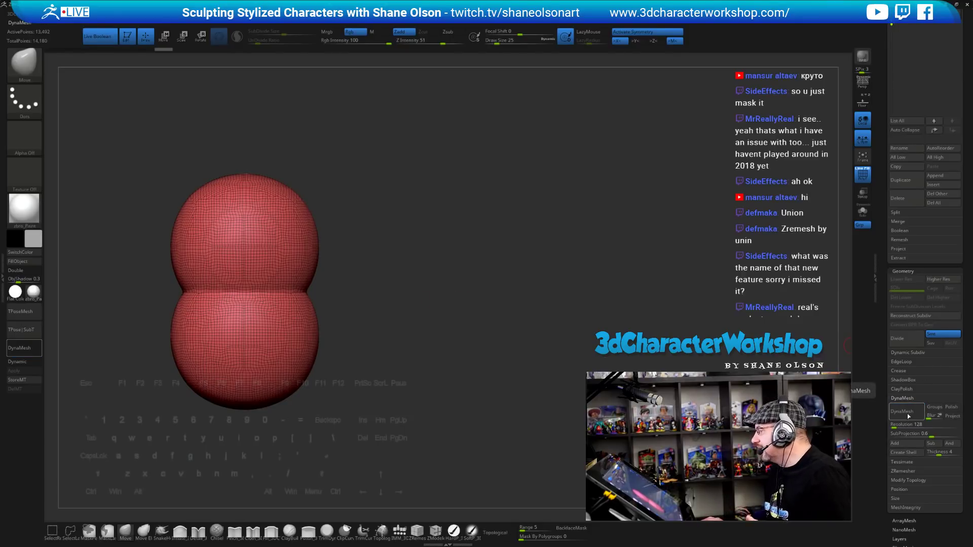
click(904, 471)
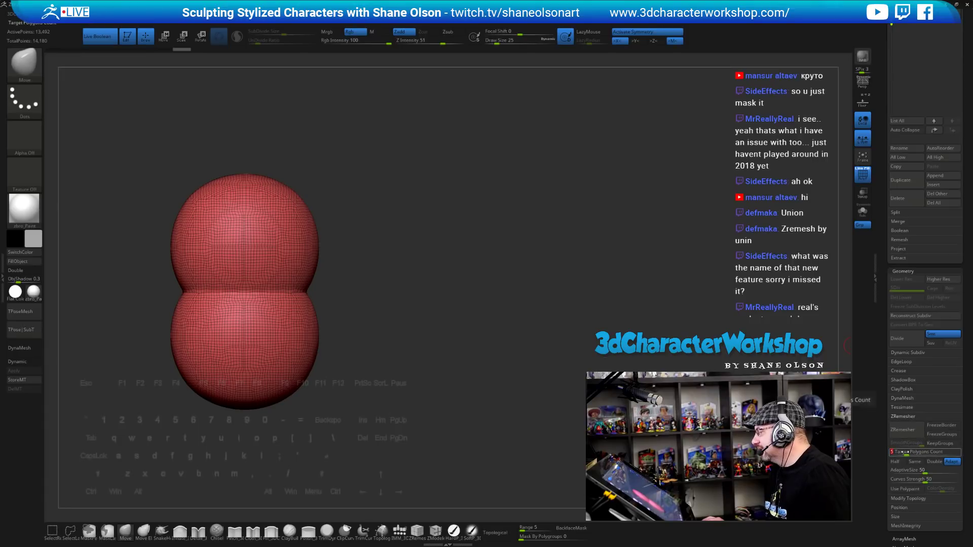
click(903, 430)
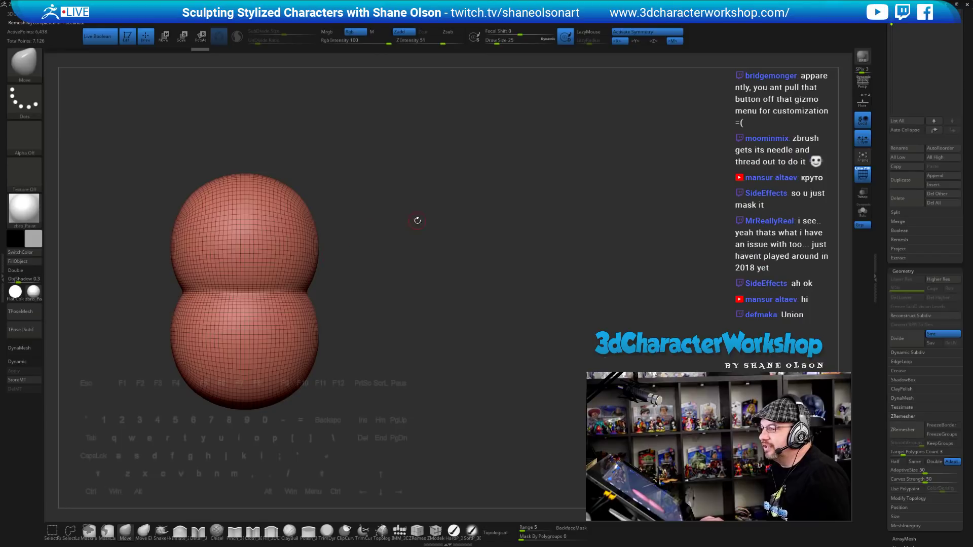
drag(418, 221, 419, 221)
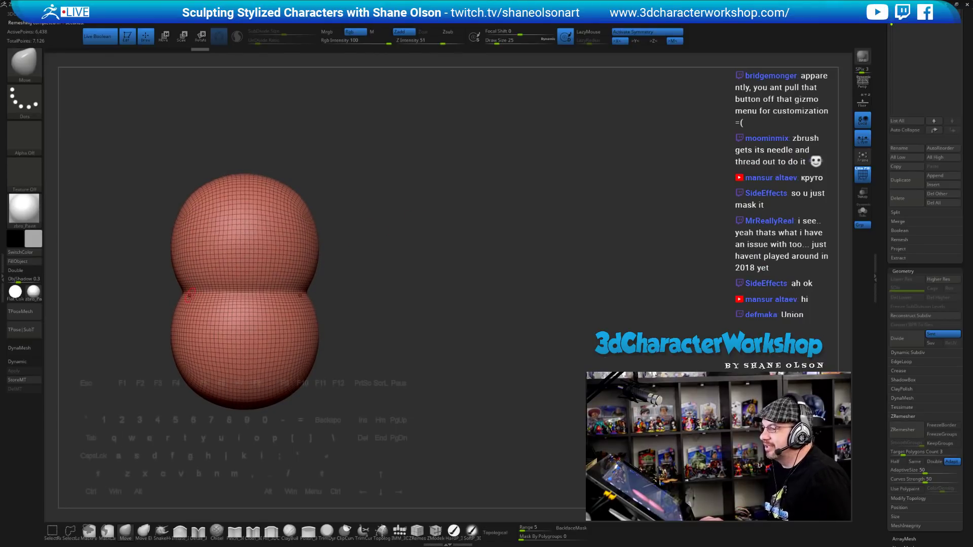
key(shift+f)
drag(417, 257, 405, 251)
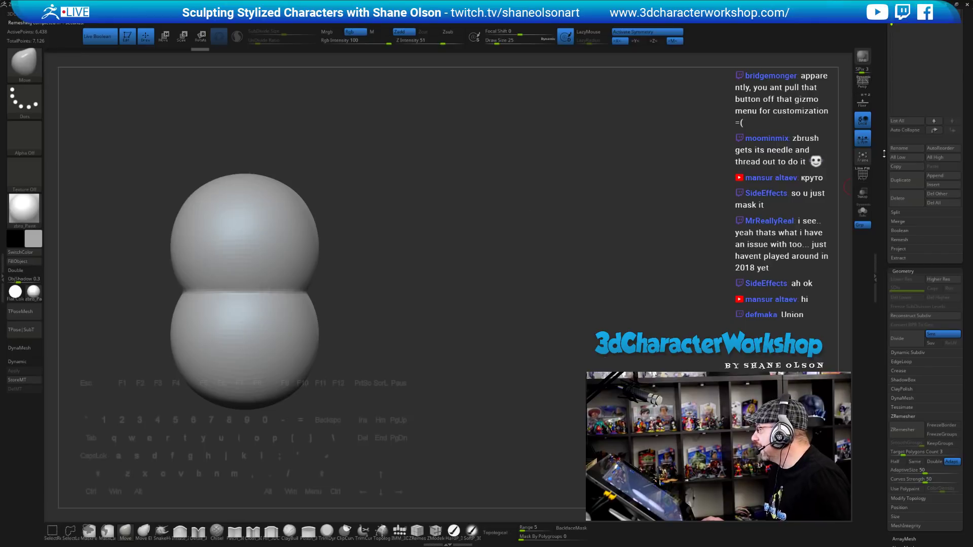
Select the original low-poly double-sphere subtool and apply the gizmo's Remesh By Union to it.
drag(884, 154, 884, 358)
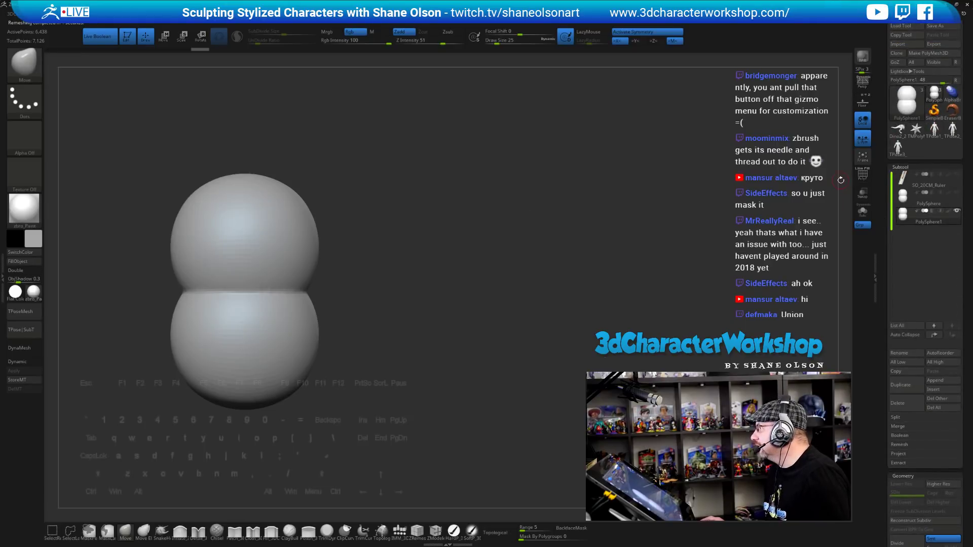
click(933, 198)
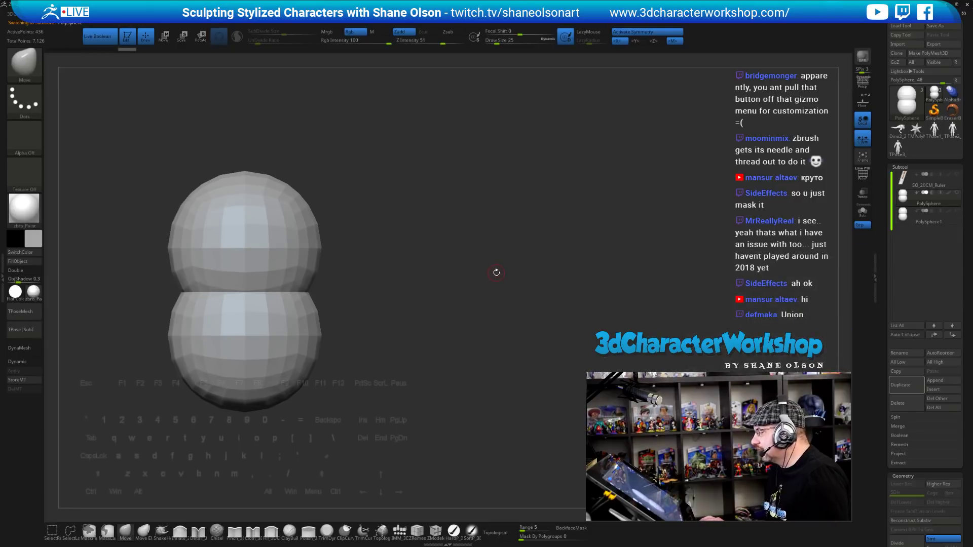
key(space)
key(w)
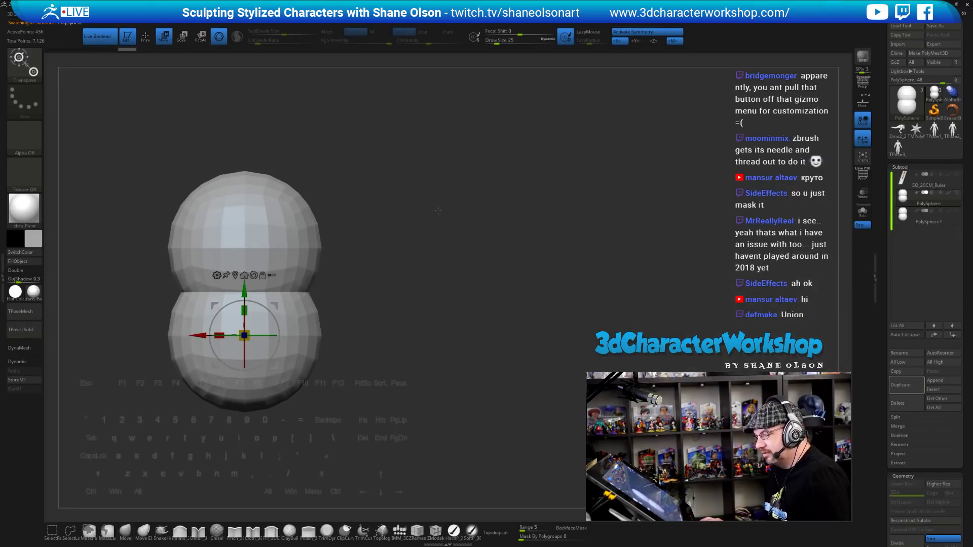
click(217, 275)
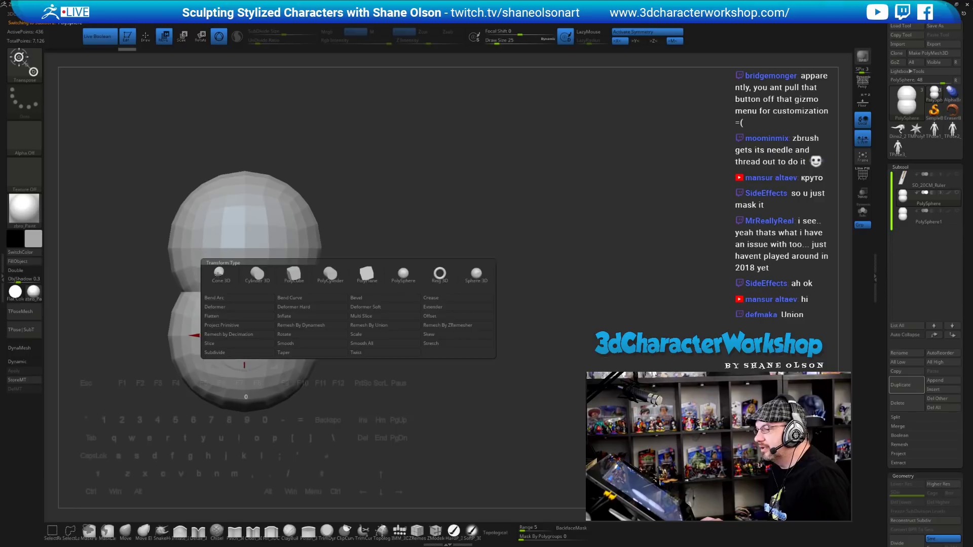
click(368, 326)
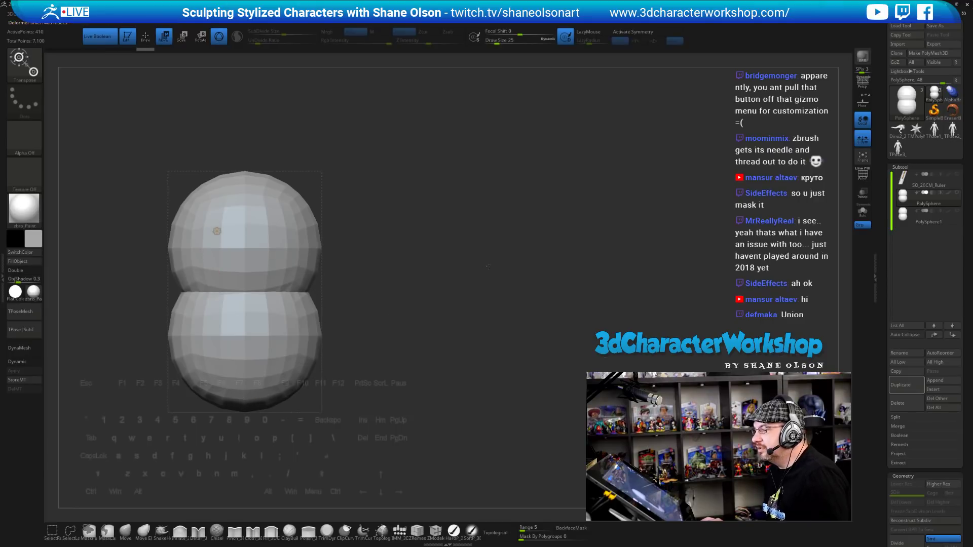
Show the polyframe to inspect the union seam between the spheres, and leave the deformer for draw mode.
key(shift+f)
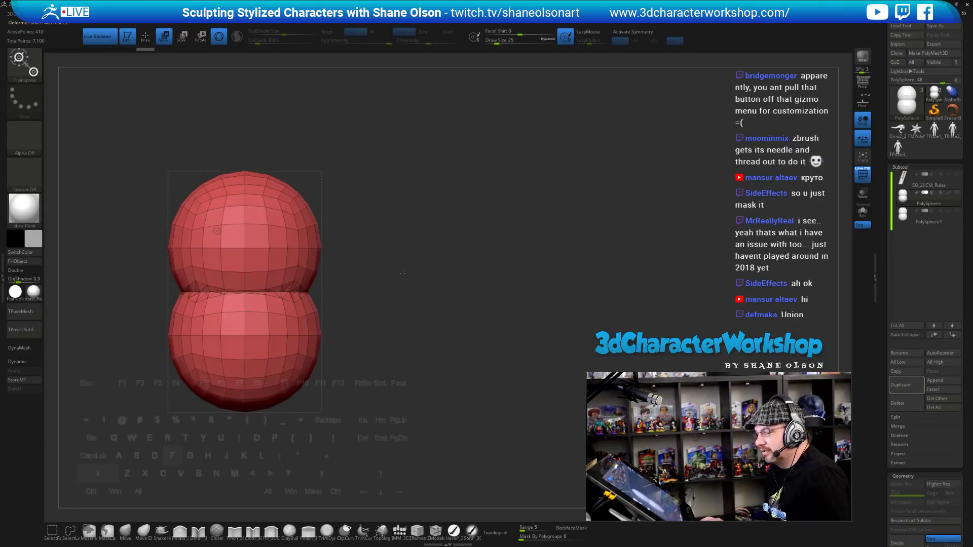
alt+drag(442, 234, 437, 315)
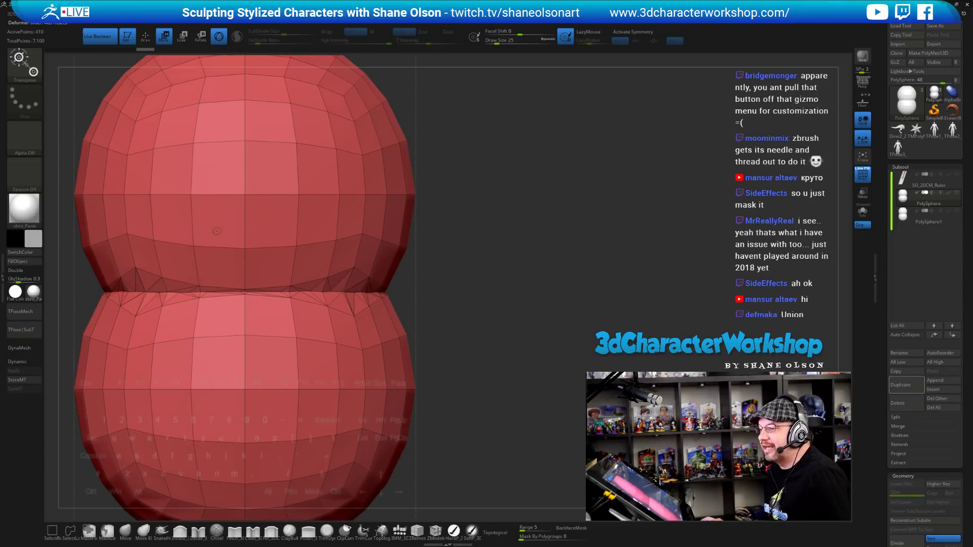
alt+drag(441, 264, 441, 240)
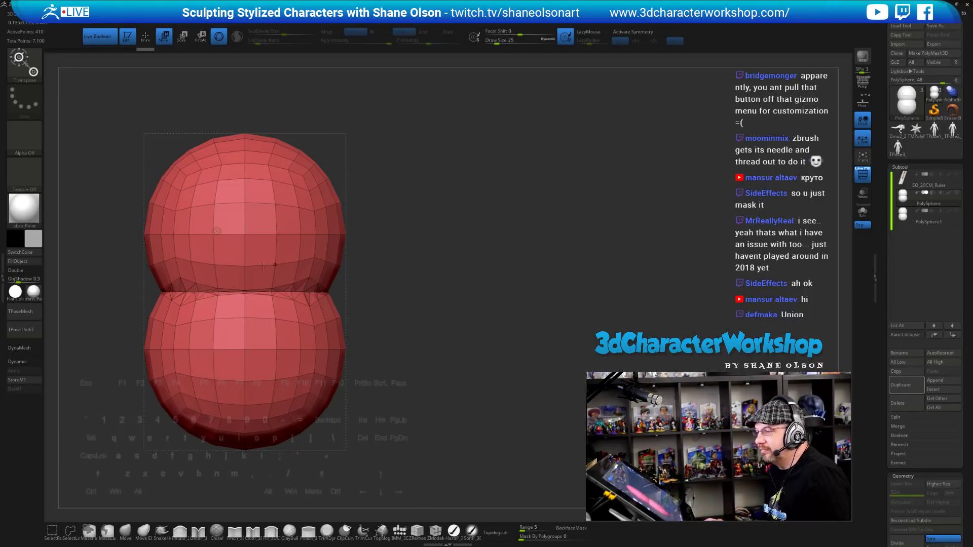
click(217, 231)
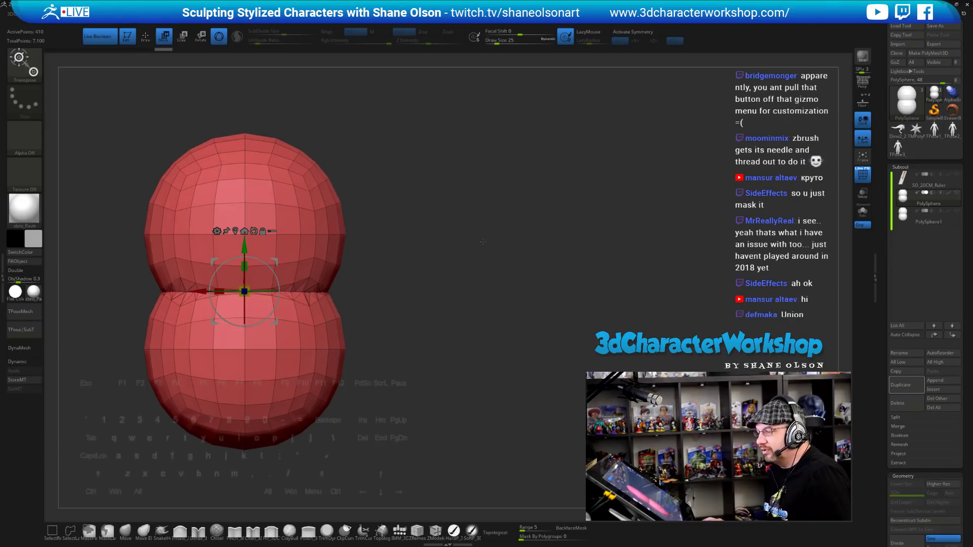
key(q)
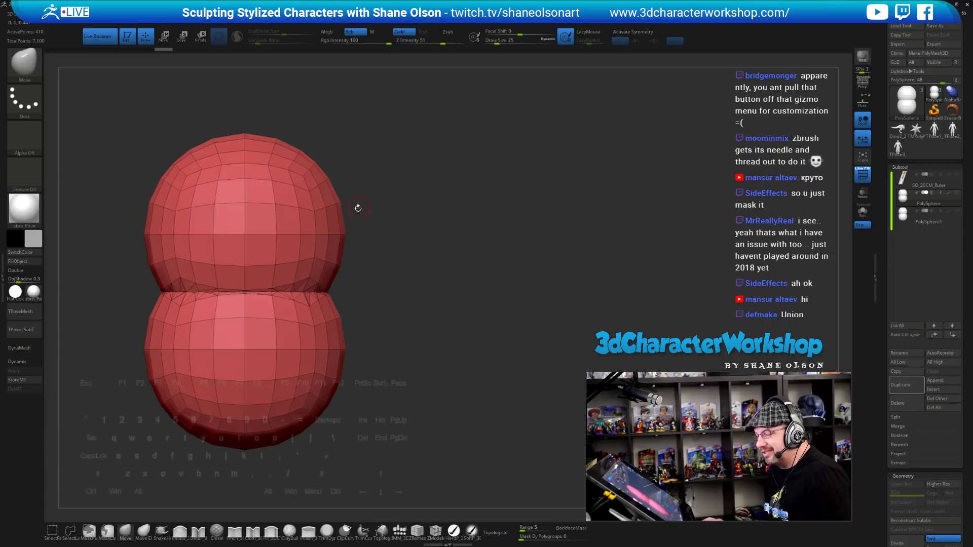
Subdivide the union-merged spheres to subdivision level 3 and delete their lower levels.
key(ctrl+d)
key(ctrl+d)
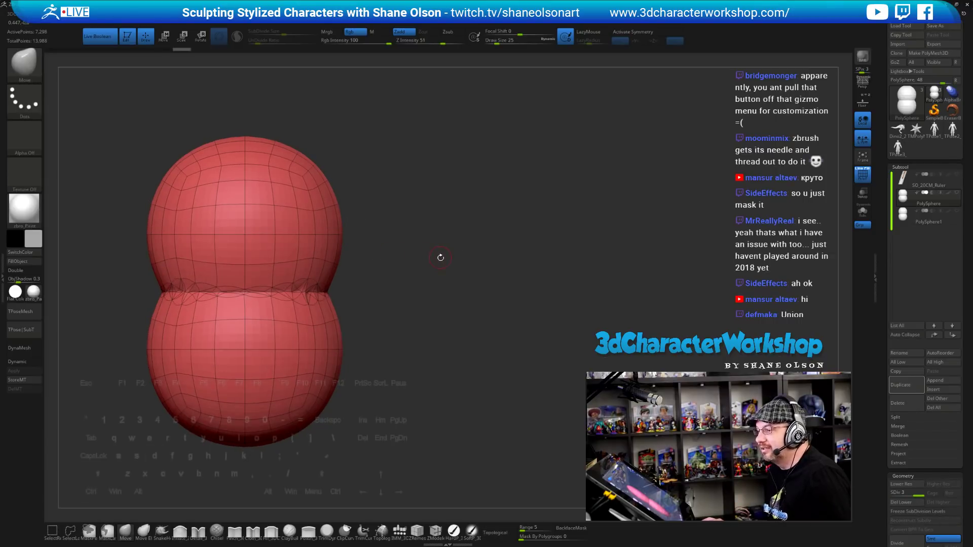
drag(439, 256, 454, 265)
drag(882, 442, 864, 312)
key(shift+d)
key(shift+d)
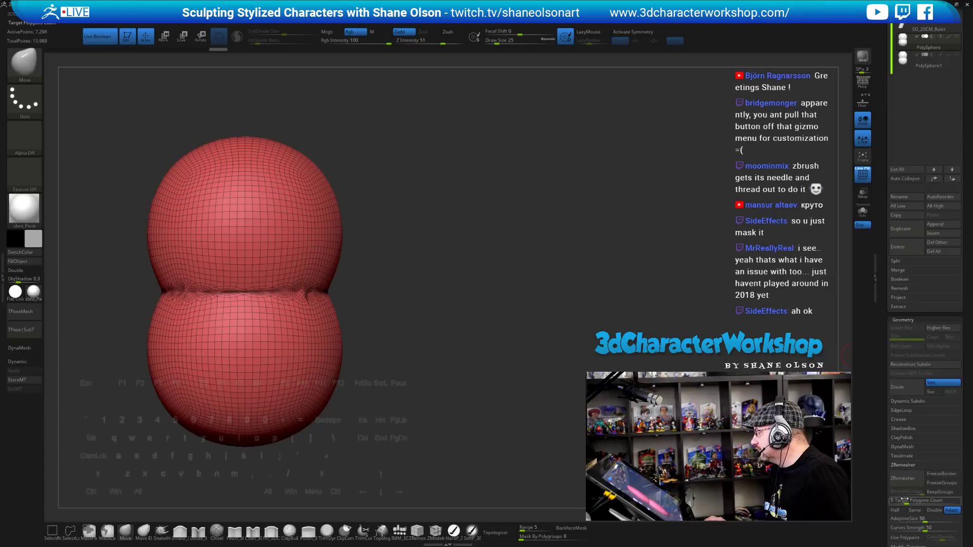
ZRemesh the union-merged spheres with a target polygons count of 3.
drag(906, 501, 901, 501)
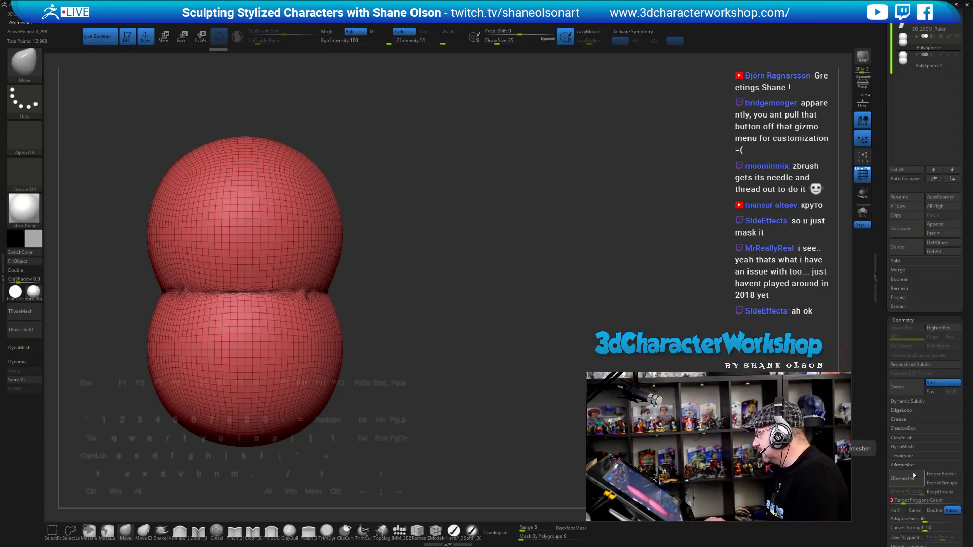
click(914, 476)
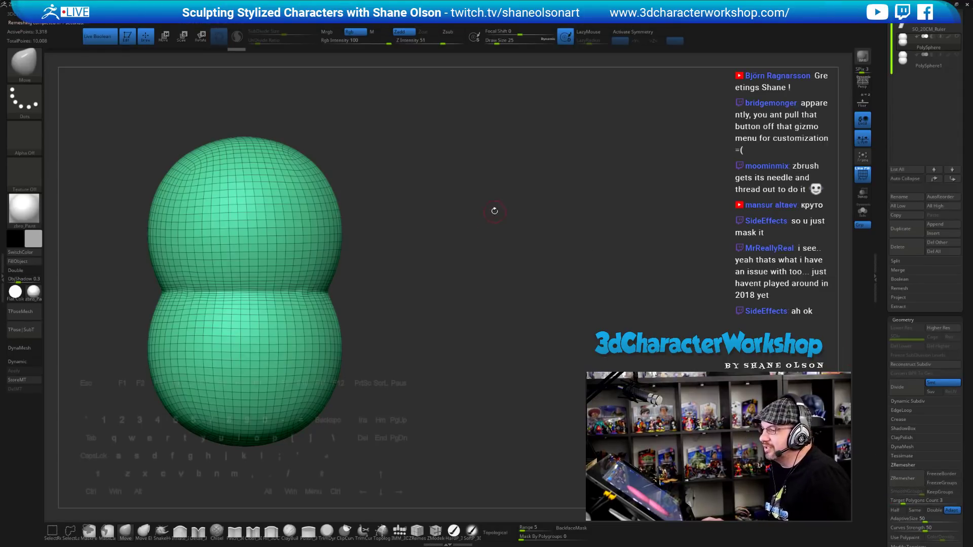
drag(489, 221, 609, 207)
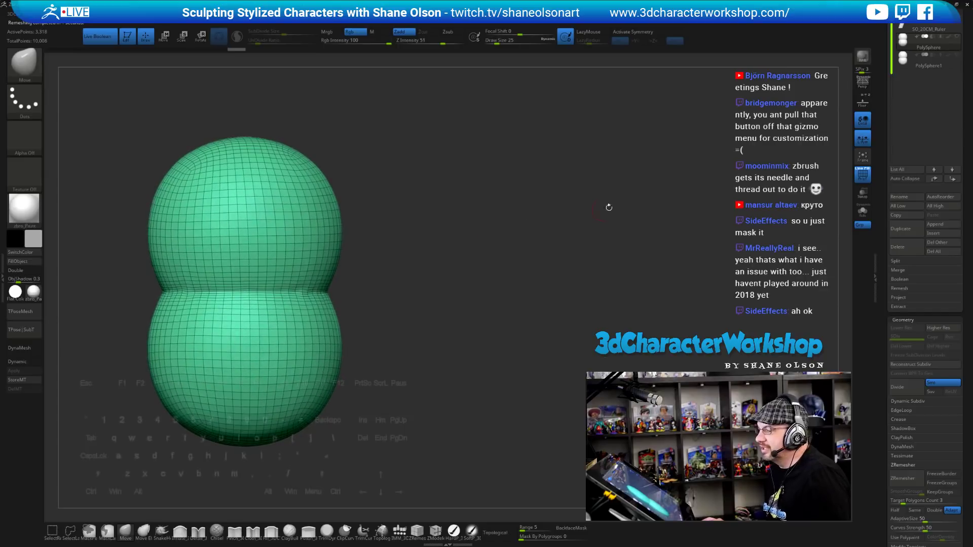
Compare the DynaMesh and union versions by switching between the two double-sphere subtools, and enlarge the brush.
drag(890, 143, 891, 169)
click(903, 86)
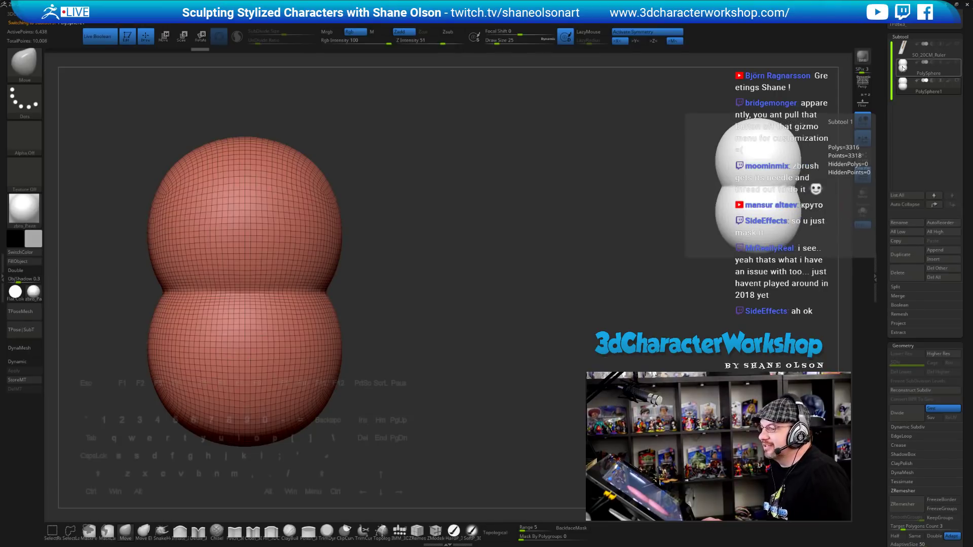
click(903, 68)
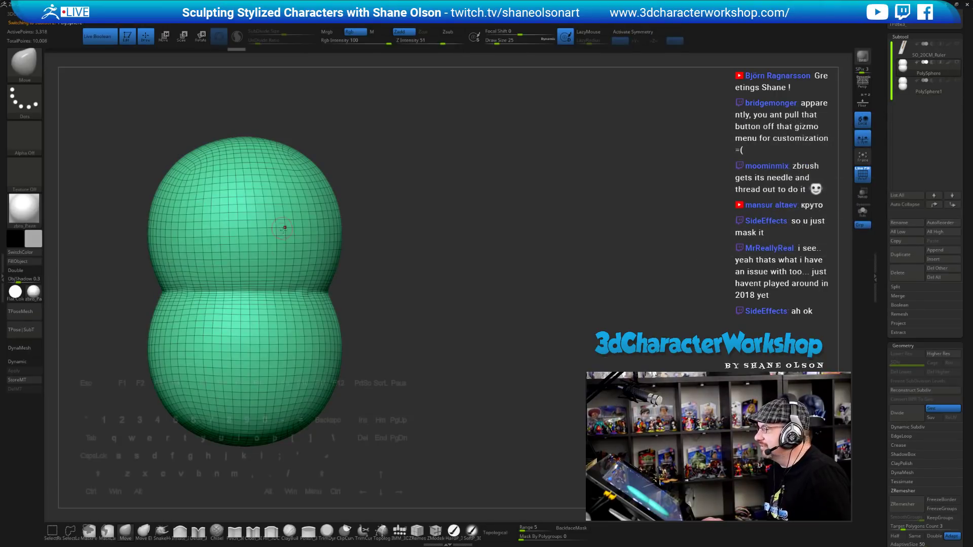
mouse_move(426, 285)
mouse_down()
mouse_move(456, 284)
mouse_move(363, 291)
mouse_up()
key(s)
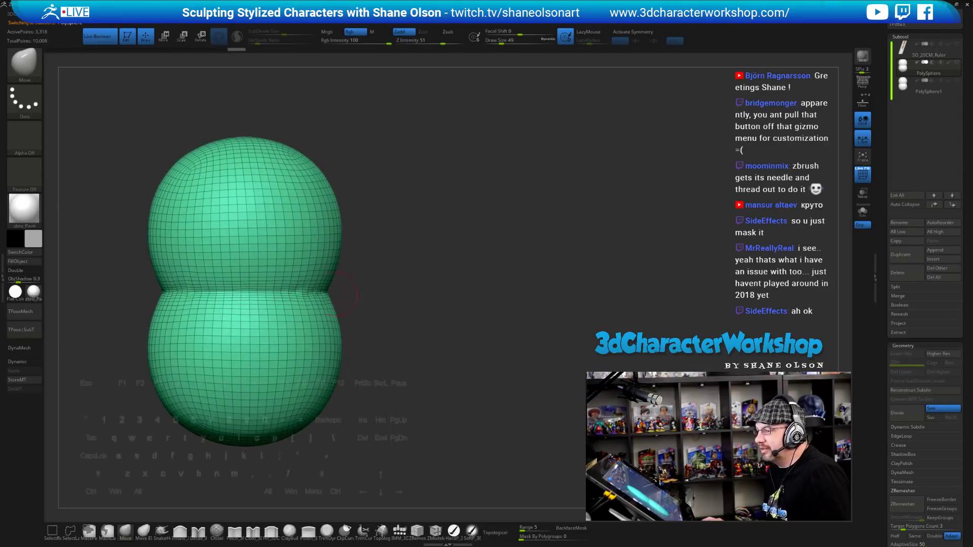
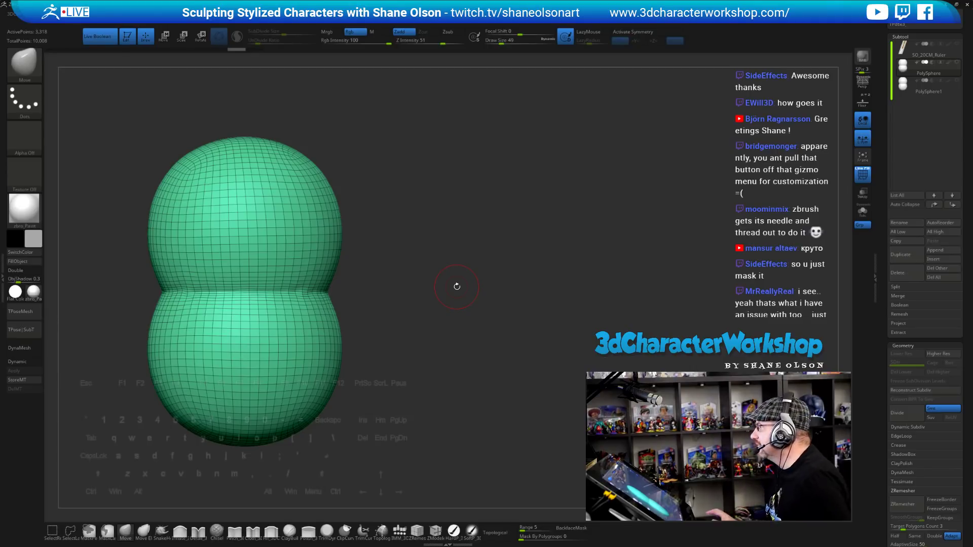
Switch back to the Dino2_2 tool, view the dinosaur from the side and turn off its dynamic subdivision.
scroll(893, 117, up, 5)
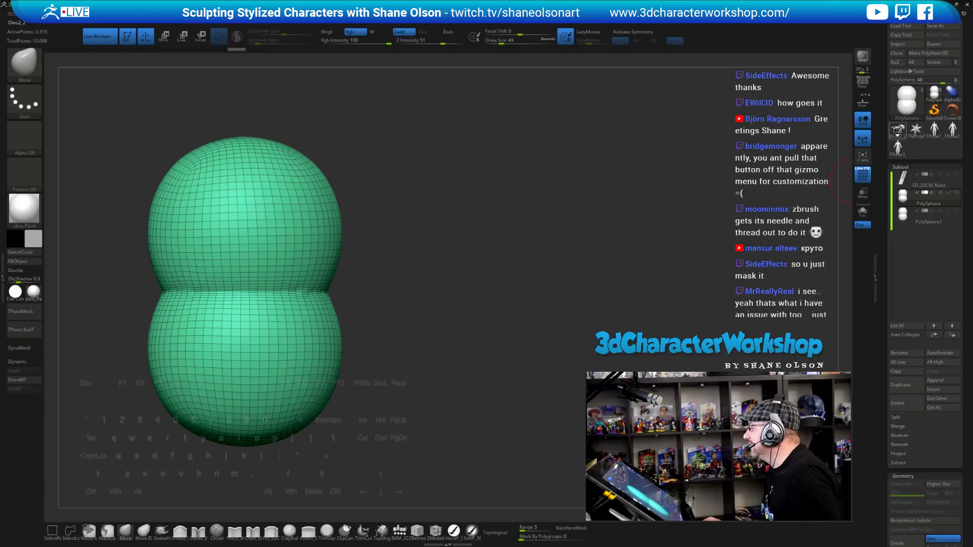
click(904, 135)
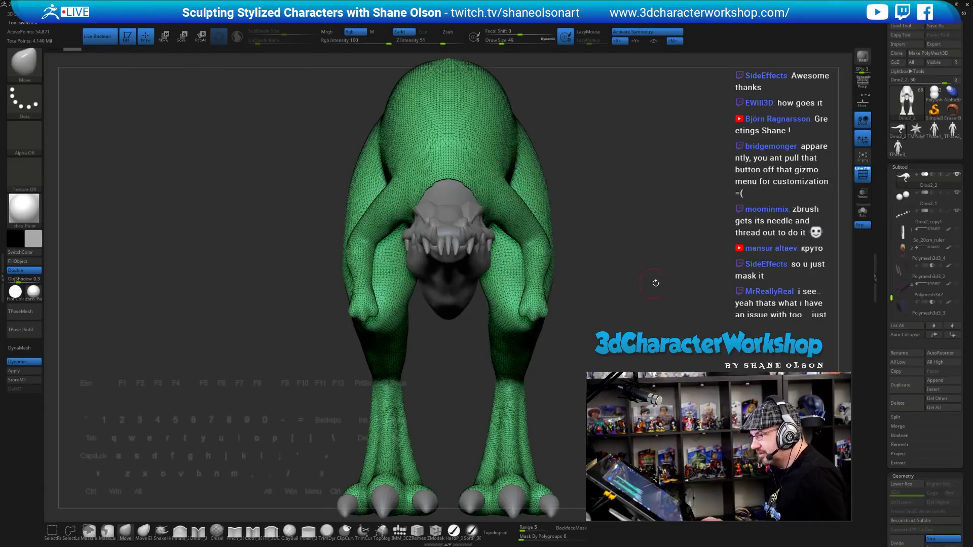
drag(656, 283, 593, 287)
key(shift)
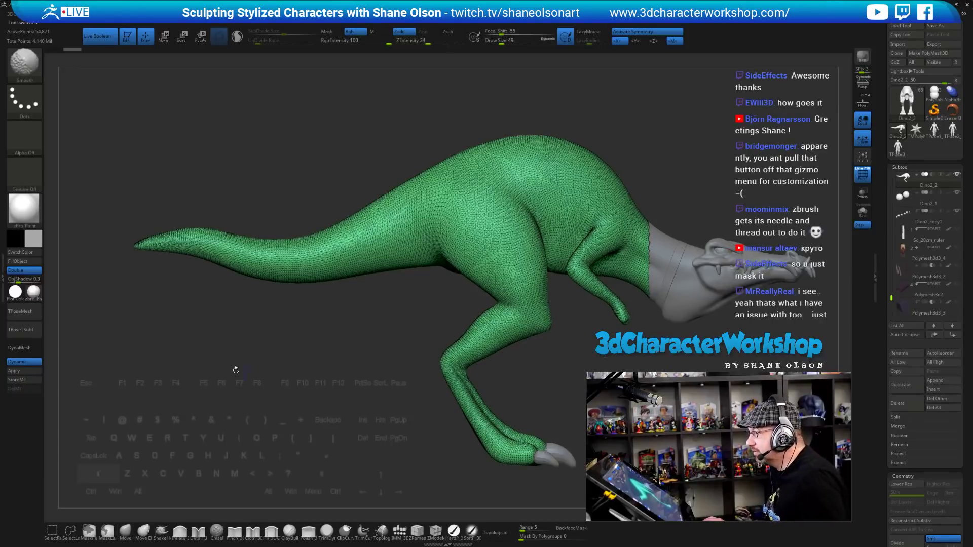
key(shift+d)
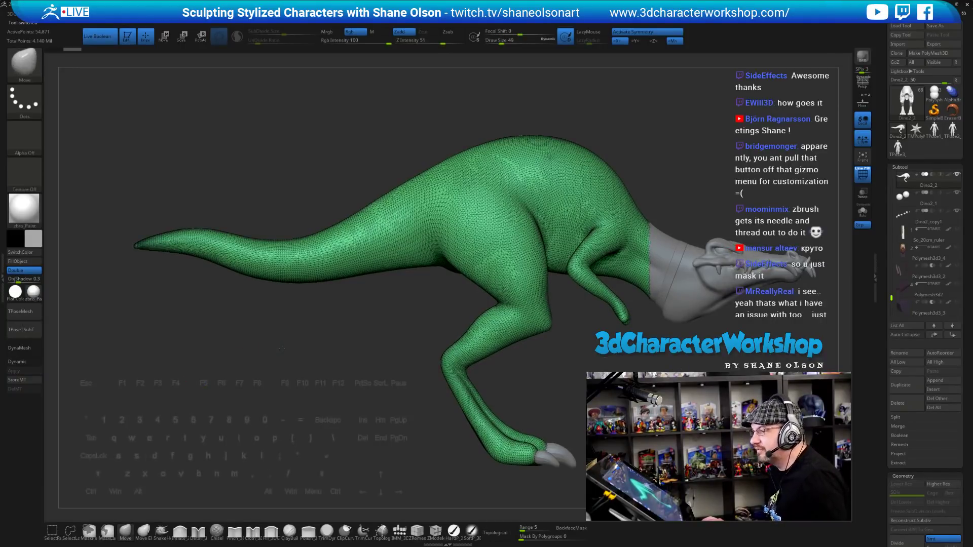
Make the dinosaur's head the active subtool and turn off Live Boolean.
alt+drag(277, 348, 307, 357)
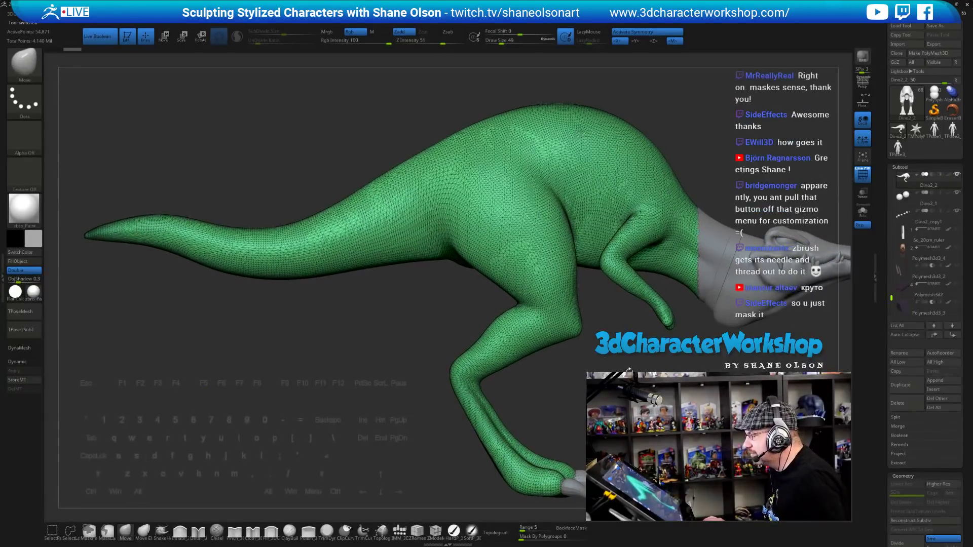
alt+drag(632, 296, 501, 285)
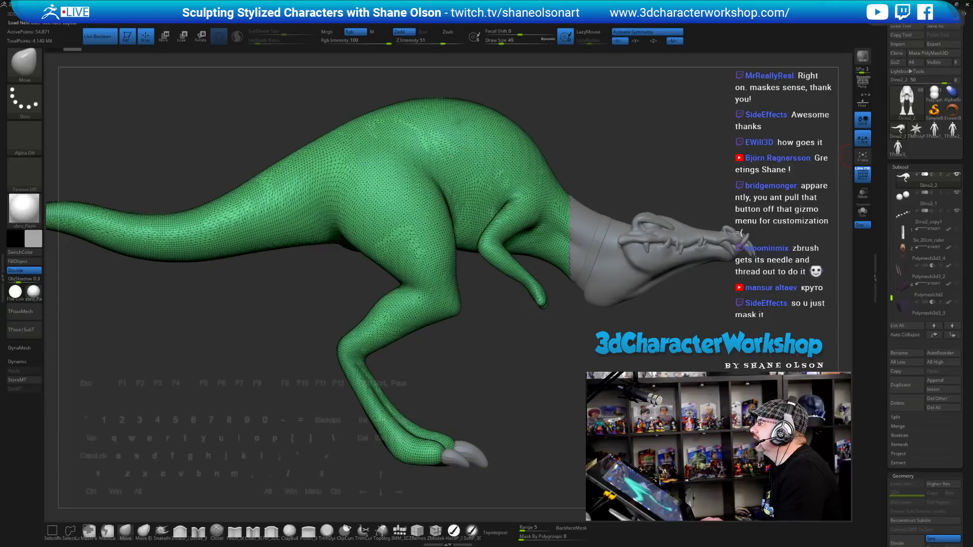
drag(794, 136, 695, 125)
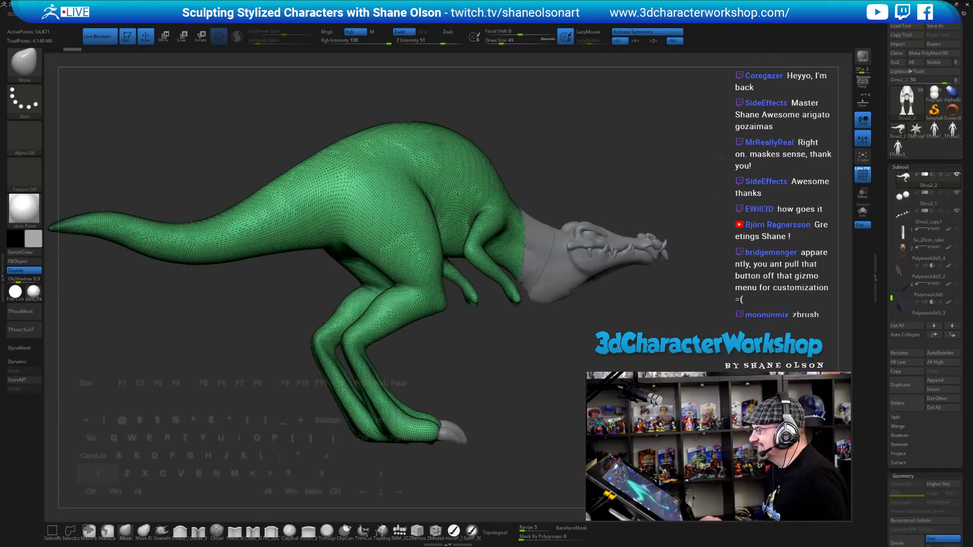
alt+click(619, 227)
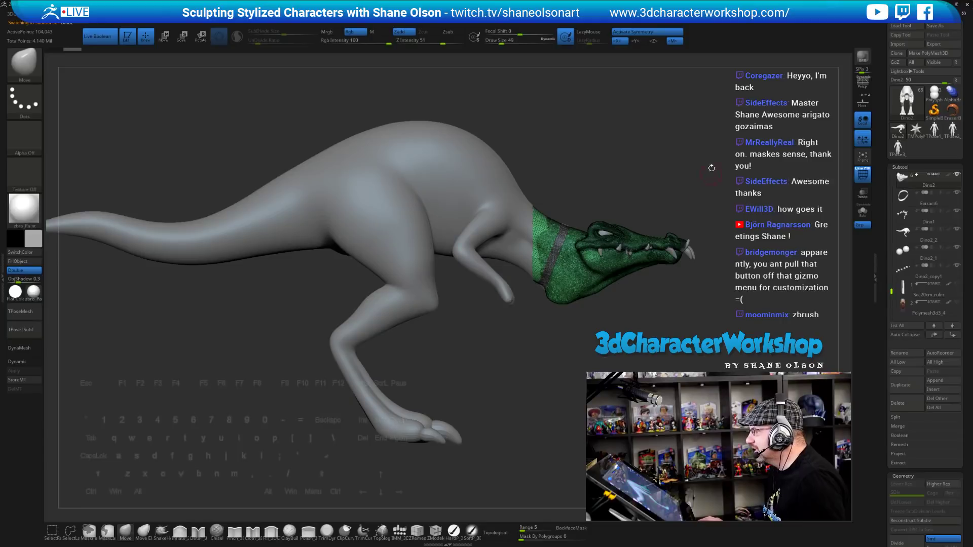
alt+drag(699, 161, 705, 235)
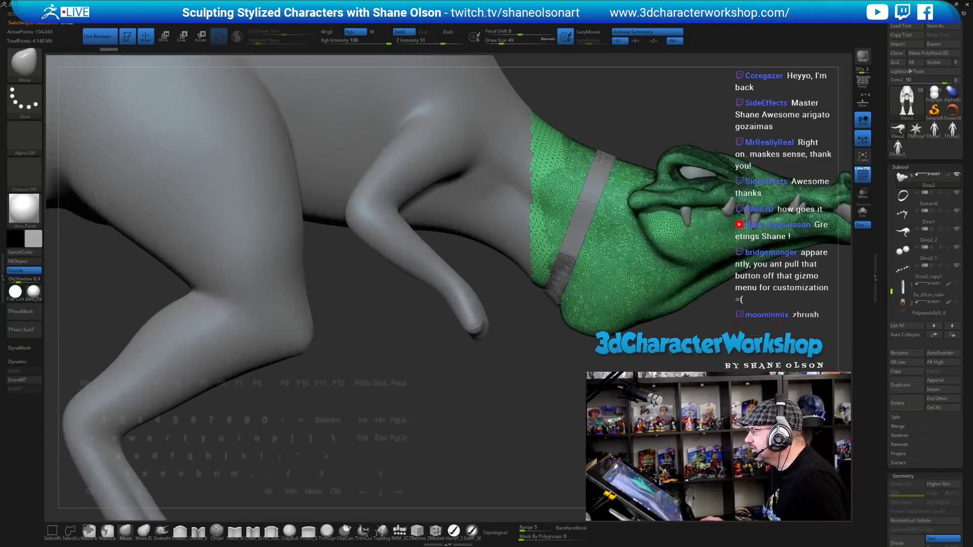
drag(771, 190, 726, 213)
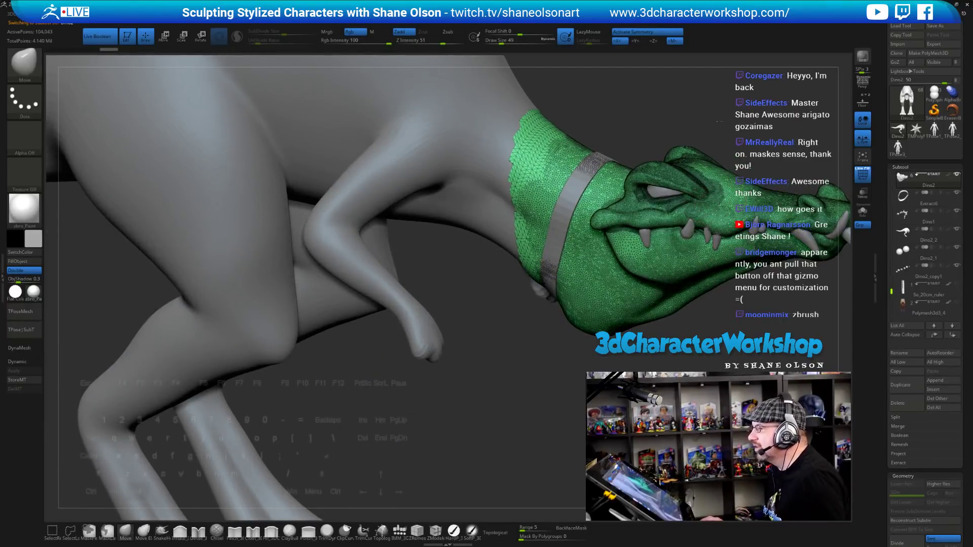
alt+drag(776, 115, 709, 129)
click(100, 37)
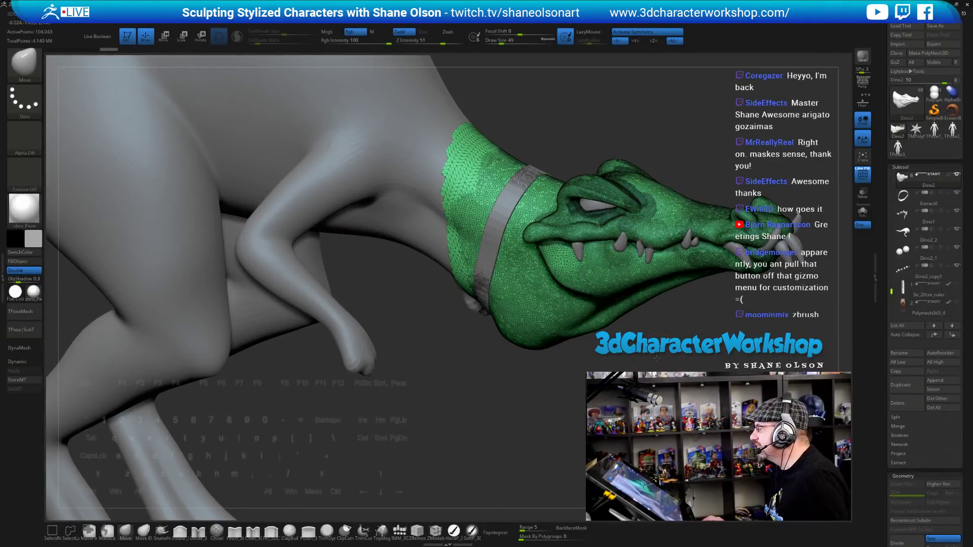
Duplicate the dinosaur's head subtool and check the copy on its own before showing the other subtools again.
drag(656, 358, 653, 355)
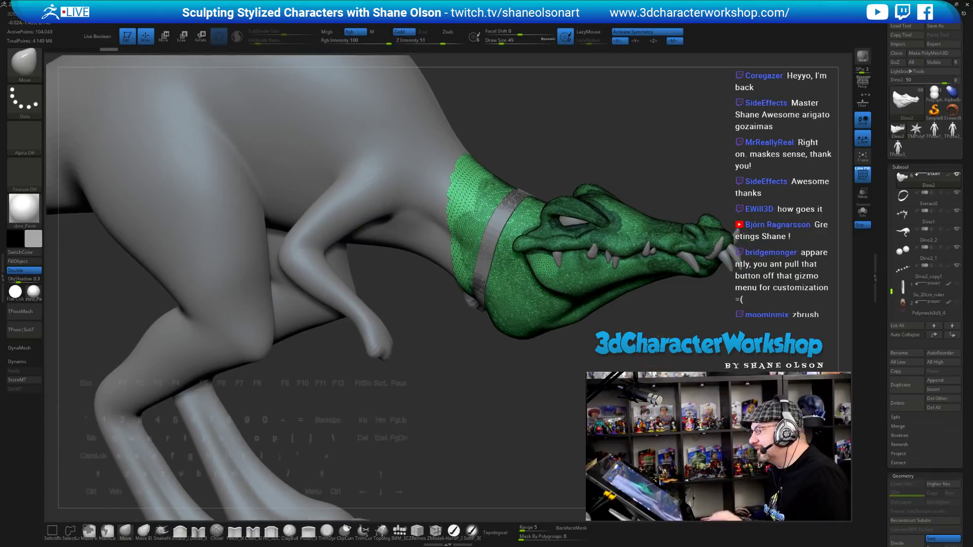
drag(447, 268, 495, 254)
drag(672, 359, 488, 196)
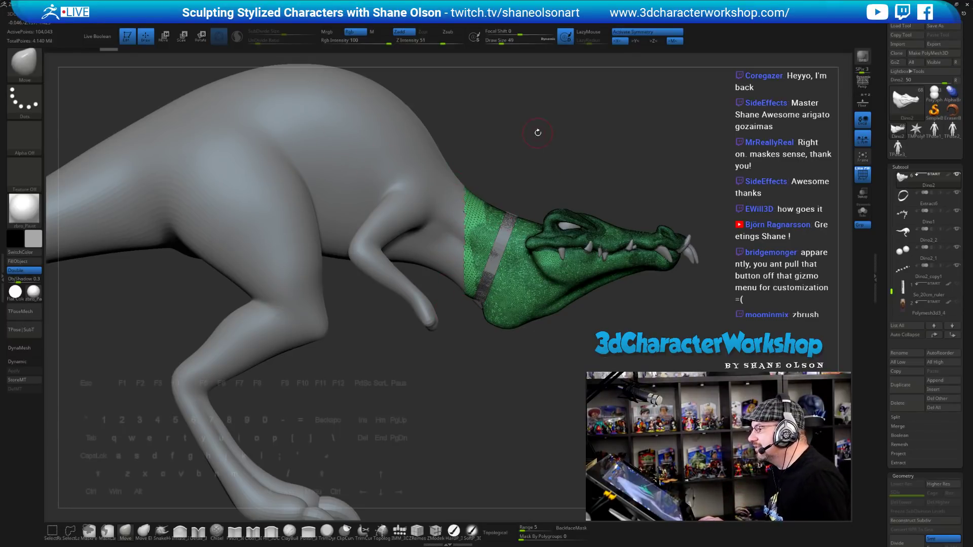
drag(538, 132, 557, 147)
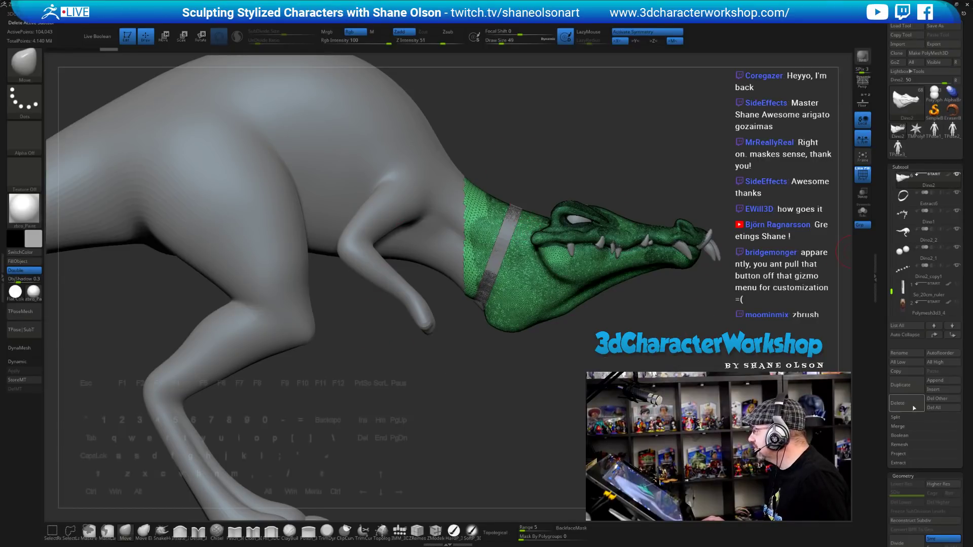
click(901, 385)
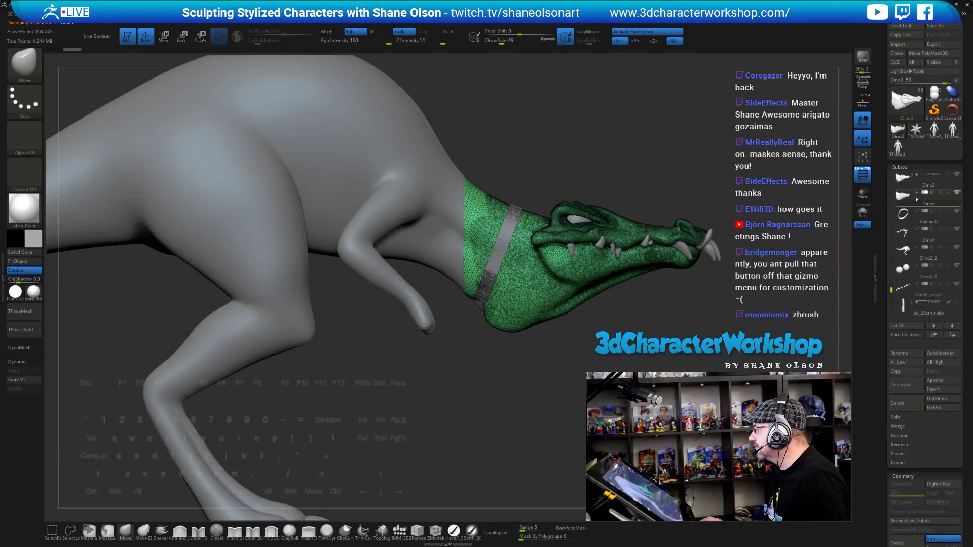
shift+click(957, 193)
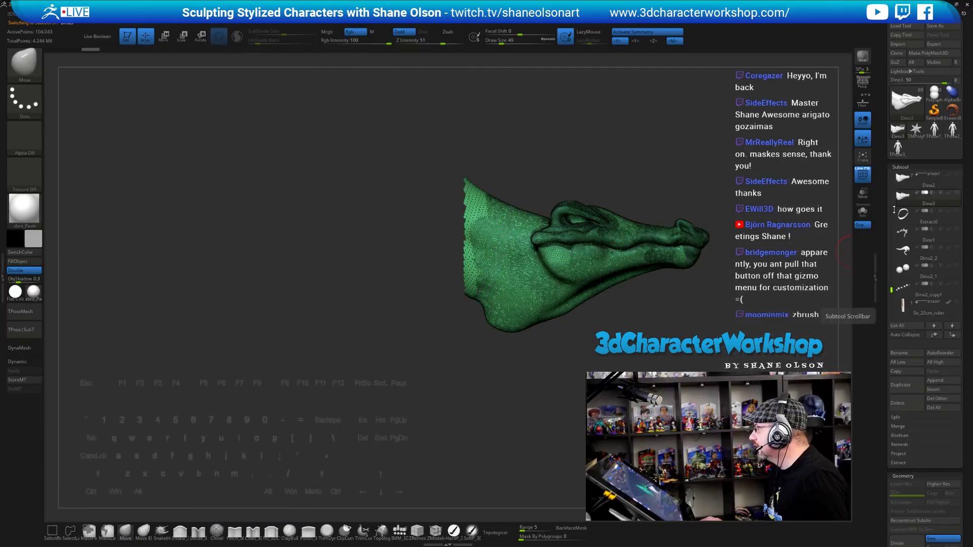
shift+click(957, 193)
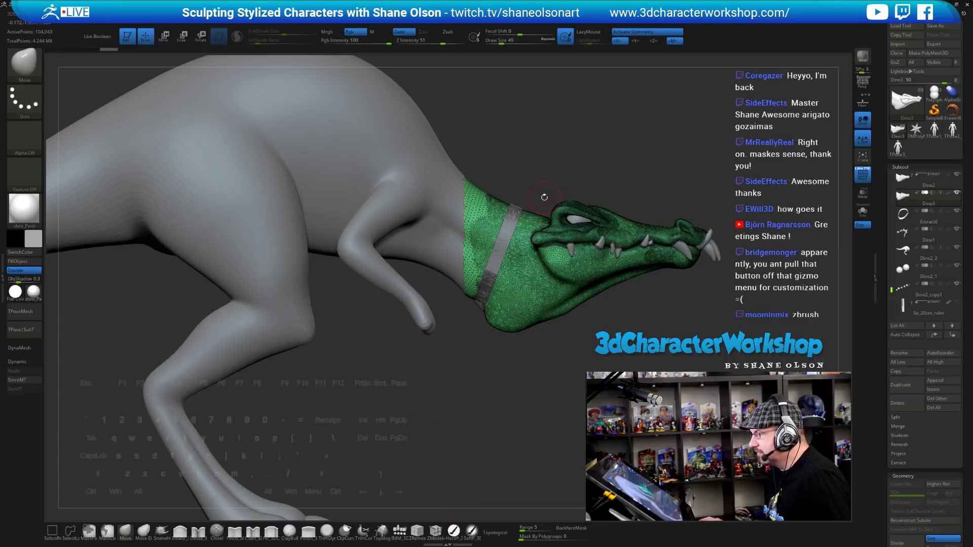
Trim the duplicated head down to the neck section behind the collar and isolate it with Solo.
mouse_move(522, 191)
ctrl+shift+mouse_down()
mouse_move(588, 129)
mouse_move(725, 334)
mouse_move(459, 415)
mouse_move(444, 395)
ctrl+shift+mouse_up()
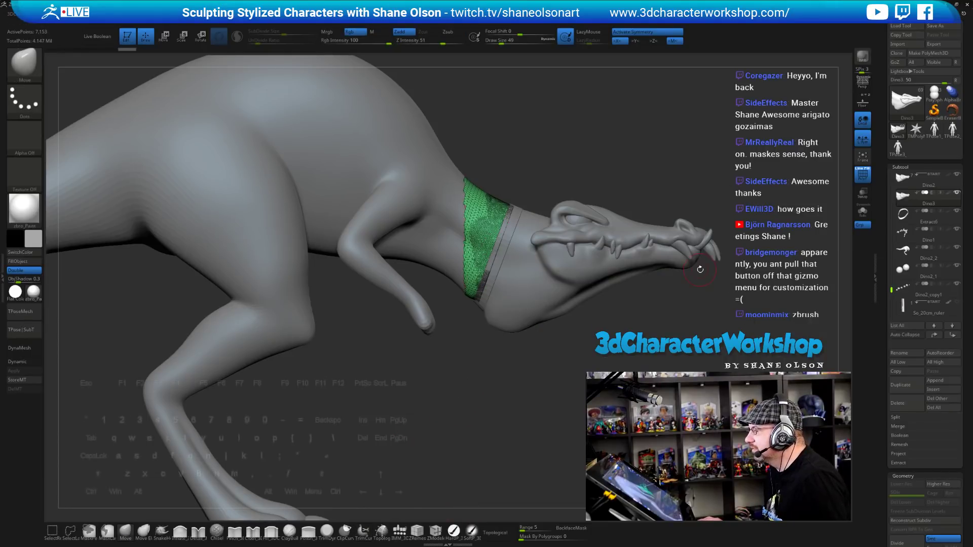
drag(662, 334, 538, 213)
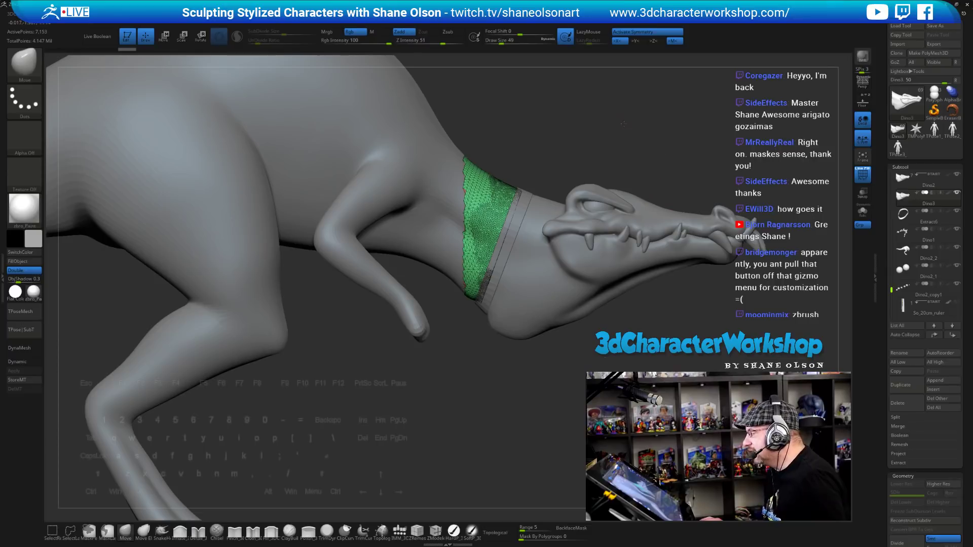
key(ctrl+shift+h)
drag(628, 159, 715, 202)
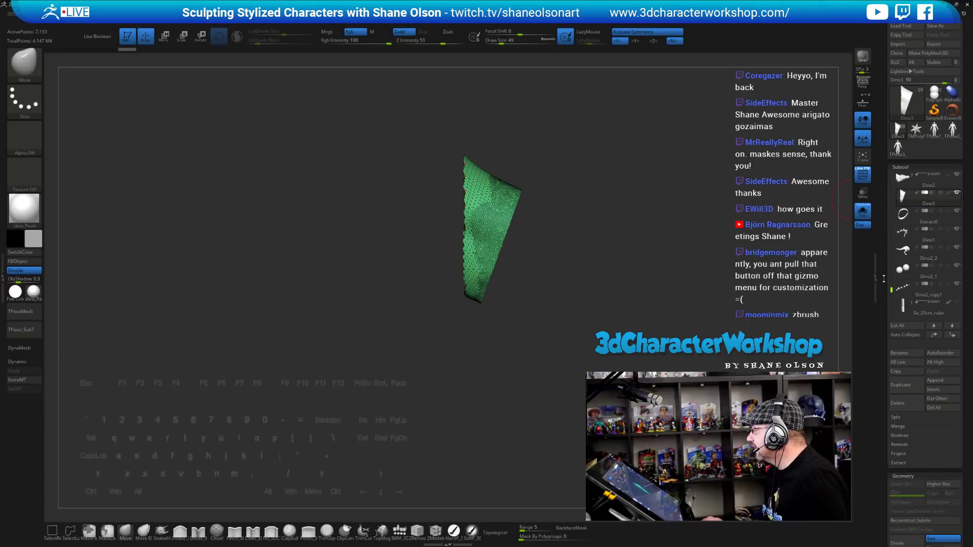
Select the Dino2_2 body subtool and move it up the subtool order to directly above the trimmed neck piece.
click(912, 253)
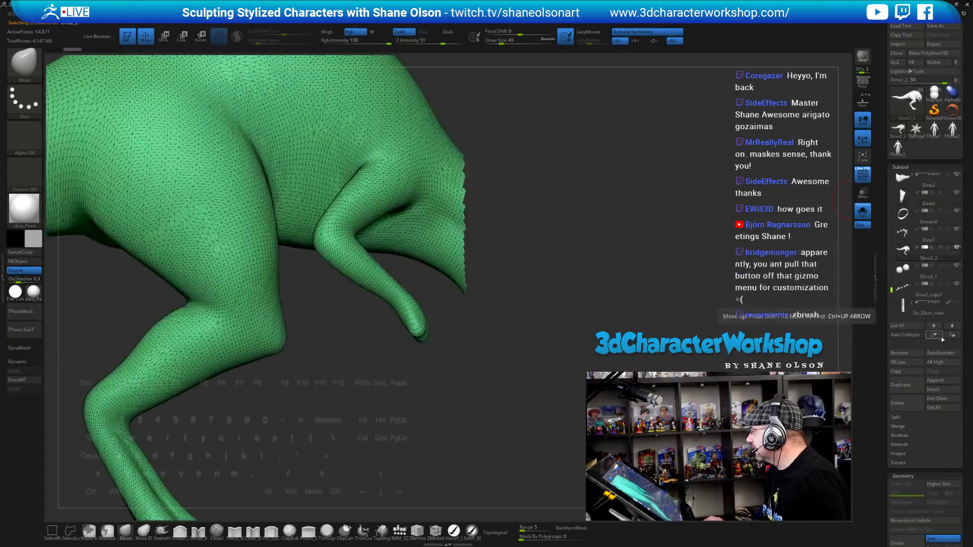
click(943, 339)
click(942, 339)
click(943, 338)
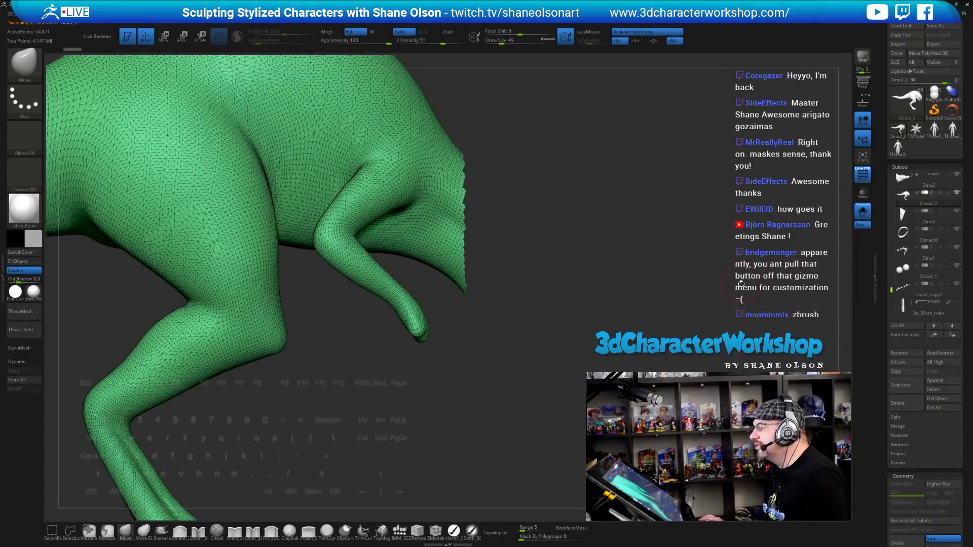
key(f)
key(f)
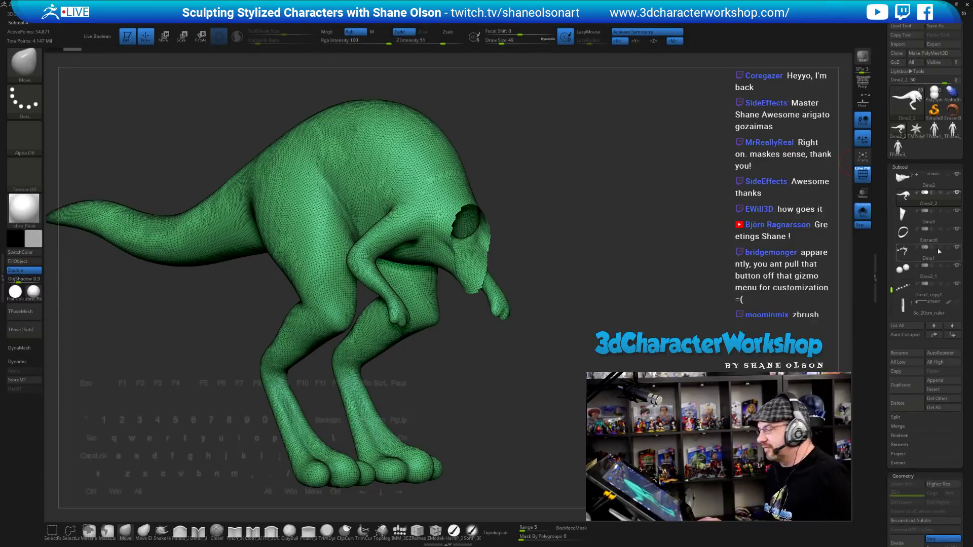
Duplicate the dinosaur's body subtool and close the open neck hole on the copy with Close Holes.
click(901, 385)
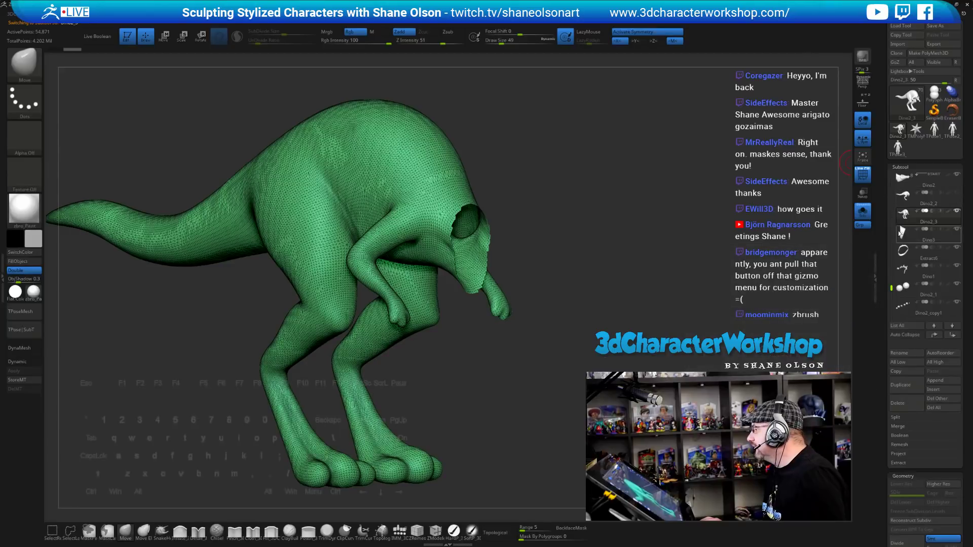
mouse_move(908, 237)
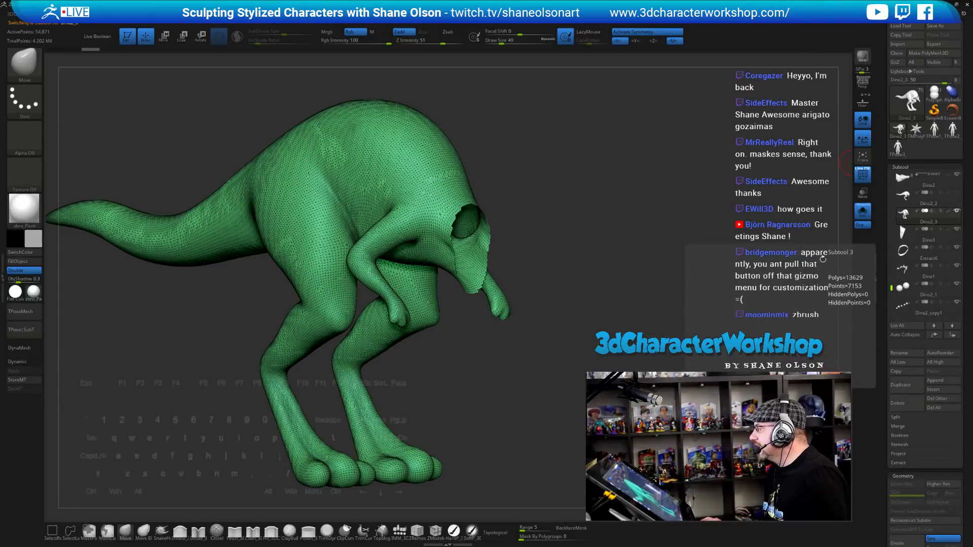
shift+drag(597, 235, 659, 236)
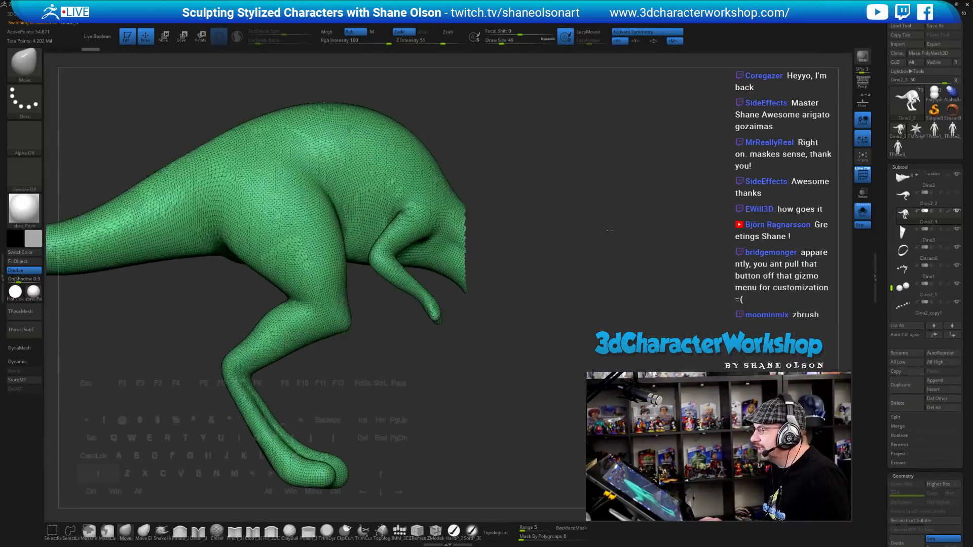
click(904, 215)
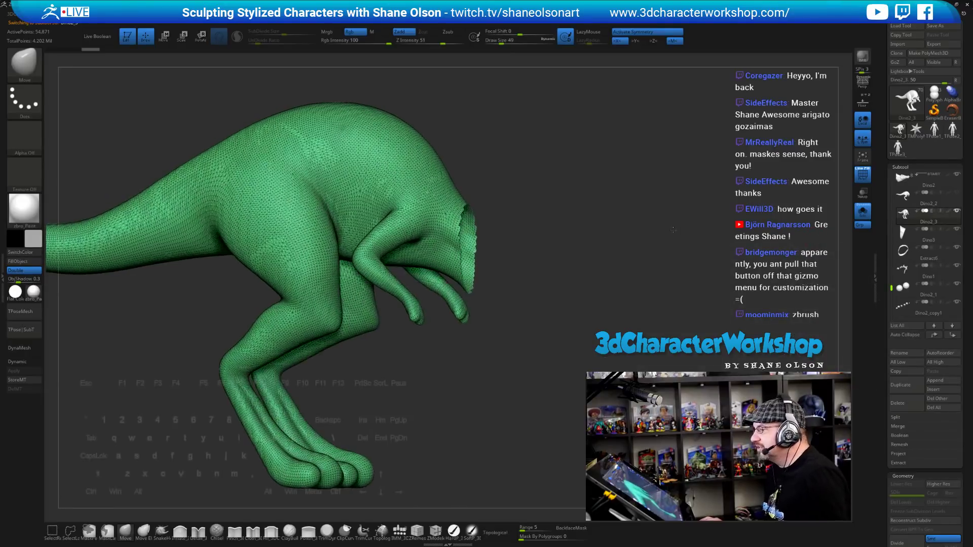
alt+drag(558, 223, 599, 225)
right_click(600, 225)
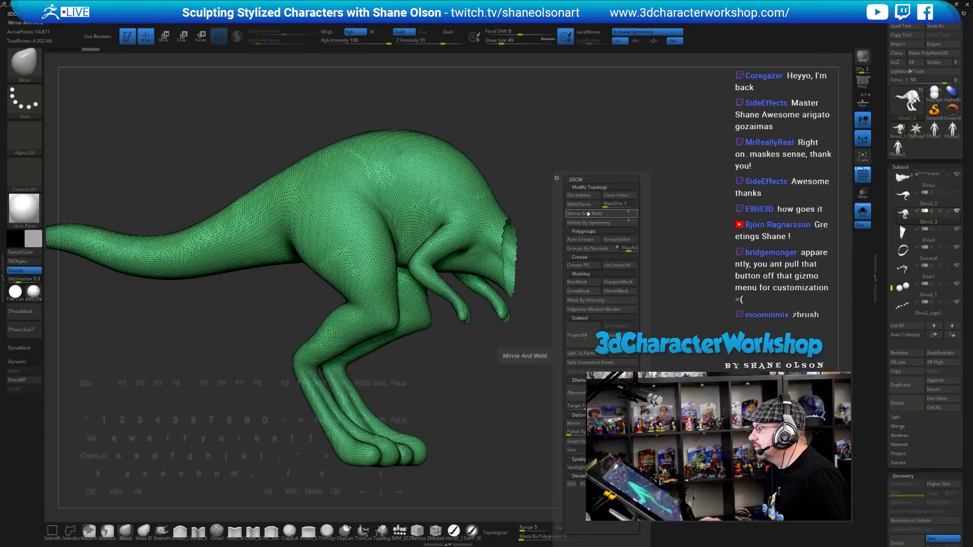
click(615, 199)
shift+drag(632, 260, 528, 251)
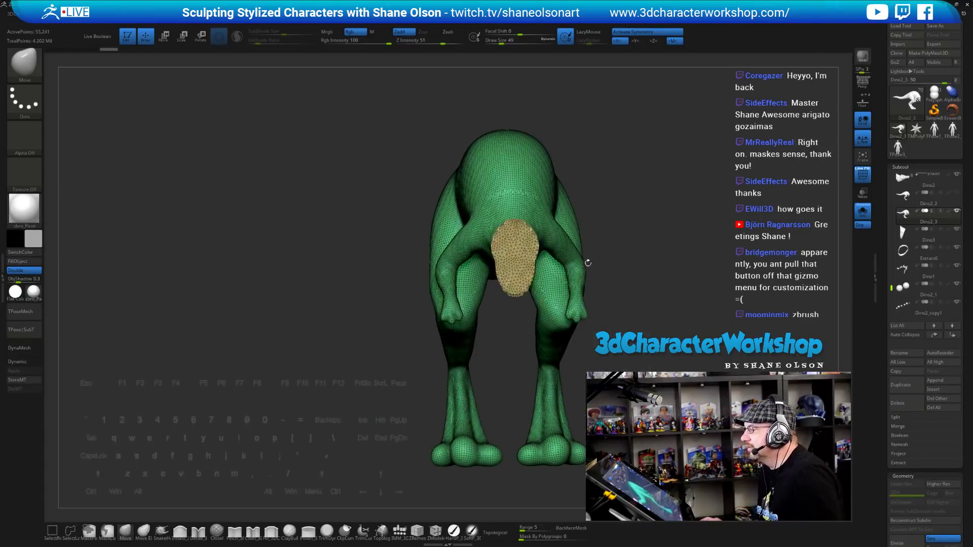
drag(669, 223, 704, 198)
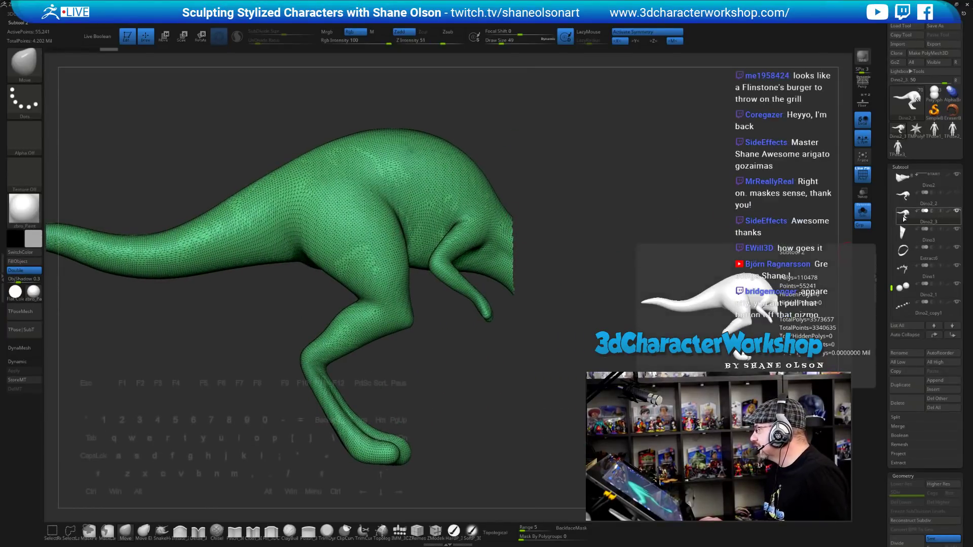
Merge the duplicated Dino2_3 body down with the trimmed neck piece into a single subtool.
click(903, 233)
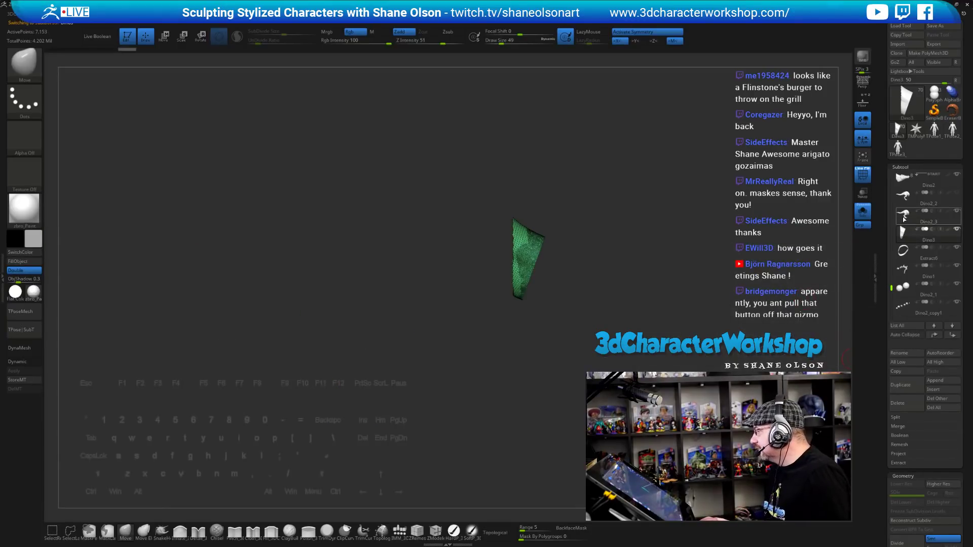
click(903, 214)
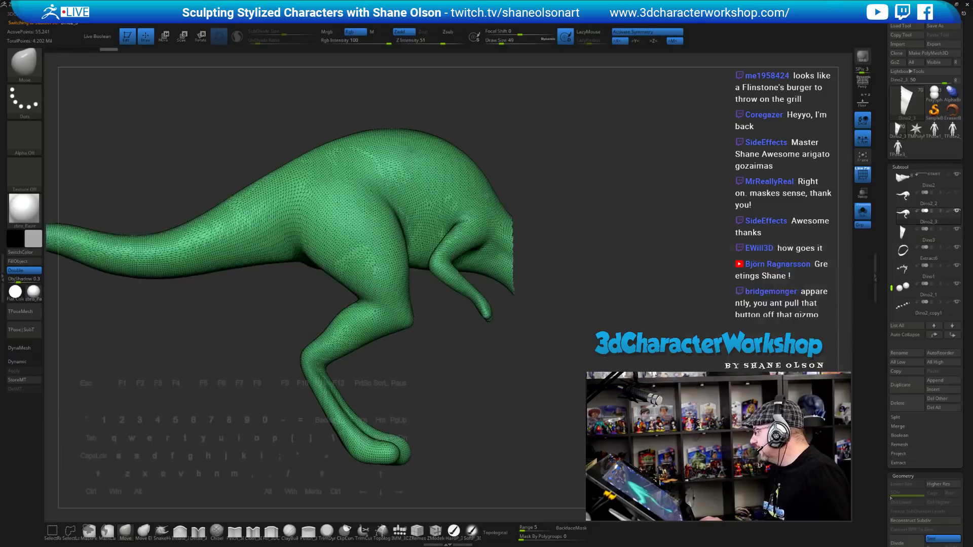
key(space)
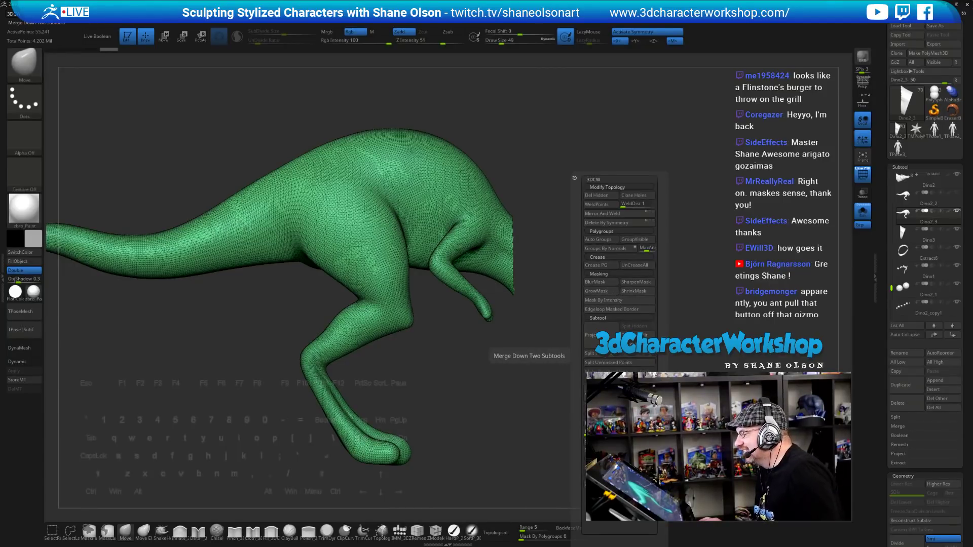
click(636, 354)
click(608, 363)
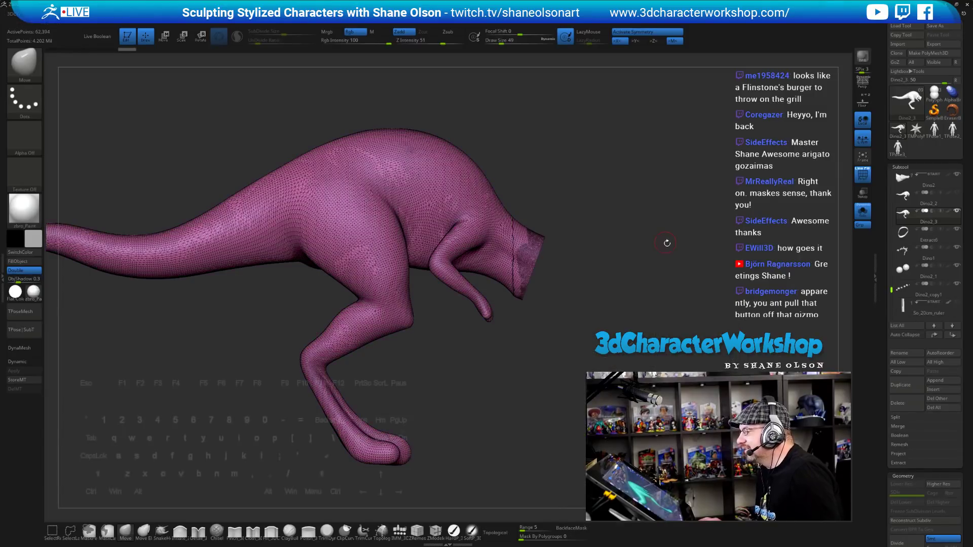
Examine the seam between the body and the neck piece and the neck's open end from several angles.
drag(667, 244, 606, 247)
alt+drag(609, 208, 614, 348)
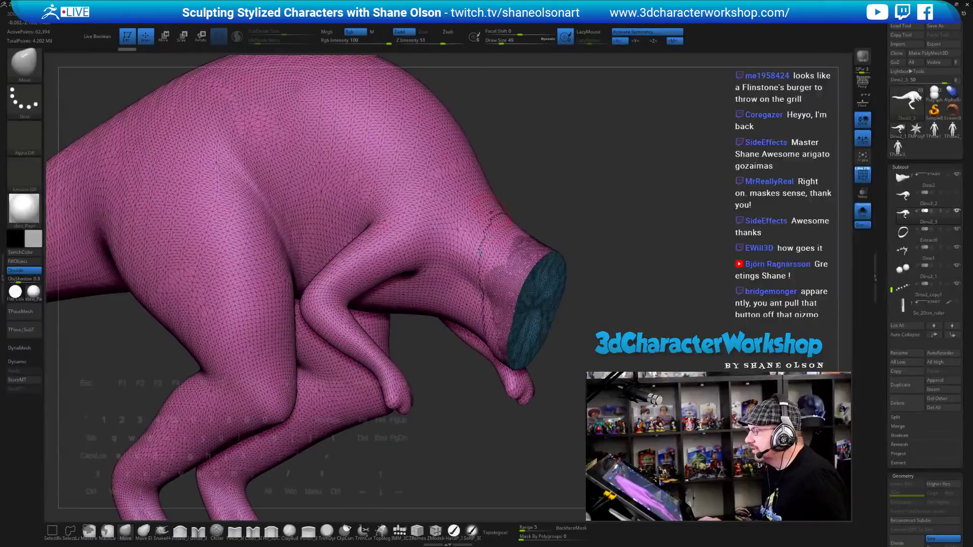
drag(622, 217, 641, 218)
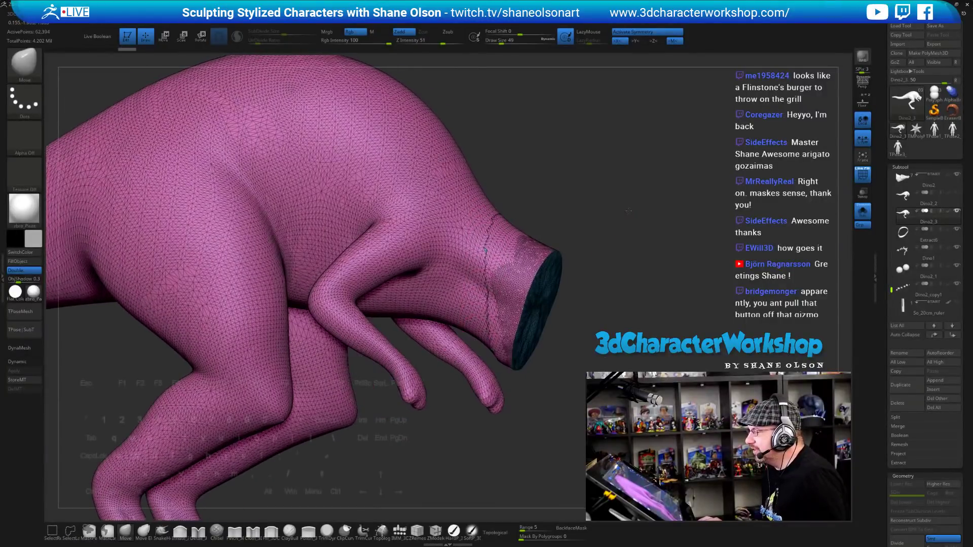
mouse_move(608, 276)
mouse_down()
mouse_move(668, 267)
mouse_move(702, 232)
mouse_move(649, 215)
mouse_move(733, 223)
mouse_up()
key(f)
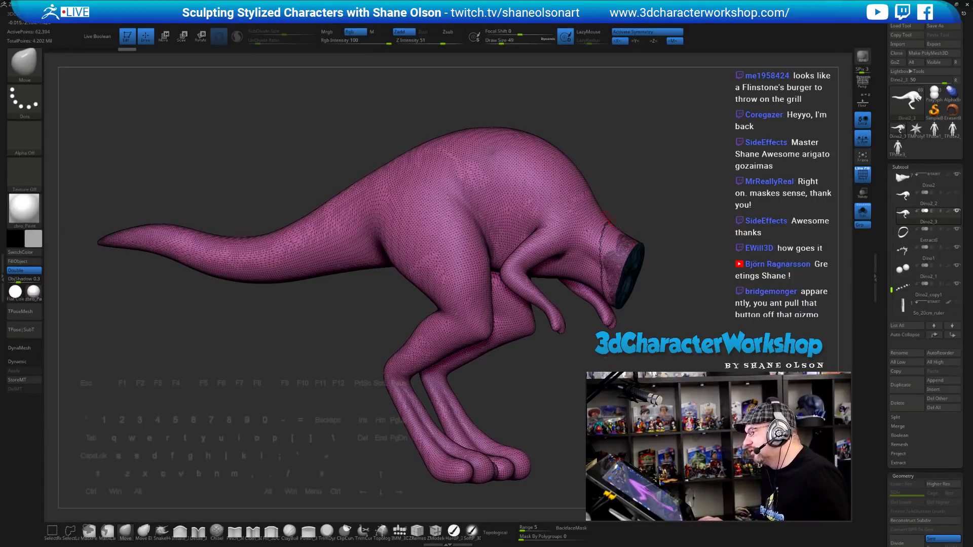
drag(610, 220, 685, 220)
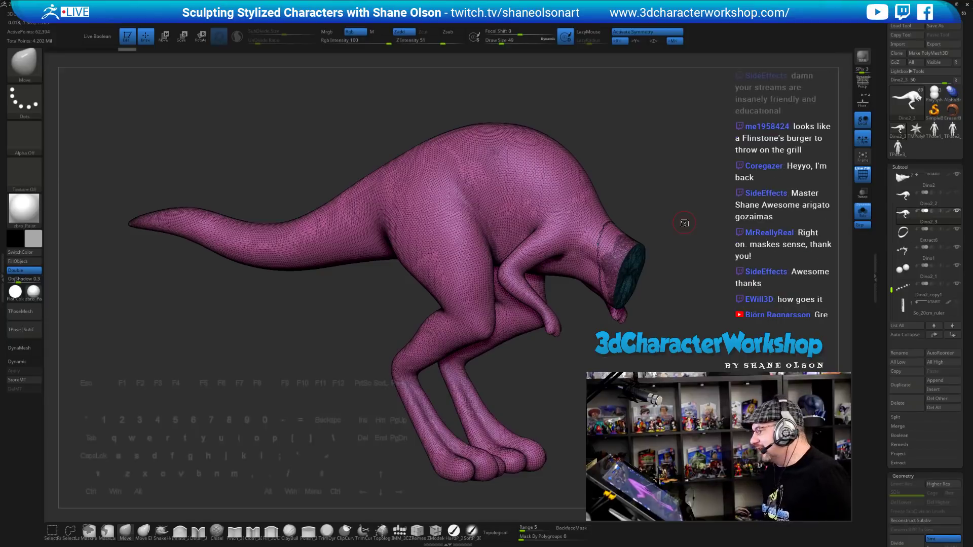
drag(691, 220, 724, 216)
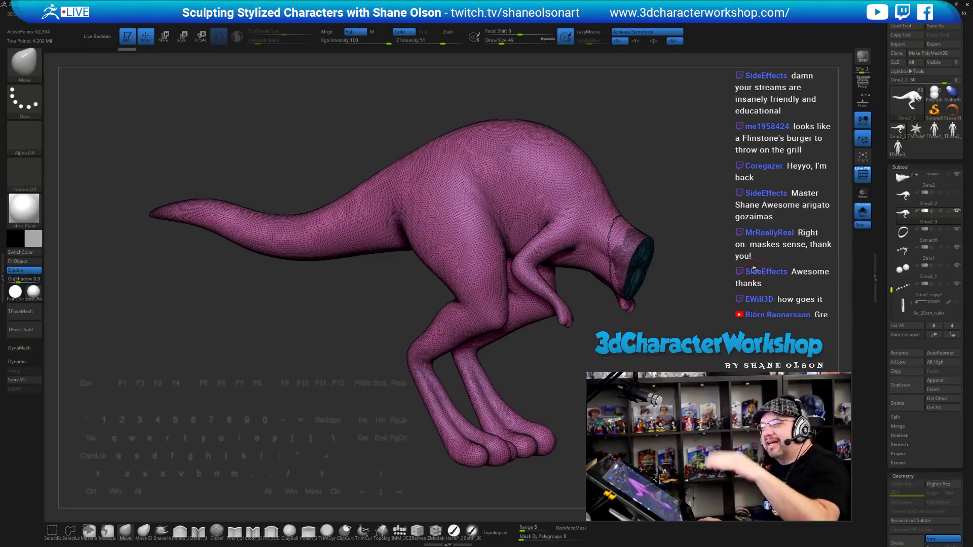
Duplicate the merged body-and-neck subtool and apply the Remesh By Dynamesh deformer to the copy.
click(907, 391)
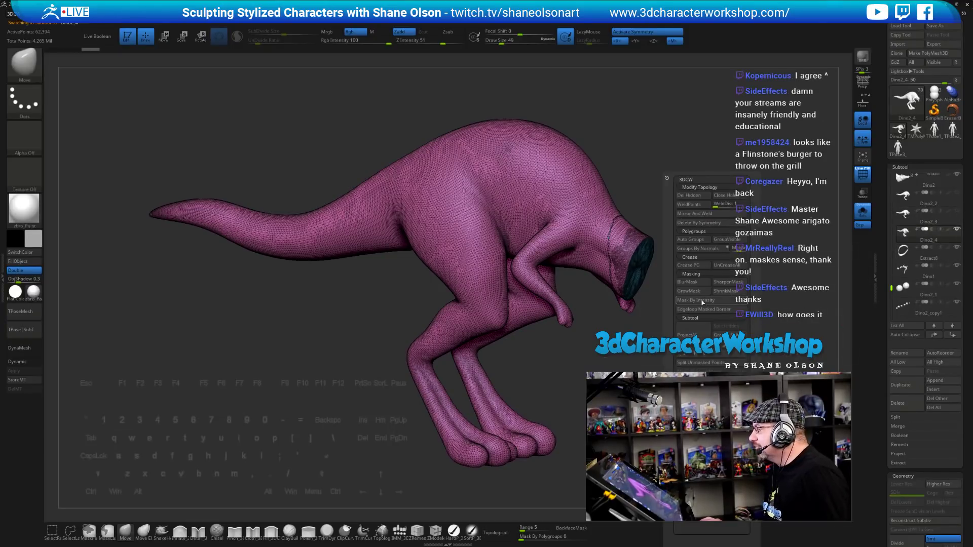
key(w)
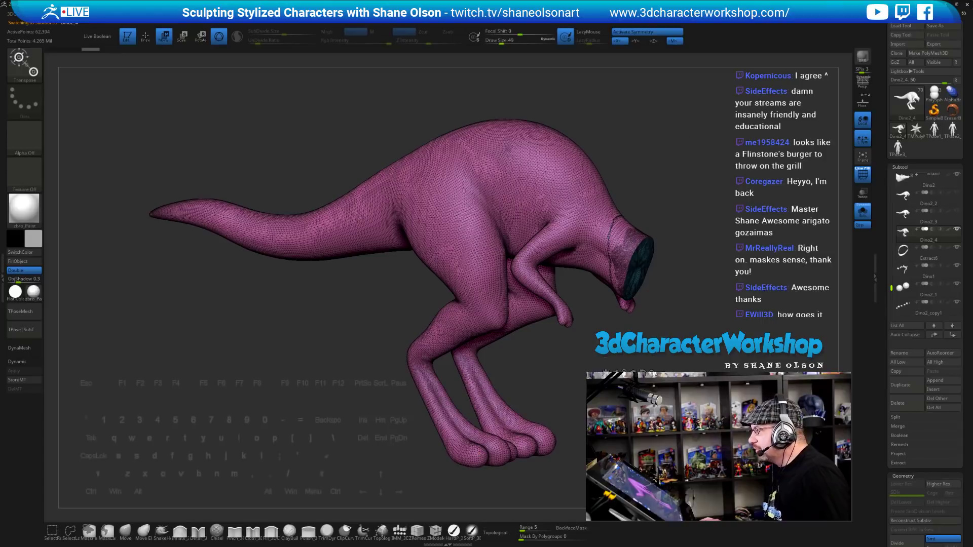
click(607, 373)
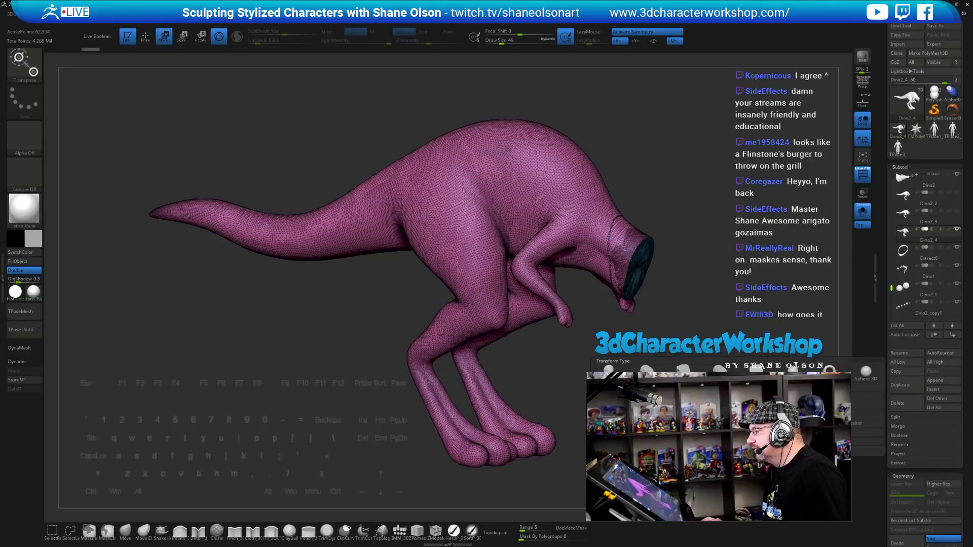
click(644, 397)
drag(752, 272, 581, 162)
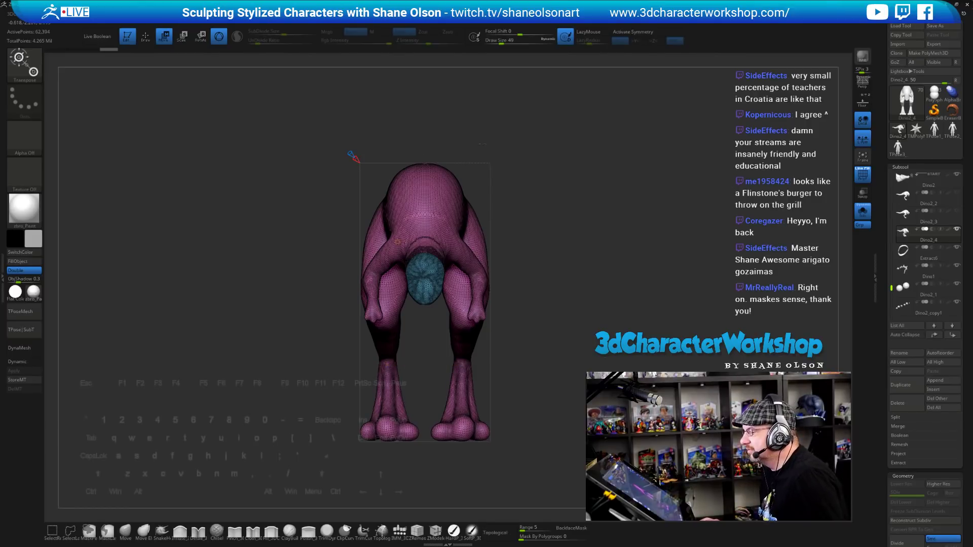
Activate symmetry and raise the Dynamesh remesh resolution on the dinosaur to about 161,000 points, fusing the body and neck.
drag(352, 156, 392, 125)
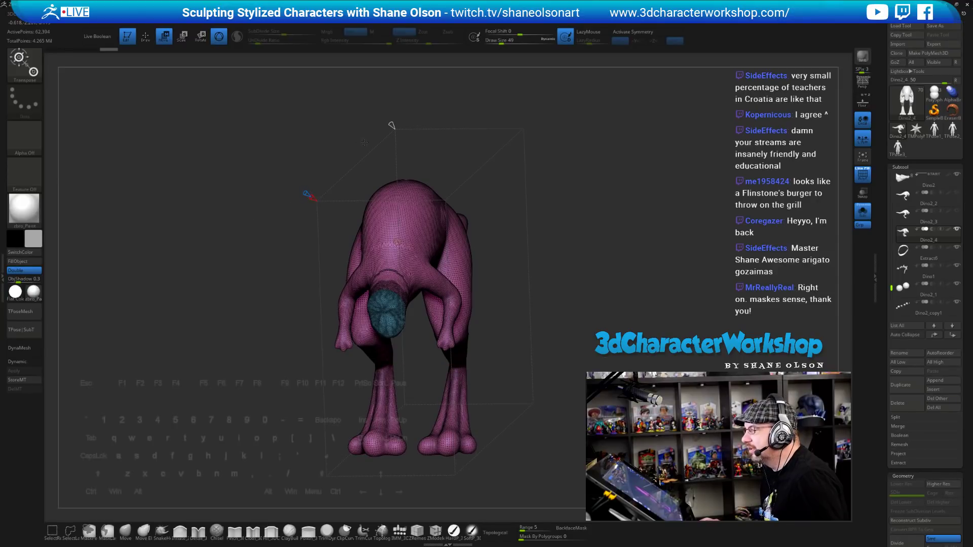
drag(391, 124, 361, 125)
key(x)
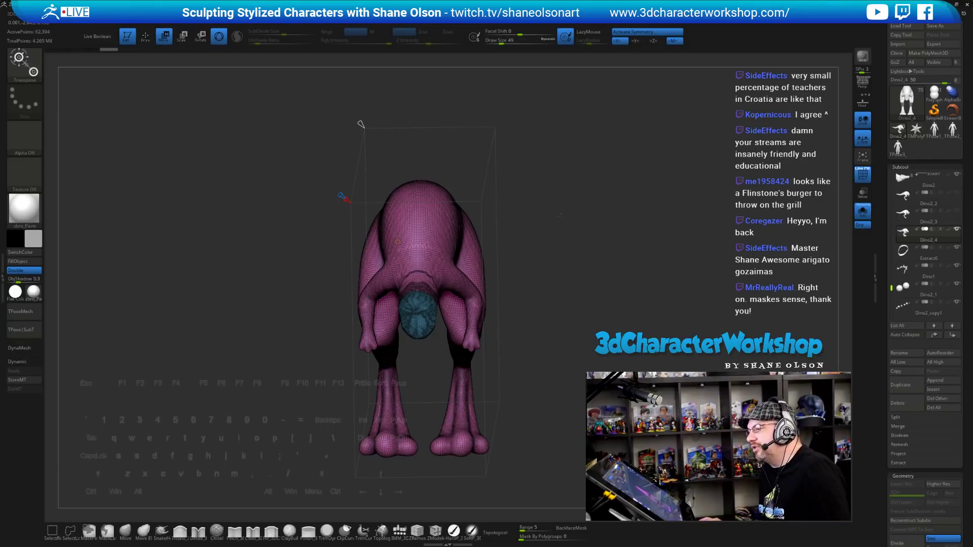
drag(560, 215, 351, 134)
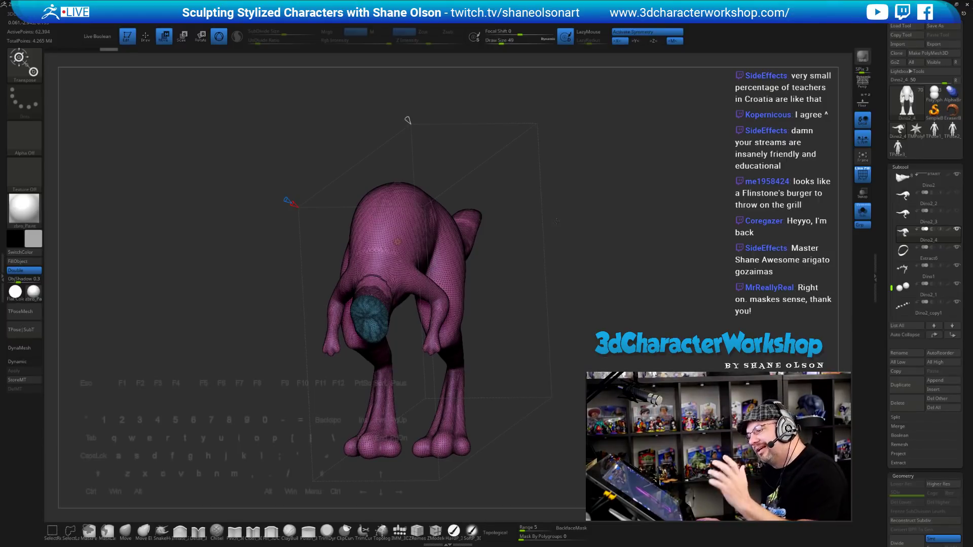
drag(408, 120, 377, 115)
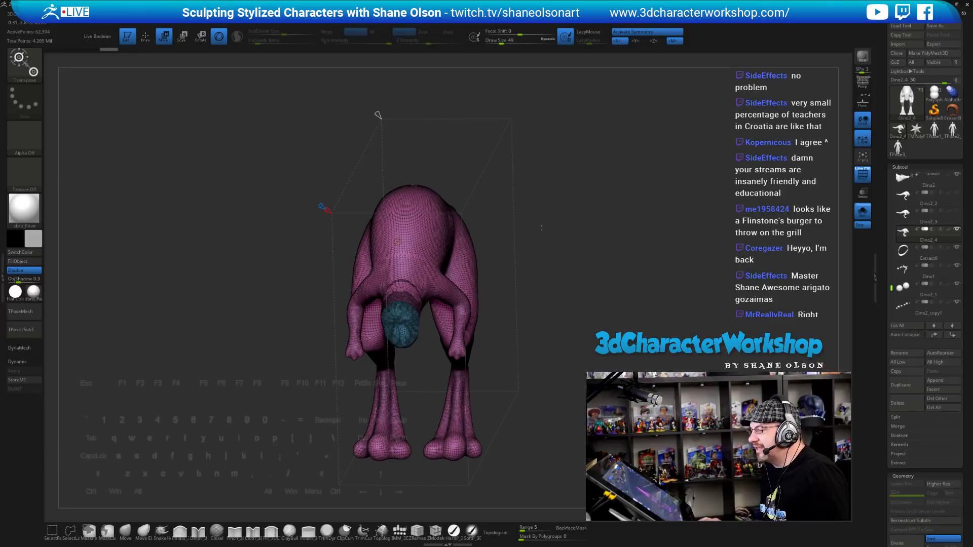
drag(601, 245, 531, 217)
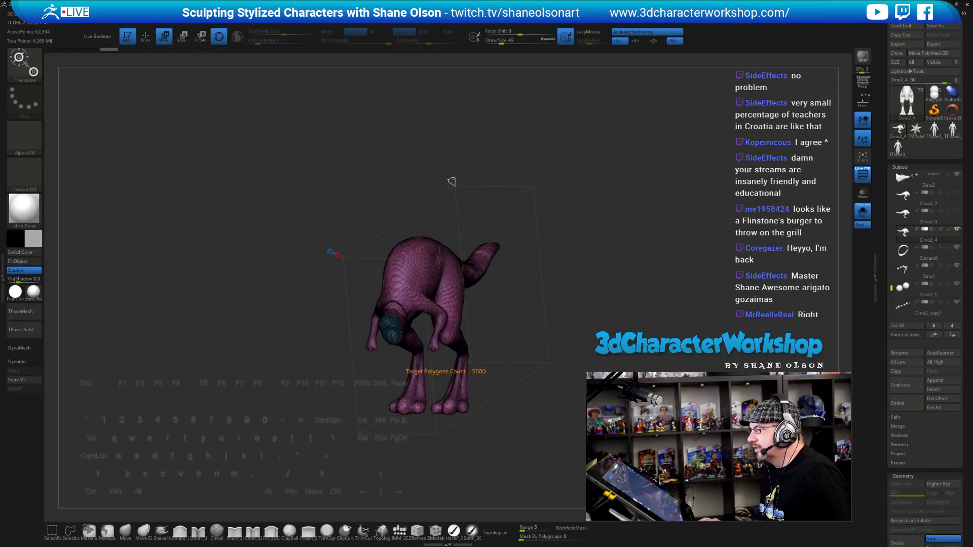
drag(451, 182, 440, 163)
key(ctrl+z)
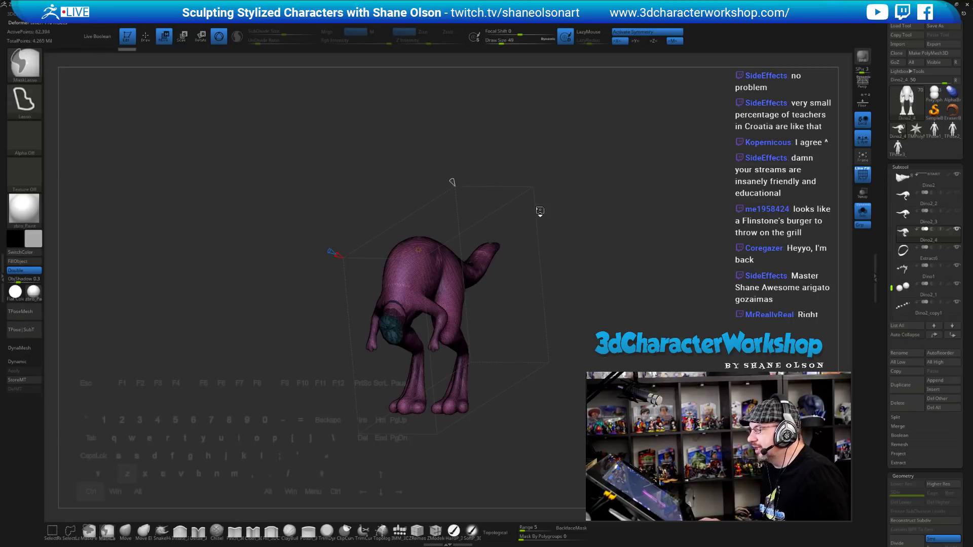
mouse_move(452, 181)
mouse_down()
mouse_move(393, 69)
mouse_move(399, 76)
mouse_up()
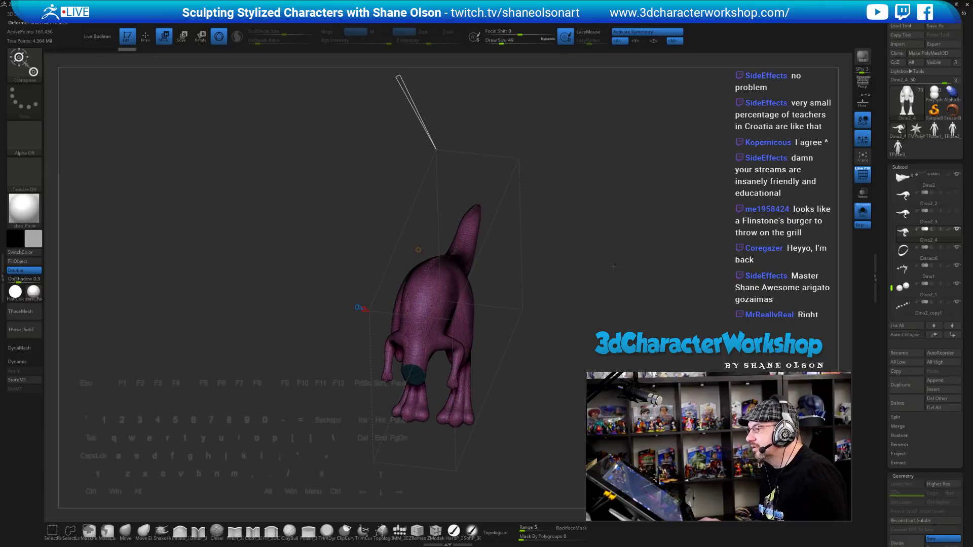
Check the remeshed neck joint, hide the polygon wireframe and accept the Remesh By Dynamesh result.
drag(507, 291, 583, 308)
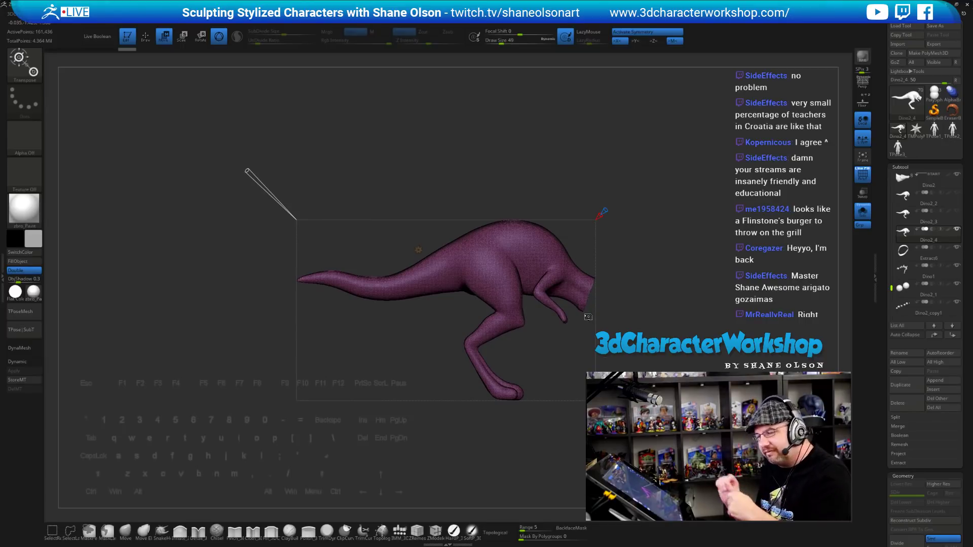
drag(695, 278, 657, 283)
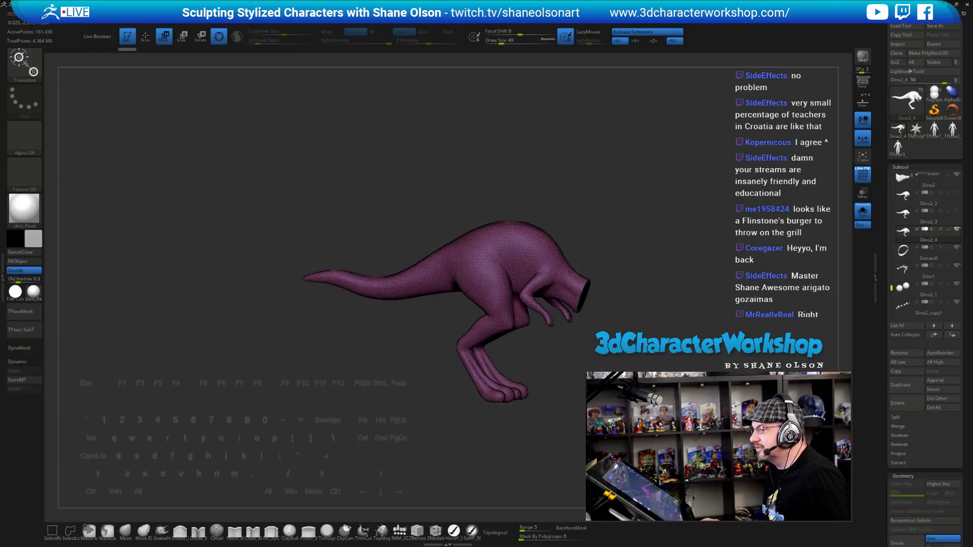
drag(708, 303, 676, 294)
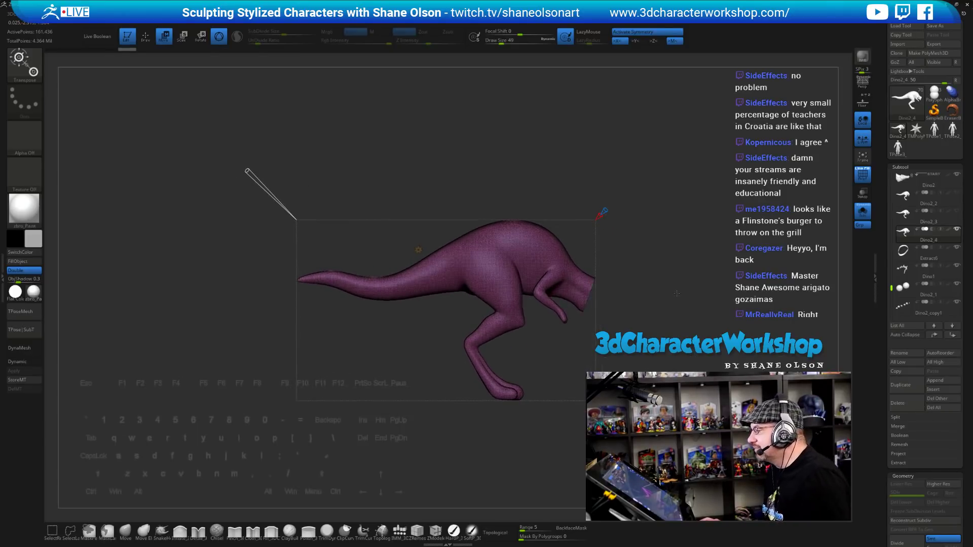
drag(246, 171, 48, 89)
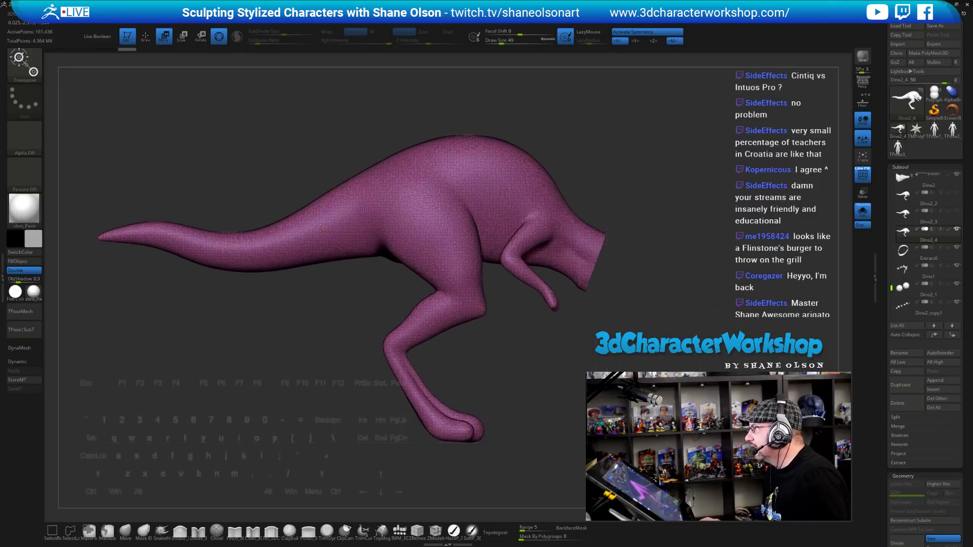
mouse_move(717, 311)
mouse_down()
mouse_move(703, 284)
mouse_move(702, 350)
mouse_move(618, 223)
mouse_up()
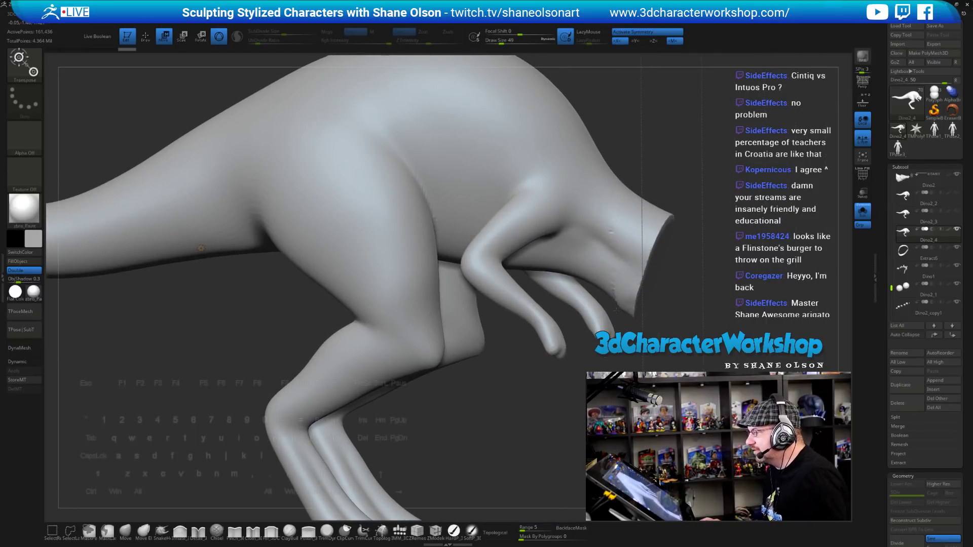
alt+drag(617, 310, 761, 269)
click(375, 255)
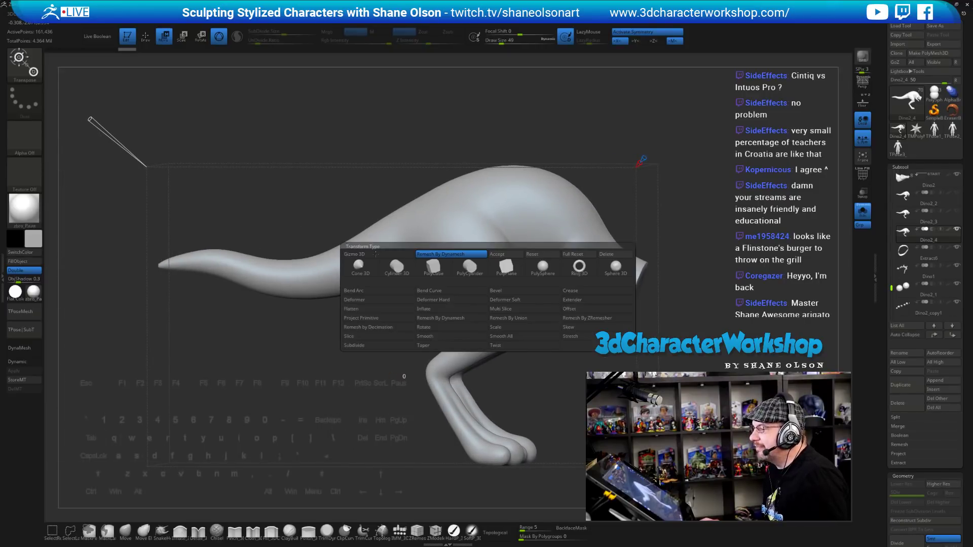
click(504, 254)
Leave the transform gizmo for sculpting and smooth the seam where the dinosaur's neck joins the body.
mouse_move(730, 245)
mouse_down()
mouse_move(633, 248)
mouse_move(688, 249)
mouse_move(568, 316)
mouse_up()
key(q)
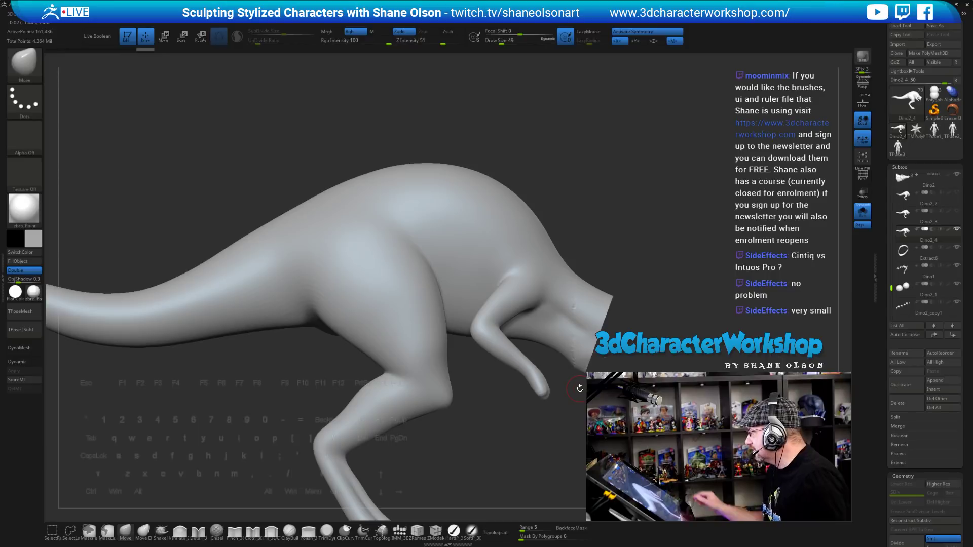
alt+drag(580, 389, 621, 376)
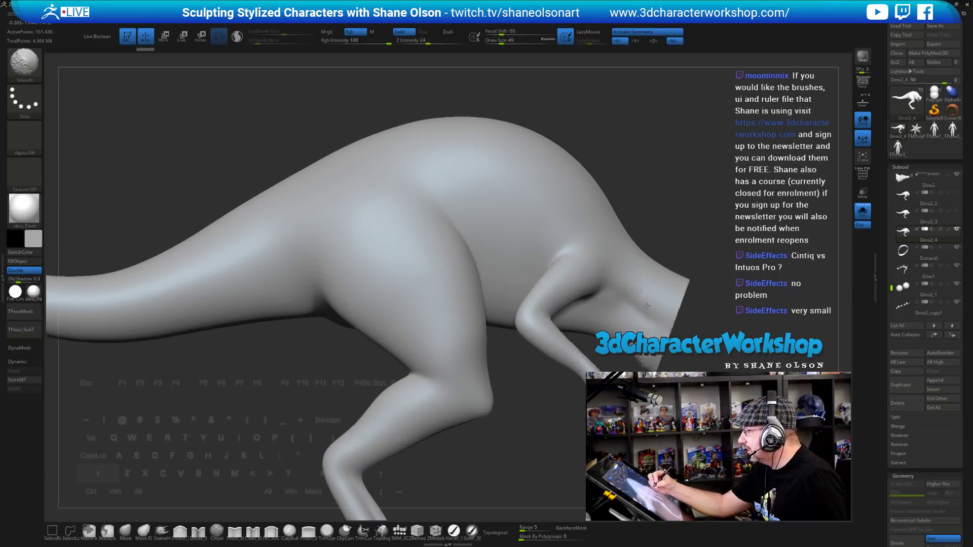
mouse_move(670, 303)
mouse_down()
mouse_move(644, 327)
mouse_move(623, 298)
mouse_up()
mouse_move(613, 362)
mouse_down()
mouse_move(698, 360)
mouse_move(629, 365)
mouse_up()
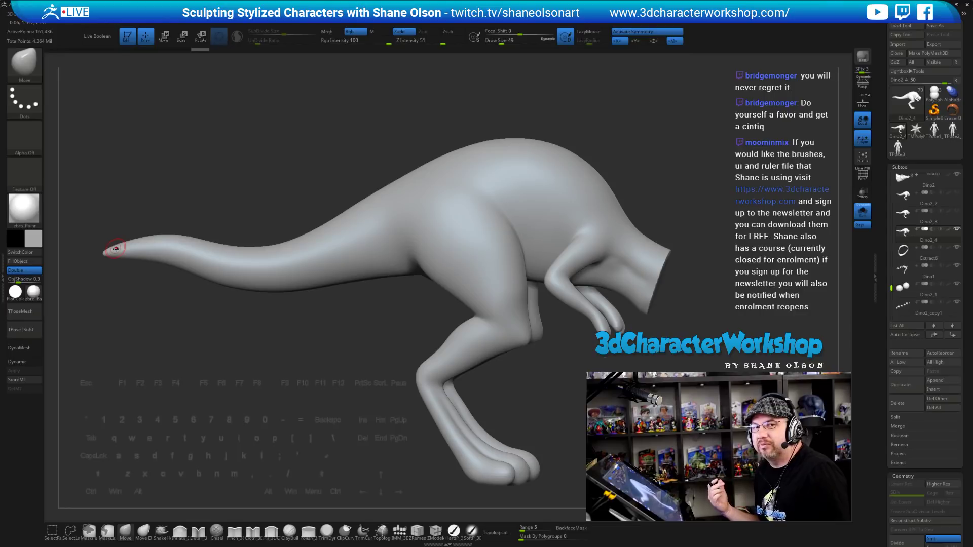
Save the project and inspect the fused body and neck from the side and three-quarter front.
mouse_move(325, 350)
alt+mouse_down()
mouse_move(259, 345)
mouse_move(281, 327)
alt+mouse_up()
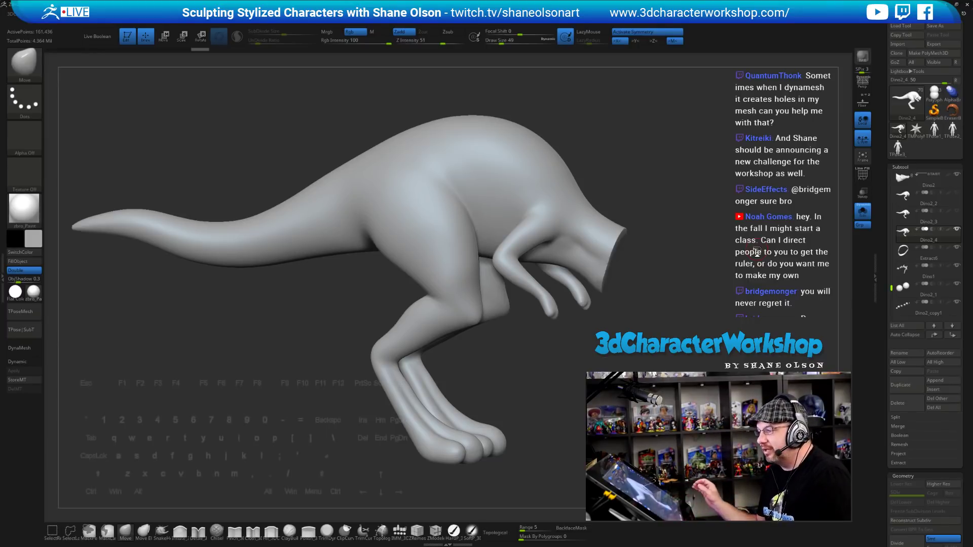
key(ctrl+s)
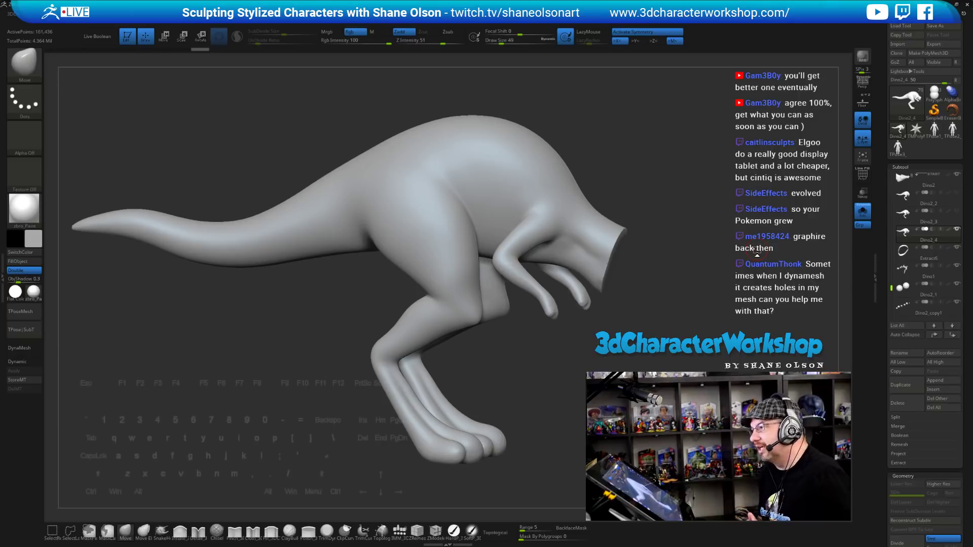
drag(774, 286, 761, 287)
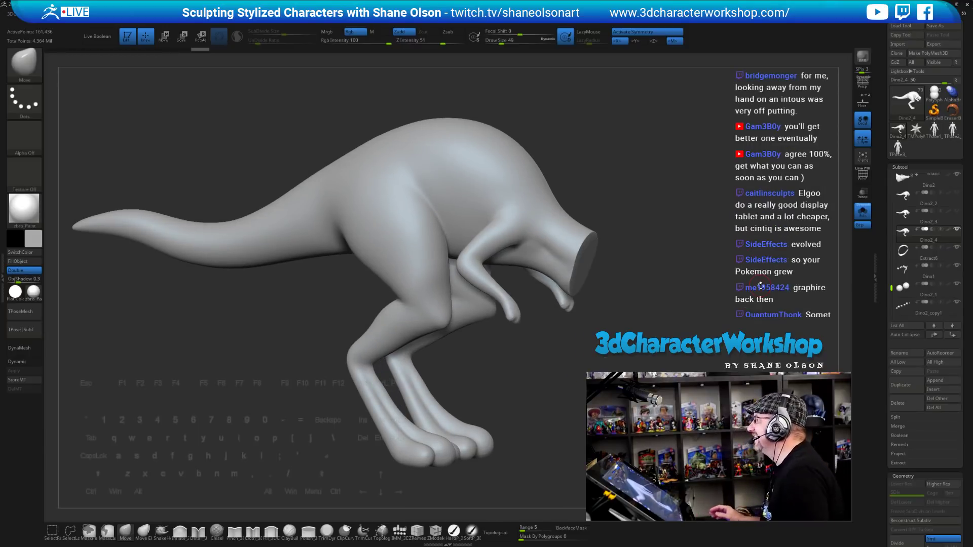
drag(733, 276, 690, 308)
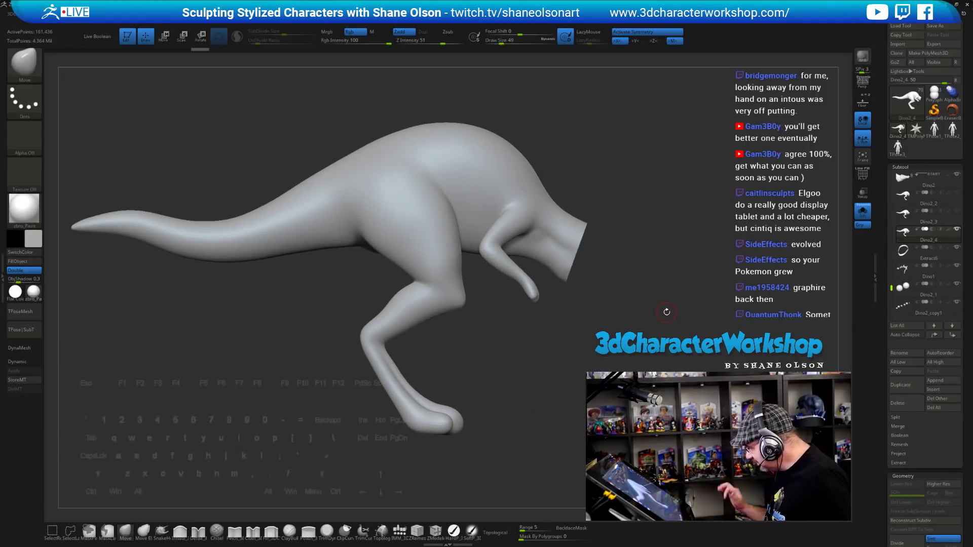
mouse_move(666, 312)
mouse_down()
mouse_move(588, 315)
mouse_move(663, 315)
mouse_up()
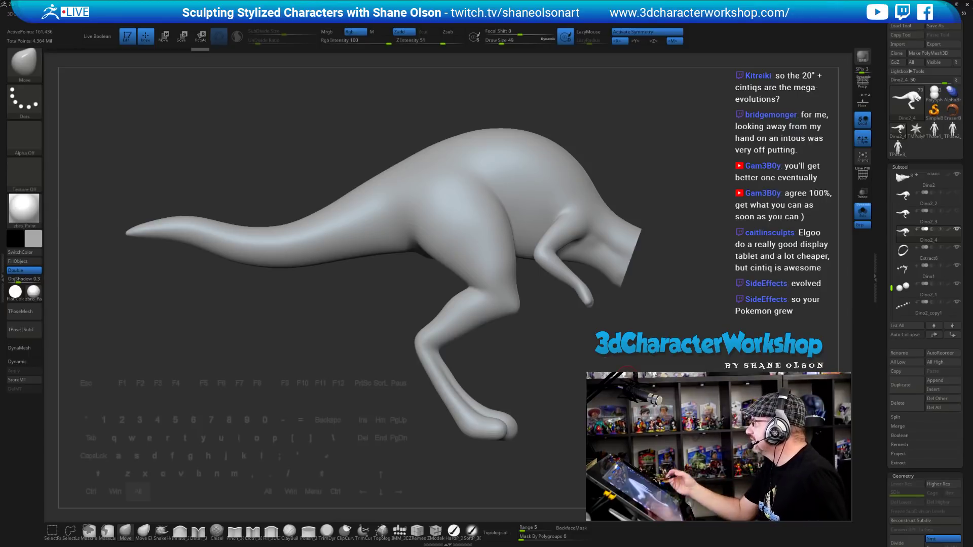
mouse_move(659, 314)
alt+mouse_down()
mouse_move(560, 320)
mouse_move(619, 311)
alt+mouse_up()
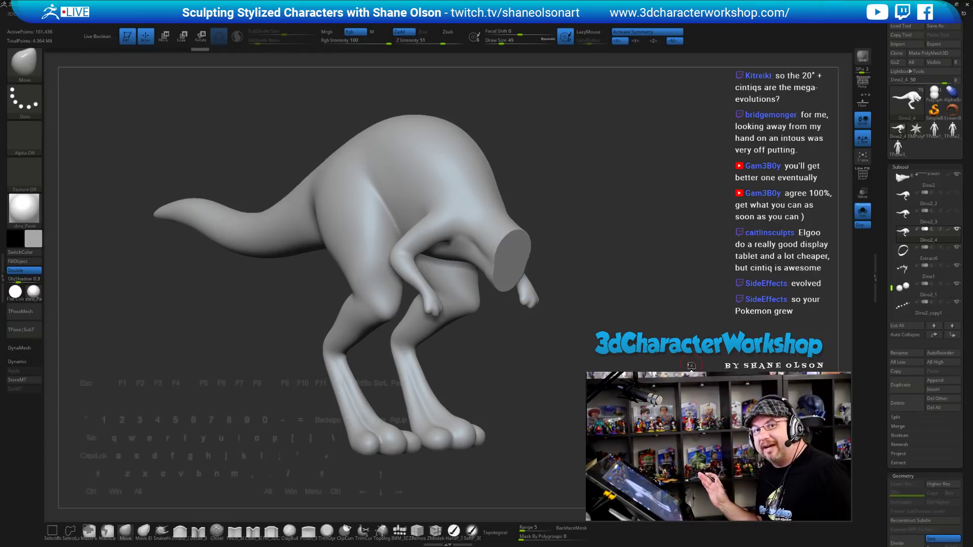
drag(659, 373, 532, 363)
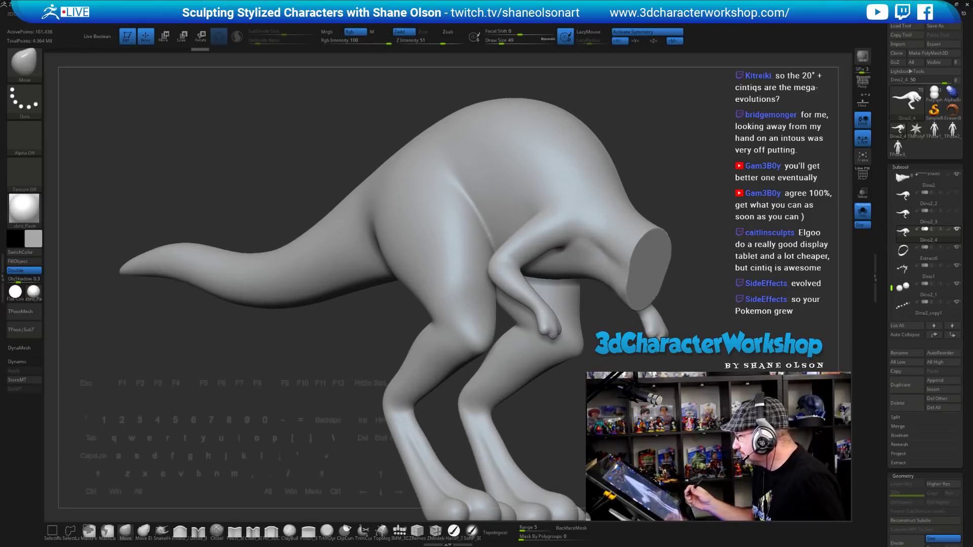
Show the Spotlight reference images, move the dinosaur-rider sketch up and delete the desert painting.
key(alt+Tab)
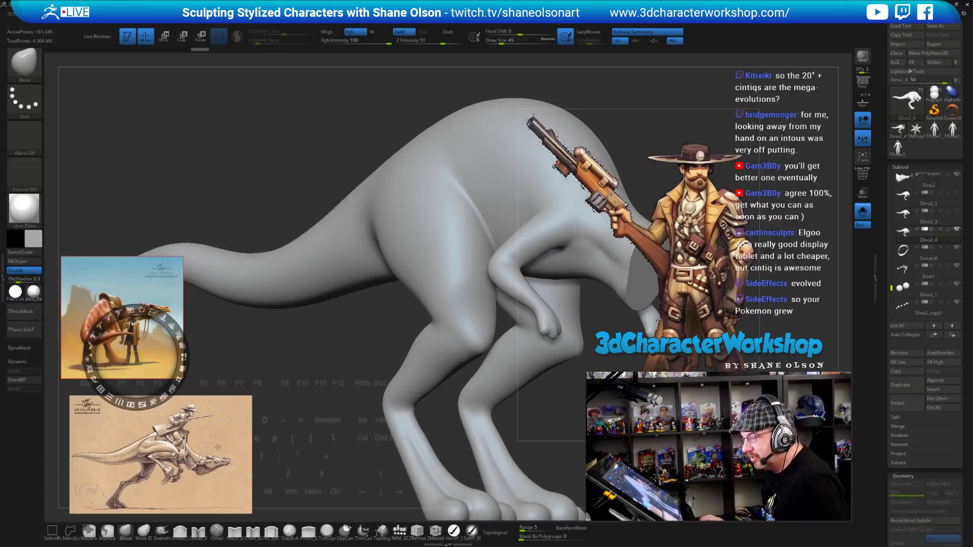
click(191, 449)
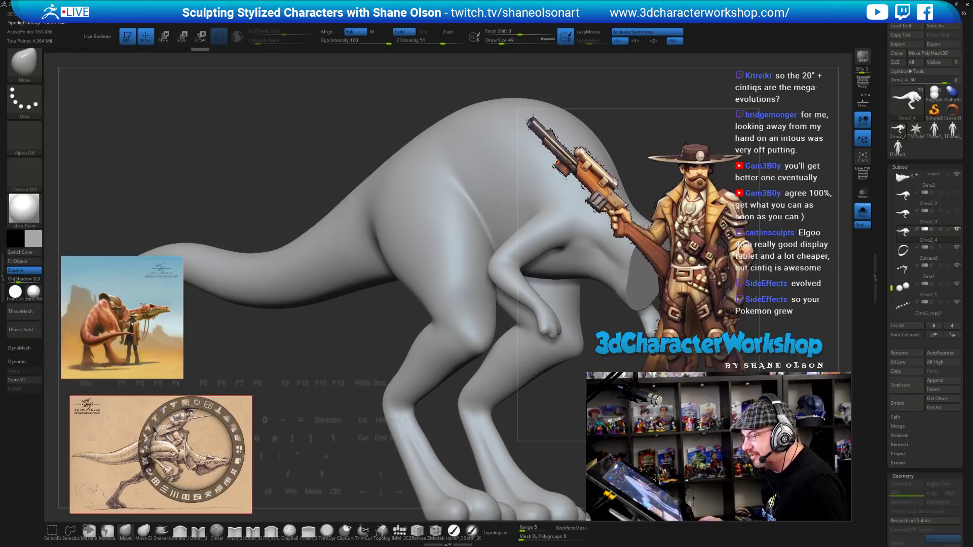
drag(202, 427, 205, 334)
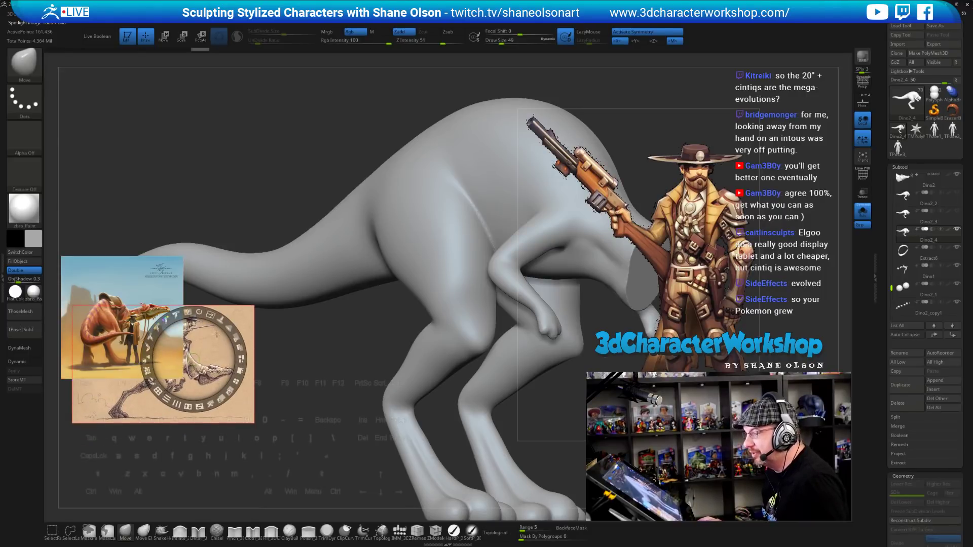
click(143, 269)
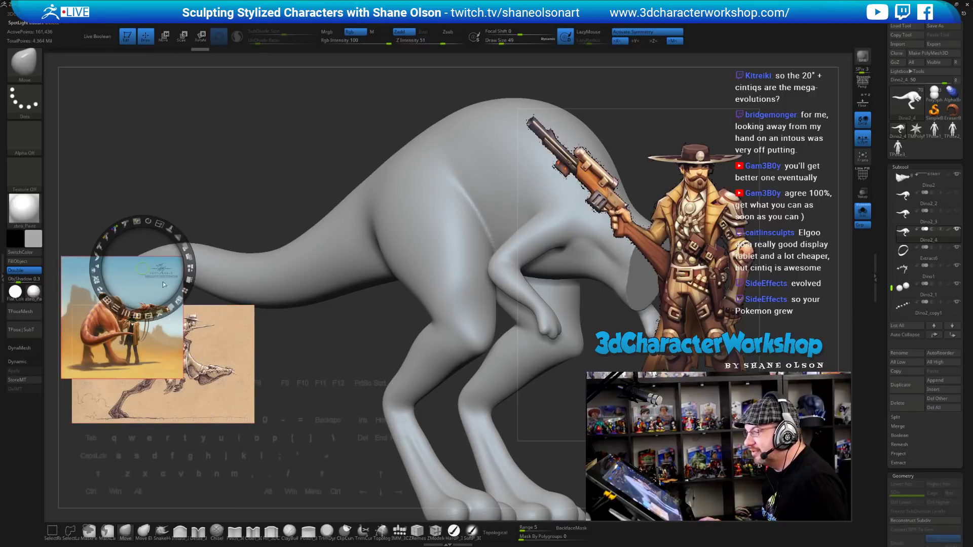
click(161, 311)
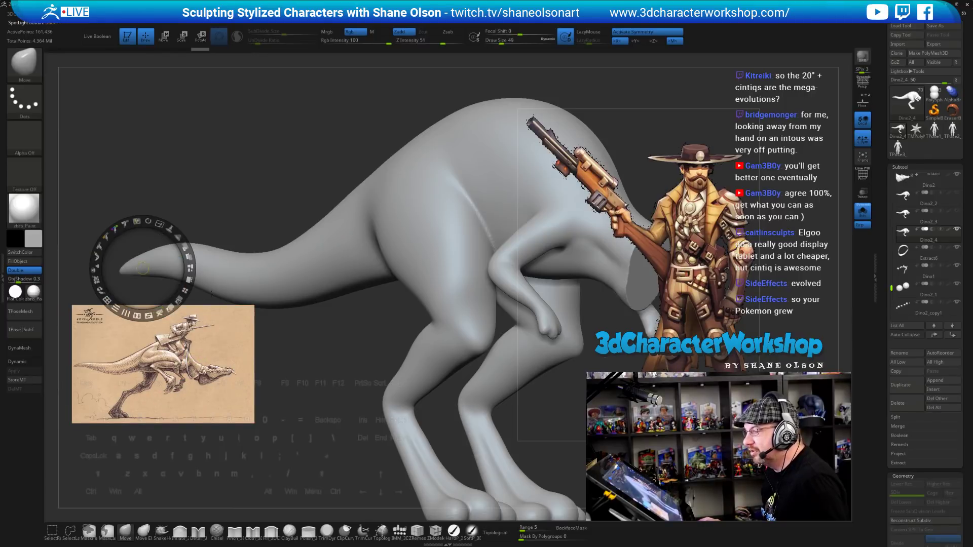
Enlarge the dinosaur-rider sketch beside the model and delete the cowboy-with-rifle reference image.
click(176, 309)
mouse_move(192, 306)
mouse_down()
mouse_move(222, 344)
mouse_move(188, 179)
mouse_move(148, 172)
mouse_move(146, 145)
mouse_move(173, 178)
mouse_up()
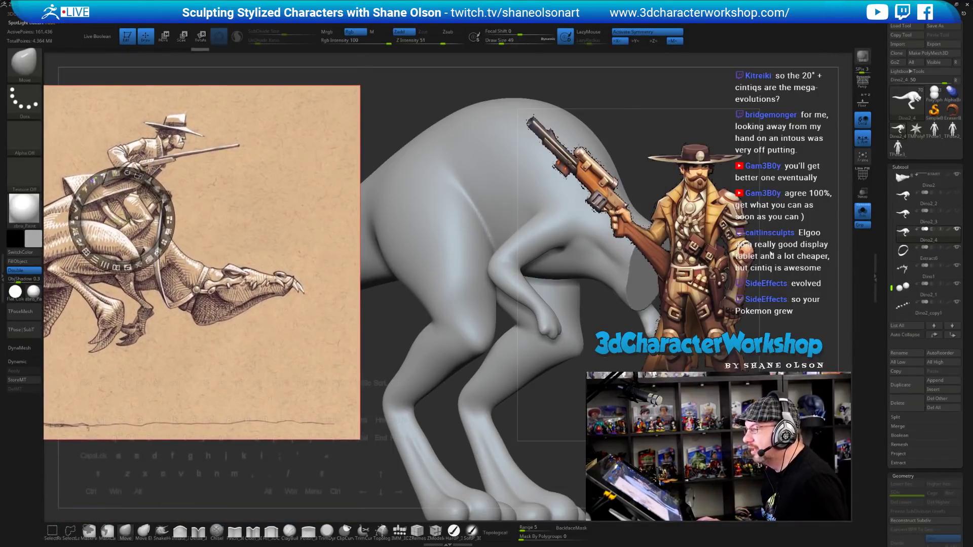
click(668, 271)
click(688, 316)
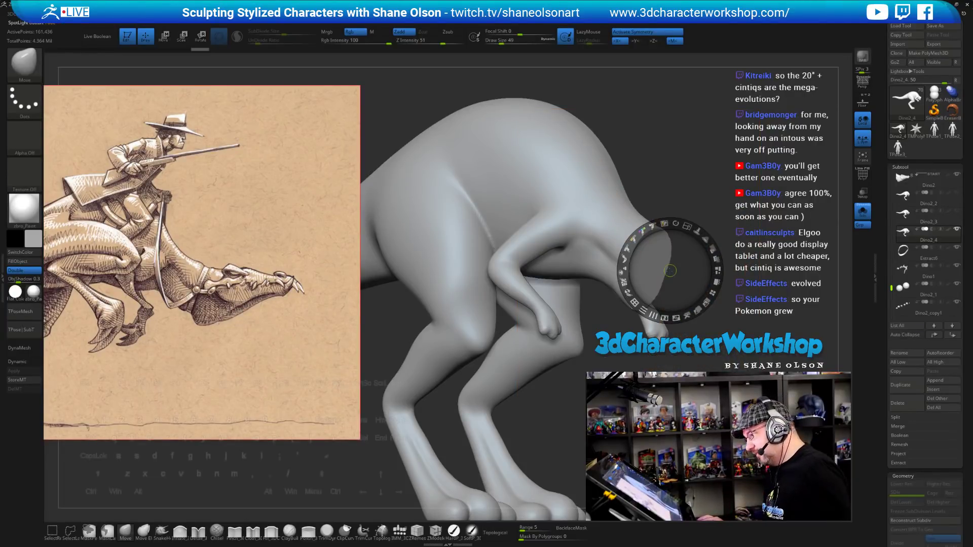
mouse_move(670, 271)
mouse_down()
mouse_move(362, 464)
mouse_move(228, 453)
mouse_up()
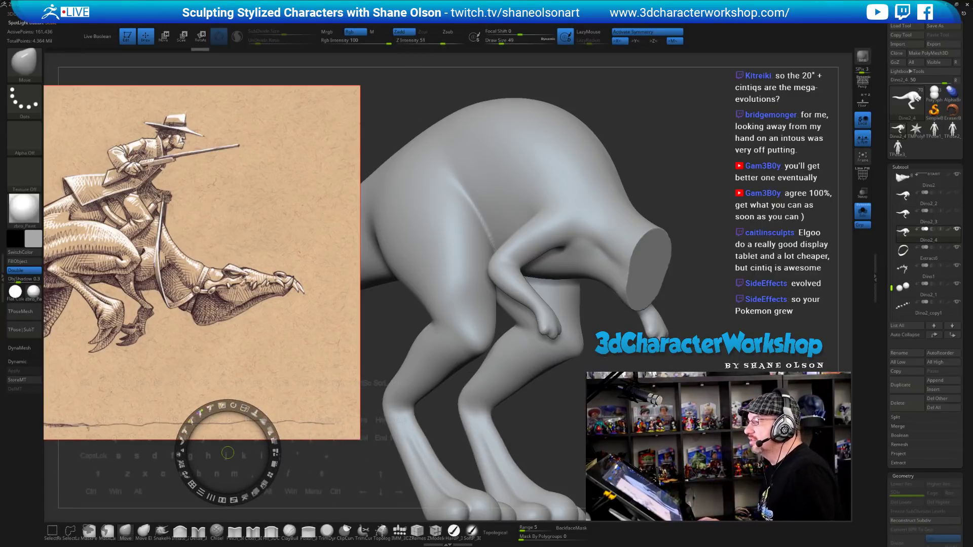
Close the Spotlight controls while keeping the dinosaur-rider sketch displayed beside the model, and return to sculpting mode.
click(391, 15)
click(406, 131)
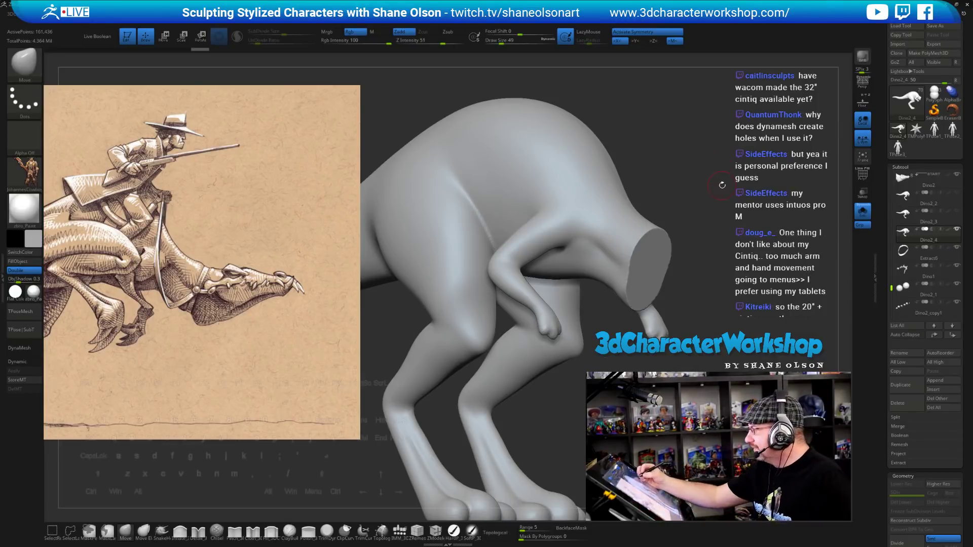
drag(723, 185, 723, 149)
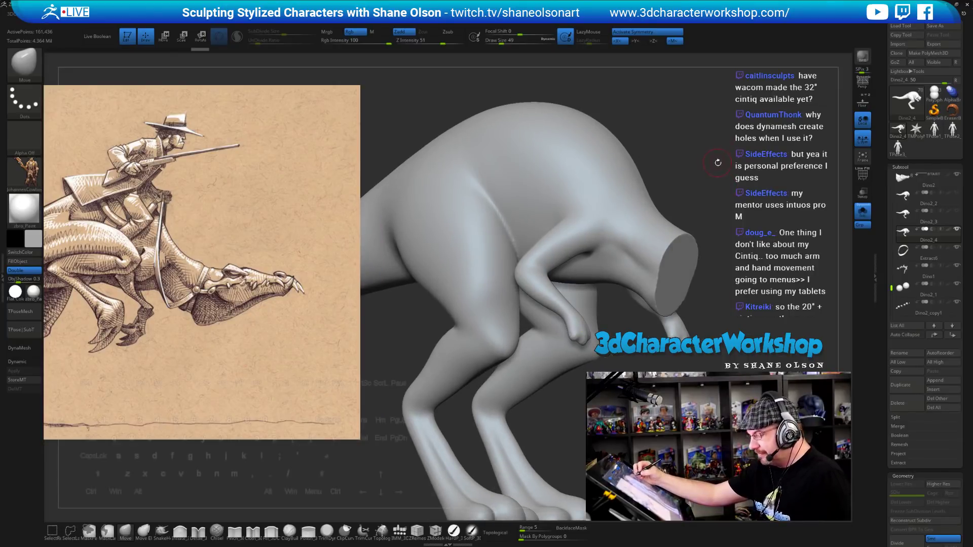
key(3)
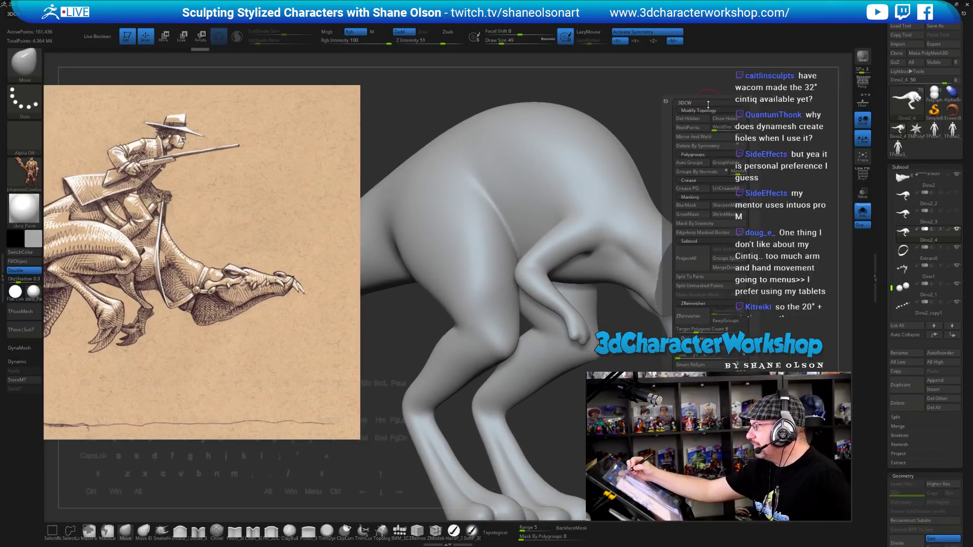
key(3)
key(3)
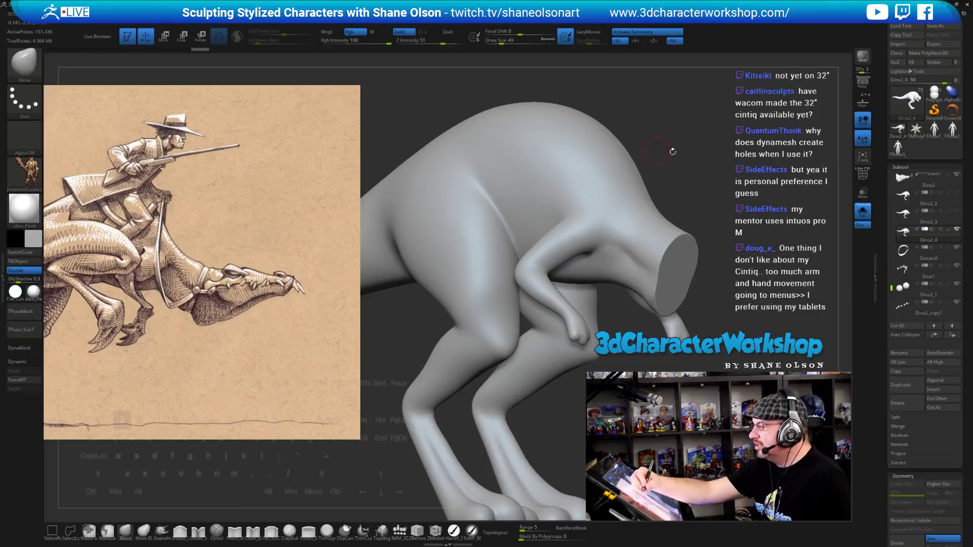
key(3)
key(3)
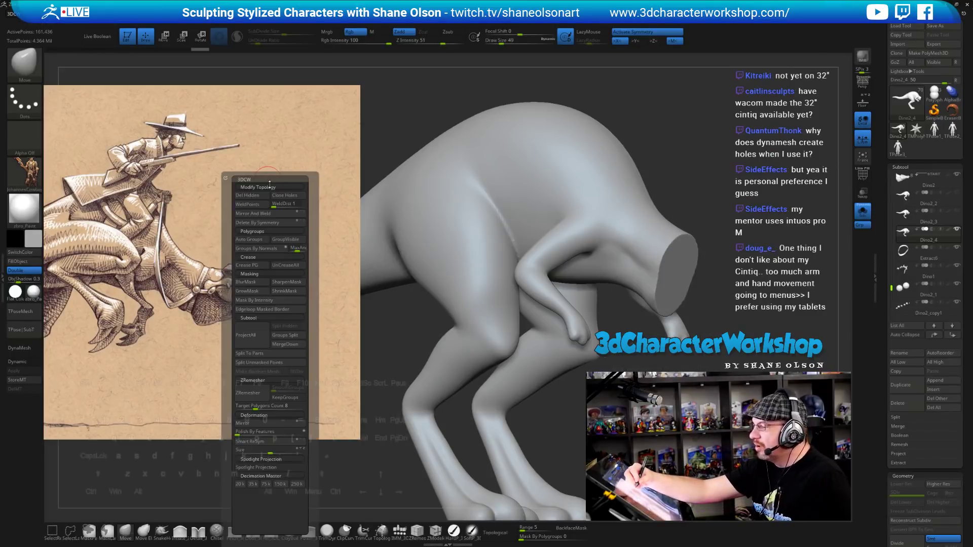
key(3)
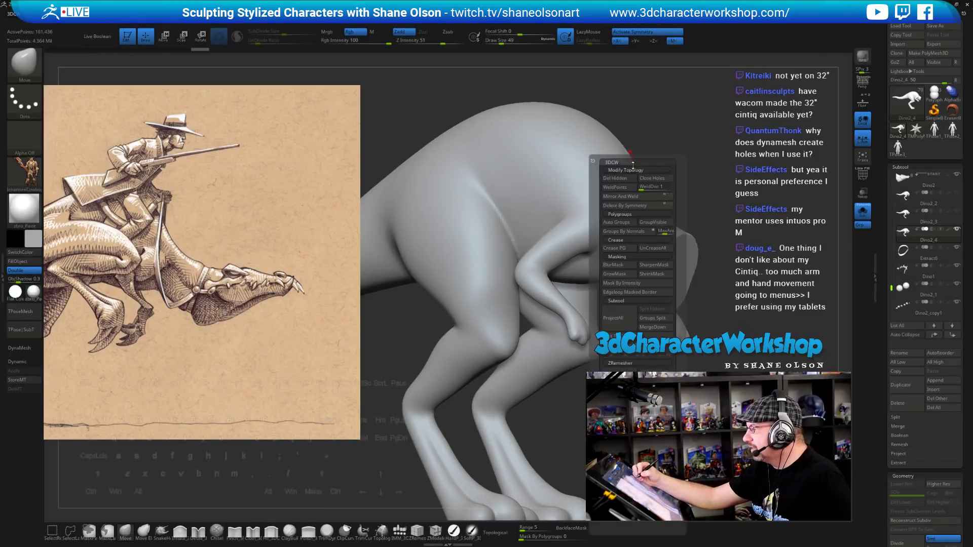
key(3)
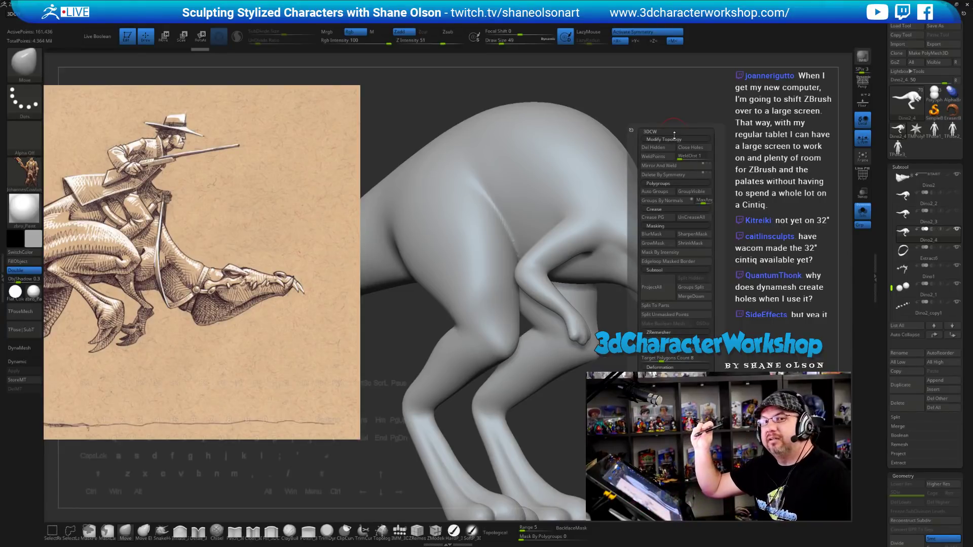
key(3)
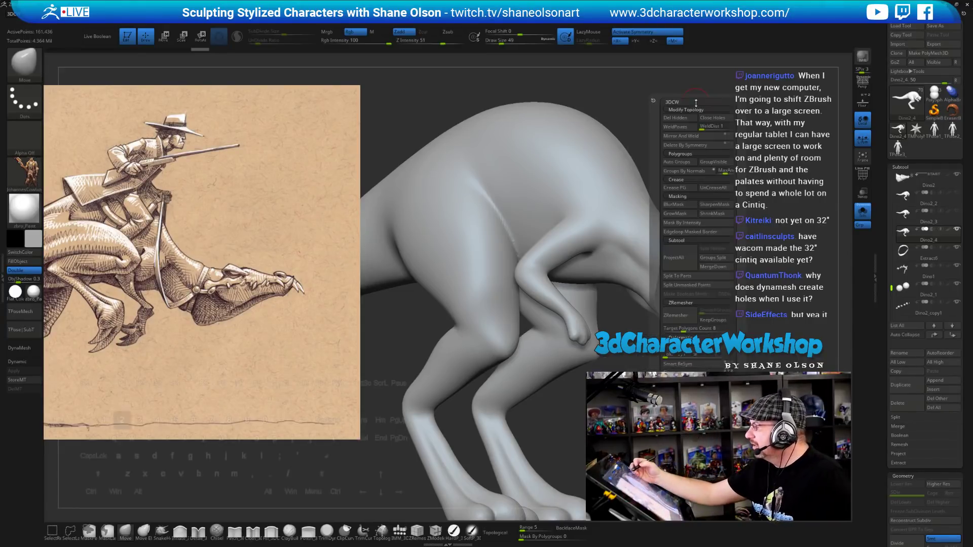
key(2)
key(2)
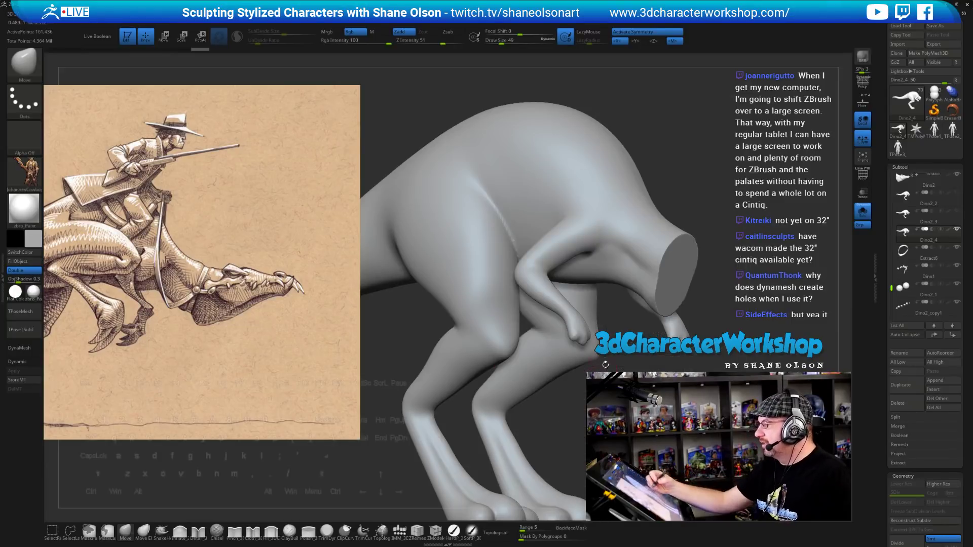
key(2)
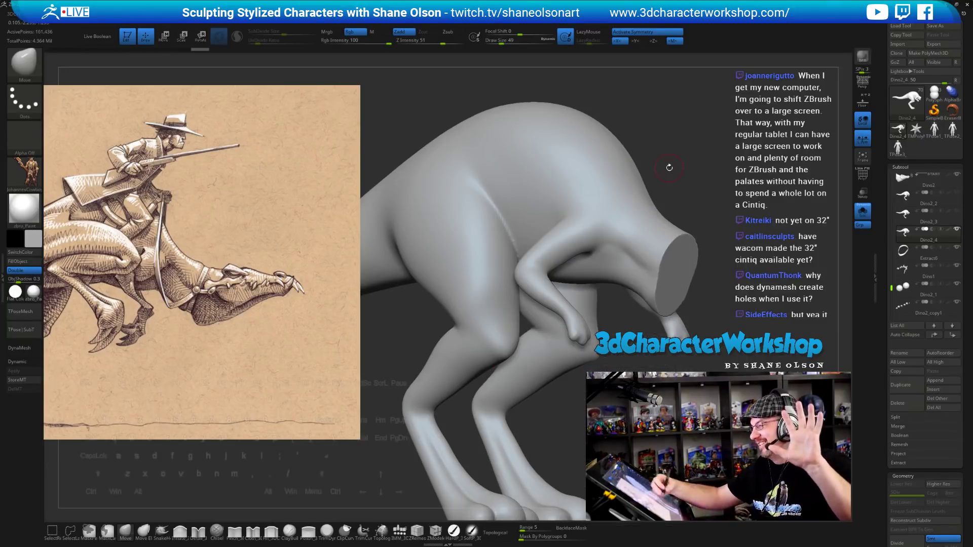
Turn off Solo mode to display the head together with the body, and save the project.
drag(688, 212, 694, 213)
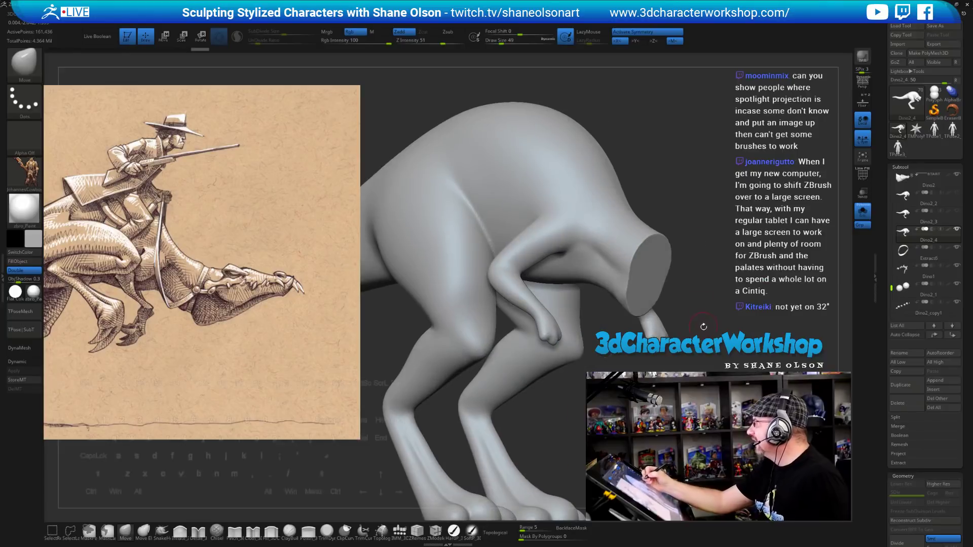
alt+drag(703, 327, 765, 337)
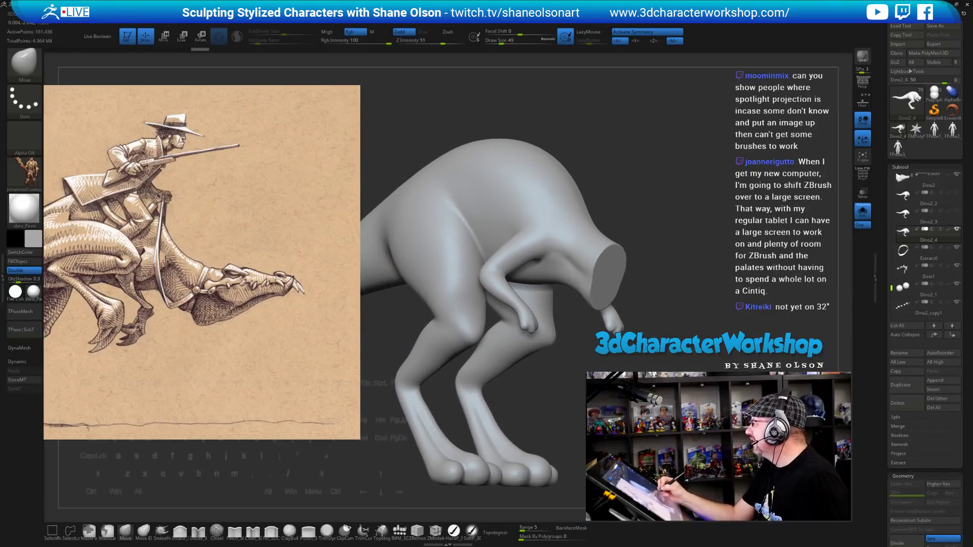
mouse_move(700, 324)
mouse_down()
mouse_move(718, 324)
mouse_move(646, 326)
mouse_move(710, 324)
mouse_up()
alt+drag(710, 324, 755, 284)
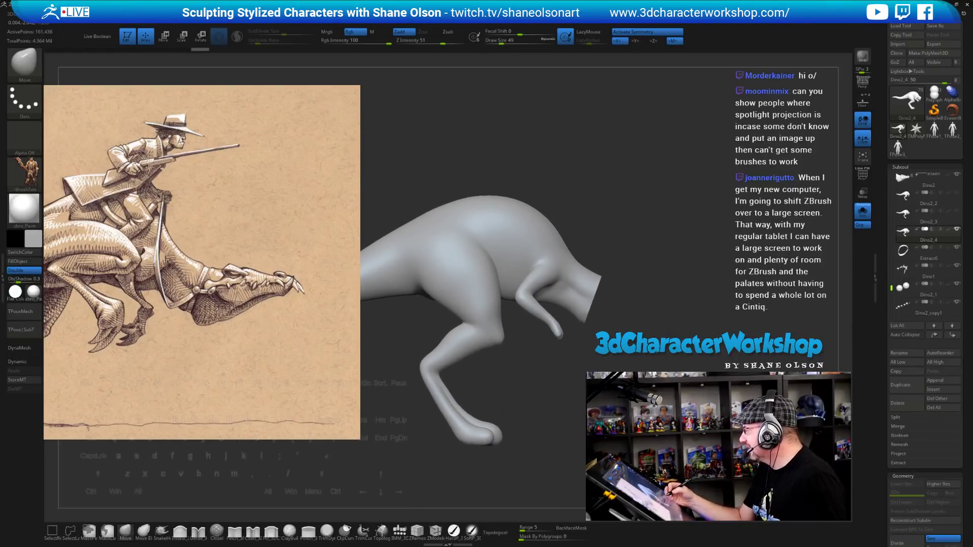
click(864, 213)
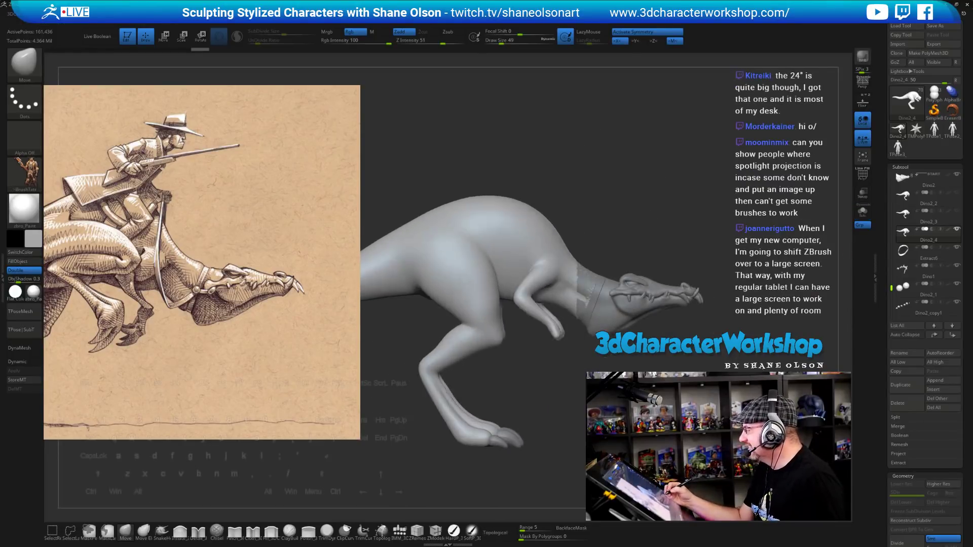
alt+drag(740, 325, 781, 321)
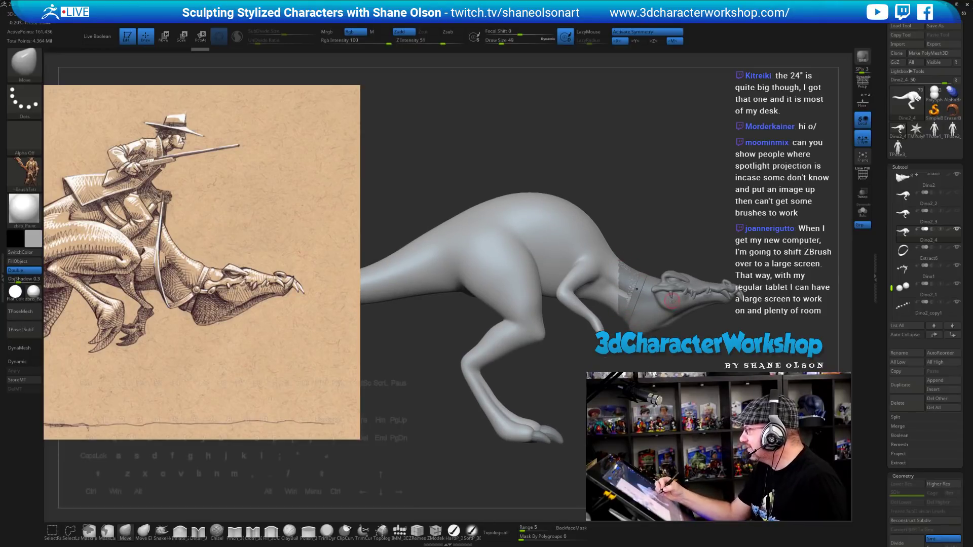
alt+drag(666, 370, 711, 269)
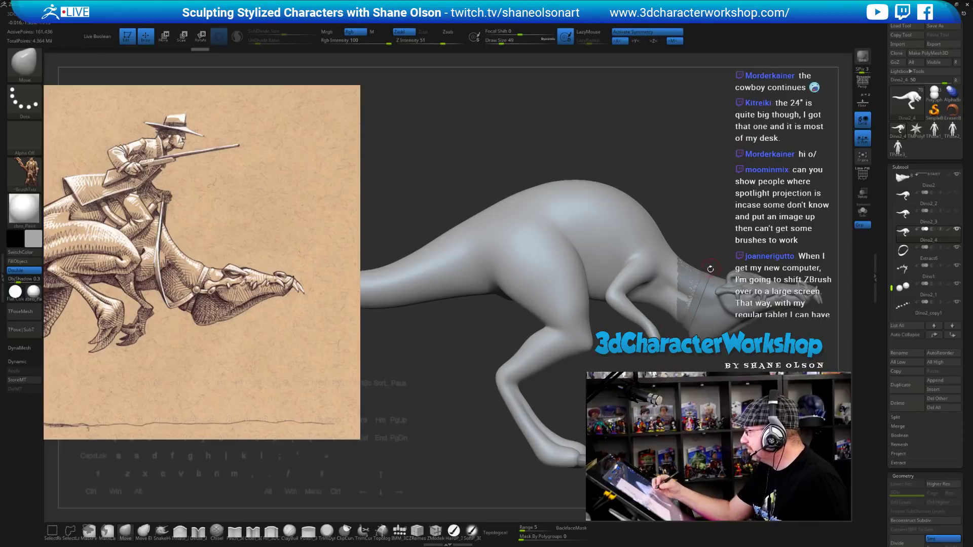
drag(672, 368, 624, 322)
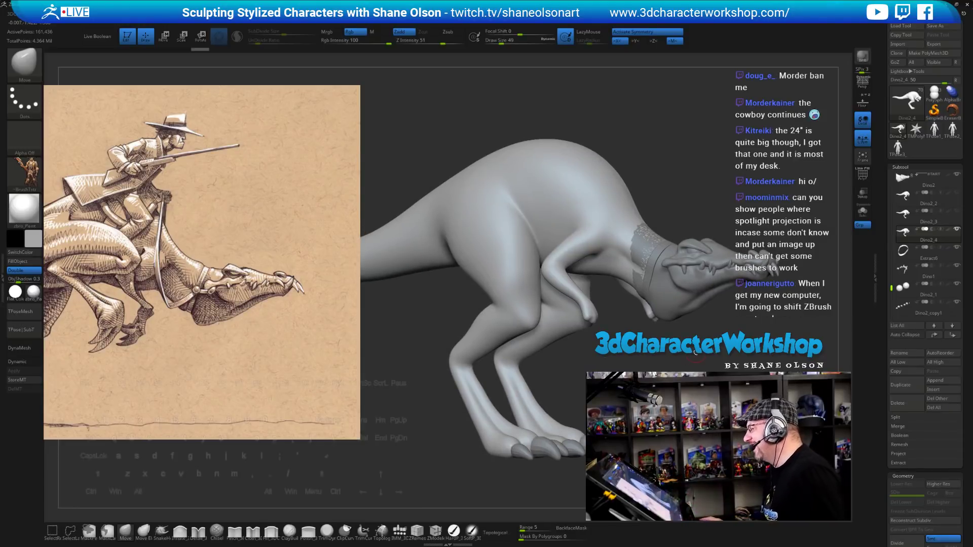
drag(624, 323, 612, 297)
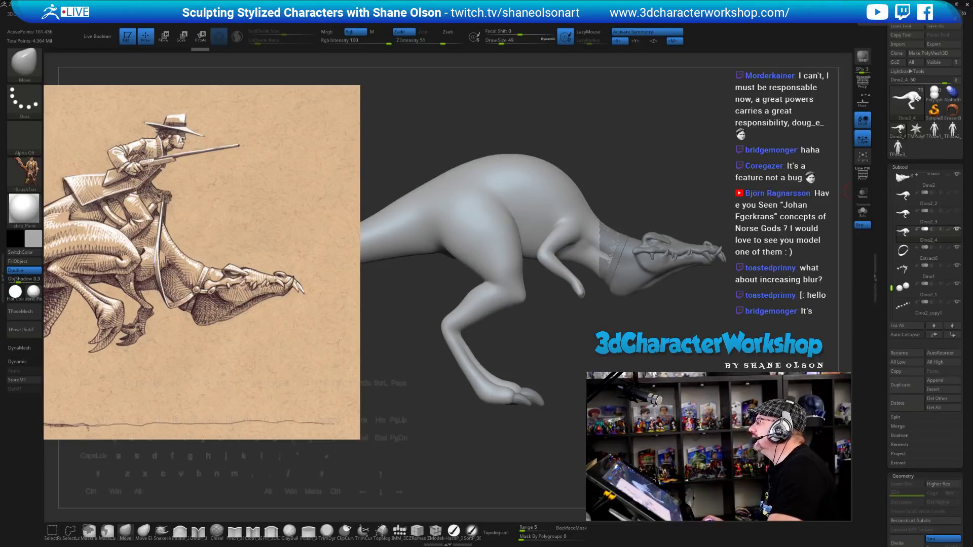
key(ctrl+s)
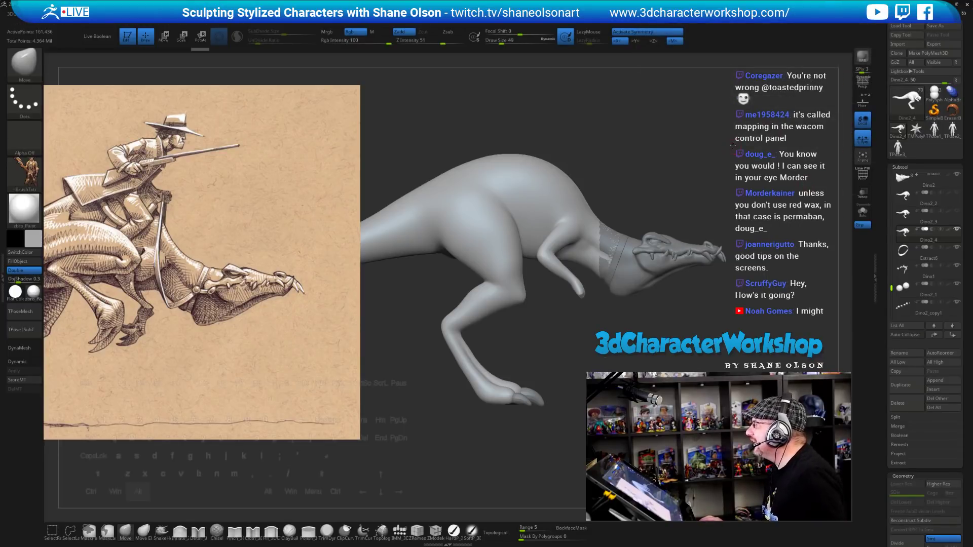
drag(734, 146, 735, 136)
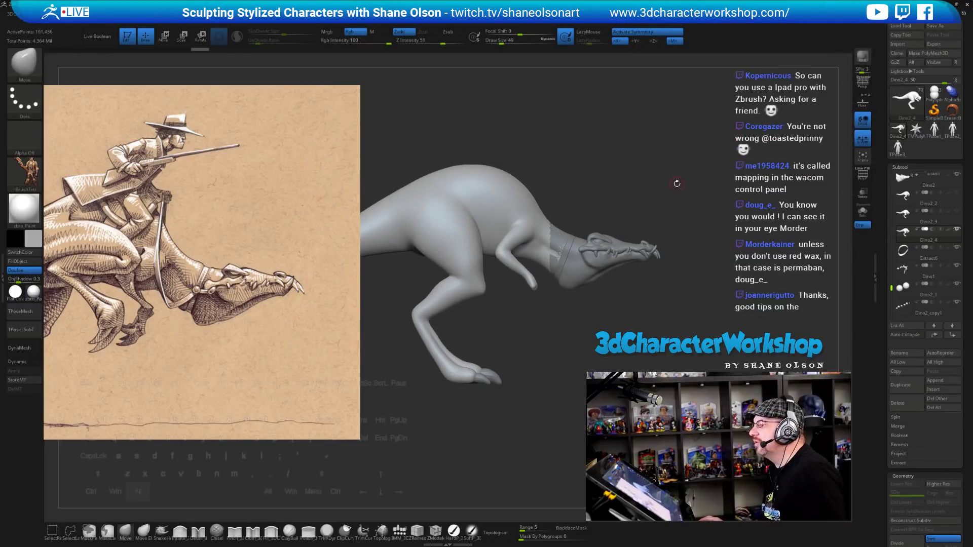
alt+drag(676, 183, 735, 185)
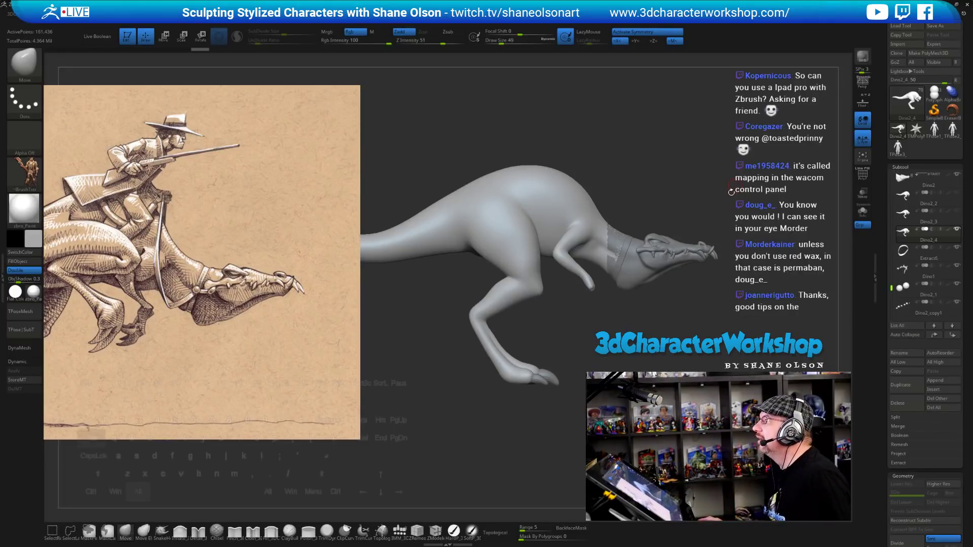
key(alt+Tab)
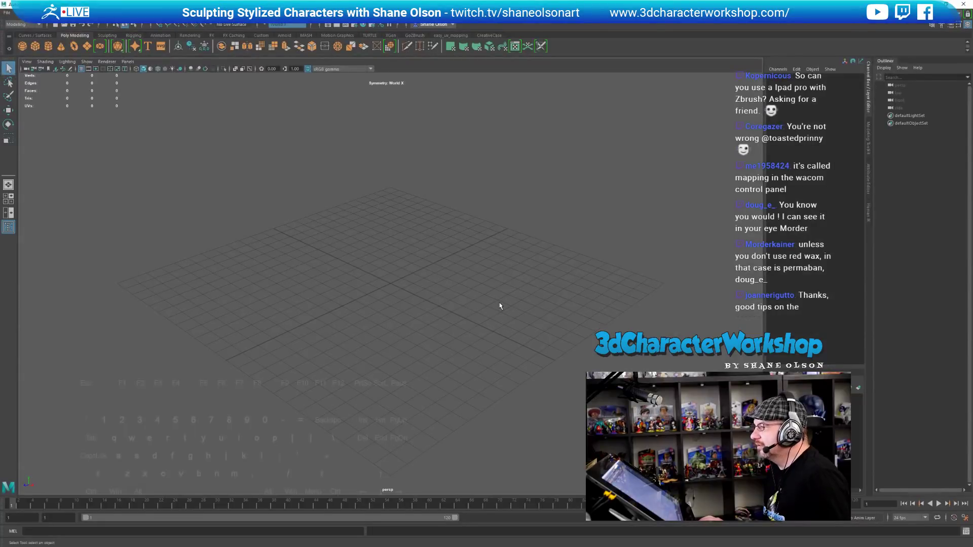
key(alt+Tab)
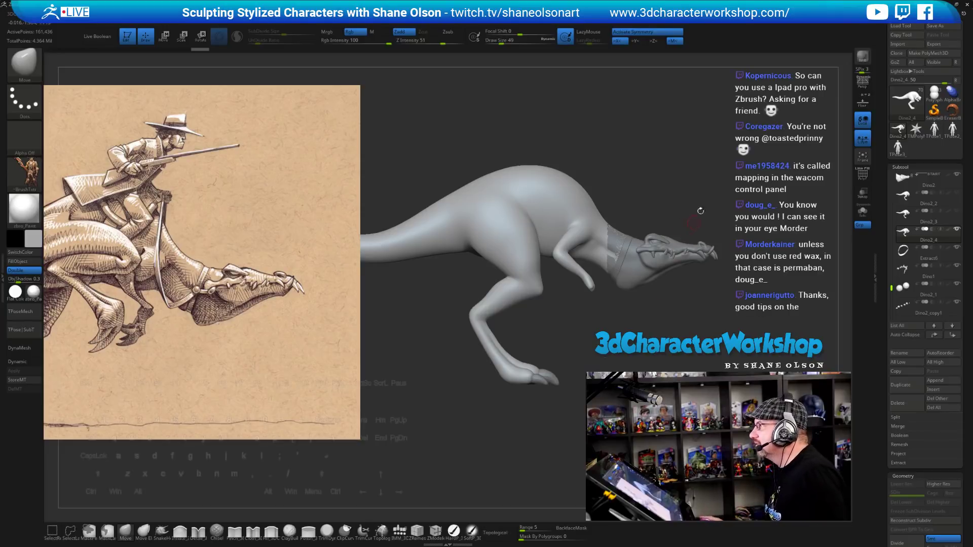
Inspect how the dinosaur's head meets the neck and body from the three-quarter front and side.
mouse_move(718, 163)
mouse_down()
mouse_move(710, 164)
mouse_move(727, 170)
mouse_move(726, 163)
mouse_up()
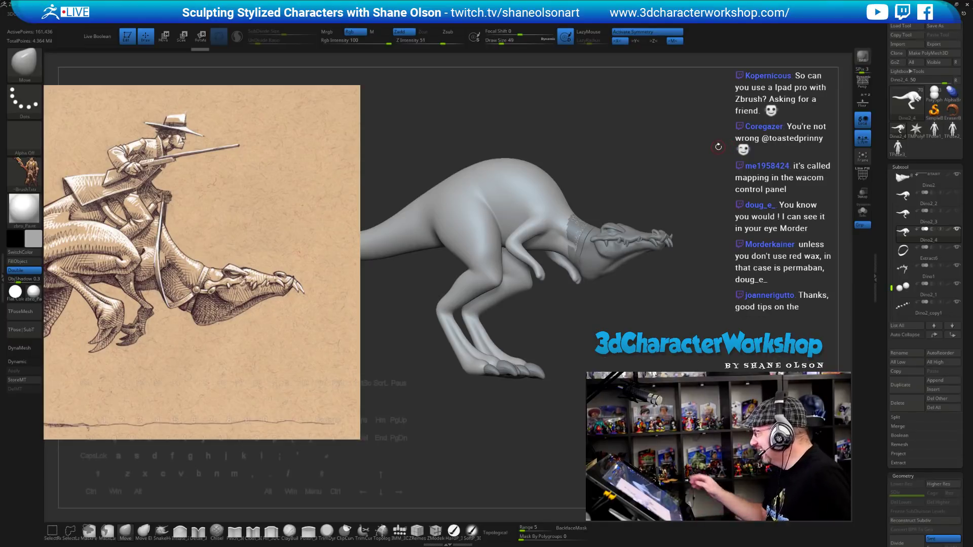
drag(719, 147, 608, 368)
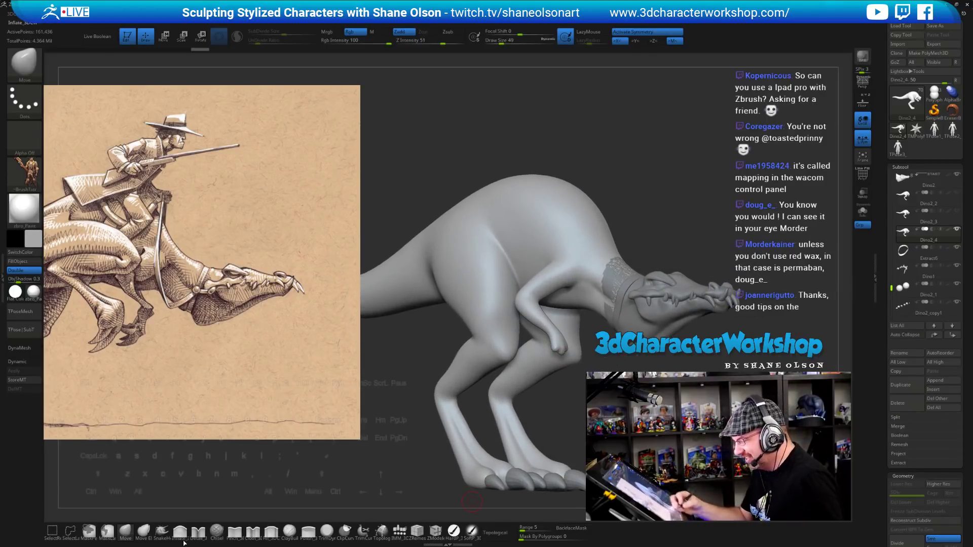
mouse_move(431, 430)
alt+mouse_down()
mouse_move(479, 420)
mouse_move(482, 459)
mouse_move(433, 450)
mouse_move(446, 446)
mouse_move(442, 458)
mouse_move(487, 426)
mouse_move(507, 385)
alt+mouse_up()
drag(525, 311, 481, 352)
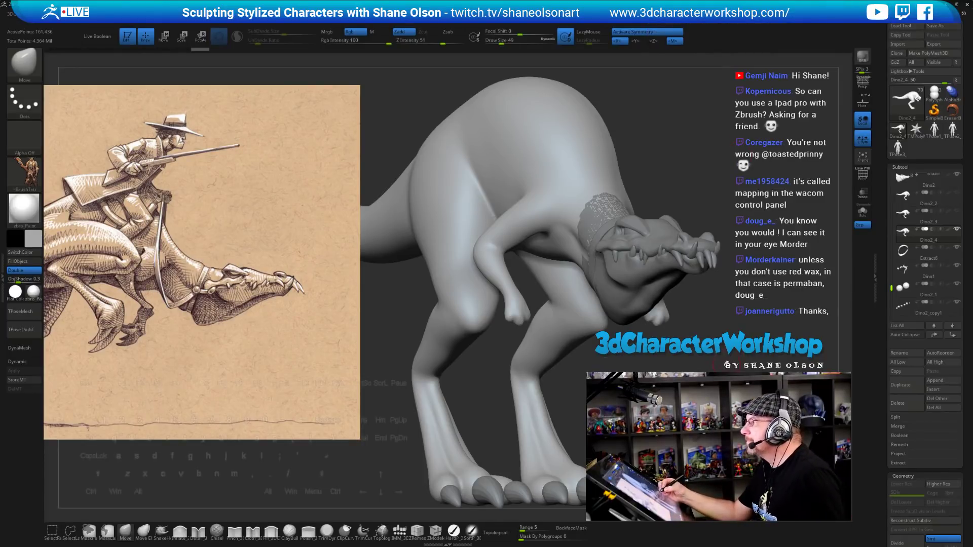
drag(707, 366, 740, 260)
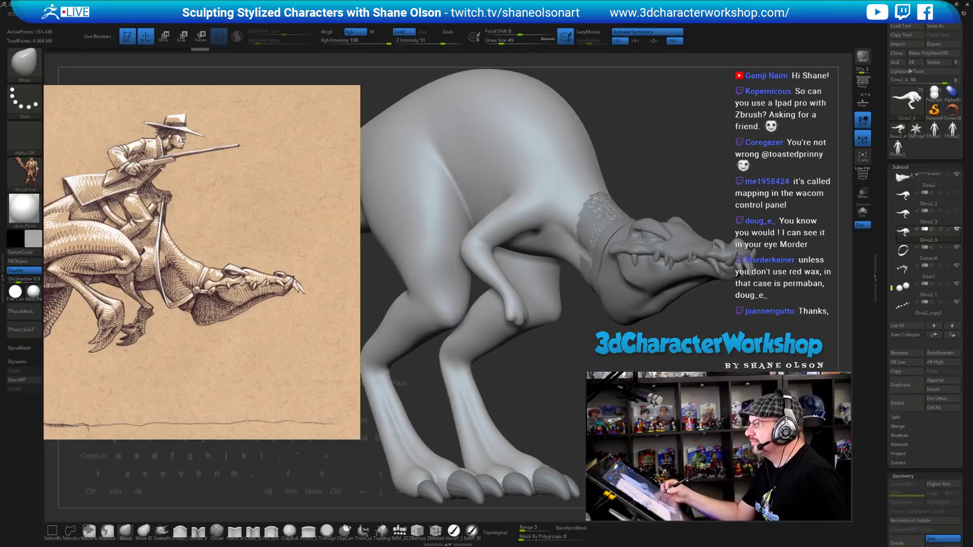
drag(710, 367, 742, 364)
alt+drag(709, 401, 695, 279)
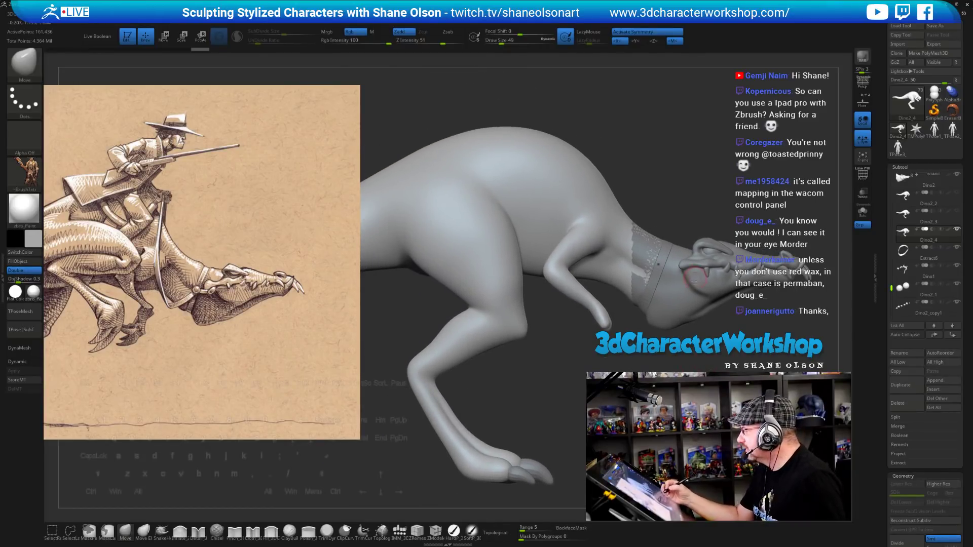
Slice the dinosaur head subtool across the neck at the strap, and isolate it with its polygroups displayed.
alt+click(679, 290)
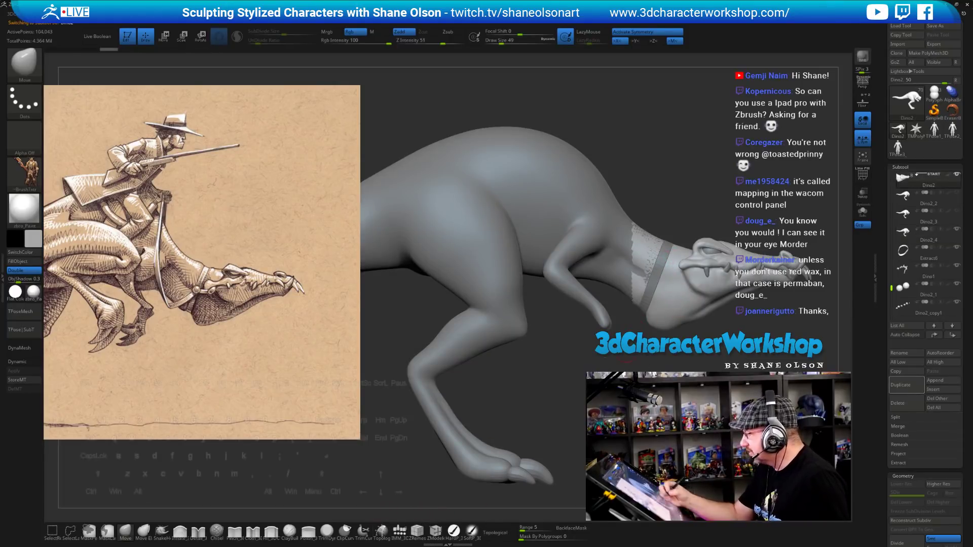
ctrl+shift+drag(623, 368, 689, 183)
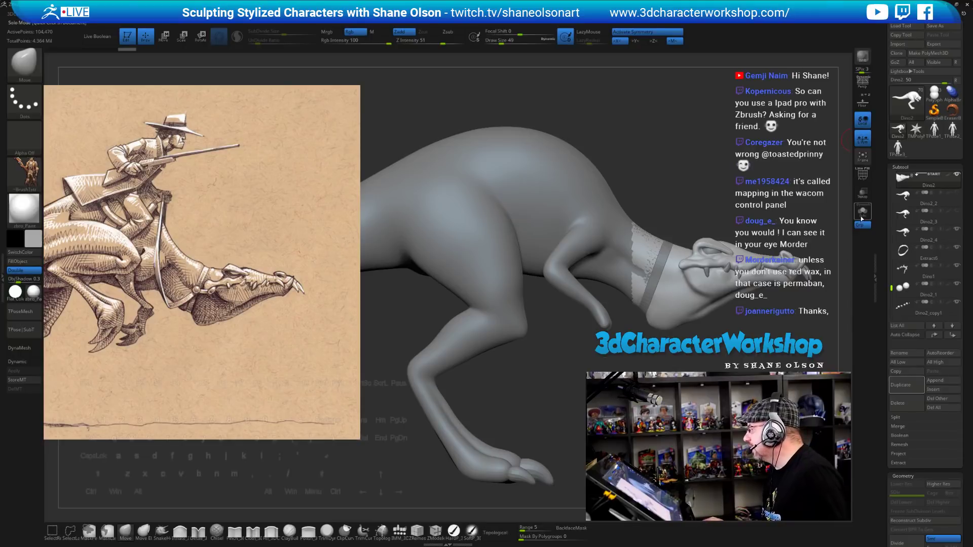
ctrl+shift+click(652, 250)
key(shift+f)
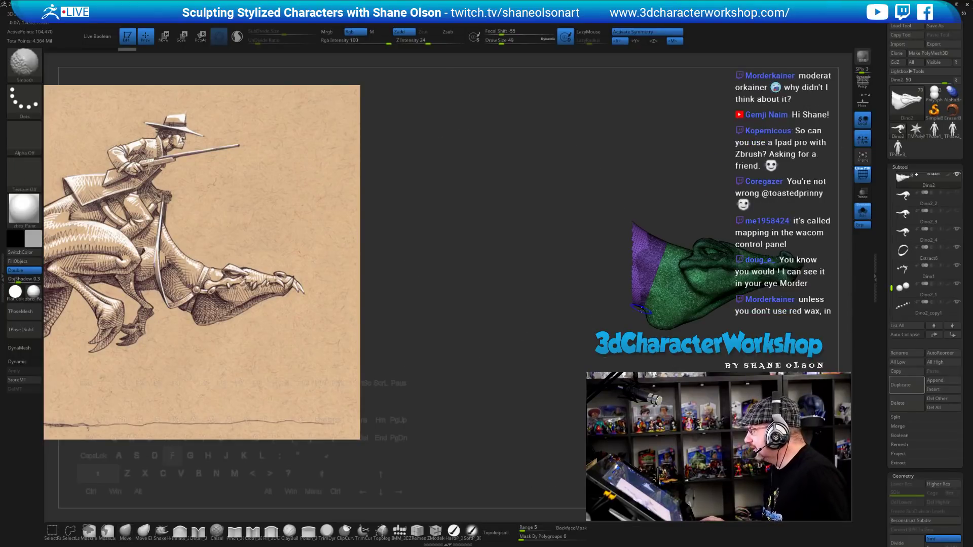
Hide the head mesh's neck-stub polygroup behind the slice and delete the hidden geometry.
alt+drag(716, 154, 553, 335)
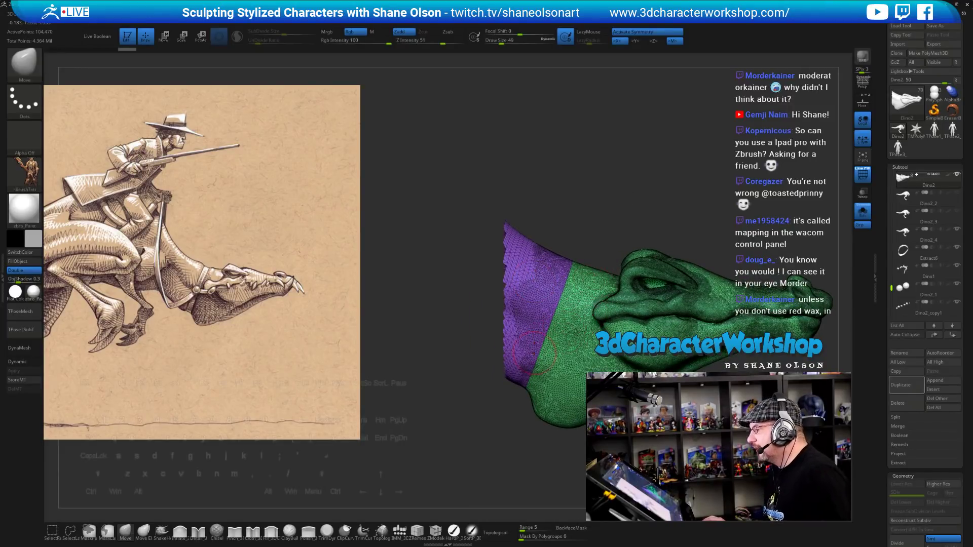
ctrl+shift+click(577, 307)
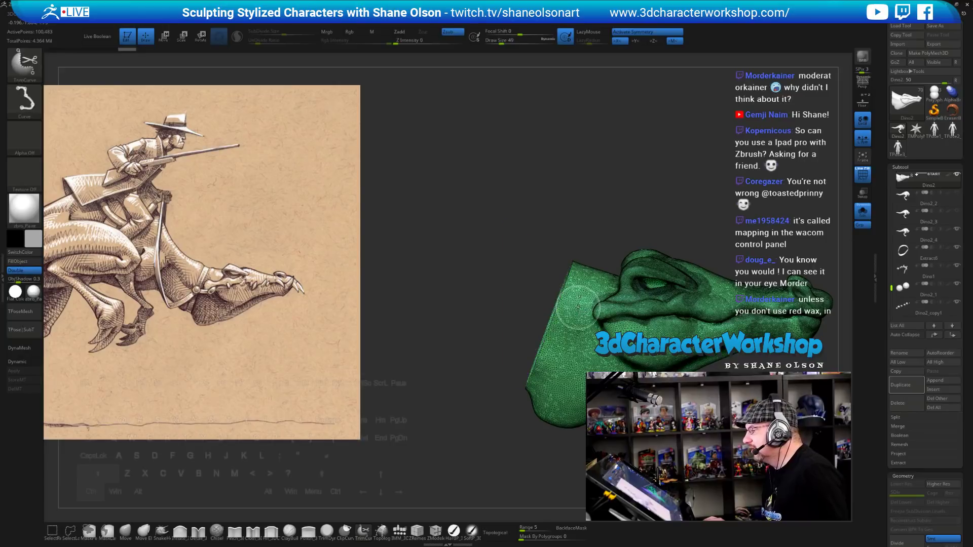
mouse_move(613, 169)
mouse_down()
mouse_move(634, 170)
mouse_move(624, 172)
mouse_up()
key(2)
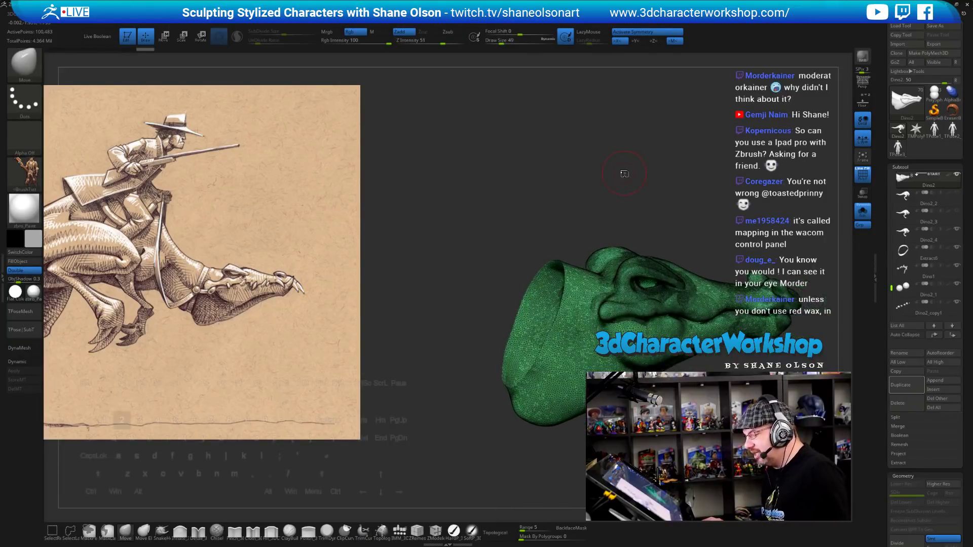
click(605, 188)
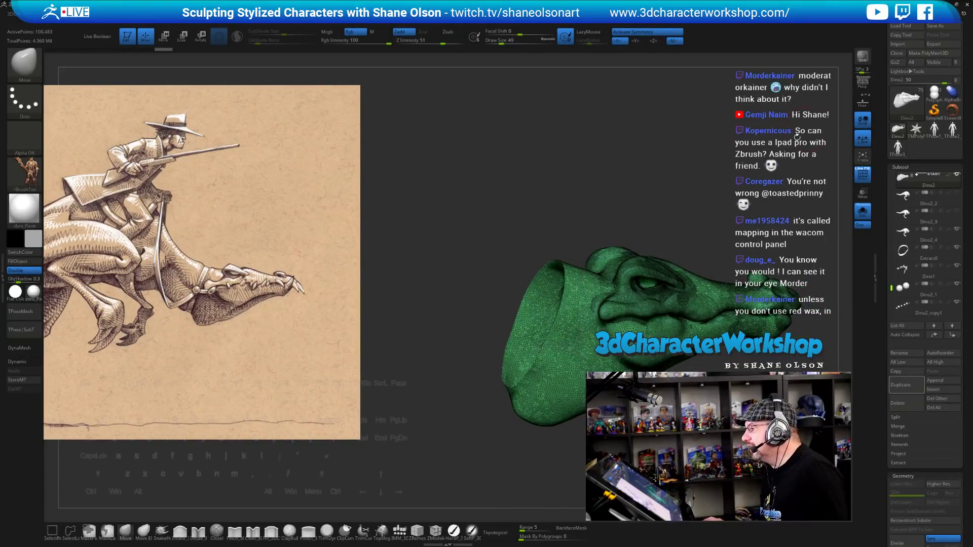
Close the open neck hole on the dinosaur head mesh, and display the full body with polyframe and Solo mode off.
key(2)
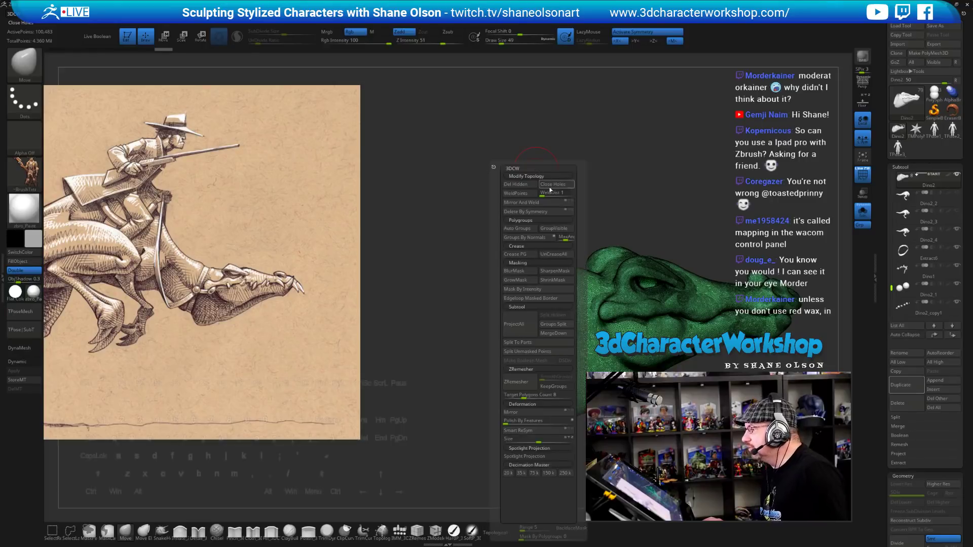
click(550, 186)
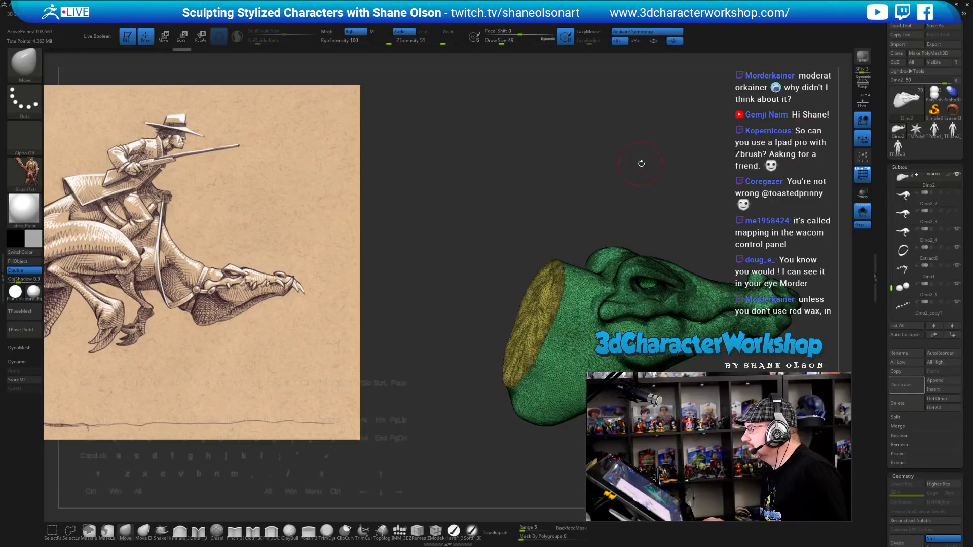
drag(646, 159, 714, 168)
key(shift+f)
click(863, 212)
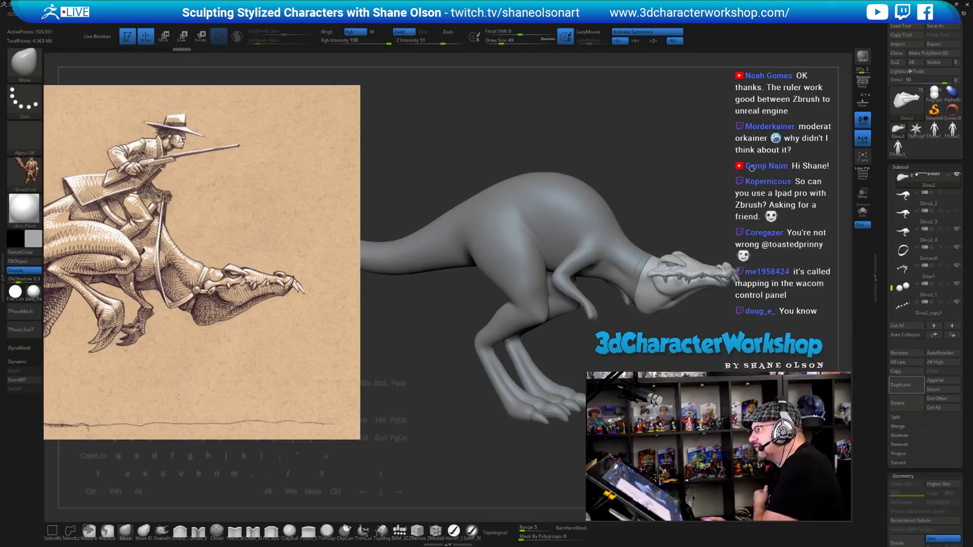
drag(752, 168, 750, 168)
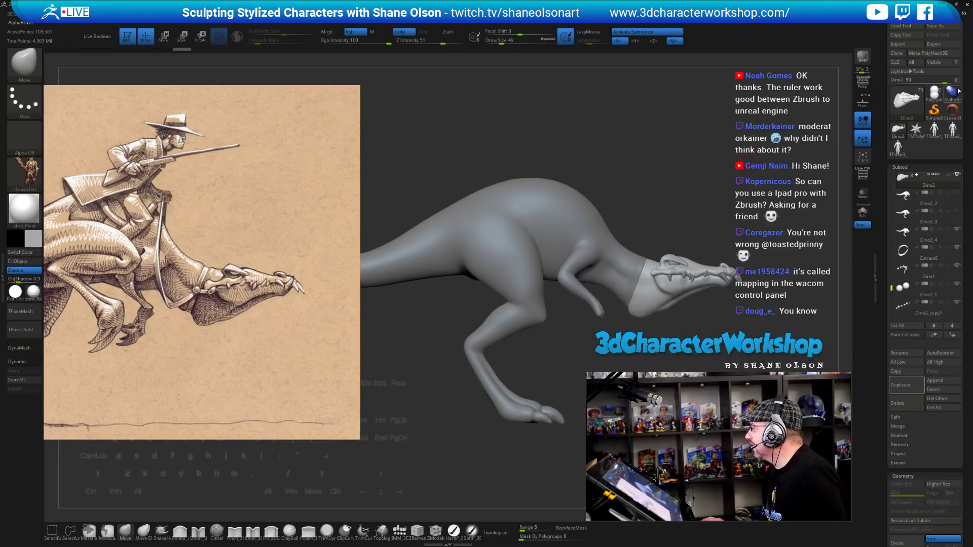
Switch to the PolySphere tool and make its SO_20CM_Ruler subtool active, framed from the front.
click(934, 94)
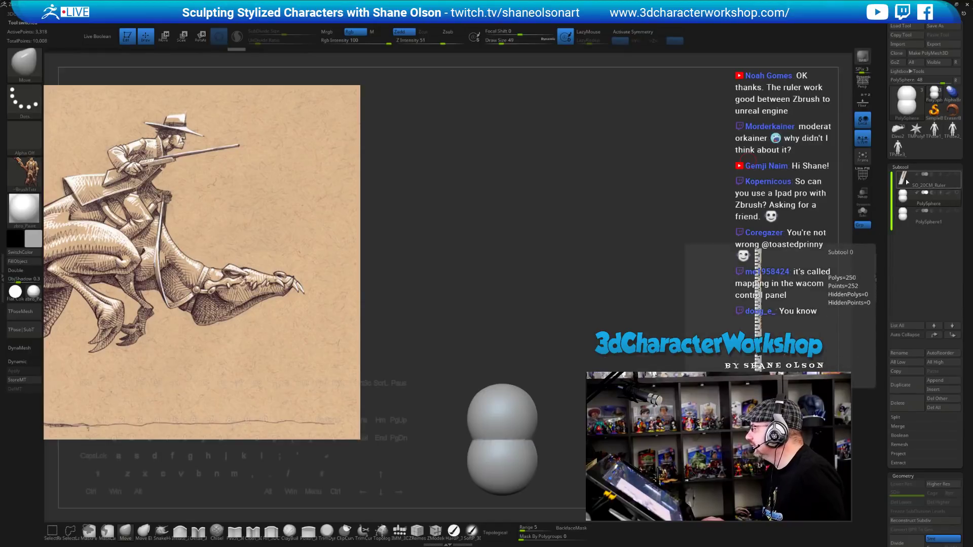
click(907, 183)
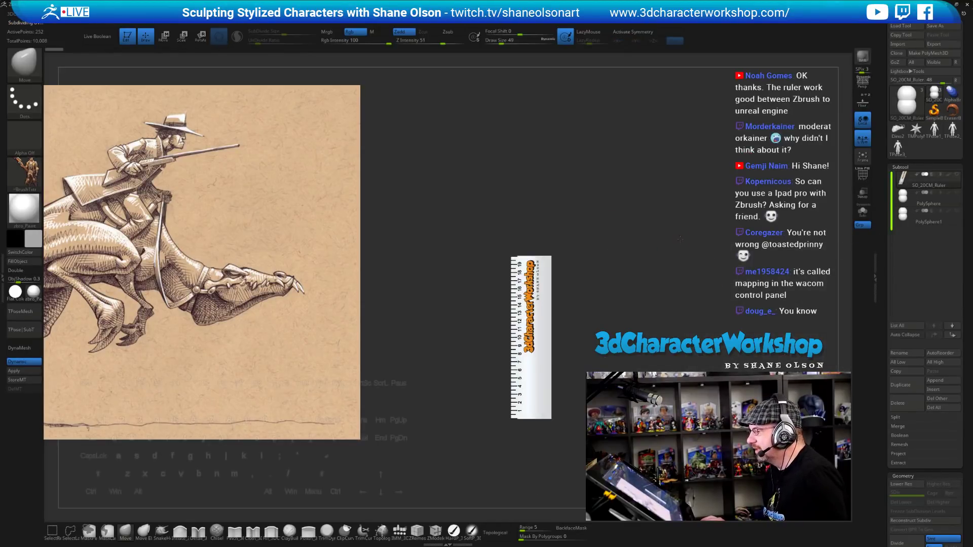
drag(680, 238, 632, 245)
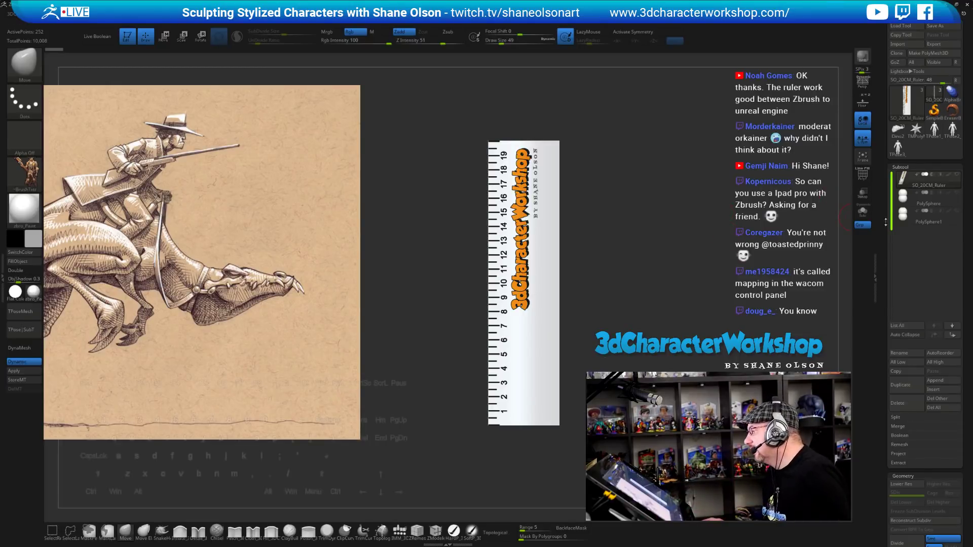
mouse_move(711, 254)
alt+mouse_down()
mouse_move(677, 245)
mouse_move(683, 252)
alt+mouse_up()
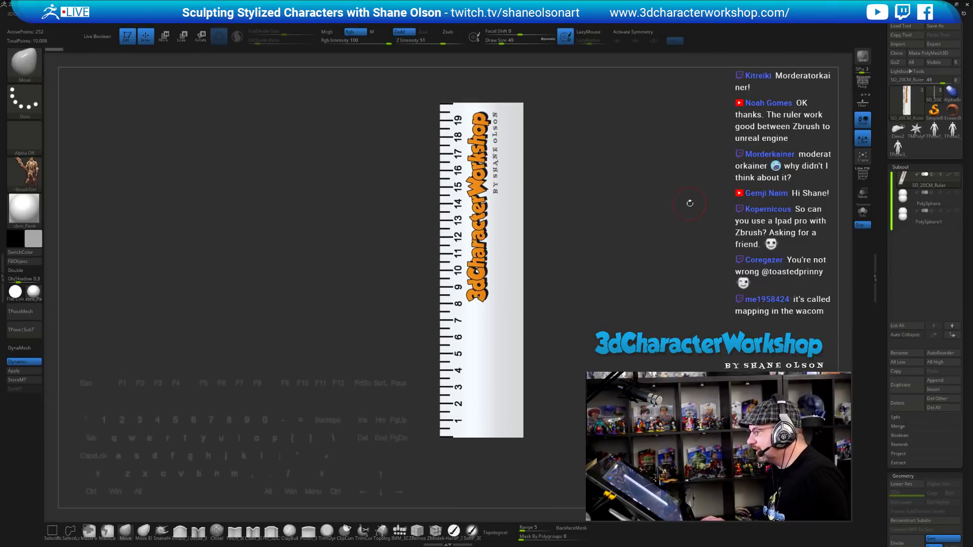
Show the floor grid and examine the 20 cm ruler's height against it from the front.
key(shift+p)
drag(685, 241, 535, 322)
shift+drag(472, 136, 390, 356)
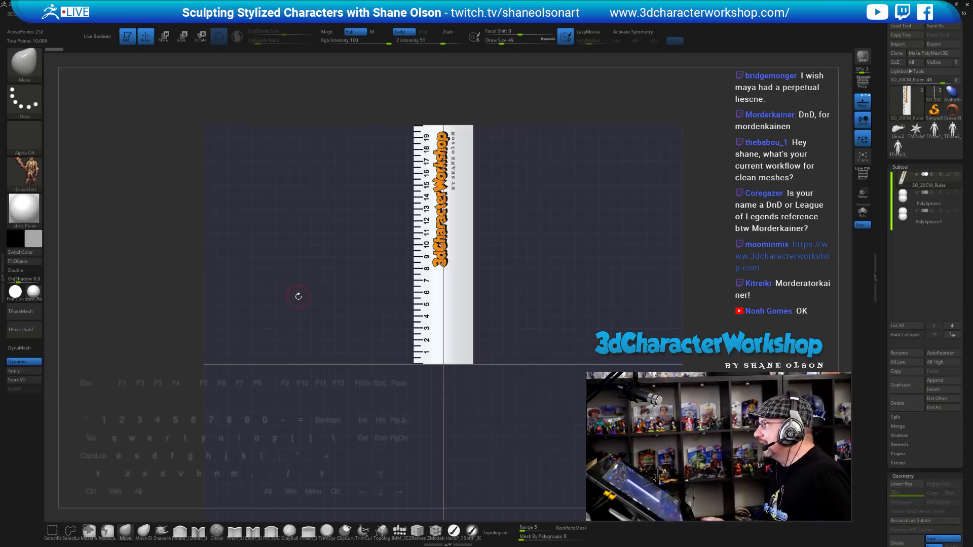
drag(699, 298, 580, 279)
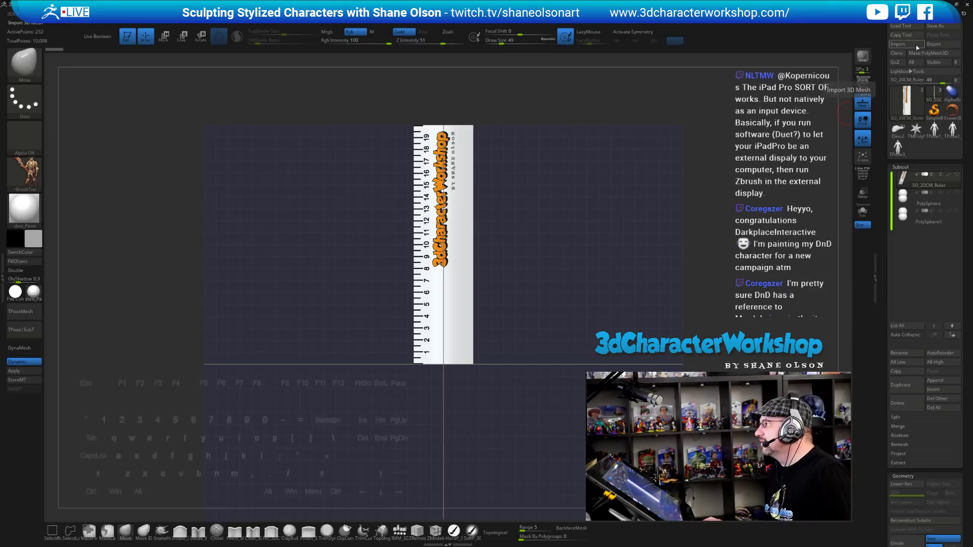
Review the export options of the FBX ExportImport plugin, and close them again.
click(3, 198)
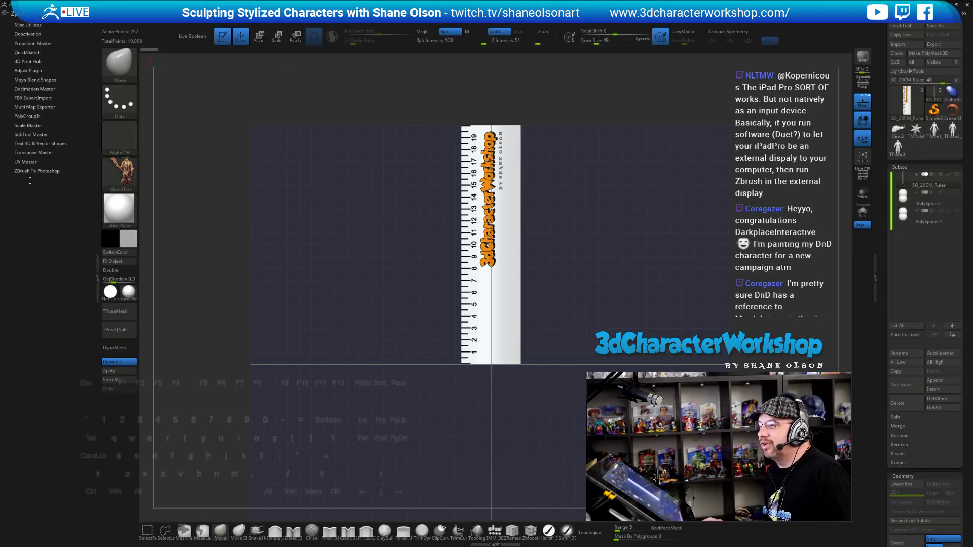
click(560, 24)
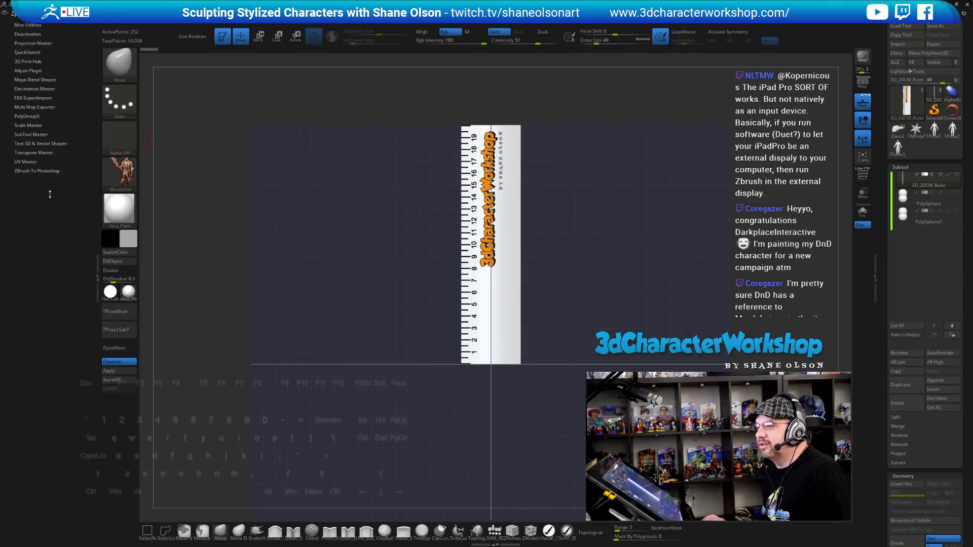
click(40, 98)
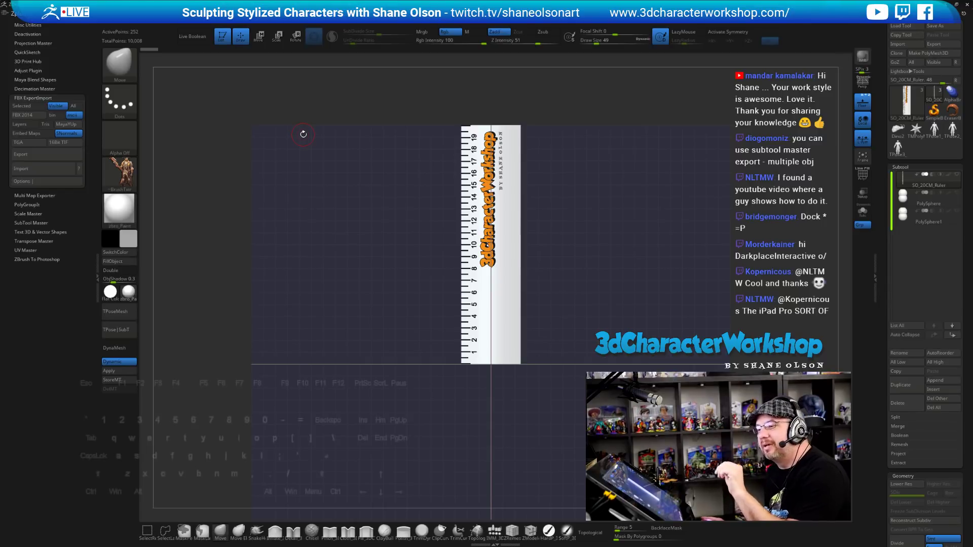
click(36, 115)
click(36, 115)
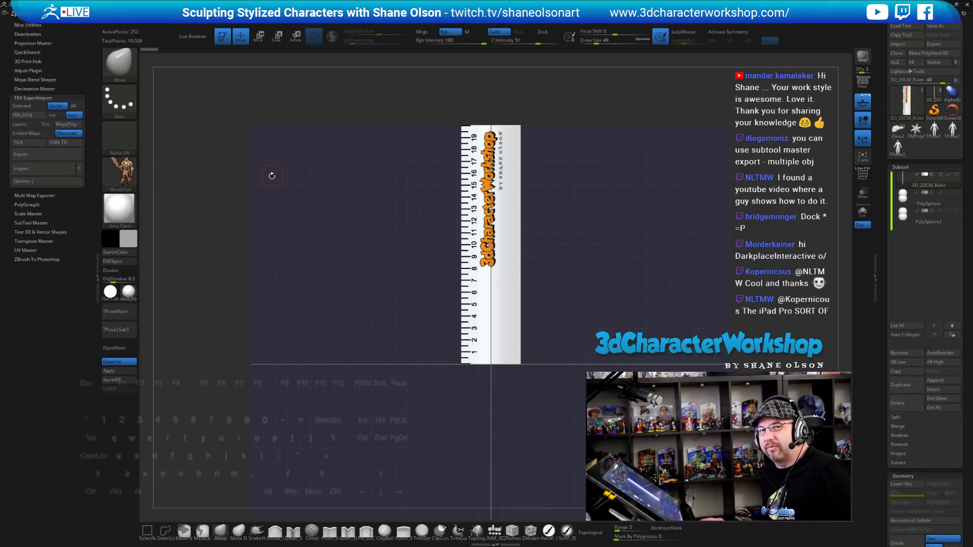
click(29, 99)
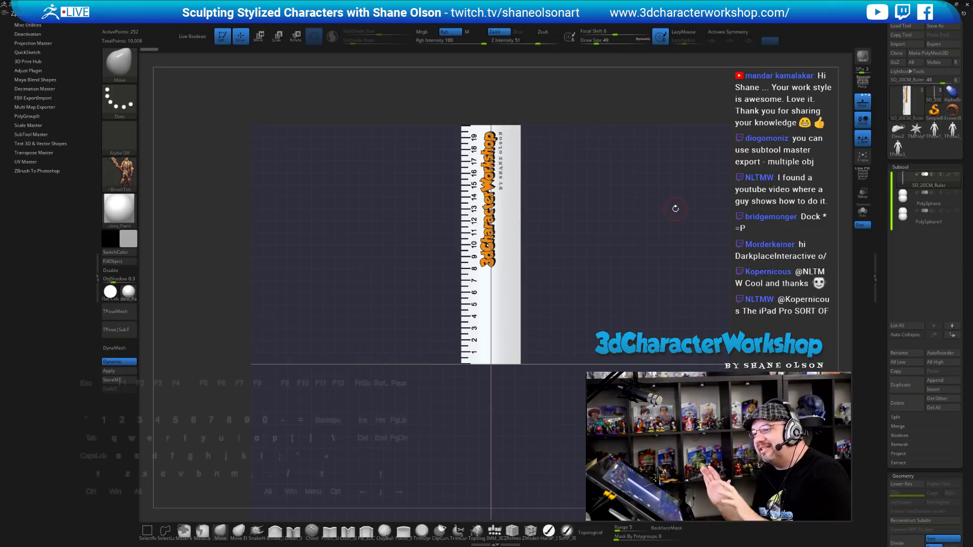
click(98, 278)
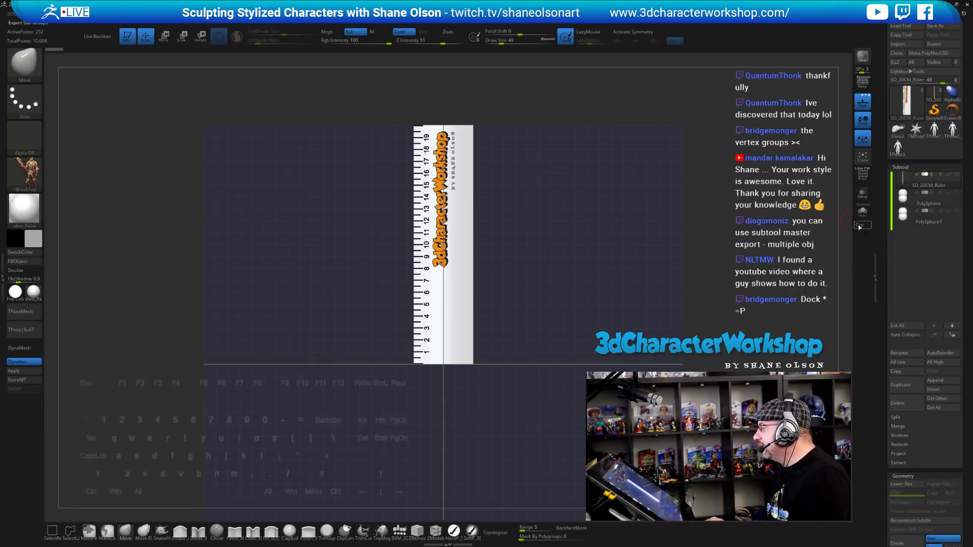
Review the ruler tool's Export settings for scale, offsets and groups, and collapse them.
scroll(883, 239, down, 6)
scroll(929, 342, down, 5)
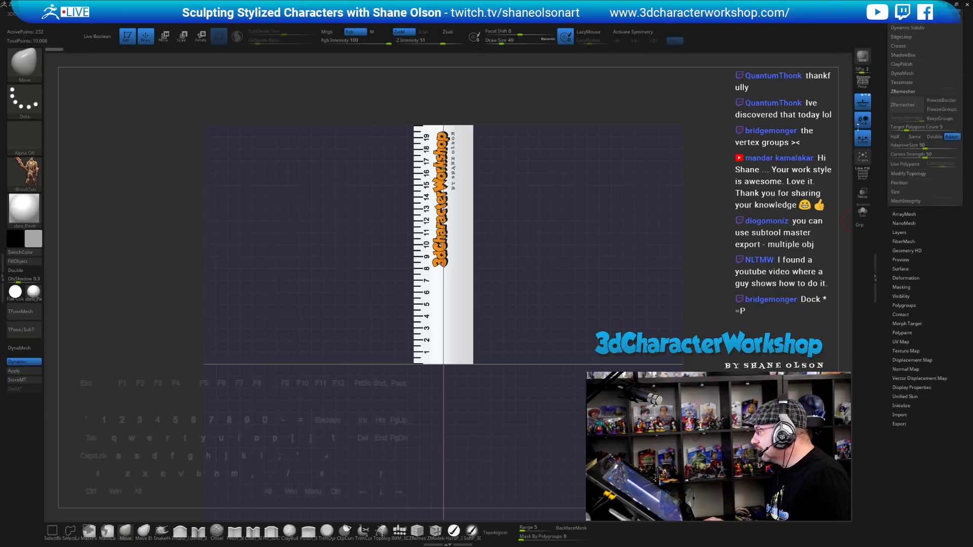
click(899, 420)
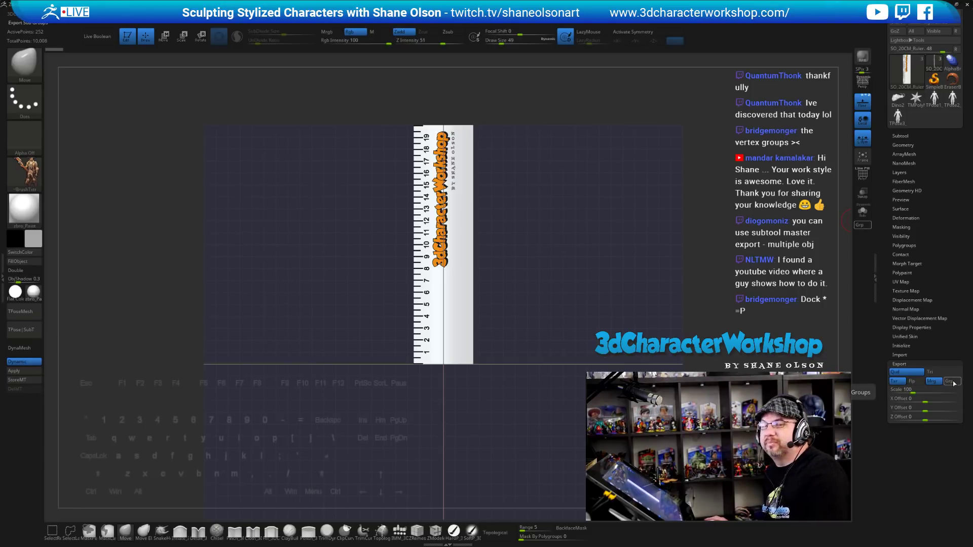
click(942, 363)
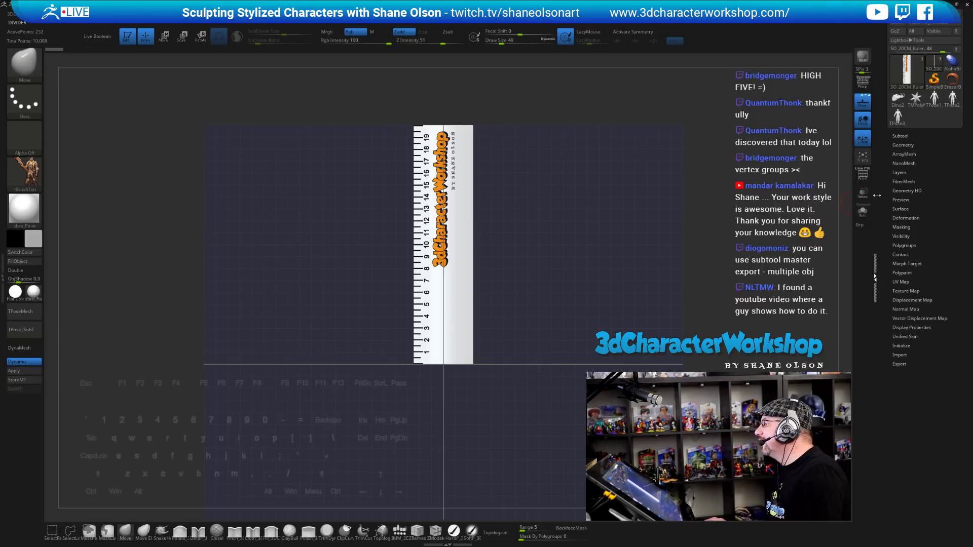
click(875, 278)
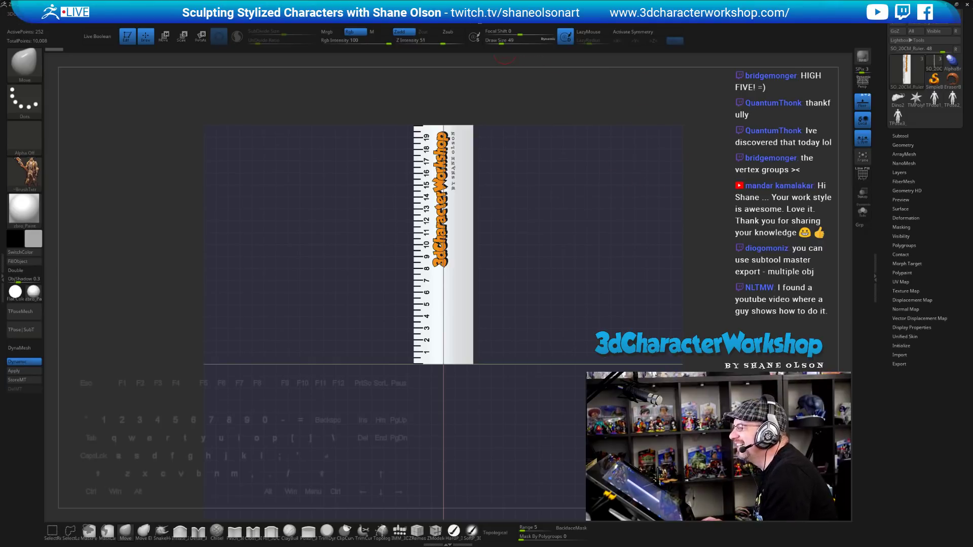
Examine SubTool Master's export options for polygroups, creasing and file format, and cancel the export.
click(507, 15)
click(476, 15)
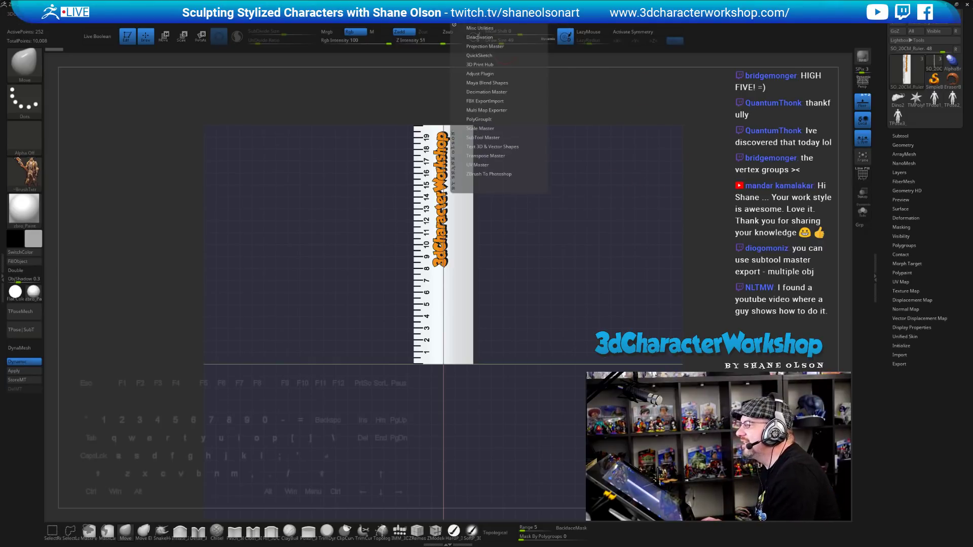
click(491, 138)
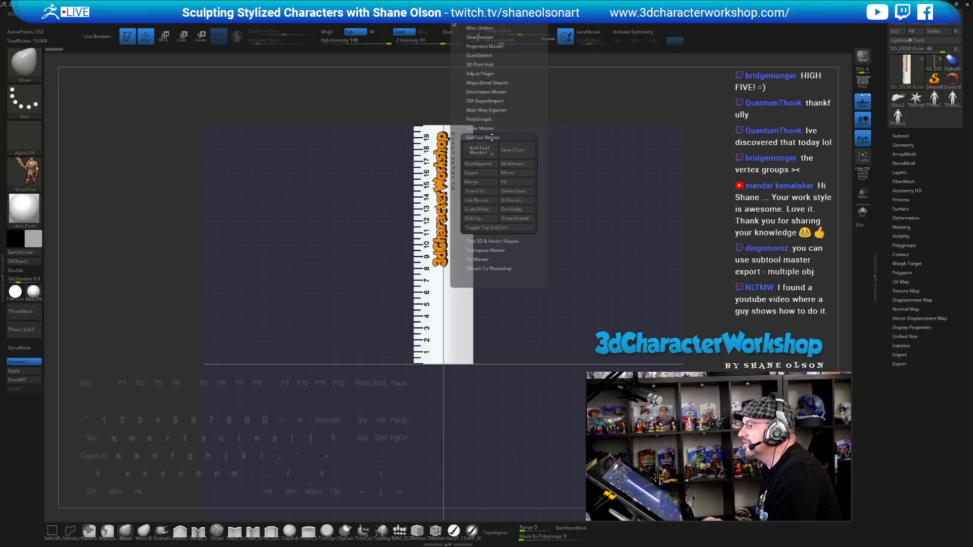
click(471, 173)
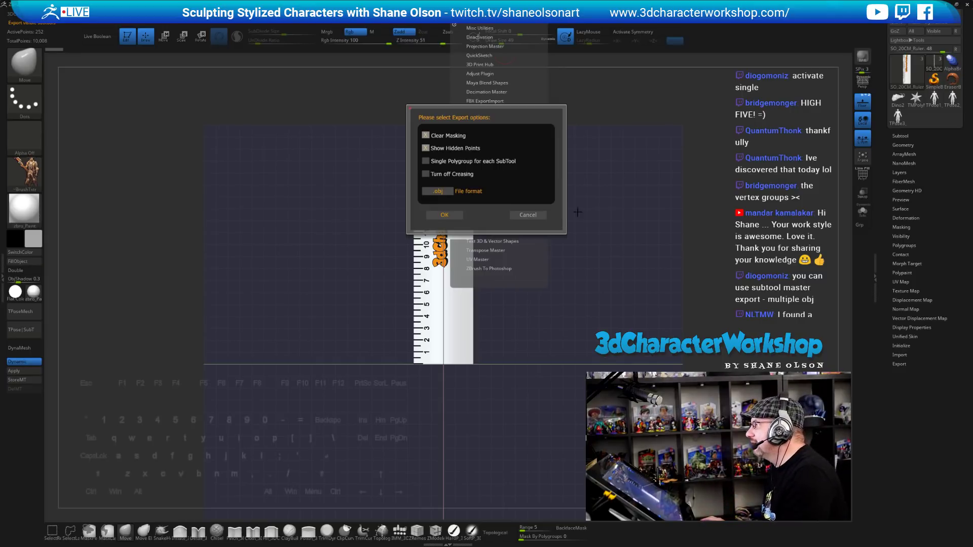
click(528, 215)
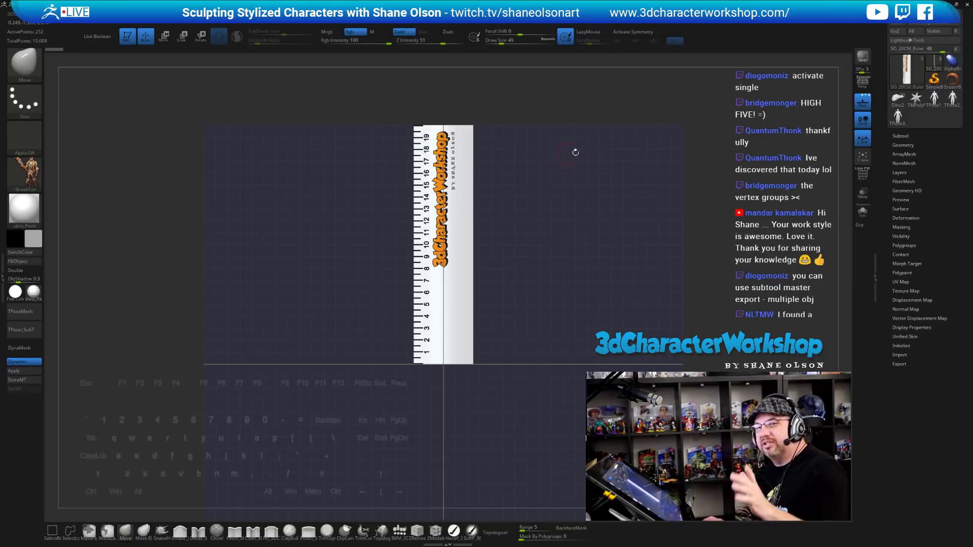
Export the ruler mesh as SO_20CM_Ruler in OBJ format to the Twitch folder.
click(863, 56)
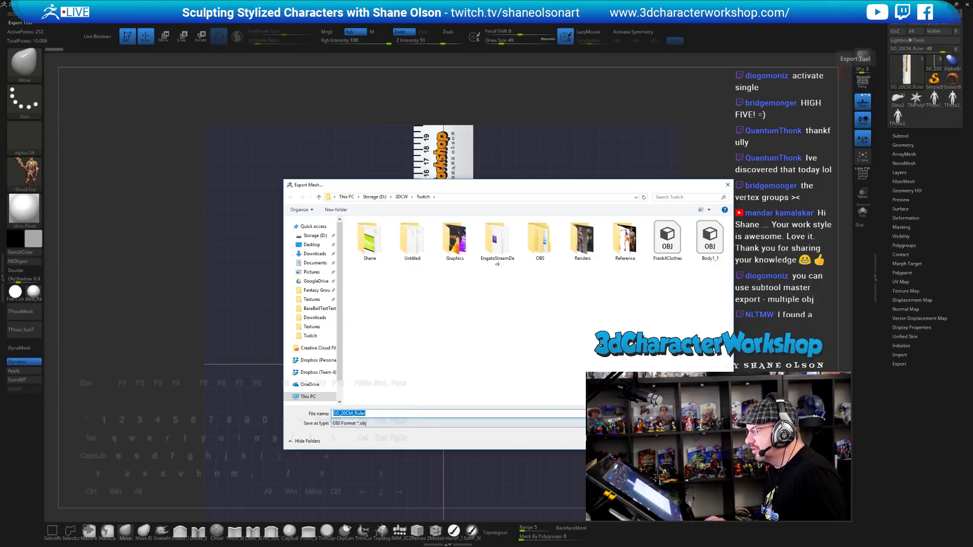
key(Return)
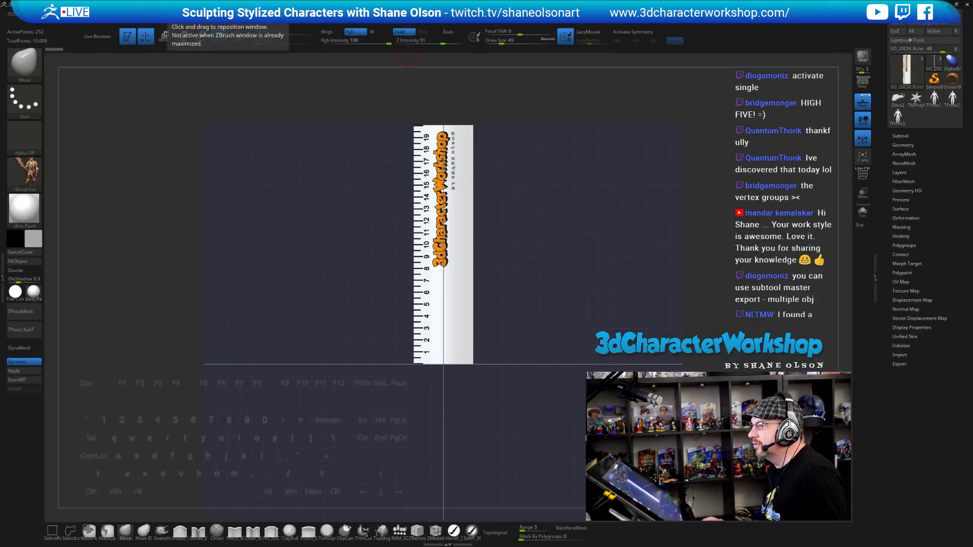
Switch to Maya and open the import dialog for an OBJ file.
key(alt+Tab)
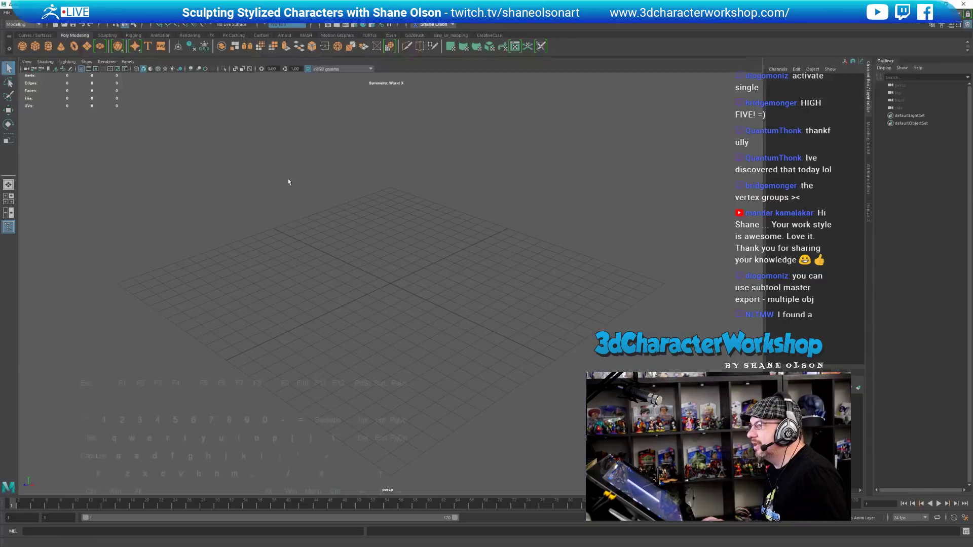
click(6, 13)
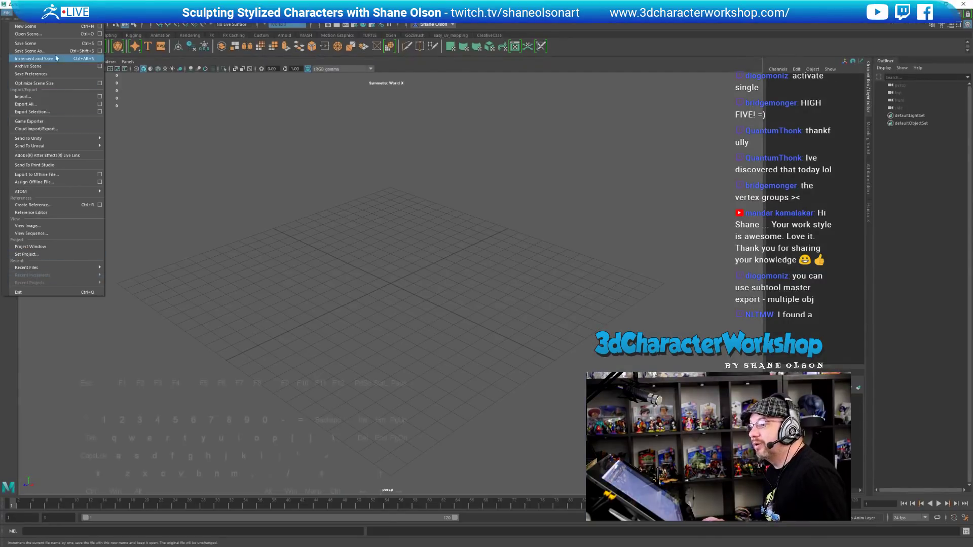
click(25, 97)
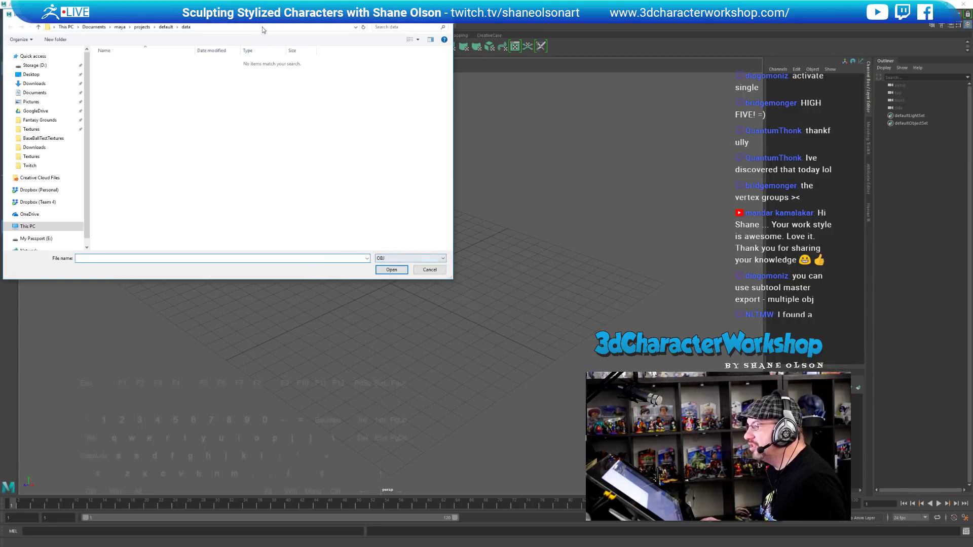
Import the SO_20CM_Ruler OBJ from the 3DCW > Twitch folder on the Storage (D:) drive.
drag(263, 29, 385, 113)
click(156, 150)
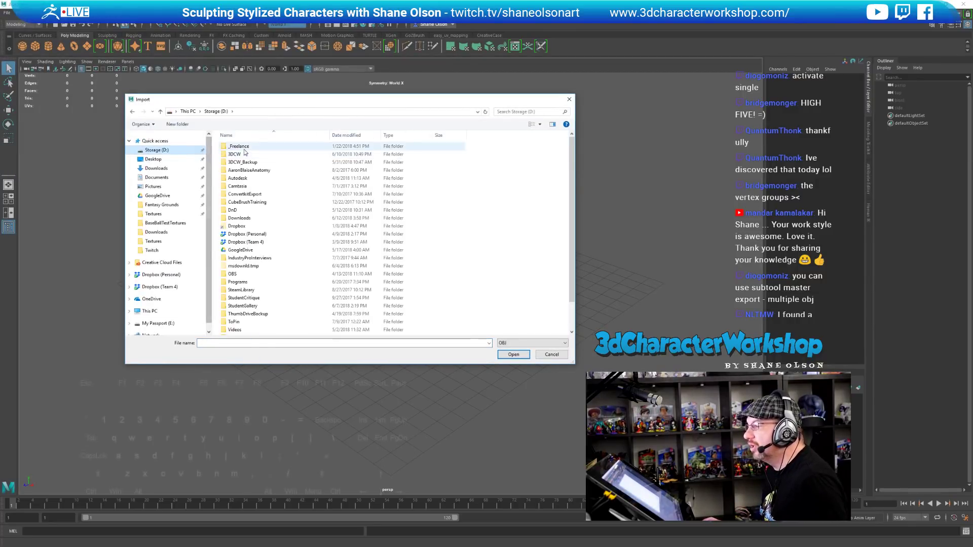
double_click(234, 154)
scroll(236, 297, down, 5)
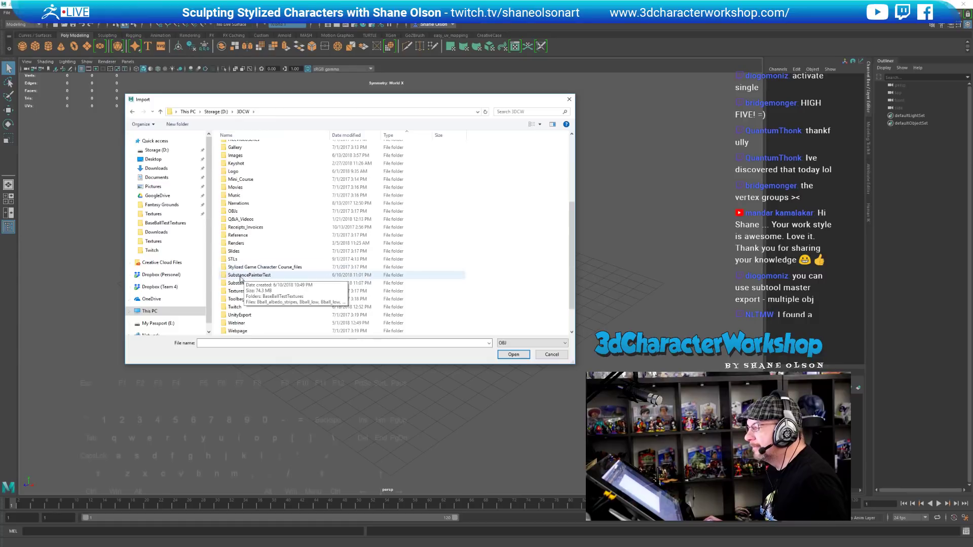
double_click(234, 307)
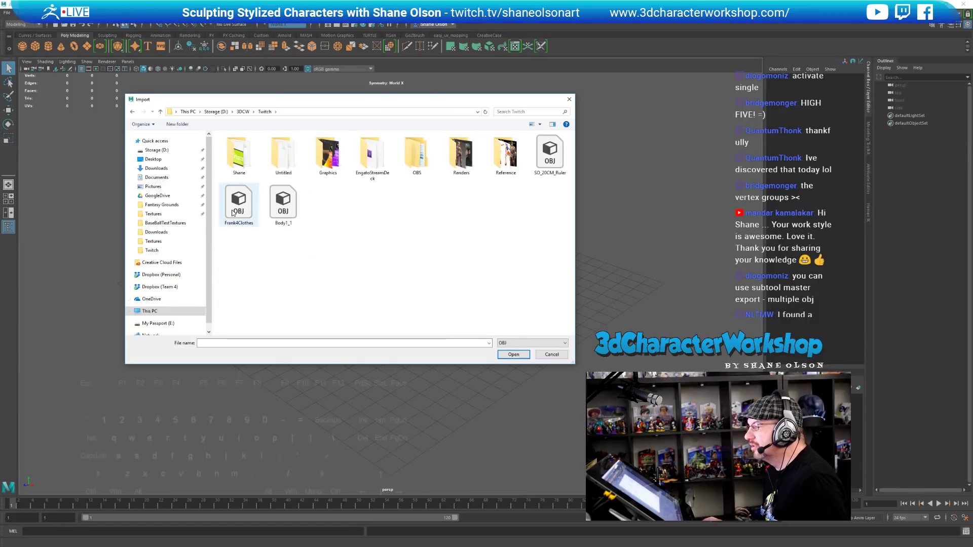
click(550, 155)
click(513, 355)
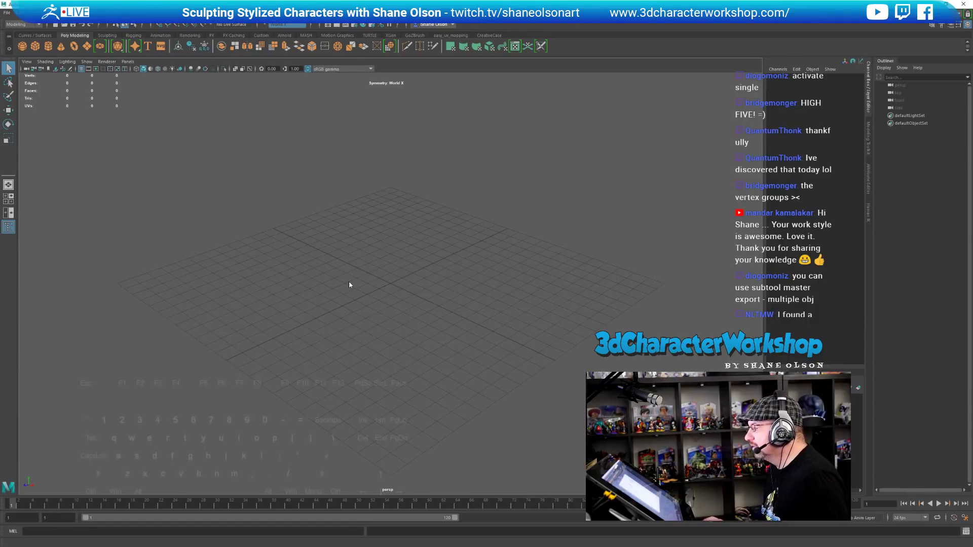
Frame the imported ruler in the perspective view and switch the viewport to textured display.
key(f)
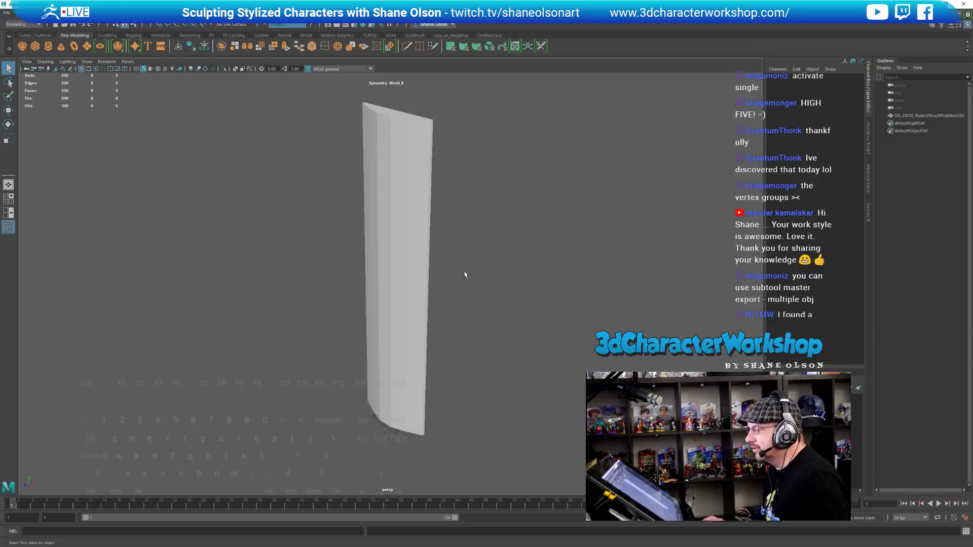
key(6)
alt+drag(517, 295, 508, 295)
alt+drag(518, 373, 245, 239)
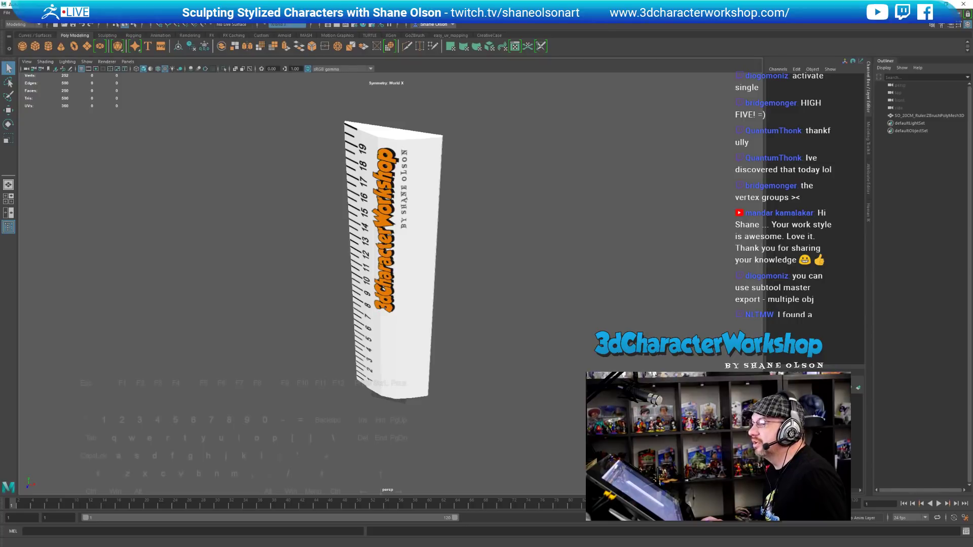
Set the linear working unit to meter in the application preferences and close the preferences.
click(113, 12)
mouse_move(153, 84)
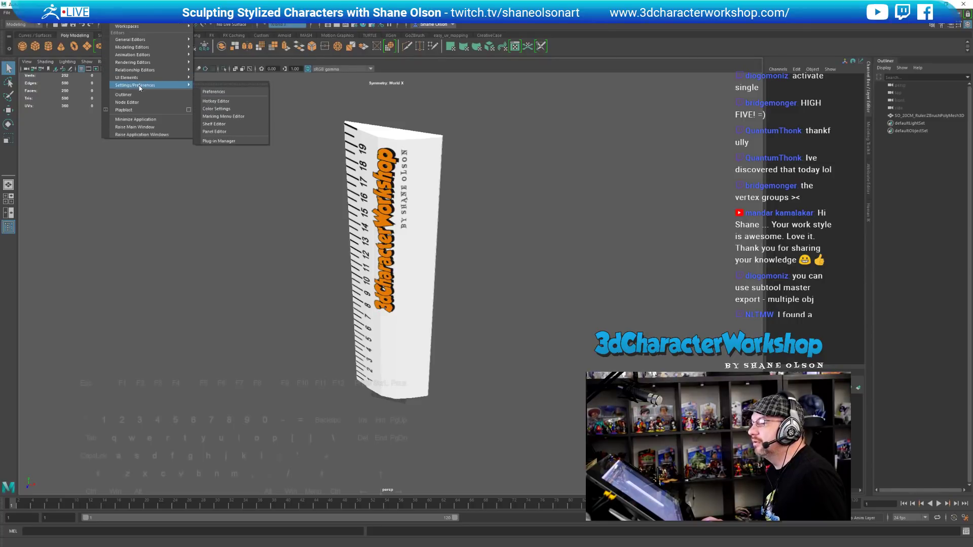
click(216, 91)
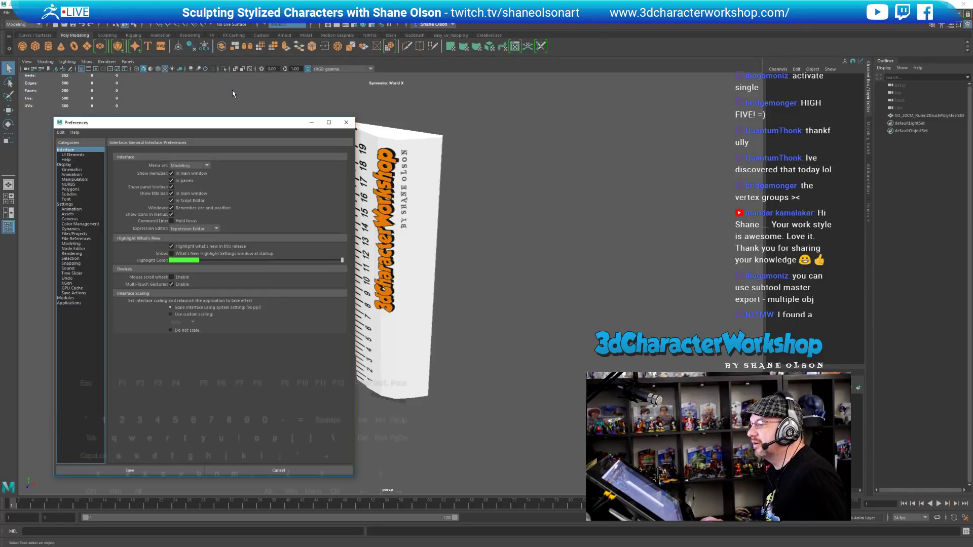
click(70, 204)
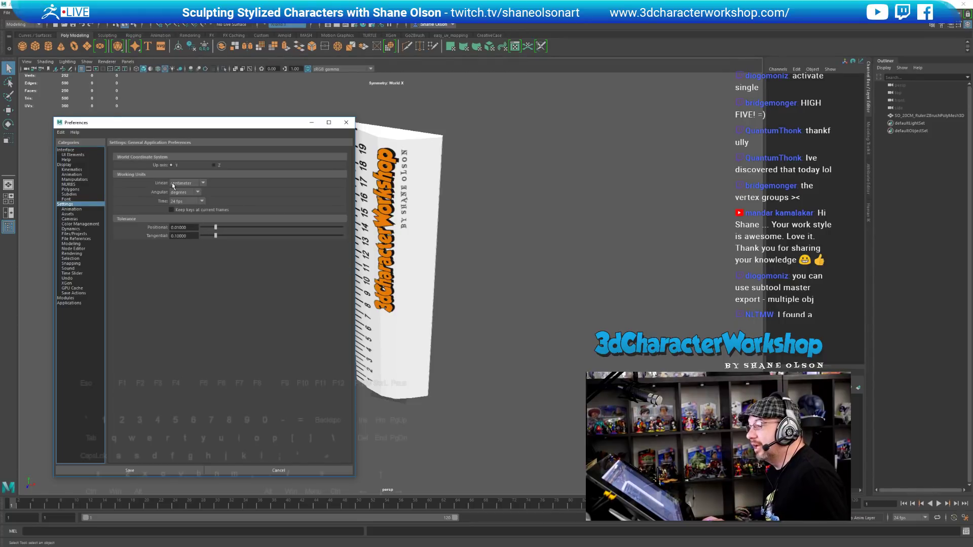
click(203, 183)
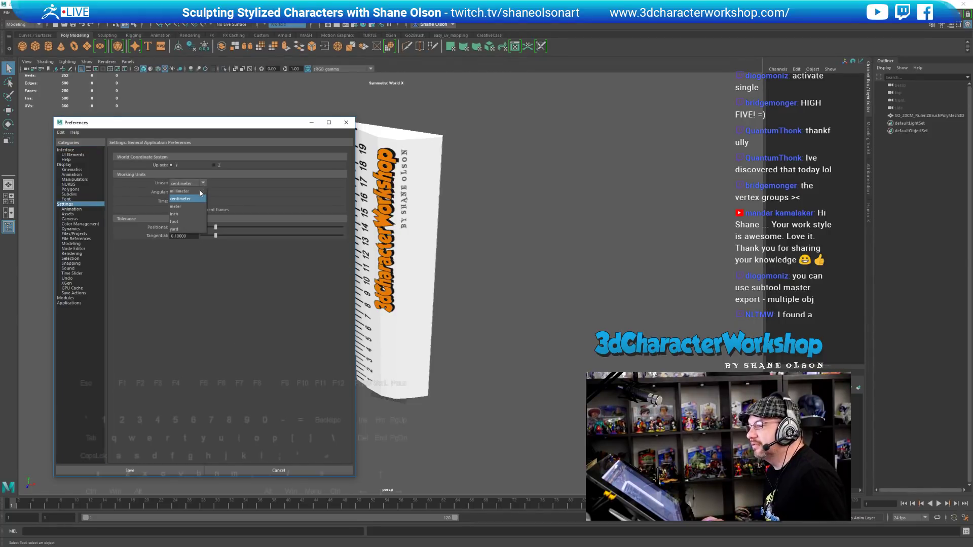
click(200, 197)
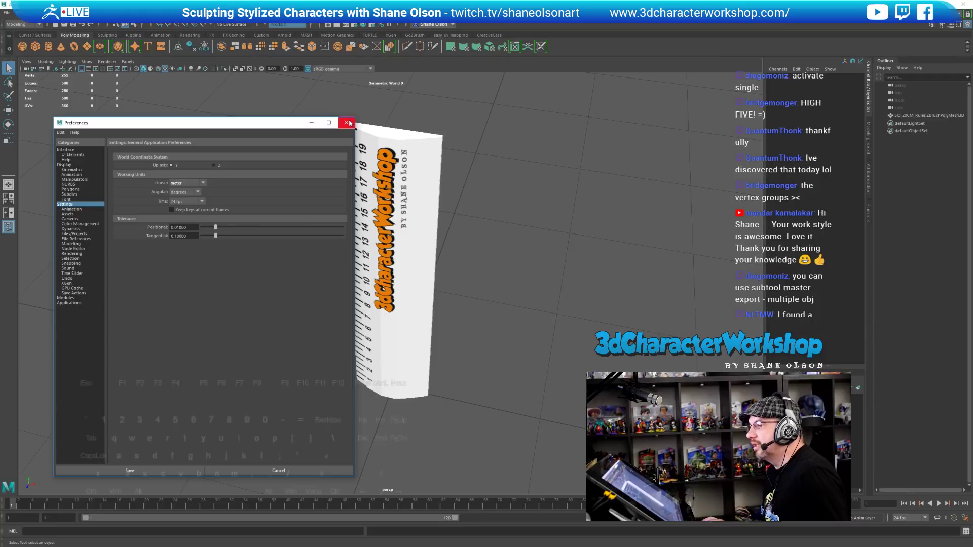
click(346, 122)
Examine the ruler's scale against the ground grid from several angles and distances.
alt+drag(561, 282, 578, 265)
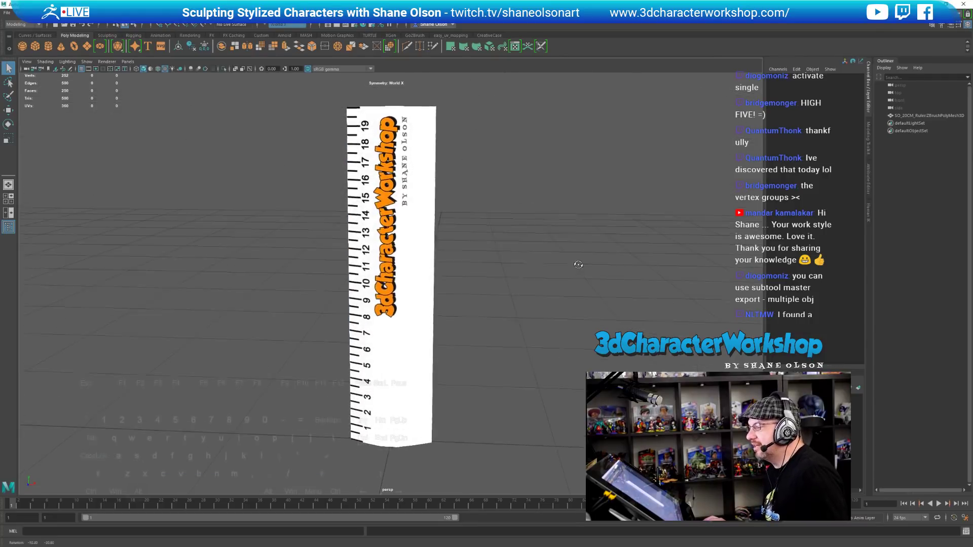
alt+right_drag(578, 265, 322, 259)
mouse_move(449, 265)
alt+mouse_down()
mouse_move(332, 252)
mouse_move(404, 315)
mouse_move(450, 281)
alt+mouse_up()
click(391, 294)
alt+right_drag(450, 281, 495, 388)
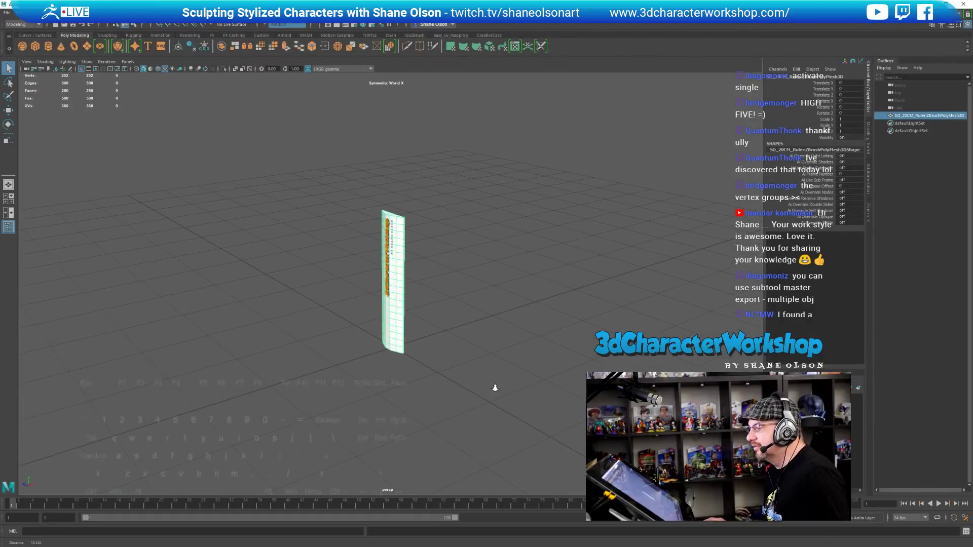
key(f)
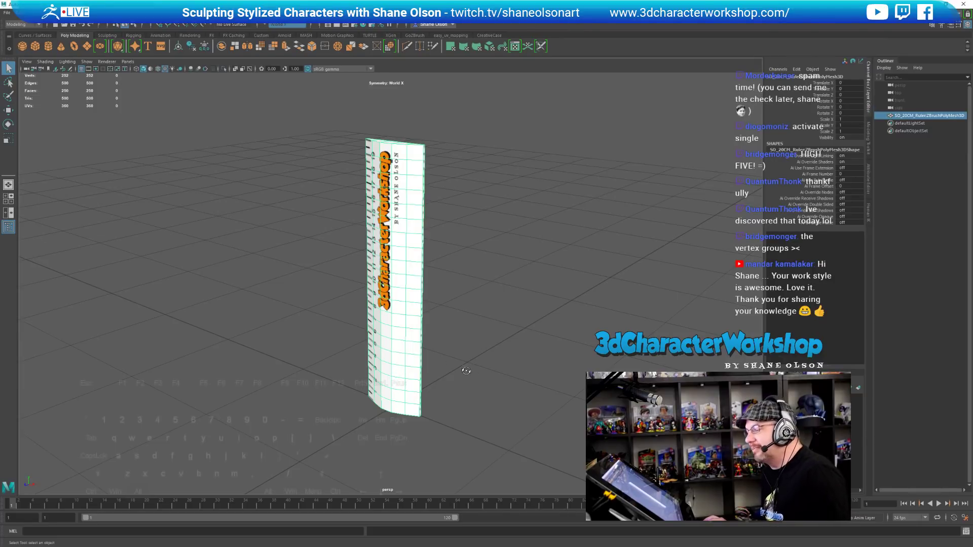
alt+drag(466, 371, 392, 419)
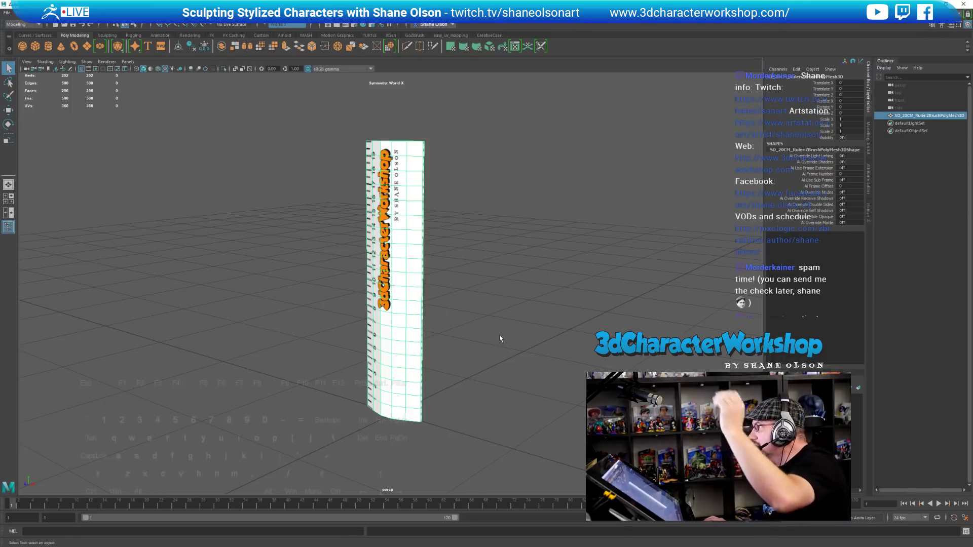
alt+drag(500, 337, 403, 405)
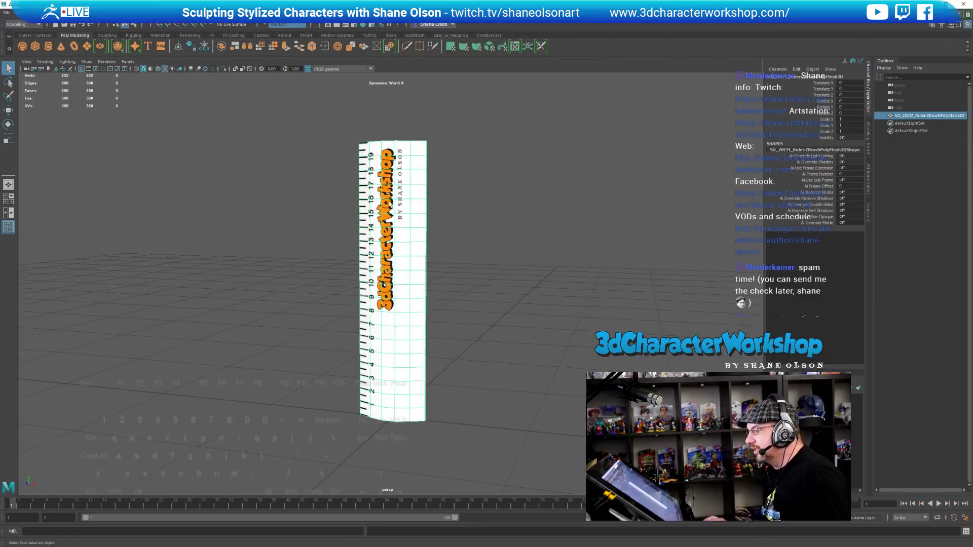
mouse_move(552, 216)
alt+mouse_down()
mouse_move(582, 211)
mouse_move(555, 223)
alt+mouse_up()
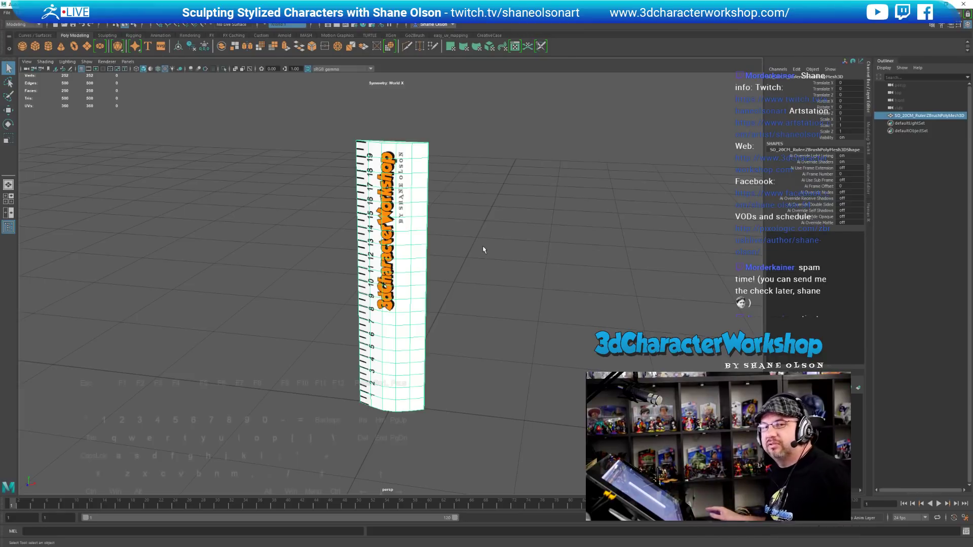
alt+drag(455, 233, 579, 255)
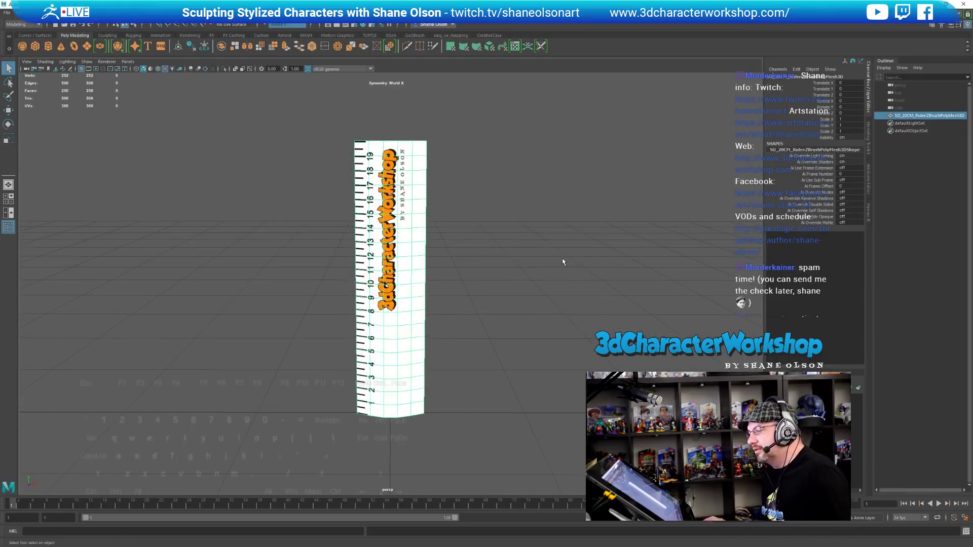
click(573, 261)
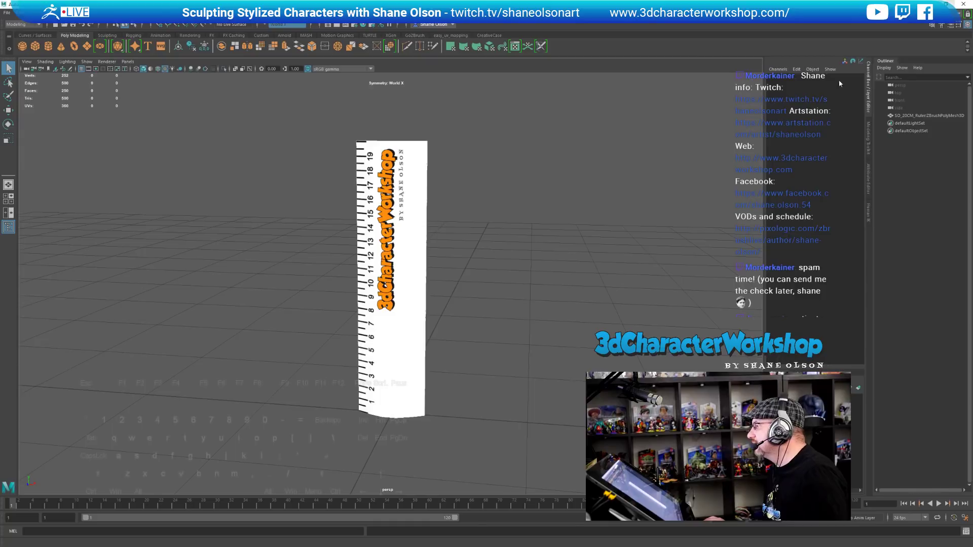
Switch to ZBrush, load the Dino2 tool in place of the ruler, and hide the floor grid.
click(964, 5)
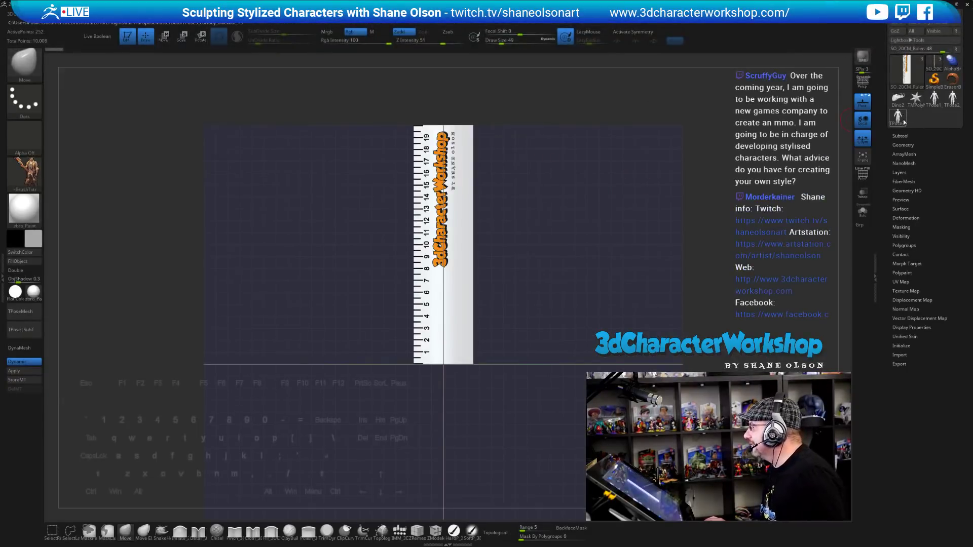
click(899, 99)
drag(564, 180, 685, 246)
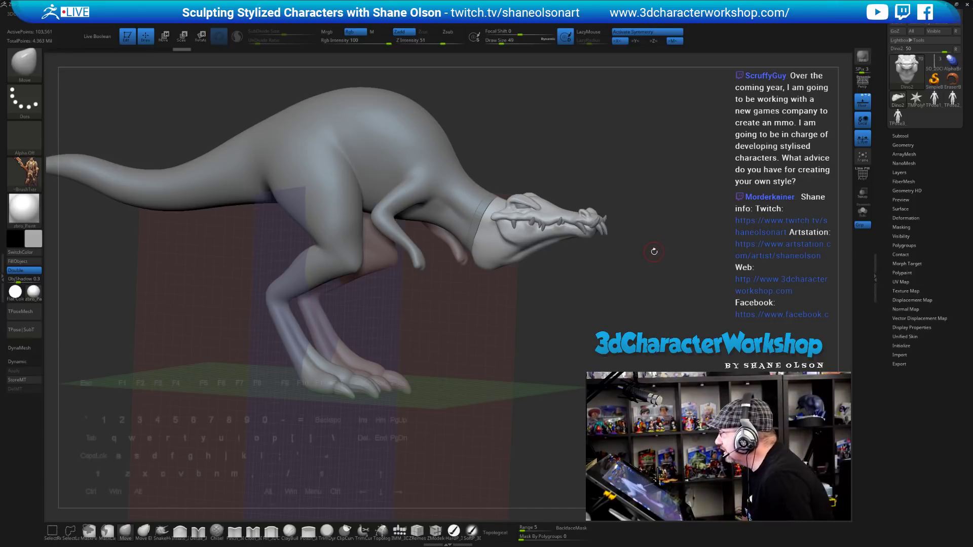
alt+drag(643, 291, 653, 287)
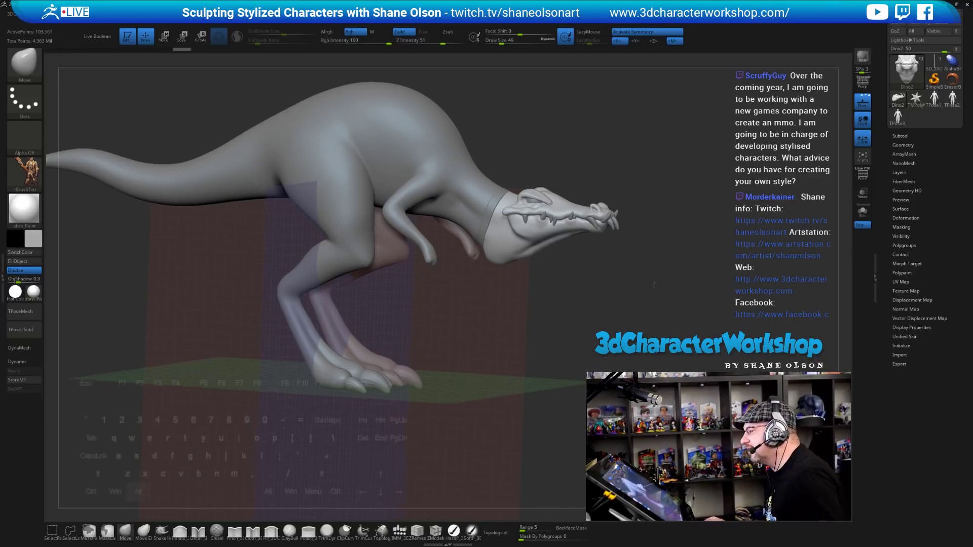
click(863, 101)
drag(719, 293, 710, 299)
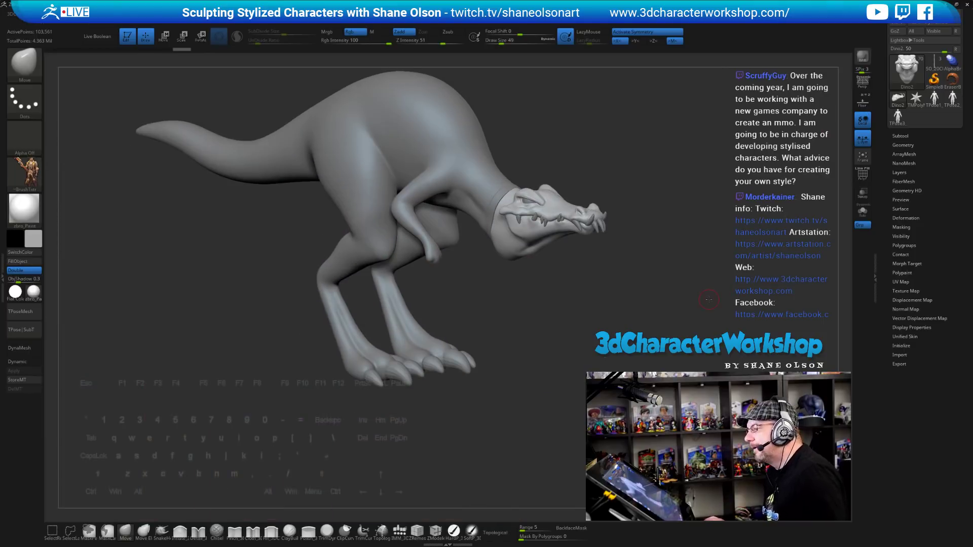
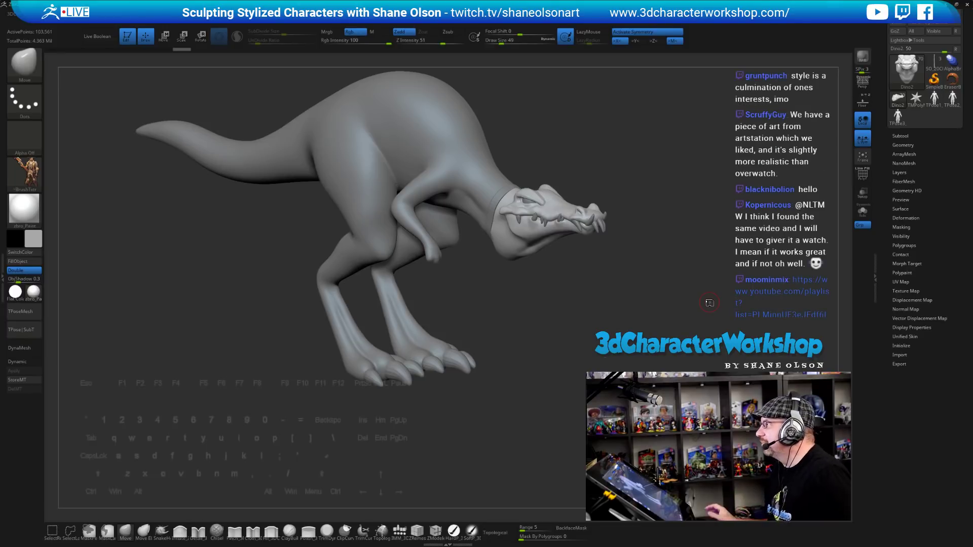
Make the dinosaur's body the active subtool, with its arms in close view.
drag(648, 283, 585, 336)
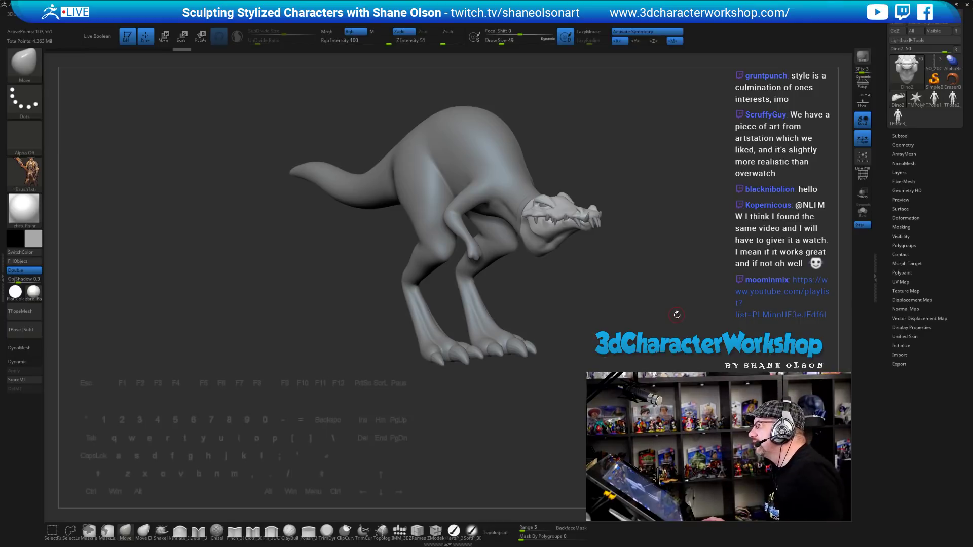
alt+drag(650, 284, 627, 312)
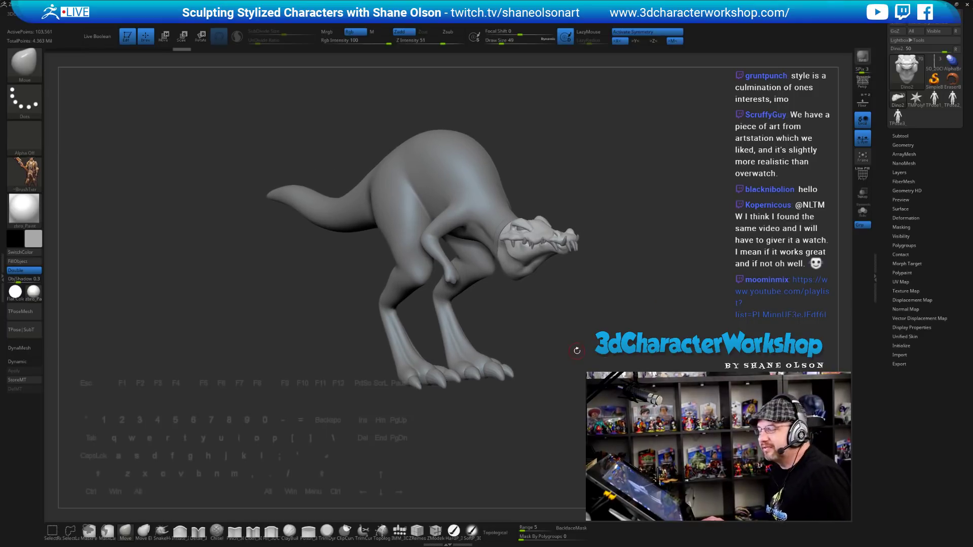
drag(577, 351, 498, 347)
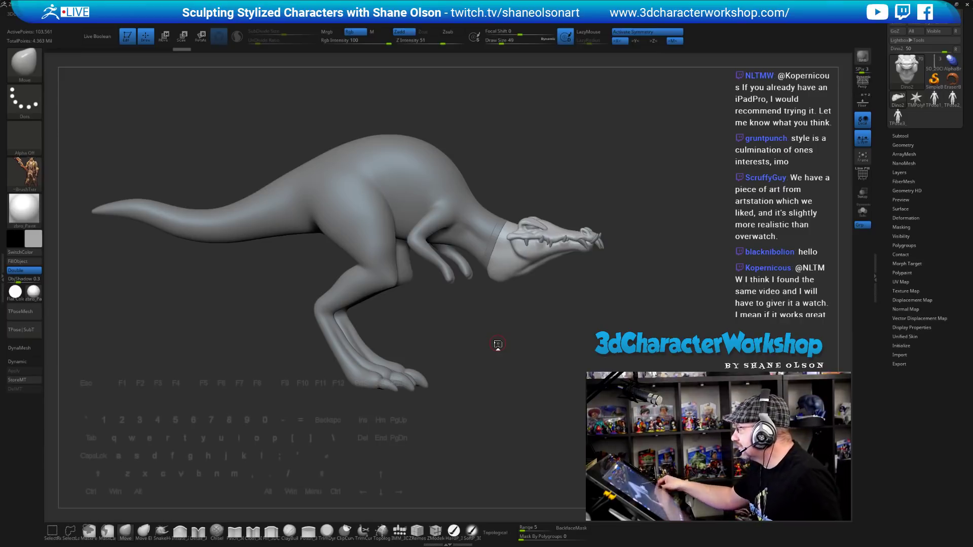
drag(498, 344, 567, 343)
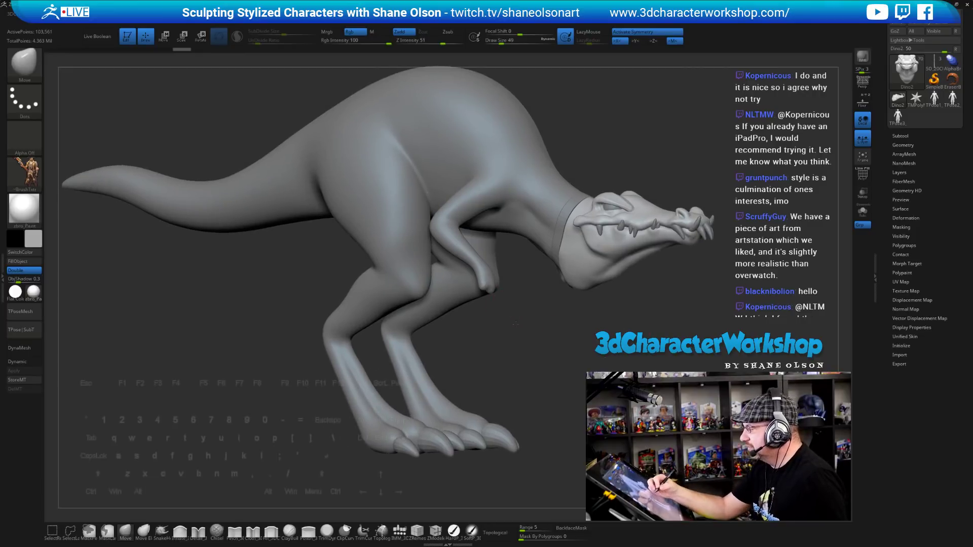
alt+drag(493, 296, 464, 321)
alt+click(461, 318)
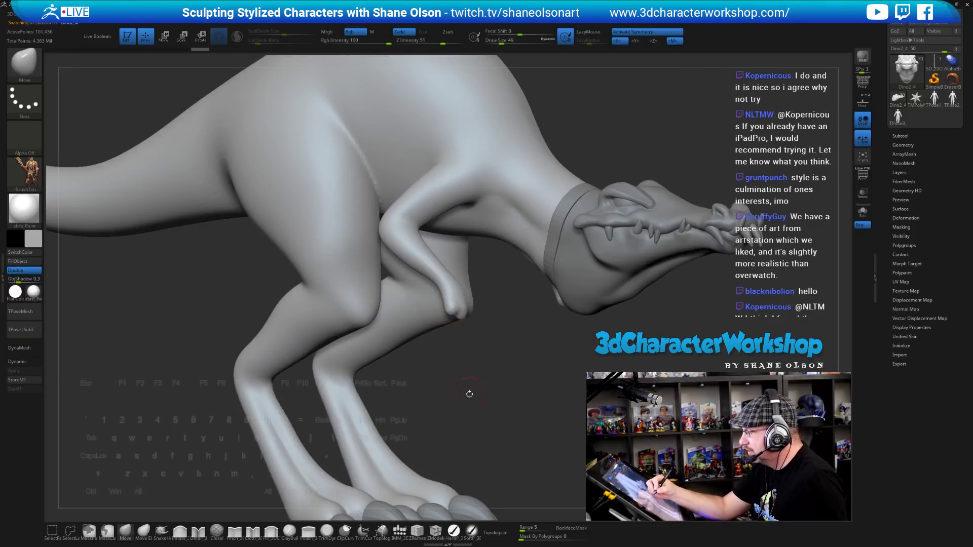
Show the rider-and-dinosaur reference drawing beside the model, shift it slightly upward, and return to sculpting.
drag(494, 385, 419, 444)
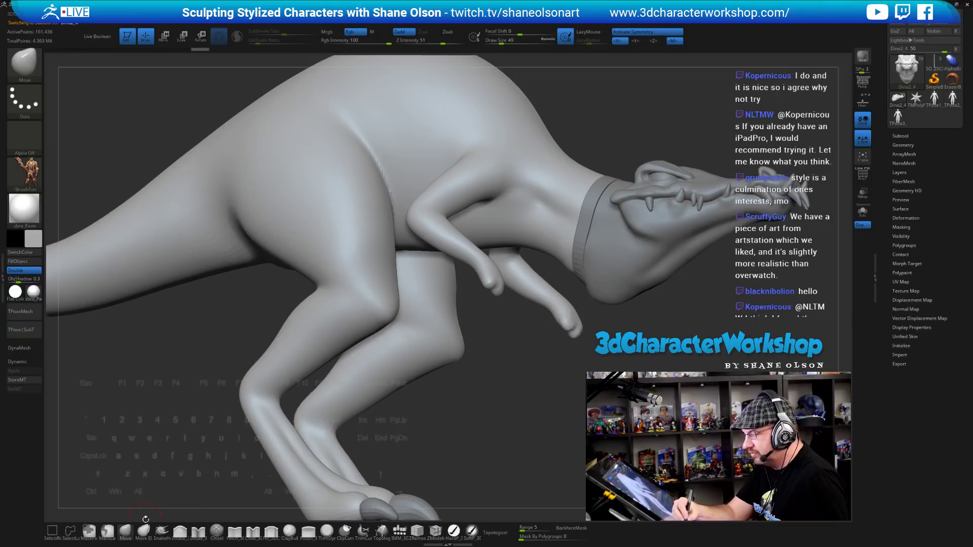
drag(531, 388, 522, 355)
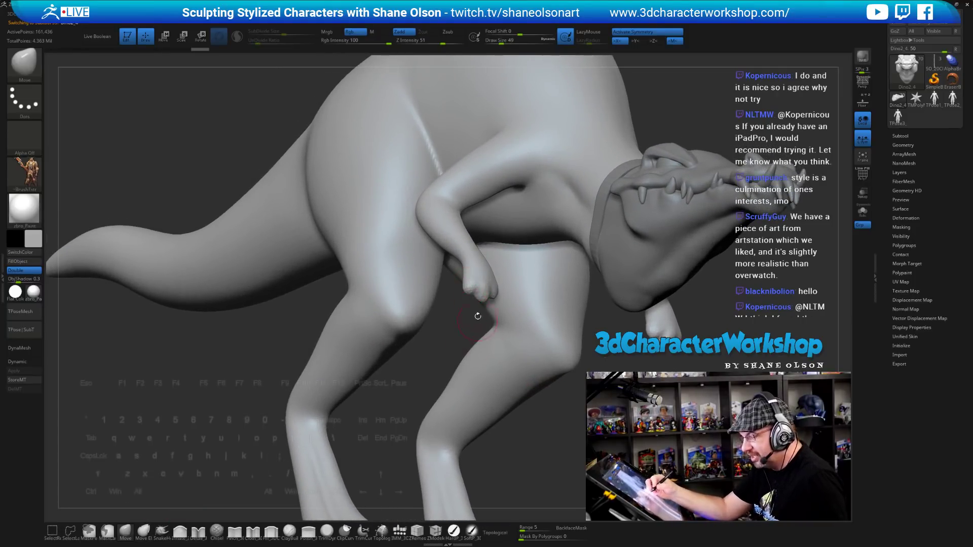
drag(467, 285, 469, 293)
mouse_move(532, 405)
mouse_down()
mouse_move(457, 406)
mouse_move(545, 398)
mouse_up()
key(shift+z)
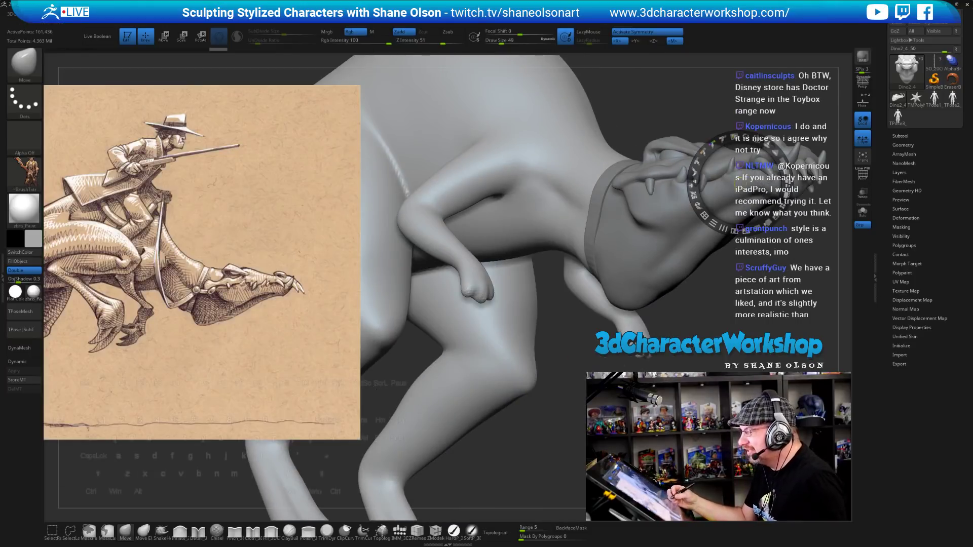
drag(611, 425, 616, 405)
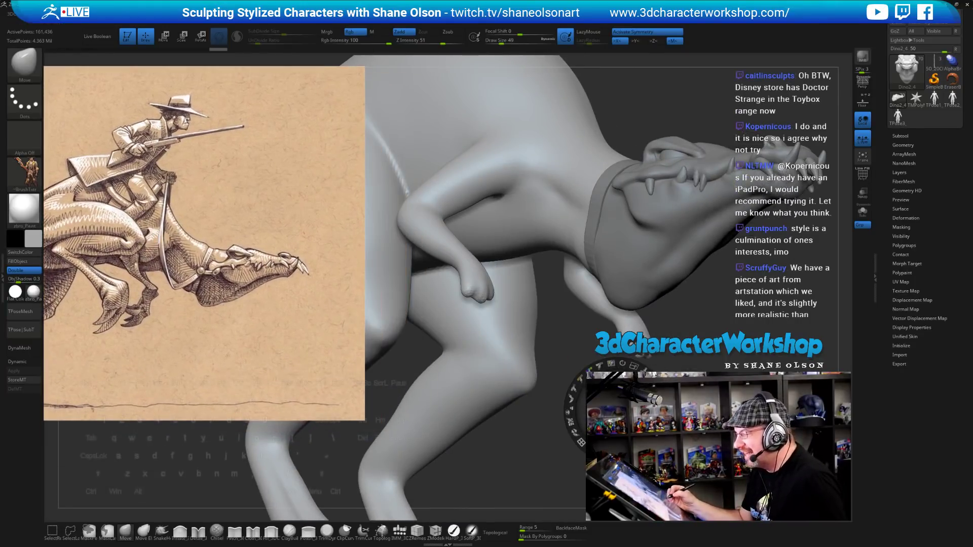
key(z)
Reshape the dinosaur's forearm with the Move brush at a draw size of 83 and smooth its surface toward the wrist.
drag(537, 441, 578, 421)
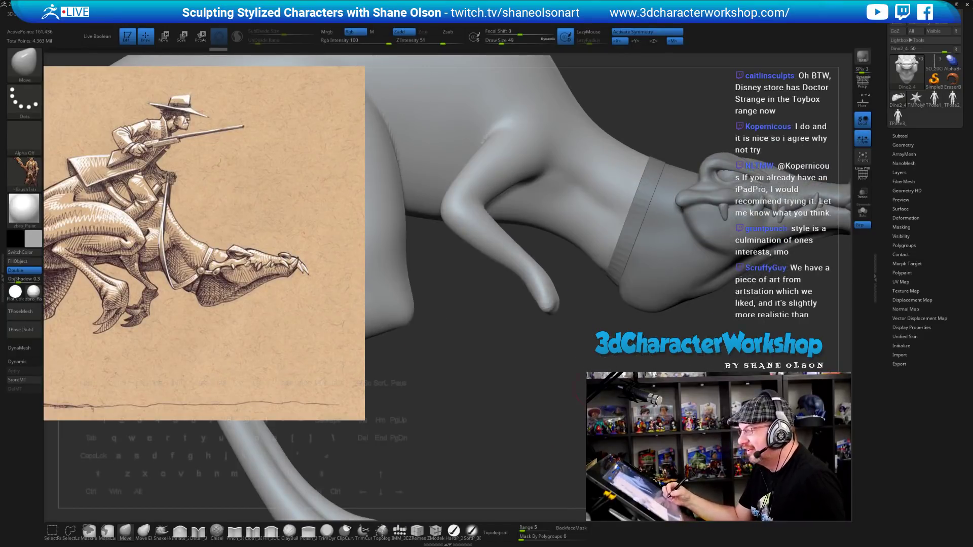
mouse_move(551, 338)
mouse_down()
mouse_move(550, 351)
mouse_move(533, 340)
mouse_up()
key(s)
key(shift)
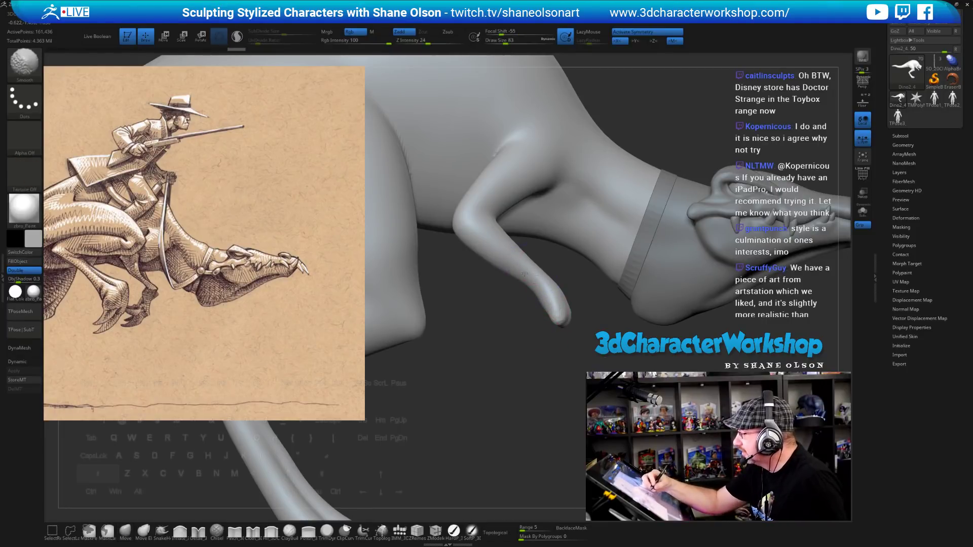
shift+drag(525, 274, 526, 262)
alt+drag(573, 354, 592, 332)
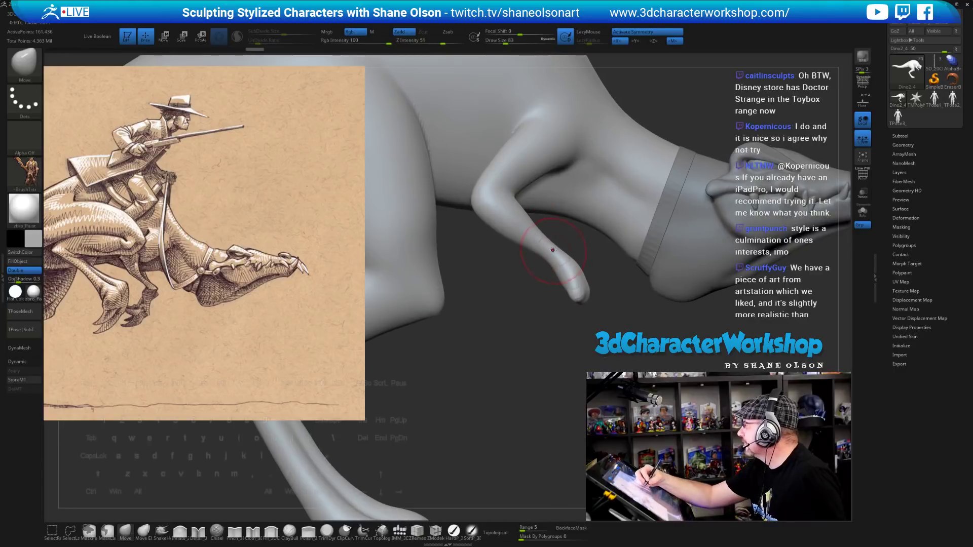
key(shift)
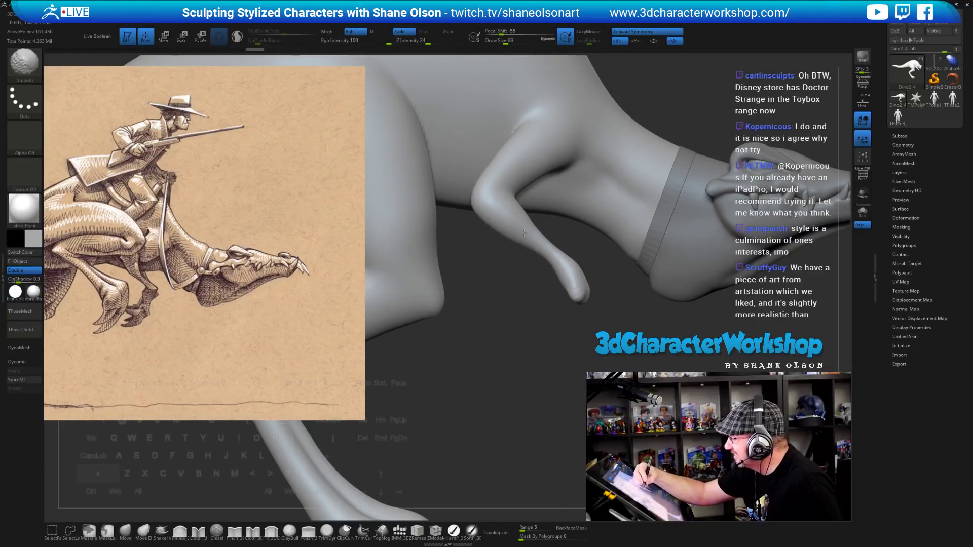
shift+drag(524, 233, 557, 260)
drag(605, 355, 589, 275)
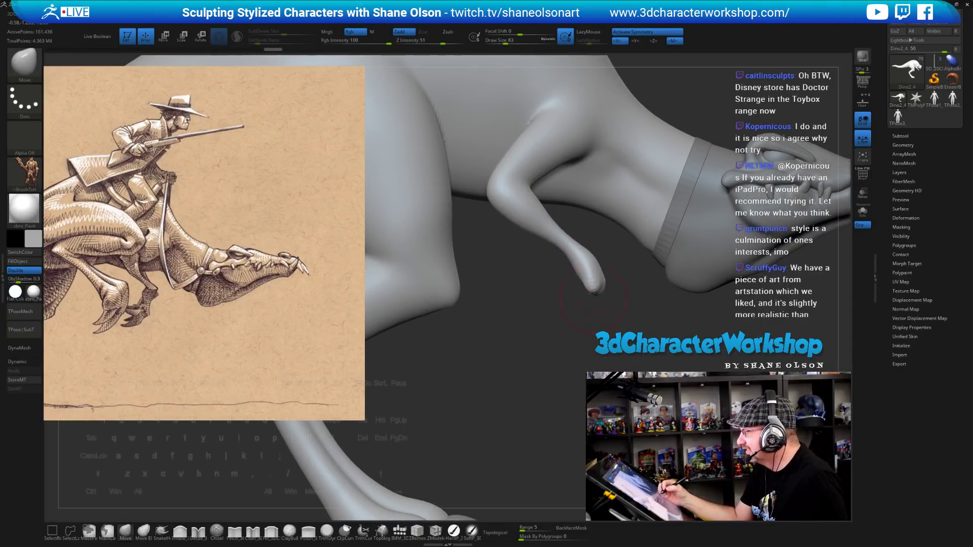
Mask the dinosaur's hand with a lasso, soften the mask's edge at the wrist, and invert it to leave the hand free.
key(ctrl)
mouse_move(603, 324)
ctrl+mouse_down()
mouse_move(560, 304)
mouse_move(583, 236)
mouse_move(611, 319)
ctrl+mouse_up()
ctrl+click(636, 362)
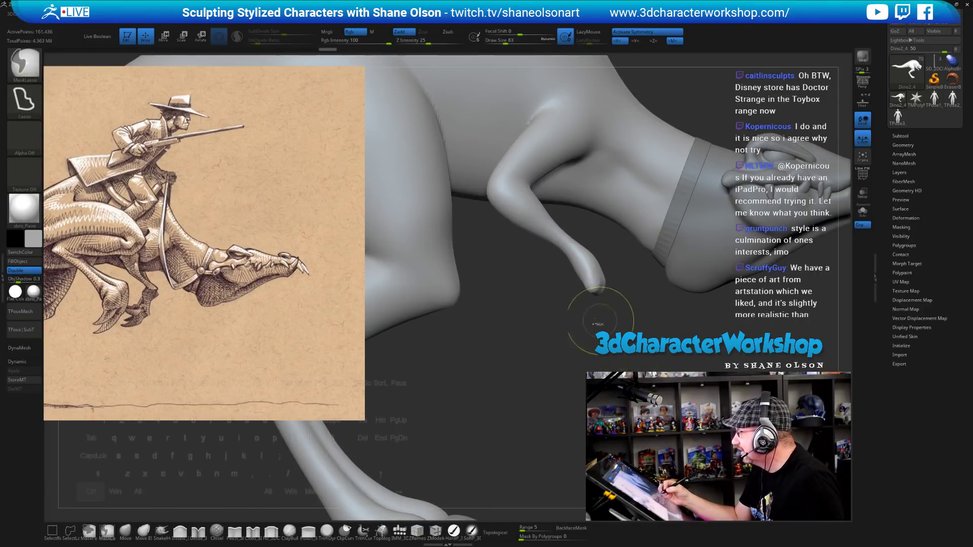
mouse_move(588, 350)
ctrl+mouse_down()
mouse_move(555, 243)
mouse_move(591, 357)
mouse_move(600, 355)
ctrl+mouse_up()
ctrl+click(630, 335)
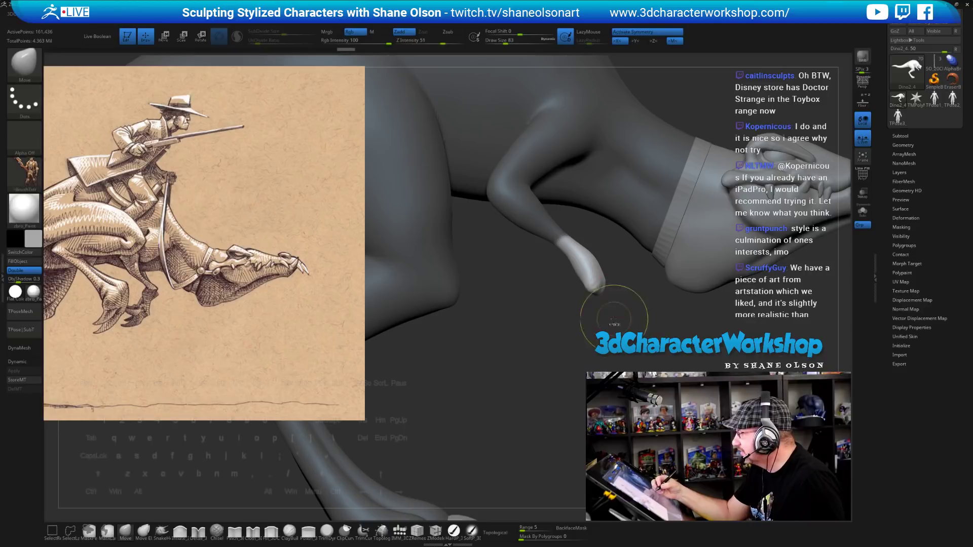
ctrl+click(576, 254)
ctrl+click(601, 366)
ctrl+click(578, 262)
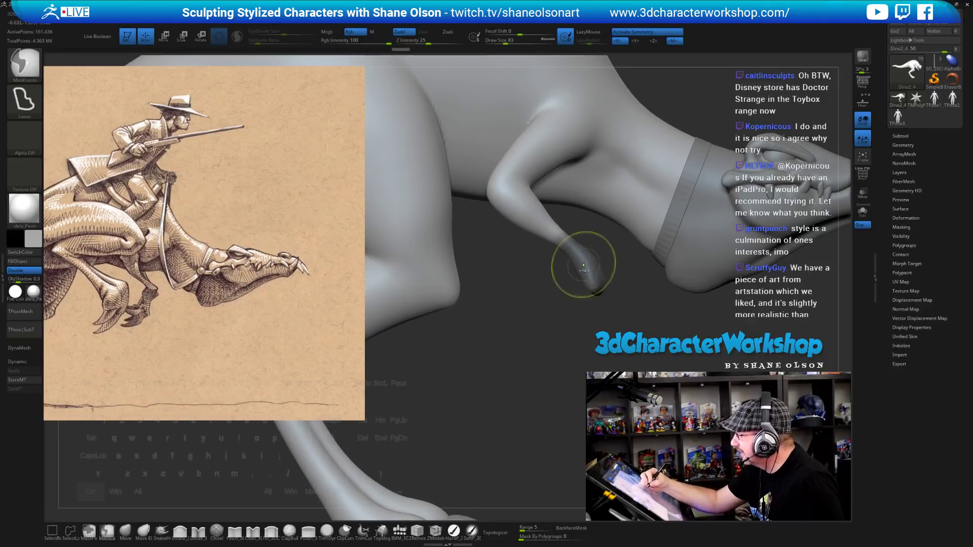
ctrl+click(602, 356)
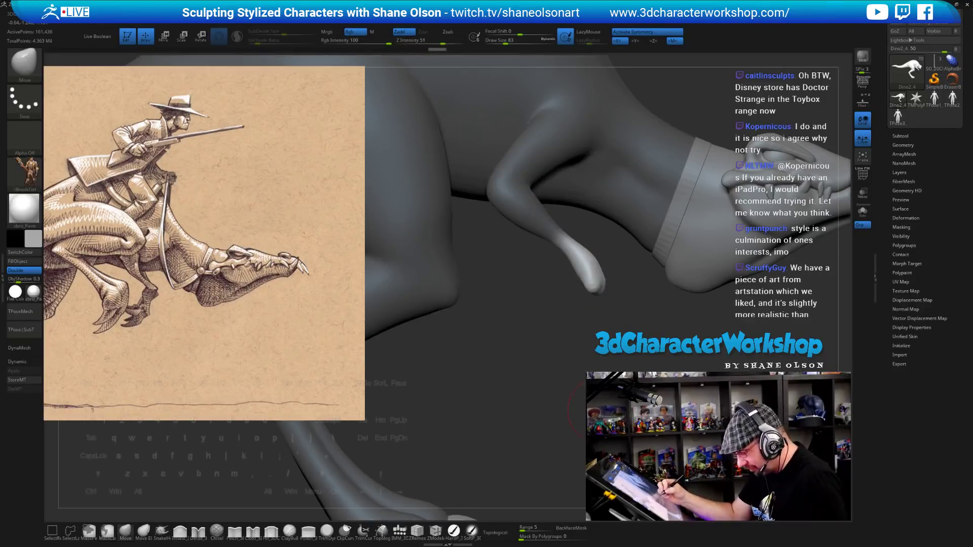
Bend the unmasked hand down and back at the wrist to match the reference drawing.
click(563, 240)
drag(592, 218, 587, 252)
mouse_move(608, 305)
mouse_down()
mouse_move(593, 337)
mouse_move(647, 318)
mouse_move(609, 304)
mouse_up()
key(q)
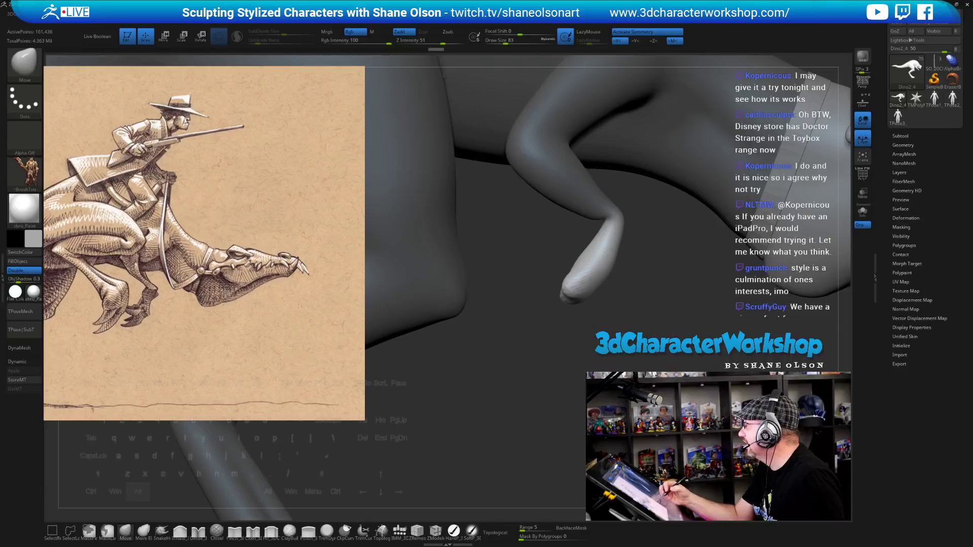
mouse_move(646, 346)
alt+mouse_down()
mouse_move(624, 372)
mouse_move(625, 359)
alt+mouse_up()
Clear the mask, set the draw size to 56, and smooth and refine the bent wrist and hand.
key(s)
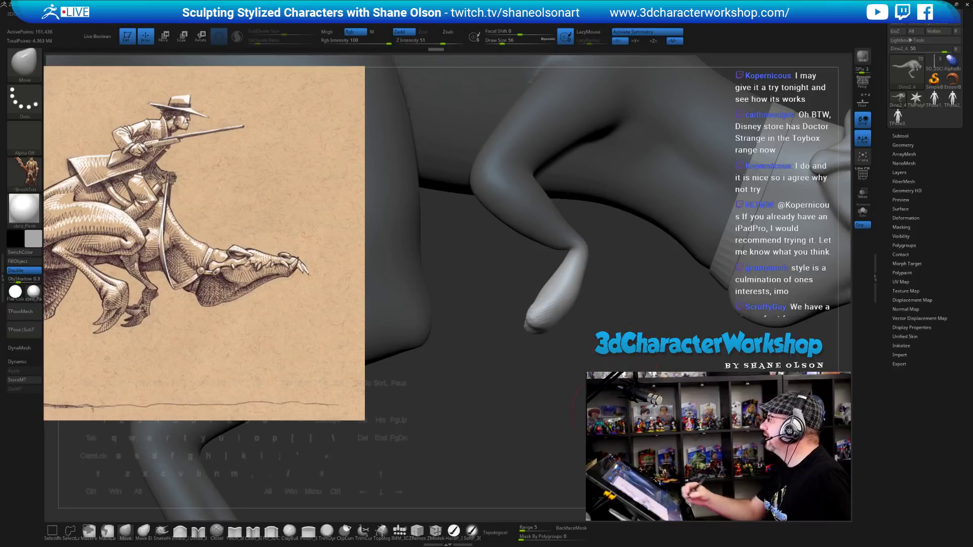
drag(624, 359, 597, 347)
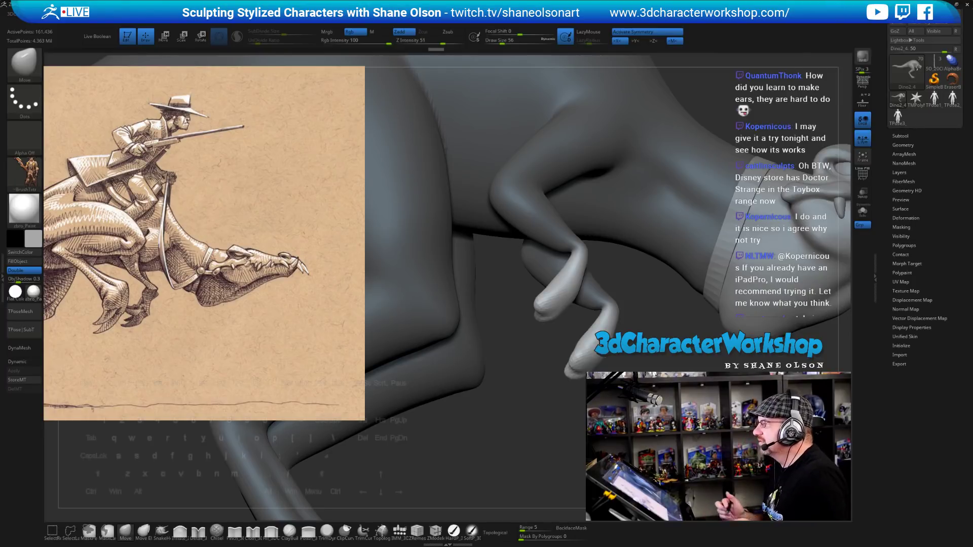
mouse_move(568, 354)
mouse_down()
mouse_move(593, 361)
mouse_move(582, 278)
mouse_move(619, 324)
mouse_up()
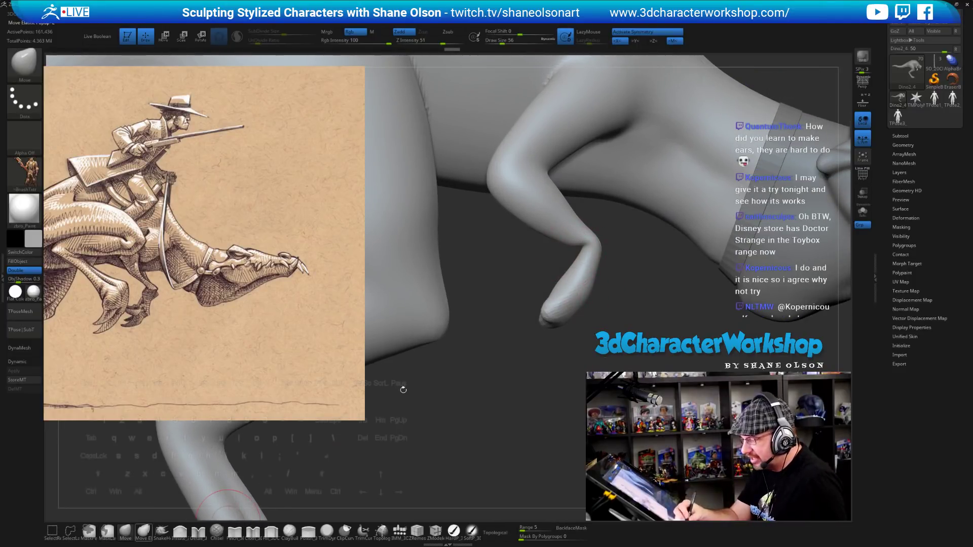
key(shift)
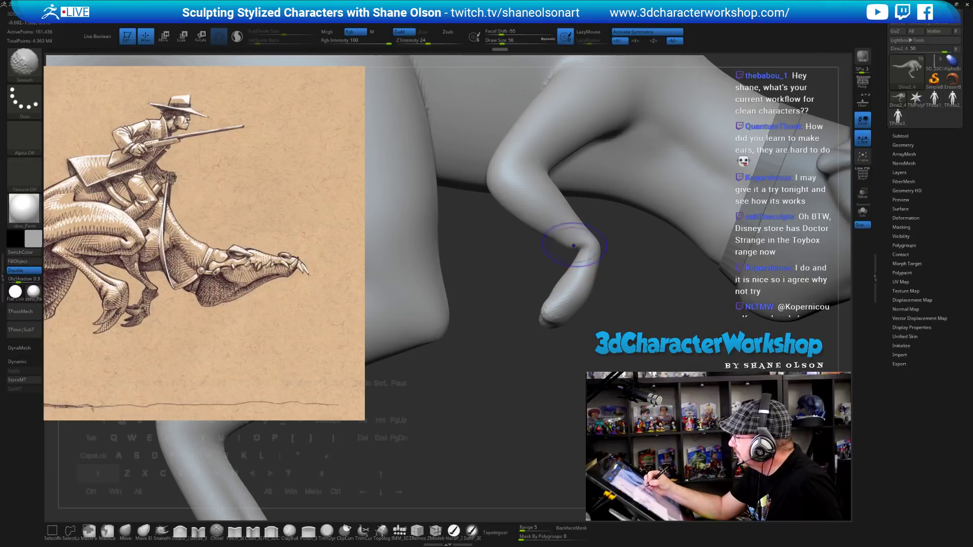
mouse_move(619, 321)
mouse_down()
mouse_move(709, 325)
mouse_move(562, 317)
mouse_move(591, 319)
mouse_move(560, 289)
mouse_up()
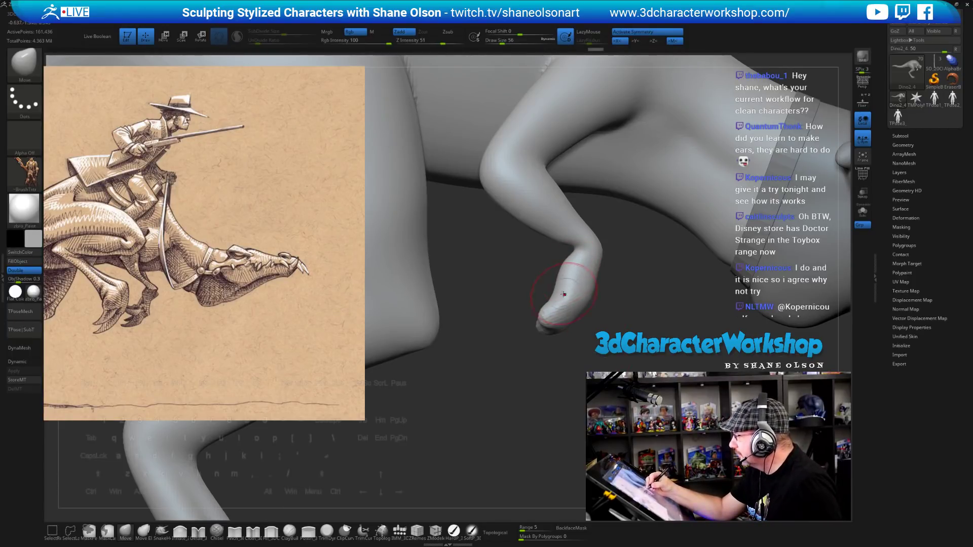
mouse_move(563, 294)
mouse_down()
mouse_move(528, 273)
mouse_move(609, 369)
mouse_up()
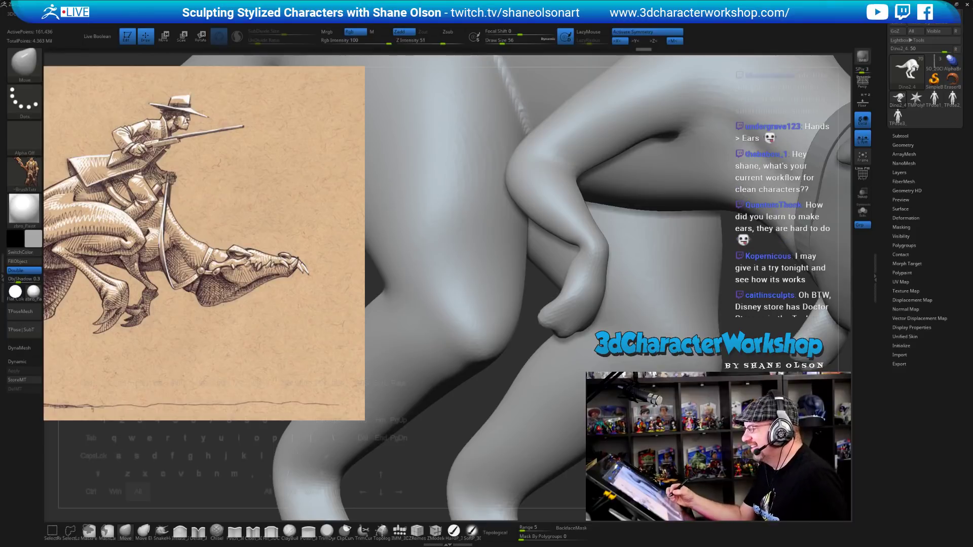
alt+drag(555, 490, 545, 441)
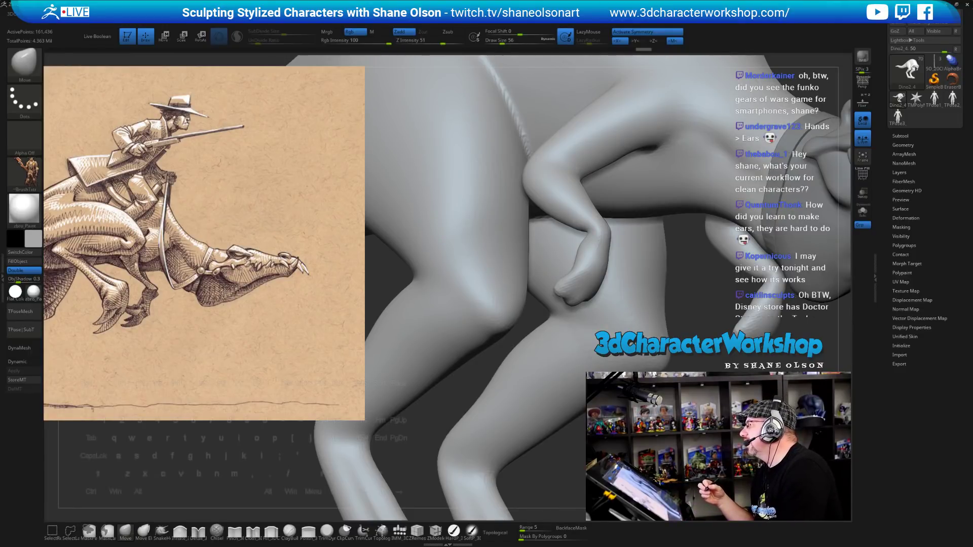
Set the draw size to 35 and shape the end of the hand into the beginnings of fingers with the Move brush.
mouse_move(545, 441)
mouse_down()
mouse_move(545, 471)
mouse_move(589, 335)
mouse_move(594, 365)
mouse_move(578, 317)
mouse_move(557, 318)
mouse_move(579, 349)
mouse_move(558, 346)
mouse_up()
key(s)
click(593, 364)
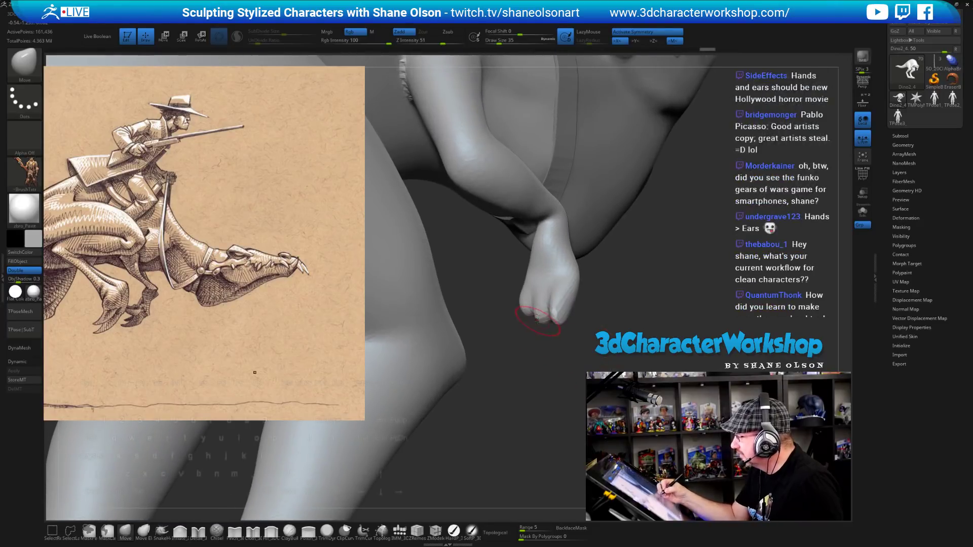
key(ctrl)
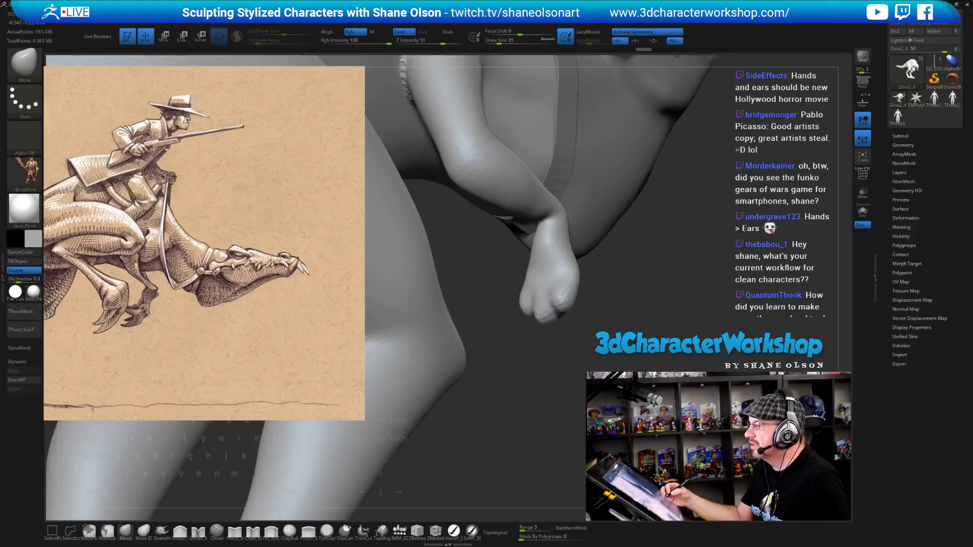
drag(563, 354, 569, 276)
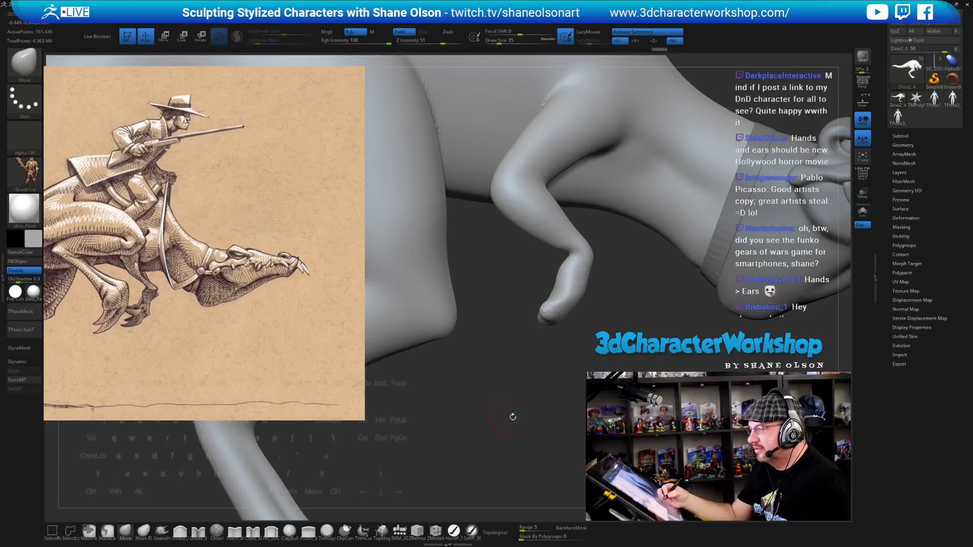
drag(513, 416, 600, 421)
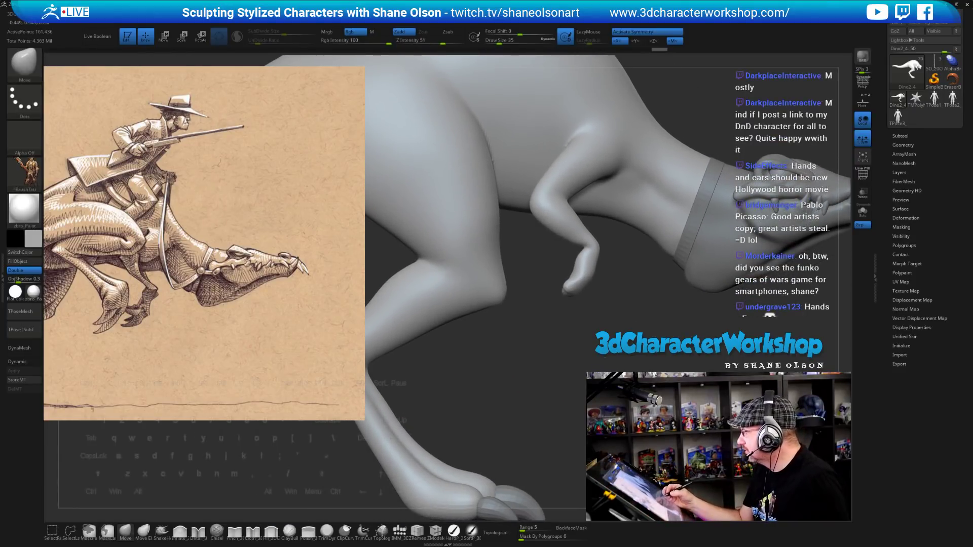
Hide the reference drawing, show only the body subtool, and turn off double-sided display.
click(903, 145)
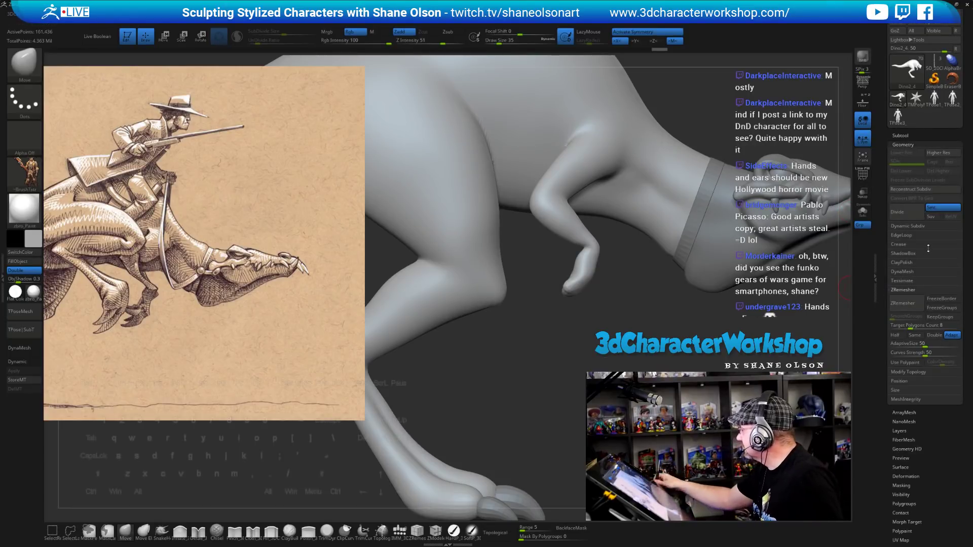
drag(681, 369, 661, 330)
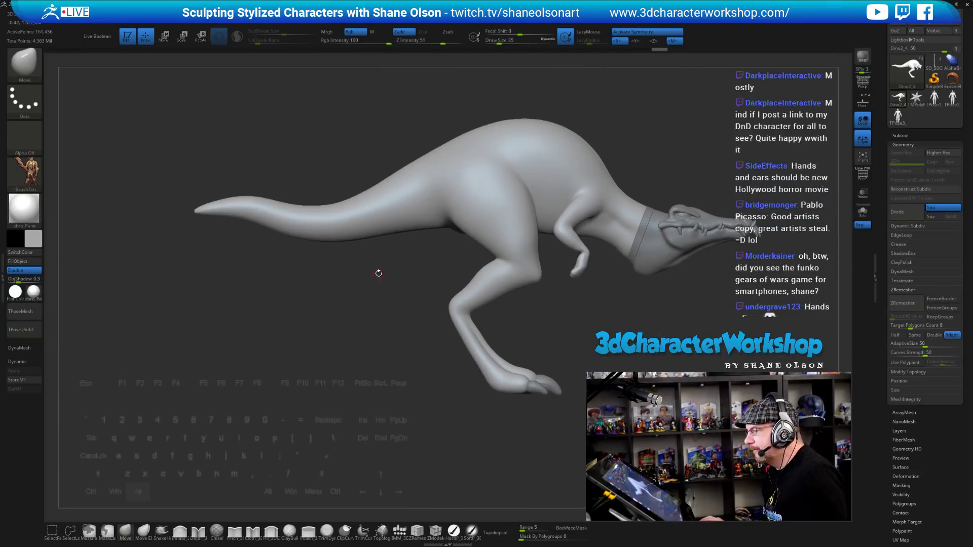
drag(376, 272, 351, 126)
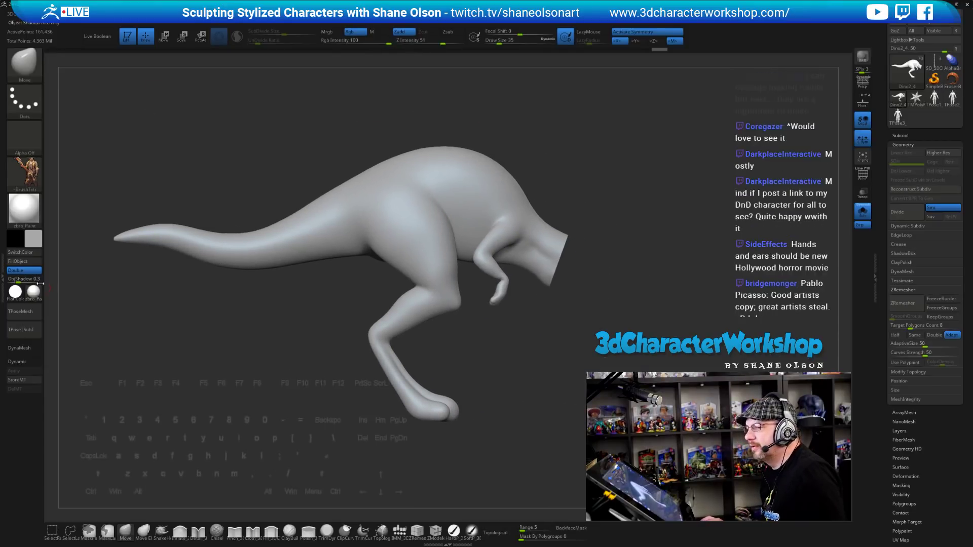
click(24, 271)
Set the draw size to 101, enable Sculptris Pro mode, and choose the SnakeHook brush.
key(s)
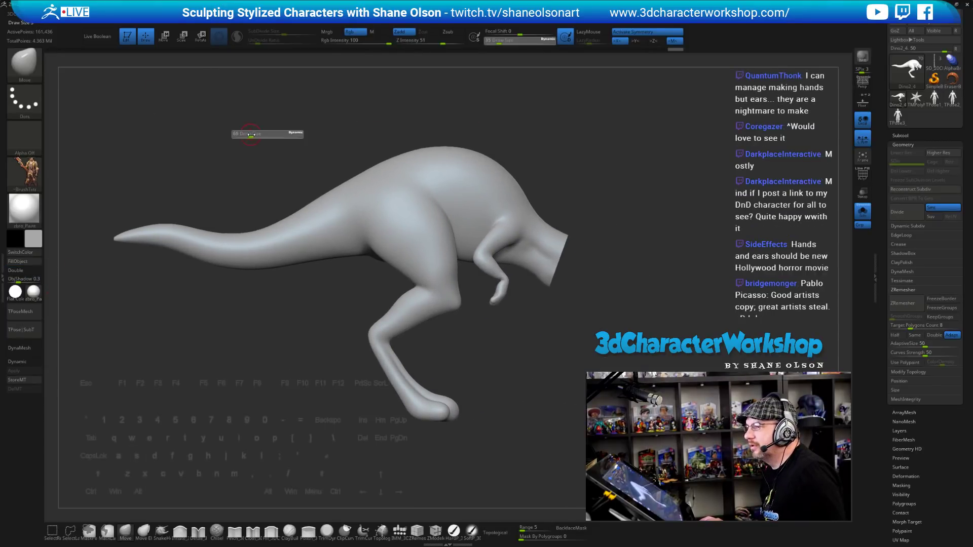
drag(248, 137, 256, 136)
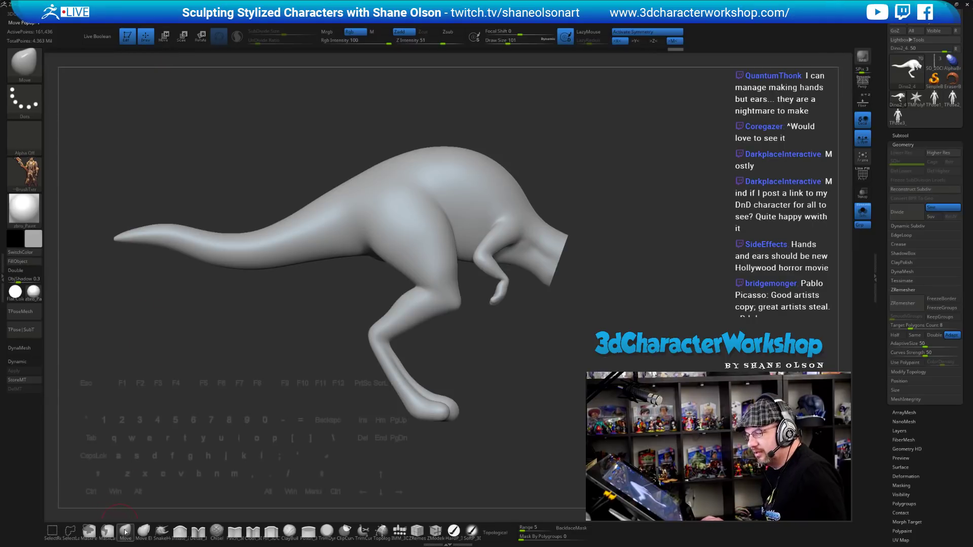
click(198, 531)
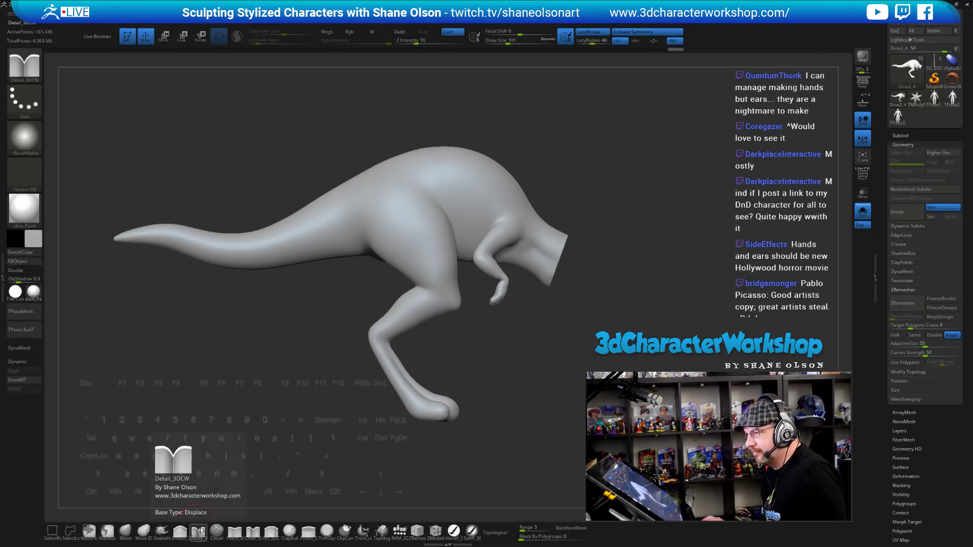
click(237, 37)
alt+drag(657, 307, 655, 337)
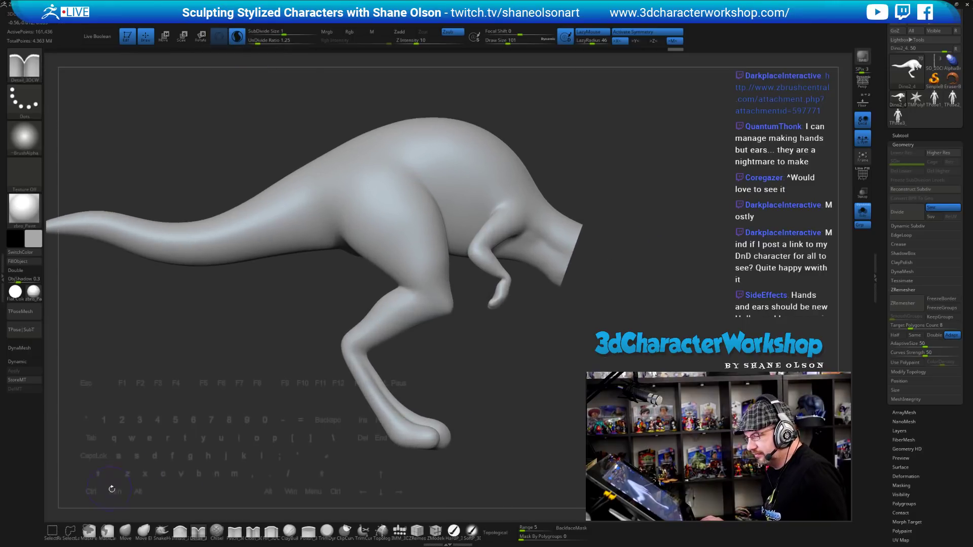
click(130, 532)
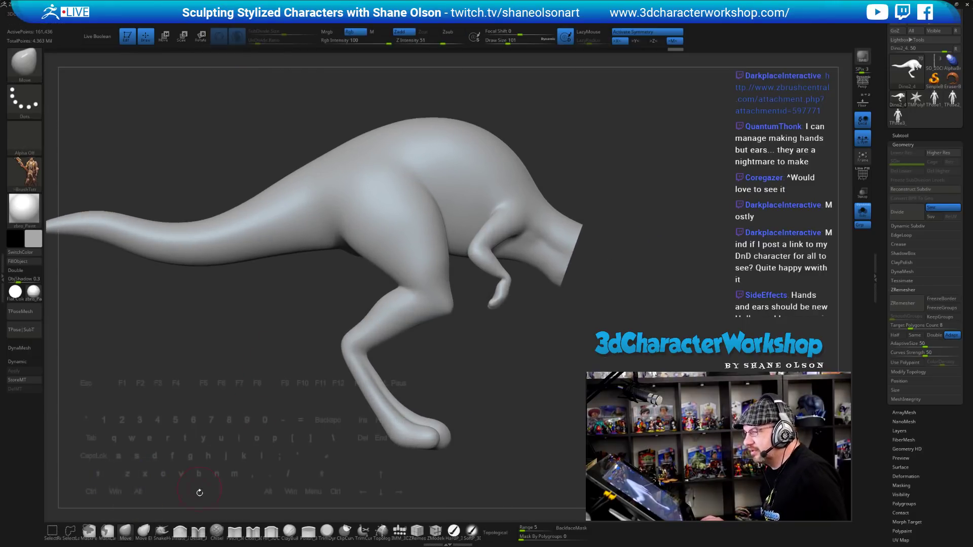
click(161, 531)
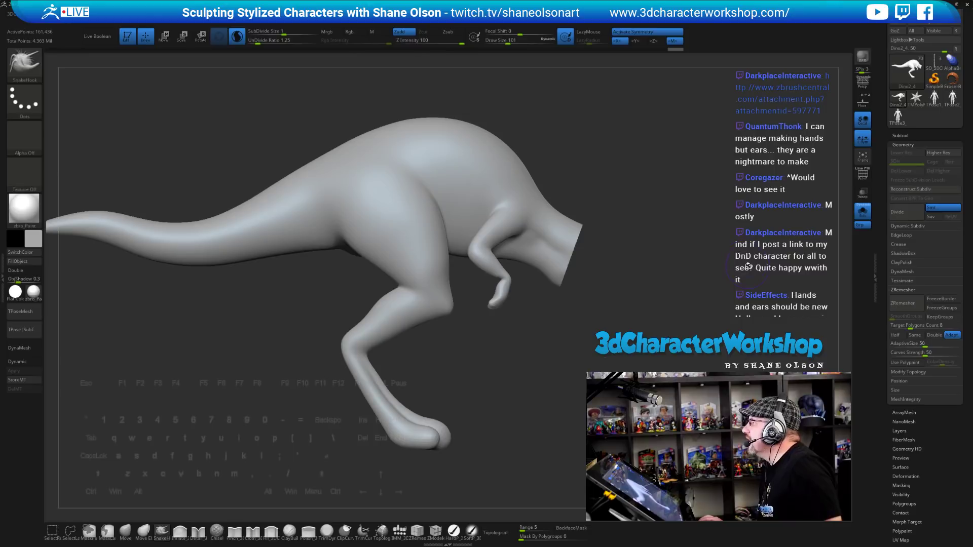
Reduce the SnakeHook draw size to 37 and pull fingers out of the end of the hand.
mouse_move(747, 266)
mouse_down()
mouse_move(687, 330)
mouse_move(694, 326)
mouse_move(689, 369)
mouse_up()
key(s)
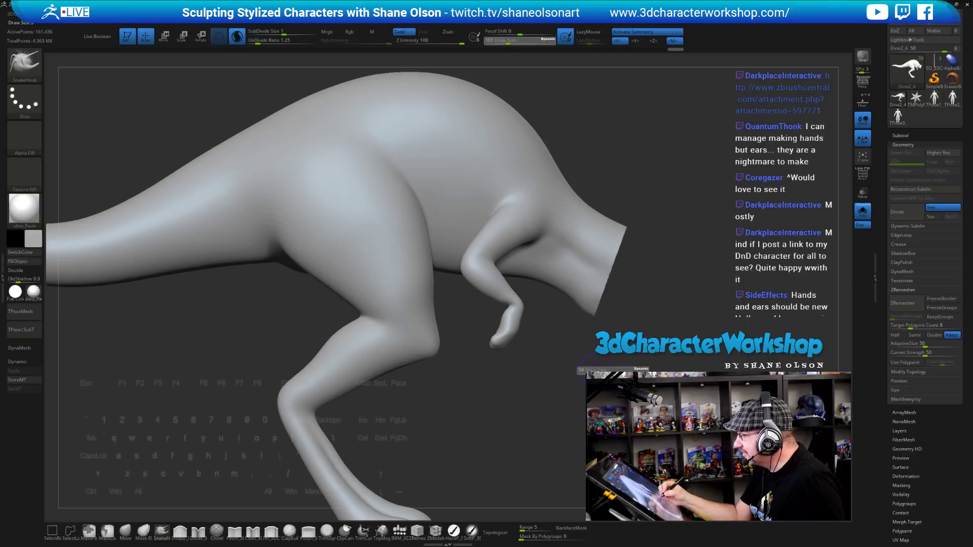
drag(597, 371, 597, 371)
mouse_move(573, 349)
mouse_down()
mouse_move(598, 405)
mouse_move(605, 356)
mouse_move(657, 393)
mouse_move(663, 451)
mouse_up()
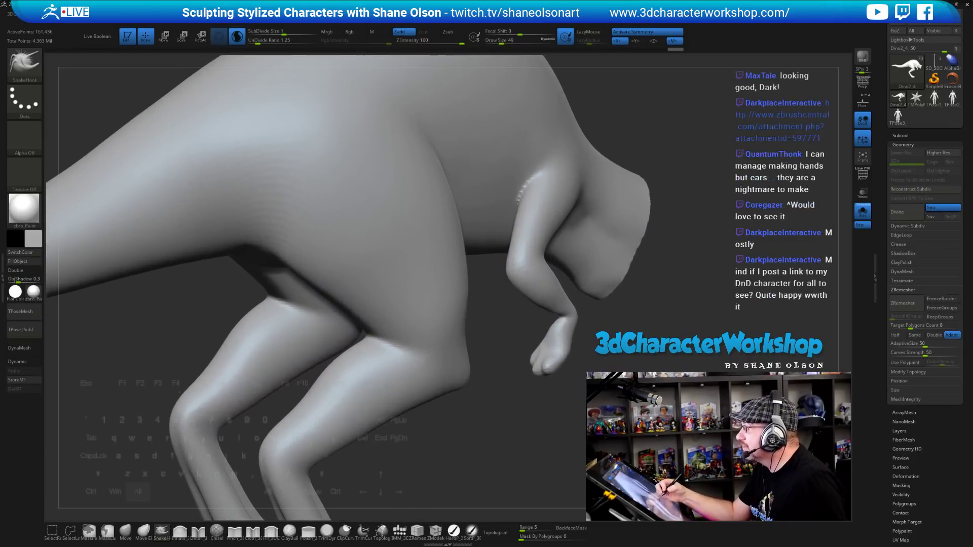
alt+drag(553, 367, 558, 380)
key(bracketleft)
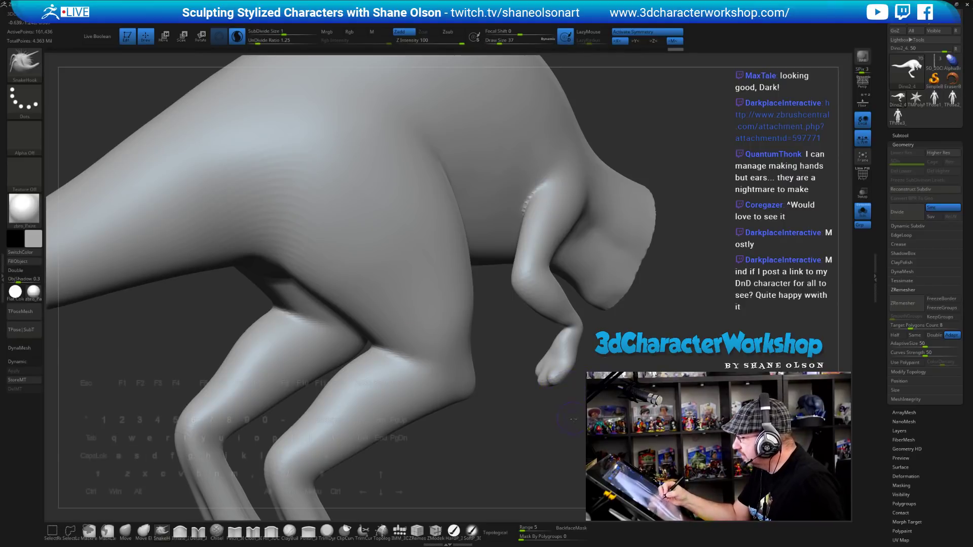
mouse_move(572, 419)
mouse_down()
mouse_move(592, 396)
mouse_move(567, 408)
mouse_move(582, 398)
mouse_move(555, 363)
mouse_move(541, 363)
mouse_move(577, 383)
mouse_move(573, 394)
mouse_up()
Check the hand's mesh density in wireframe, smooth the hand, and bring the reference drawing back beside the model.
key(shift+f)
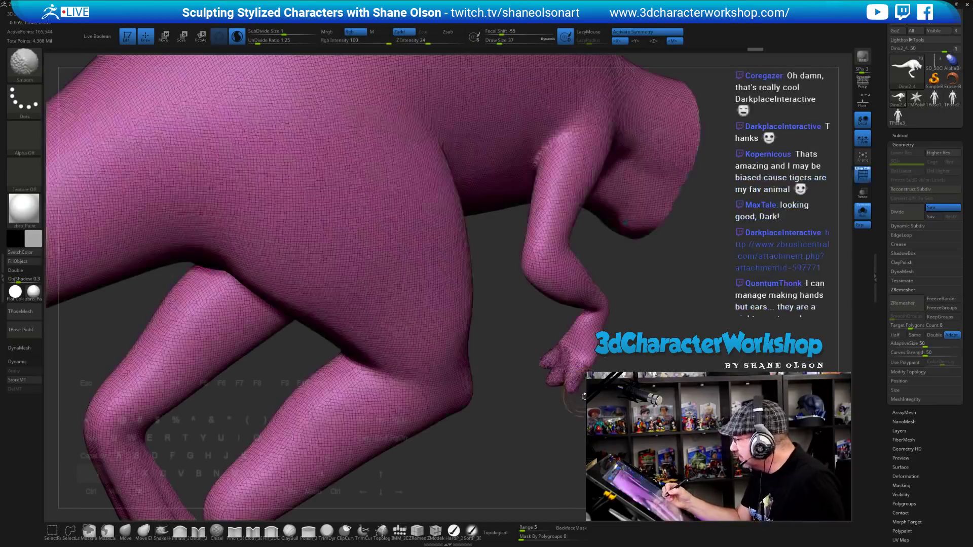
key(shift+f)
drag(527, 350, 495, 328)
mouse_move(588, 355)
mouse_down()
mouse_move(563, 363)
mouse_move(577, 398)
mouse_move(484, 351)
mouse_up()
key(shift)
key(alt+Tab)
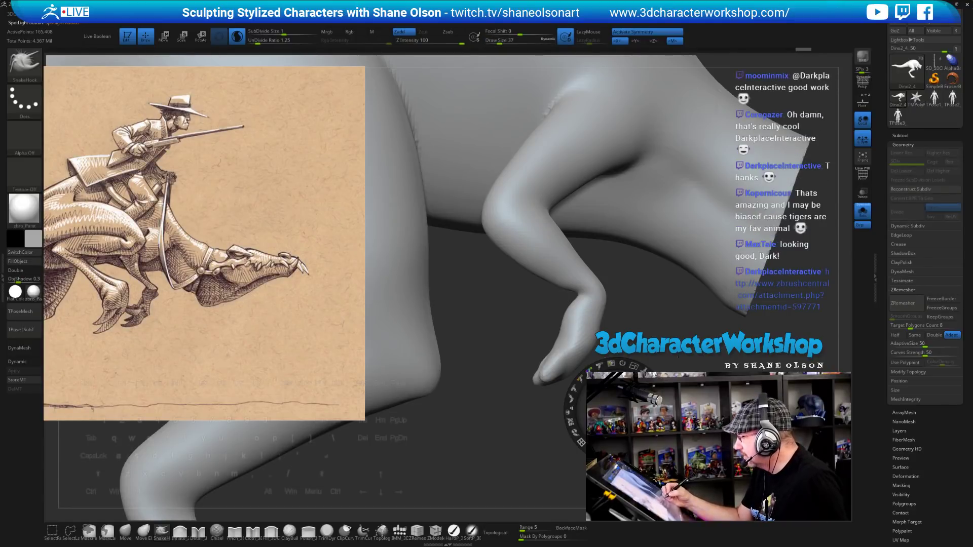
Set the SnakeHook draw size to 39 and pull separate fingers out of the end of the hand.
key(bracketleft)
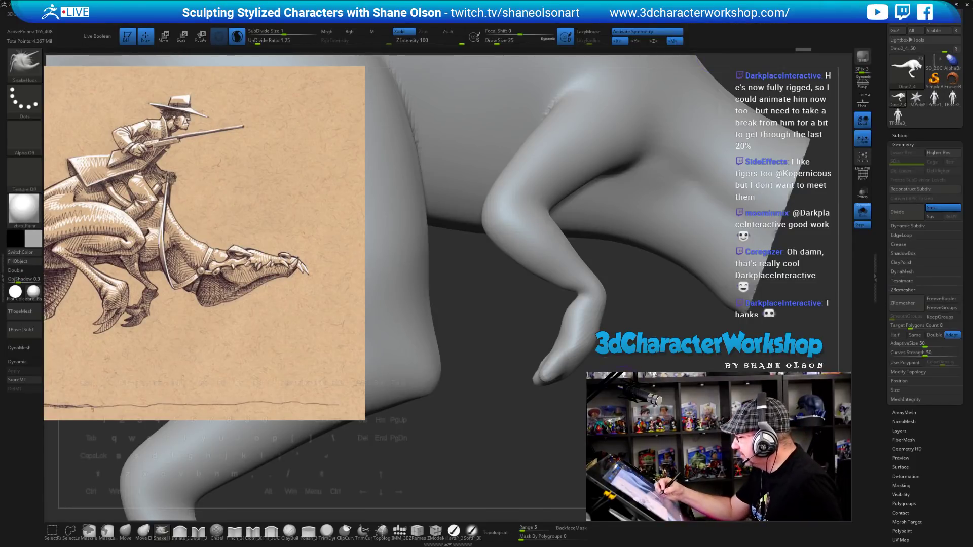
key(s)
drag(507, 426, 497, 426)
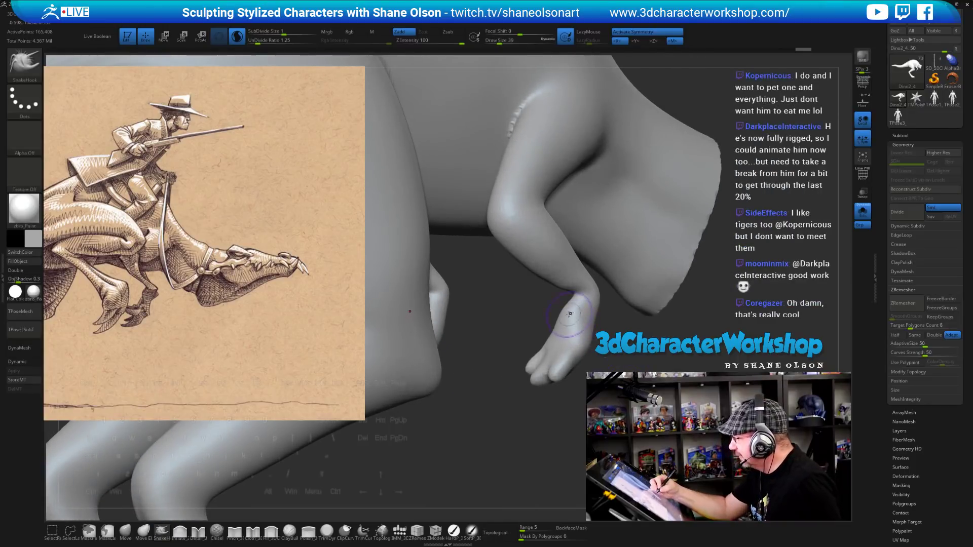
drag(590, 353, 565, 355)
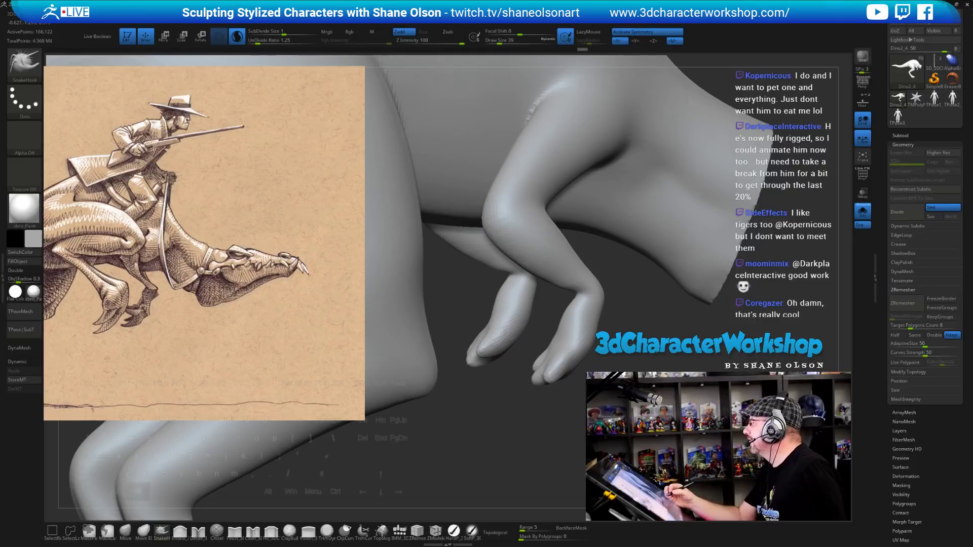
mouse_move(507, 426)
alt+mouse_down()
mouse_move(503, 450)
mouse_move(512, 450)
mouse_move(494, 449)
mouse_move(546, 370)
alt+mouse_up()
drag(558, 404, 537, 375)
Reshape the pulled fingers with the SnakeHook brush and separate them from one another.
key(ctrl+z)
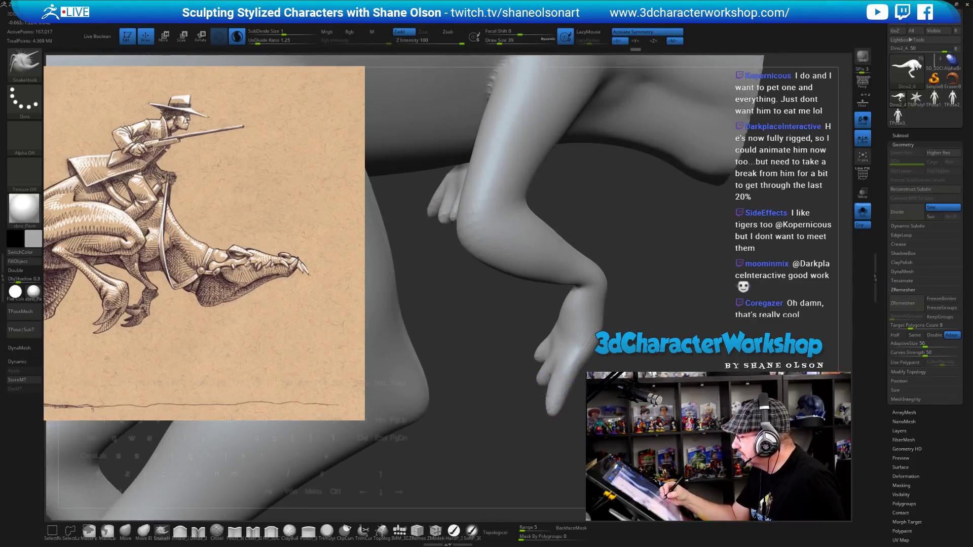
key(ctrl+z)
key(ctrl+z)
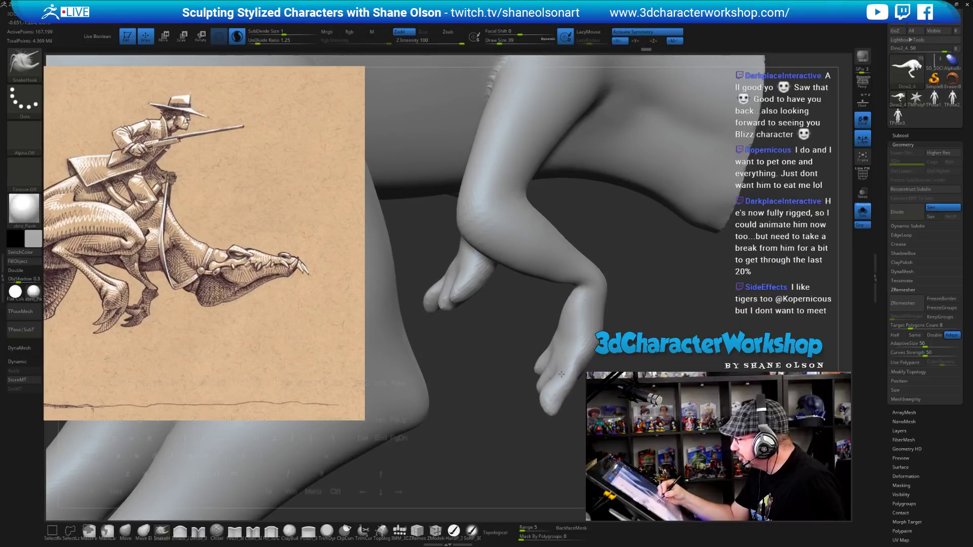
key(ctrl+z)
key(ctrl+z)
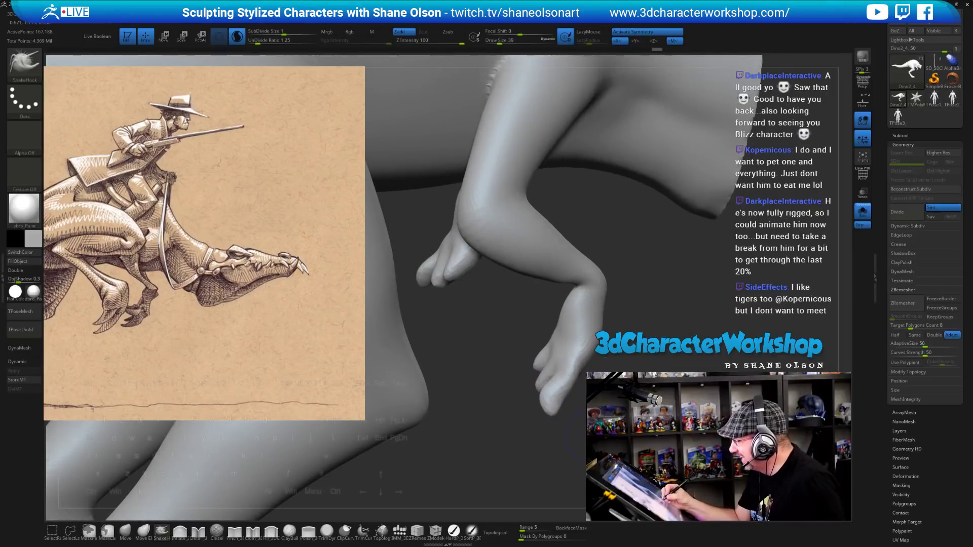
key(ctrl+z)
key(ctrl+z)
key(ctrl+z)
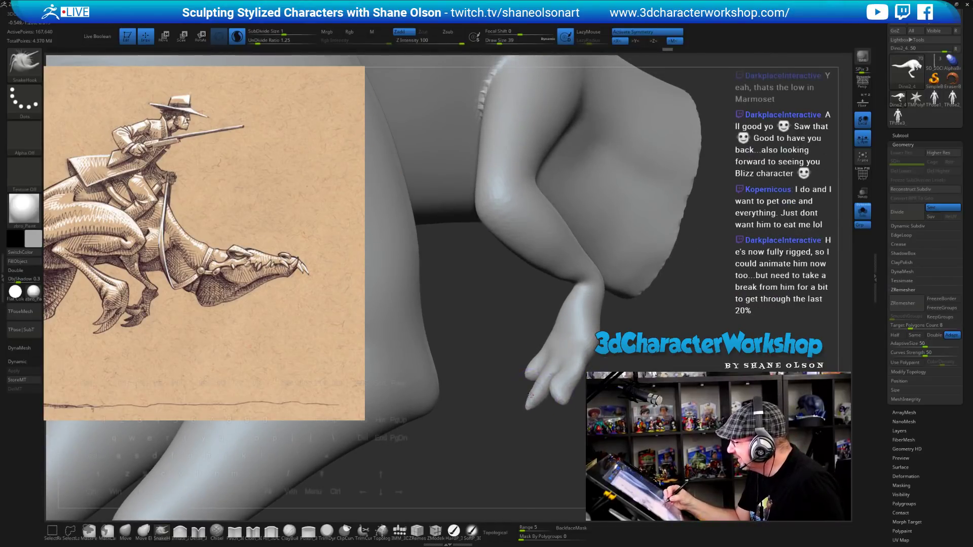
Pull the inner finger outward and thicken it beside the other two fingers.
drag(572, 375, 526, 377)
key(ctrl+shift+z)
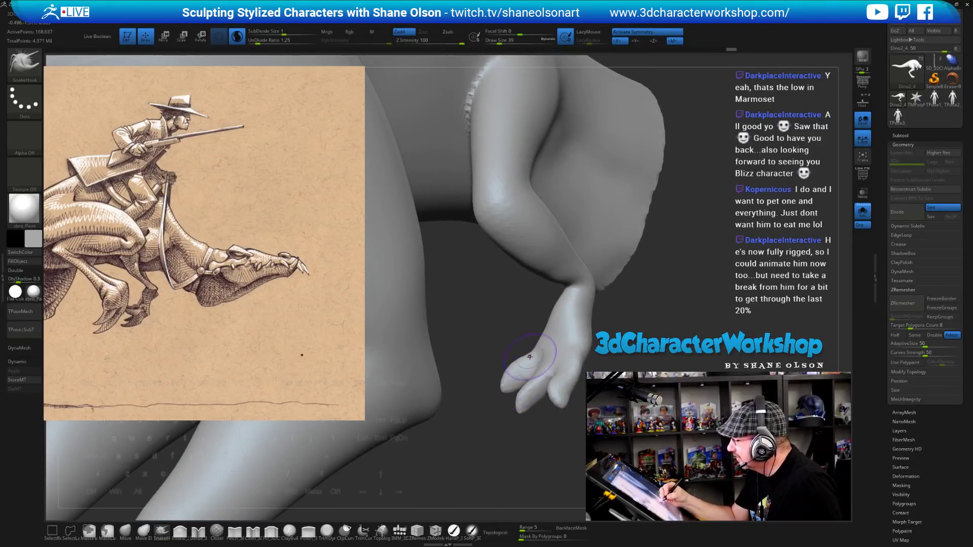
key(ctrl+shift+z)
key(ctrl+shift+z)
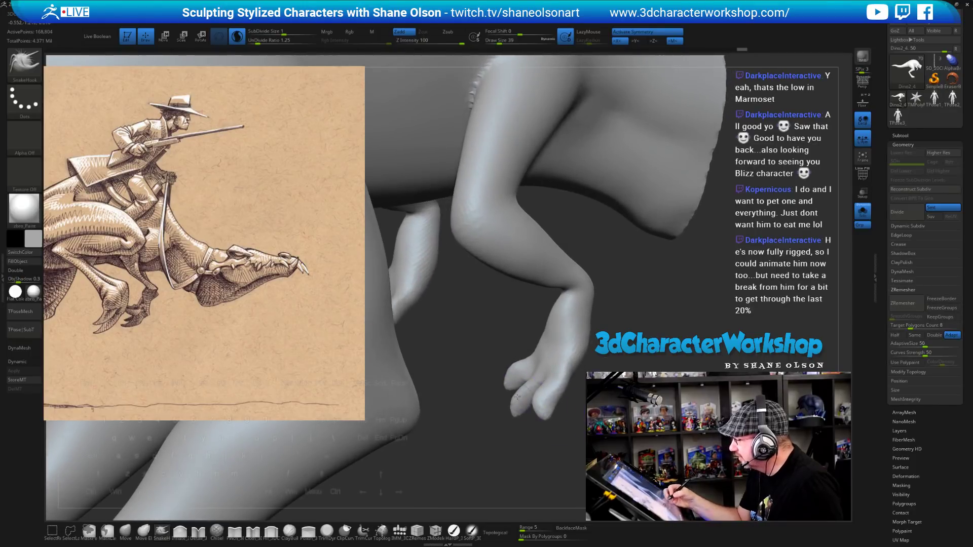
key(ctrl+shift+z)
key(ctrl+shift+z)
key(ctrl+shift+z)
key(ctrl+shift+z)
key(ctrl+shift+z)
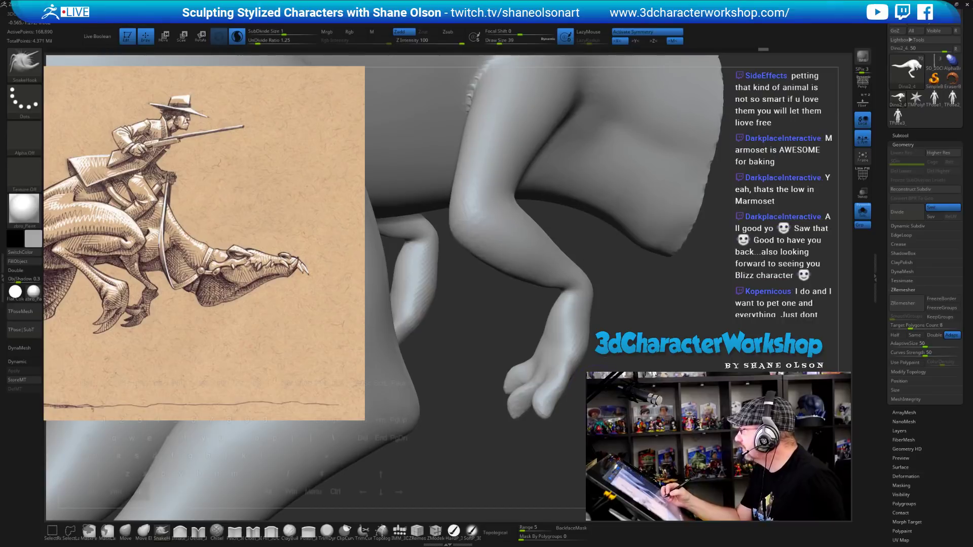
Spread the three fingers apart and deepen the gaps between them.
key(ctrl+shift+z)
key(ctrl+shift+z)
key(ctrl+shift+z)
key(ctrl+shift+z)
key(ctrl+shift+z)
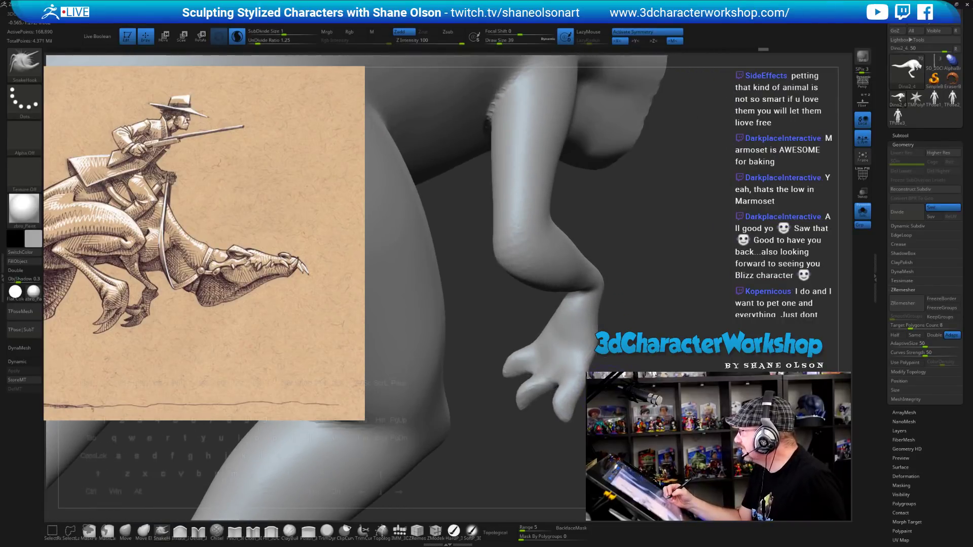
key(ctrl+shift+z)
key(ctrl+shift+z)
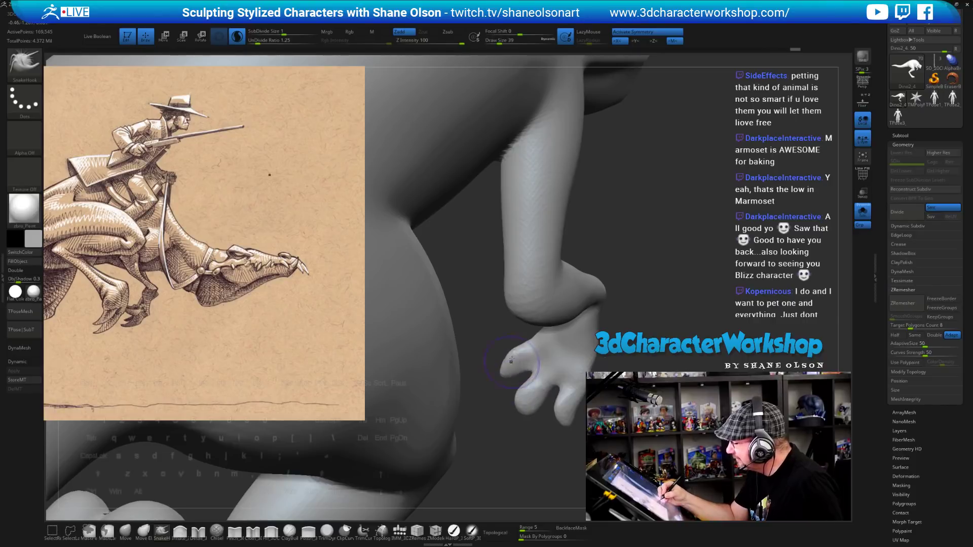
key(ctrl+shift+z)
key(ctrl+shift+z)
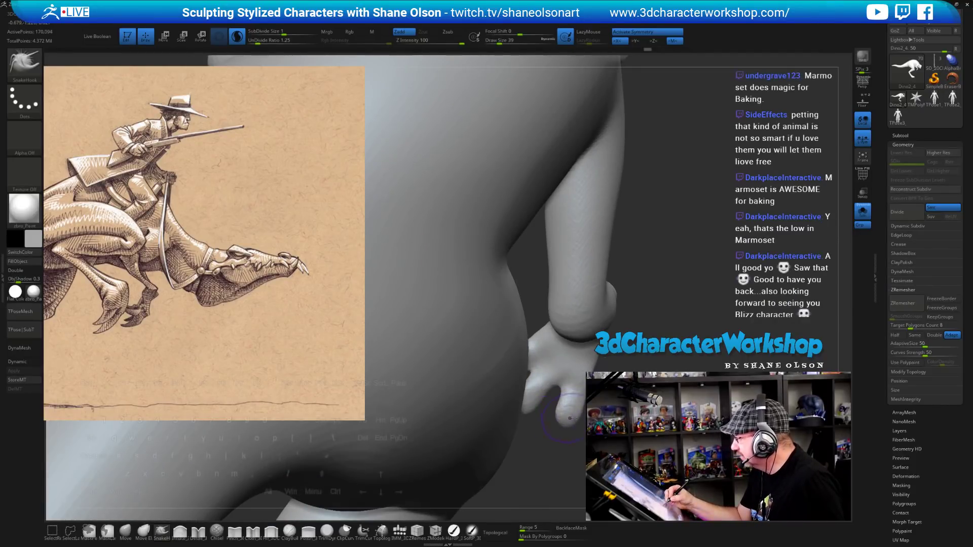
Thicken the inner finger and round off the tips of all three fingers.
key(ctrl+shift+z)
key(ctrl+shift+z)
key(ctrl+shift+z)
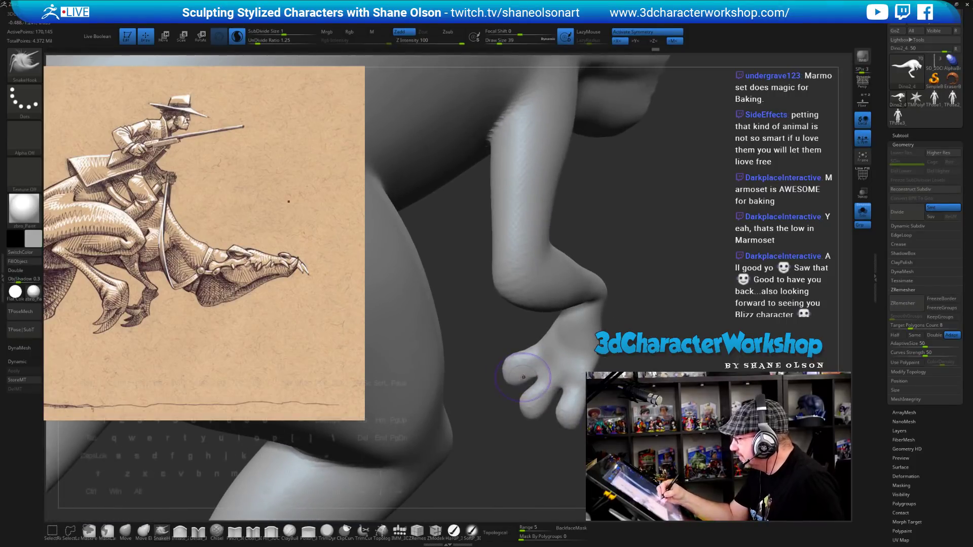
key(ctrl+shift+z)
key(ctrl+shift+z)
key(ctrl+shift+z)
key(ctrl+shift+z)
key(ctrl+shift+z)
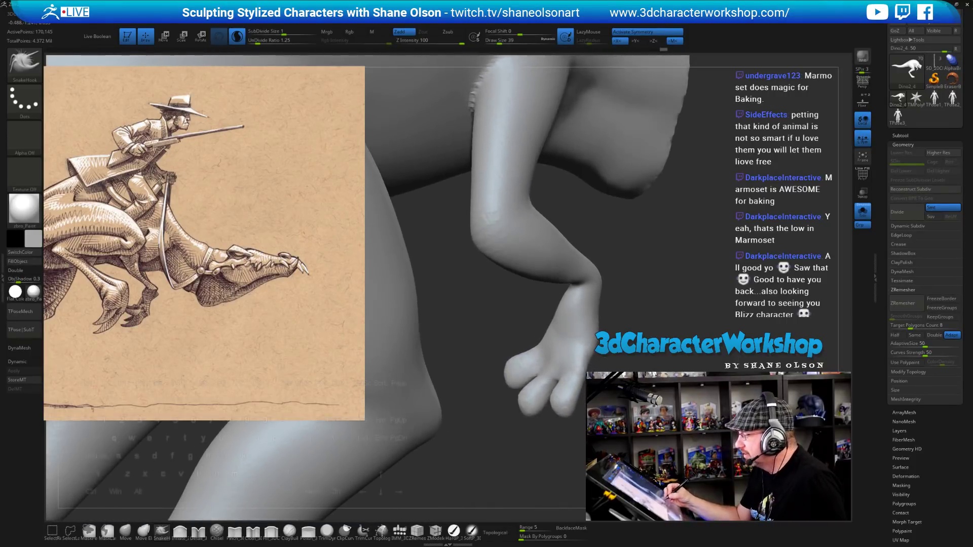
Check the three-fingered hand from the front and side, and reduce the SnakeHook draw size to 16.
key(ctrl+shift+z)
key(ctrl+shift+z)
key(ctrl+shift+z)
key(ctrl+shift+z)
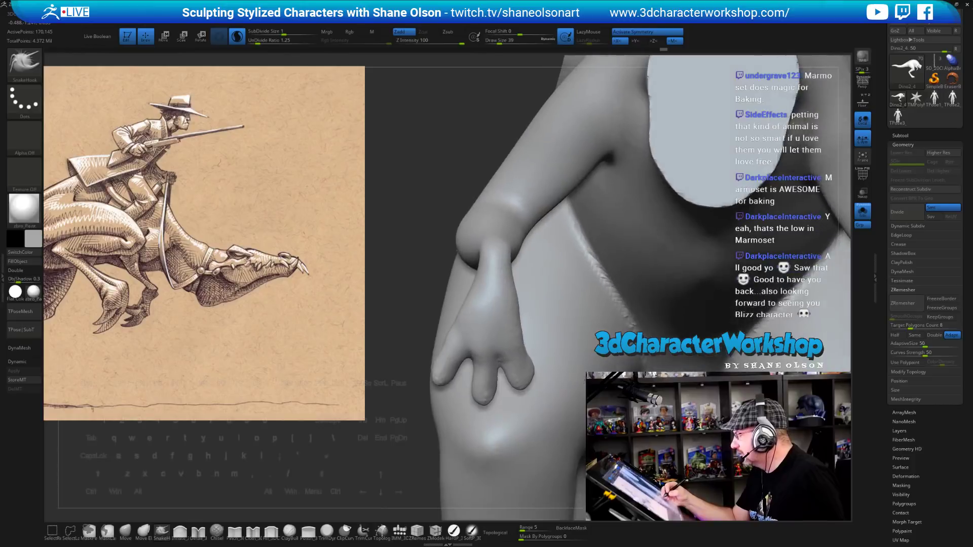
key(ctrl+shift+z)
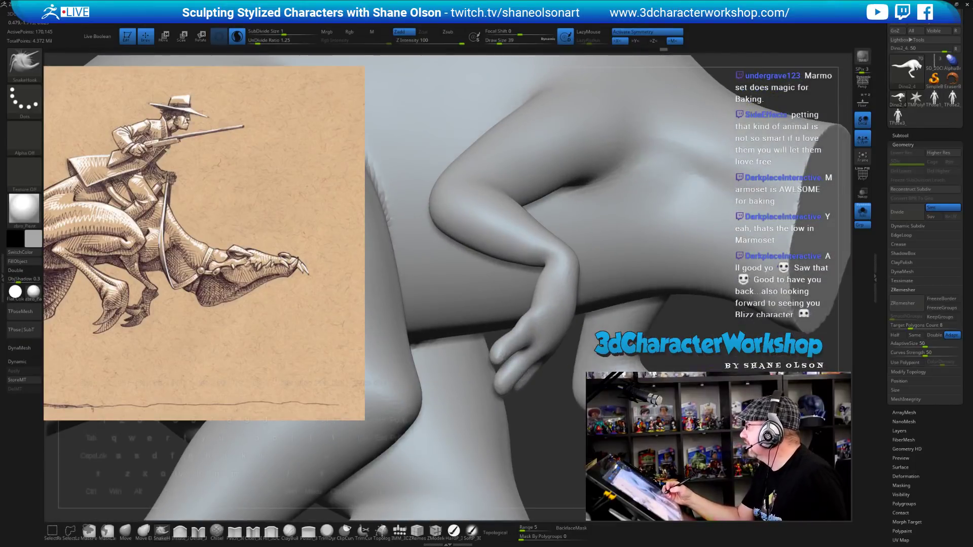
key(ctrl+shift+z)
key(ctrl+shift+z)
key(ctrl+shift+z)
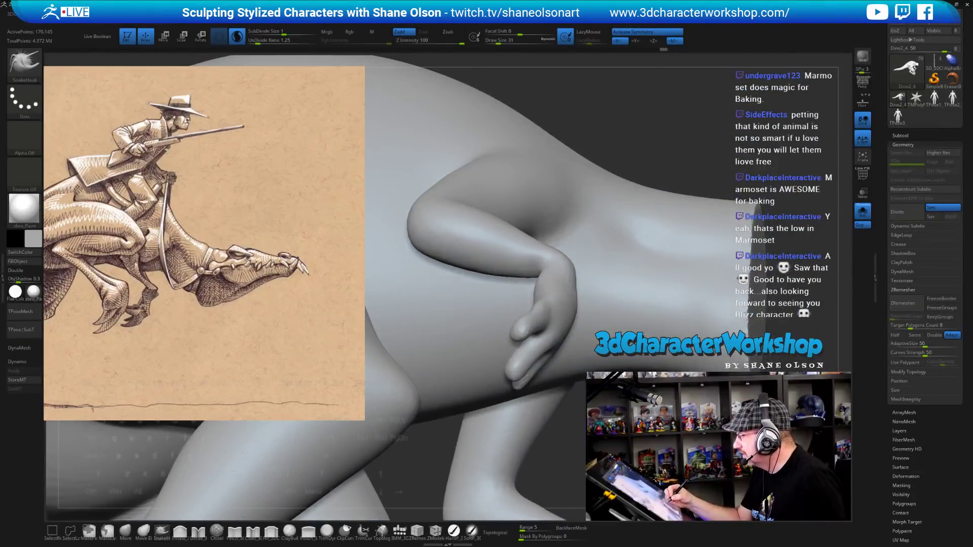
key(ctrl+shift+z)
key(ctrl+shift+z)
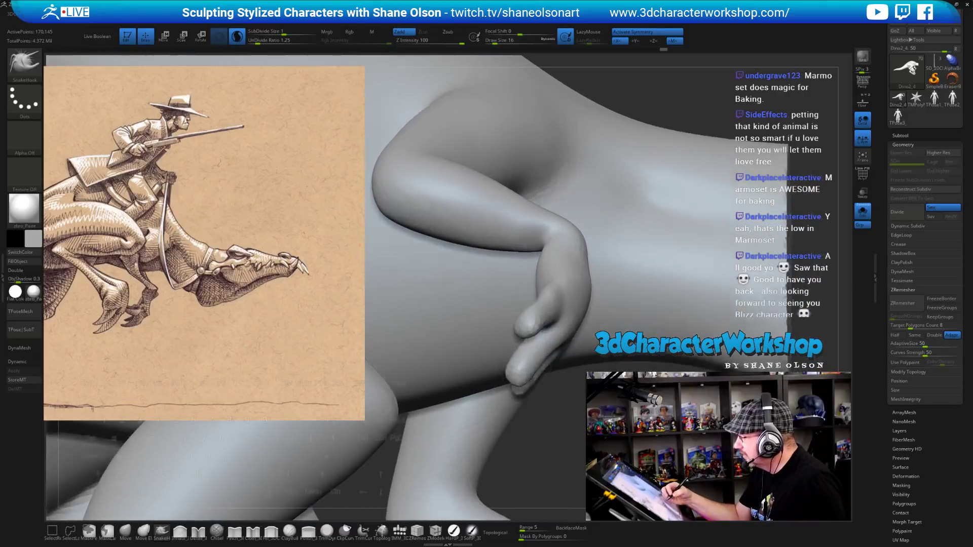
Try to push a hollow into the first fingertip with the small SnakeHook brush.
key(ctrl+shift+z)
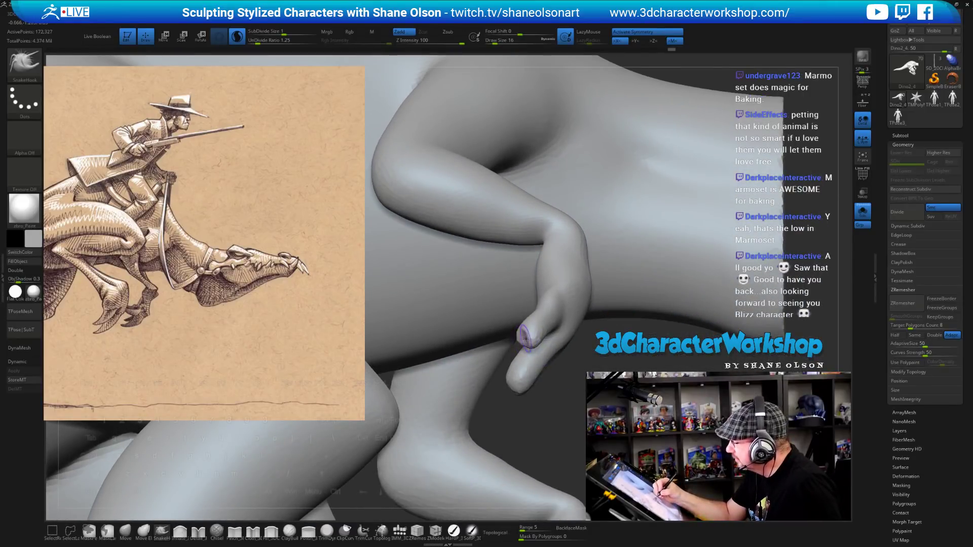
key(ctrl+shift+z)
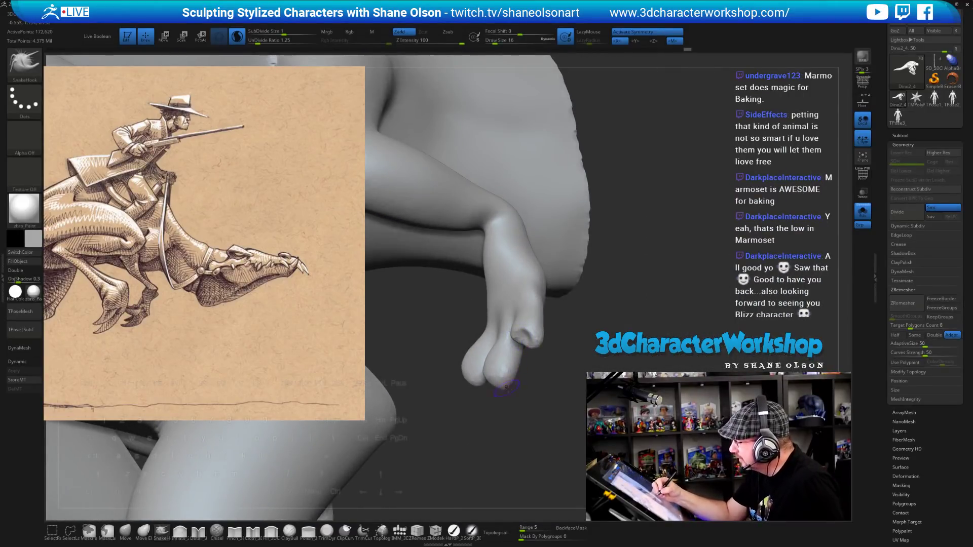
key(ctrl+shift+z)
key(ctrl+shift+z)
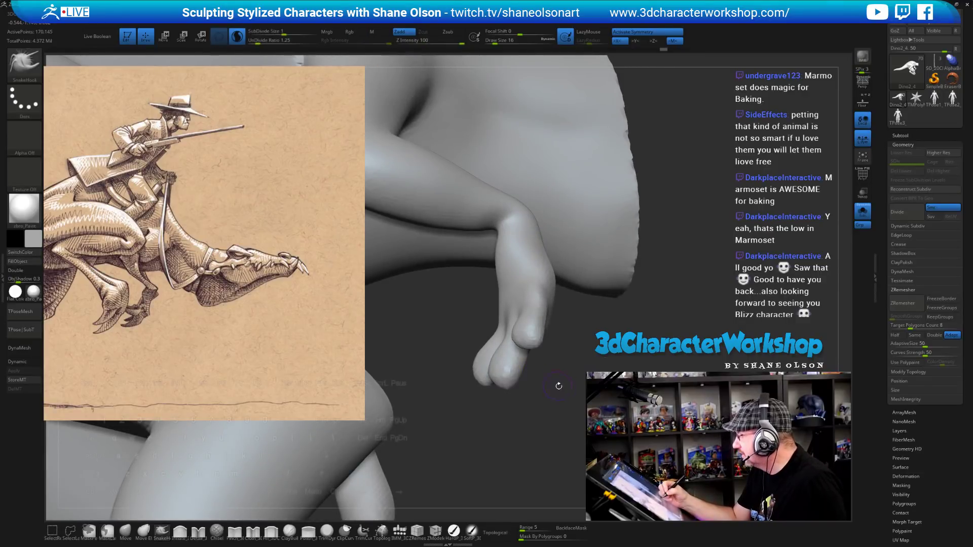
Push a hollow socket into the tip of the outstretched inner finger with the SnakeHook brush.
key(ctrl+shift+z)
key(ctrl+shift+z)
key(ctrl+shift+z)
key(ctrl+shift+z)
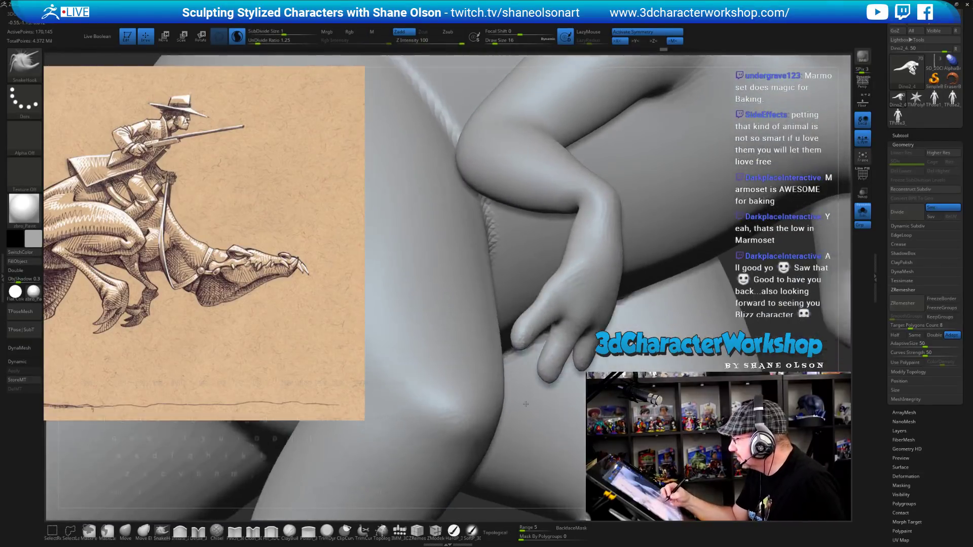
key(ctrl+shift+z)
key(ctrl+shift+z)
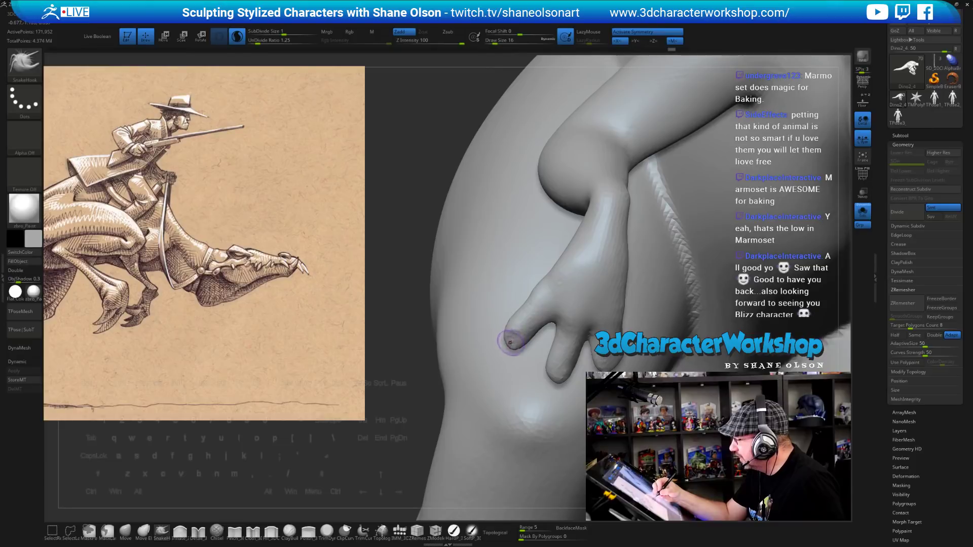
key(ctrl+shift+z)
key(ctrl+shift+z)
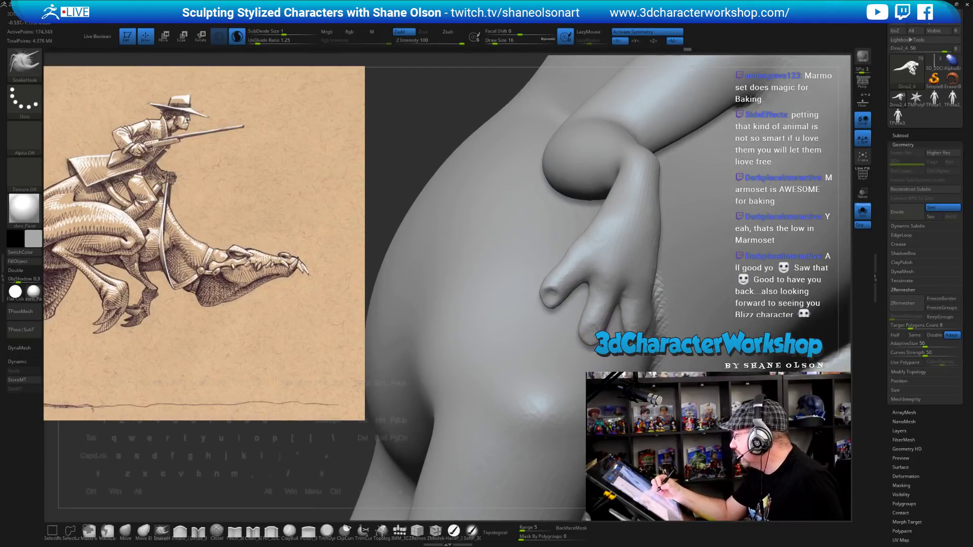
Push a matching hollow socket into the tip of the middle finger.
key(ctrl+shift+z)
key(ctrl+shift+z)
key(ctrl+shift+z)
key(ctrl+shift+z)
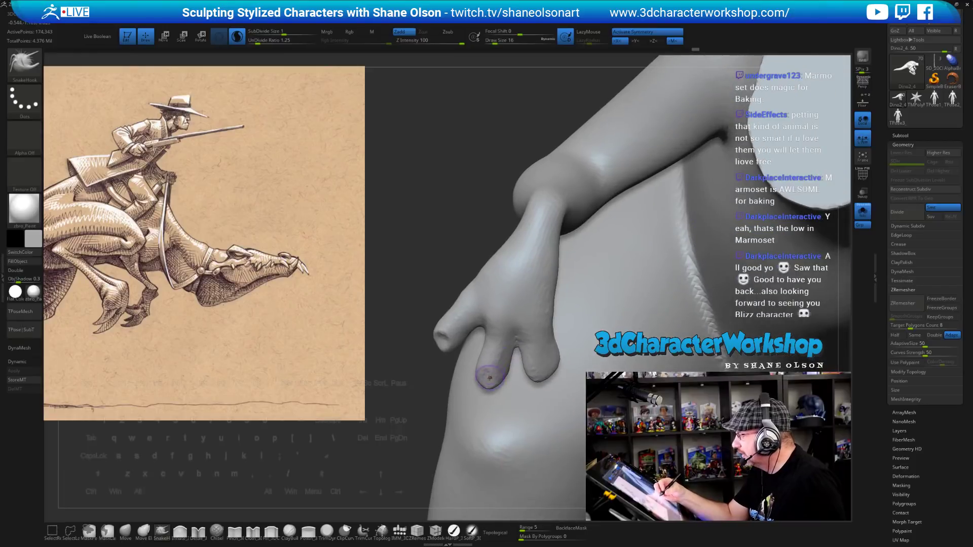
key(ctrl+shift+z)
key(ctrl+shift+z)
key(ctrl+shift+z)
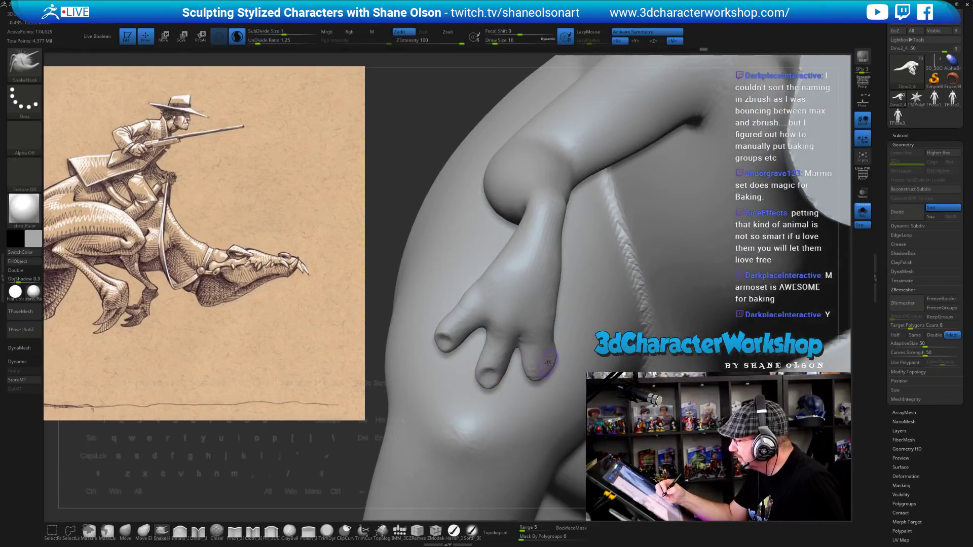
Smooth the tip of the third finger and switch back to the SnakeHook brush.
key(shift)
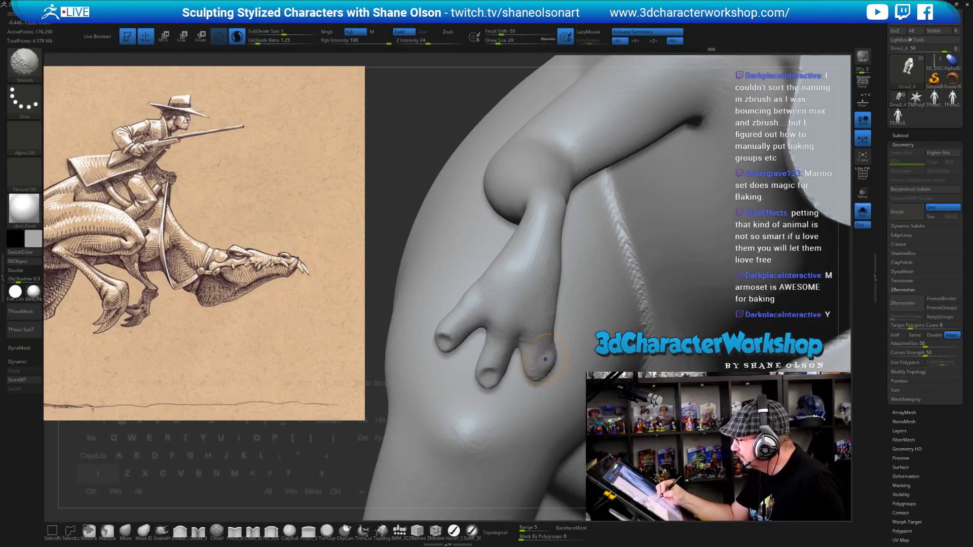
key(ctrl+shift+z)
key(ctrl+shift+z)
key(ctrl+shift+z)
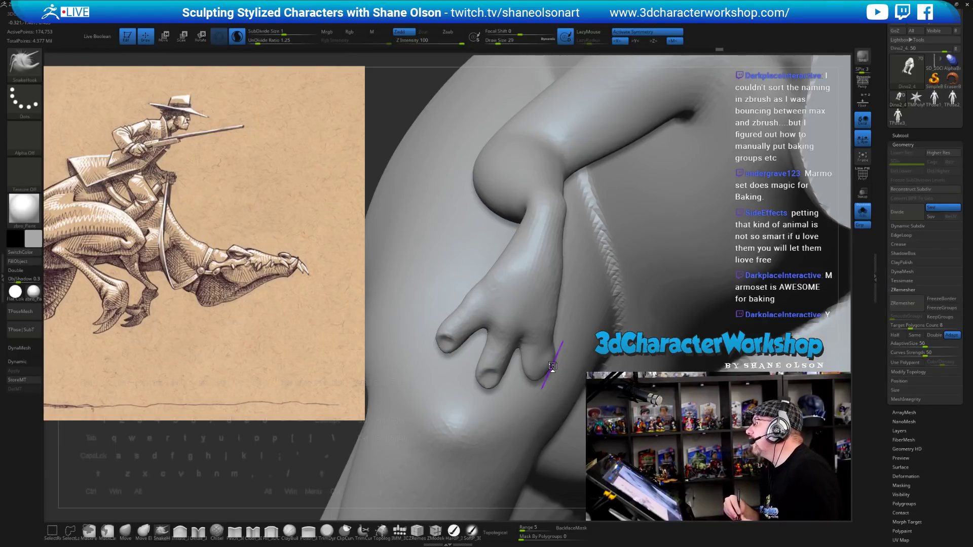
Set the SnakeHook draw size to 23 and push a hollow socket into the third fingertip.
key(s)
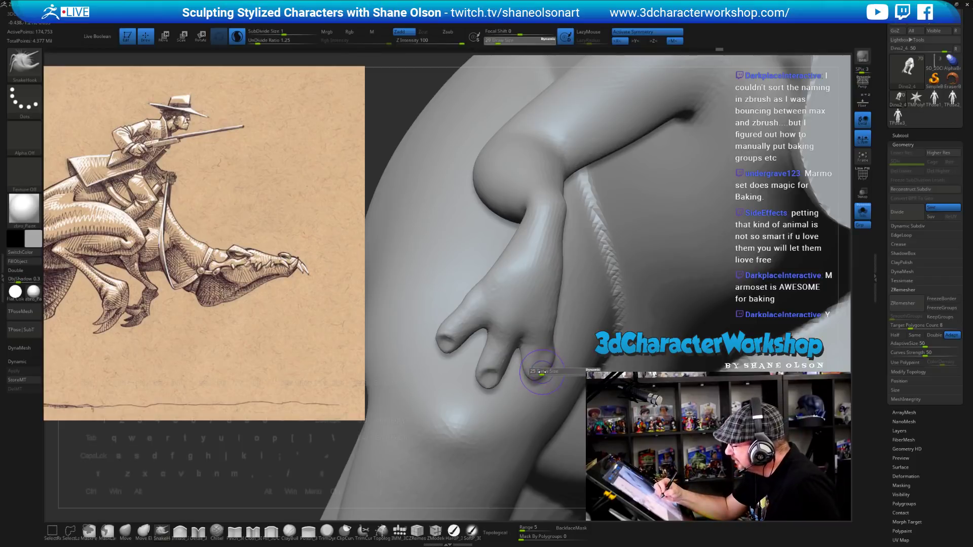
drag(542, 375, 546, 366)
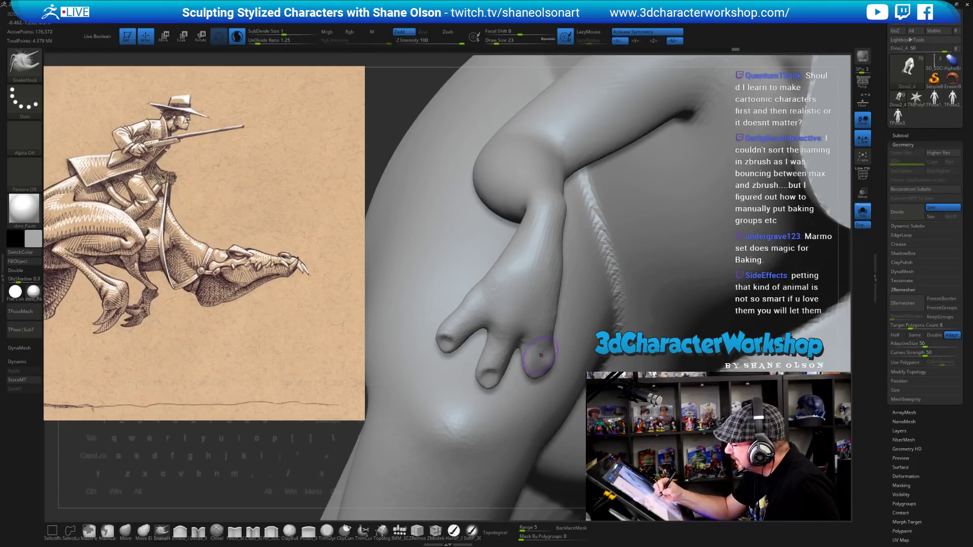
right_drag(542, 356, 608, 361)
drag(544, 359, 538, 359)
right_drag(547, 358, 451, 362)
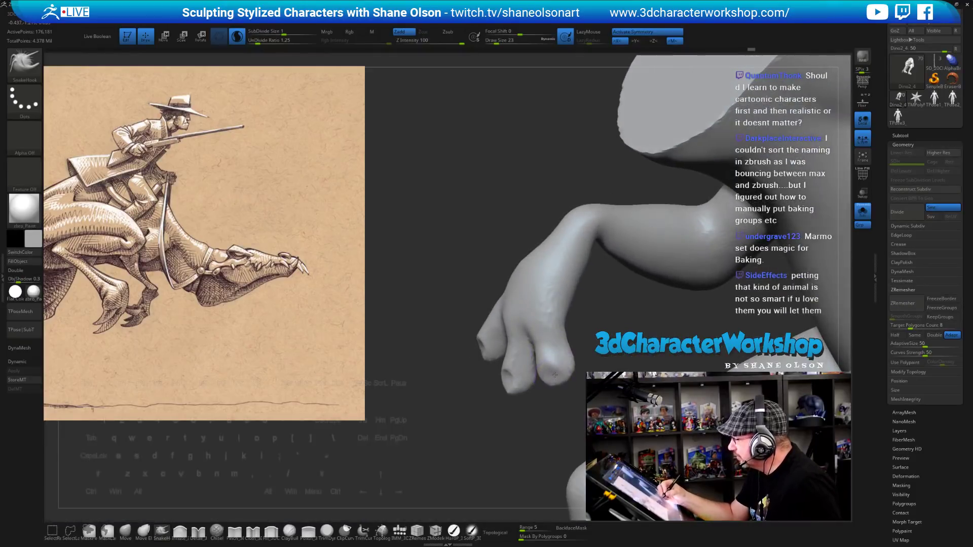
mouse_move(555, 375)
right_down()
mouse_move(561, 364)
mouse_move(550, 357)
mouse_move(544, 373)
mouse_move(553, 368)
mouse_move(553, 380)
mouse_move(556, 347)
right_up()
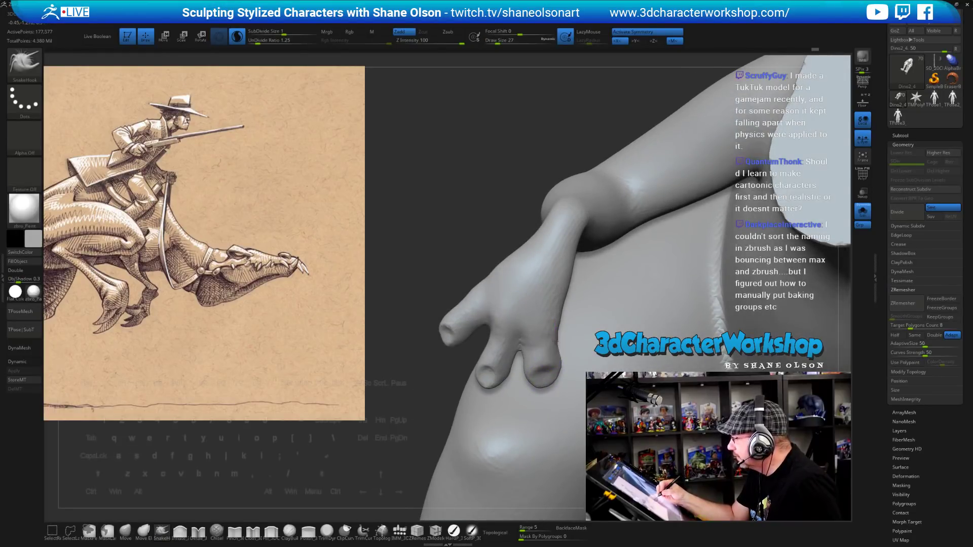
Reshape the wrist and back of the hand with a larger SnakeHook brush, then reduce the brush size from 65.
mouse_move(549, 350)
right_down()
mouse_move(567, 336)
mouse_move(560, 221)
right_up()
mouse_move(552, 216)
mouse_down()
mouse_move(573, 222)
mouse_move(535, 226)
mouse_up()
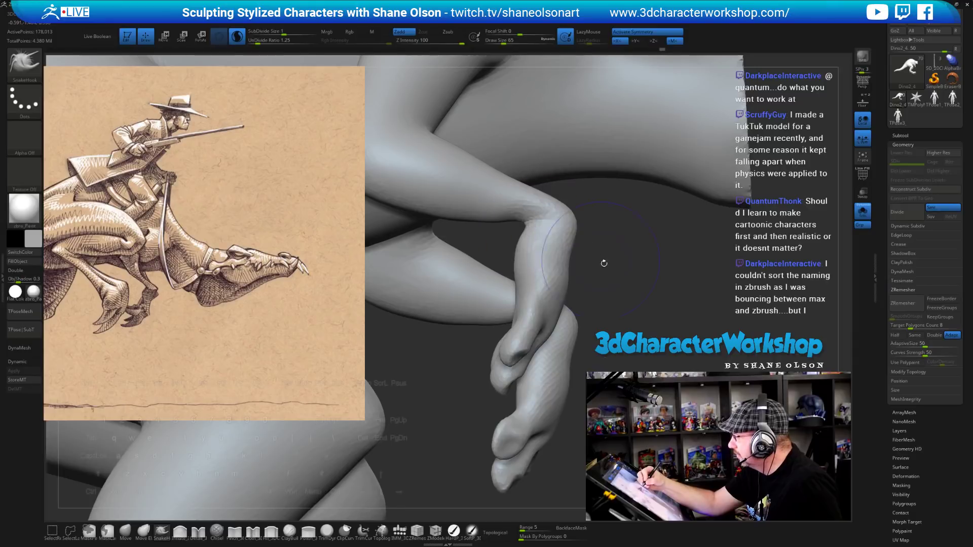
key(s)
drag(613, 282, 610, 283)
mouse_move(611, 282)
ctrl+right_down()
mouse_move(613, 241)
mouse_move(609, 294)
ctrl+right_up()
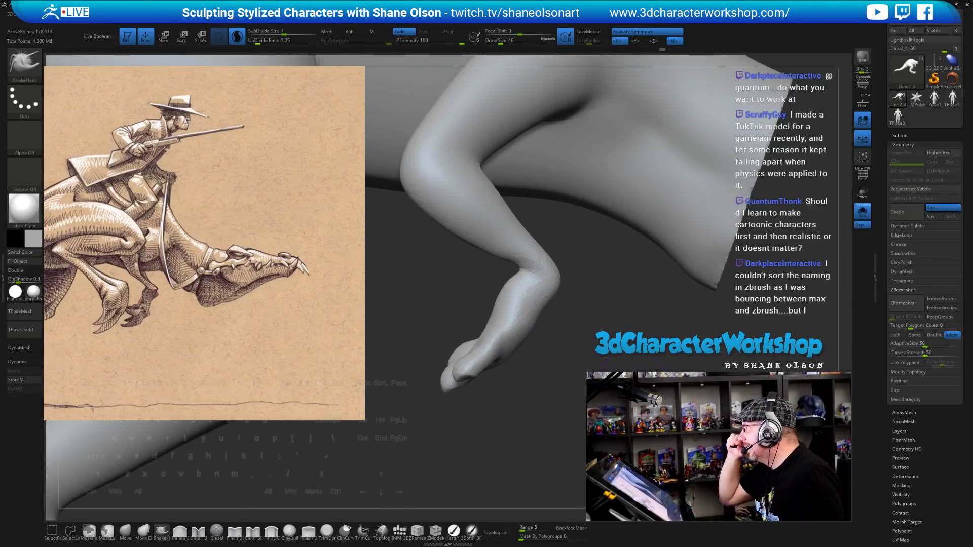
Set the SnakeHook draw size to 37 and refine the bend of the wrist above the hand.
ctrl+right_drag(628, 337, 648, 353)
key(s)
drag(649, 370, 647, 370)
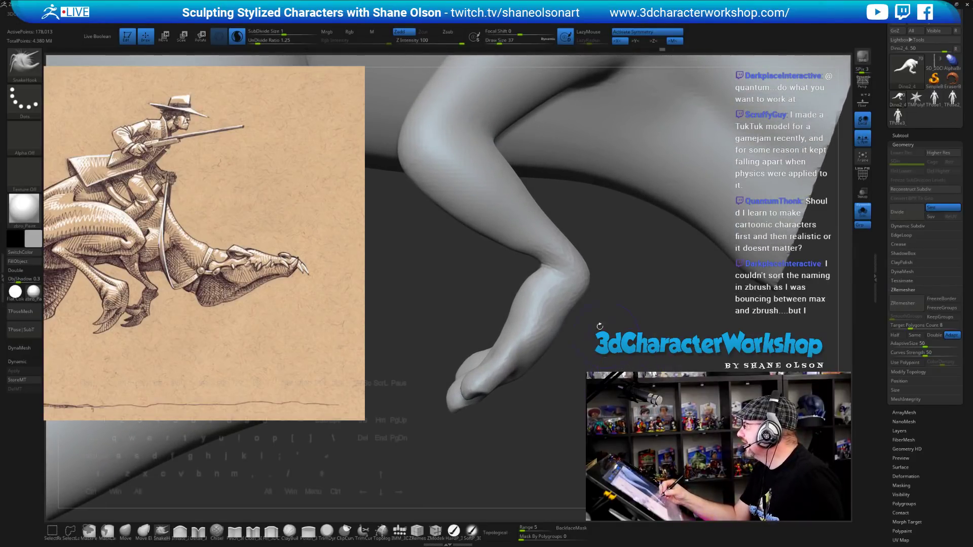
drag(567, 272, 557, 268)
right_drag(618, 284, 507, 299)
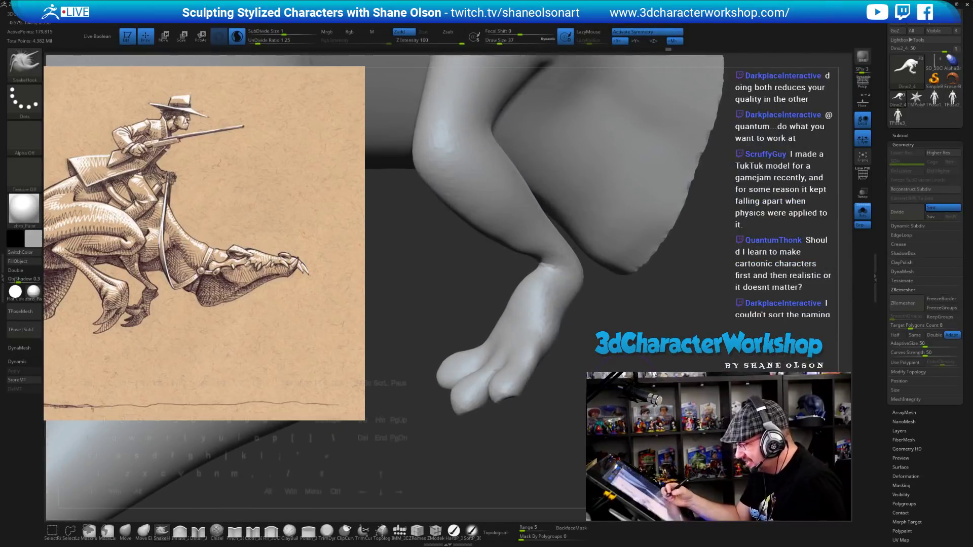
Carve a crease across the hand at the base of the fingers with the Detail brush at draw size 20.
click(202, 533)
key(s)
drag(570, 401, 566, 401)
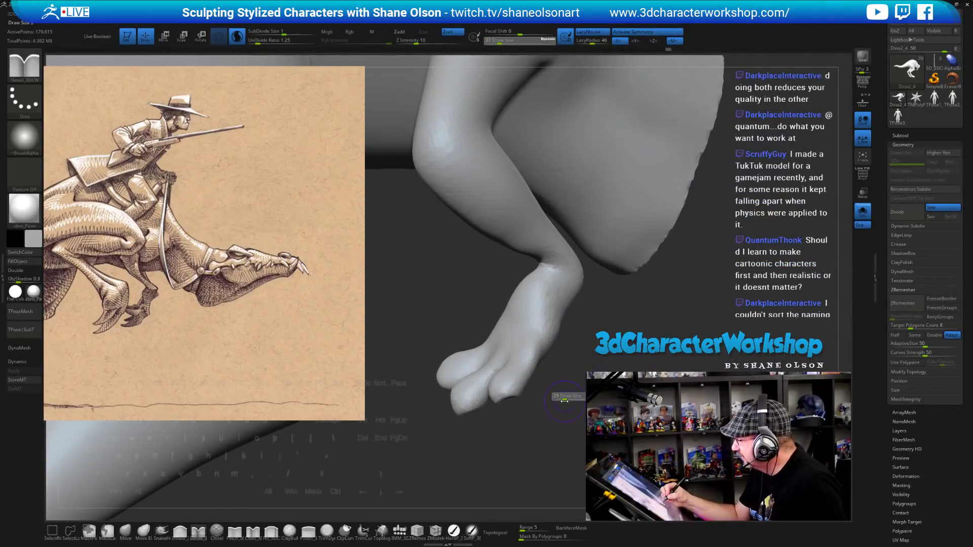
mouse_move(564, 401)
right_down()
mouse_move(512, 370)
mouse_move(583, 373)
right_up()
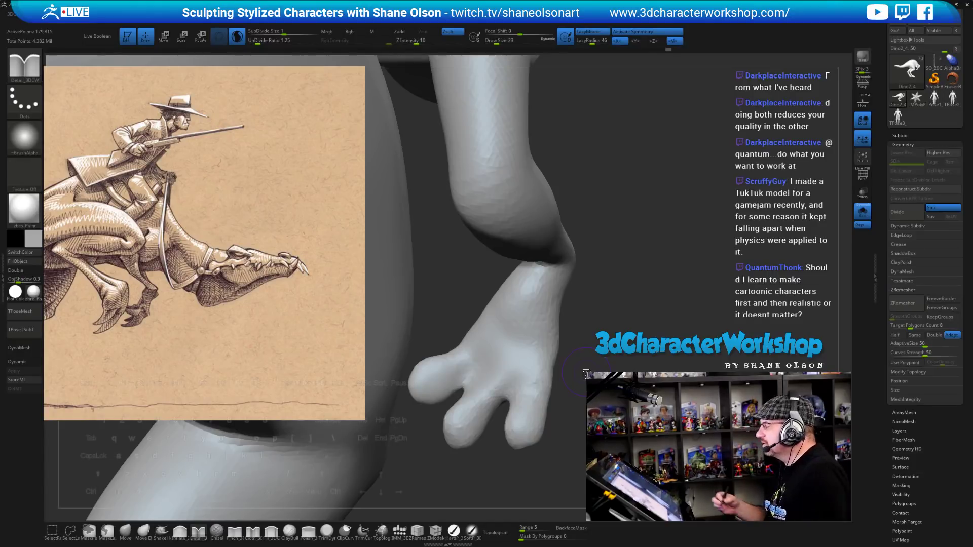
right_drag(584, 389, 491, 411)
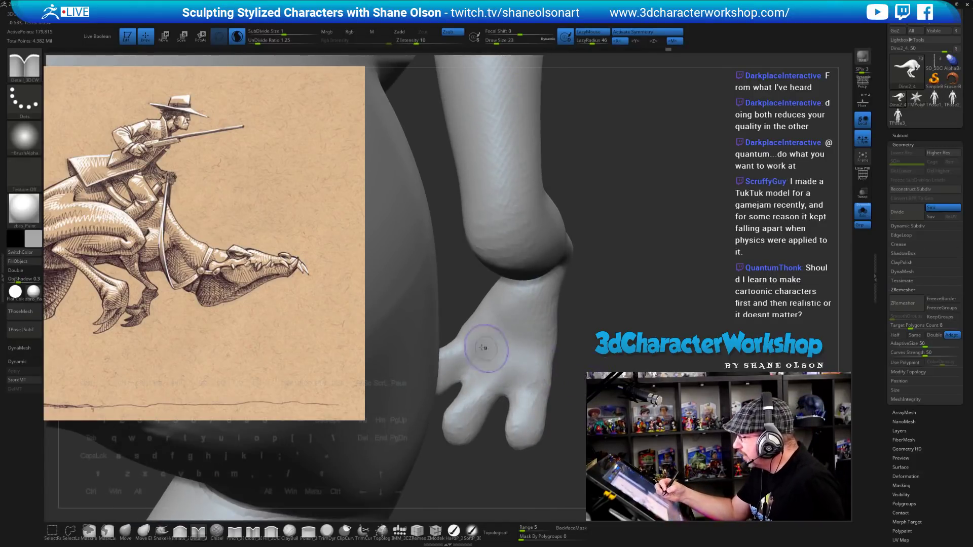
right_drag(528, 360, 591, 375)
key(s)
drag(592, 375, 590, 375)
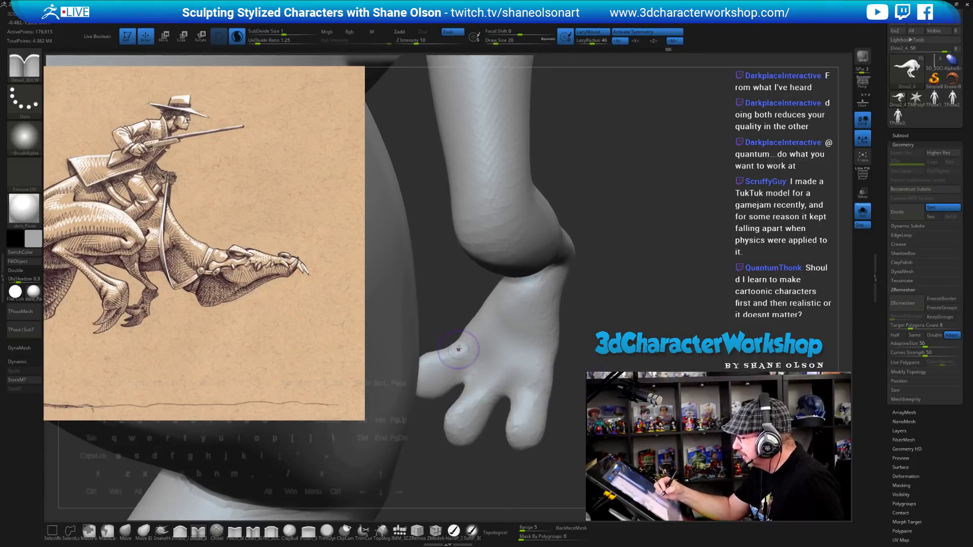
mouse_move(454, 346)
mouse_down()
mouse_move(488, 372)
mouse_move(528, 382)
mouse_up()
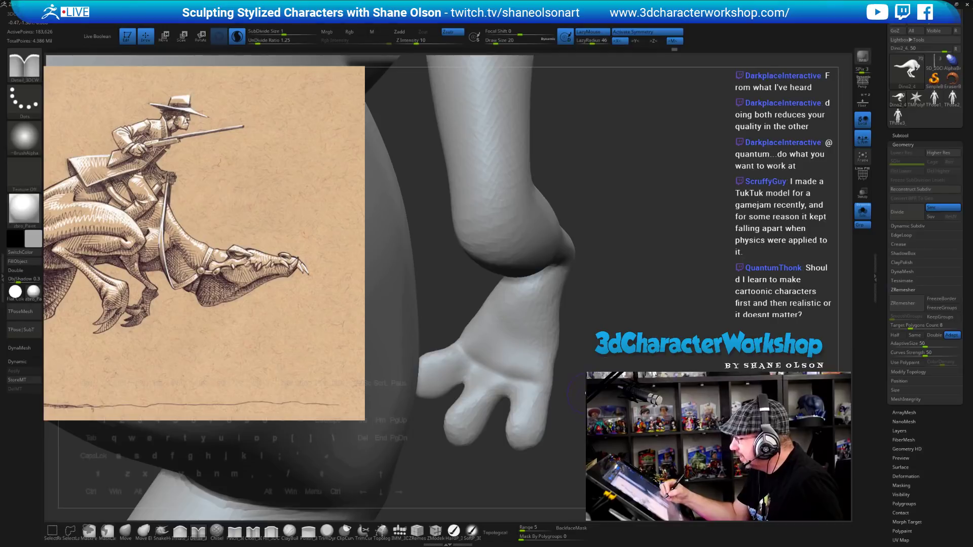
Extend the Detail brush creases around the finger bases and into the gaps between the fingers.
mouse_move(576, 393)
right_down()
mouse_move(509, 391)
mouse_move(492, 370)
mouse_move(464, 380)
right_up()
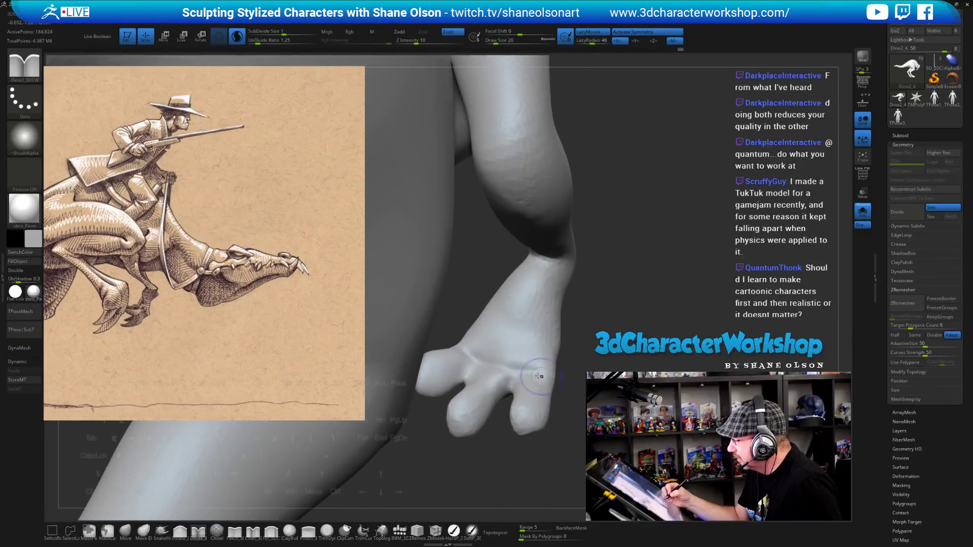
drag(464, 380, 480, 355)
right_drag(480, 355, 515, 384)
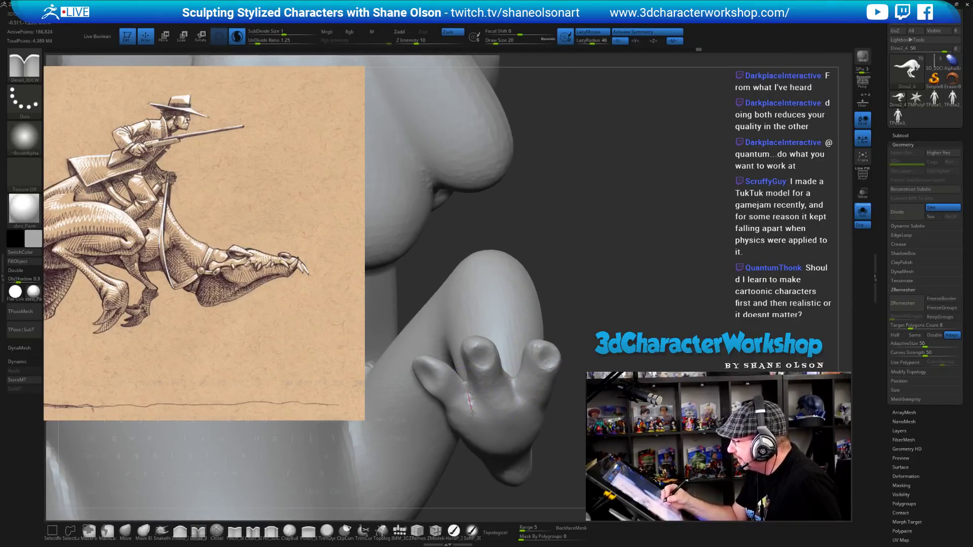
right_drag(472, 392, 468, 315)
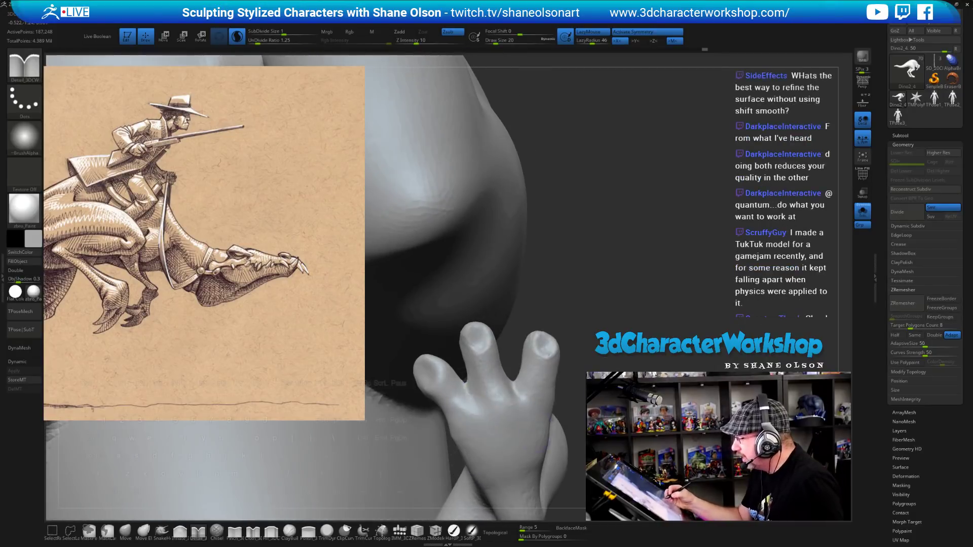
Reshape the webbing between the fingers with the Move brush at draw size 16, smoothing the rough spots.
click(126, 530)
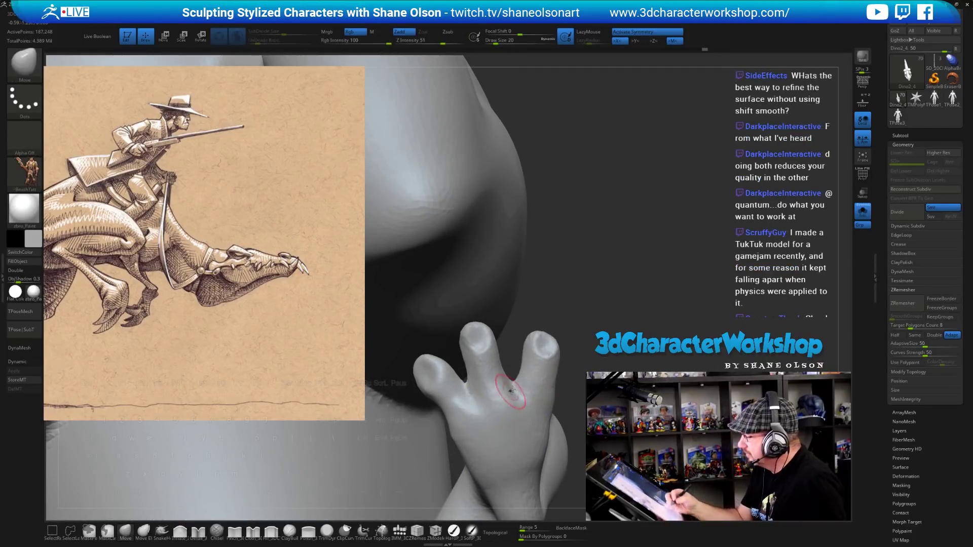
right_drag(557, 378, 517, 382)
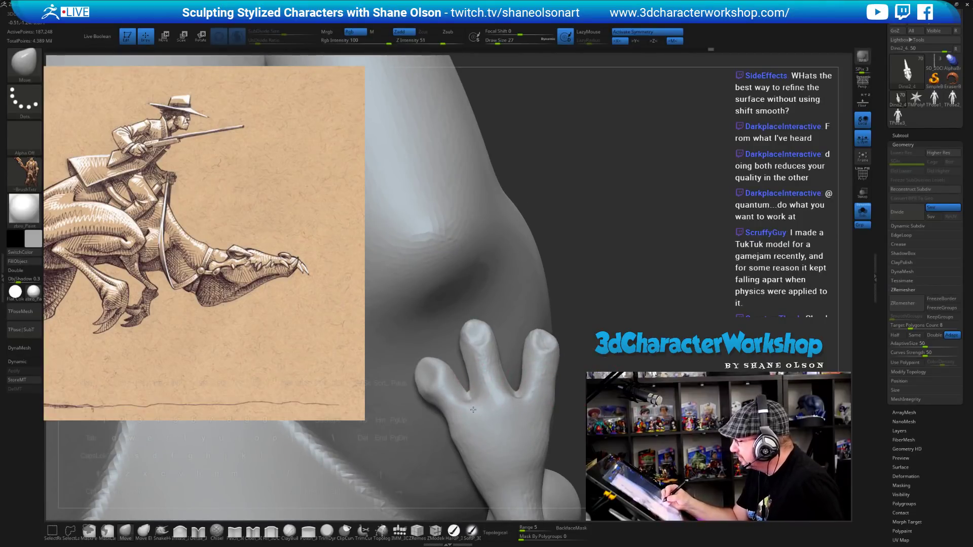
key(shift)
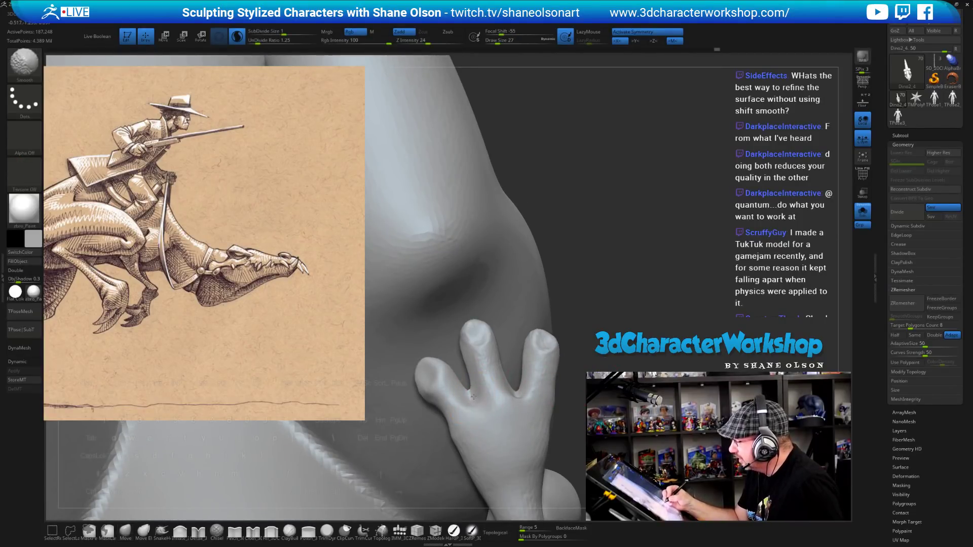
shift+drag(477, 397, 469, 401)
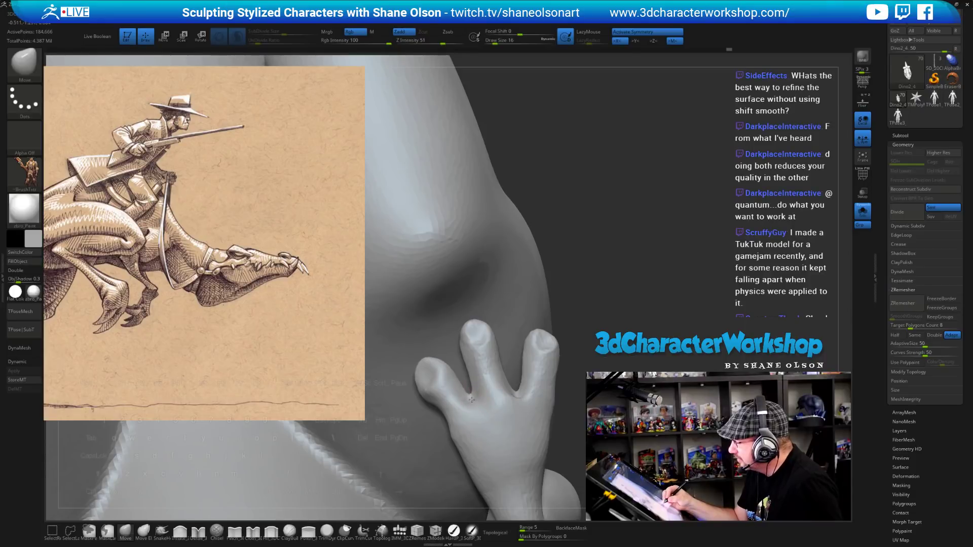
mouse_move(504, 397)
right_down()
mouse_move(481, 360)
mouse_move(489, 387)
right_up()
key(shift)
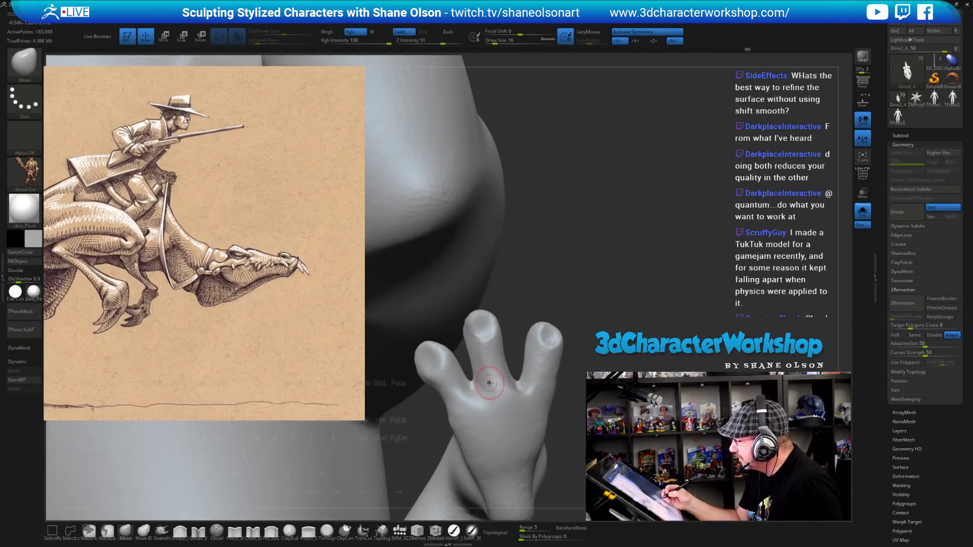
mouse_move(485, 386)
mouse_down()
mouse_move(477, 388)
mouse_move(516, 385)
mouse_up()
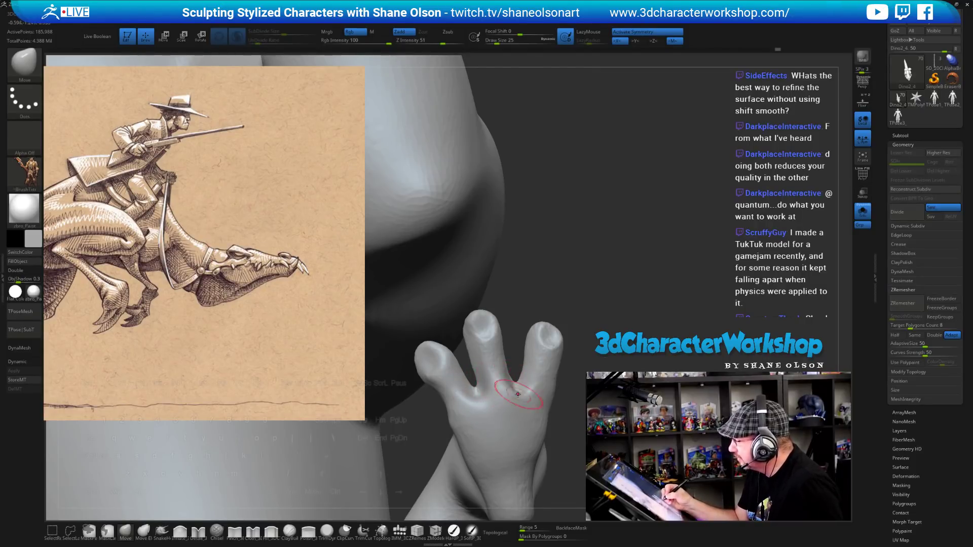
Smooth the hand just below the finger bases, raise the draw size to 29 and undo the last stroke.
key(shift)
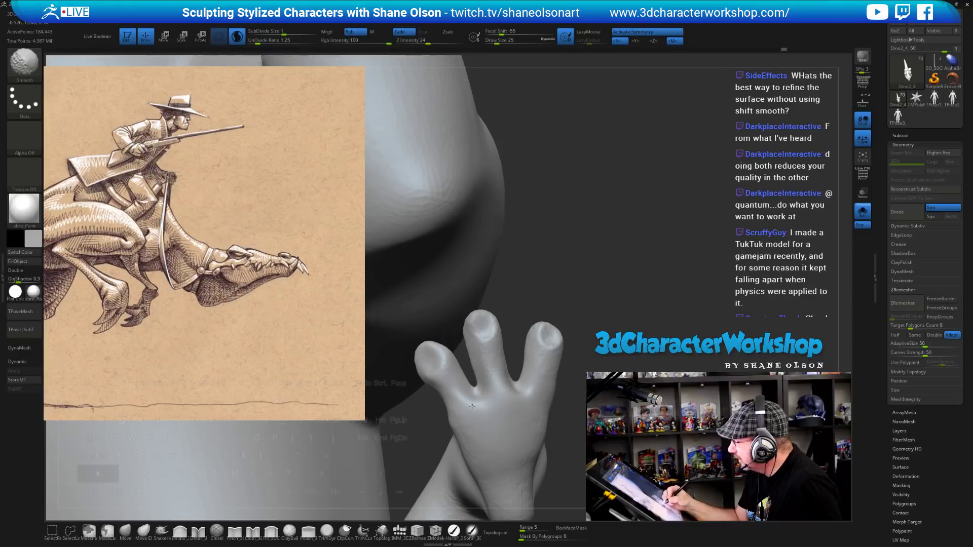
mouse_move(472, 407)
shift+mouse_down()
mouse_move(503, 405)
mouse_move(485, 401)
shift+mouse_up()
key(s)
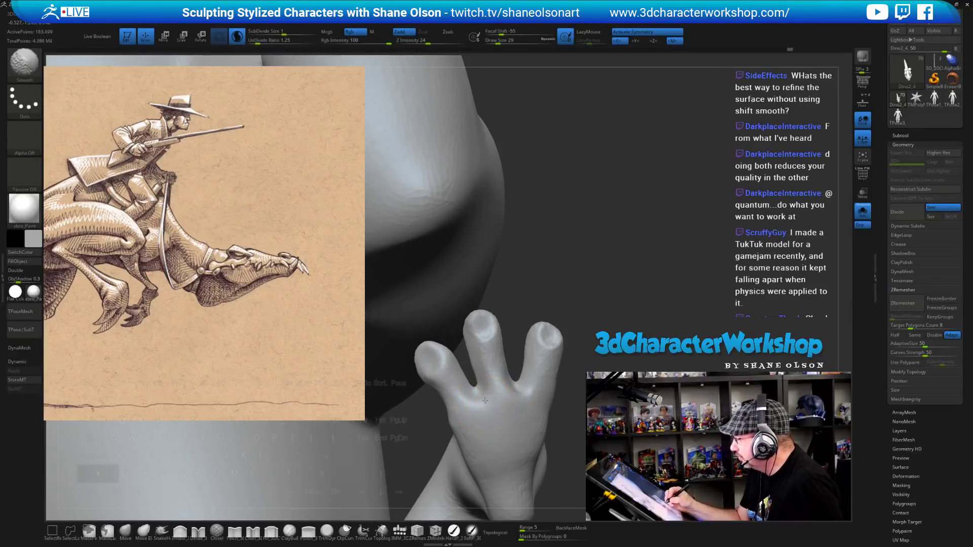
key(ctrl+z)
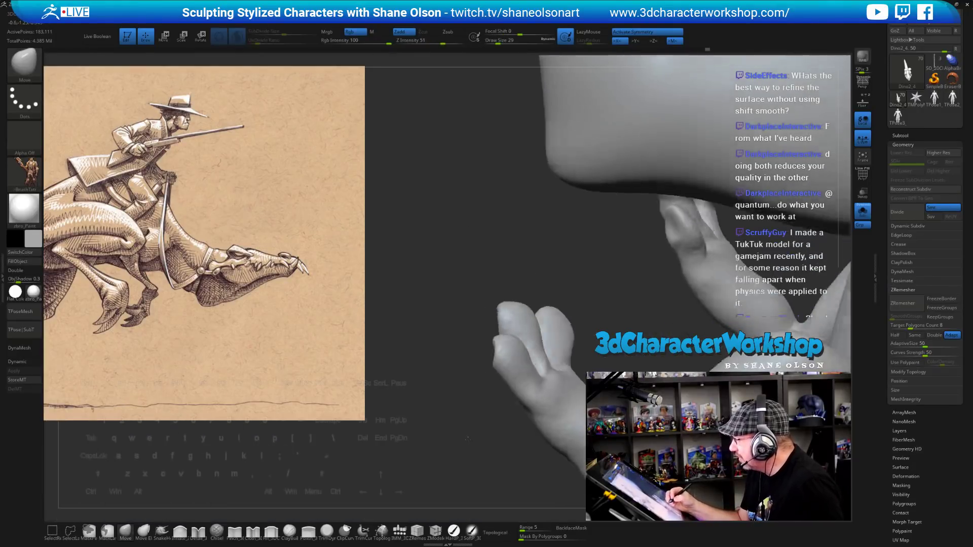
Adjust the shape and spacing of the three fingers with the Move brush, working from several sides of the hand.
mouse_move(587, 359)
mouse_down()
mouse_move(525, 421)
mouse_move(533, 393)
mouse_up()
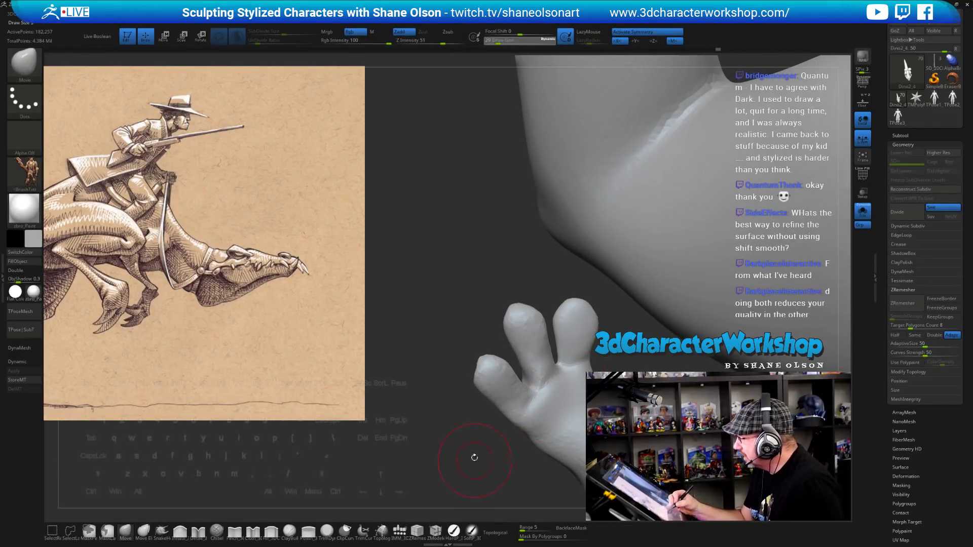
mouse_move(552, 388)
mouse_down()
mouse_move(576, 384)
mouse_move(593, 325)
mouse_move(588, 355)
mouse_move(573, 352)
mouse_up()
drag(550, 350, 662, 351)
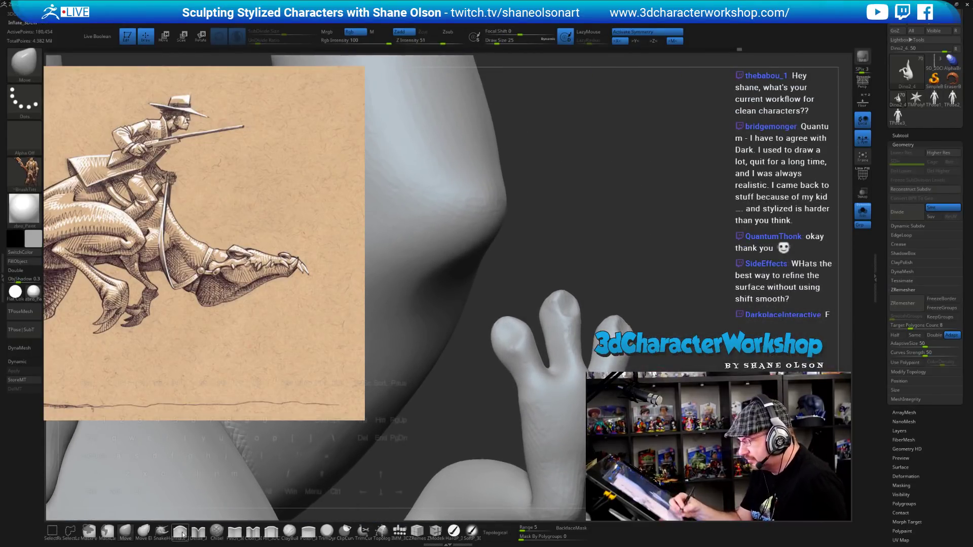
Switch to the Inflate brush at draw size 14 and build up volume at the base of the fingers.
key(b)
key(i)
key(n)
key(s)
drag(554, 394, 541, 389)
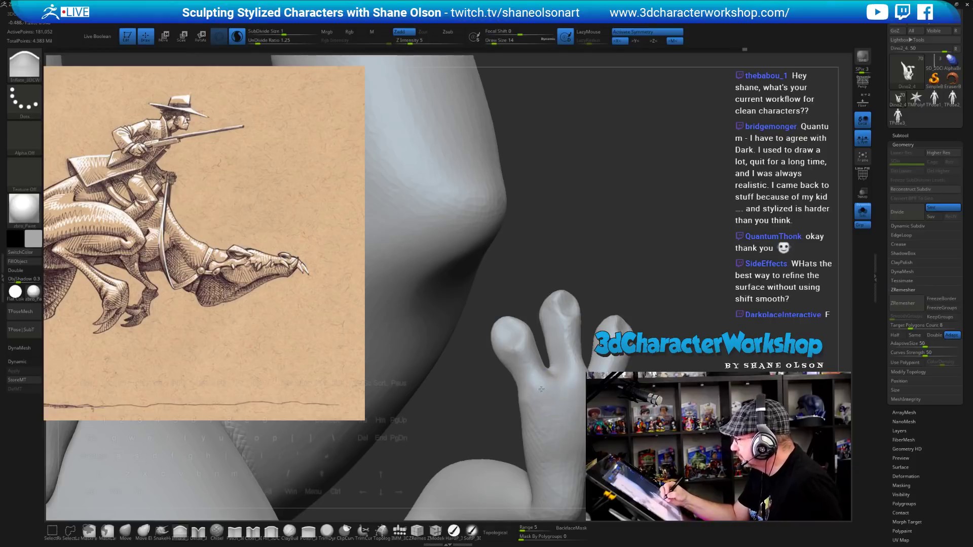
Increase the Inflate brush draw size to 18 and plump up the fingers from the opposite side of the hand.
drag(654, 388, 582, 381)
key(bracketright)
mouse_move(582, 383)
right_down()
mouse_move(456, 406)
mouse_move(481, 380)
mouse_move(477, 367)
mouse_move(520, 365)
right_up()
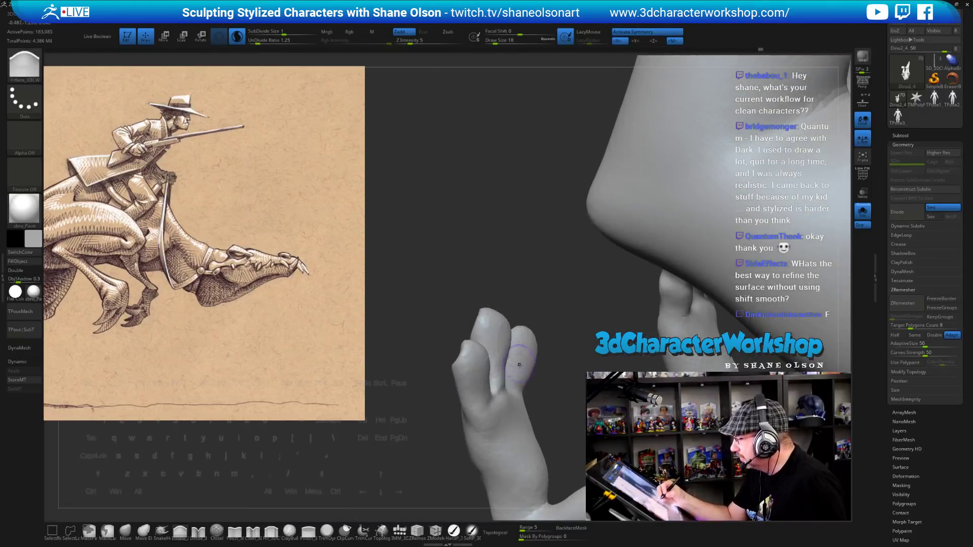
right_drag(548, 398, 532, 403)
Carve joint creases across the fingers and along their bases with the Detail brush at draw size 18.
click(198, 531)
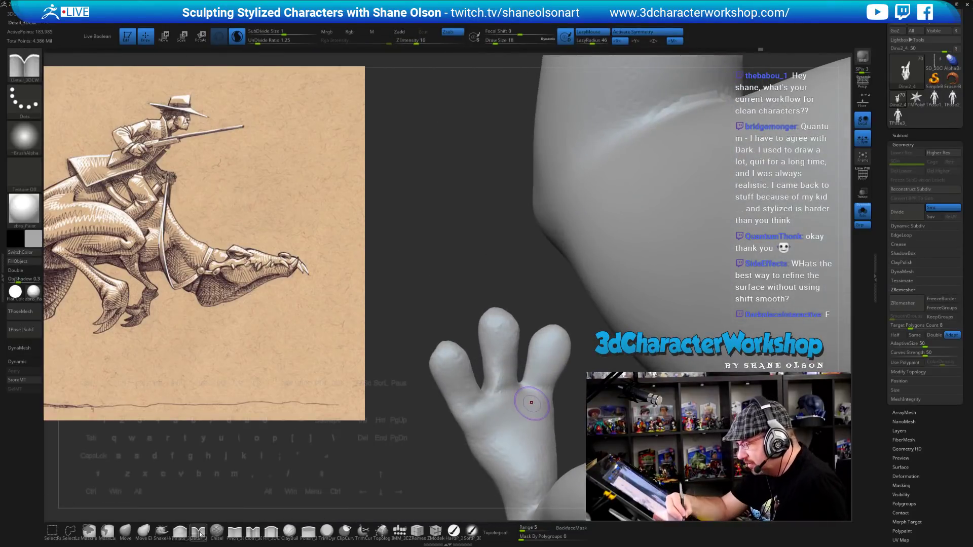
right_drag(528, 344, 506, 361)
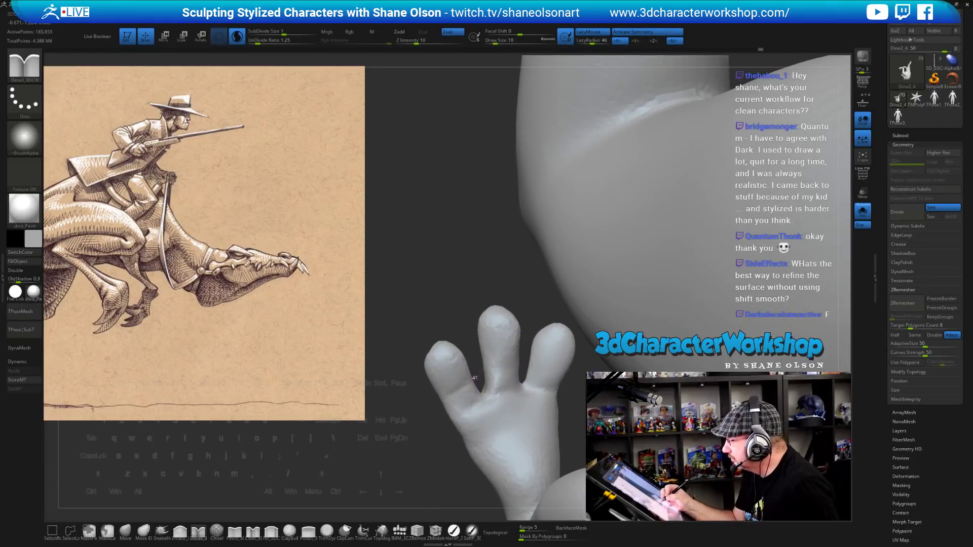
alt+right_drag(510, 372, 487, 341)
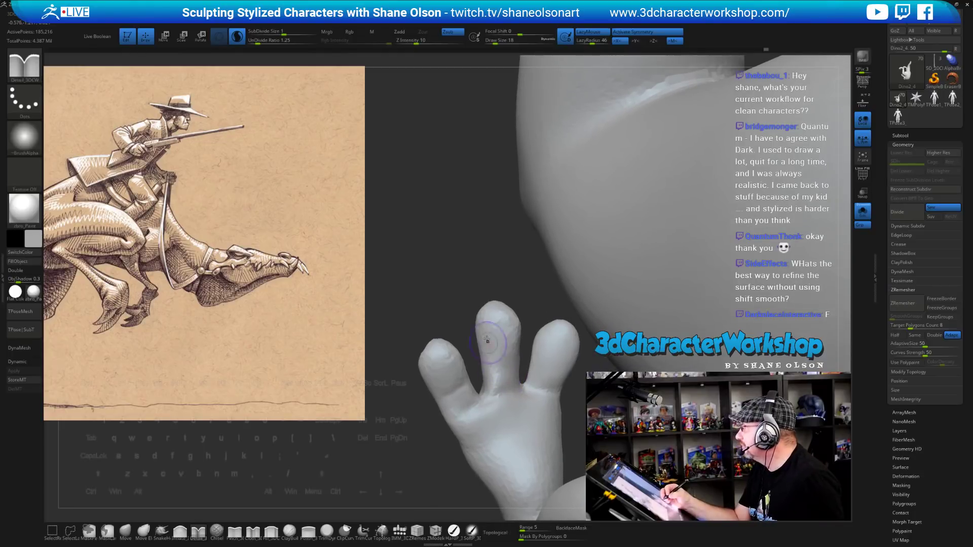
right_drag(514, 373, 516, 368)
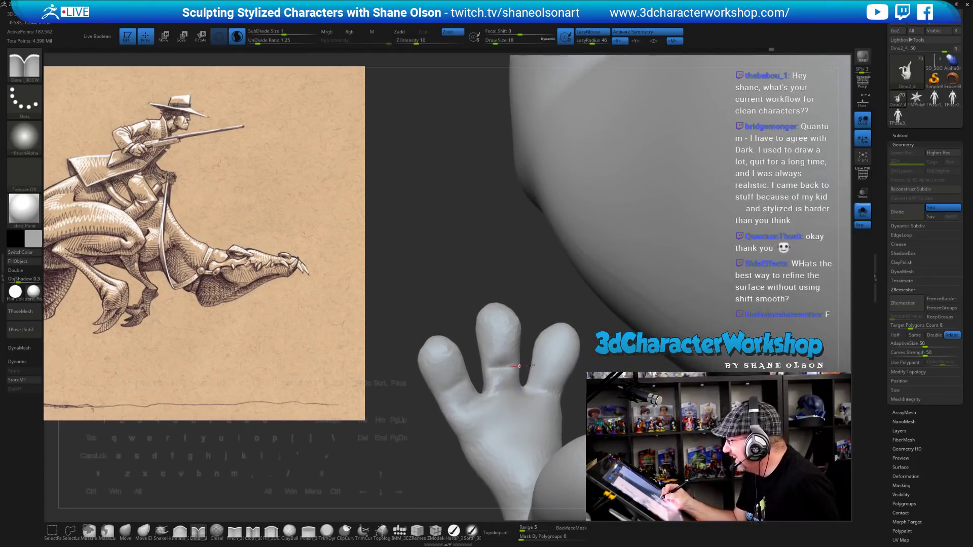
mouse_move(520, 366)
right_down()
mouse_move(537, 357)
mouse_move(571, 371)
mouse_move(561, 373)
right_up()
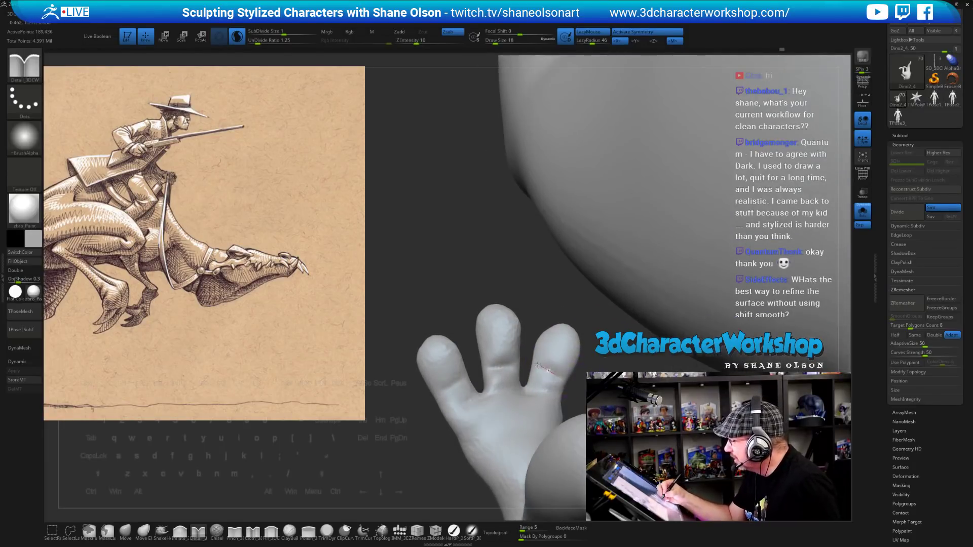
Smooth the new finger creases, the area below the finger bases and the side of the outer finger.
key(shift)
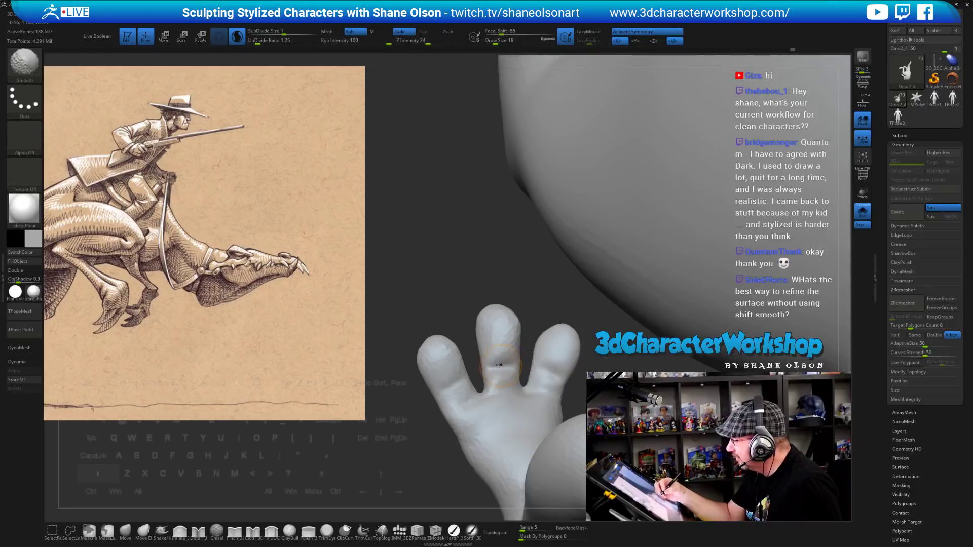
mouse_move(501, 370)
shift+mouse_down()
mouse_move(476, 380)
mouse_move(452, 352)
mouse_move(493, 347)
mouse_move(508, 317)
mouse_move(550, 357)
mouse_move(535, 386)
mouse_move(483, 406)
mouse_move(513, 397)
shift+mouse_up()
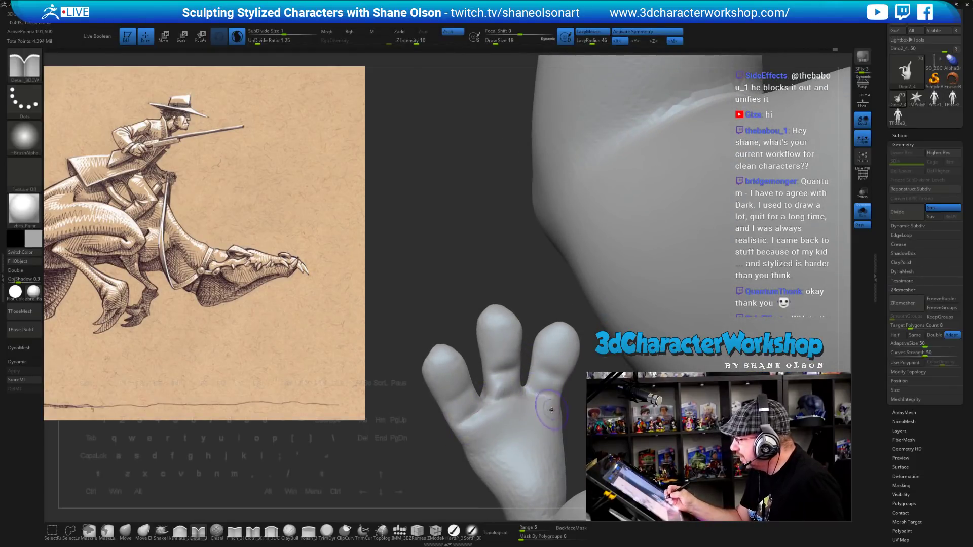
shift+drag(484, 408, 470, 421)
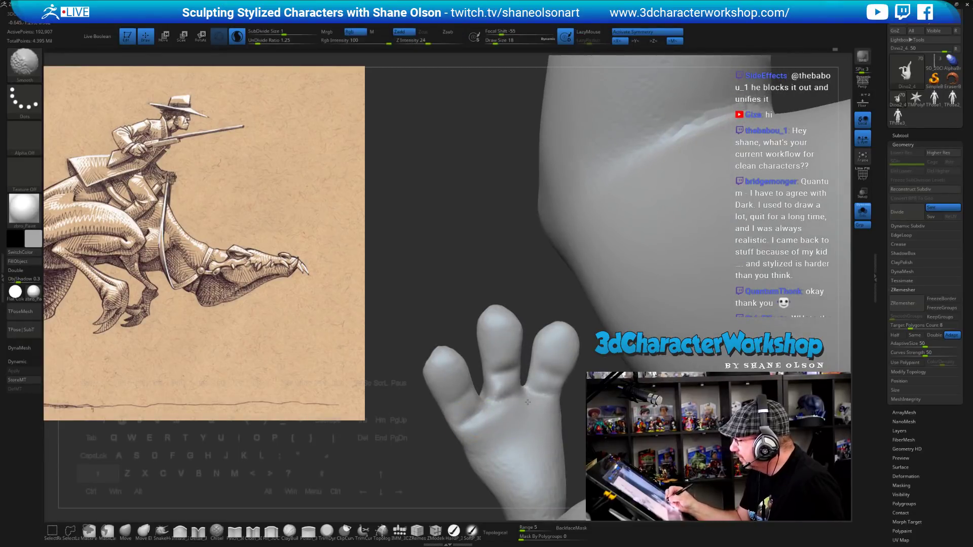
drag(506, 284, 416, 360)
key(shift)
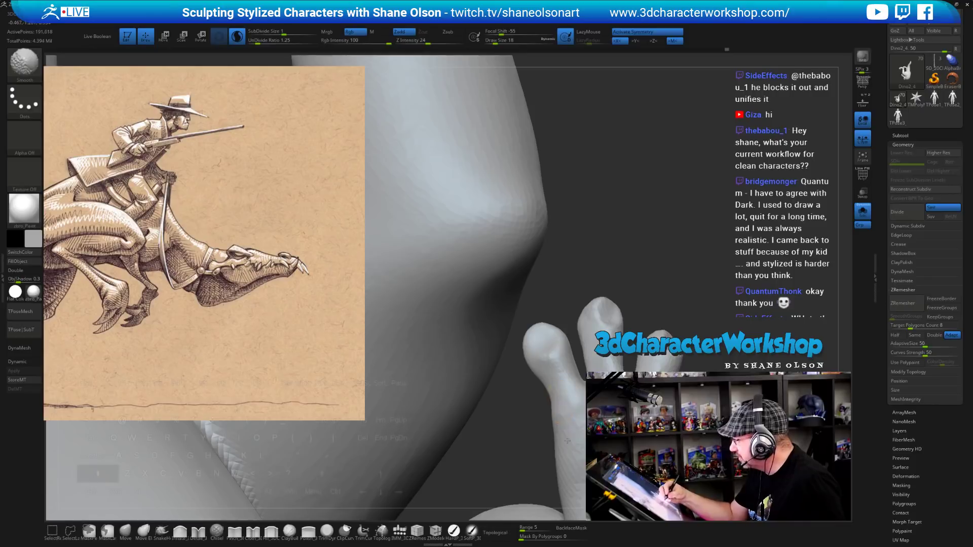
drag(567, 441, 614, 366)
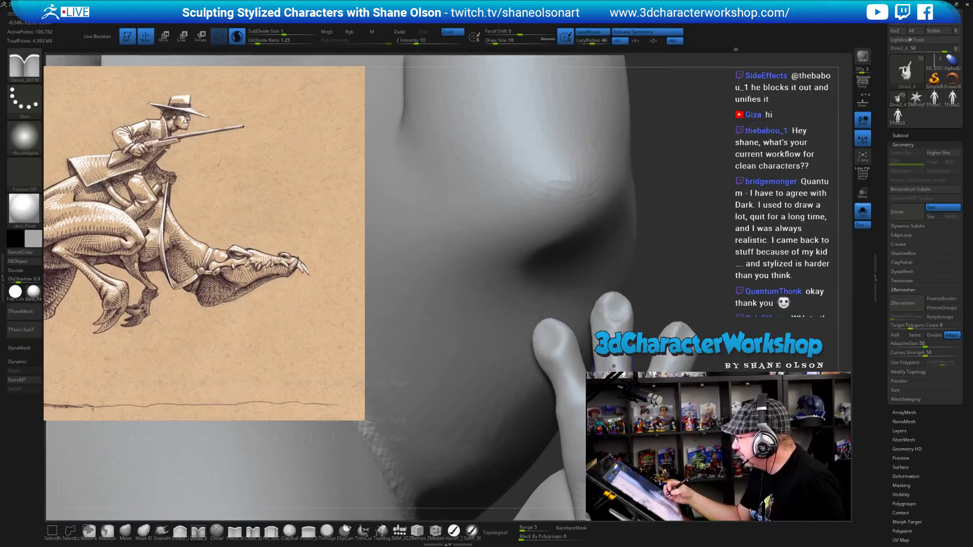
Reshape the middle fingertip with the Move brush at draw size 31, checking the hand from the side.
click(125, 530)
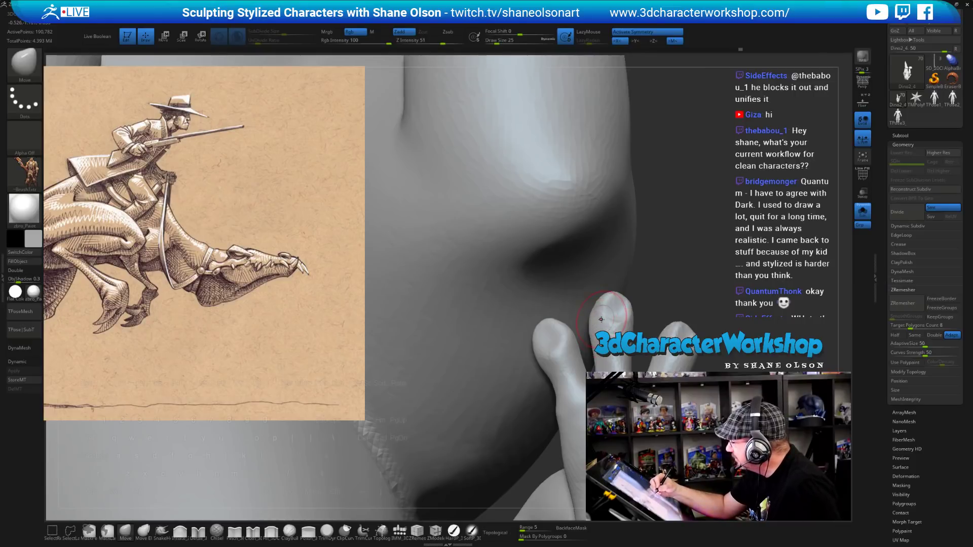
drag(601, 319, 631, 327)
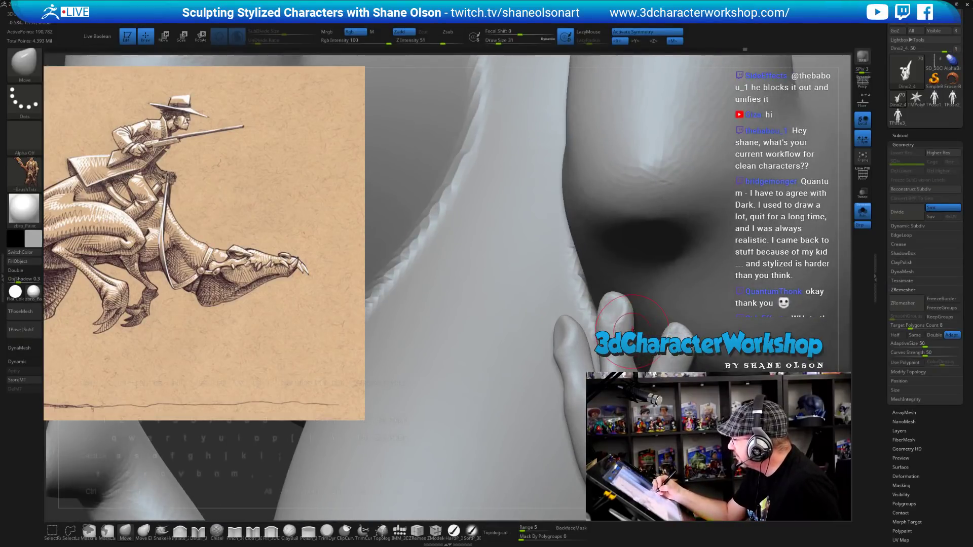
mouse_move(630, 218)
mouse_down()
mouse_move(639, 254)
mouse_move(631, 325)
mouse_move(603, 284)
mouse_move(659, 337)
mouse_move(659, 352)
mouse_move(121, 339)
mouse_move(686, 336)
mouse_up()
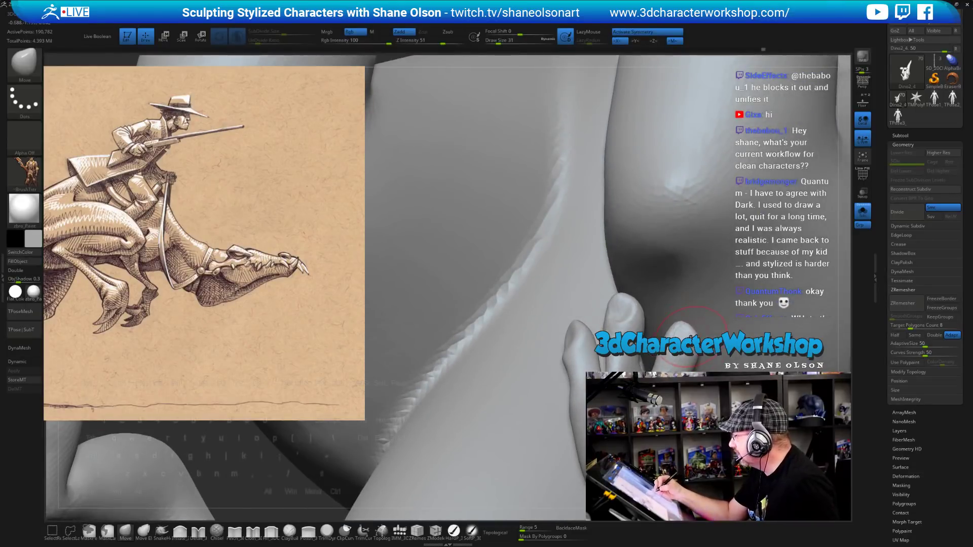
Reduce the Move brush draw size to 23 and adjust the outer fingertip and the underside of the hand.
key(bracketleft)
key(bracketleft)
key(bracketleft)
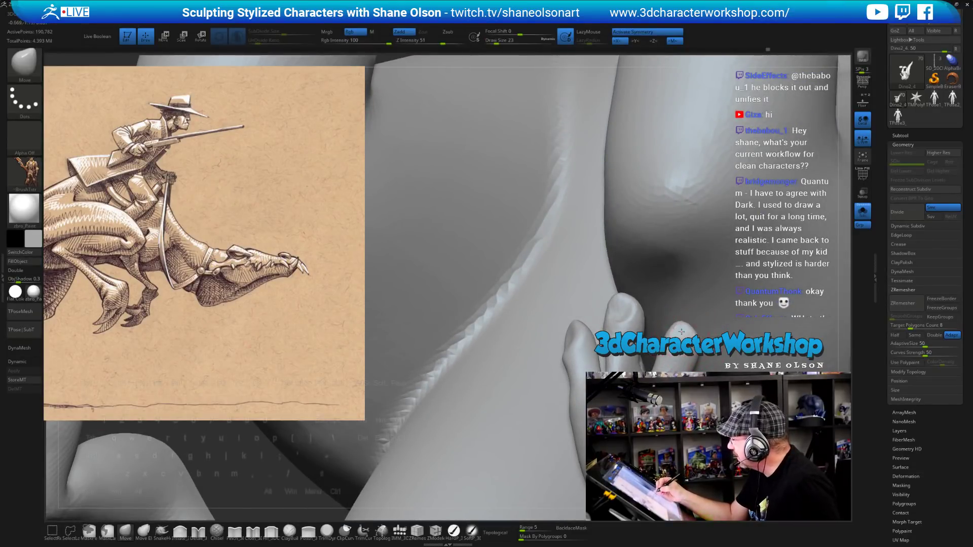
drag(695, 326, 323, 233)
mouse_move(340, 267)
mouse_down()
mouse_move(477, 296)
mouse_move(776, 280)
mouse_move(634, 324)
mouse_move(434, 434)
mouse_move(426, 408)
mouse_move(486, 410)
mouse_move(528, 451)
mouse_move(480, 458)
mouse_move(481, 397)
mouse_move(463, 308)
mouse_move(590, 291)
mouse_move(569, 357)
mouse_move(565, 349)
mouse_move(546, 380)
mouse_move(570, 352)
mouse_up()
key(shift)
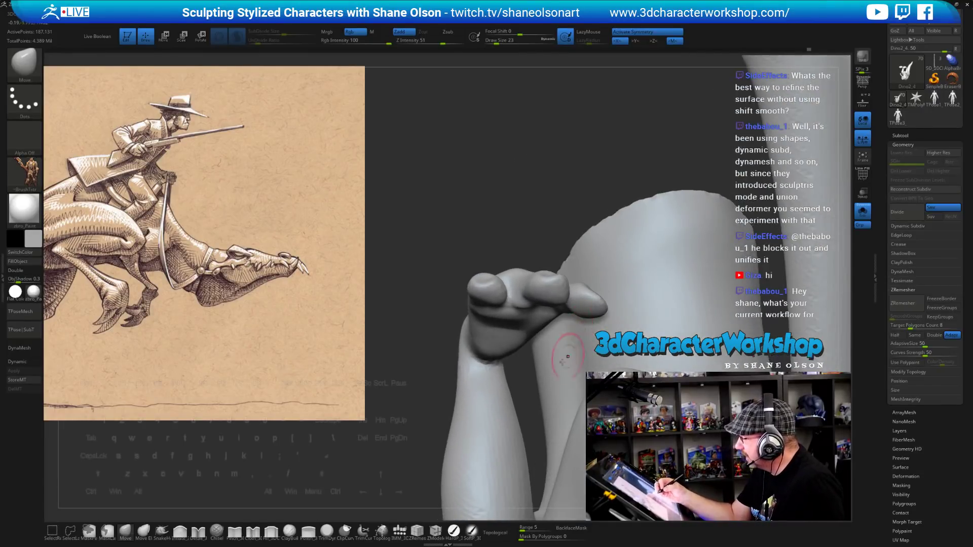
Plump up the outer finger with the Inflate brush at draw size 23.
click(180, 531)
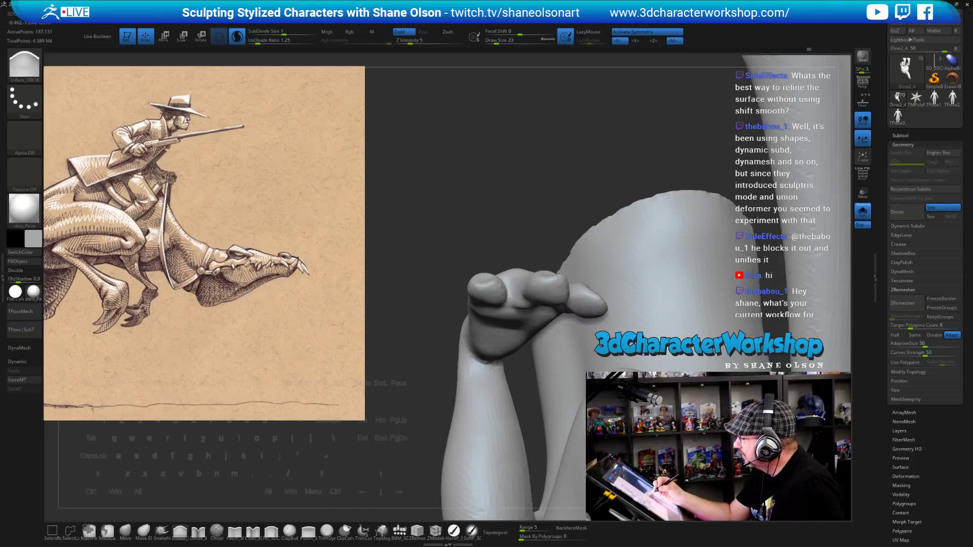
drag(595, 315, 598, 306)
right_drag(598, 305, 550, 295)
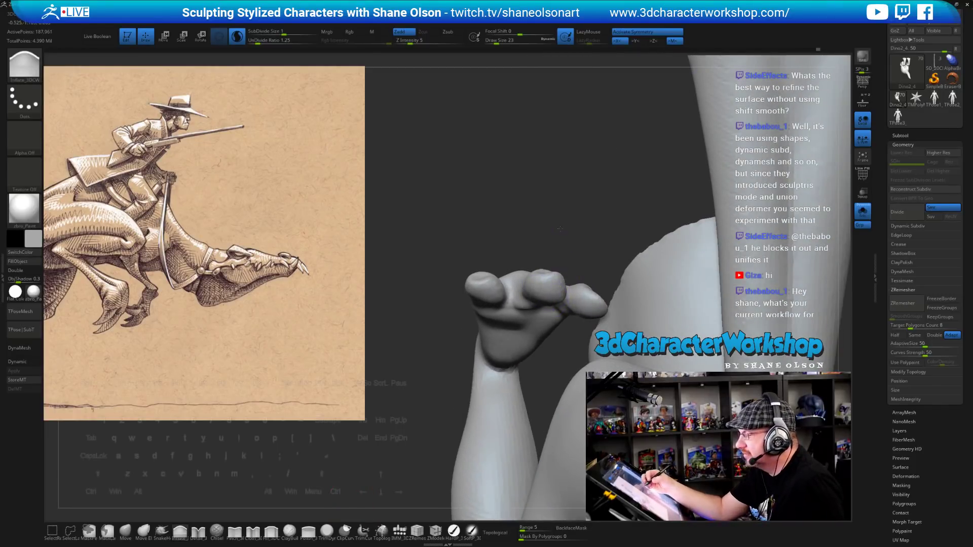
right_drag(559, 229, 507, 297)
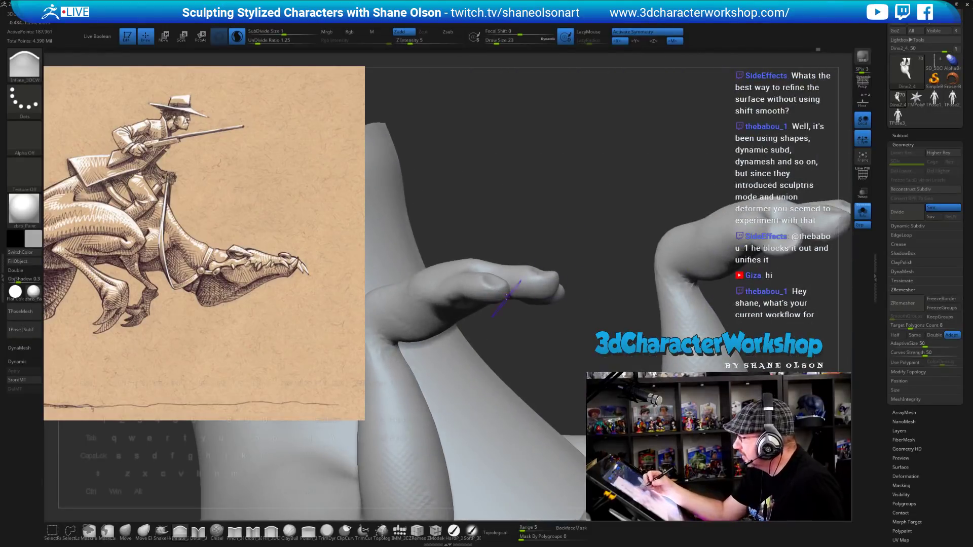
Insert an Appendage mesh as a claw on the middle fingertip with the insert-mesh brush, undoing the first misplaced stroke.
click(400, 532)
right_drag(608, 303, 527, 303)
drag(488, 303, 494, 321)
key(ctrl+z)
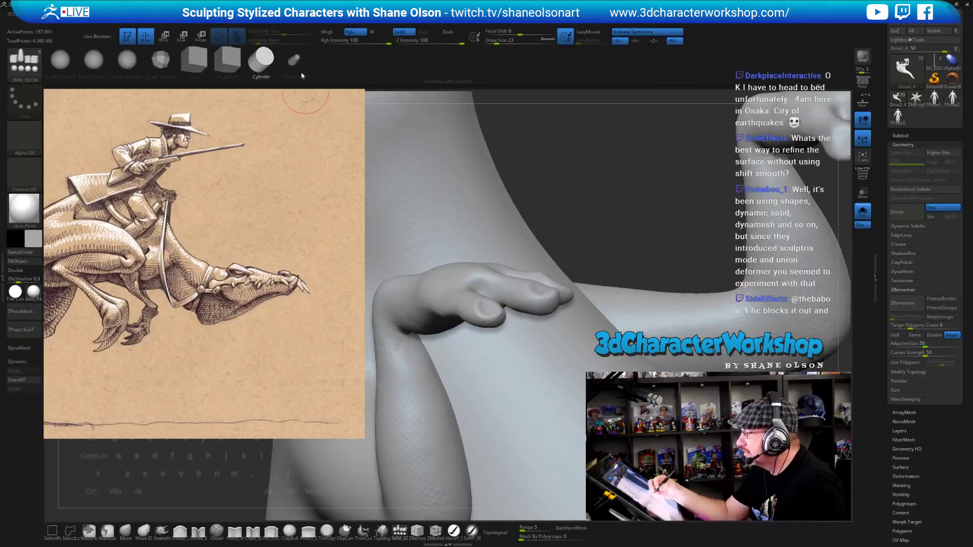
click(294, 61)
right_drag(613, 200, 611, 217)
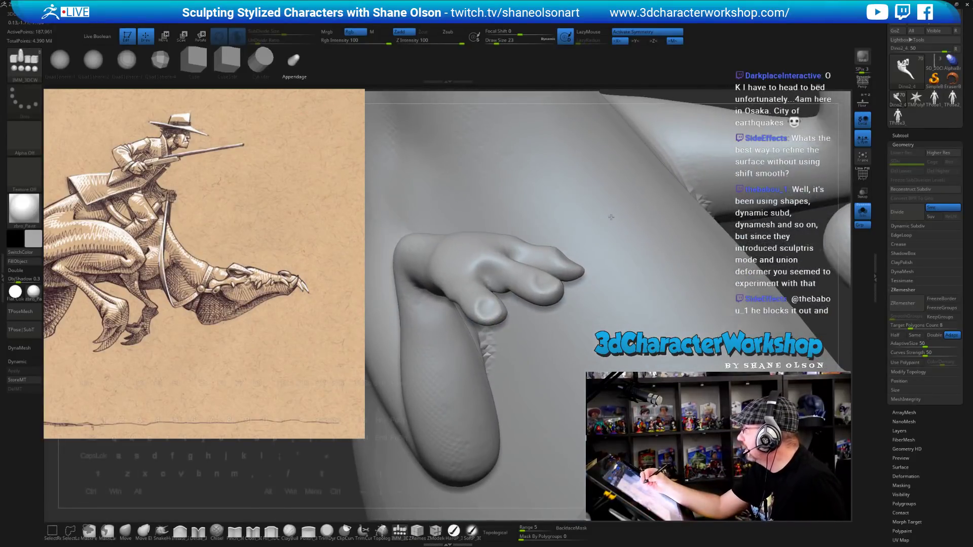
drag(546, 282, 545, 260)
mouse_move(544, 260)
right_down()
mouse_move(598, 253)
mouse_move(688, 270)
mouse_move(699, 254)
mouse_move(689, 271)
right_up()
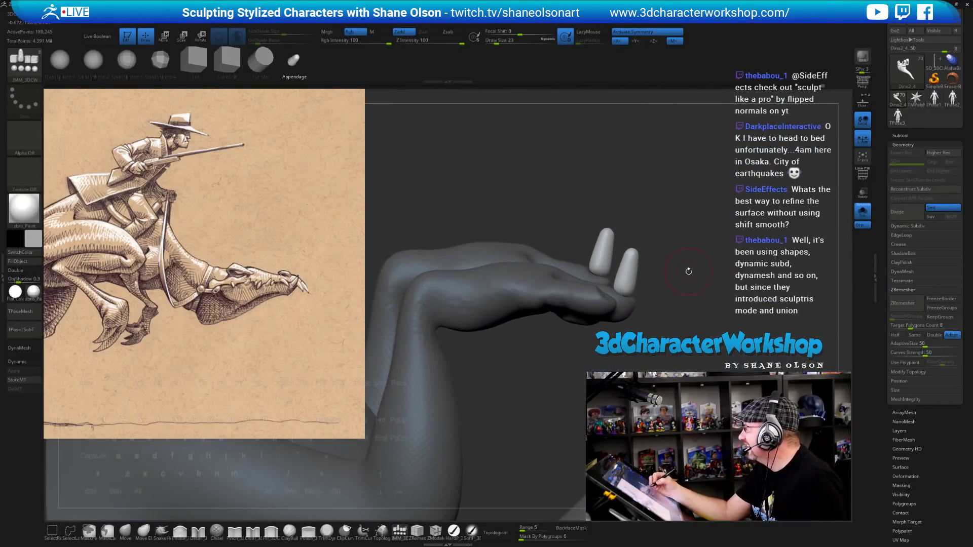
Rotate the inserted claw with the gizmo to point forward along the middle finger and seat its base in the fingertip.
key(e)
drag(605, 266, 645, 265)
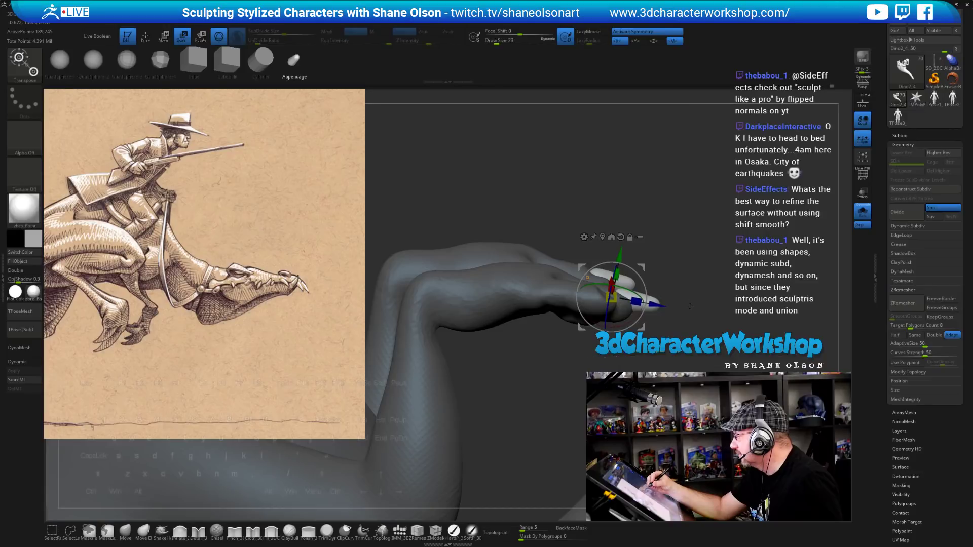
drag(677, 234, 472, 319)
drag(620, 301, 622, 303)
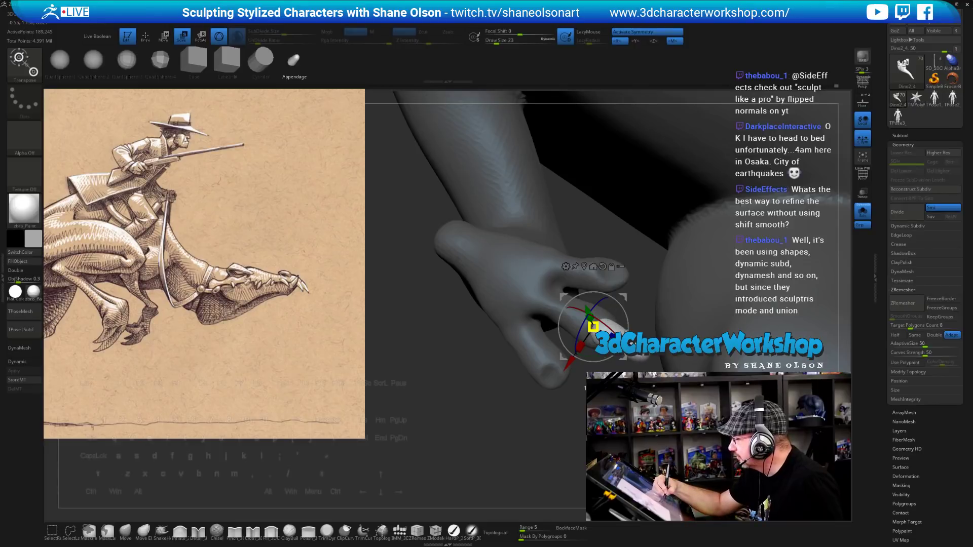
drag(624, 304, 690, 264)
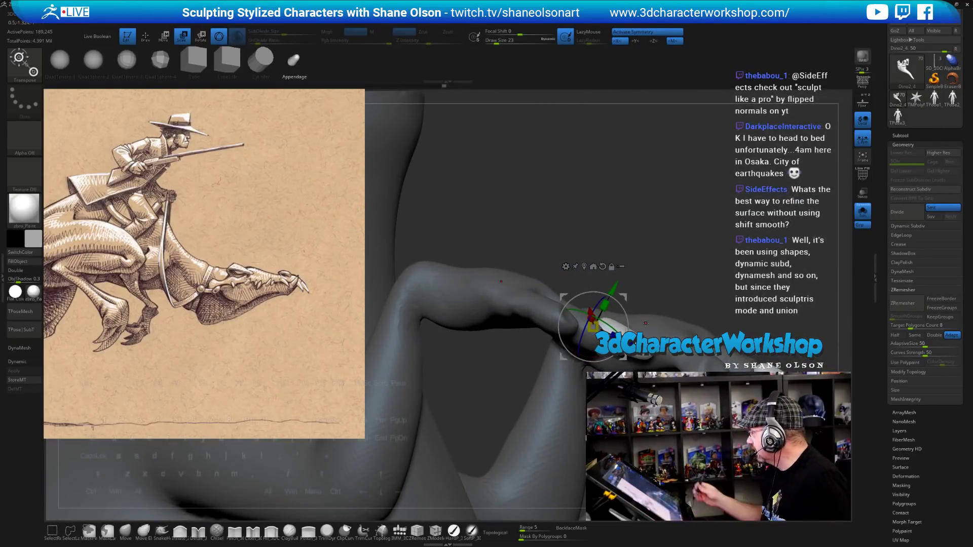
Switch from the gizmo to the Transpose line and lay it along the length of the claw.
click(219, 39)
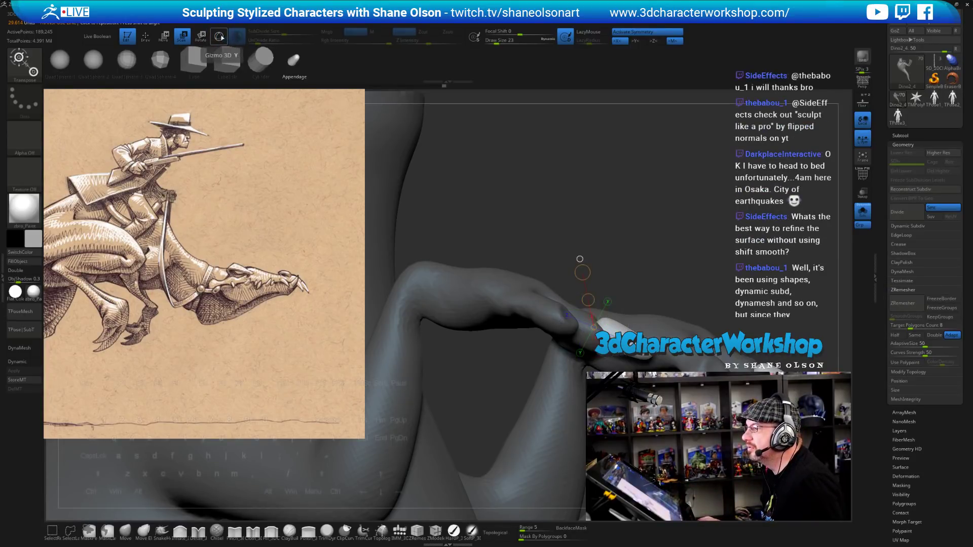
click(221, 38)
click(221, 37)
drag(655, 242, 738, 261)
key(q)
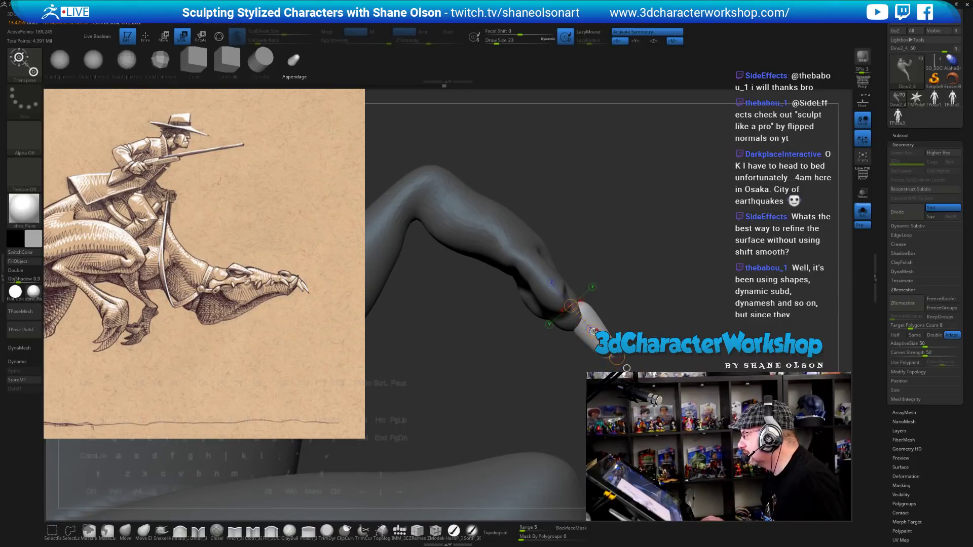
Undo the trial widening of the claw and bend it into a downward curve with the Transpose line in Move mode.
drag(593, 331, 600, 330)
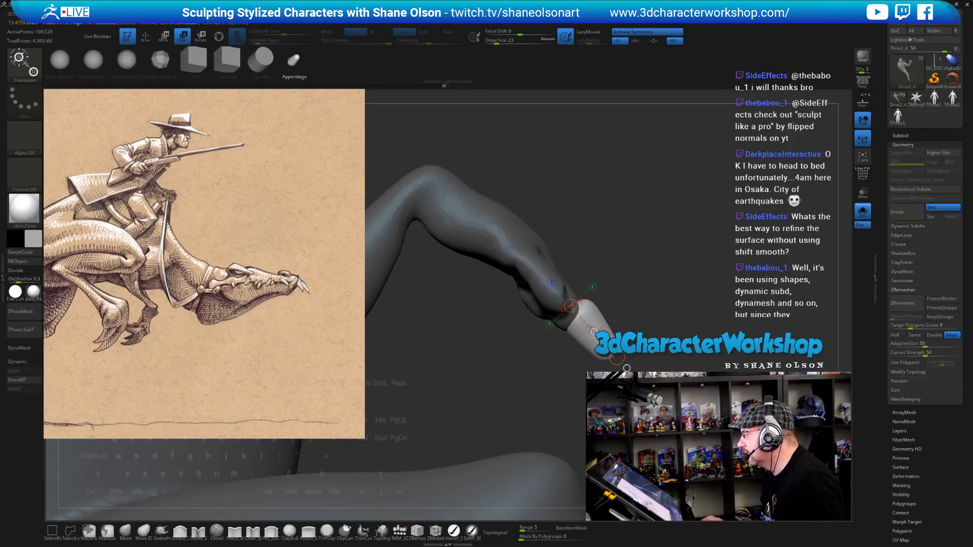
key(ctrl+z)
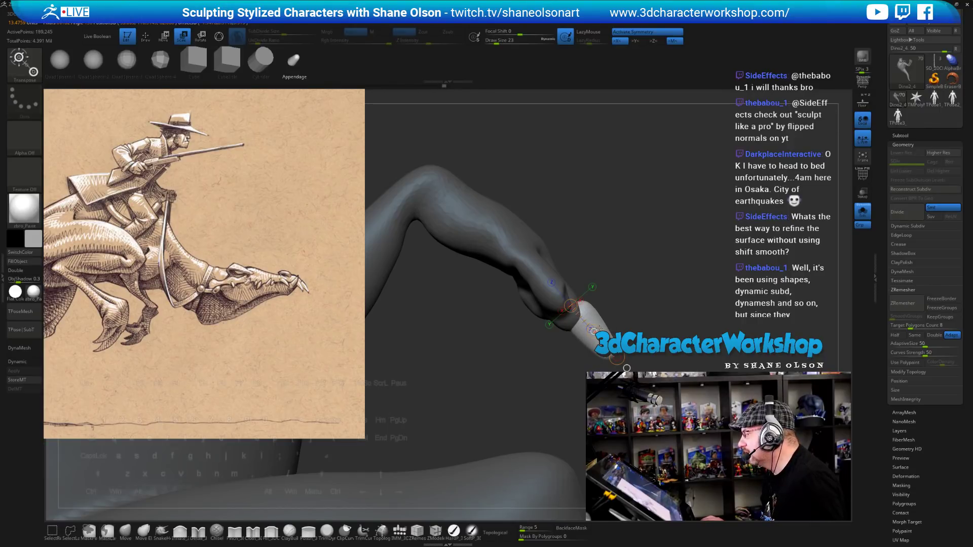
alt+drag(654, 326, 654, 380)
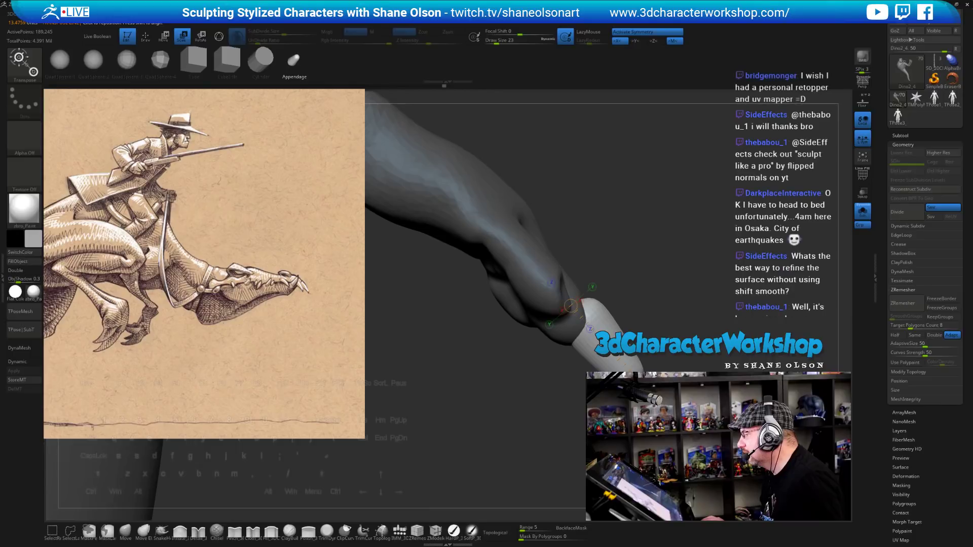
key(w)
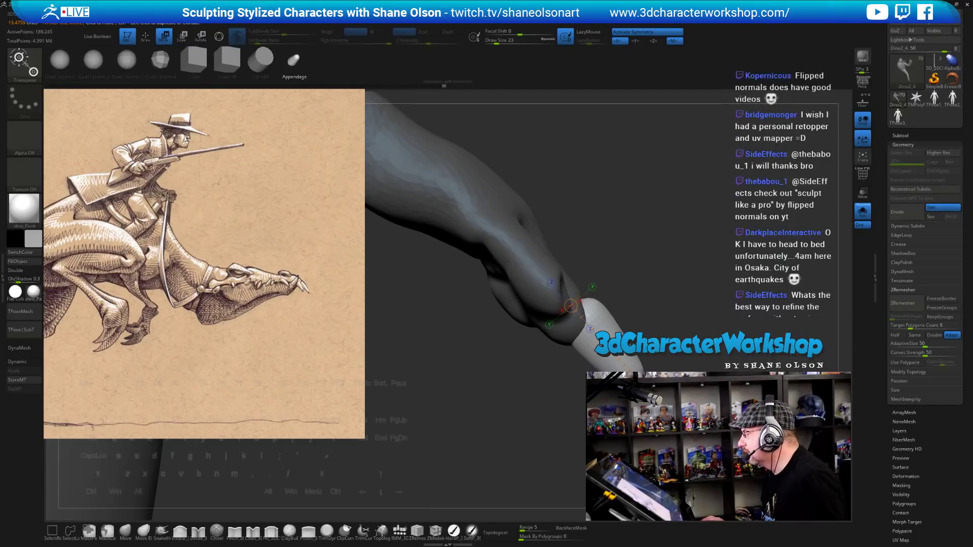
alt+drag(631, 378, 660, 377)
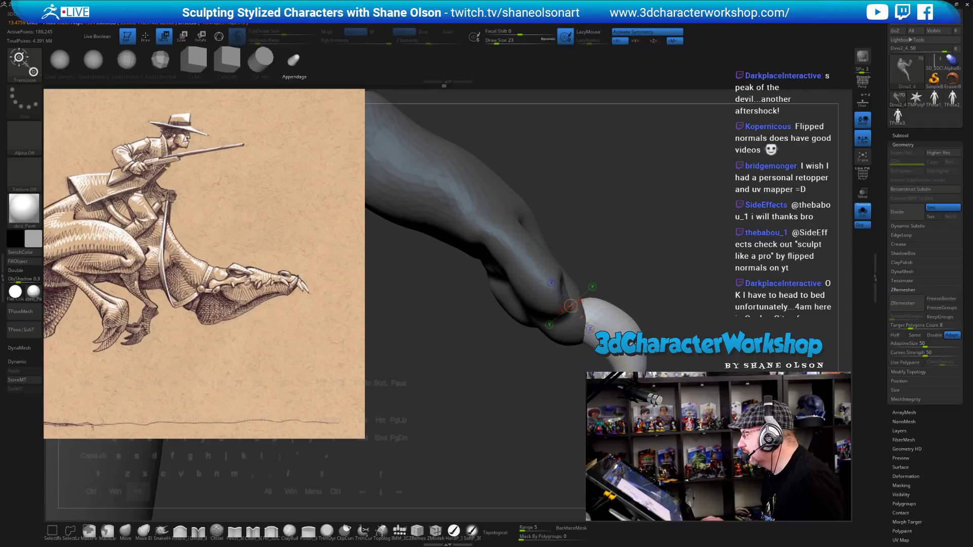
alt+drag(739, 326, 742, 326)
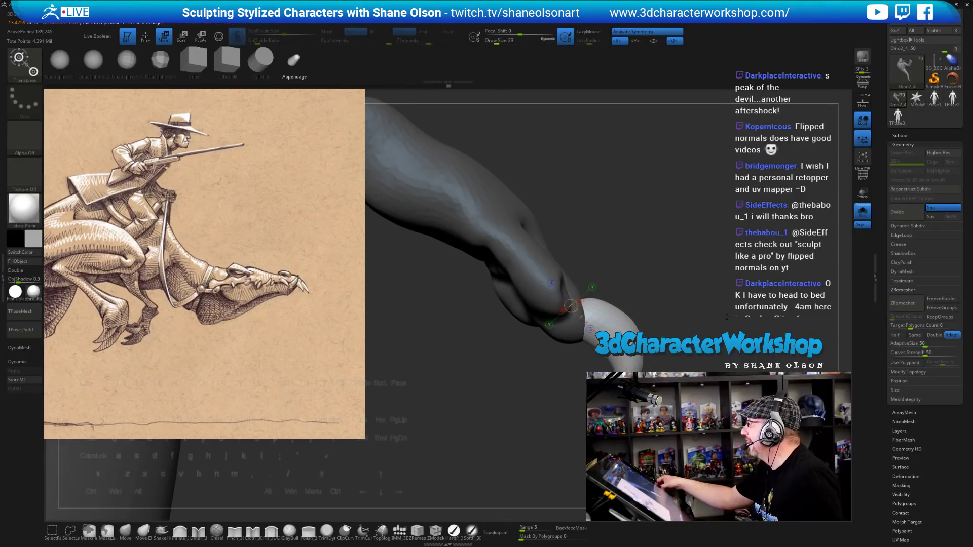
mouse_move(672, 309)
mouse_down()
mouse_move(690, 310)
mouse_move(674, 312)
mouse_up()
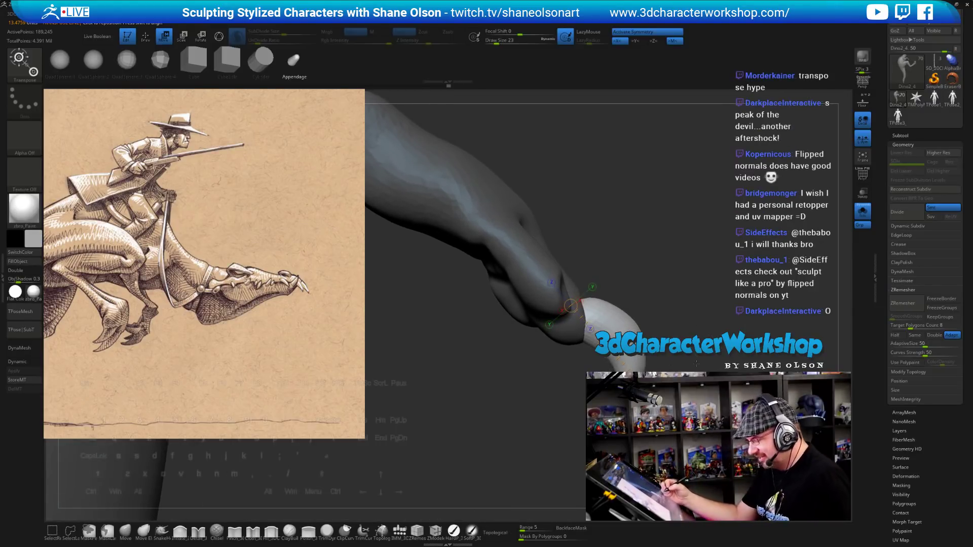
Refine the curved profile of the claw with the Move brush, reducing its draw size to 31.
key(q)
click(125, 531)
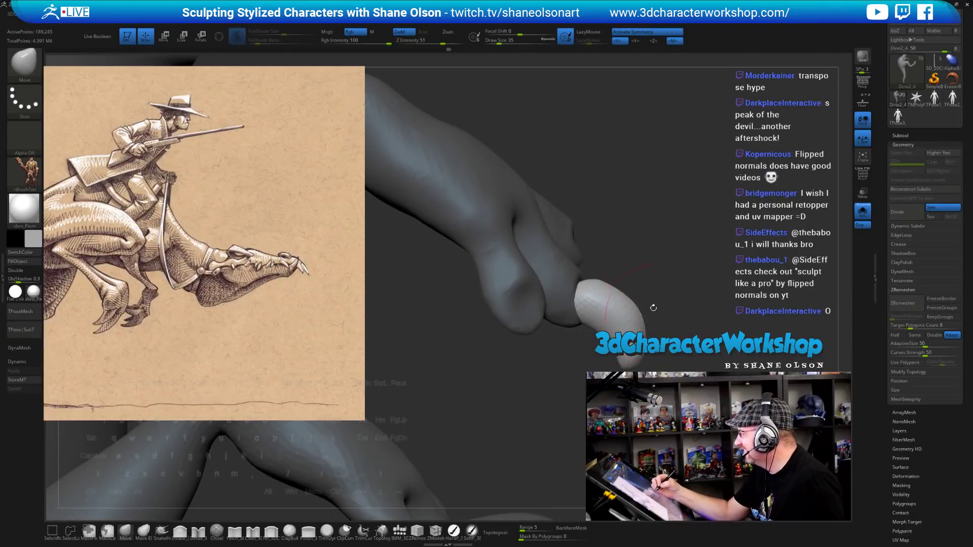
drag(668, 321, 640, 327)
key(s)
Turn off Sculptris Pro and smooth the claw so it thins toward its tip.
key(shift)
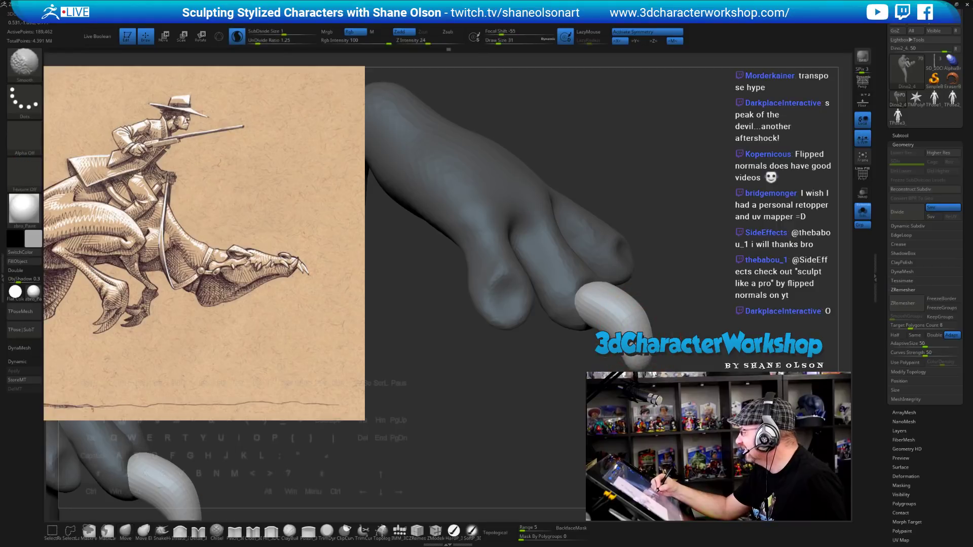
shift+drag(625, 304, 641, 328)
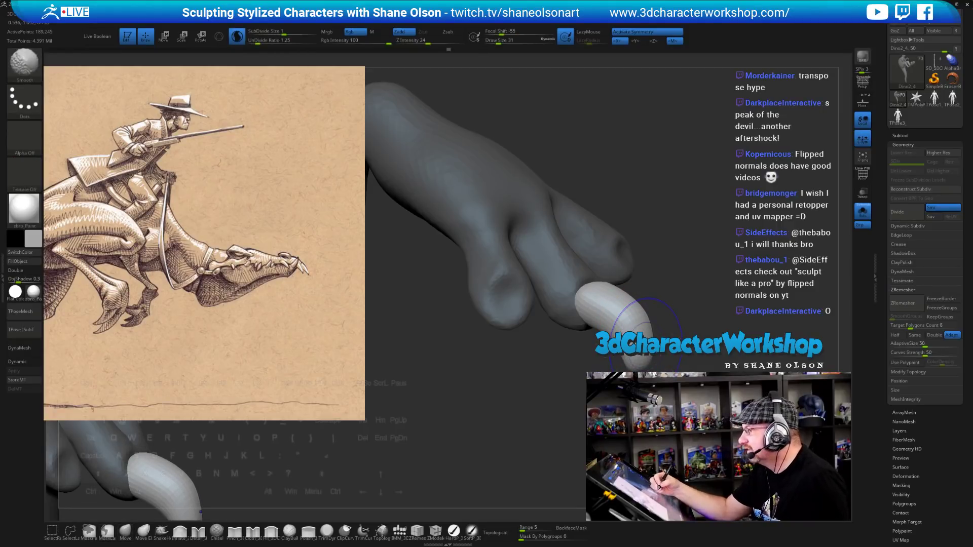
click(241, 41)
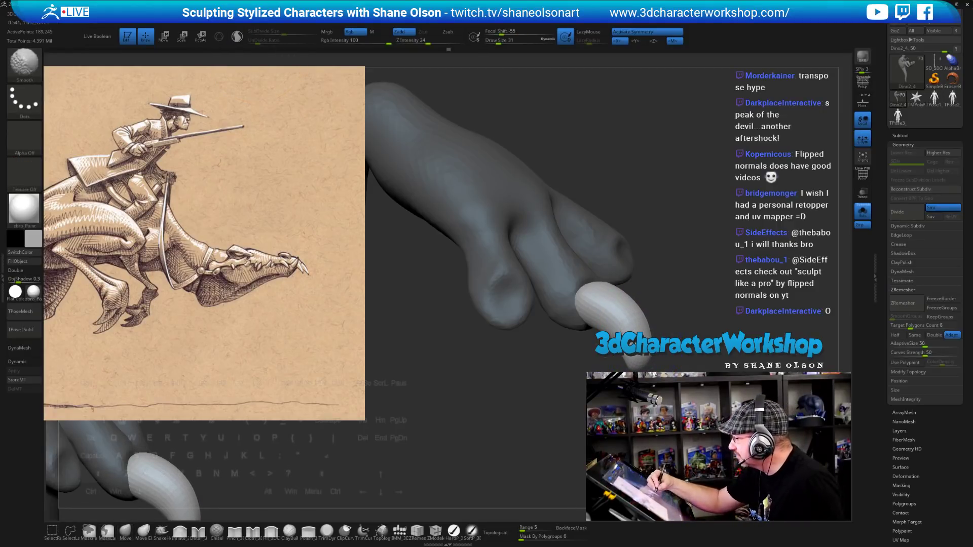
shift+drag(627, 300, 636, 322)
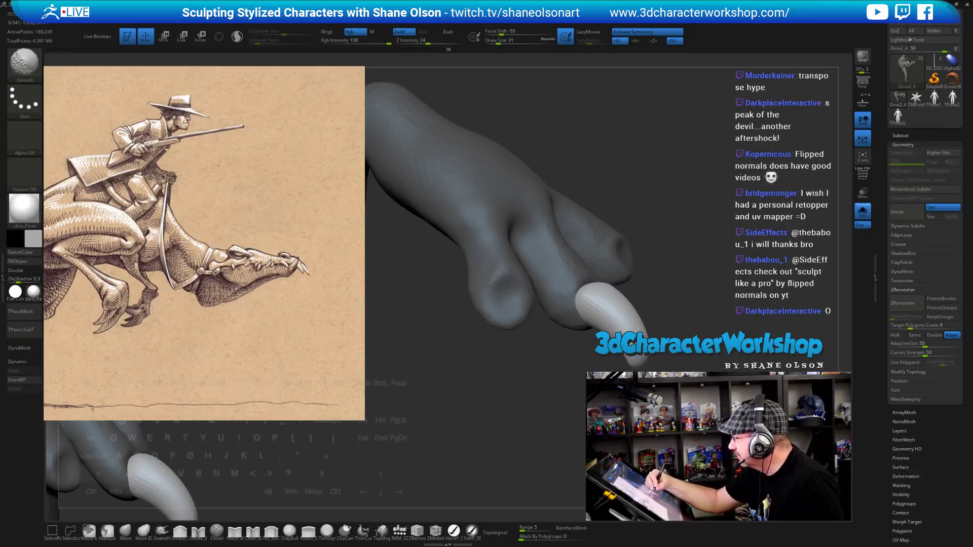
Pull the claw's end out to a sharp point with the SnakeHook brush at draw size 14.
drag(640, 358, 580, 395)
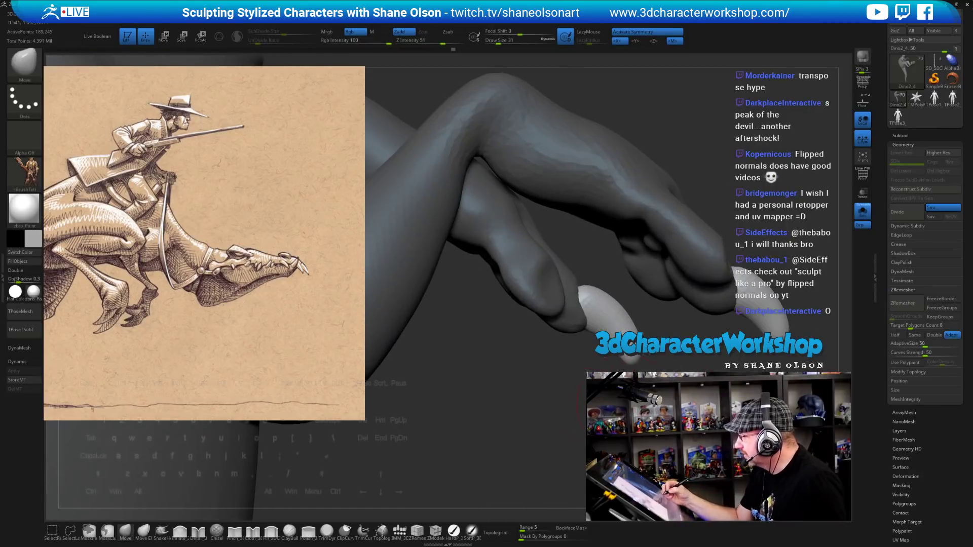
click(171, 530)
key(s)
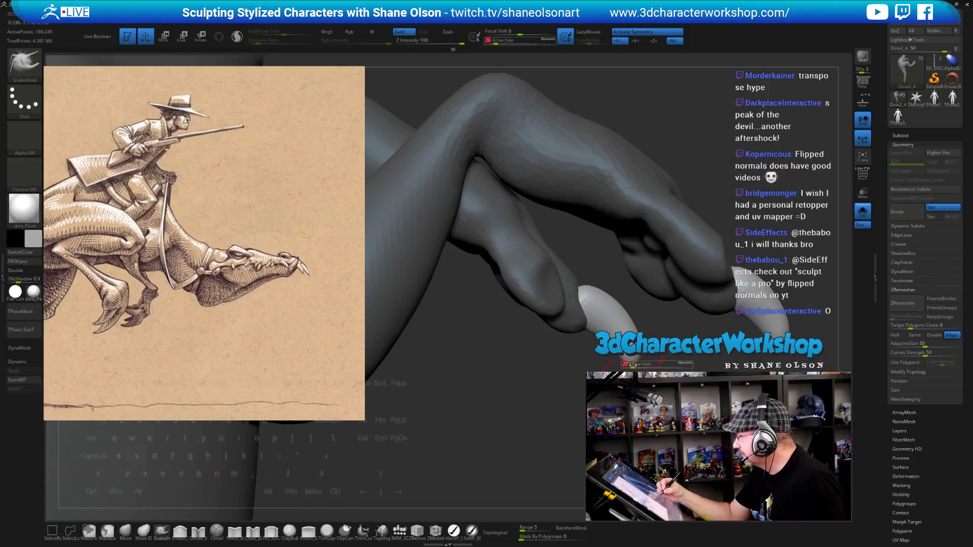
drag(632, 364, 634, 369)
alt+drag(649, 423, 651, 383)
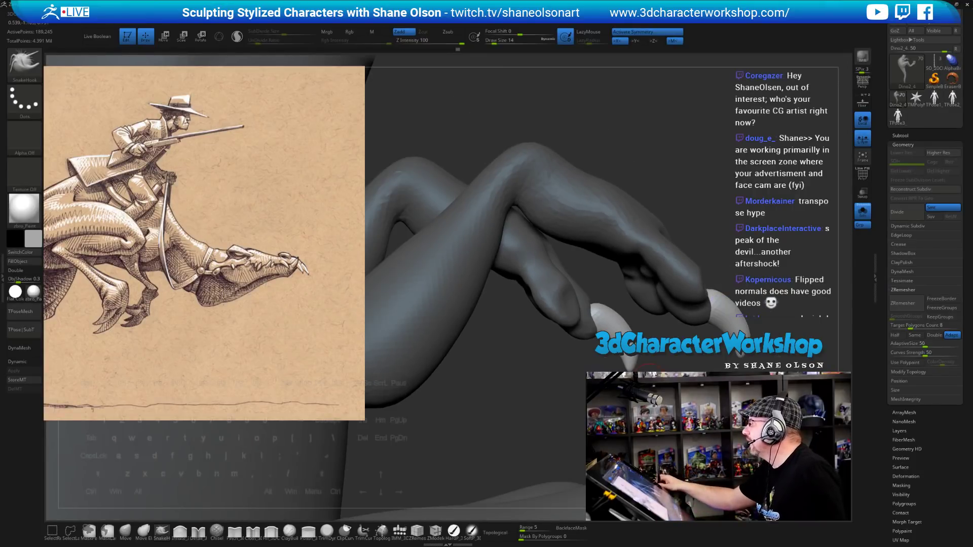
Shrink the reference drawing and move it clear of the dinosaur's arm.
drag(729, 167, 693, 177)
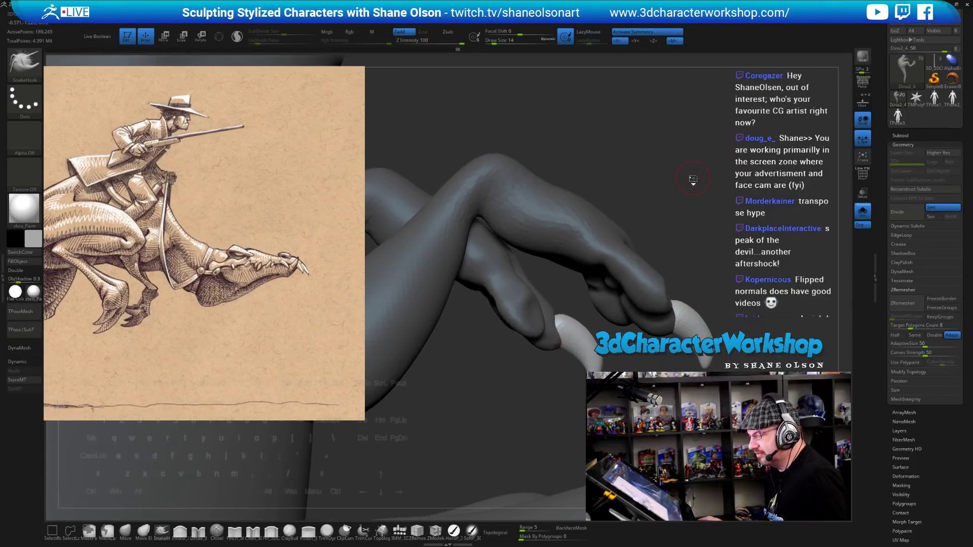
key(shift+z)
drag(465, 244, 167, 264)
drag(188, 223, 260, 274)
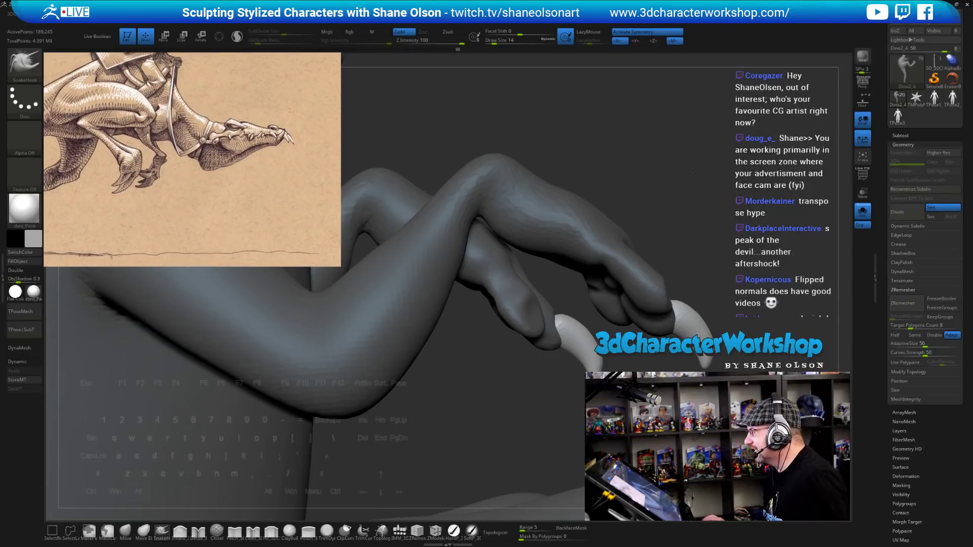
Reshape the base of the finger's claw from the front with the Move brush at draw size 44.
drag(692, 171, 706, 178)
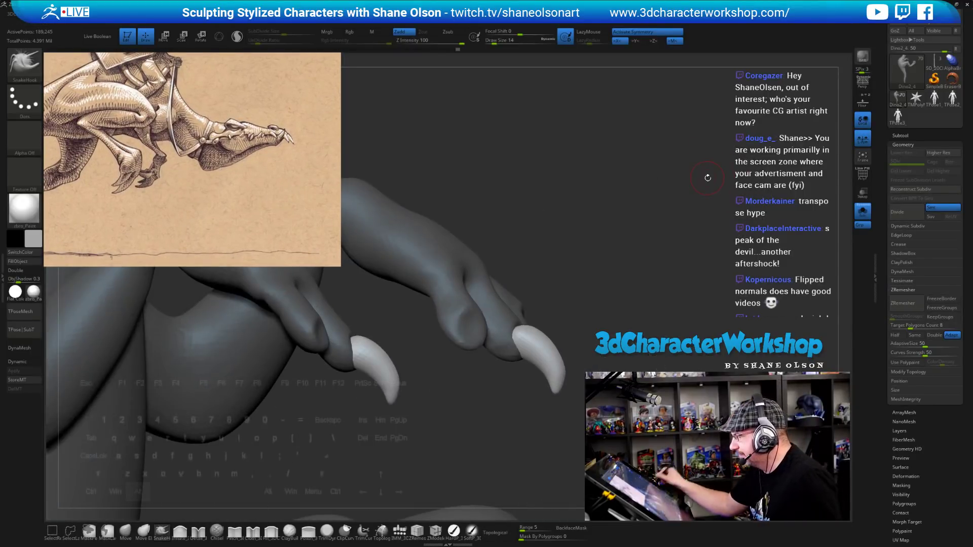
mouse_move(507, 350)
mouse_down()
mouse_move(471, 349)
mouse_move(424, 383)
mouse_move(452, 416)
mouse_move(445, 431)
mouse_move(453, 382)
mouse_up()
key(shift)
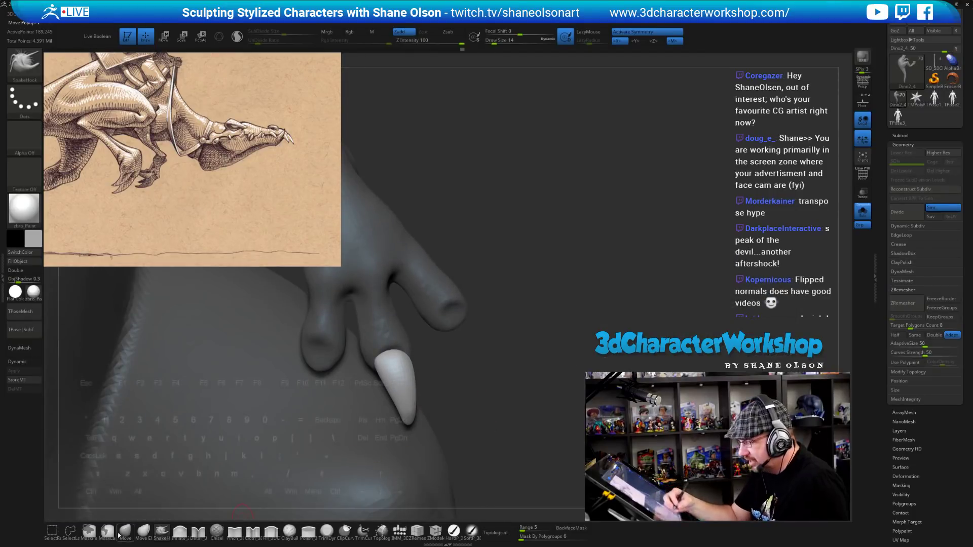
click(122, 533)
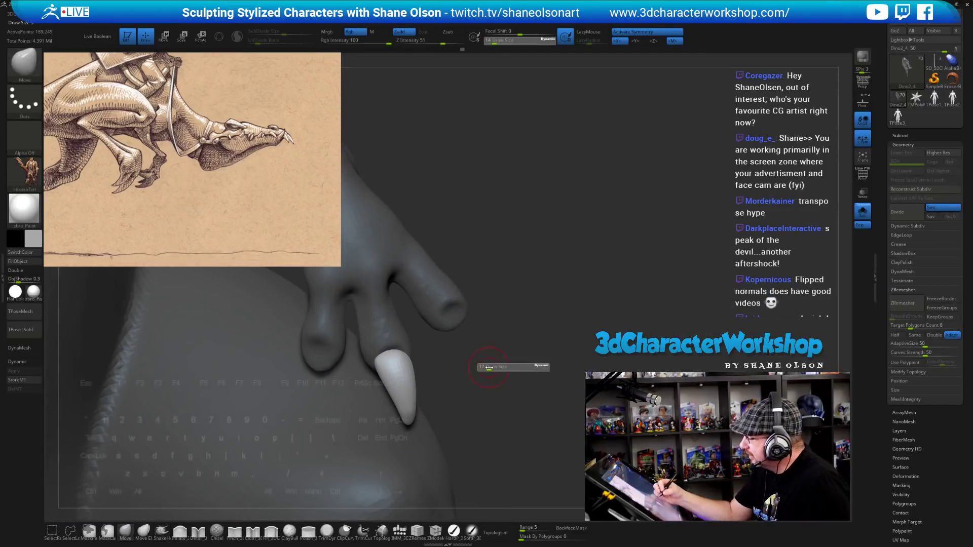
mouse_move(390, 343)
mouse_down()
mouse_move(379, 361)
mouse_move(410, 359)
mouse_up()
drag(439, 361, 477, 357)
key(s)
drag(530, 328, 535, 327)
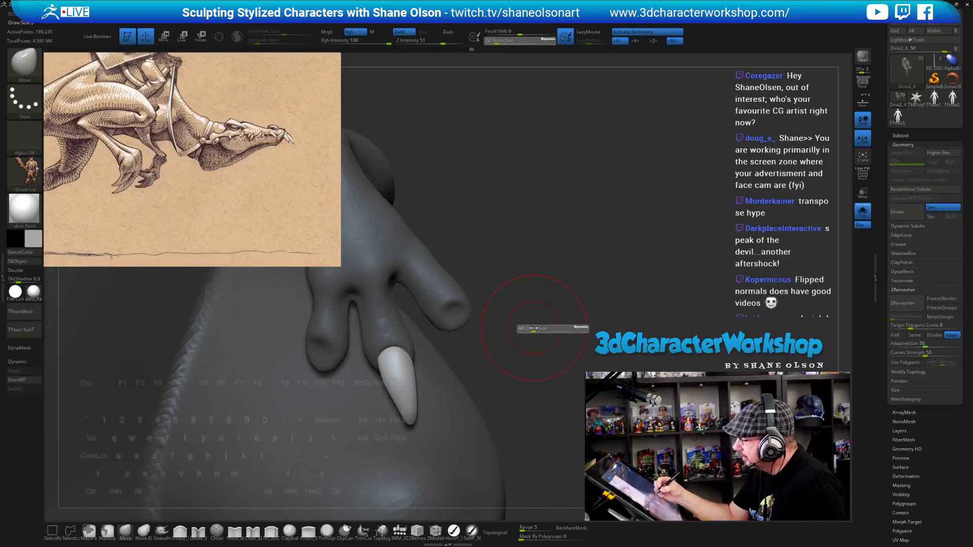
drag(391, 387, 392, 384)
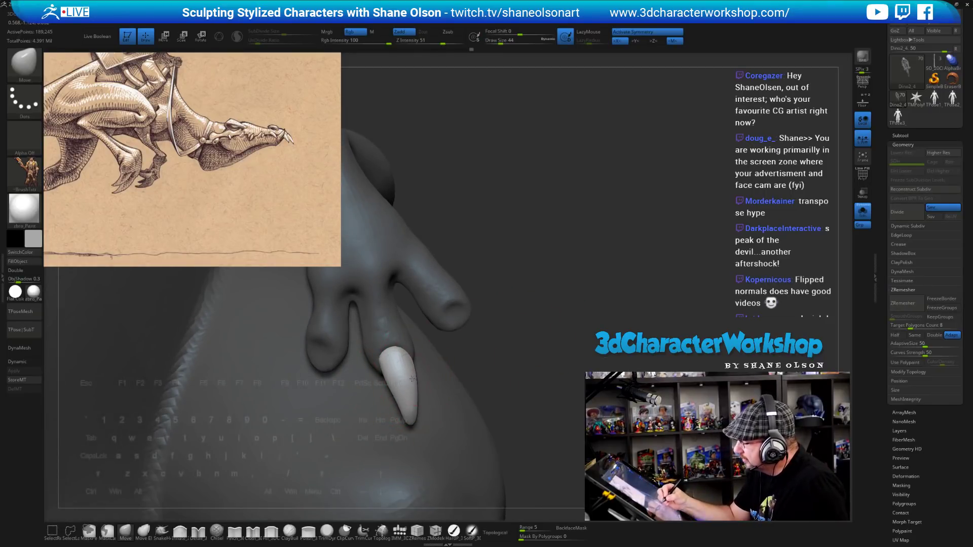
Refine the claw's fit and curve from the side with the Move brush, reducing the draw size to 31.
drag(525, 355, 539, 338)
mouse_move(448, 378)
mouse_down()
mouse_move(454, 358)
mouse_move(407, 385)
mouse_move(390, 373)
mouse_move(392, 361)
mouse_move(391, 389)
mouse_up()
key(s)
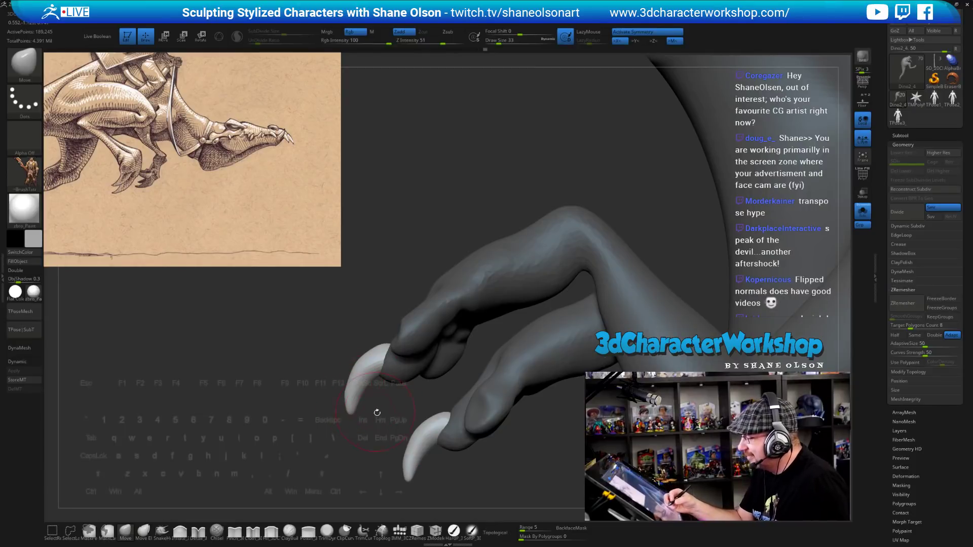
mouse_move(377, 413)
mouse_down()
mouse_move(370, 408)
mouse_move(387, 406)
mouse_move(456, 449)
mouse_move(455, 460)
mouse_move(408, 404)
mouse_move(349, 407)
mouse_up()
key(shift)
key(s)
Switch to the Move transform gizmo and activate it on the middle finger's claw, on the hand beside the open background.
drag(429, 406, 701, 275)
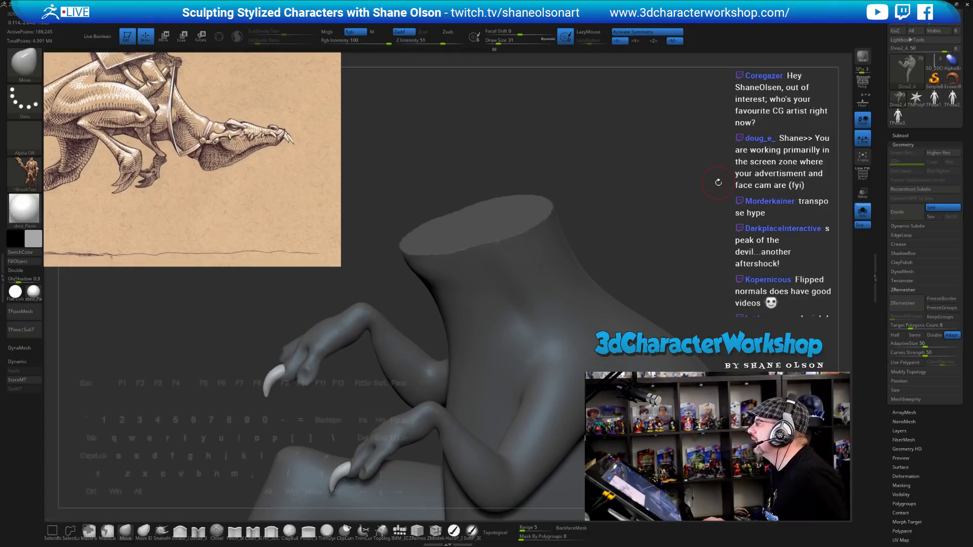
drag(716, 182, 745, 60)
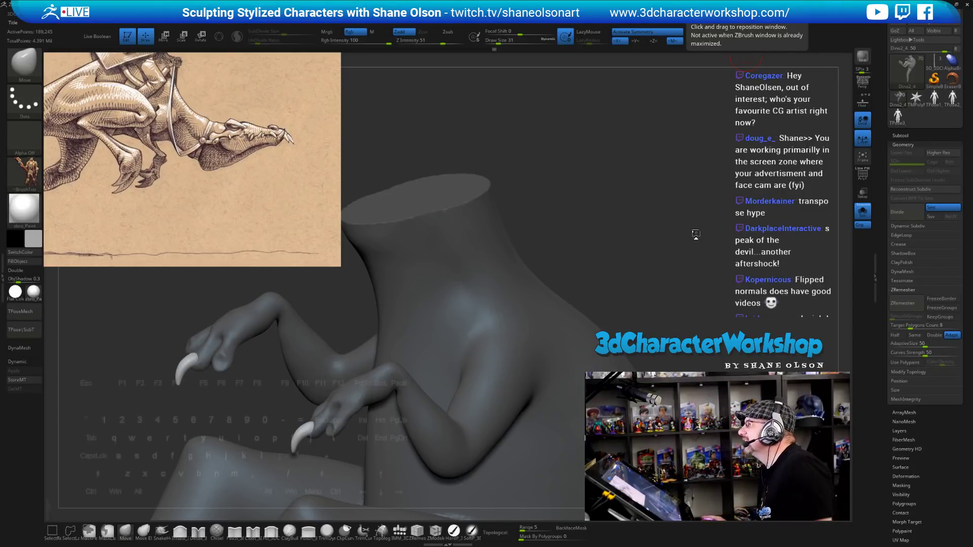
drag(680, 234, 689, 179)
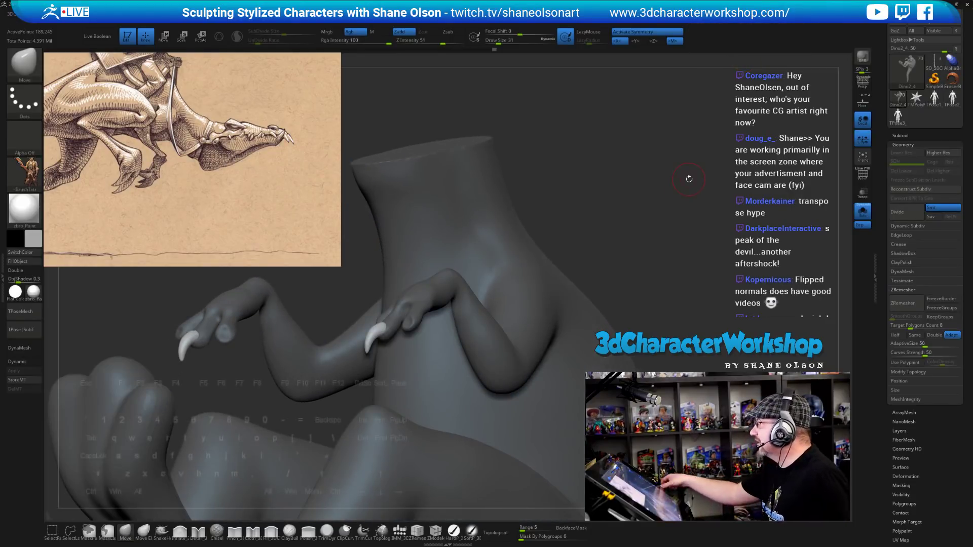
mouse_move(659, 260)
mouse_down()
mouse_move(674, 285)
mouse_move(635, 262)
mouse_move(640, 307)
mouse_move(666, 275)
mouse_move(569, 332)
mouse_move(607, 321)
mouse_up()
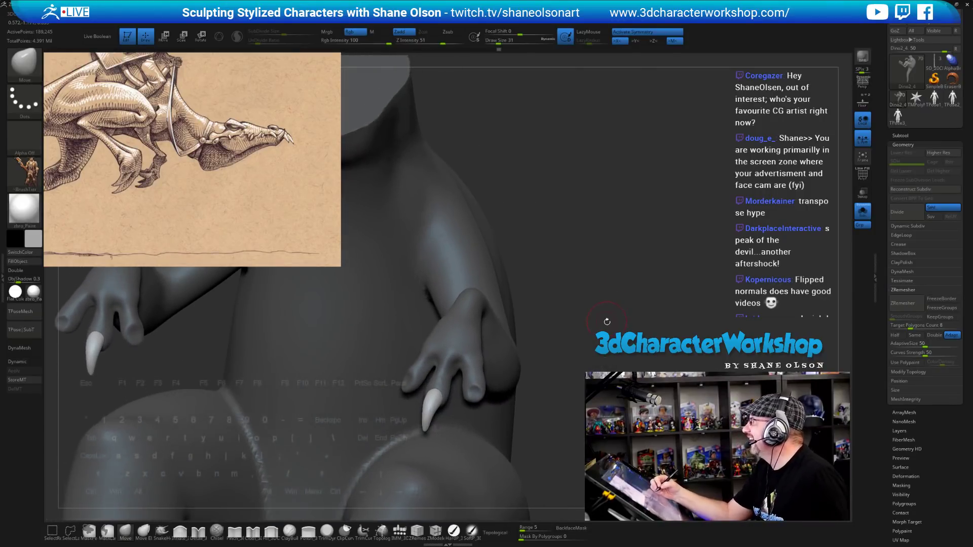
drag(583, 394, 512, 403)
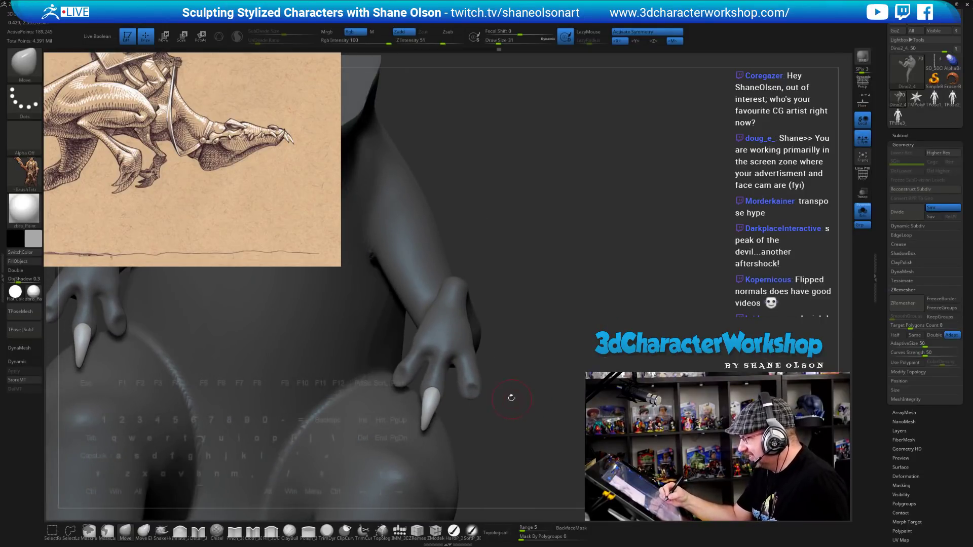
key(w)
drag(432, 389, 414, 443)
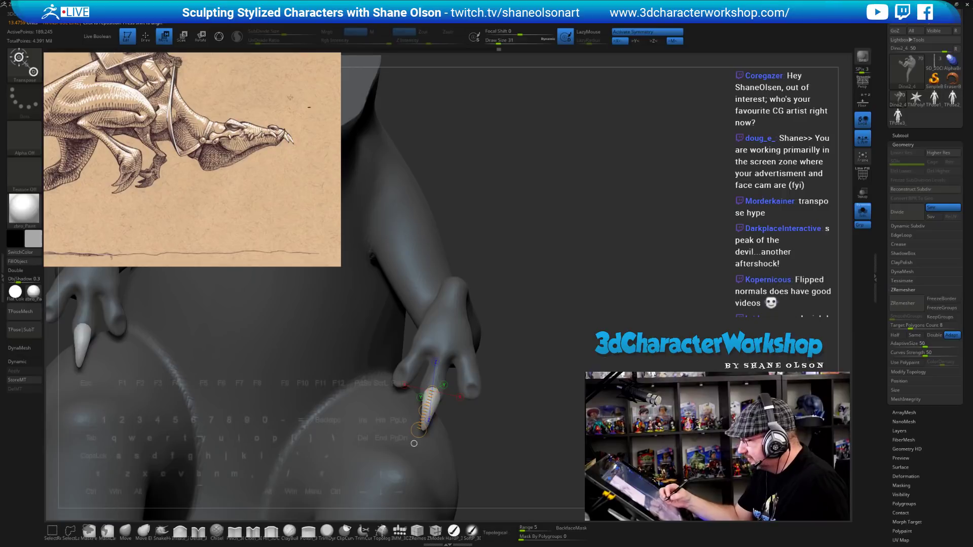
click(219, 36)
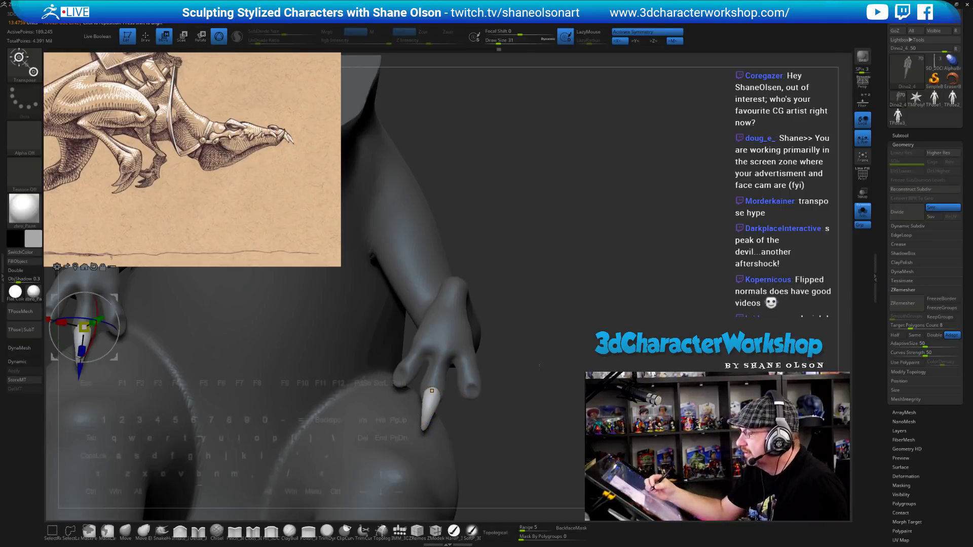
click(432, 391)
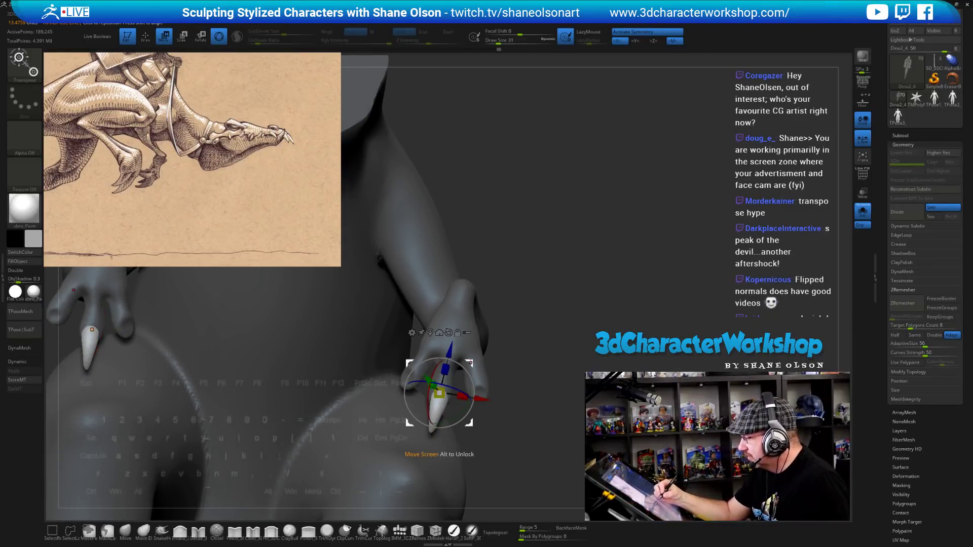
Place a copy of the claw on the outer finger, adjusting its angle and scale to suit the fingertip.
drag(470, 362, 555, 418)
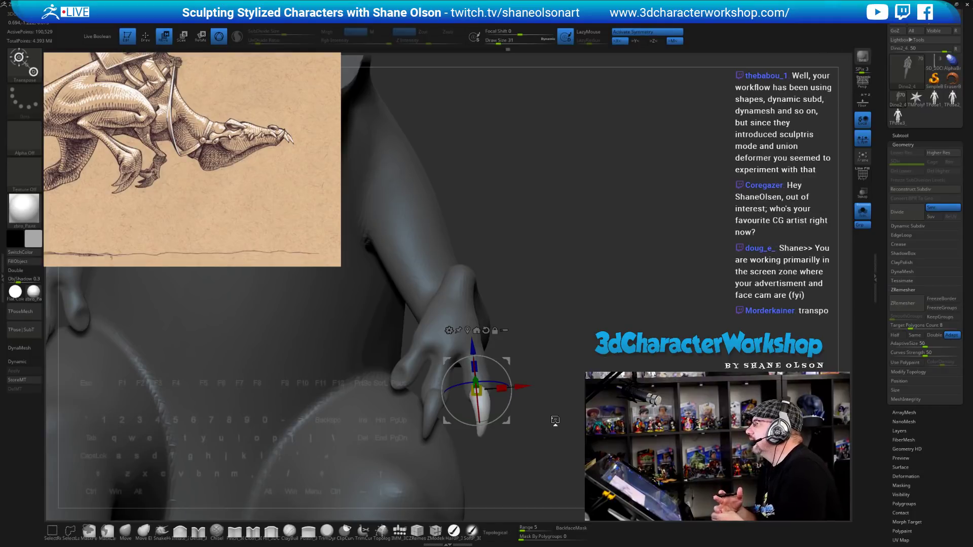
drag(537, 406, 508, 363)
drag(421, 310, 509, 361)
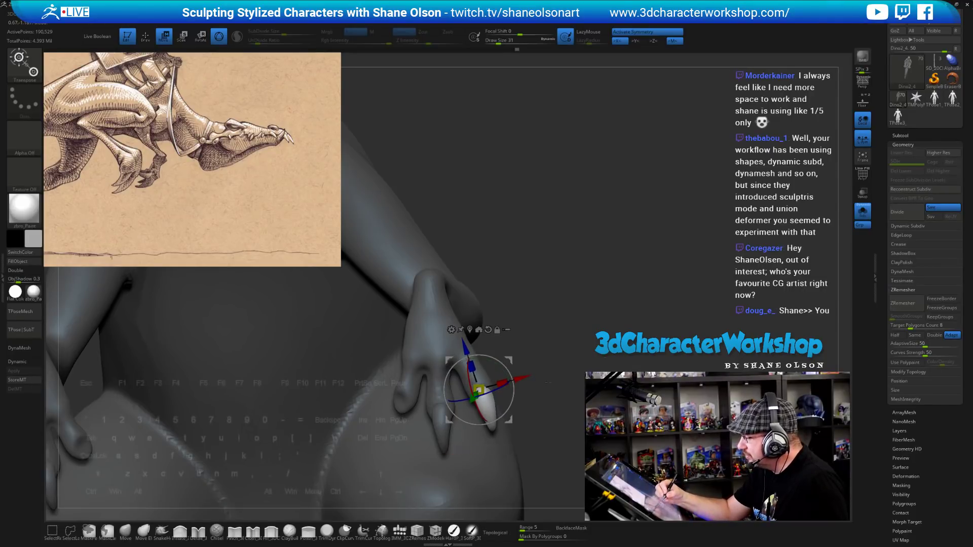
drag(547, 383, 545, 403)
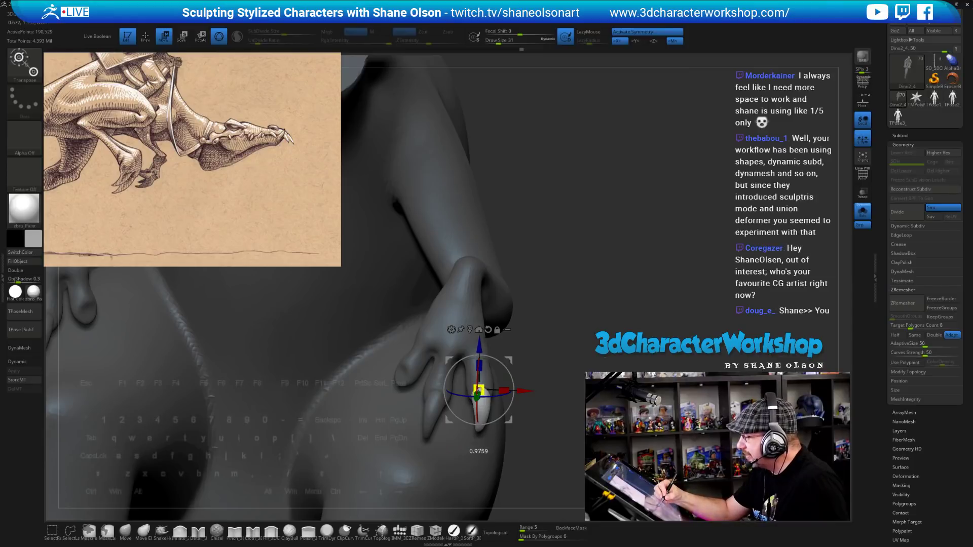
drag(478, 398, 476, 395)
Duplicate the claw onto the inner finger and move it against the fingertip.
drag(547, 395, 432, 388)
ctrl+drag(463, 357, 436, 381)
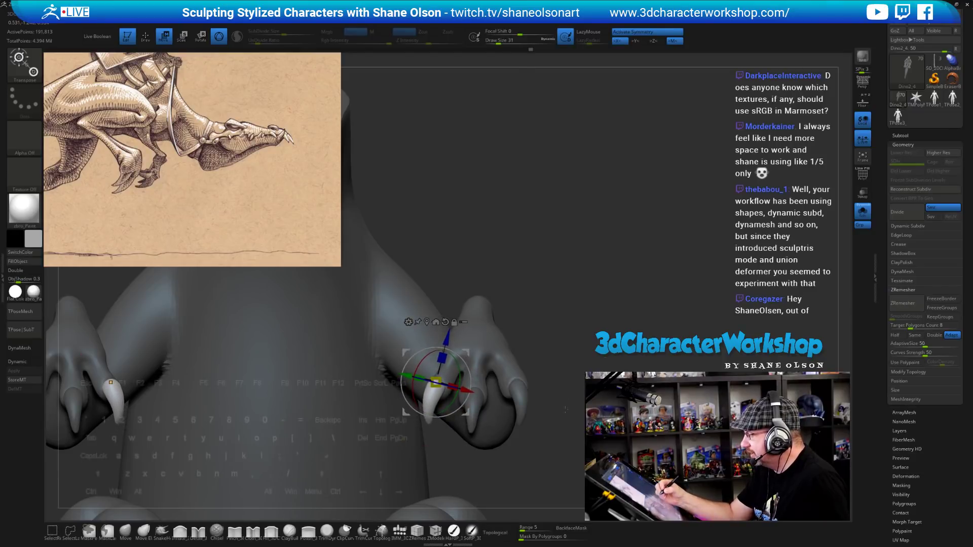
drag(565, 409, 467, 345)
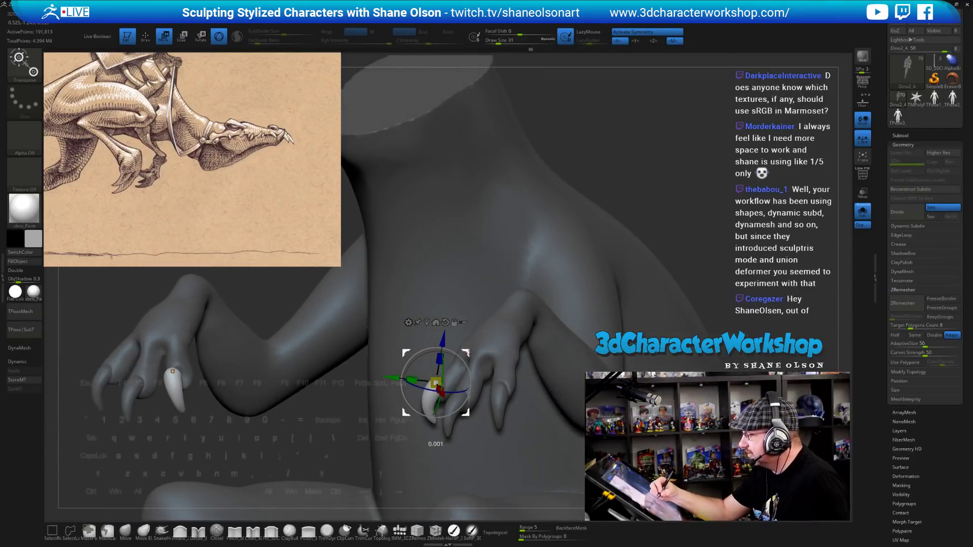
drag(436, 384, 439, 380)
mouse_move(507, 400)
mouse_down()
mouse_move(527, 400)
mouse_move(498, 386)
mouse_up()
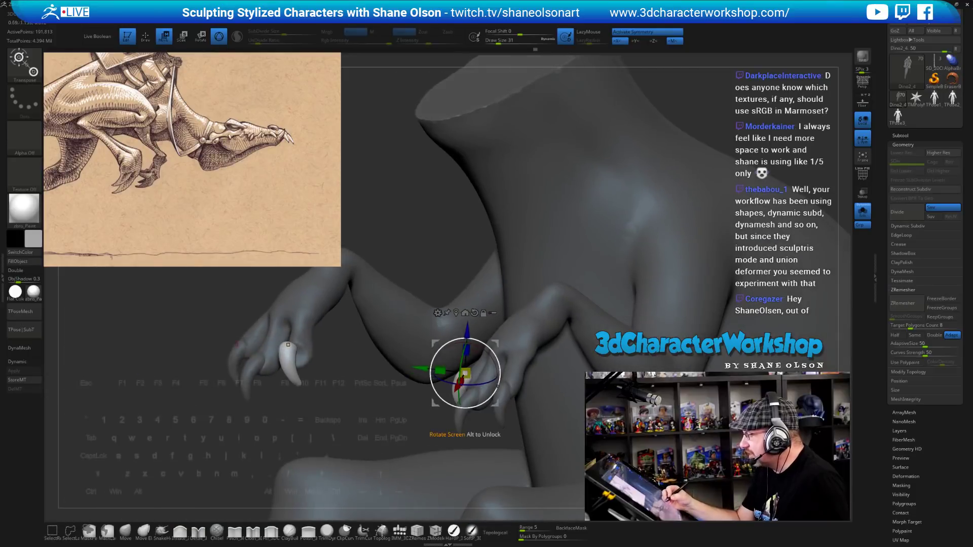
Rotate and nudge the inner finger's claw until it follows the finger's direction from the front and side.
drag(493, 352, 575, 374)
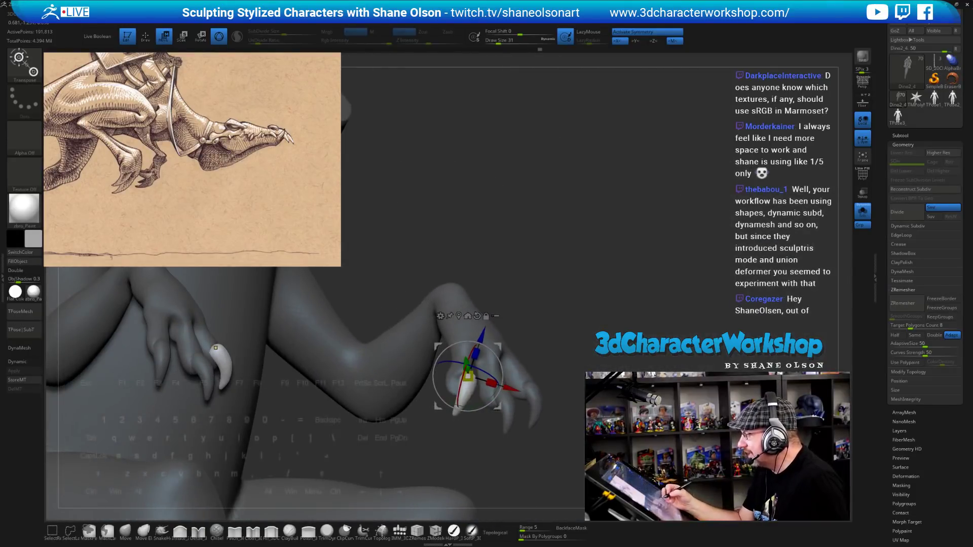
drag(499, 345, 490, 348)
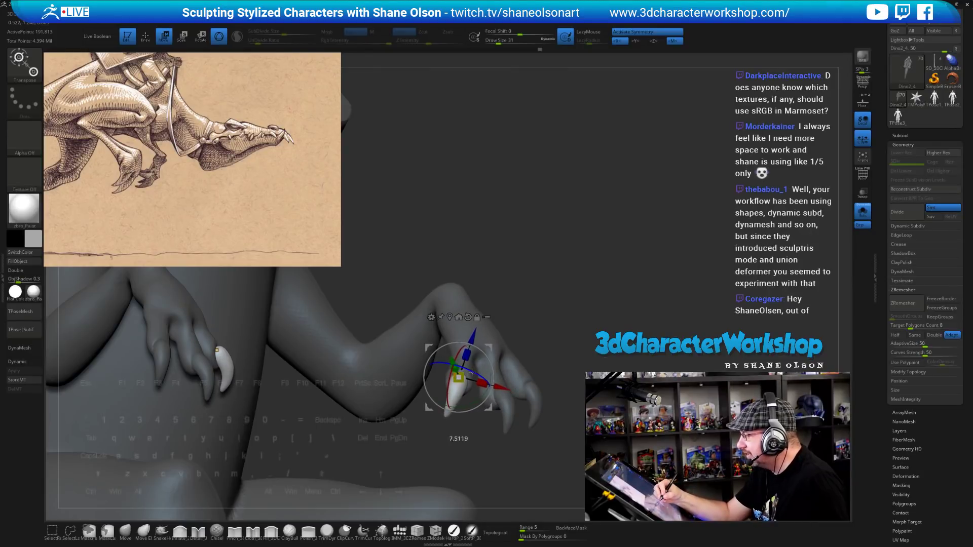
mouse_move(527, 355)
mouse_down()
mouse_move(441, 366)
mouse_move(527, 363)
mouse_move(510, 356)
mouse_up()
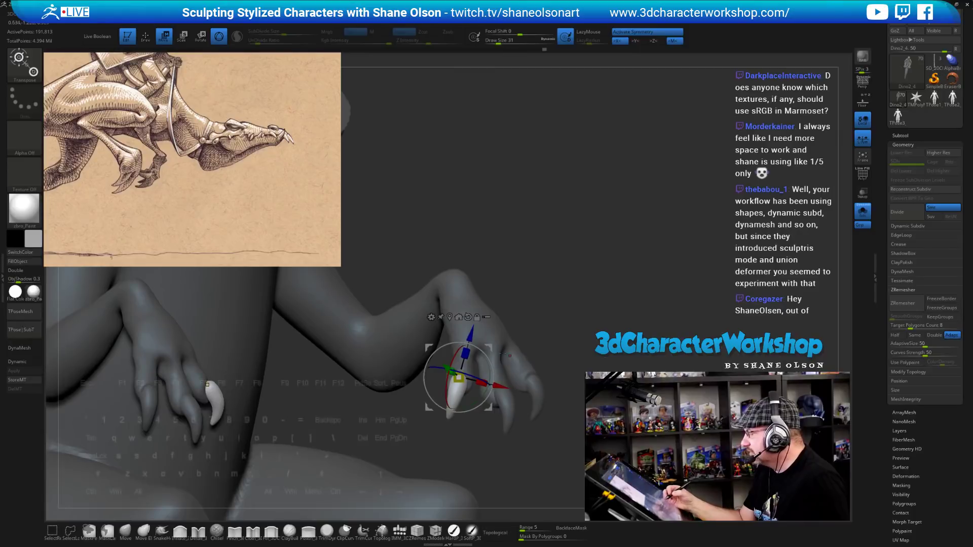
drag(576, 404, 518, 374)
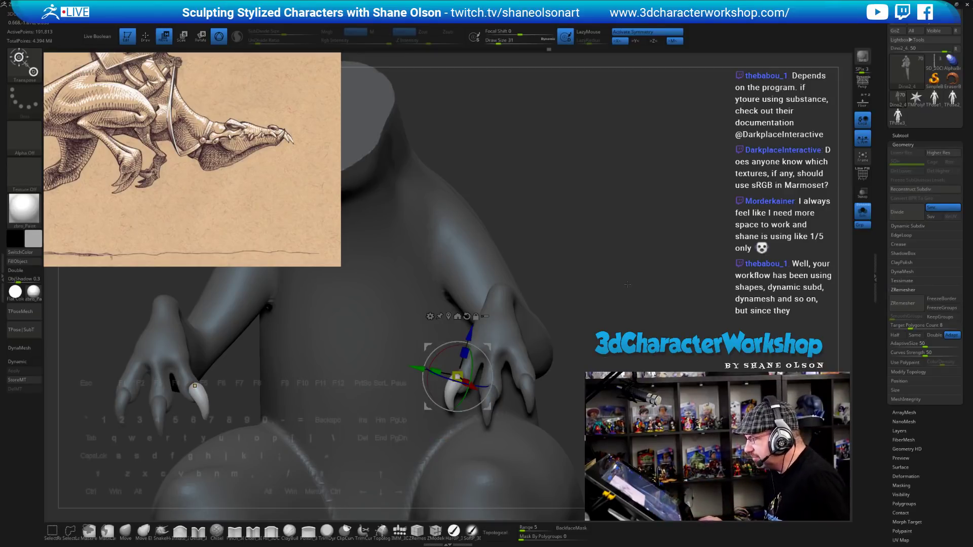
drag(628, 285, 643, 254)
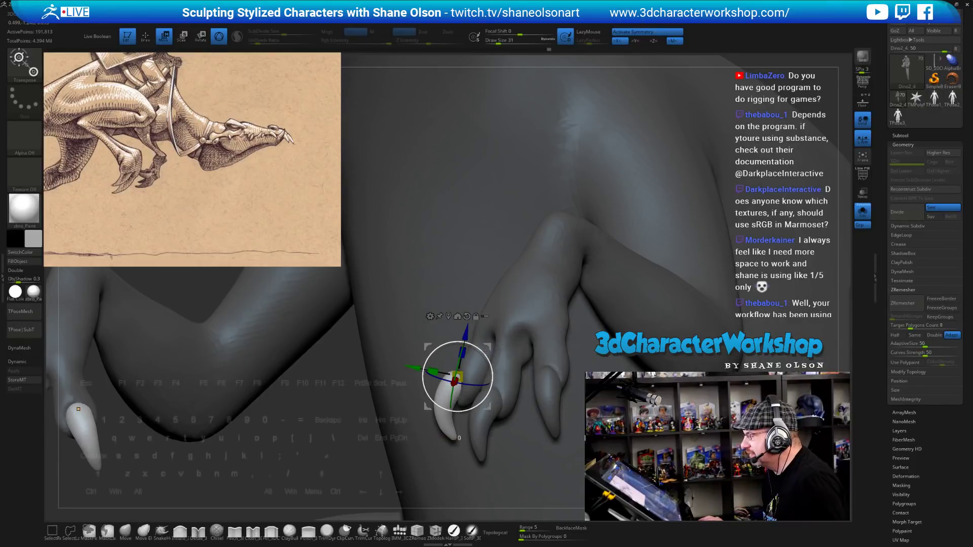
drag(490, 345, 495, 347)
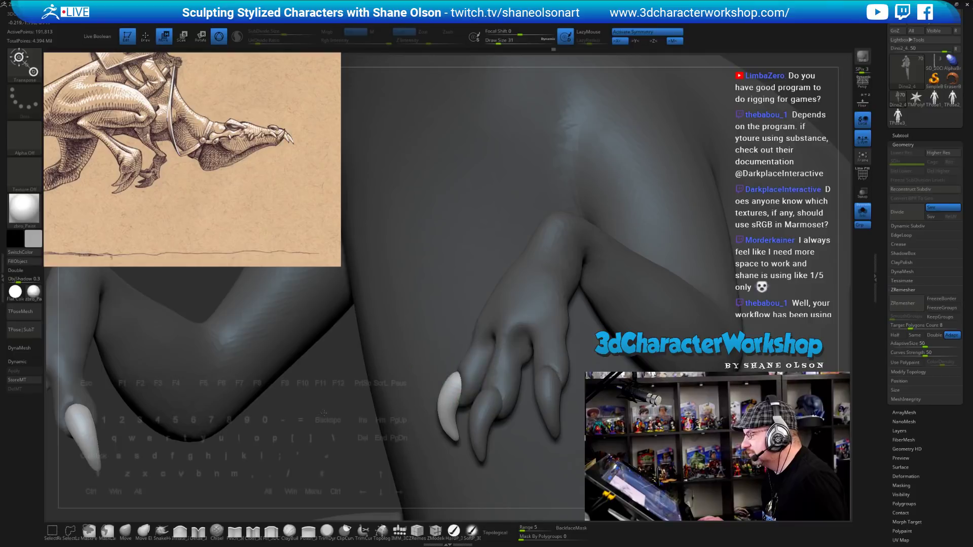
Clear the body's mask, return to Draw mode and check the clawed hands on the whole dinosaur.
drag(627, 327, 640, 243)
mouse_move(583, 293)
alt+mouse_down()
mouse_move(649, 285)
mouse_move(627, 275)
mouse_move(633, 299)
mouse_move(647, 284)
mouse_move(636, 315)
mouse_move(583, 311)
mouse_move(618, 301)
alt+mouse_up()
key(q)
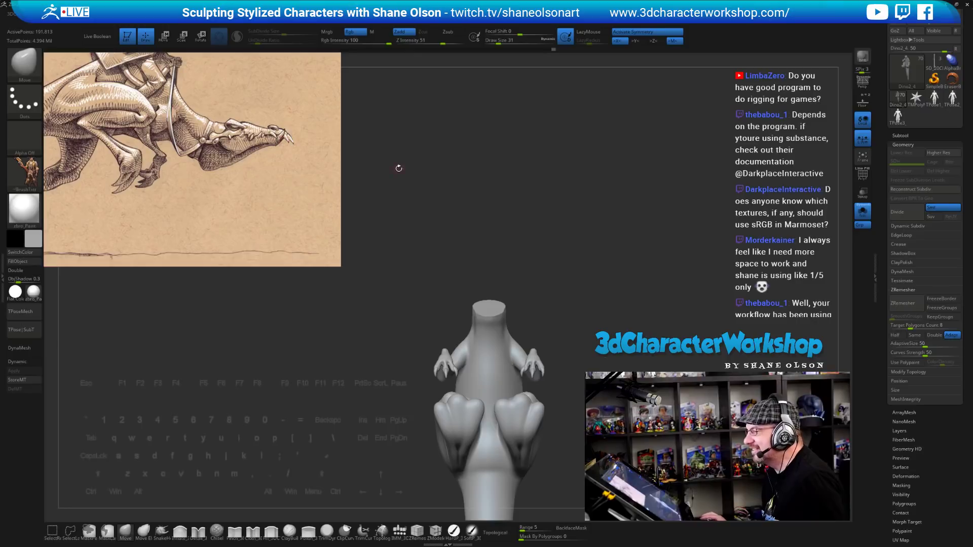
drag(468, 215, 460, 257)
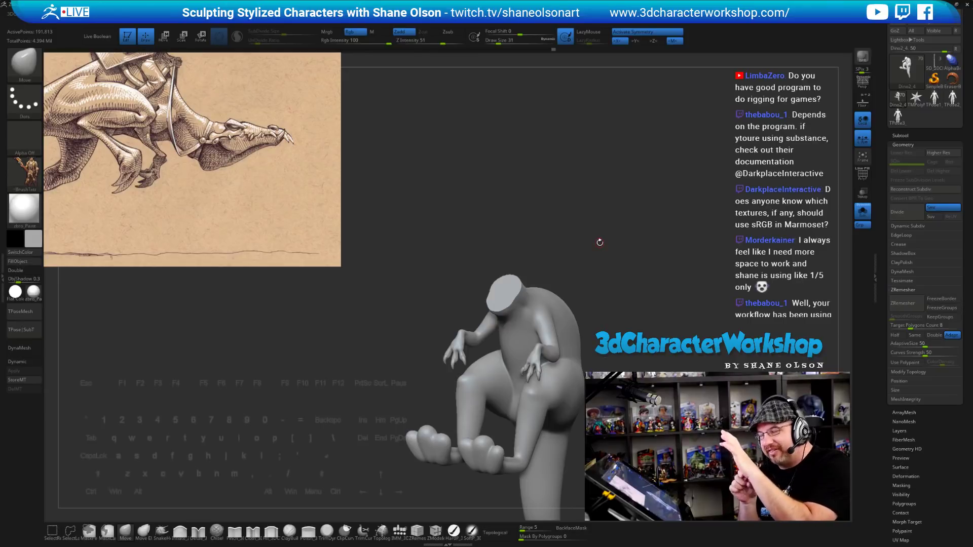
mouse_move(601, 244)
mouse_down()
mouse_move(435, 283)
mouse_move(447, 257)
mouse_move(602, 250)
mouse_up()
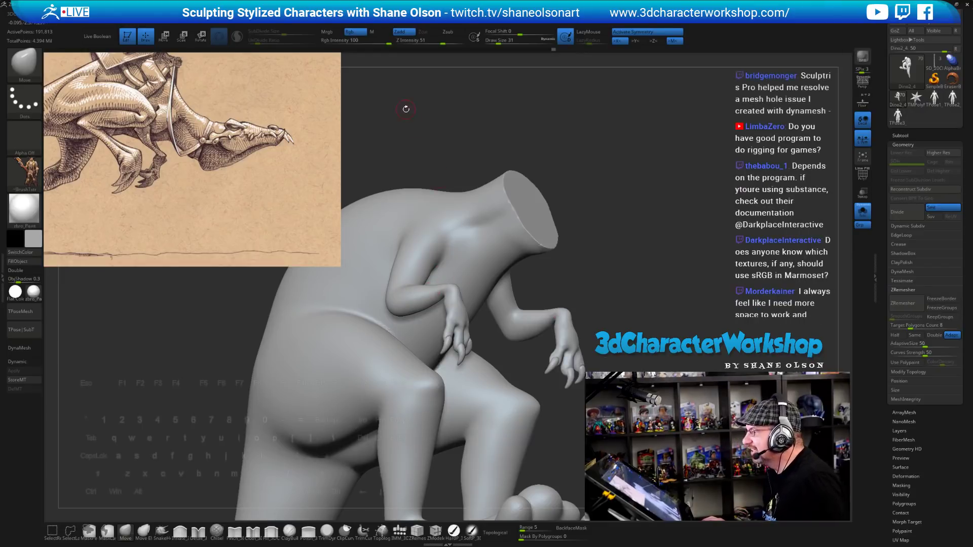
Add the color painting of the saddled dinosaur to Spotlight as a second reference and hide LightBox.
mouse_move(393, 14)
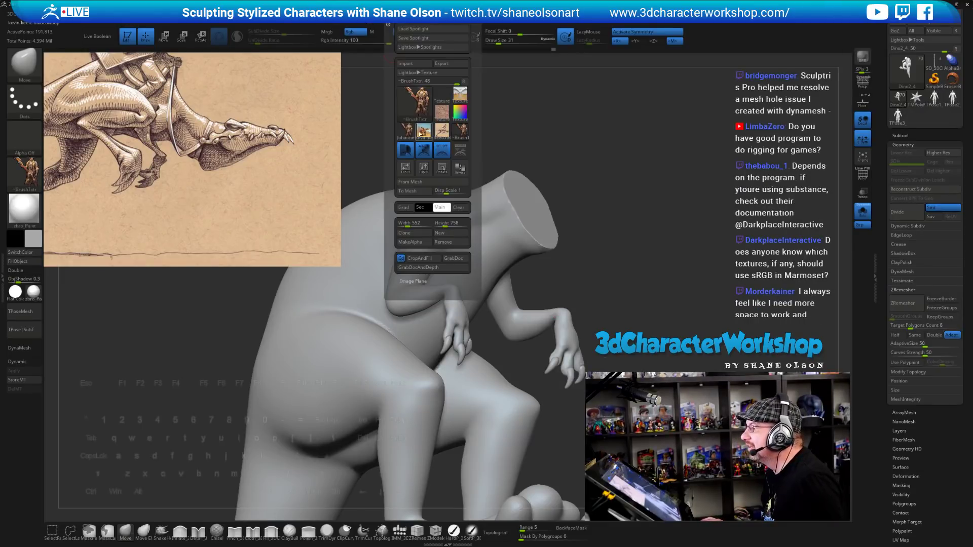
click(422, 131)
click(459, 149)
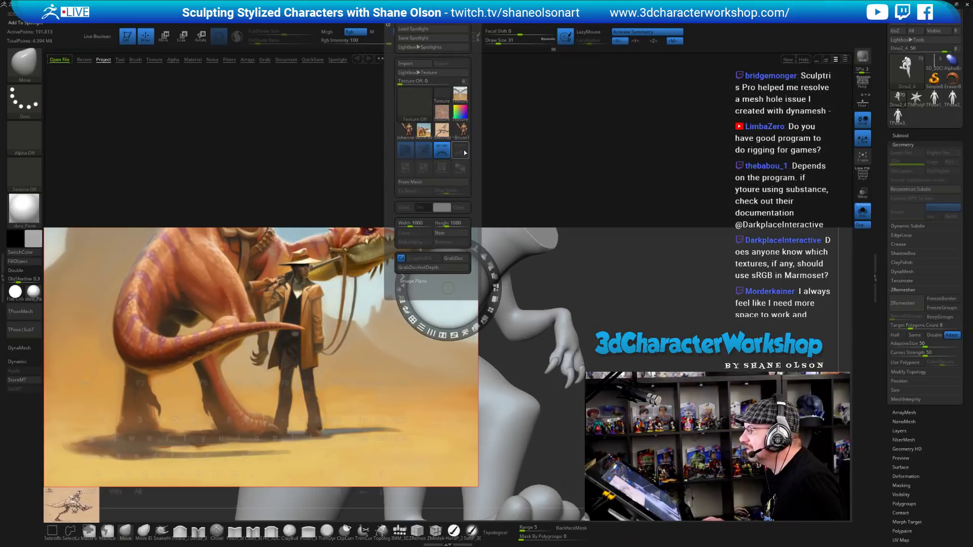
key(comma)
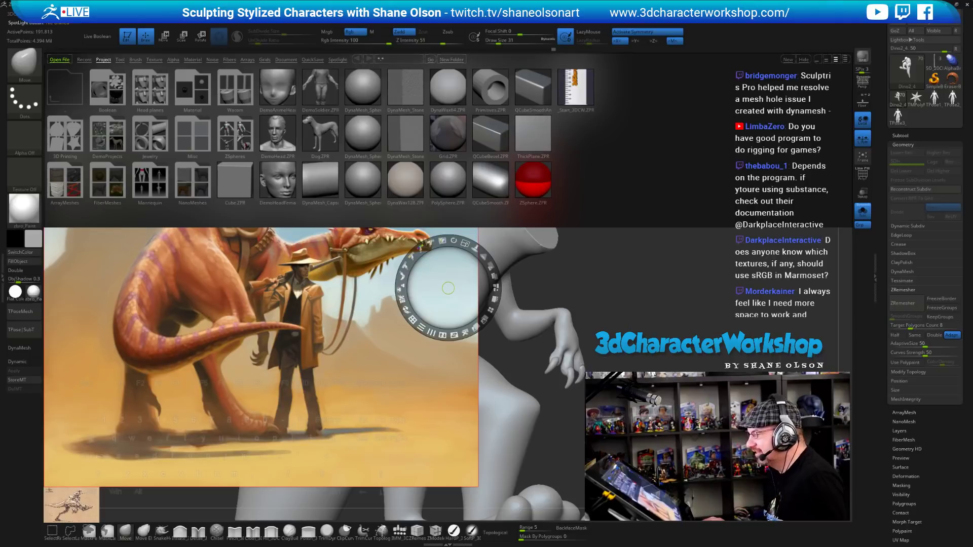
key(comma)
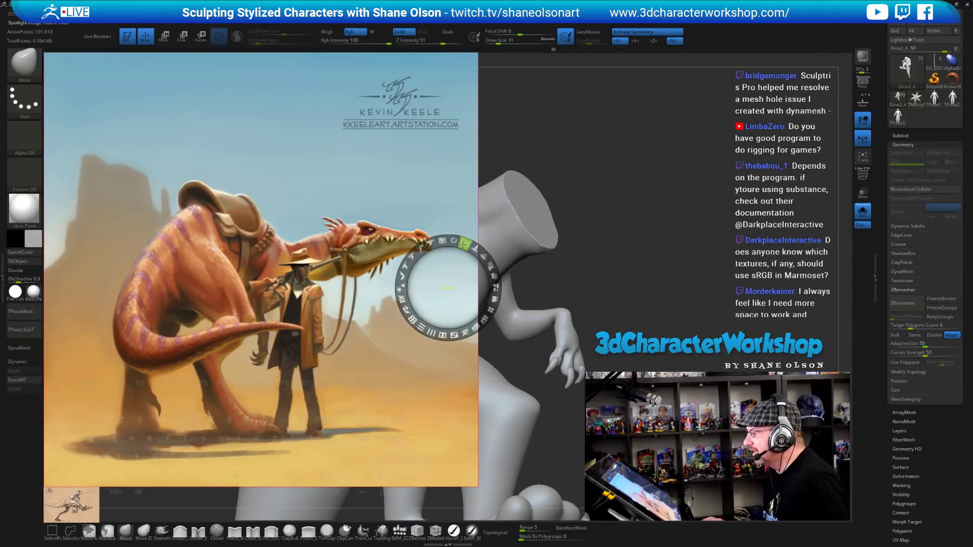
Shrink the painting, enlarge the dinosaur sketch beneath it so both sit clear of the model, and leave Spotlight editing.
mouse_move(462, 257)
mouse_down()
mouse_move(438, 265)
mouse_move(204, 130)
mouse_move(87, 499)
mouse_move(171, 257)
mouse_move(150, 297)
mouse_move(180, 293)
mouse_move(174, 357)
mouse_up()
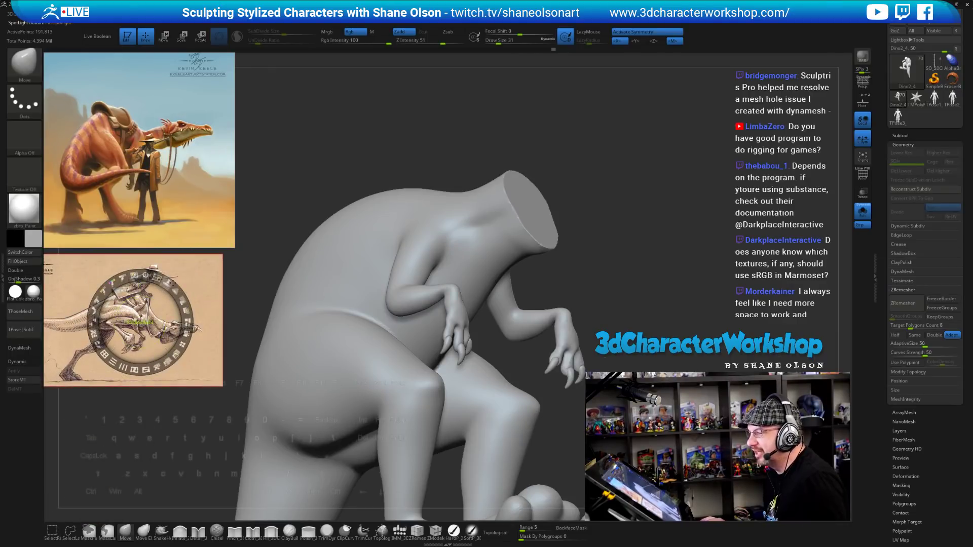
drag(167, 282, 111, 282)
mouse_move(138, 313)
mouse_down()
mouse_move(78, 339)
mouse_move(94, 331)
mouse_up()
key(z)
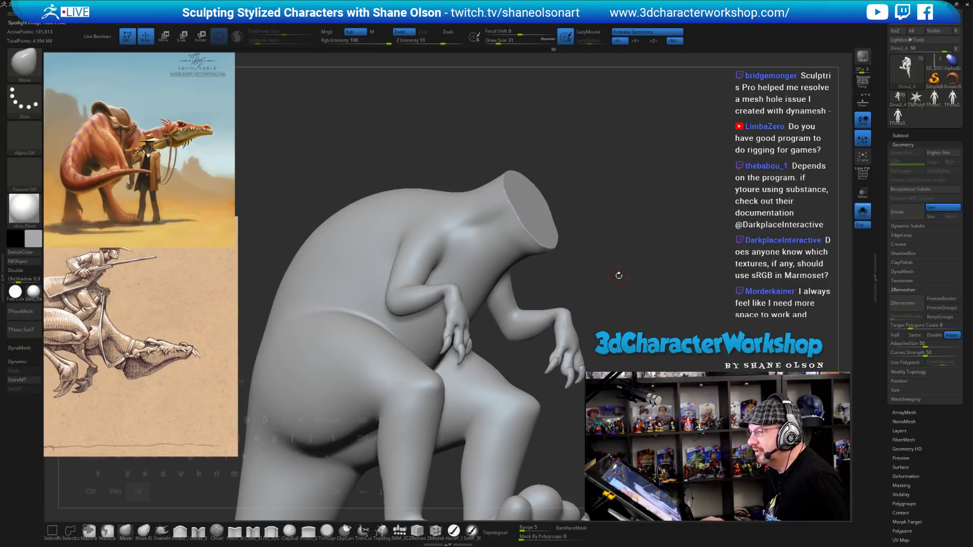
Choose the SnakeHook brush and turn on Sculptris Pro for adding geometry to the dinosaur's hands.
drag(619, 274, 664, 316)
drag(696, 272, 553, 270)
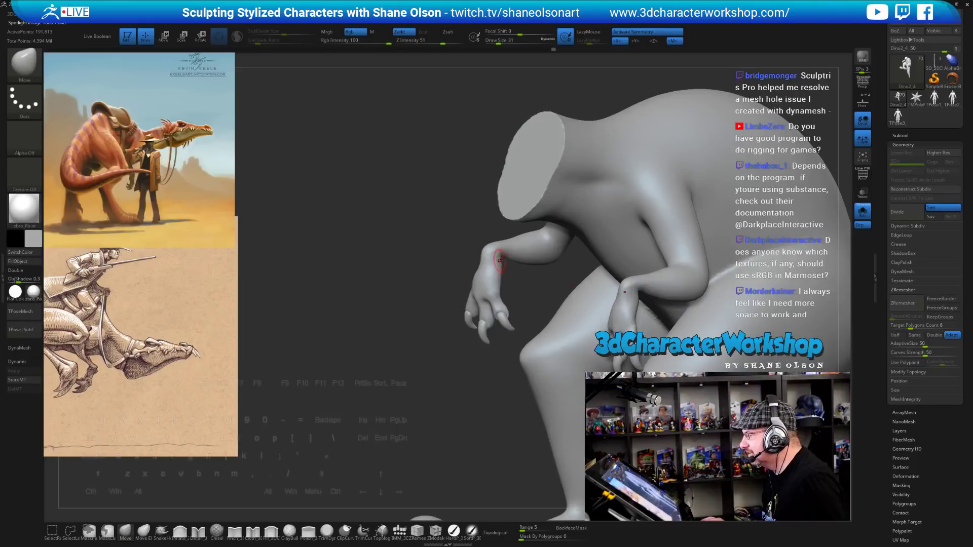
drag(409, 222, 387, 249)
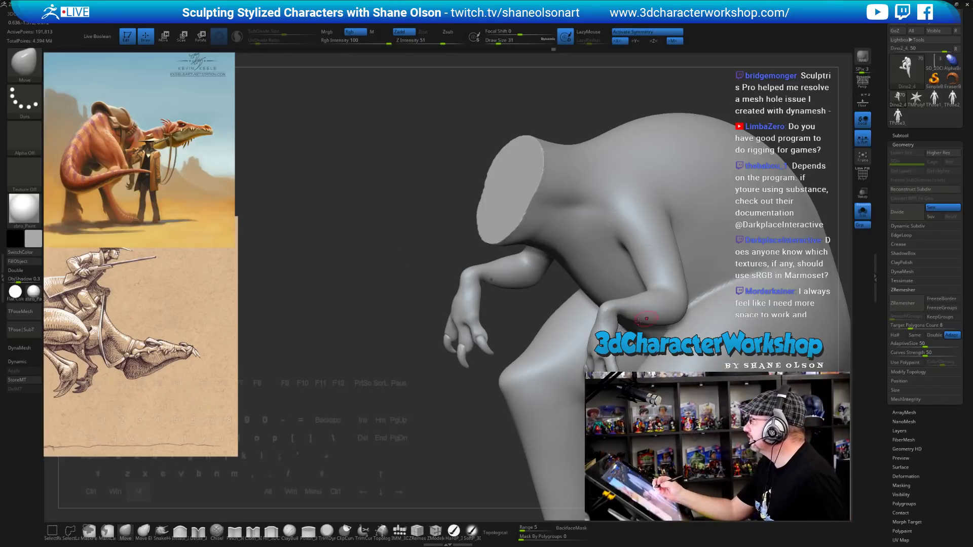
alt+drag(393, 262, 603, 328)
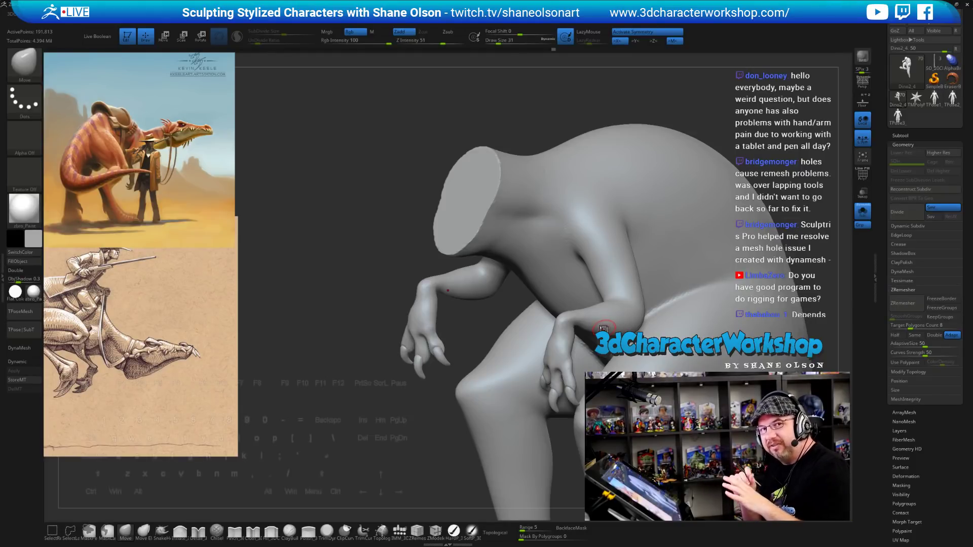
mouse_move(604, 328)
mouse_down()
mouse_move(699, 293)
mouse_move(687, 275)
mouse_move(678, 304)
mouse_move(676, 296)
mouse_move(651, 321)
mouse_move(660, 280)
mouse_up()
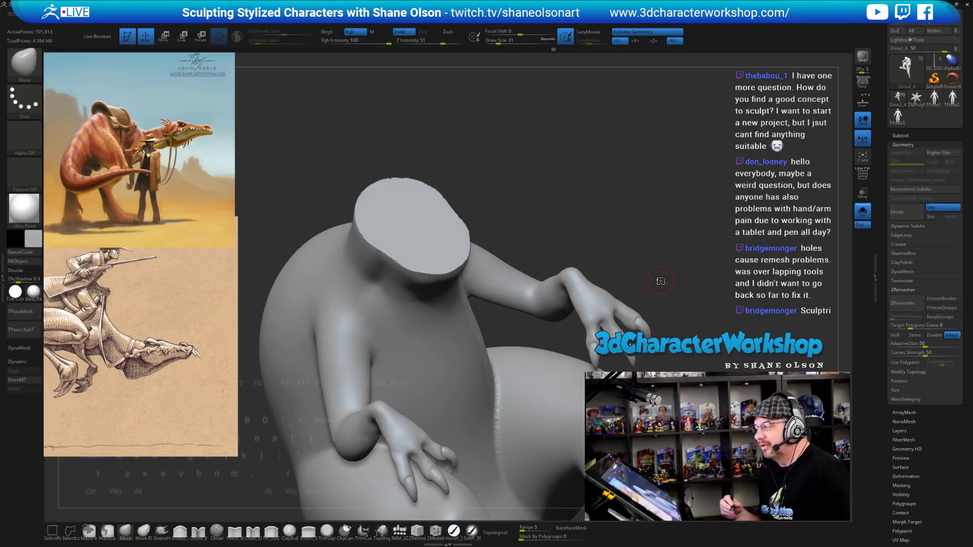
mouse_move(708, 274)
mouse_down()
mouse_move(685, 215)
mouse_move(641, 239)
mouse_up()
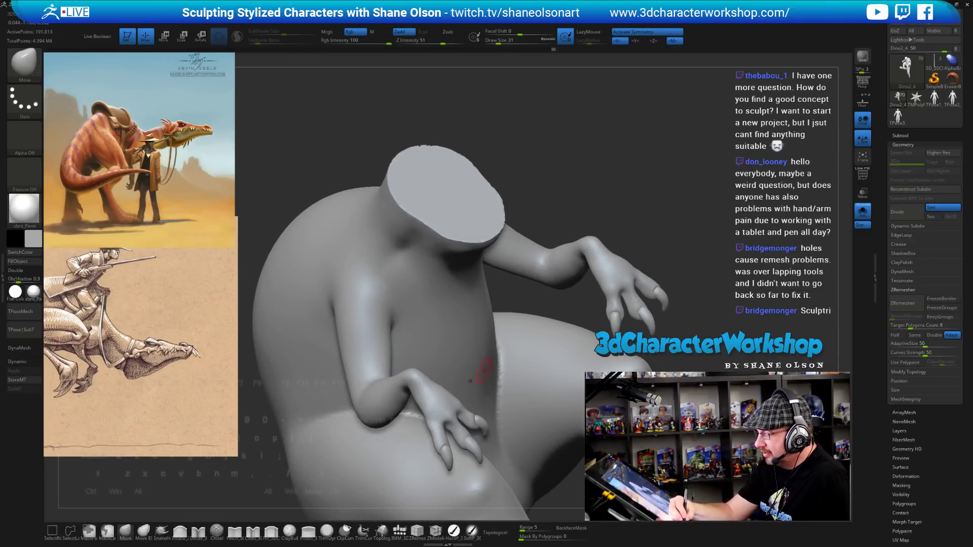
click(162, 530)
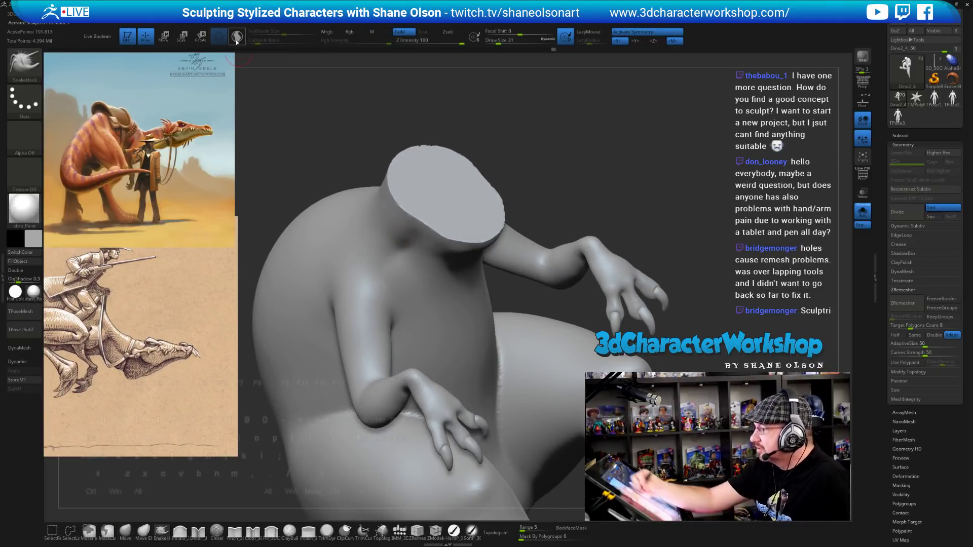
click(237, 41)
Pull a short thumb bump out of the inner side of the hand near the wrist.
alt+drag(646, 243, 680, 251)
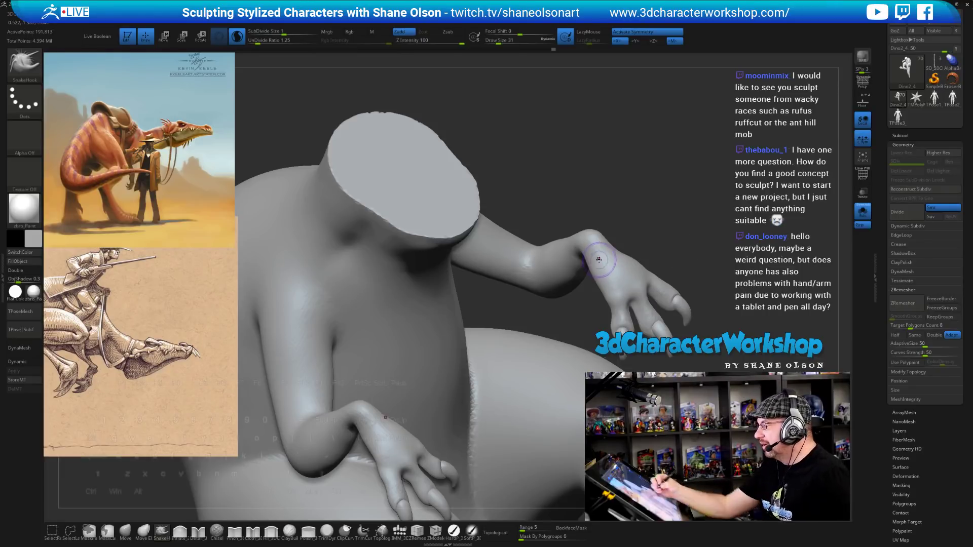
drag(680, 219, 662, 228)
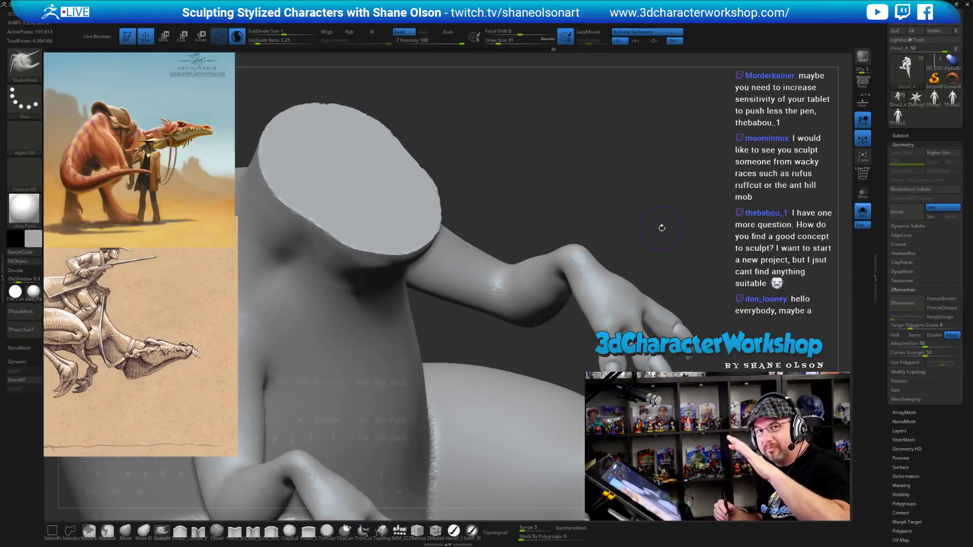
mouse_move(723, 246)
mouse_down()
mouse_move(677, 256)
mouse_move(376, 263)
mouse_move(336, 308)
mouse_up()
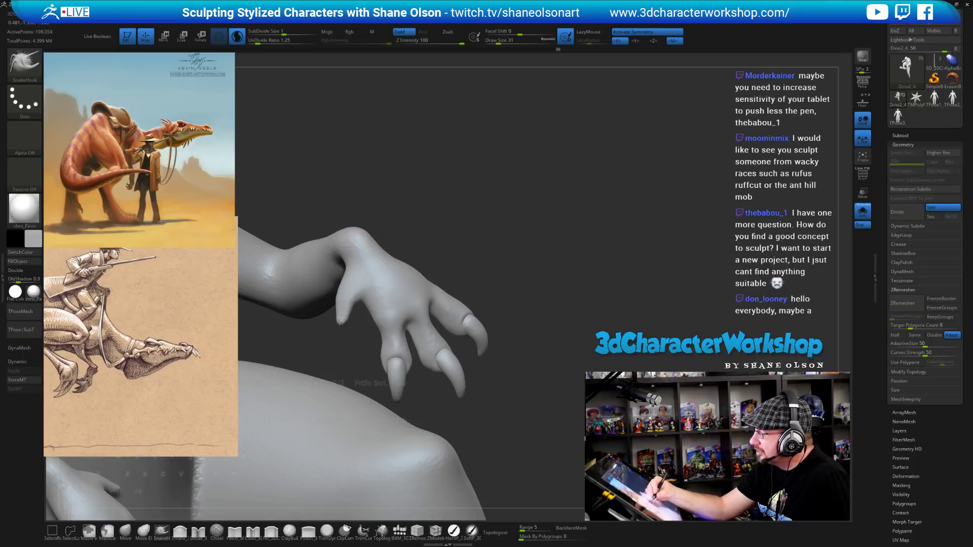
mouse_move(545, 329)
mouse_down()
mouse_move(536, 353)
mouse_move(543, 345)
mouse_up()
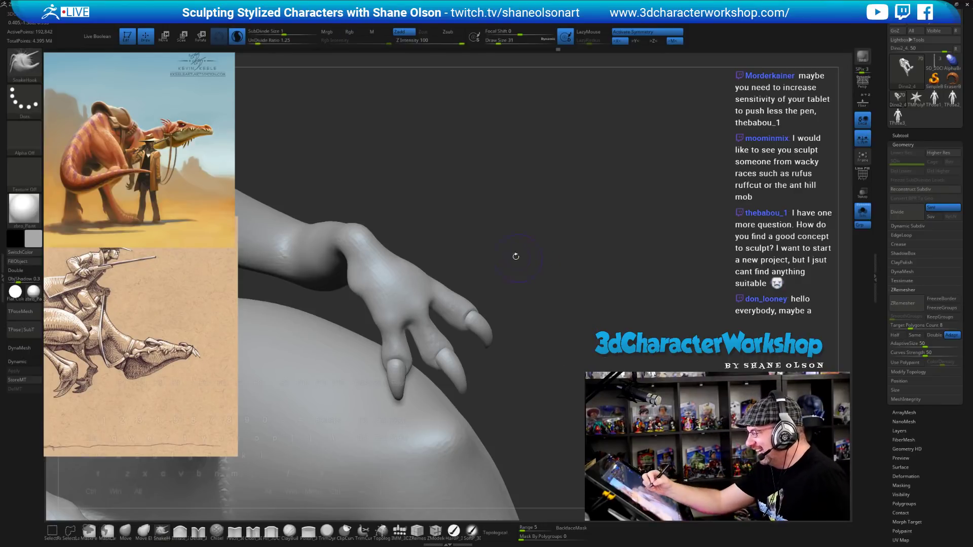
mouse_move(515, 256)
mouse_down()
mouse_move(368, 283)
mouse_move(355, 271)
mouse_move(349, 281)
mouse_move(361, 292)
mouse_move(361, 271)
mouse_up()
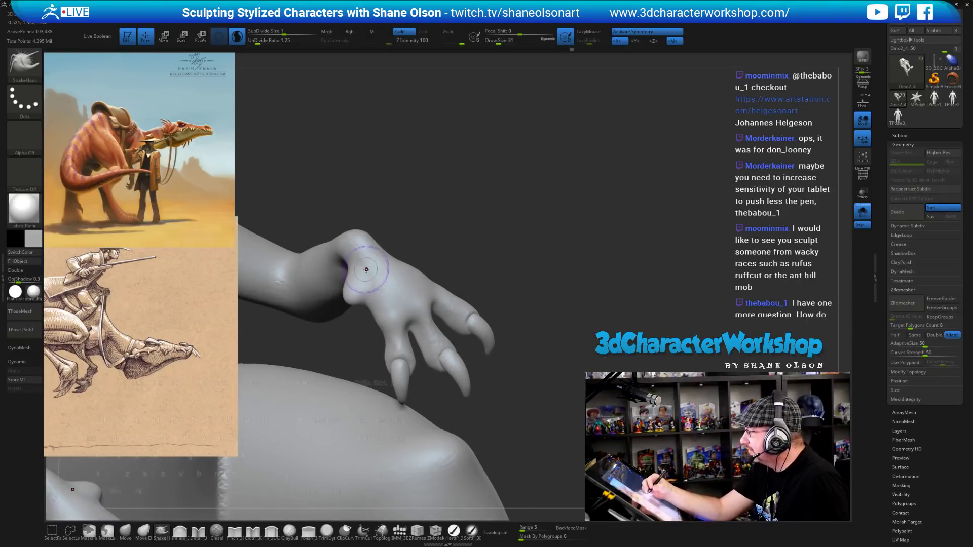
Smooth the thumb bump and pull it into a clearer nub, using draw sizes of 22 and 20.
key(bracketleft)
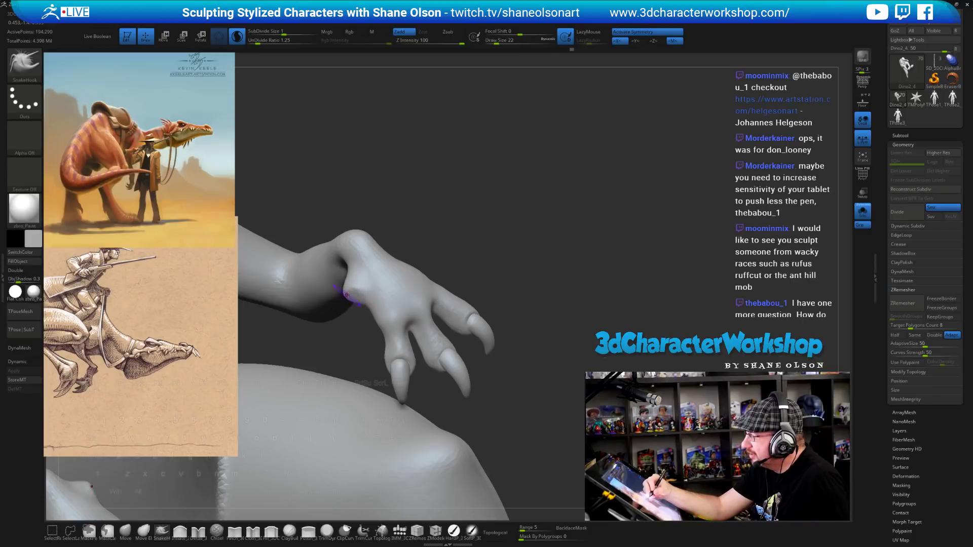
shift+drag(363, 269, 362, 287)
right_drag(362, 287, 354, 297)
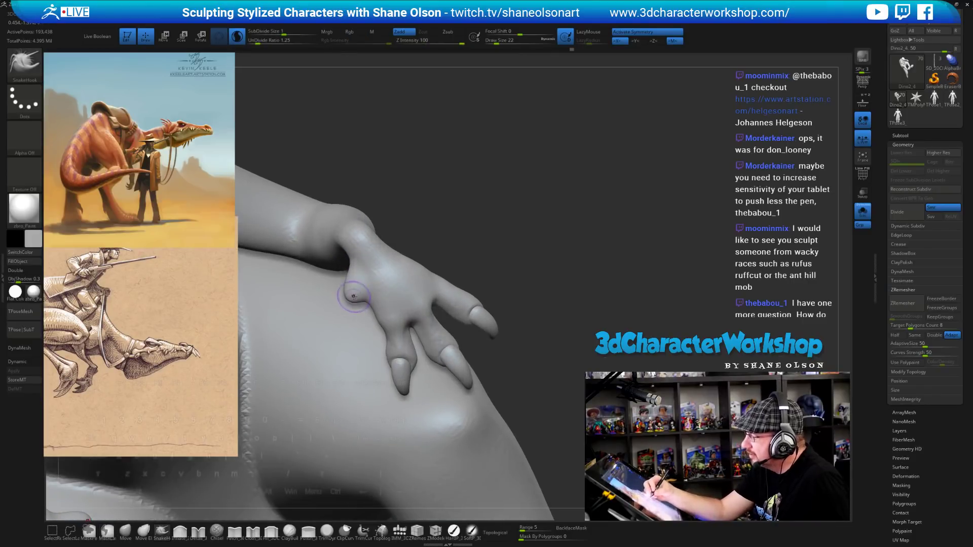
key(bracketright)
mouse_move(354, 291)
mouse_down()
mouse_move(337, 297)
mouse_move(342, 304)
mouse_move(350, 293)
mouse_up()
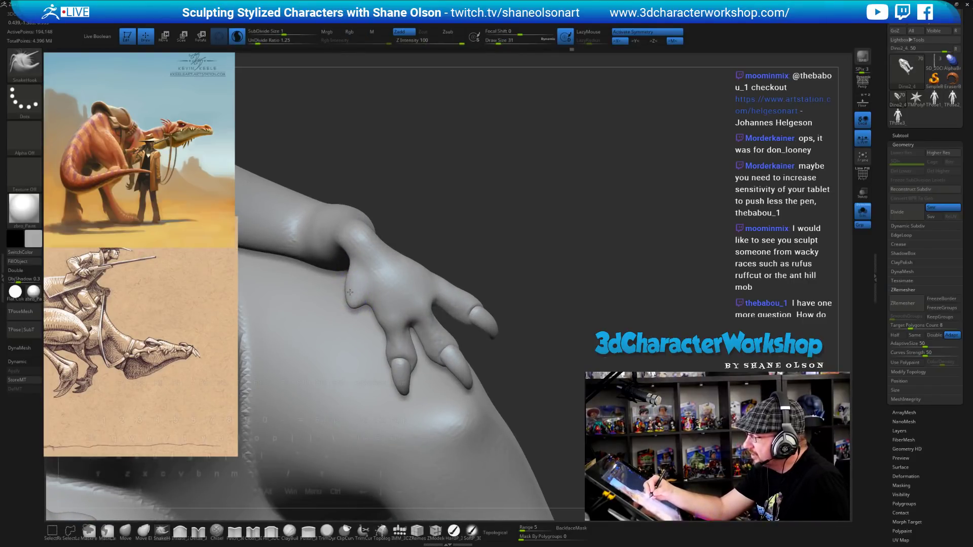
right_drag(349, 293, 347, 295)
key(bracketleft)
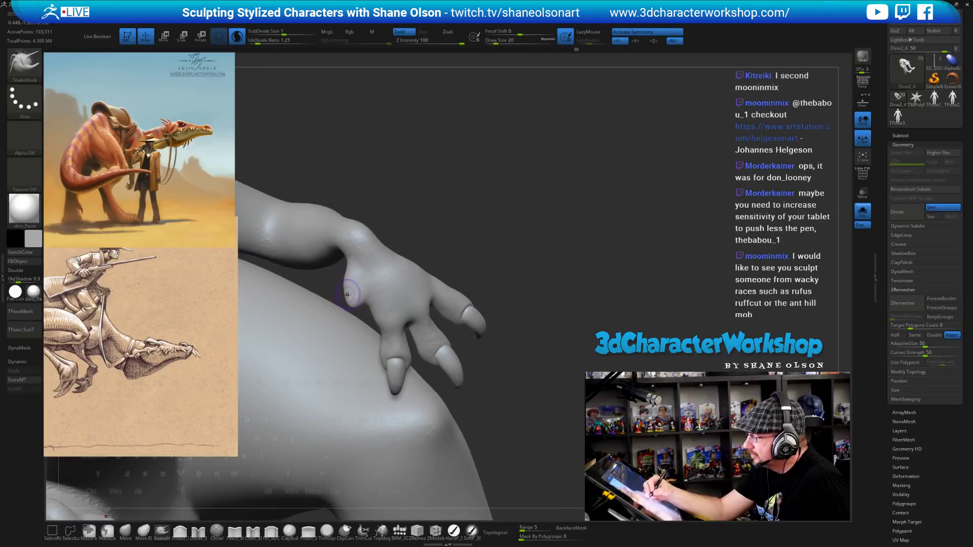
drag(347, 294, 375, 287)
mouse_move(375, 286)
right_down()
mouse_move(629, 312)
mouse_move(537, 308)
right_up()
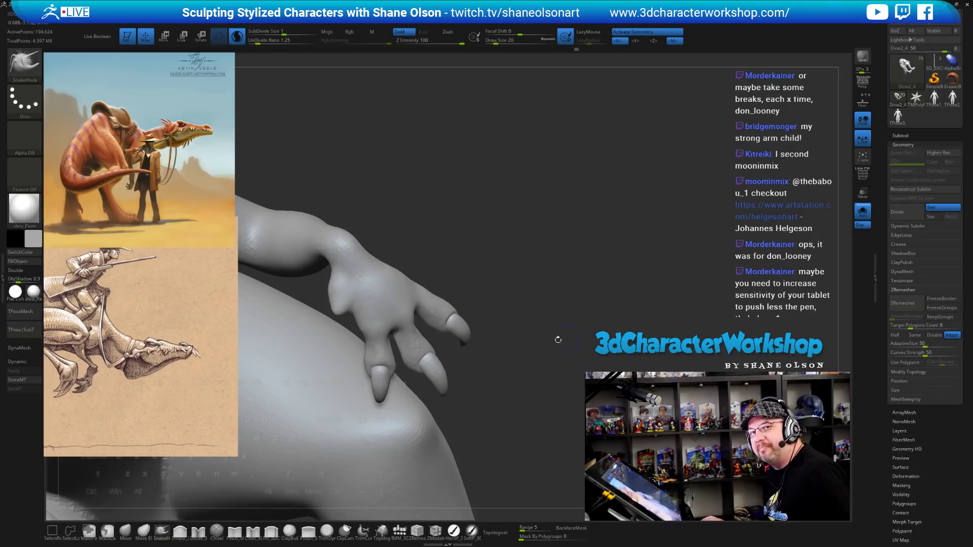
Draw the thumb nub farther out from the palm with SnakeHook, using draw sizes of 31 and 22.
mouse_move(613, 319)
alt+mouse_down()
mouse_move(657, 300)
mouse_move(635, 307)
alt+mouse_up()
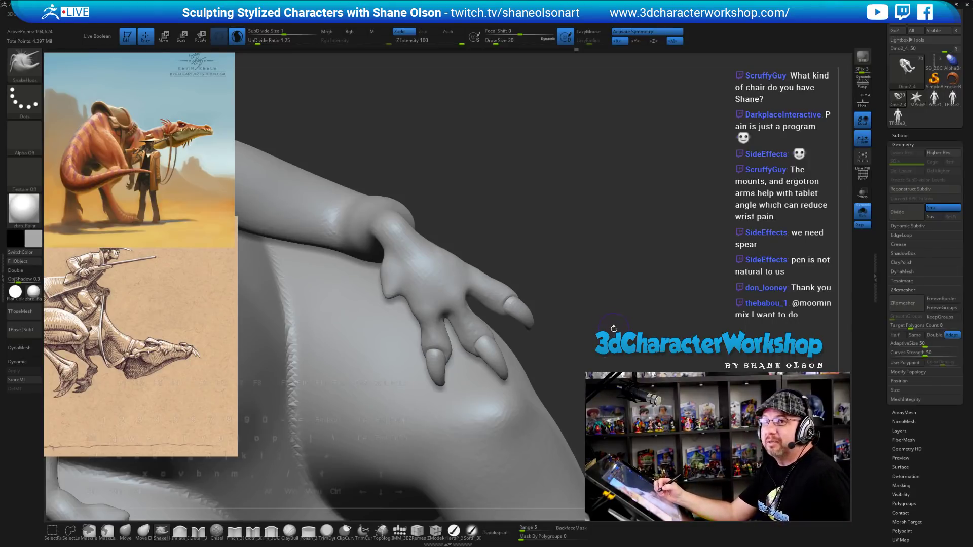
mouse_move(614, 328)
mouse_down()
mouse_move(601, 322)
mouse_move(616, 329)
mouse_move(610, 336)
mouse_up()
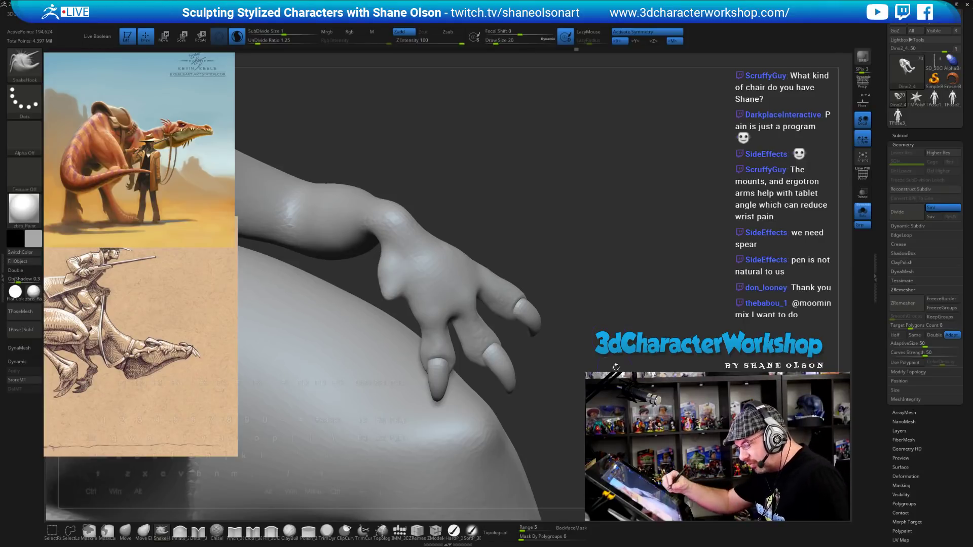
mouse_move(615, 367)
mouse_down()
mouse_move(639, 365)
mouse_move(623, 363)
mouse_up()
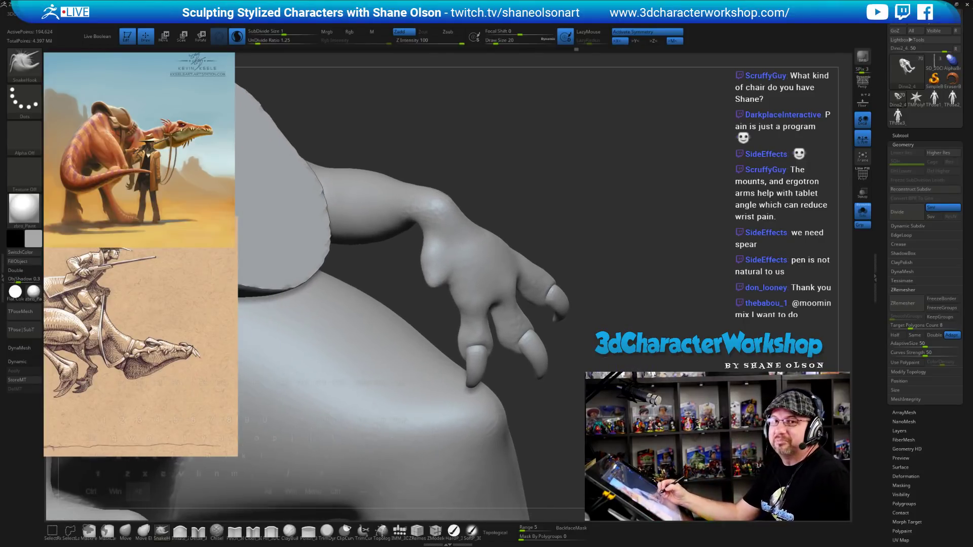
mouse_move(573, 194)
mouse_down()
mouse_move(603, 217)
mouse_move(562, 218)
mouse_move(472, 291)
mouse_up()
key(s)
key(s)
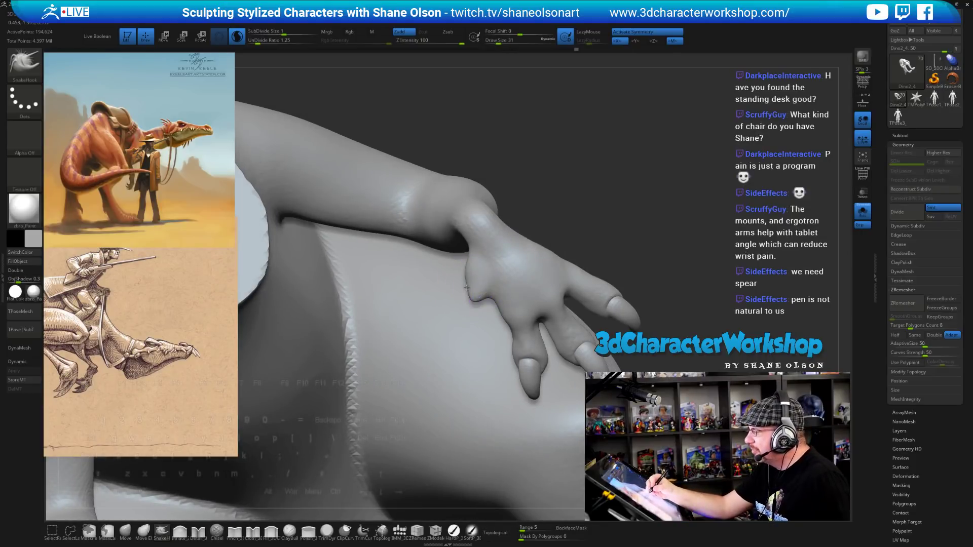
mouse_move(566, 220)
mouse_down()
mouse_move(583, 201)
mouse_move(564, 247)
mouse_move(455, 317)
mouse_move(454, 291)
mouse_move(459, 305)
mouse_move(471, 284)
mouse_move(465, 301)
mouse_move(479, 308)
mouse_move(586, 207)
mouse_move(583, 243)
mouse_up()
key(s)
key(s)
key(bracketleft)
drag(480, 299, 487, 280)
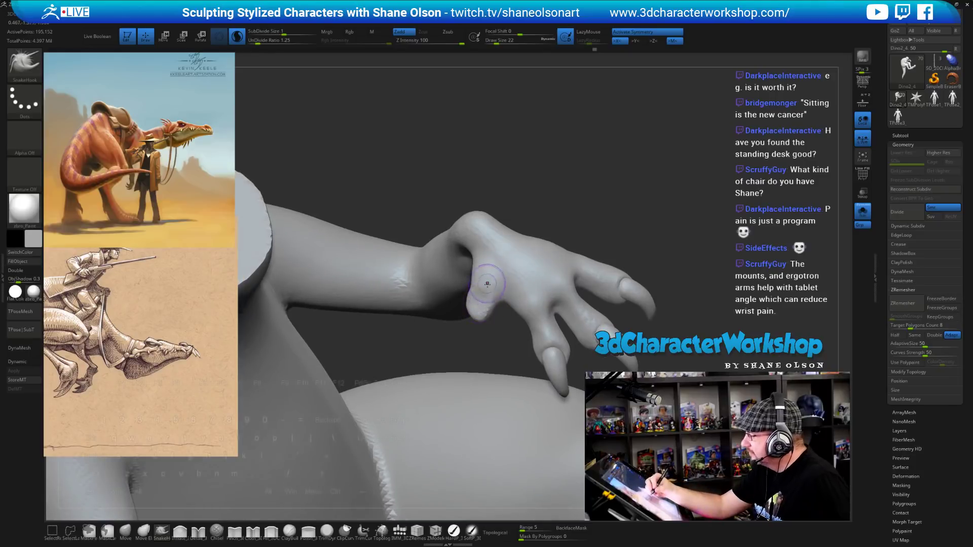
Shape the thumb's length and its base at the palm from below and from the side.
drag(563, 202, 600, 220)
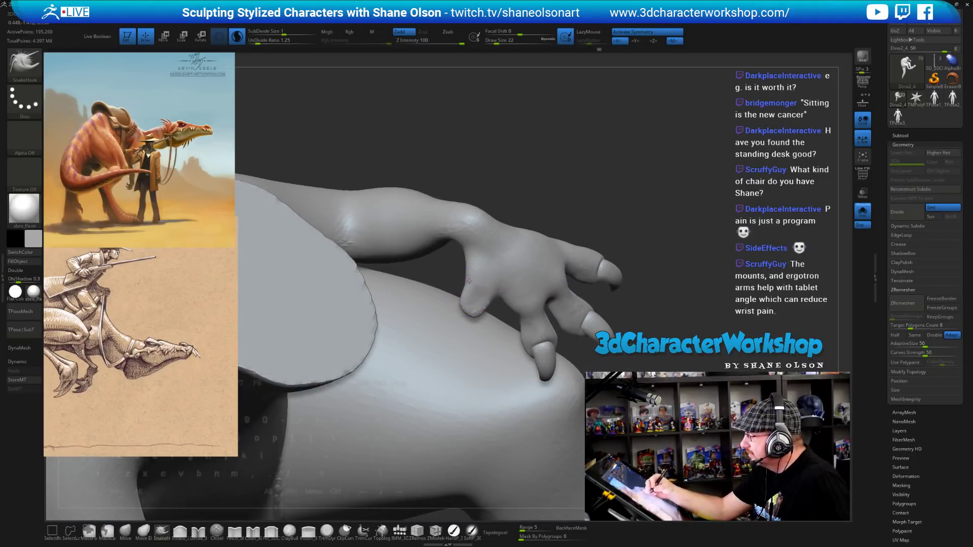
drag(469, 281, 478, 265)
drag(566, 198, 550, 142)
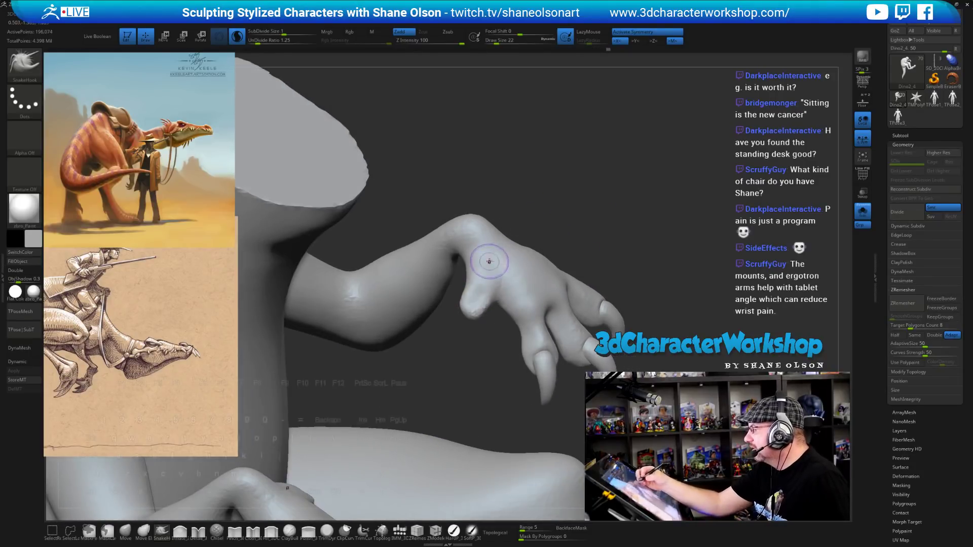
drag(489, 262, 494, 248)
Smooth the thumb into the hand from the front and save the project.
mouse_move(586, 220)
mouse_down()
mouse_move(645, 217)
mouse_move(637, 252)
mouse_move(652, 266)
mouse_move(631, 311)
mouse_up()
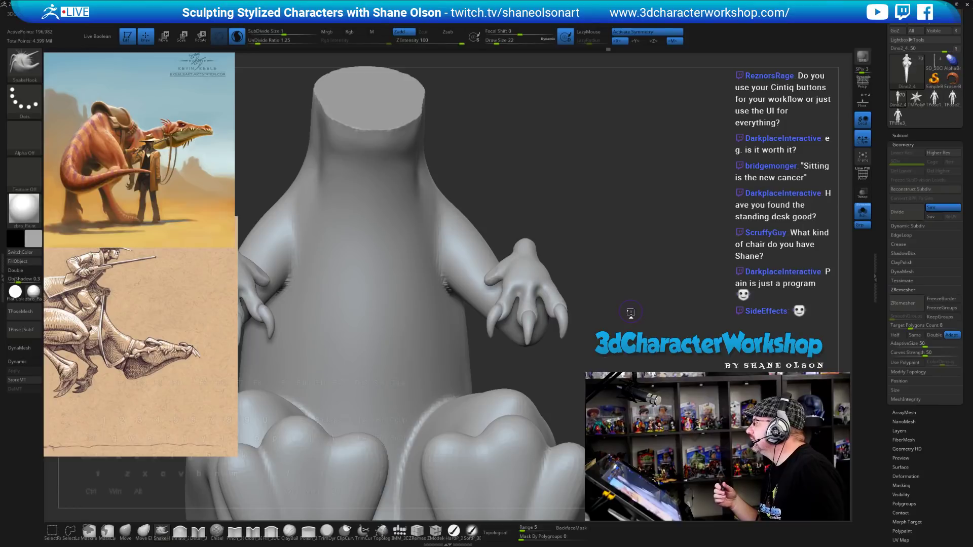
drag(655, 240, 653, 265)
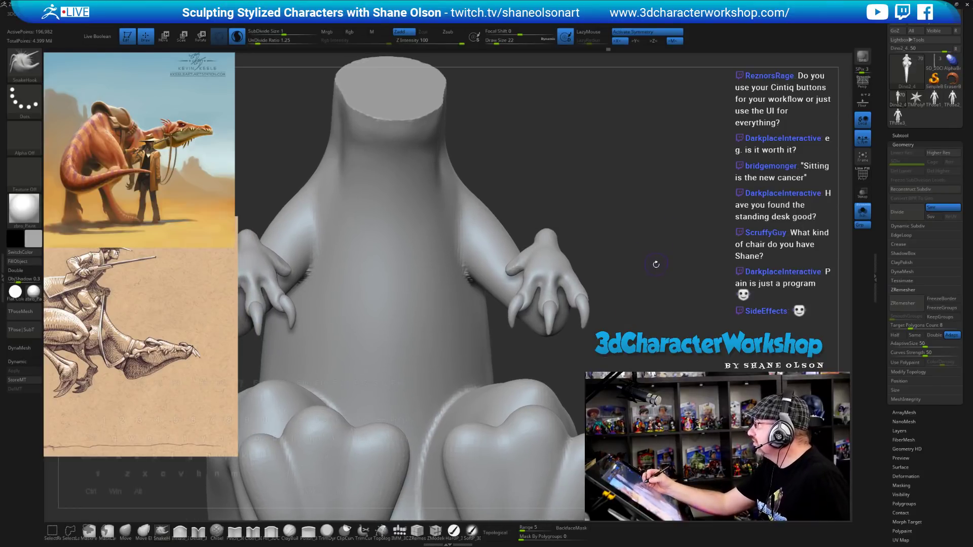
mouse_move(602, 233)
alt+mouse_down()
mouse_move(569, 234)
mouse_move(582, 246)
mouse_move(620, 237)
mouse_move(583, 242)
mouse_move(654, 253)
mouse_move(700, 278)
alt+mouse_up()
key(shift)
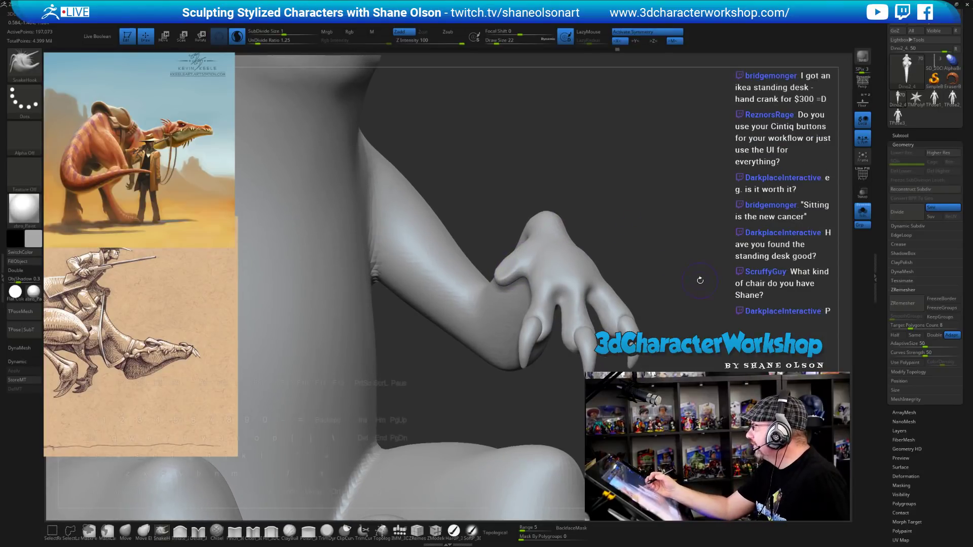
drag(734, 323, 723, 316)
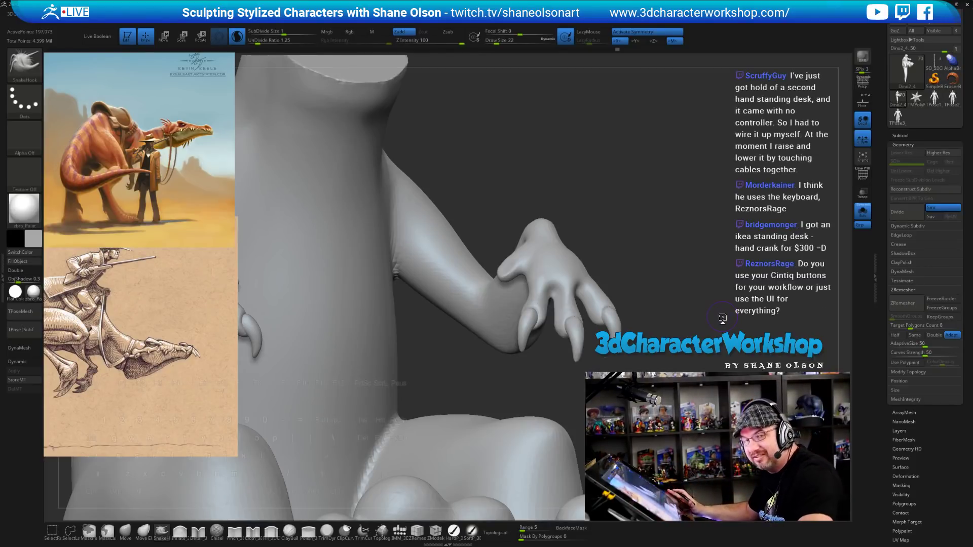
key(ctrl+s)
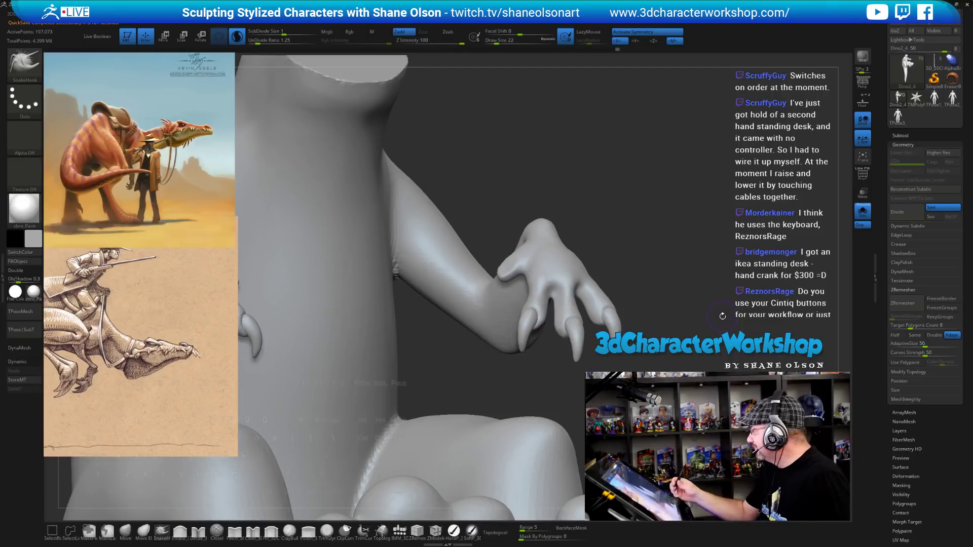
Turn on PolyFrame and examine the mesh density and polygroups of the arm, hand and claws.
mouse_move(700, 304)
mouse_down()
mouse_move(728, 246)
mouse_move(727, 221)
mouse_move(751, 201)
mouse_up()
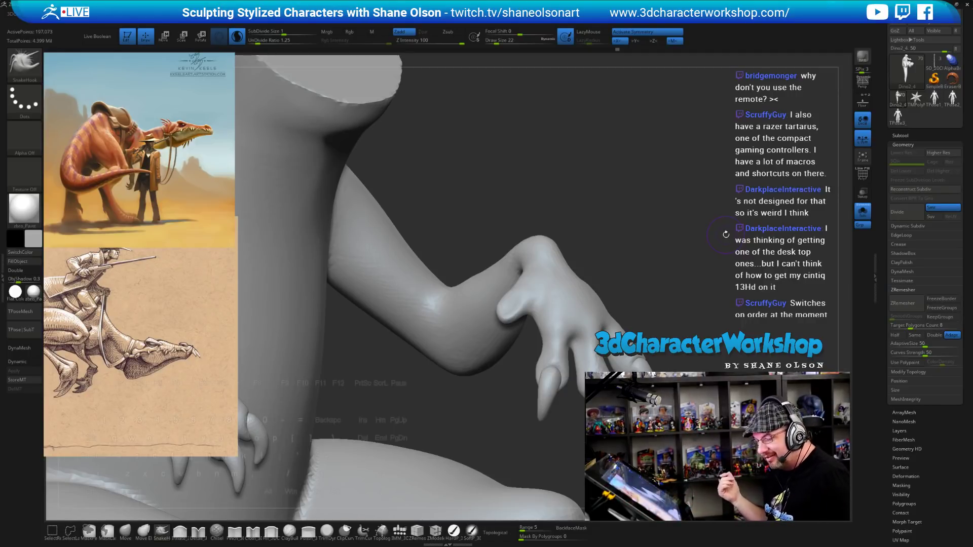
drag(704, 235, 699, 232)
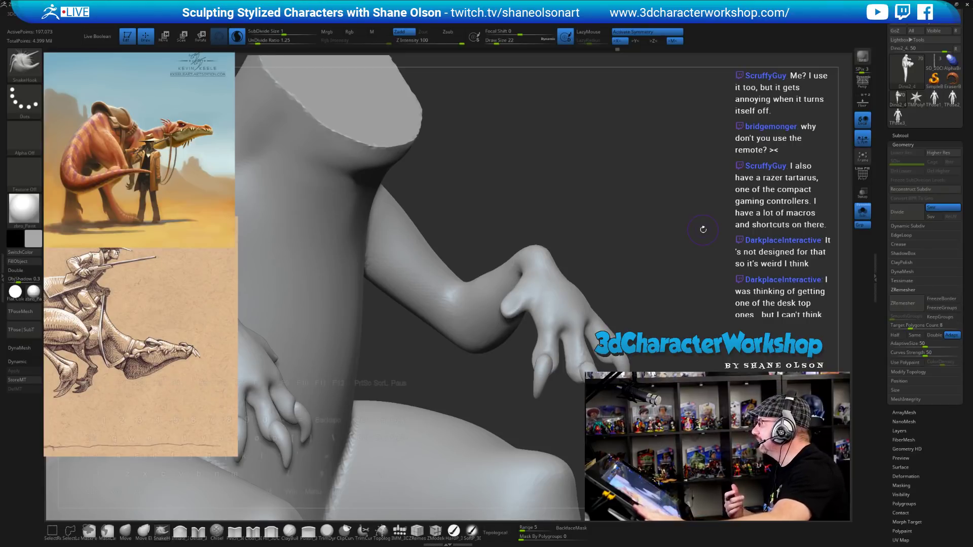
mouse_move(703, 288)
alt+mouse_down()
mouse_move(701, 278)
mouse_move(695, 288)
alt+mouse_up()
drag(691, 326, 699, 327)
drag(641, 272, 631, 344)
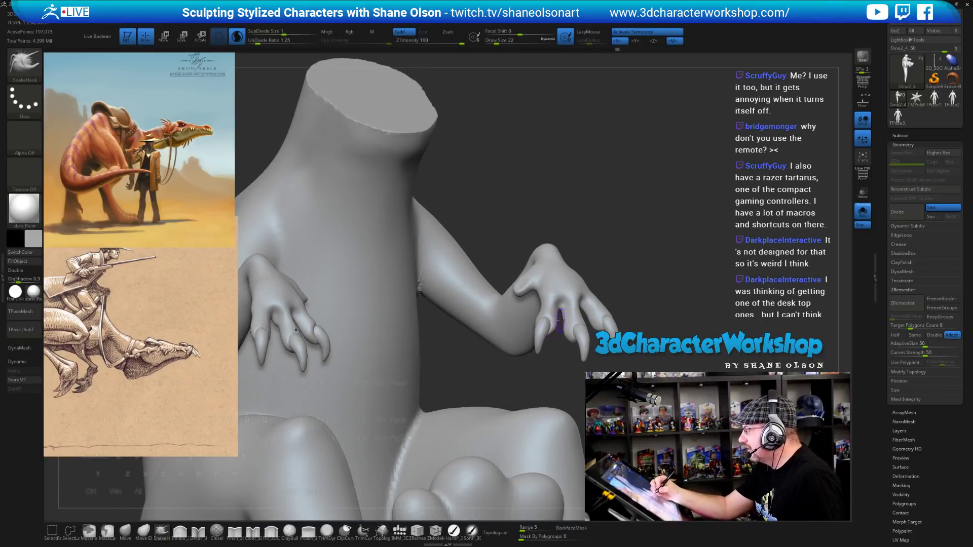
key(shift+f)
mouse_move(652, 286)
alt+mouse_down()
mouse_move(653, 298)
mouse_move(658, 289)
alt+mouse_up()
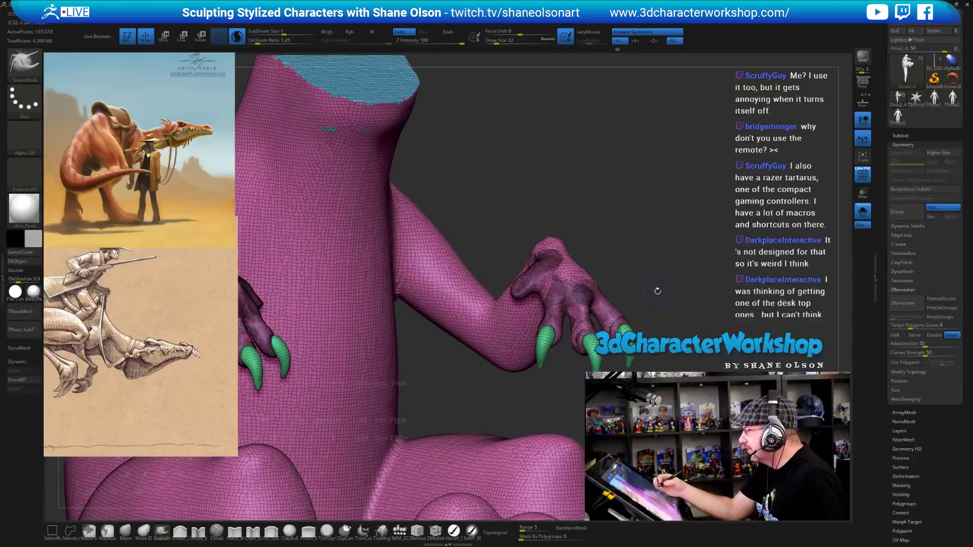
mouse_move(689, 259)
mouse_down()
mouse_move(682, 242)
mouse_move(670, 258)
mouse_up()
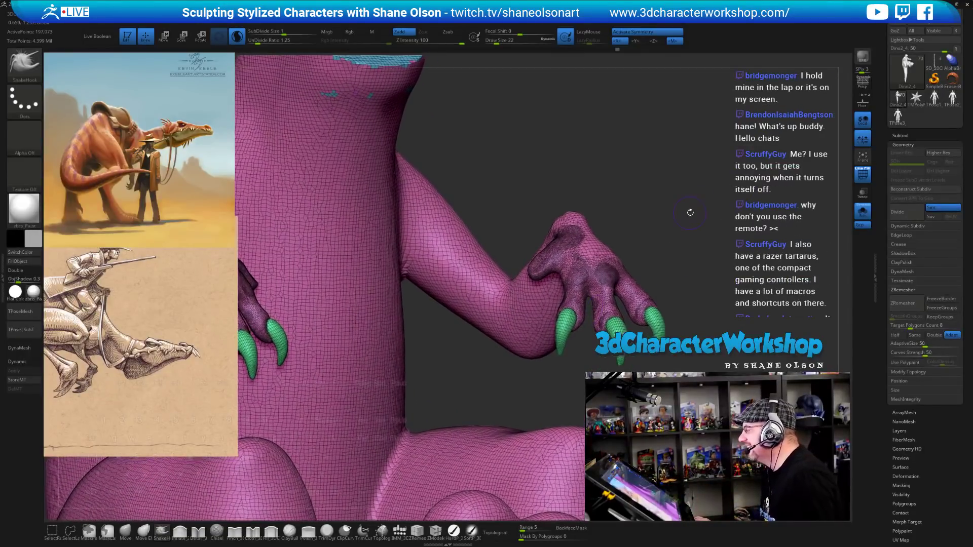
drag(688, 211, 578, 325)
key(ctrl+shift)
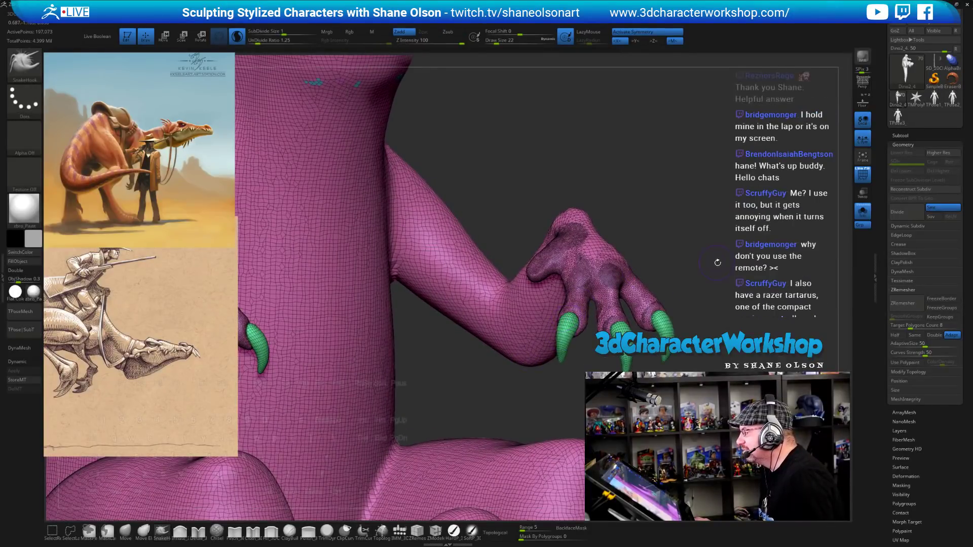
drag(720, 246, 718, 210)
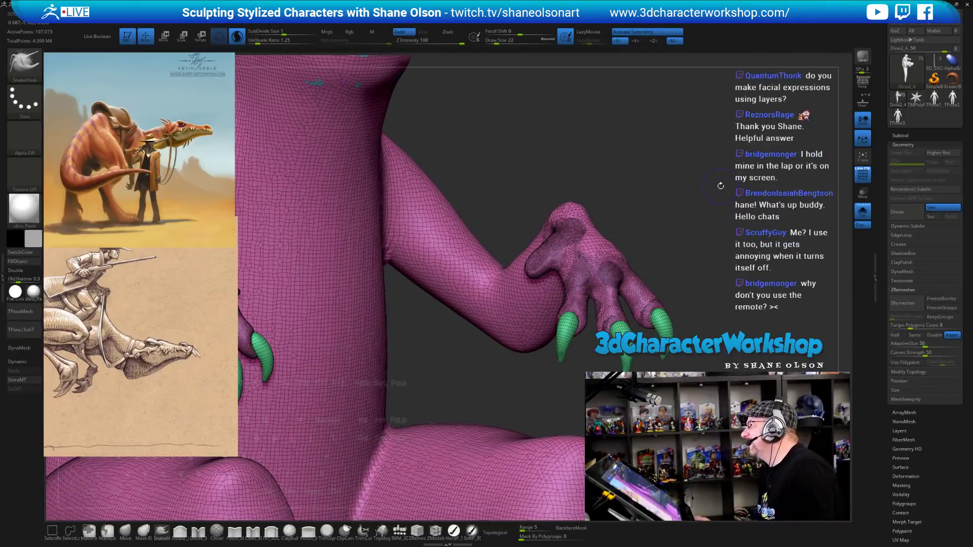
Isolate the claws, give the inner claw of each hand its own polygroup, and restore the whole body's visibility.
drag(704, 187, 731, 188)
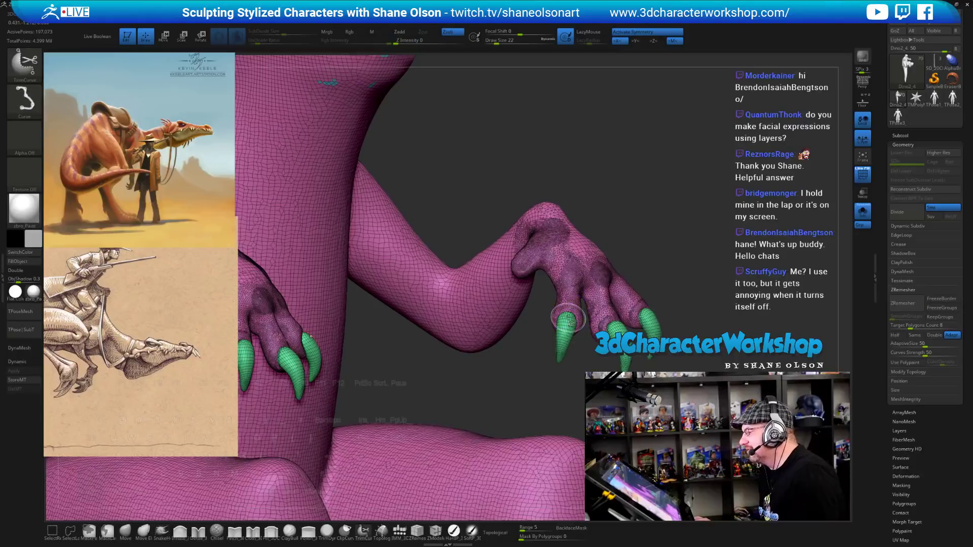
ctrl+shift+click(564, 318)
mouse_move(690, 260)
mouse_down()
mouse_move(656, 248)
mouse_move(615, 194)
mouse_move(618, 216)
mouse_up()
ctrl+shift+drag(547, 223, 663, 232)
key(f)
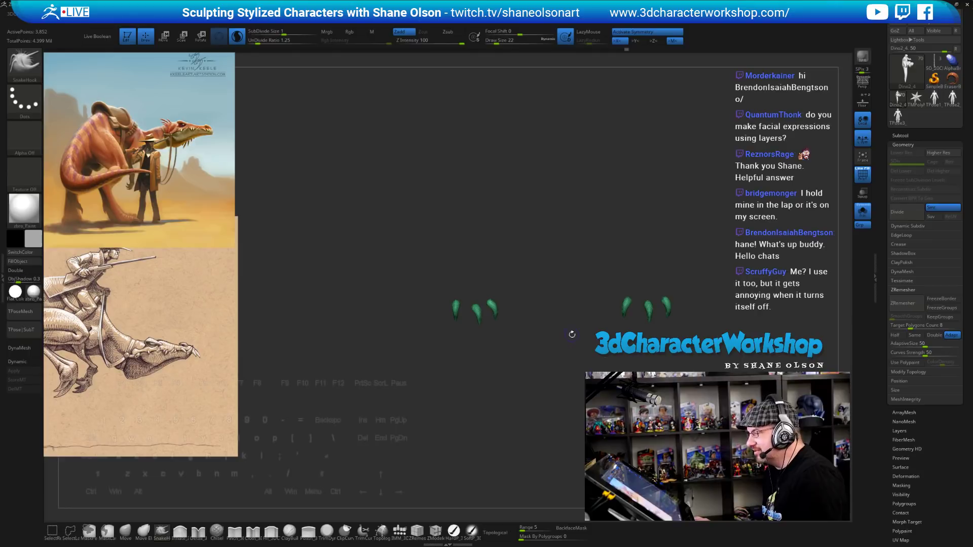
alt+drag(572, 335, 574, 369)
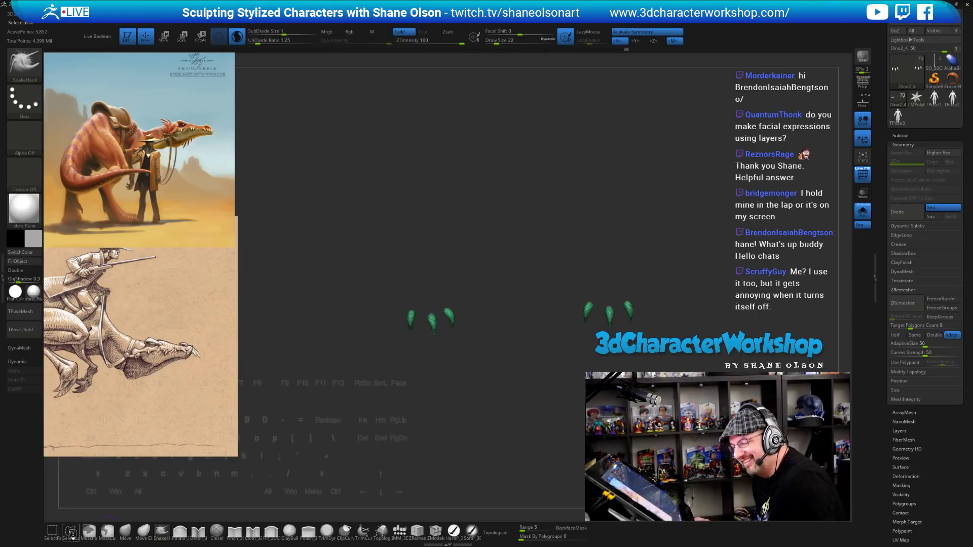
alt+drag(687, 295, 690, 335)
mouse_move(510, 236)
ctrl+shift+mouse_down()
mouse_move(598, 377)
mouse_move(616, 291)
ctrl+shift+mouse_up()
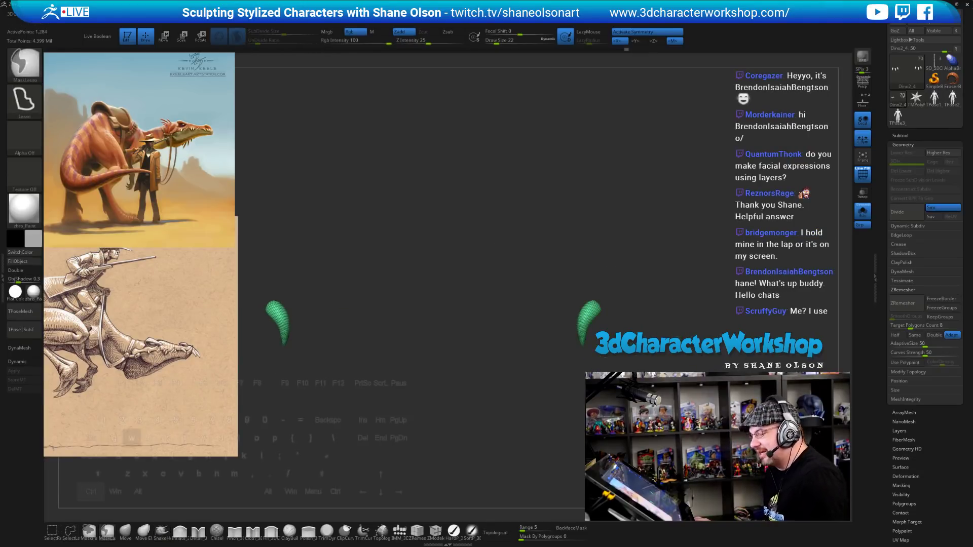
ctrl+shift+click(506, 399)
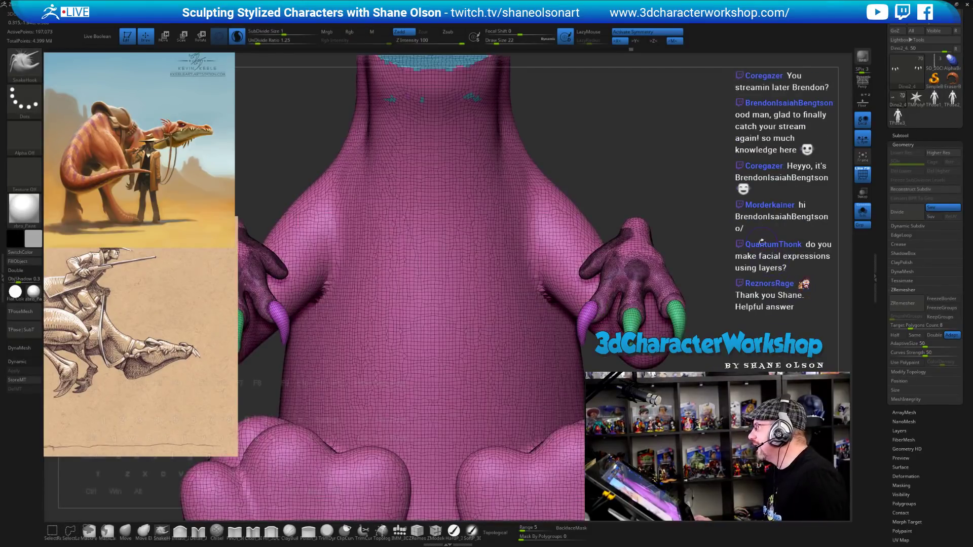
Place the transform gizmo on the inner claw and mask everything except that claw.
mouse_move(762, 243)
mouse_down()
mouse_move(791, 249)
mouse_move(761, 243)
mouse_up()
key(w)
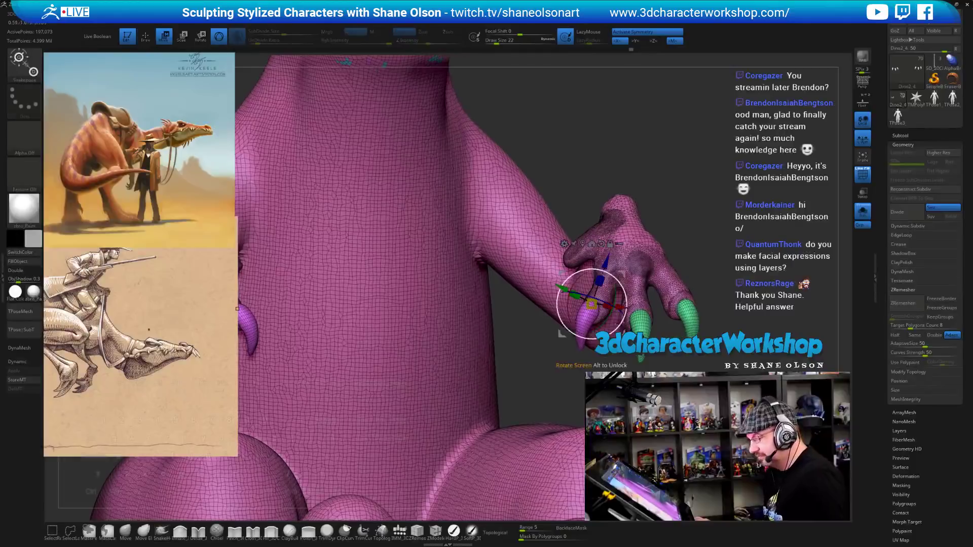
alt+drag(562, 334, 655, 288)
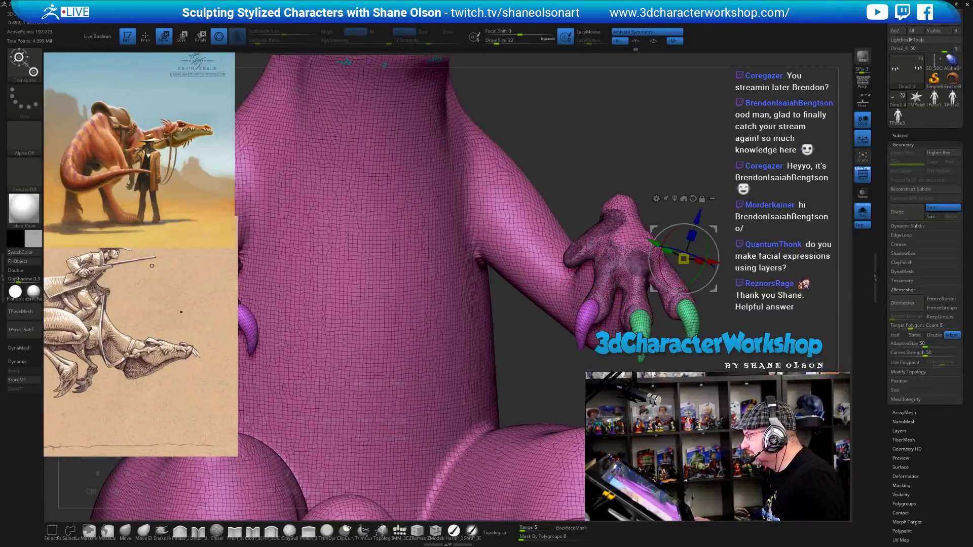
ctrl+click(584, 305)
drag(532, 365, 573, 361)
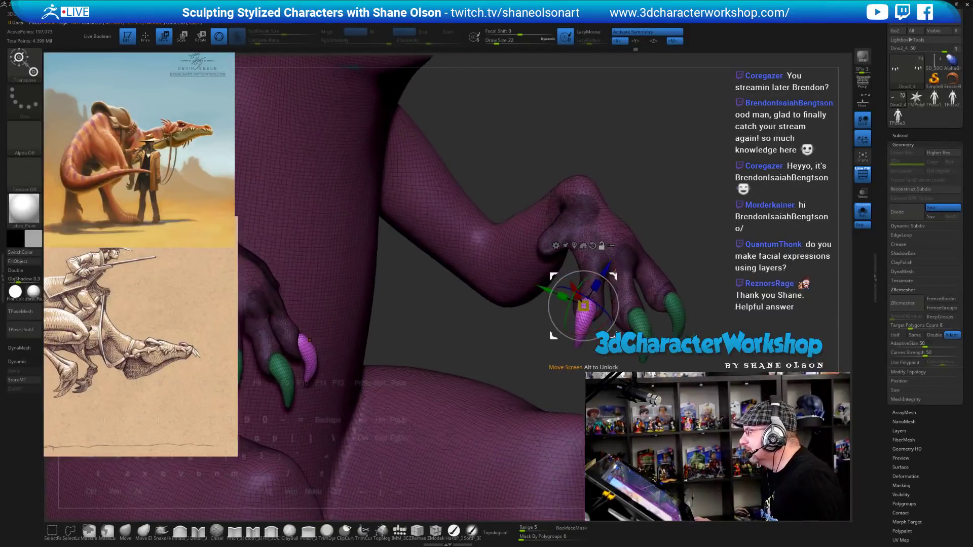
Duplicate the inner claw onto the thumb tip and rotate the copy to follow the thumb's direction.
alt+drag(612, 275, 583, 232)
alt+drag(553, 261, 508, 181)
alt+click(549, 226)
drag(633, 223, 617, 251)
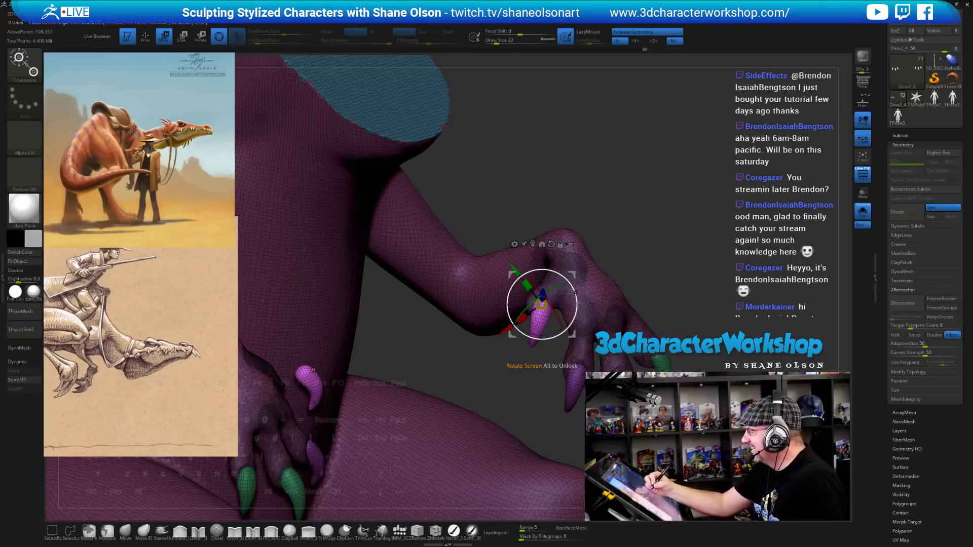
drag(577, 301, 570, 324)
drag(572, 274, 569, 272)
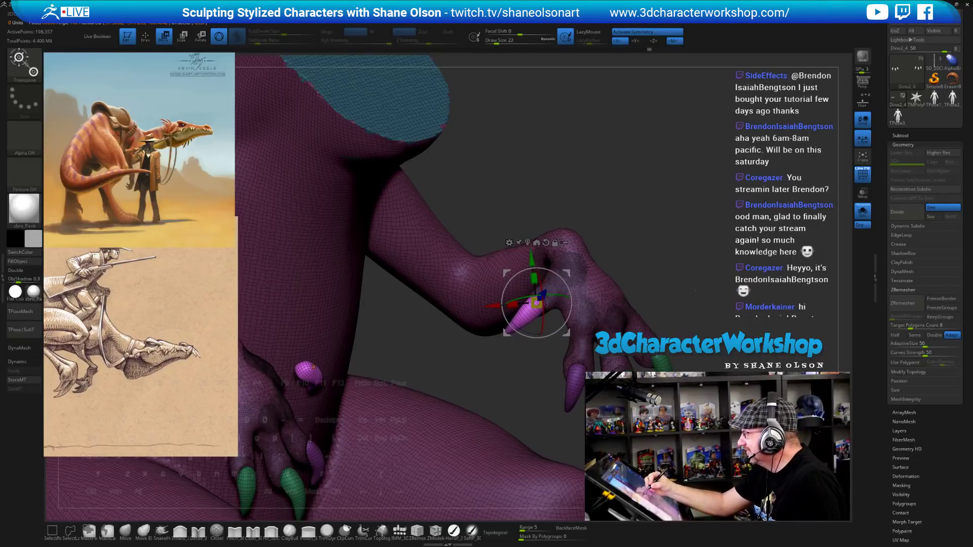
drag(313, 366, 412, 340)
Turn off PolyFrame, then scale and reposition the thumb claw until it sits at the thumb's end.
key(shift+f)
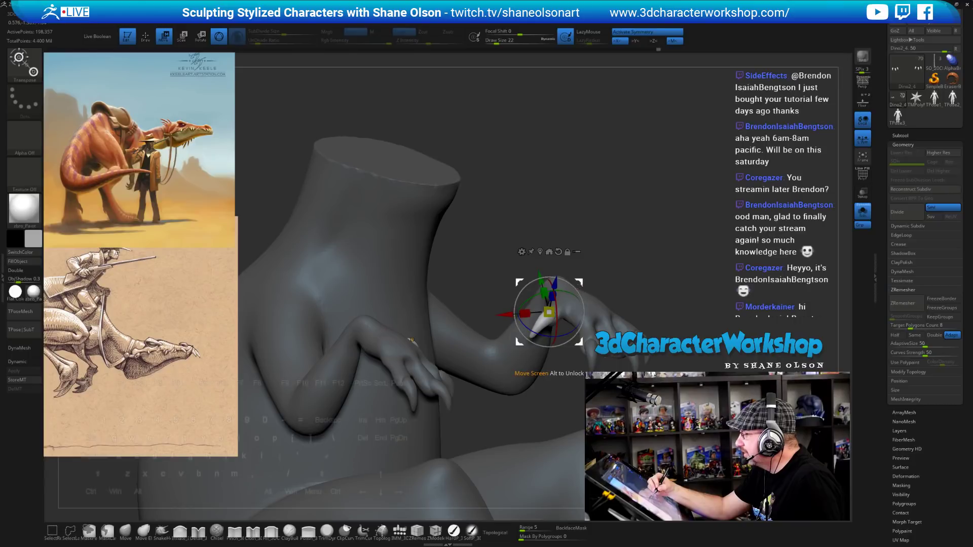
drag(412, 342, 349, 379)
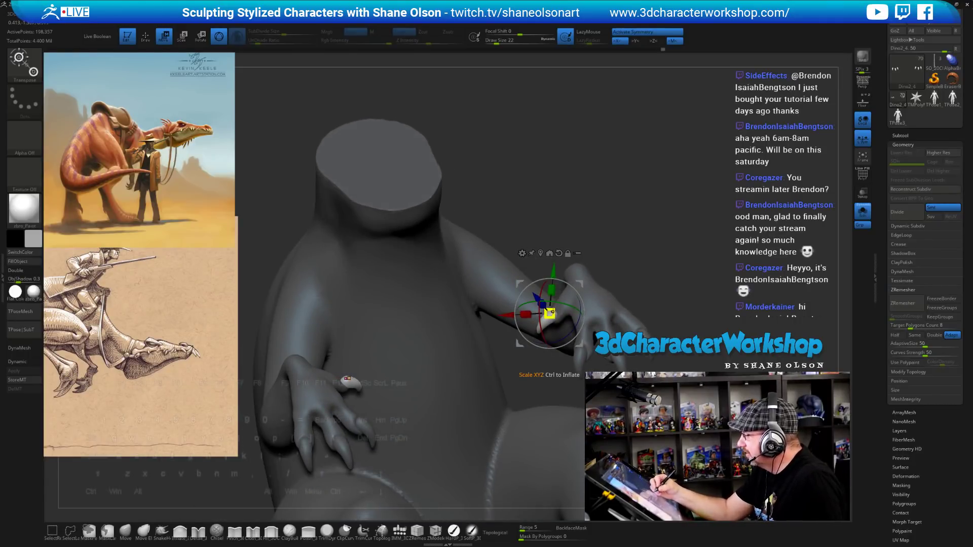
mouse_move(349, 378)
mouse_down()
mouse_move(341, 369)
mouse_move(390, 372)
mouse_move(376, 383)
mouse_up()
key(q)
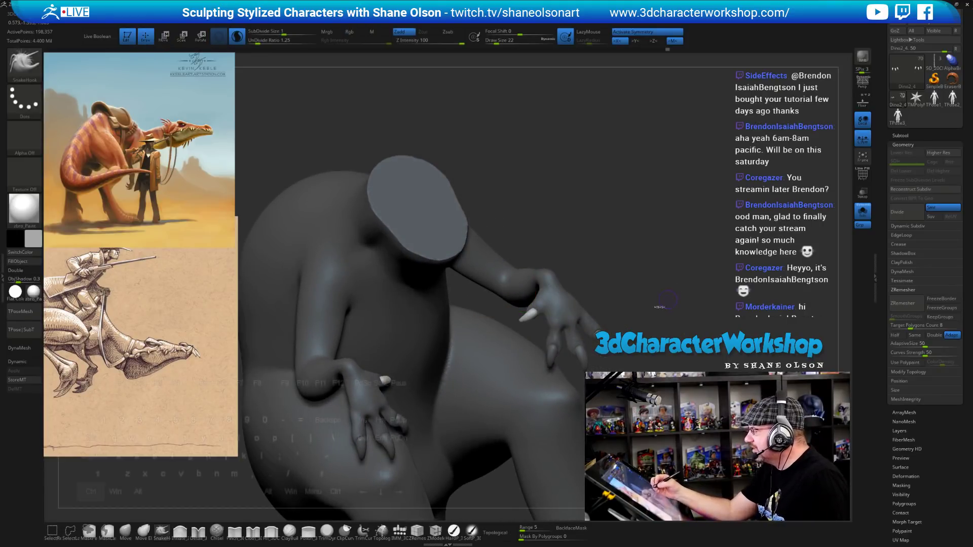
key(w)
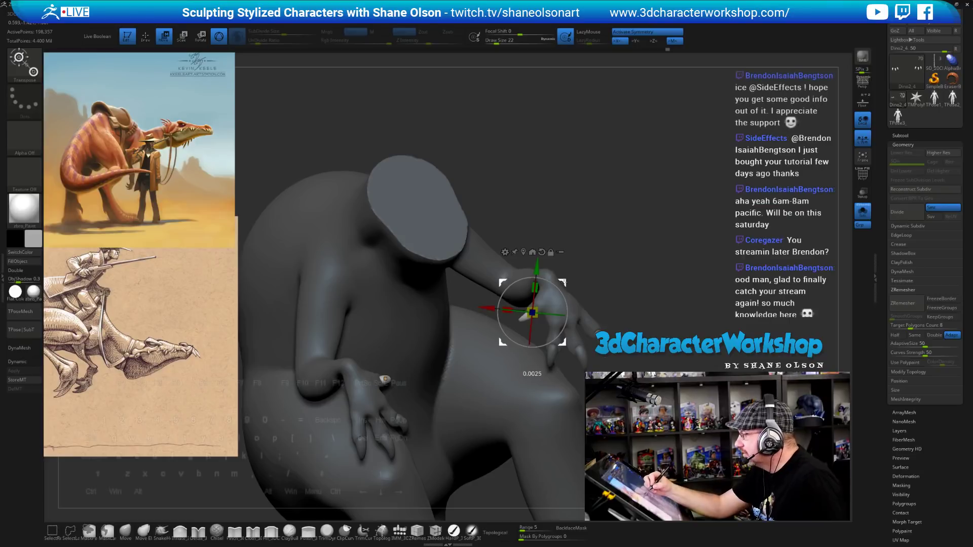
drag(564, 280, 580, 257)
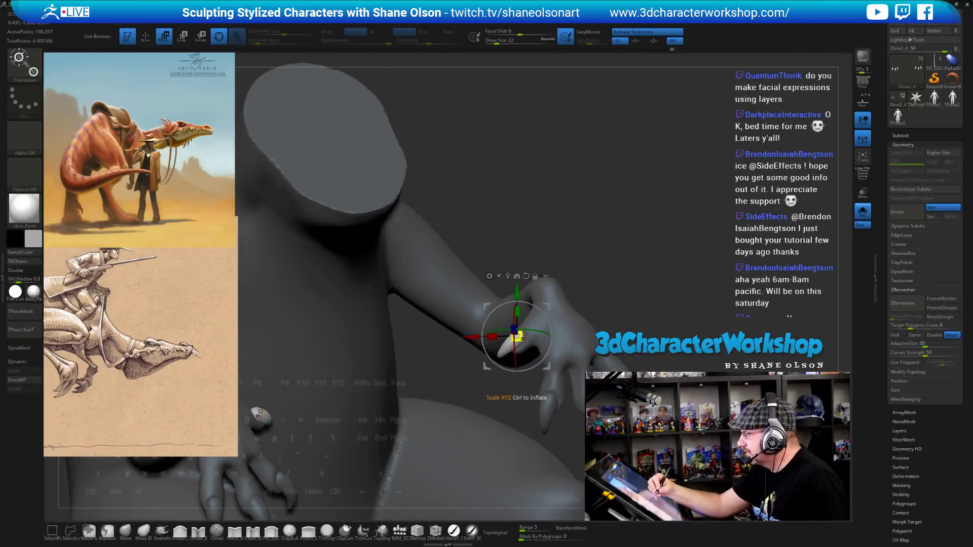
drag(515, 354, 552, 341)
drag(310, 310, 238, 368)
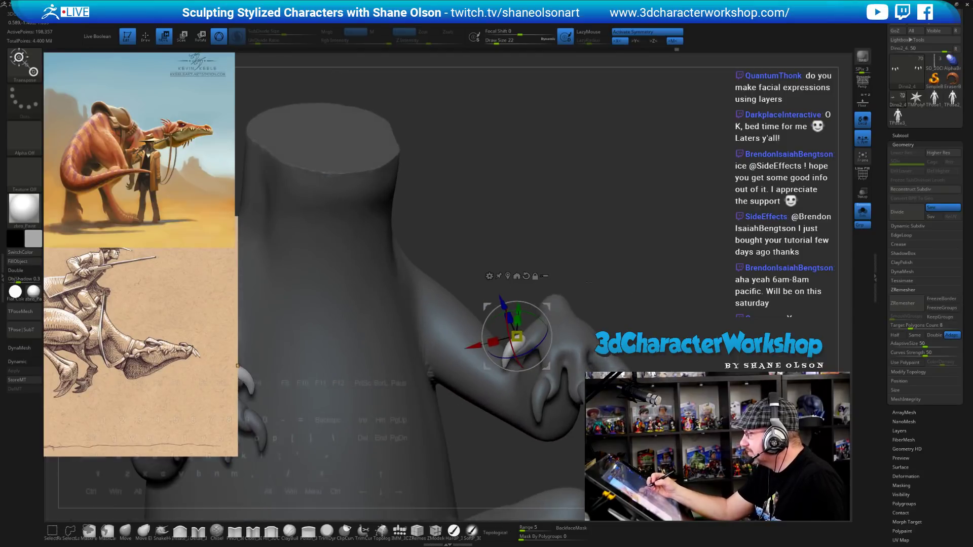
mouse_move(663, 332)
mouse_down()
mouse_move(669, 349)
mouse_move(580, 378)
mouse_up()
Keep the thumb claw masked and shape the thumb's flesh around the claw base, finishing with the Move brush.
key(b)
key(s)
key(h)
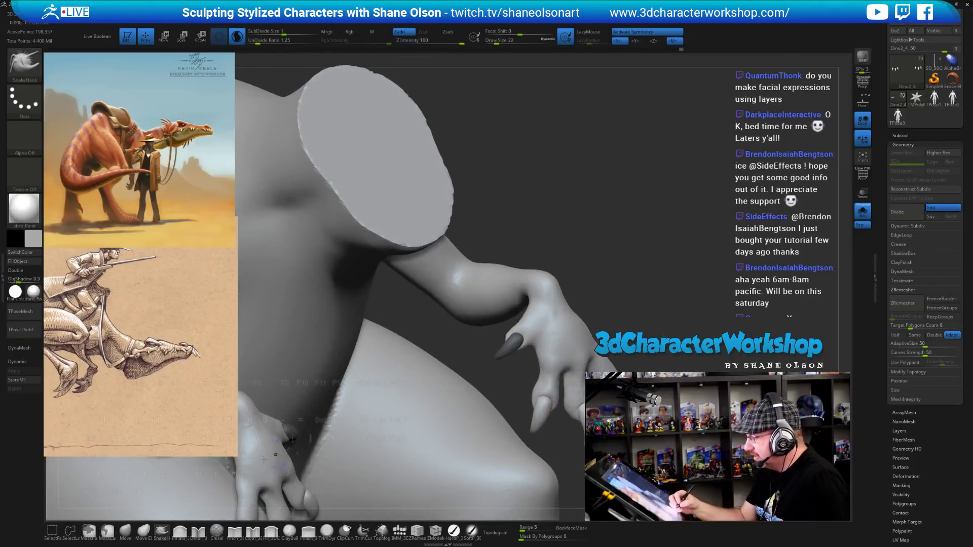
click(180, 532)
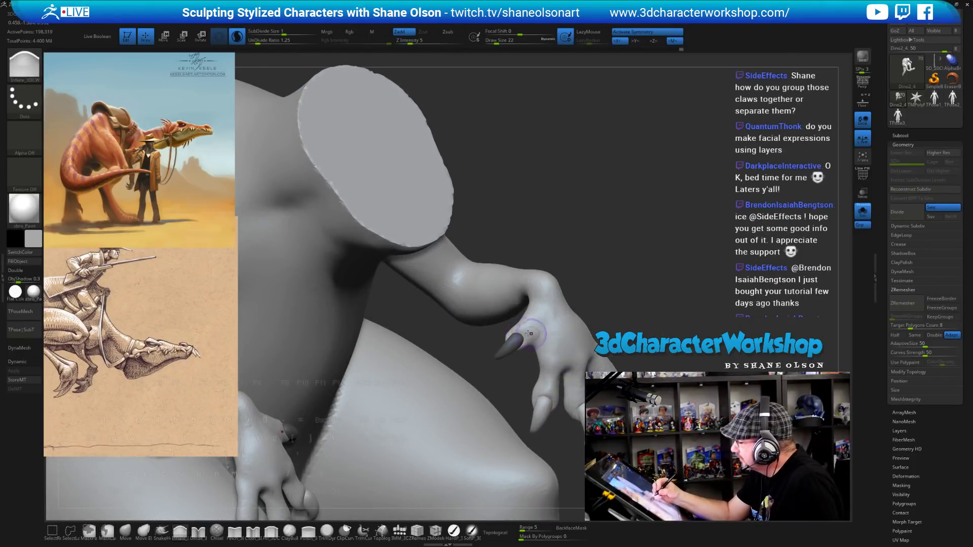
drag(556, 329, 622, 323)
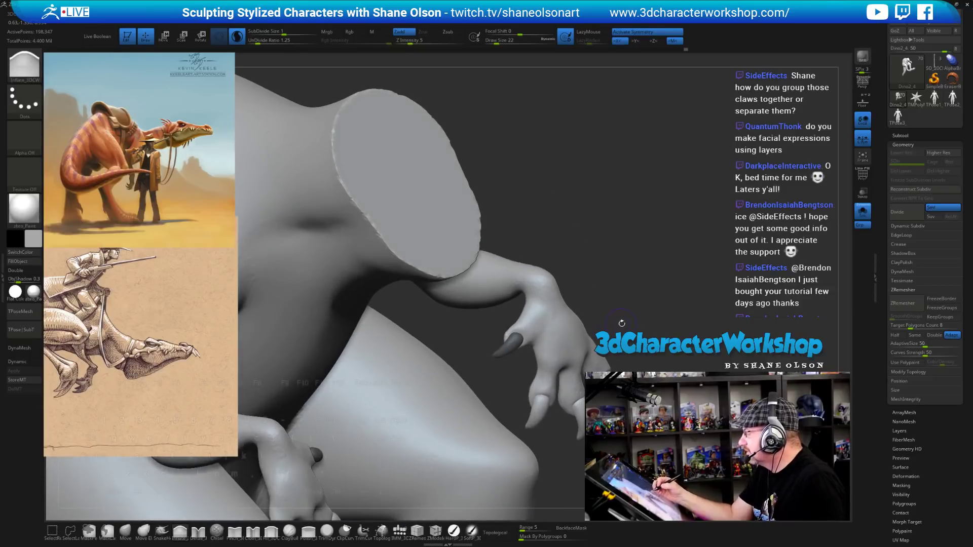
click(126, 531)
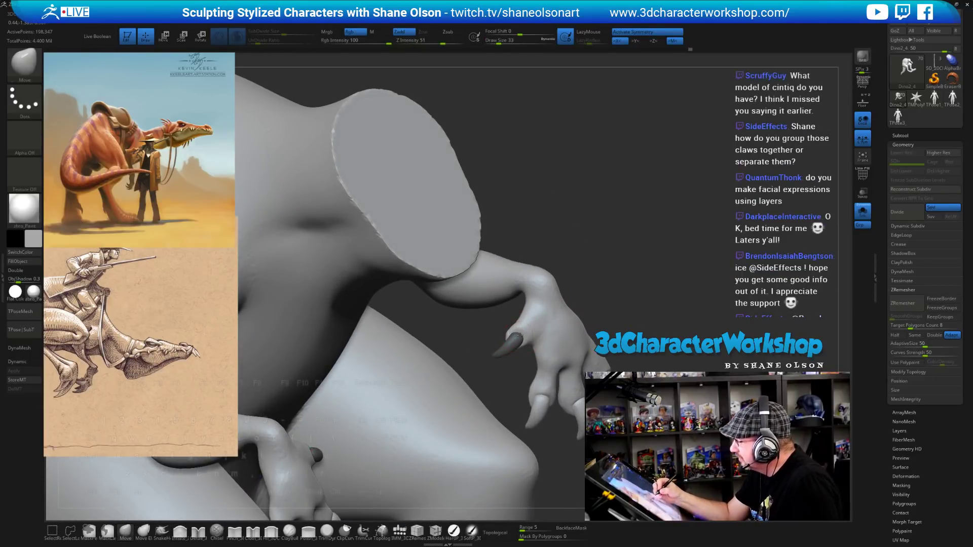
mouse_move(662, 358)
mouse_down()
mouse_move(676, 306)
mouse_move(631, 304)
mouse_up()
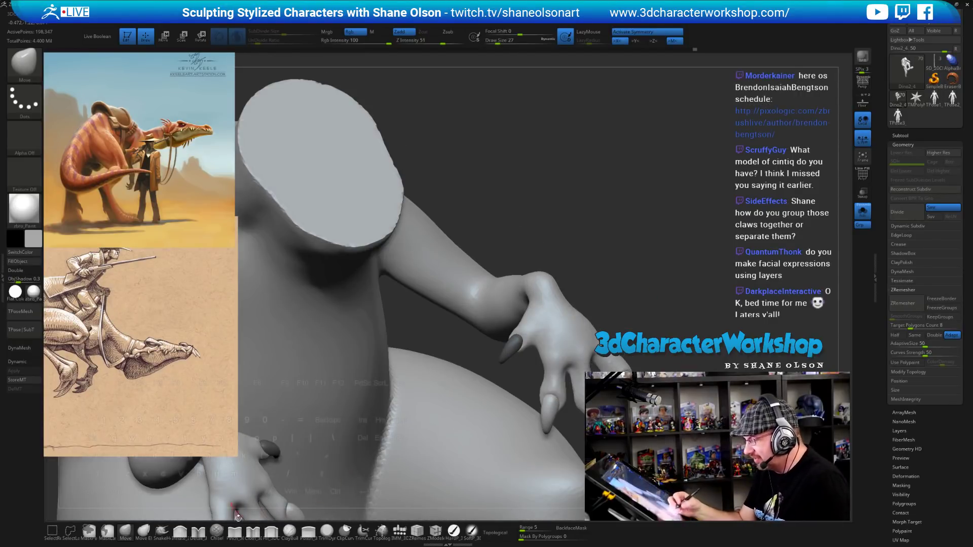
Refine the surface between the thumb and the palm with a draw size of 16.
click(198, 531)
drag(634, 262, 552, 316)
key(s)
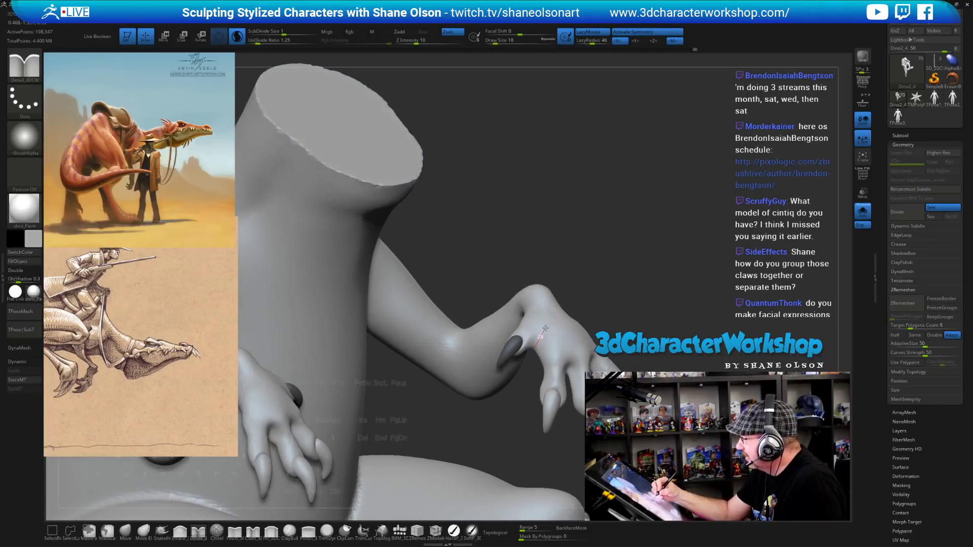
drag(659, 311, 660, 310)
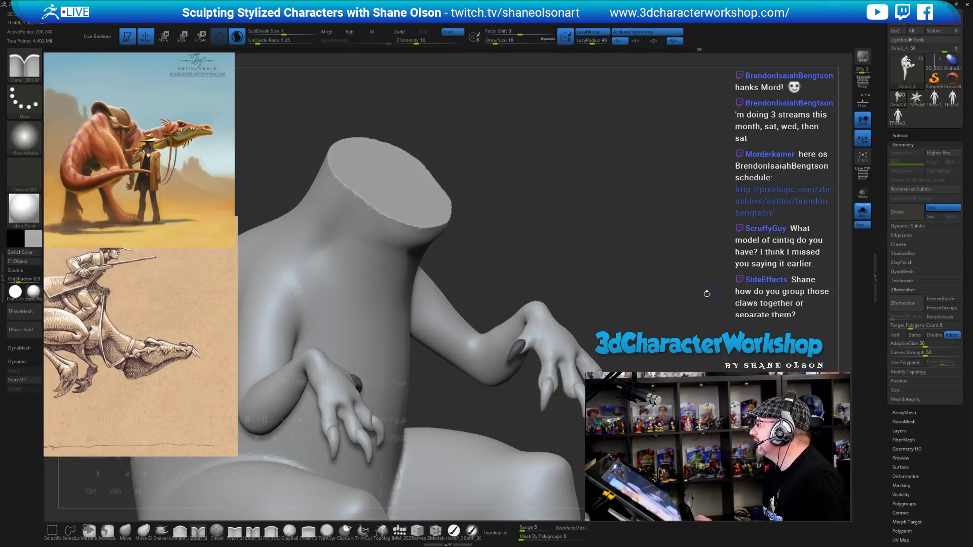
Adjust the palm and heel of the hand from below using the Move brush at draw size 35.
drag(707, 294, 722, 268)
mouse_move(664, 297)
mouse_down()
mouse_move(655, 317)
mouse_move(674, 301)
mouse_up()
drag(700, 248, 598, 164)
click(128, 534)
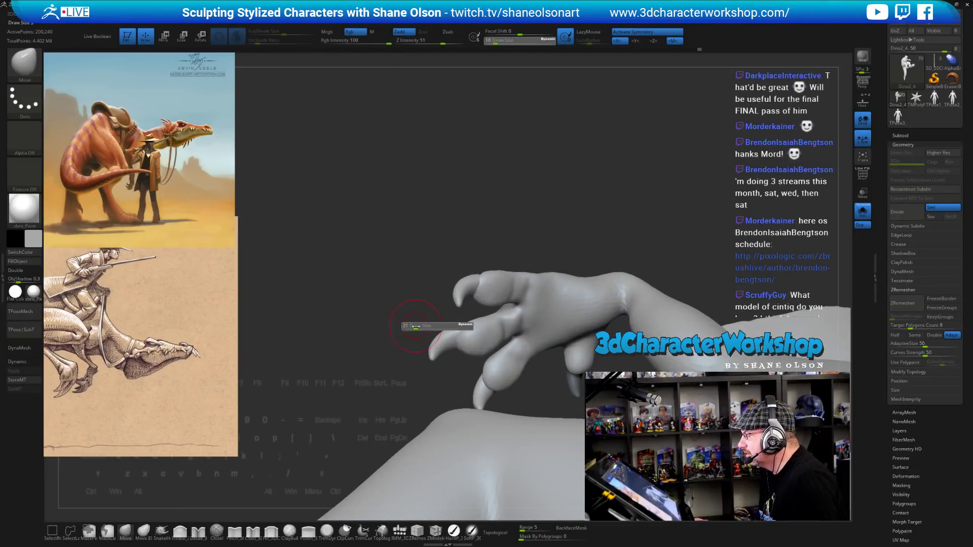
key(bracketleft)
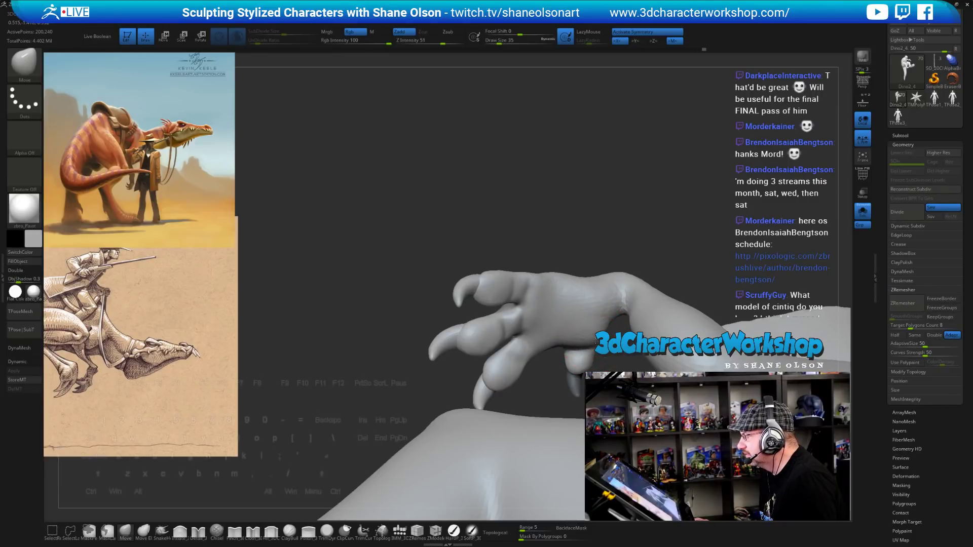
drag(487, 223, 584, 305)
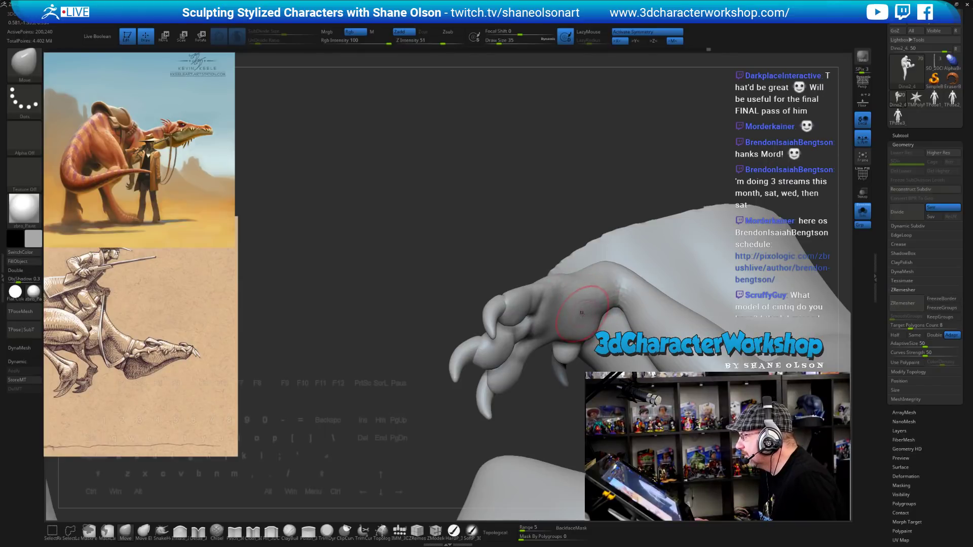
Sculpt the pads and hollows of the palm with a draw size of 22.
click(198, 532)
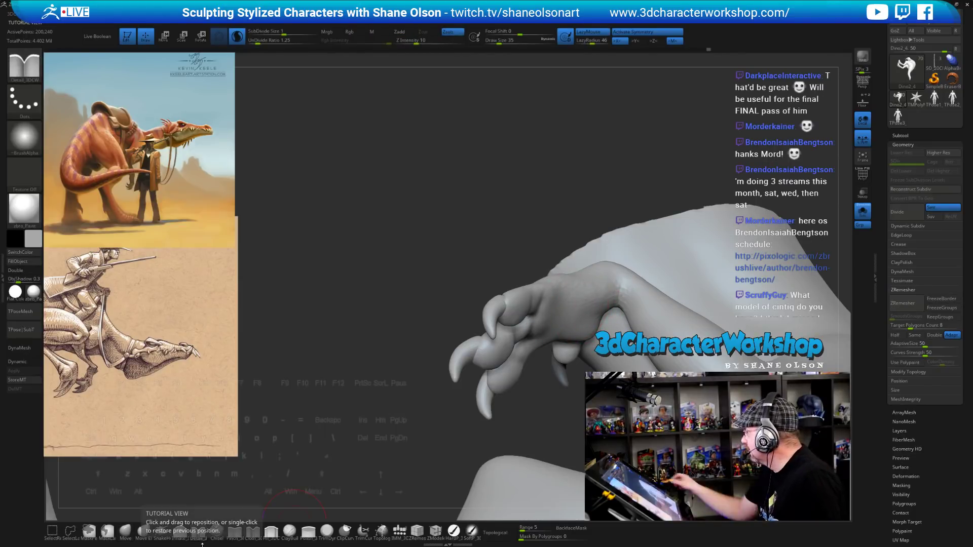
mouse_move(534, 163)
mouse_down()
mouse_move(516, 200)
mouse_move(527, 185)
mouse_up()
key(s)
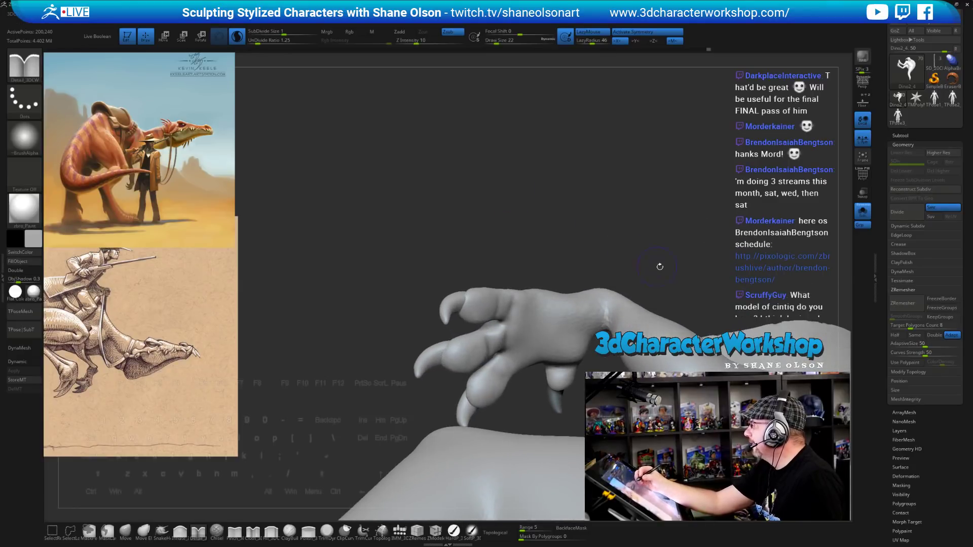
mouse_move(658, 266)
mouse_down()
mouse_move(596, 327)
mouse_move(546, 303)
mouse_move(541, 310)
mouse_up()
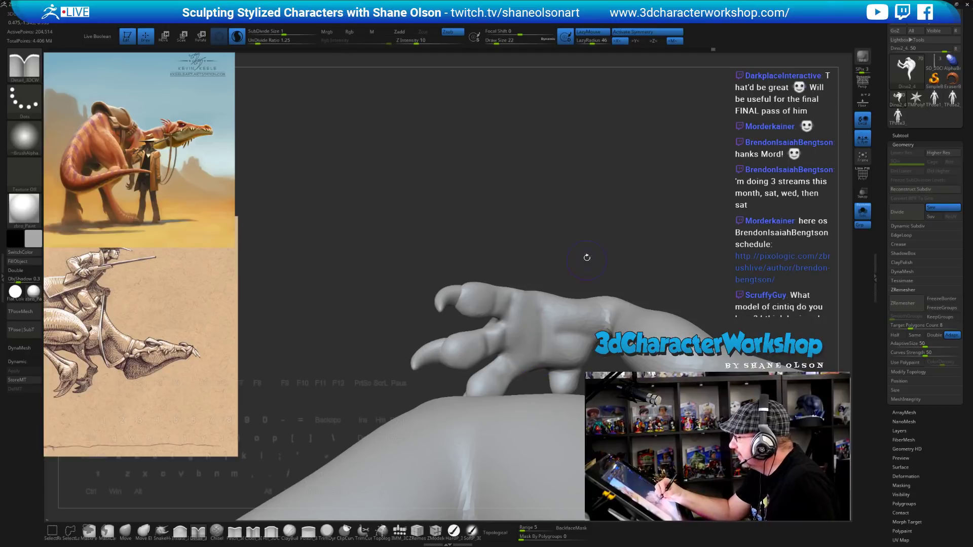
drag(587, 257, 552, 331)
Add finer creases across the palm with a draw size of 11 and smooth them at size 25.
key(bracketleft)
key(bracketleft)
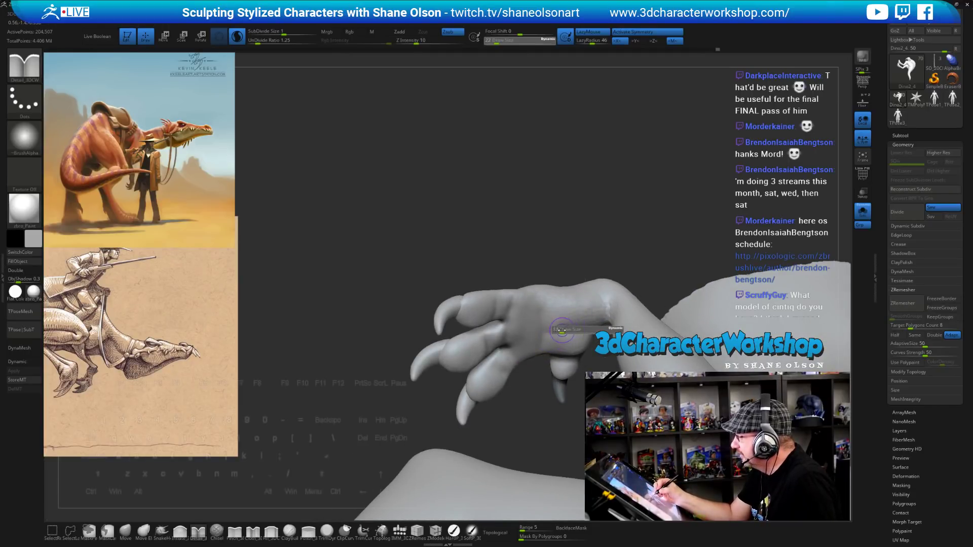
mouse_move(591, 263)
mouse_down()
mouse_move(586, 223)
mouse_move(583, 231)
mouse_up()
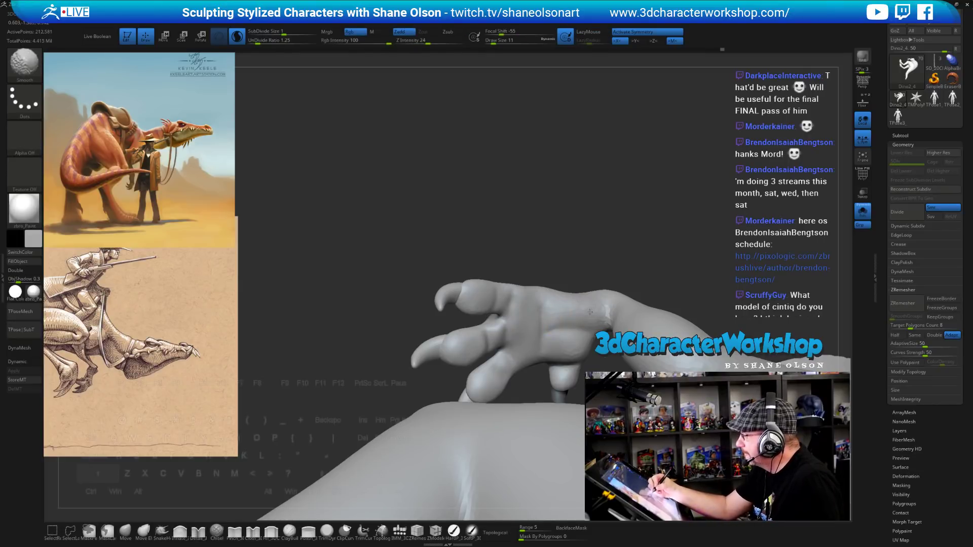
key(bracketright)
key(bracketright)
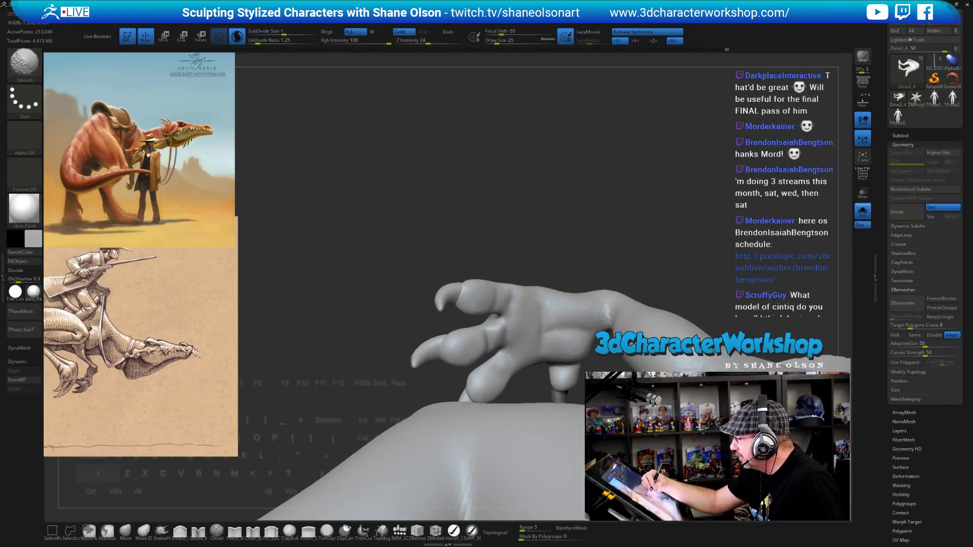
mouse_move(585, 332)
mouse_down()
mouse_move(592, 364)
mouse_move(616, 328)
mouse_up()
Adjust the contour of the dinosaur's wrist and forearm from the side with the Move brush.
key(b)
key(m)
key(v)
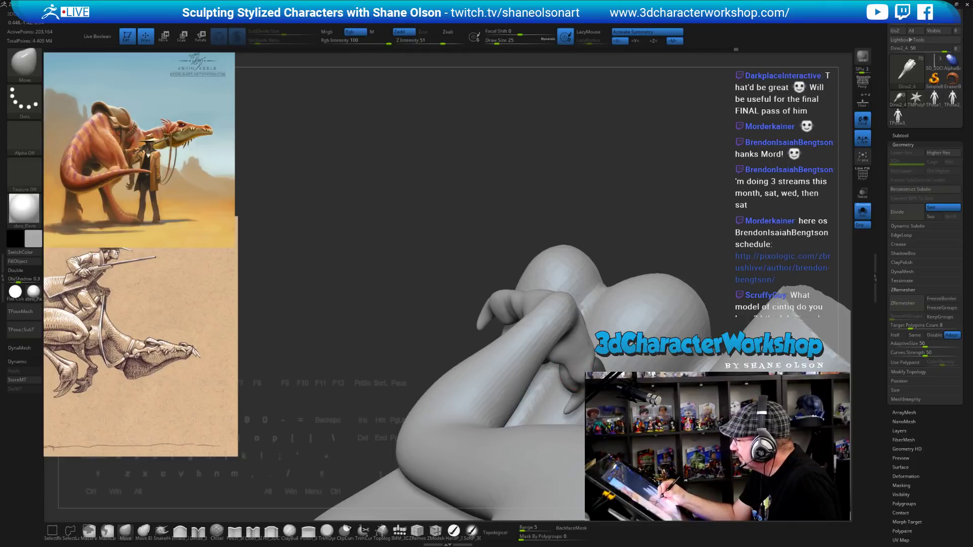
mouse_move(570, 378)
mouse_down()
mouse_move(619, 359)
mouse_move(550, 306)
mouse_up()
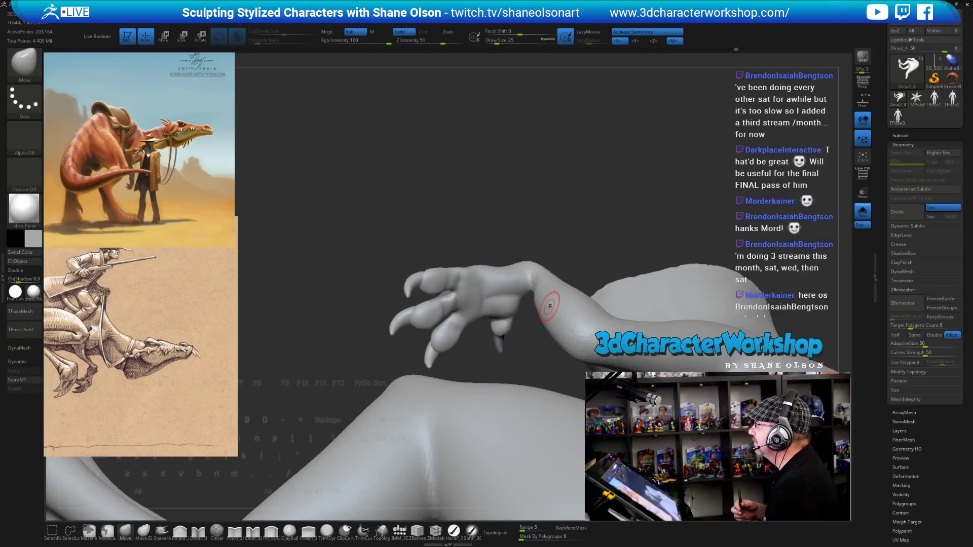
mouse_move(606, 216)
mouse_down()
mouse_move(604, 257)
mouse_move(537, 211)
mouse_up()
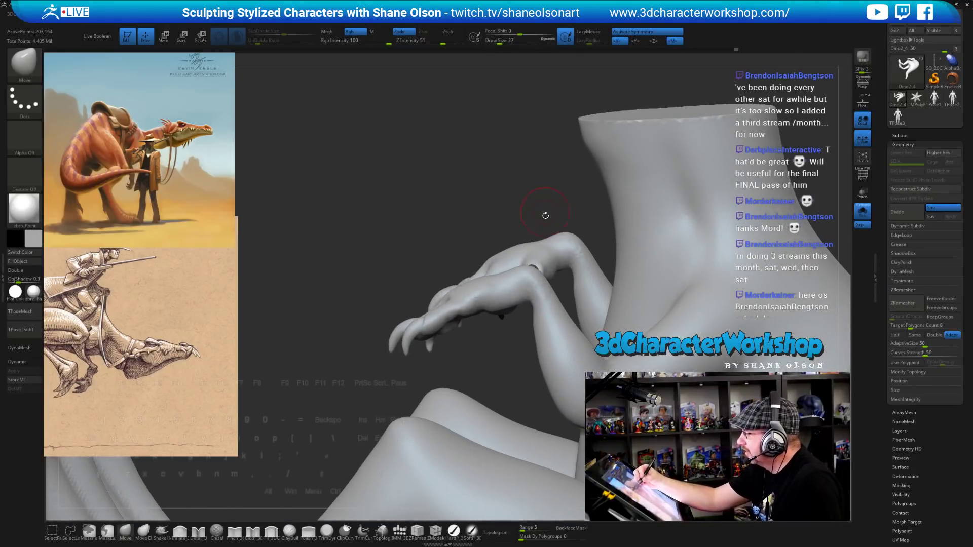
drag(533, 308, 533, 310)
mouse_move(557, 342)
mouse_down()
mouse_move(564, 339)
mouse_move(562, 409)
mouse_move(519, 355)
mouse_move(501, 388)
mouse_up()
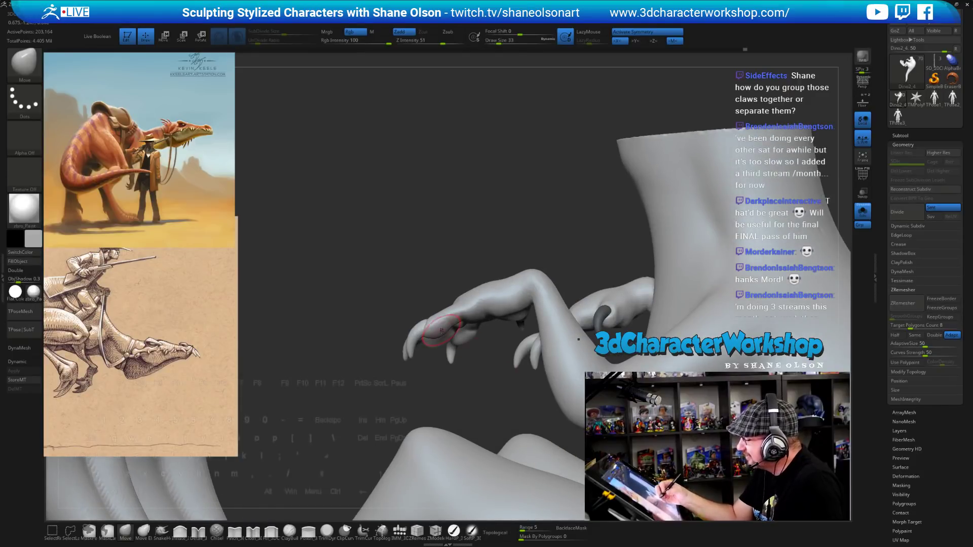
Nudge the thumb and back of the hand into shape with the Move brush at draw size 33.
mouse_move(491, 352)
mouse_down()
mouse_move(600, 290)
mouse_move(501, 339)
mouse_up()
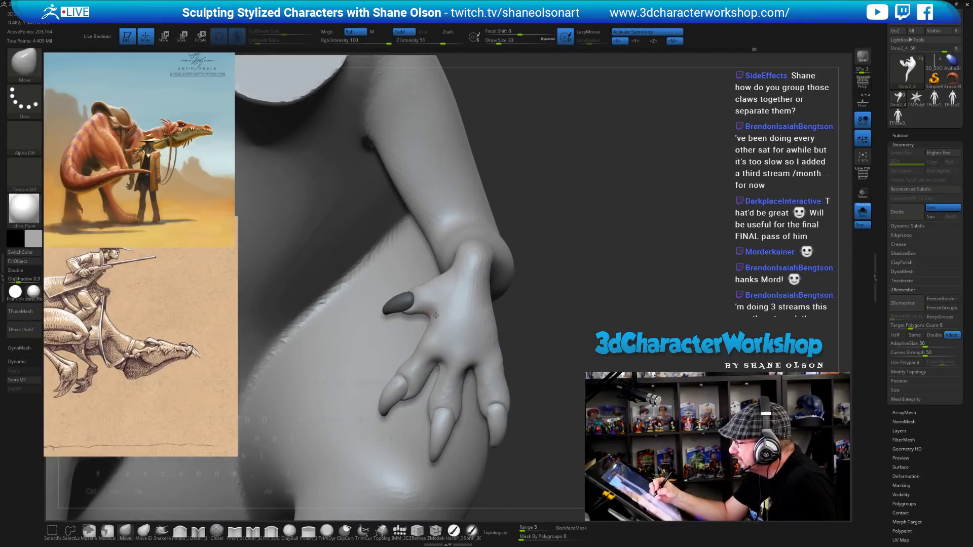
drag(435, 314, 434, 319)
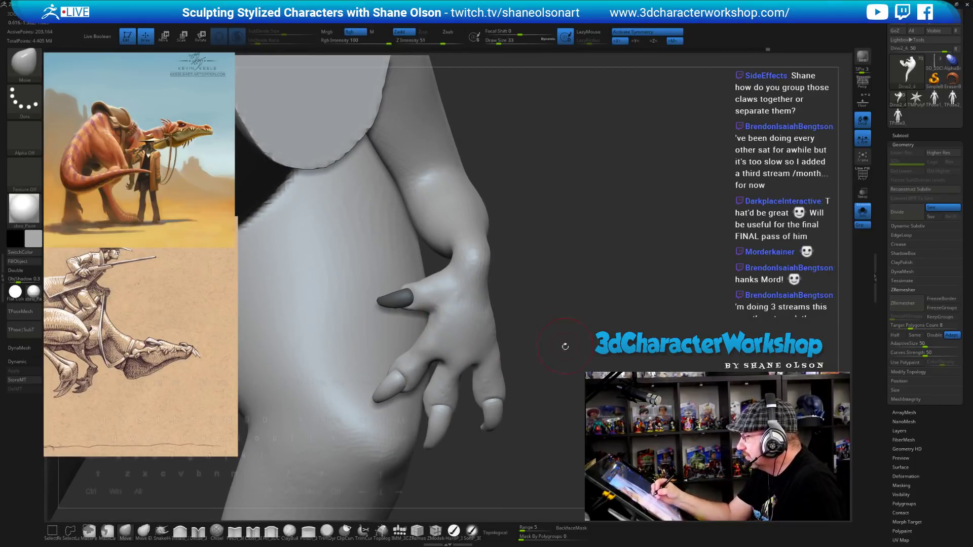
mouse_move(560, 341)
mouse_down()
mouse_move(607, 354)
mouse_move(588, 350)
mouse_move(611, 345)
mouse_move(588, 346)
mouse_up()
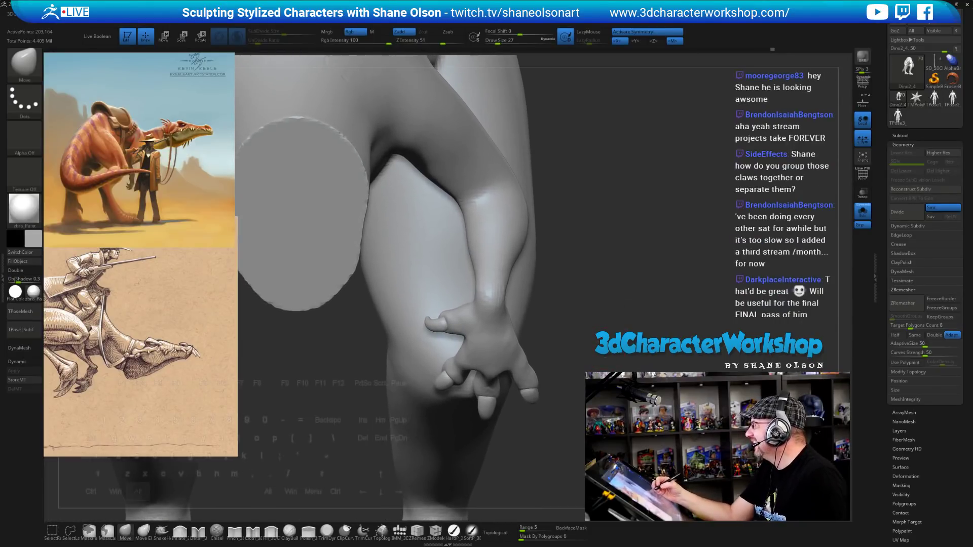
Examine the whole dinosaur from the front and side to judge the arms and hands against the body.
key(f)
drag(669, 315, 680, 312)
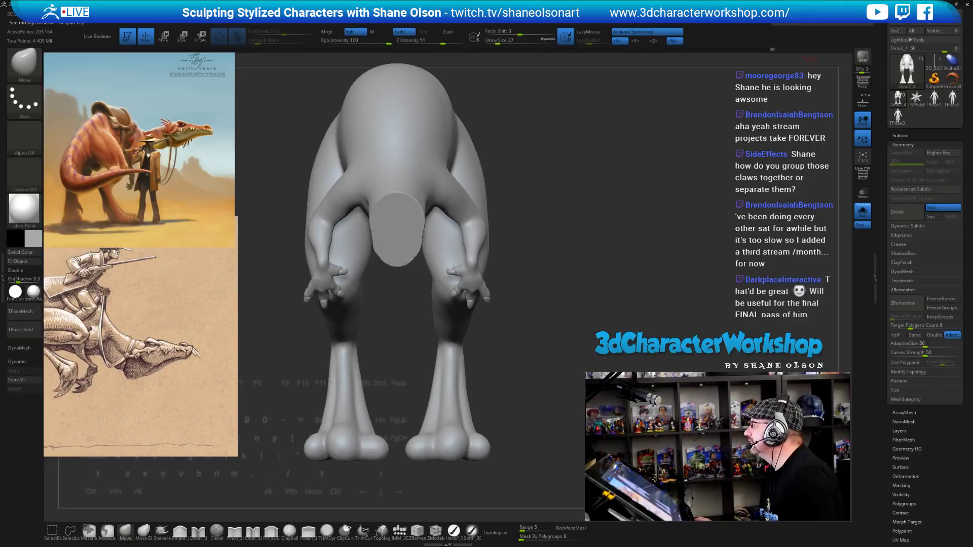
mouse_move(599, 193)
mouse_down()
mouse_move(725, 228)
mouse_move(705, 205)
mouse_move(679, 208)
mouse_move(710, 188)
mouse_up()
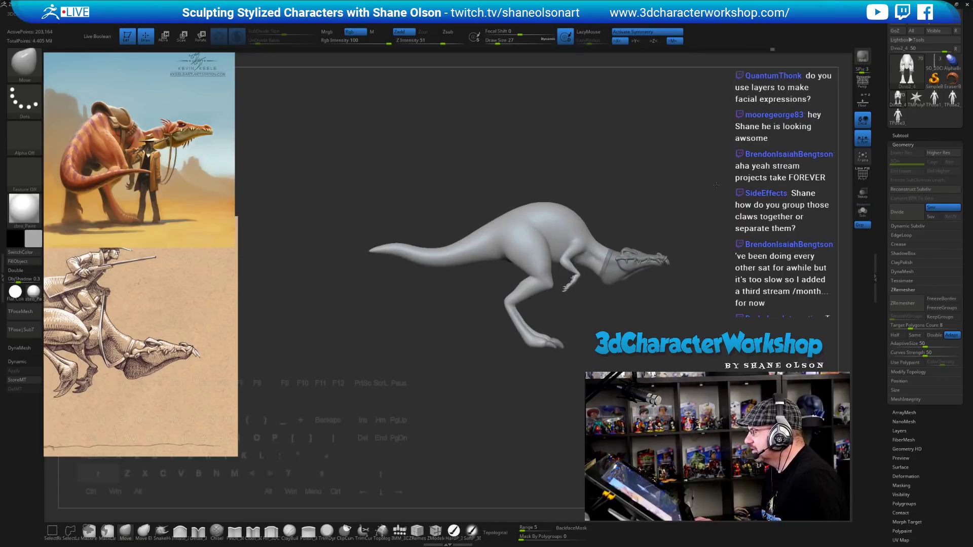
key(f)
mouse_move(629, 364)
mouse_down()
mouse_move(547, 359)
mouse_move(606, 359)
mouse_move(656, 336)
mouse_move(653, 361)
mouse_up()
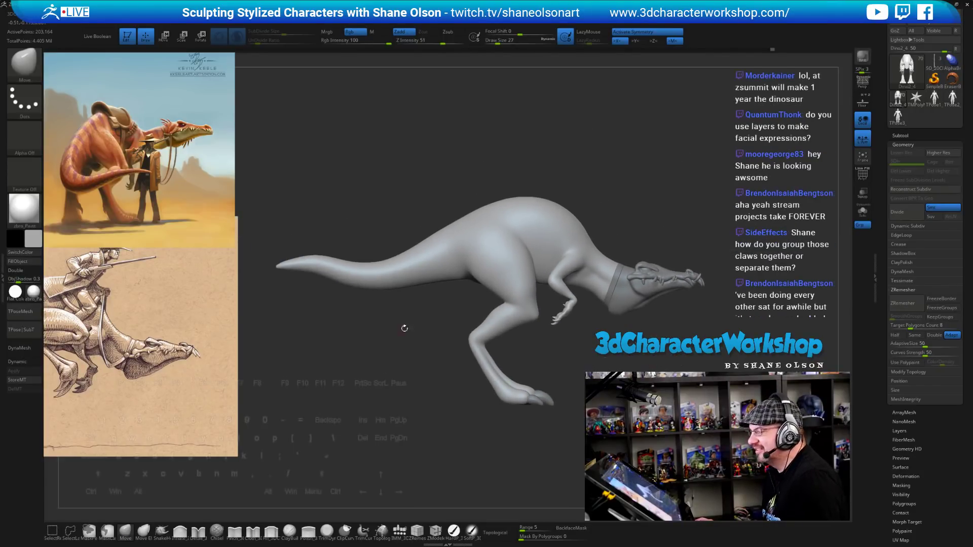
alt+drag(393, 344, 445, 345)
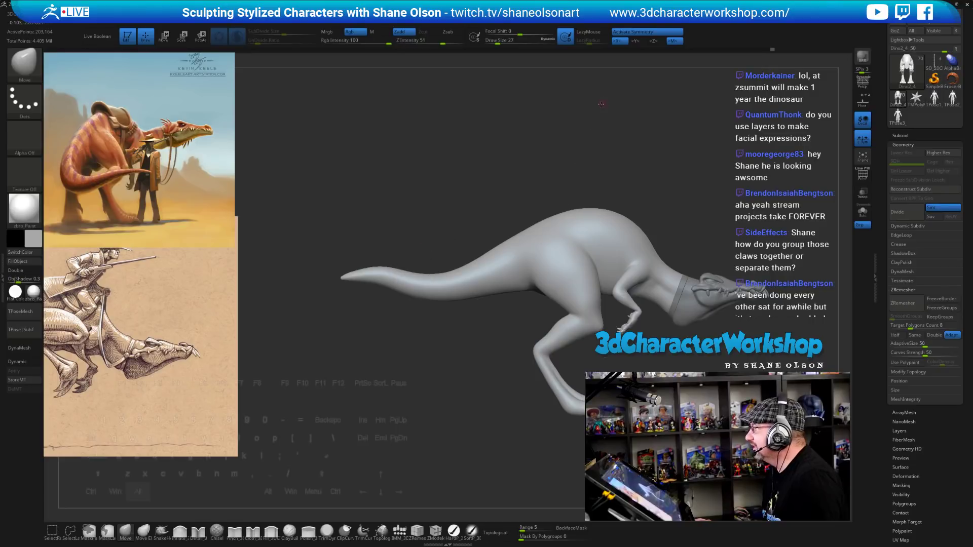
mouse_move(601, 104)
mouse_down()
mouse_move(689, 98)
mouse_move(715, 124)
mouse_move(674, 172)
mouse_move(687, 169)
mouse_up()
drag(666, 209, 670, 212)
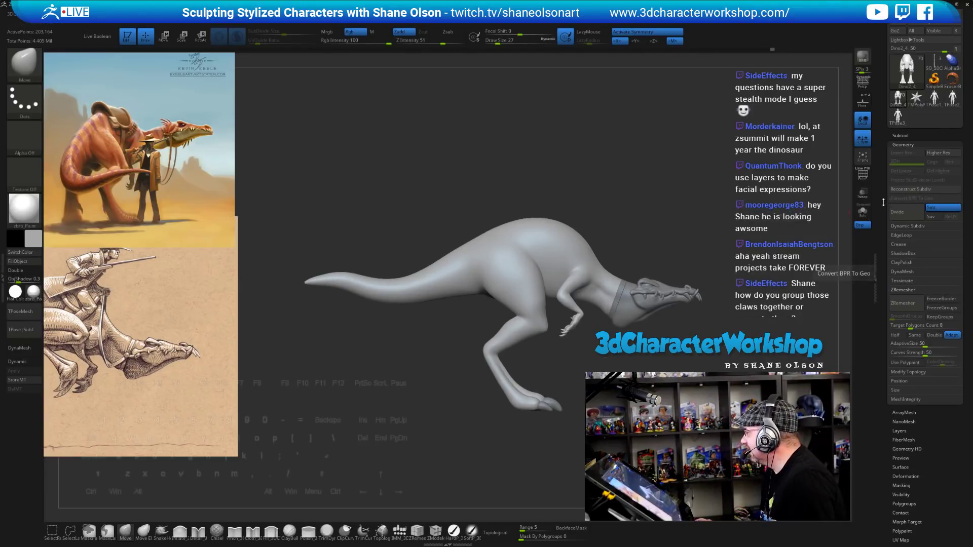
Delete the old dinosaur body subtools Dino2_3 and Dino2_2.
click(900, 136)
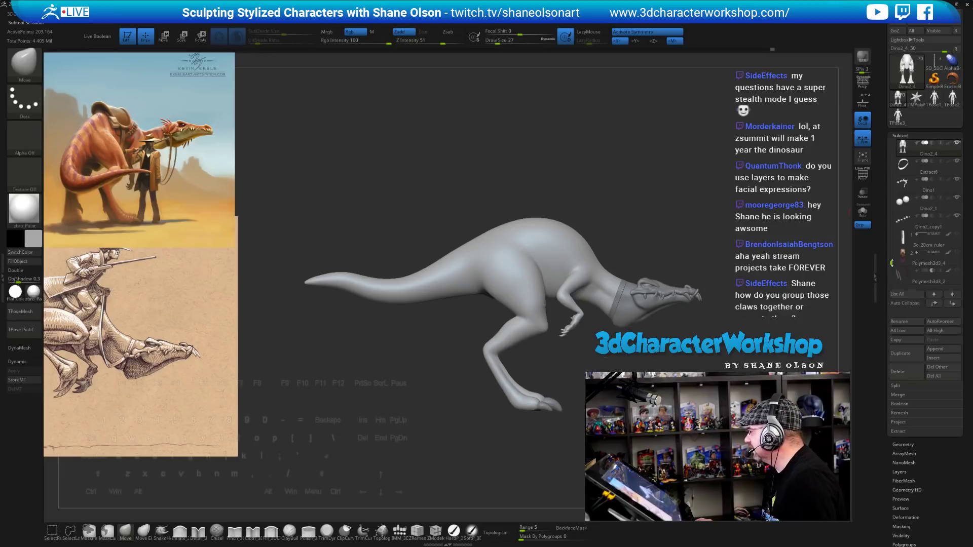
drag(892, 263, 896, 248)
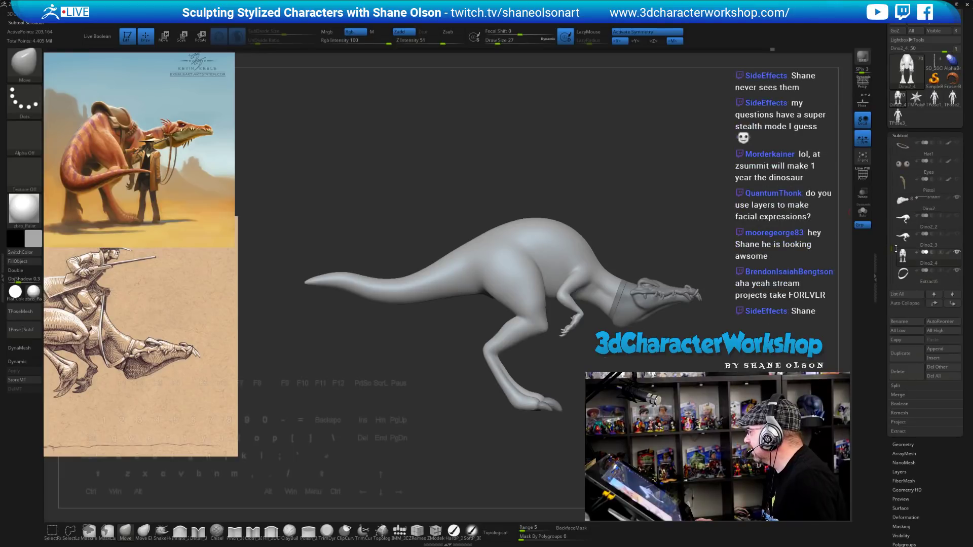
mouse_move(900, 240)
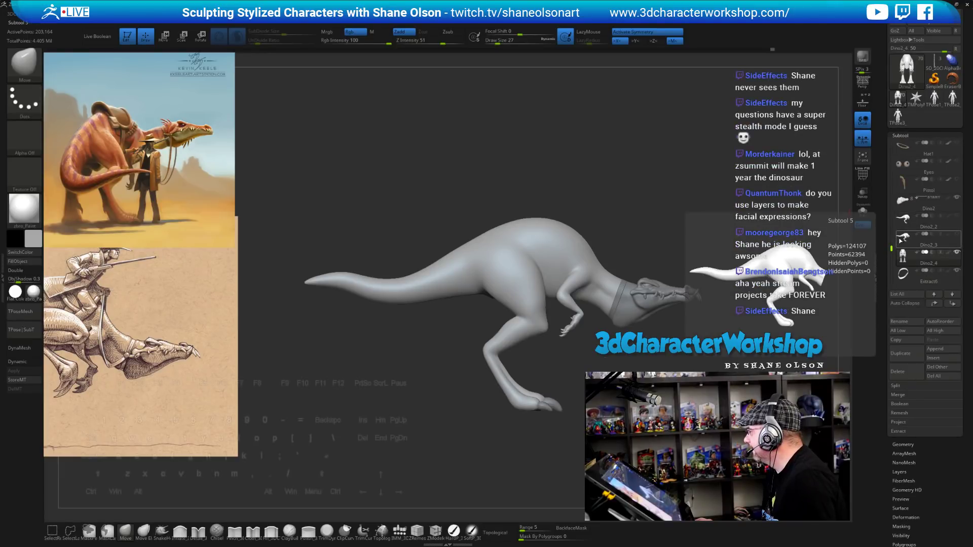
click(902, 240)
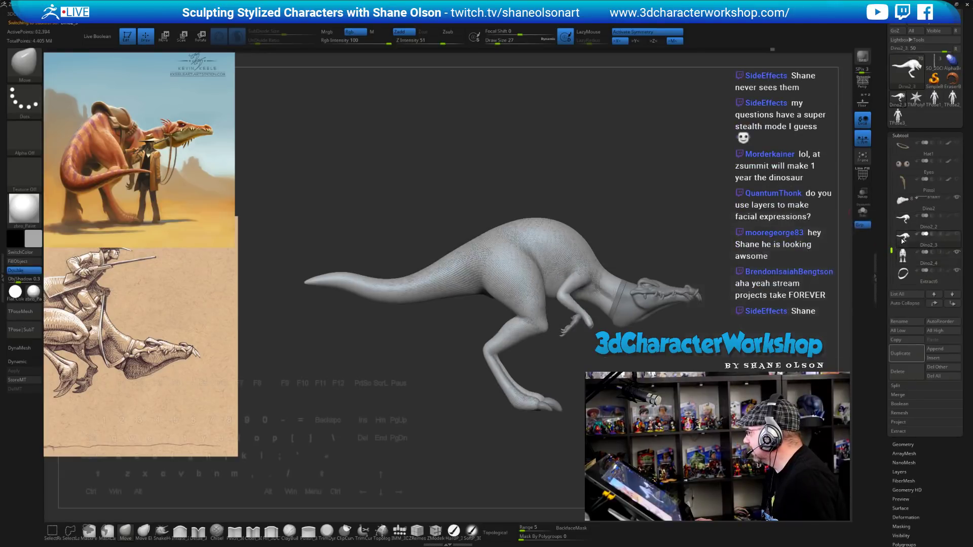
click(896, 374)
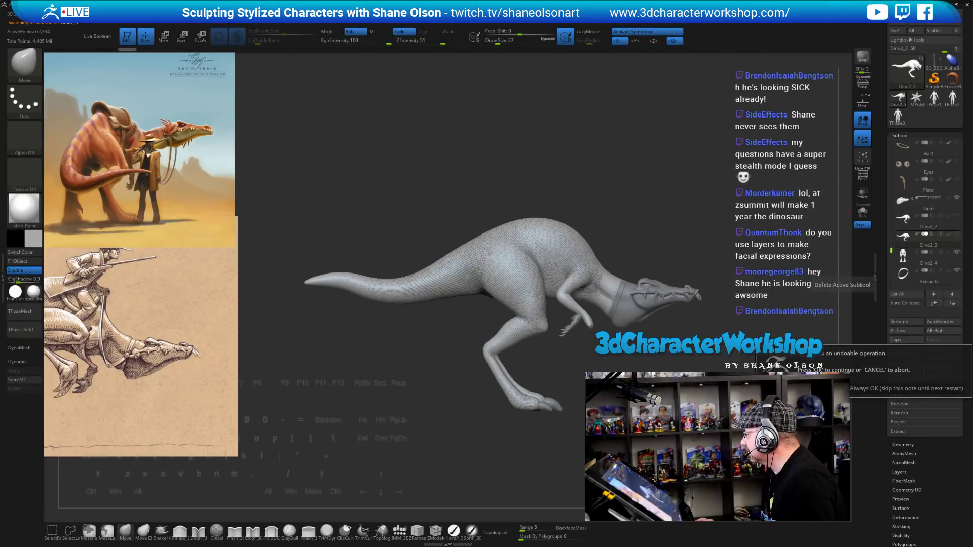
click(916, 376)
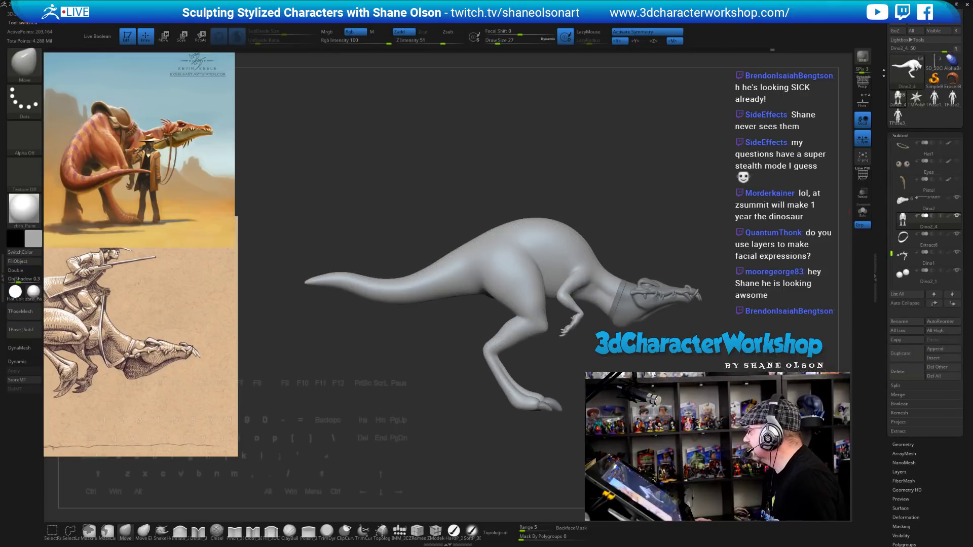
Save the tool as Cowboy_Blockout_15, overwriting the existing file.
scroll(944, 39, up, 2)
click(936, 26)
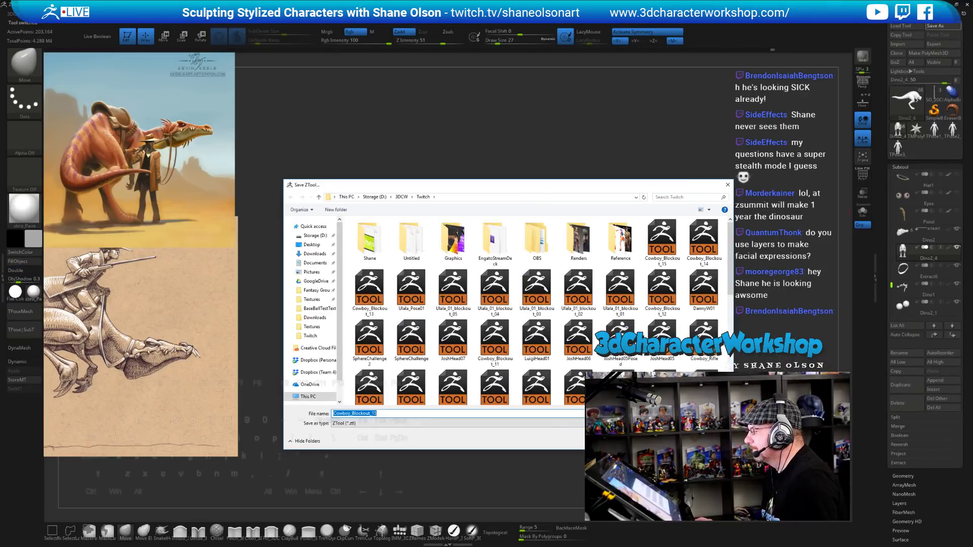
key(Return)
click(508, 280)
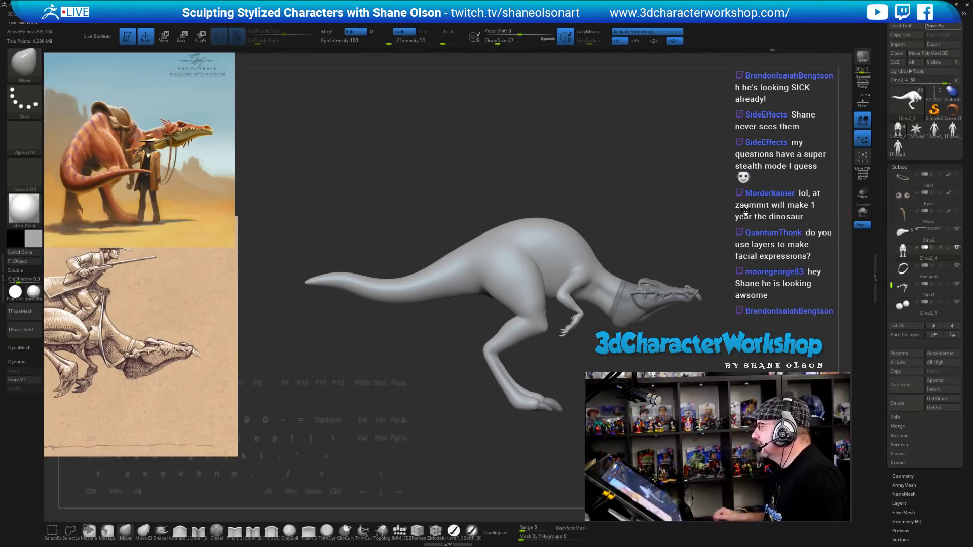
Show the cowboy's subtools together with the dinosaur and view both from a front three-quarter angle.
mouse_move(679, 221)
mouse_down()
mouse_move(710, 207)
mouse_move(712, 219)
mouse_move(667, 223)
mouse_move(678, 227)
mouse_up()
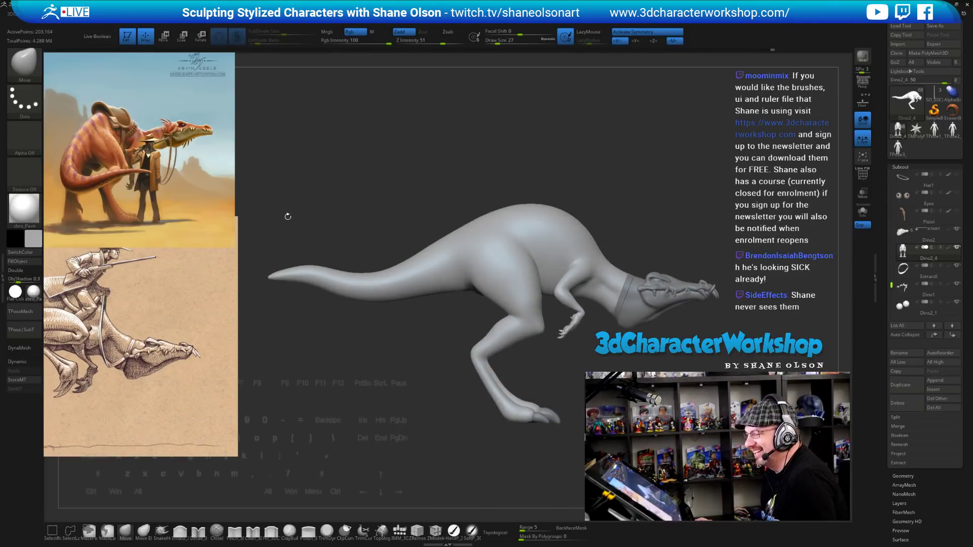
drag(509, 186, 162, 351)
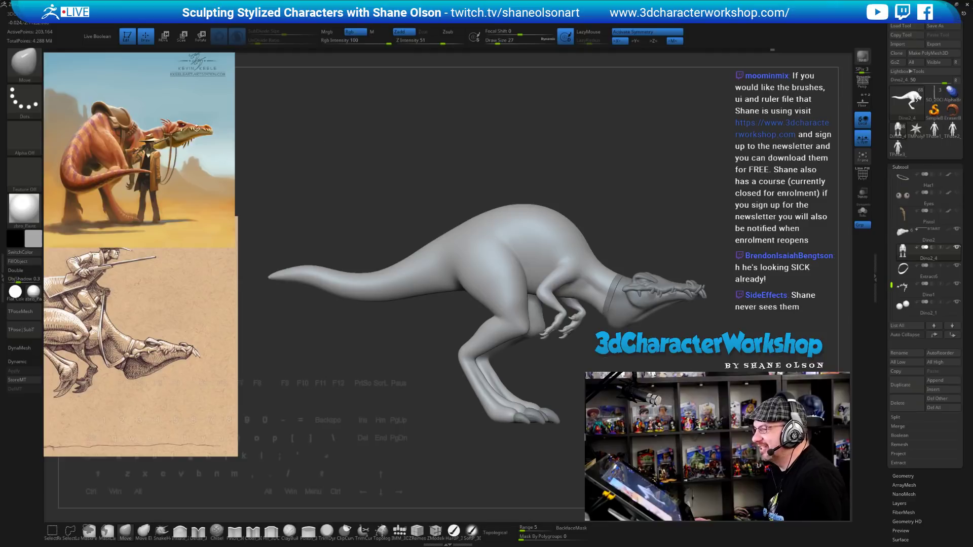
drag(700, 168, 728, 184)
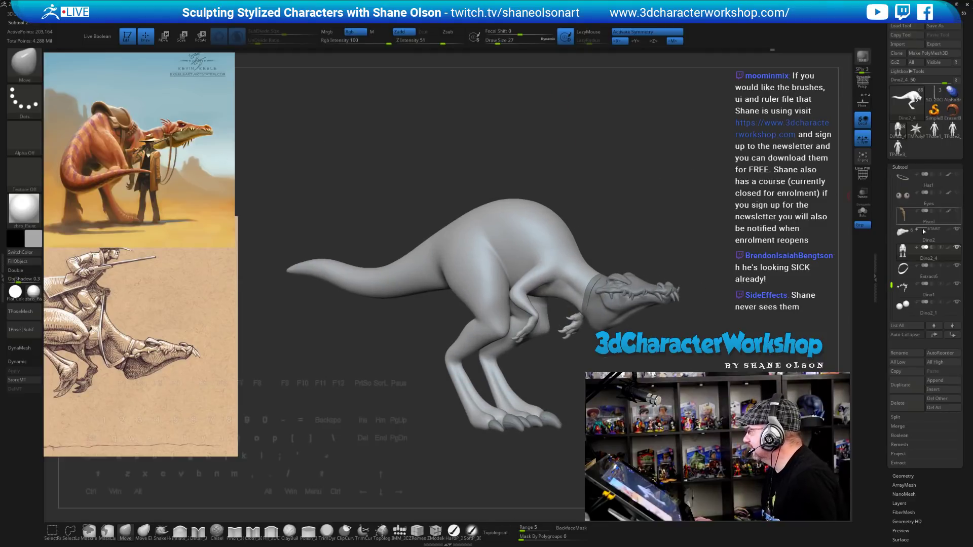
drag(892, 285, 889, 167)
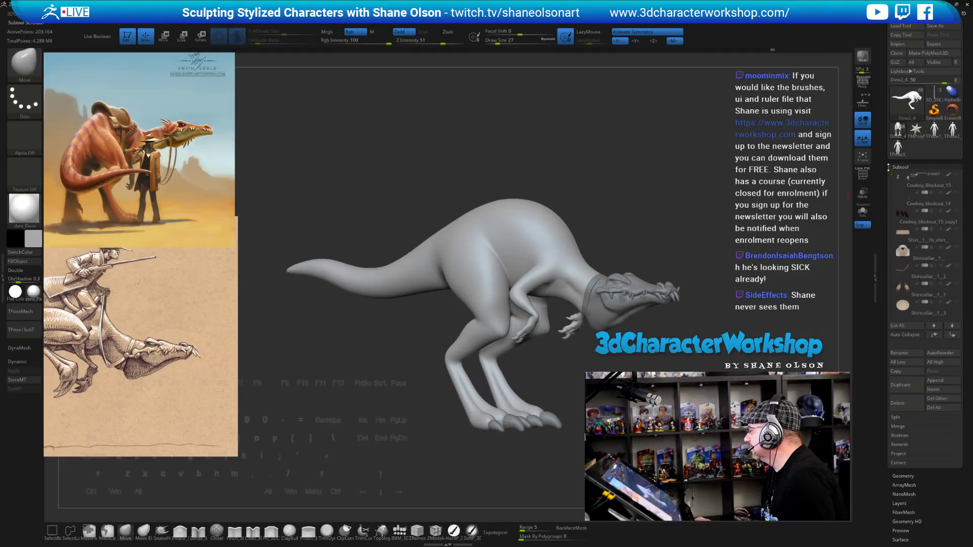
click(957, 175)
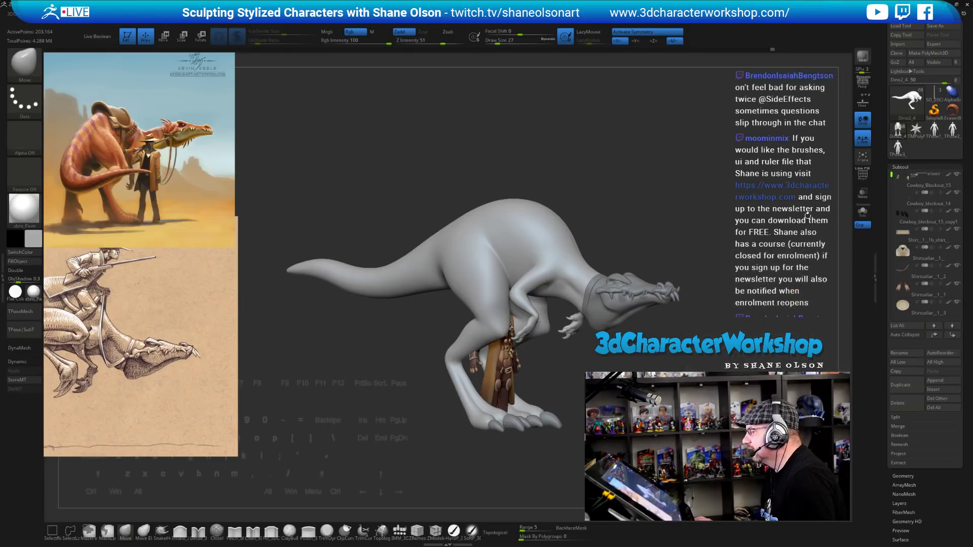
drag(665, 206, 650, 196)
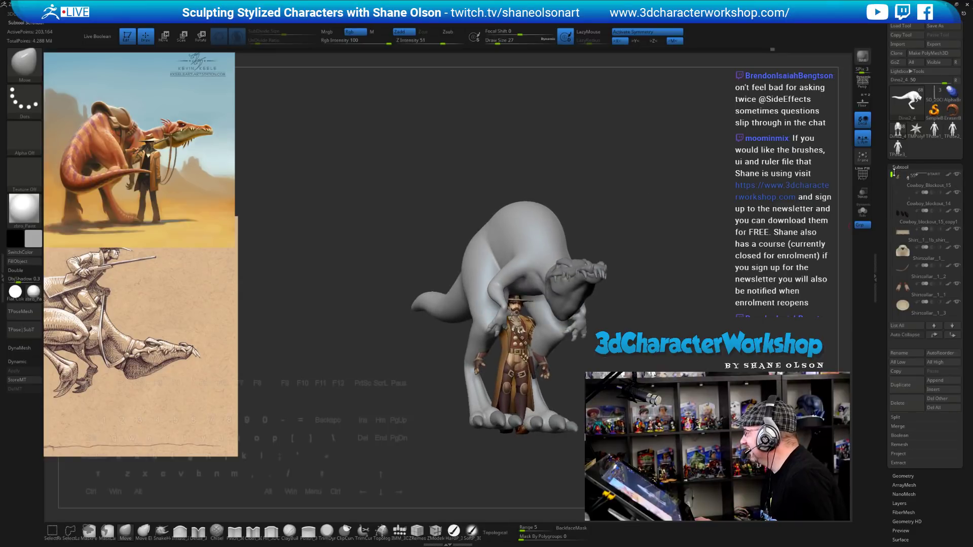
Select the Pistol subtool and hide the dinosaur's subtools so only the cowboy is displayed.
mouse_move(892, 175)
mouse_down()
mouse_move(901, 279)
mouse_move(903, 233)
mouse_up()
click(903, 234)
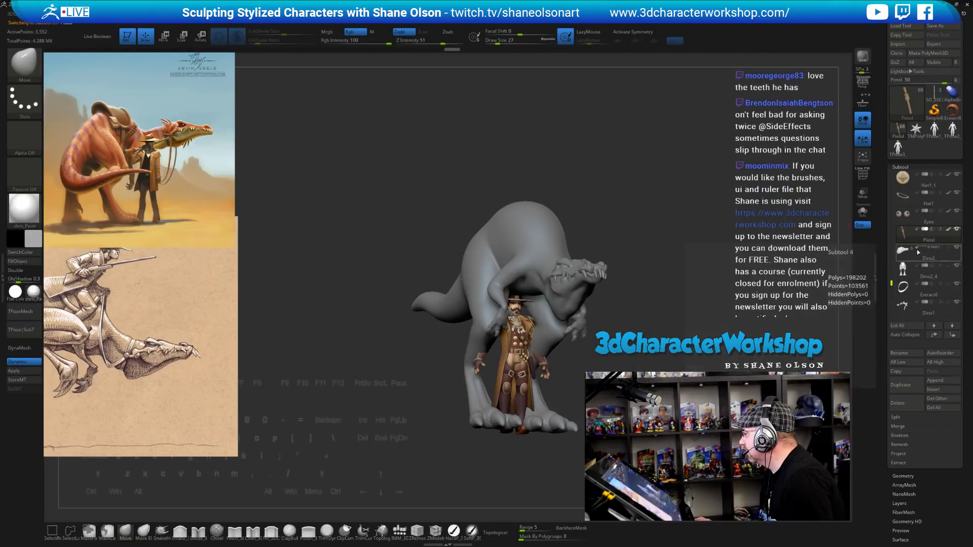
click(903, 277)
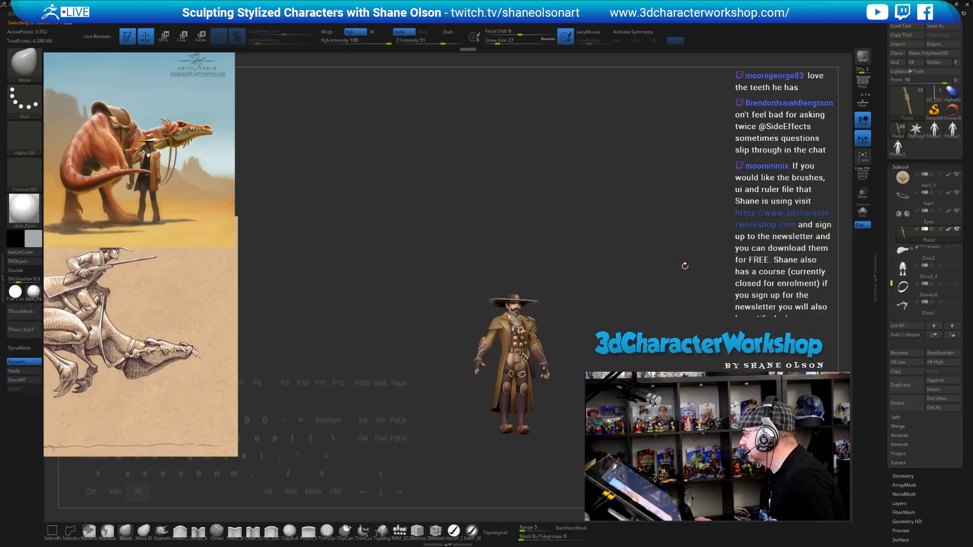
Examine the full cowboy character up close from the front and at a three-quarter angle.
alt+drag(684, 265, 712, 299)
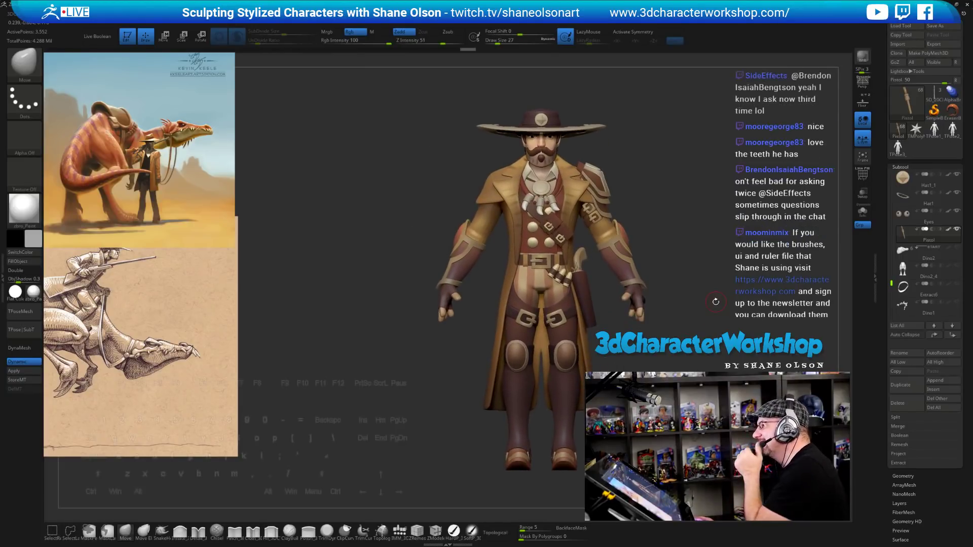
drag(708, 245, 721, 248)
alt+drag(705, 215, 720, 206)
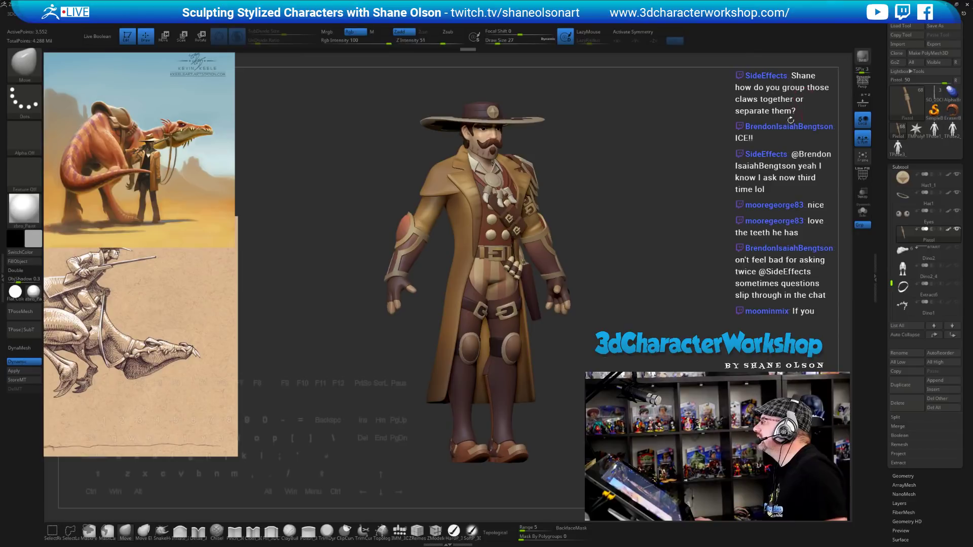
alt+drag(753, 190, 761, 190)
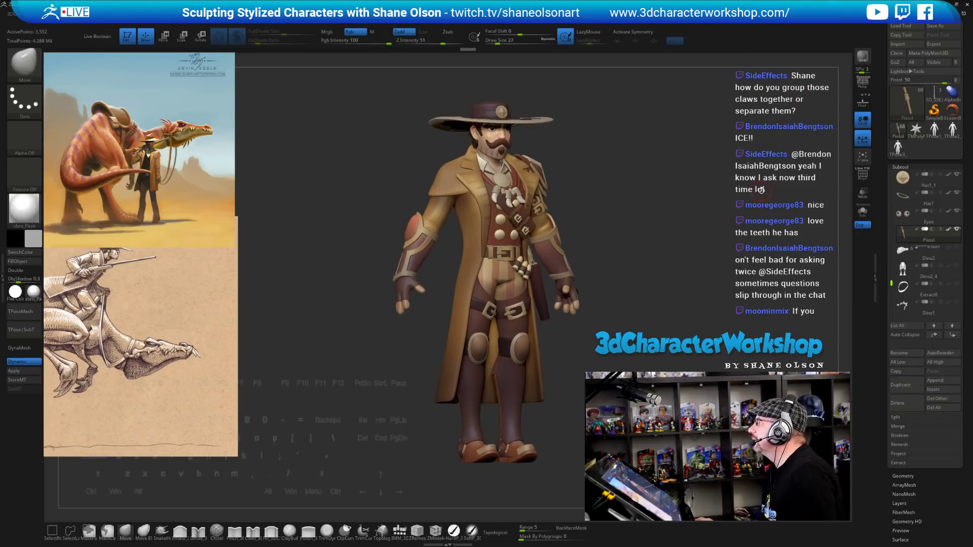
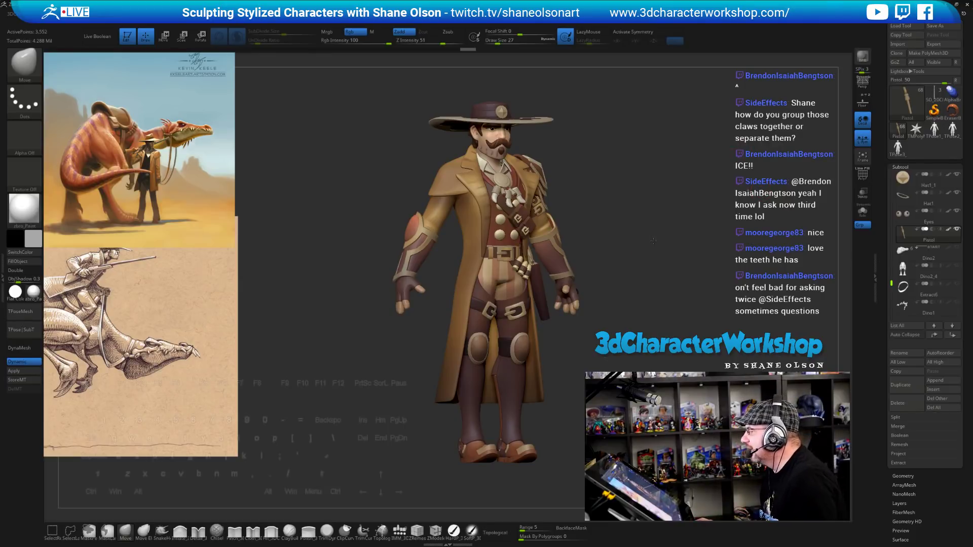
drag(647, 245, 624, 254)
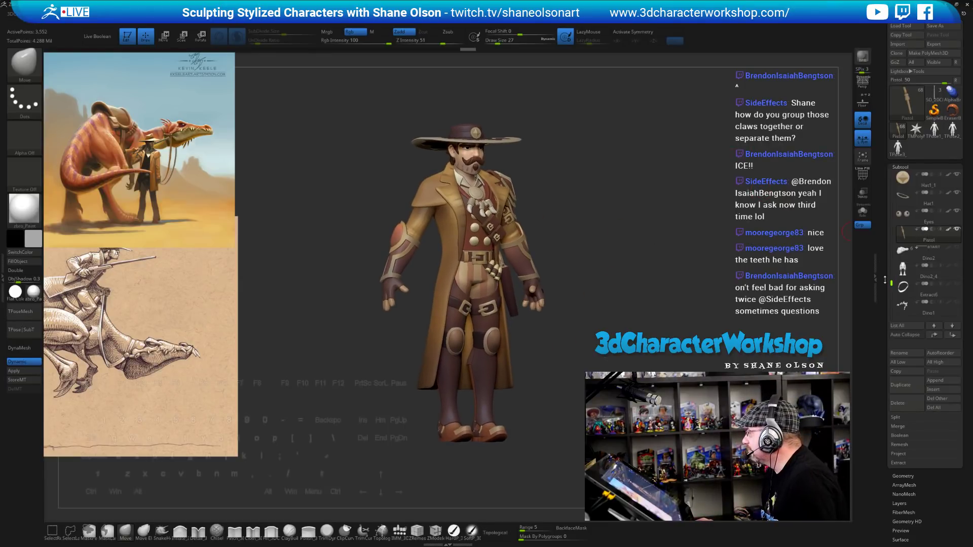
Check the dinosaur subtool previews, hide the cowboy's subtools, and view the pistol on its own.
drag(891, 285, 893, 290)
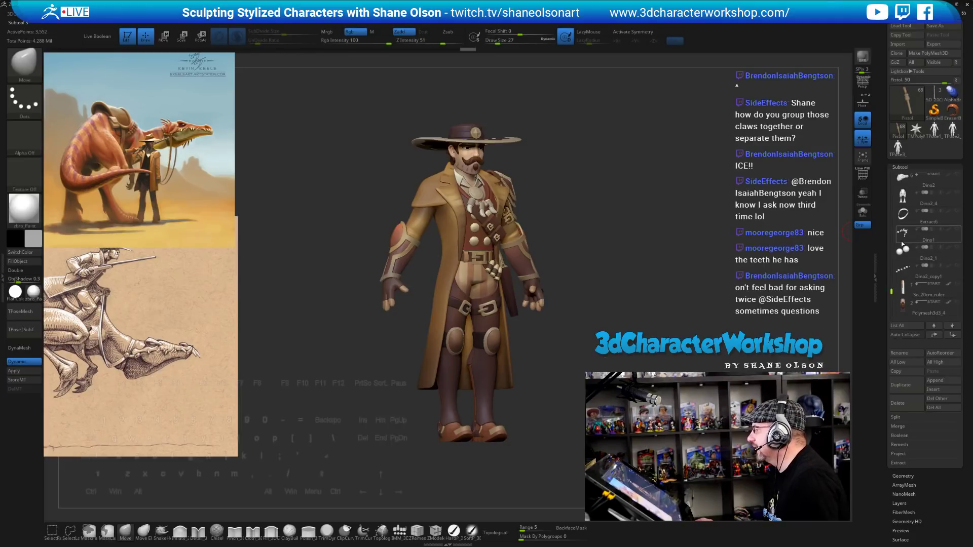
mouse_move(903, 236)
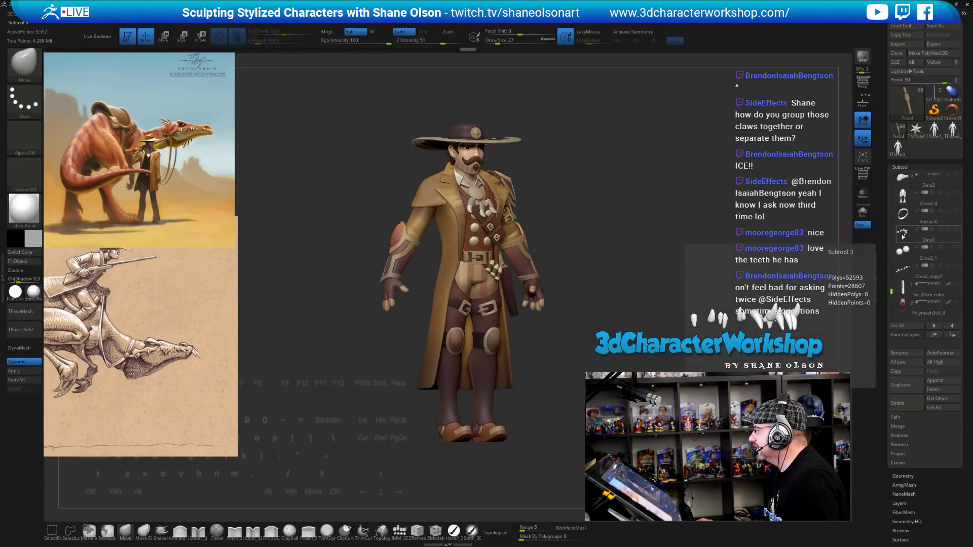
mouse_move(906, 267)
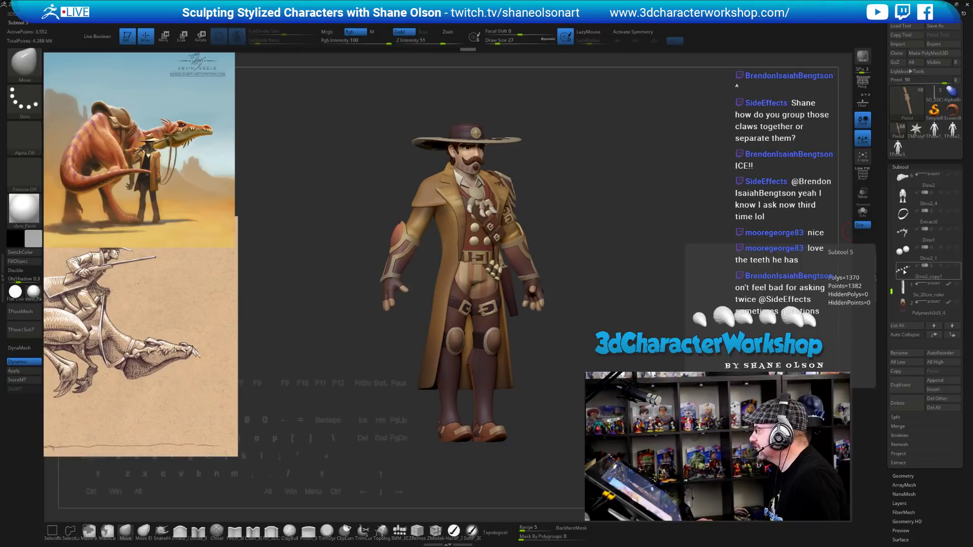
mouse_move(904, 198)
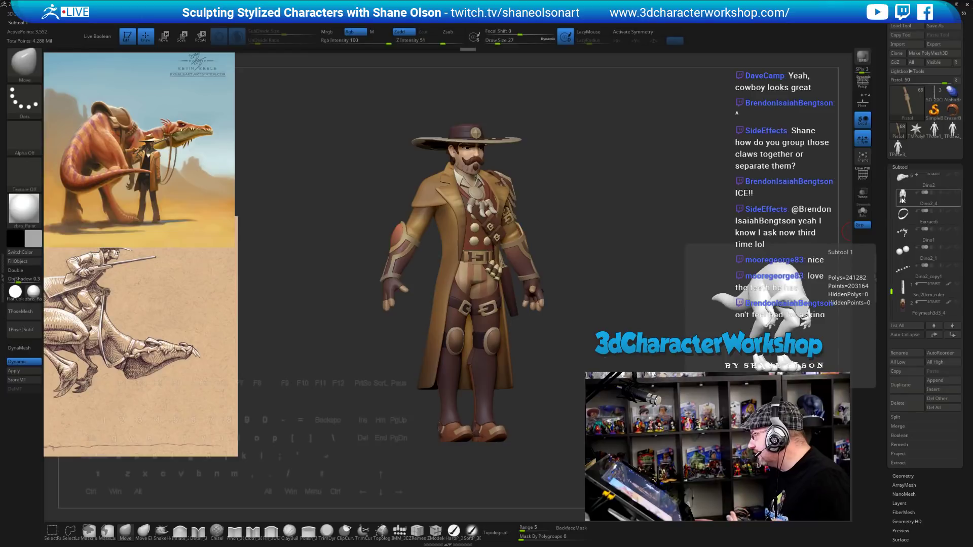
drag(891, 291, 894, 174)
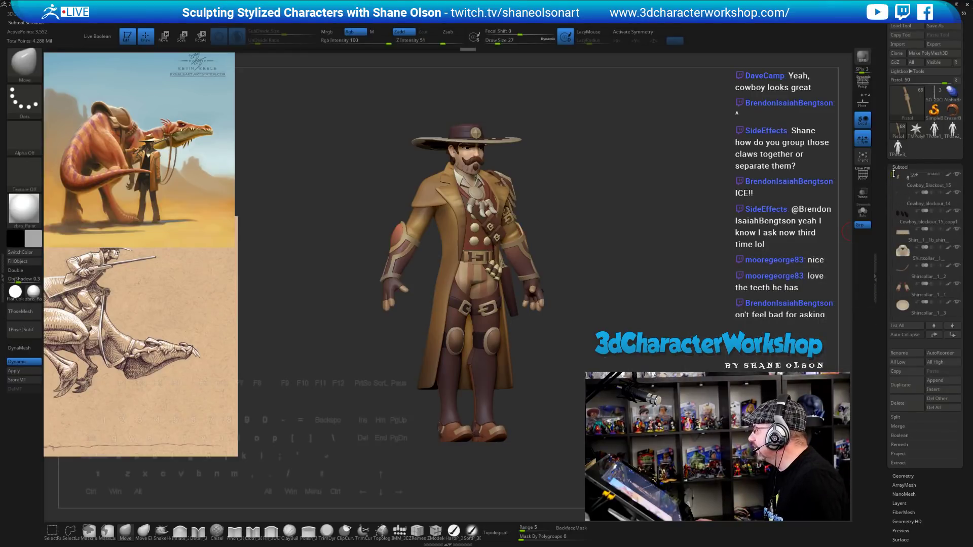
click(894, 175)
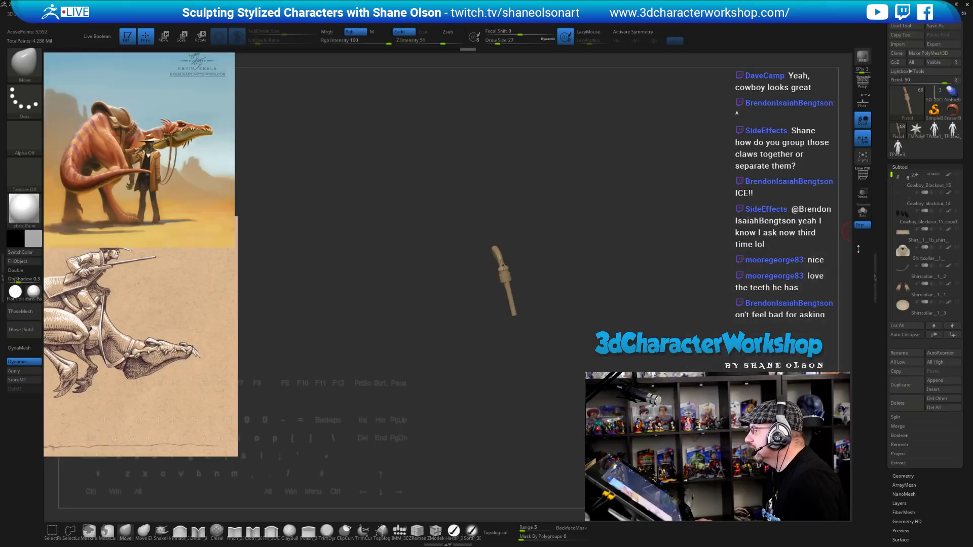
drag(533, 270, 799, 317)
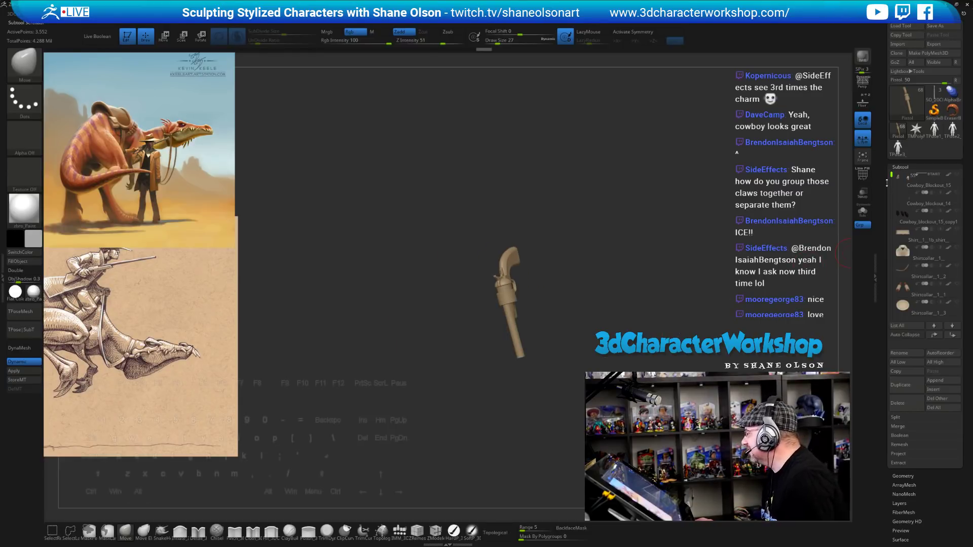
Show the dinosaur's subtools and make the Dino2_4 body the active subtool.
drag(893, 174, 891, 285)
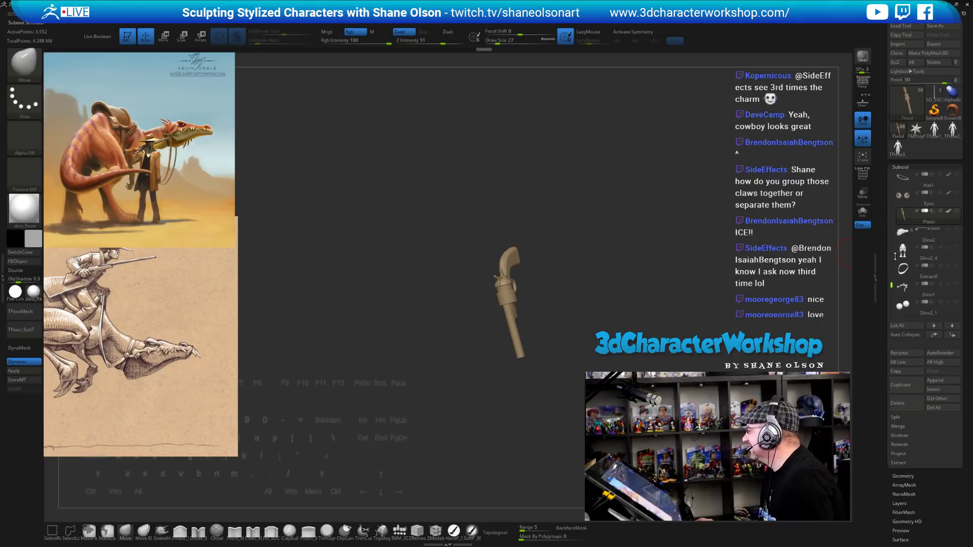
click(959, 231)
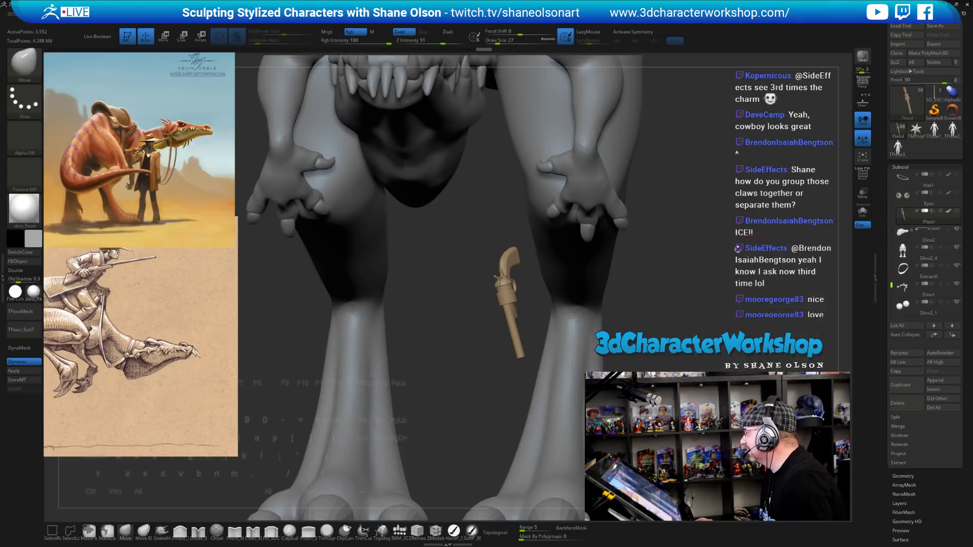
click(905, 251)
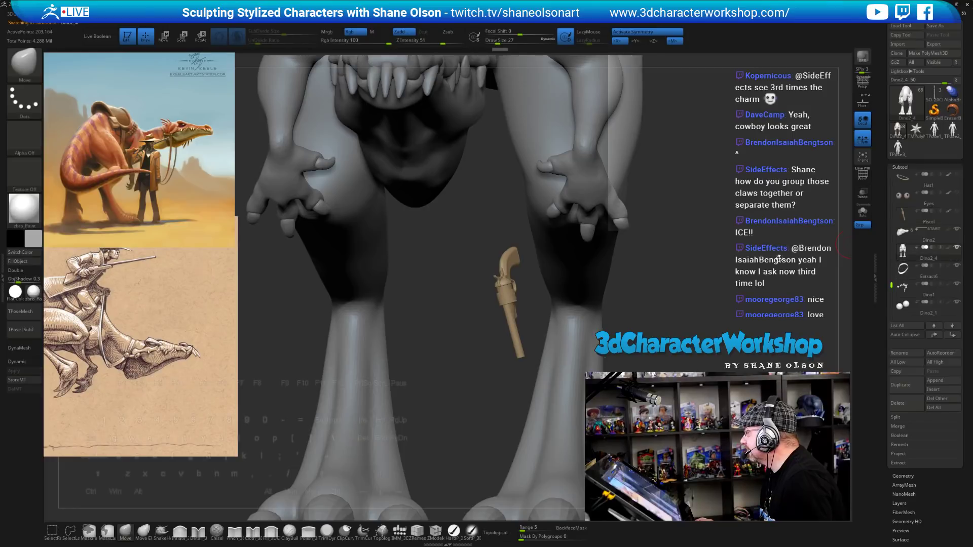
Frame the dinosaur body, turn on PolyFrame, and inspect the polygroups on its hands and claws.
key(f)
drag(678, 246, 689, 333)
key(shift+f)
alt+drag(522, 254, 609, 285)
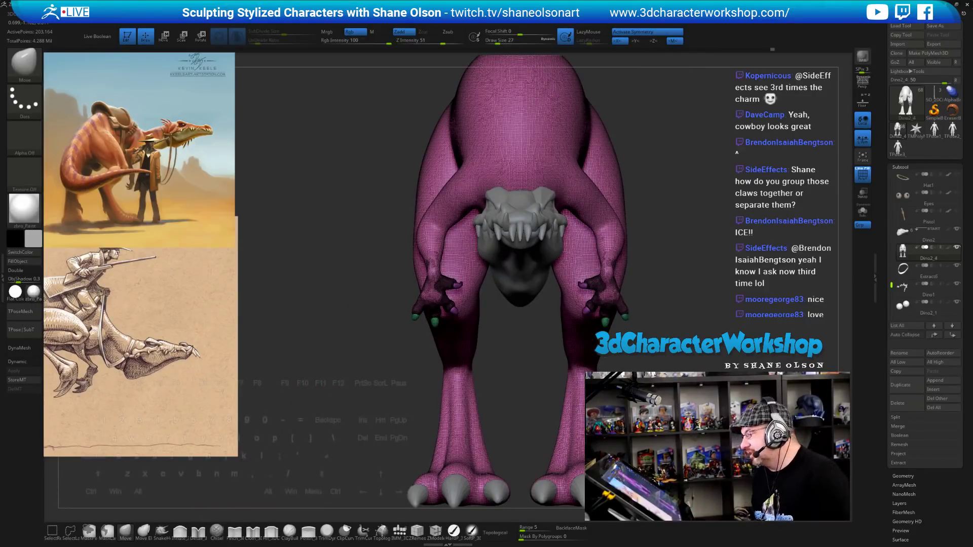
drag(696, 322, 695, 297)
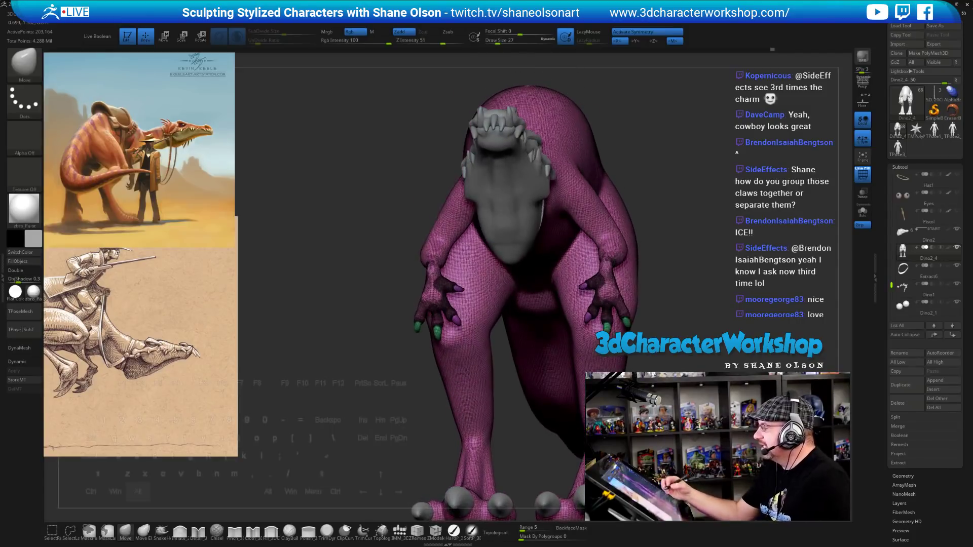
alt+drag(684, 388, 646, 368)
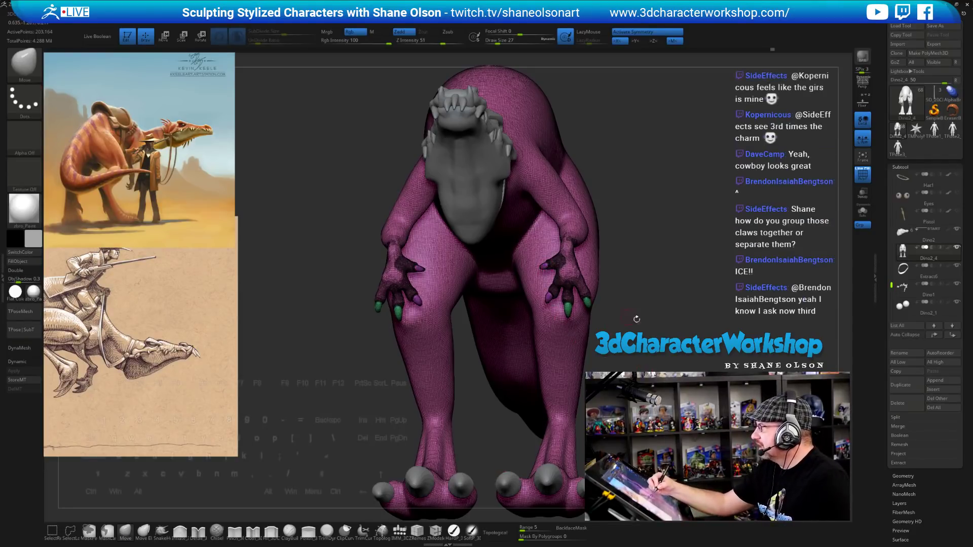
drag(636, 319, 663, 347)
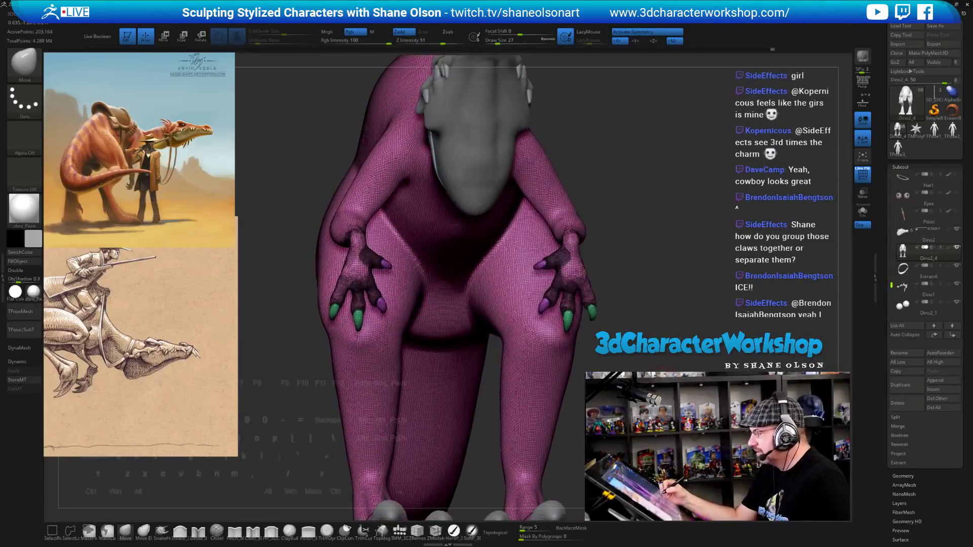
Apply Auto Groups to the Dino2_4 body so each separate claw gets its own polygroup.
key(space)
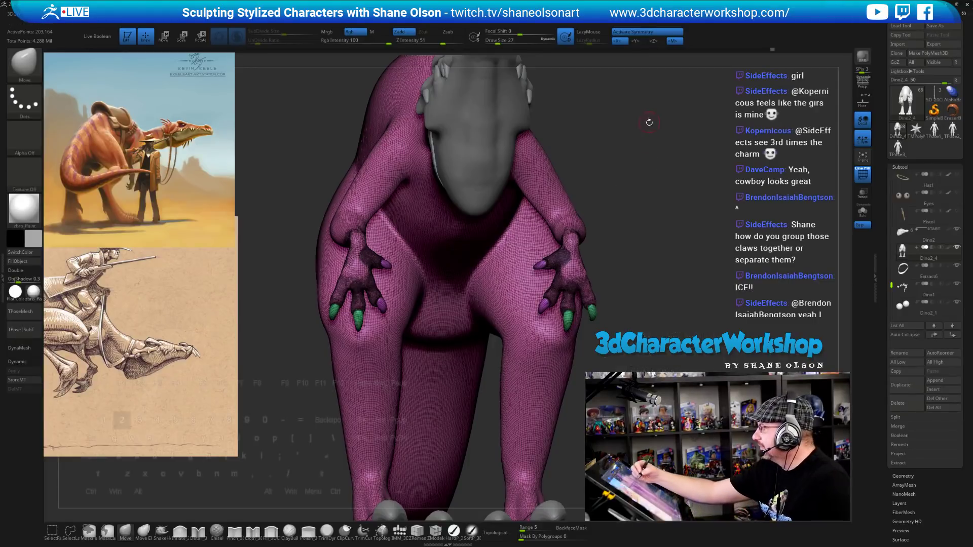
key(space)
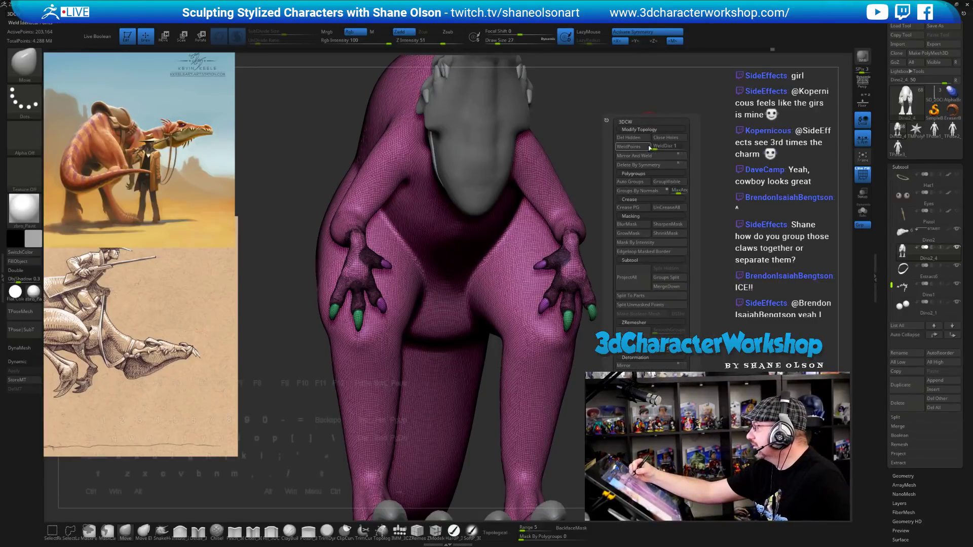
click(641, 183)
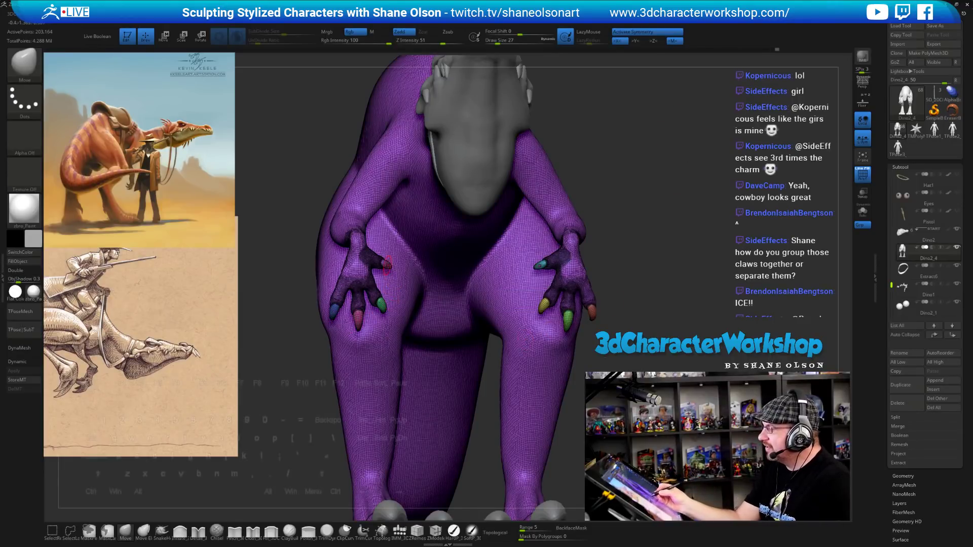
Face the dinosaur from the front and apply Mirror And Weld to make the claw polygroups match on both hands.
mouse_move(659, 244)
mouse_down()
mouse_move(609, 243)
mouse_move(684, 239)
mouse_move(661, 236)
mouse_up()
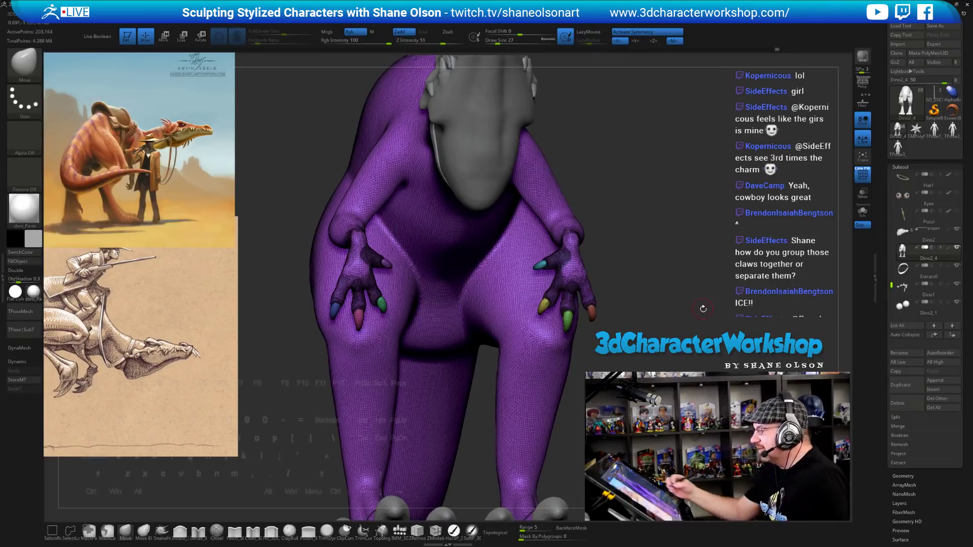
drag(704, 308, 700, 298)
key(2)
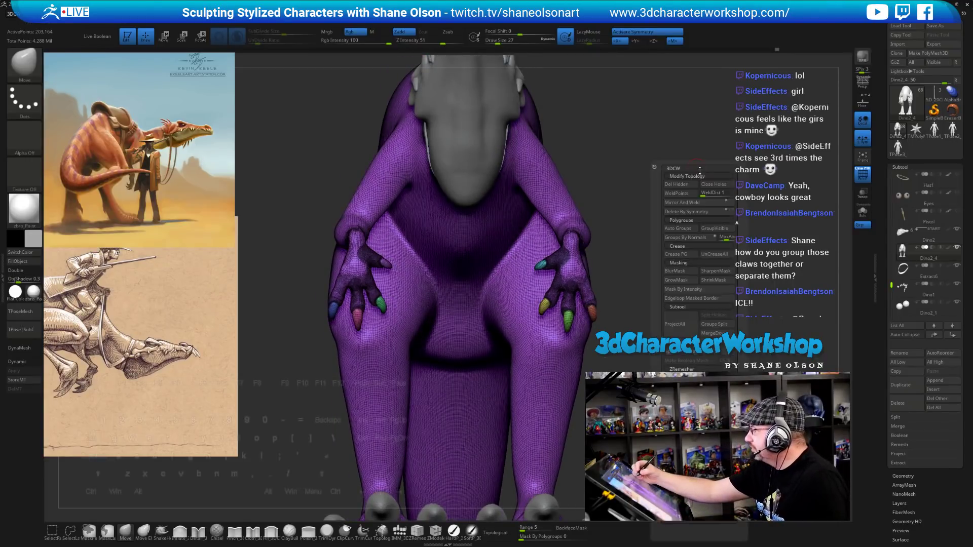
click(685, 203)
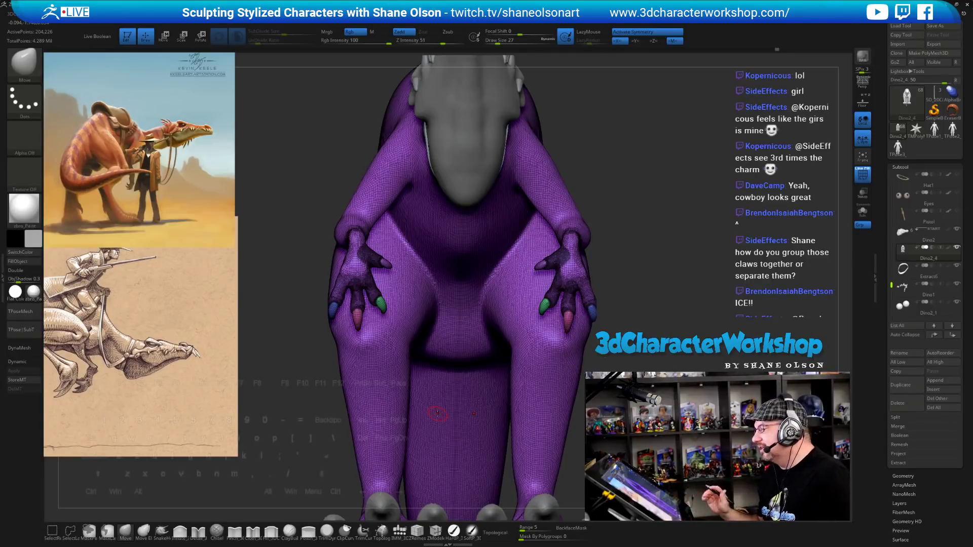
Isolate the hand claws by hiding the body polygroup of Dino2_4.
alt+right_drag(446, 413, 442, 288)
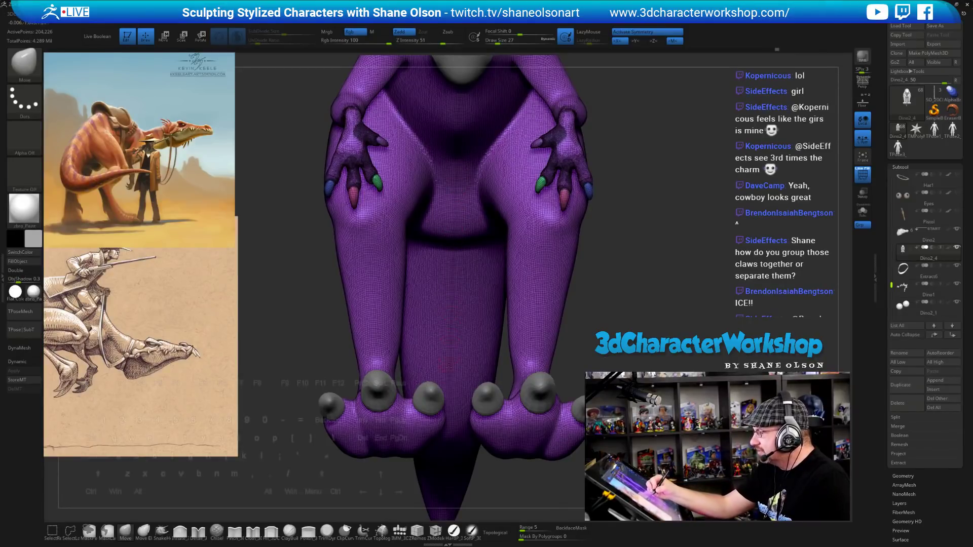
right_drag(442, 286, 575, 379)
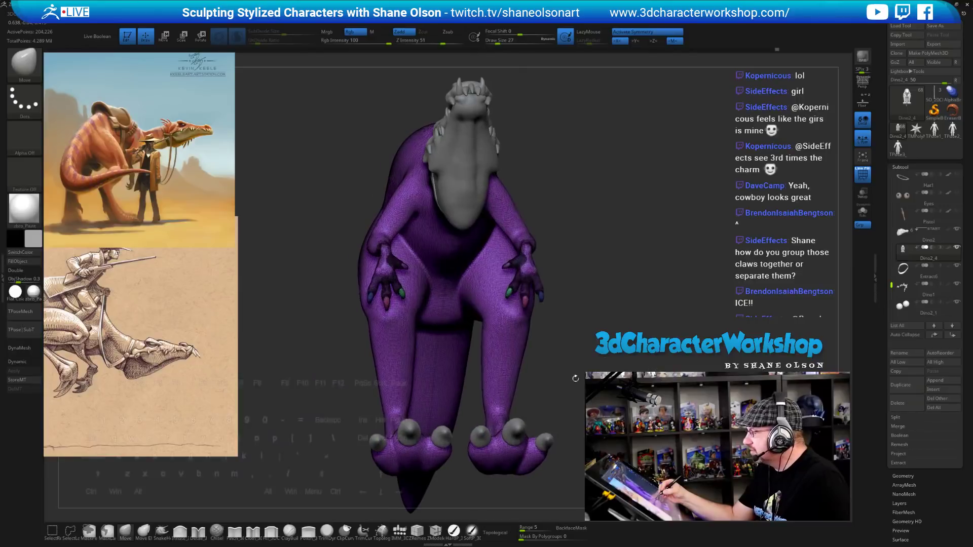
ctrl+right_drag(579, 294, 582, 317)
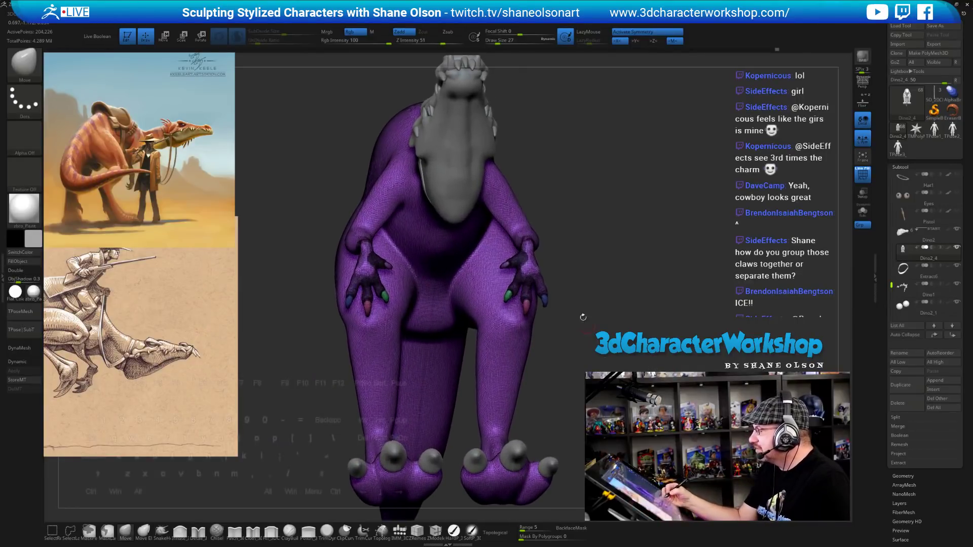
ctrl+shift+click(528, 267)
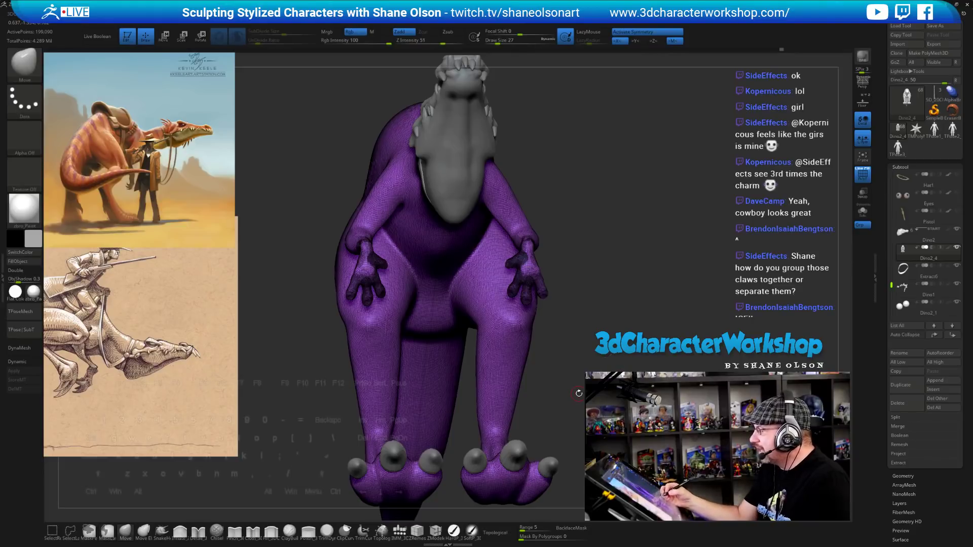
click(53, 531)
ctrl+shift+click(540, 254)
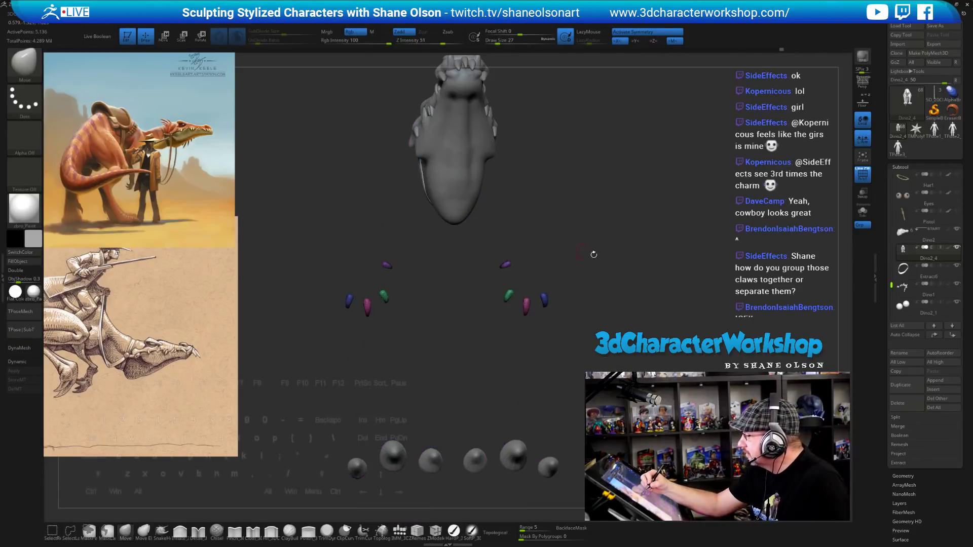
mouse_move(592, 255)
mouse_down()
mouse_move(593, 236)
mouse_move(663, 357)
mouse_up()
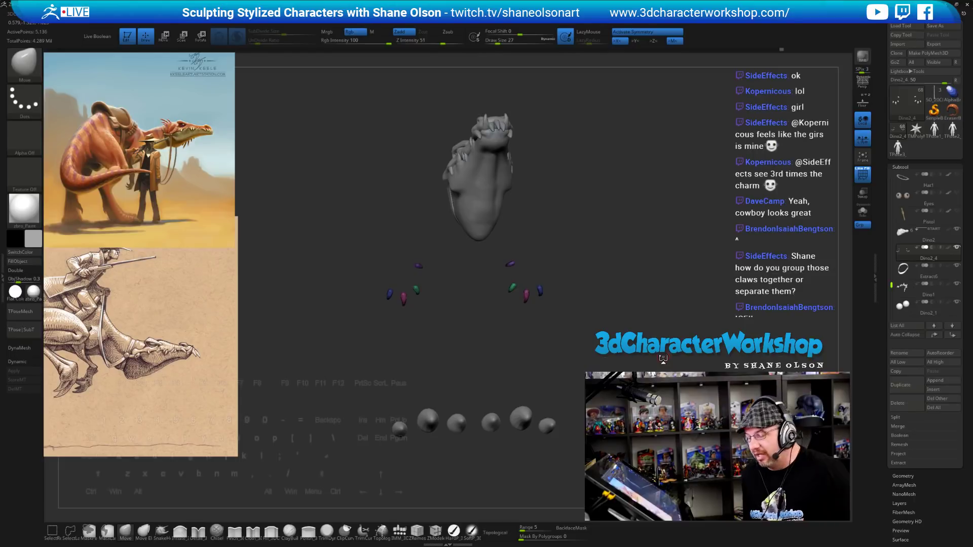
Try to combine the isolated hand claws into a single polygroup.
key(ctrl)
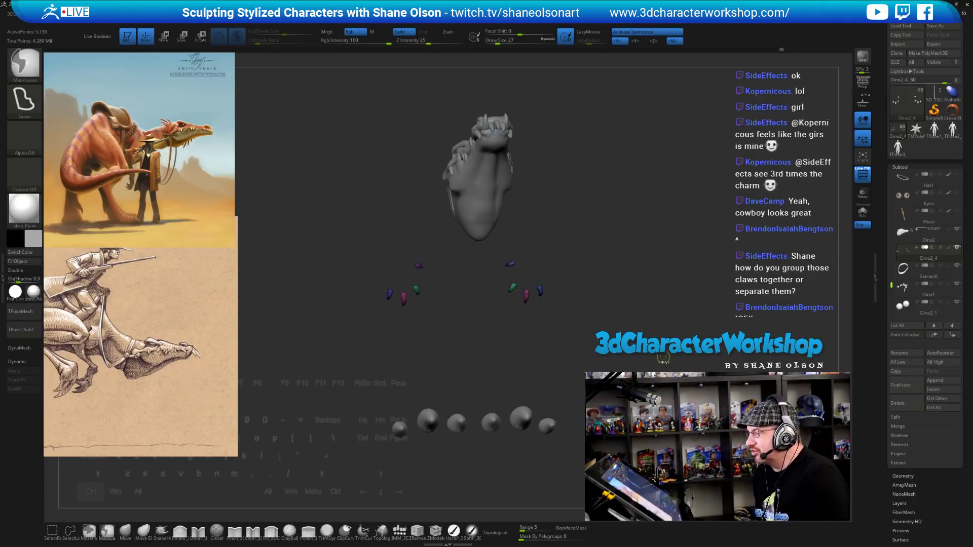
key(ctrl+w)
mouse_move(655, 317)
alt+mouse_down()
mouse_move(661, 302)
mouse_move(534, 280)
mouse_move(591, 263)
alt+mouse_up()
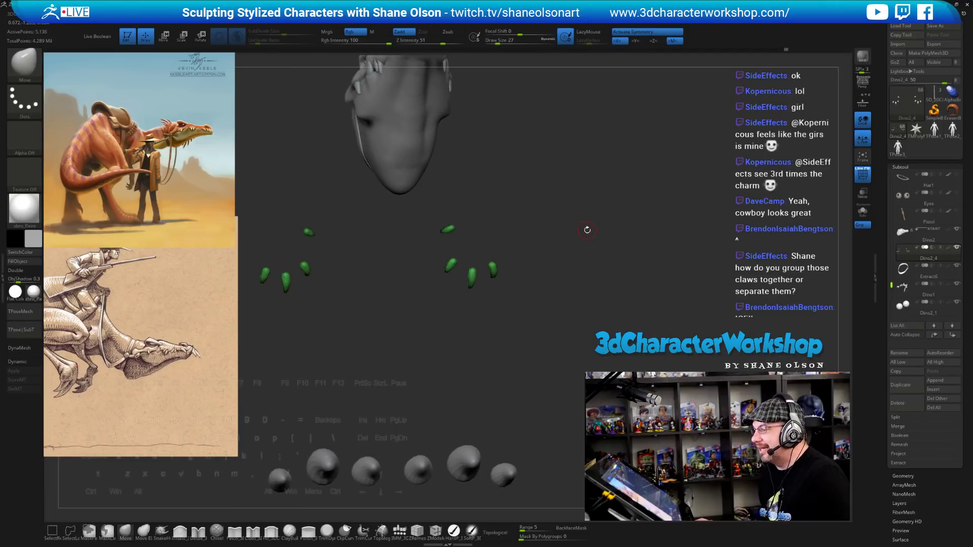
key(ctrl+z)
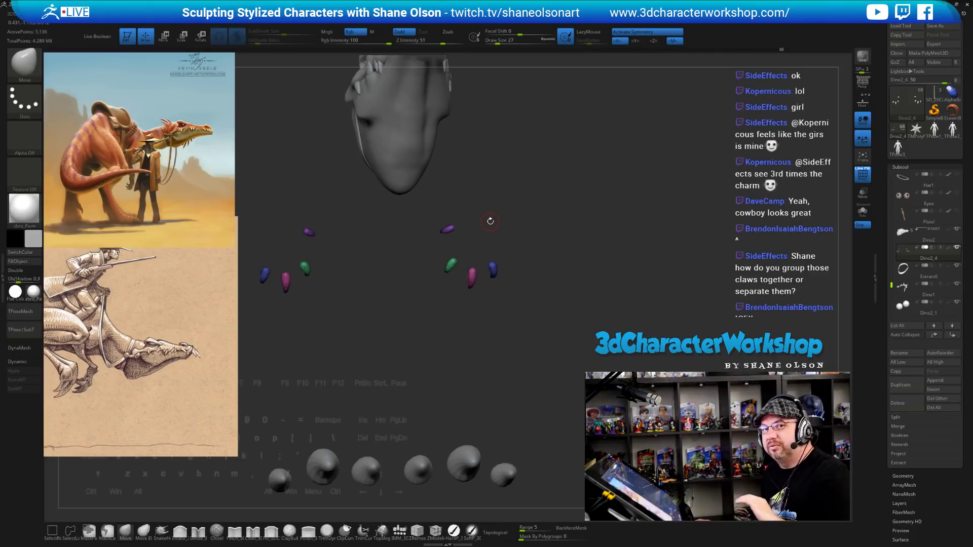
Look through the Split Hidden command and the Modify Topology options of the Geometry settings.
key(space)
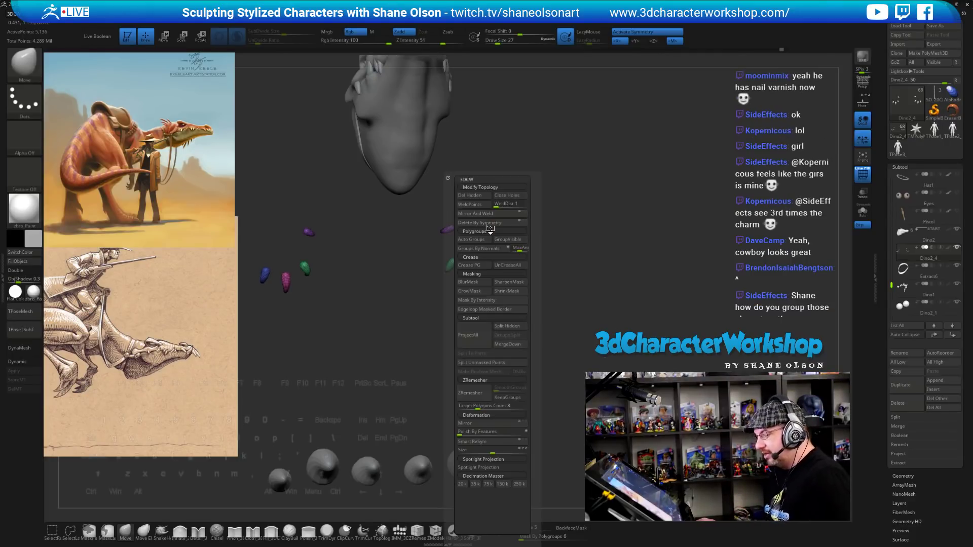
click(505, 327)
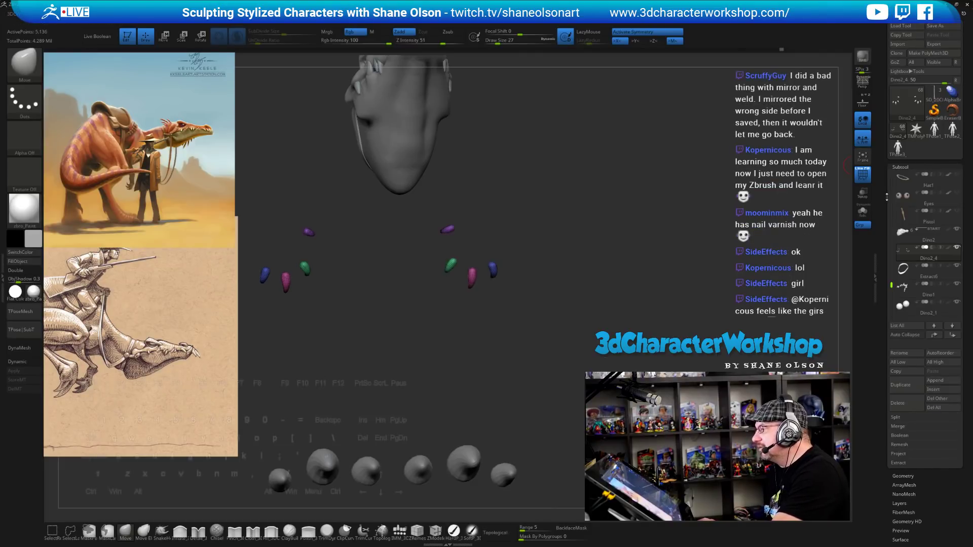
drag(883, 361, 882, 122)
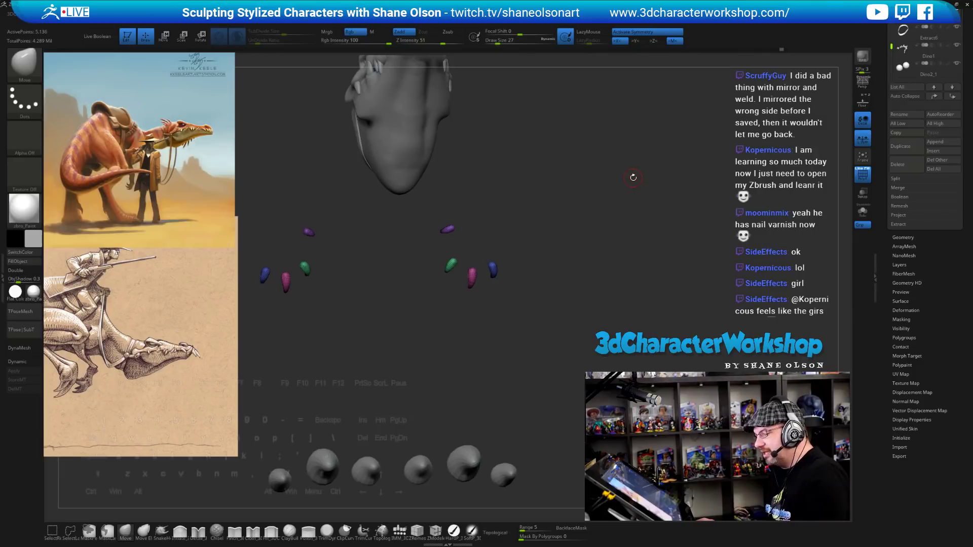
key(space)
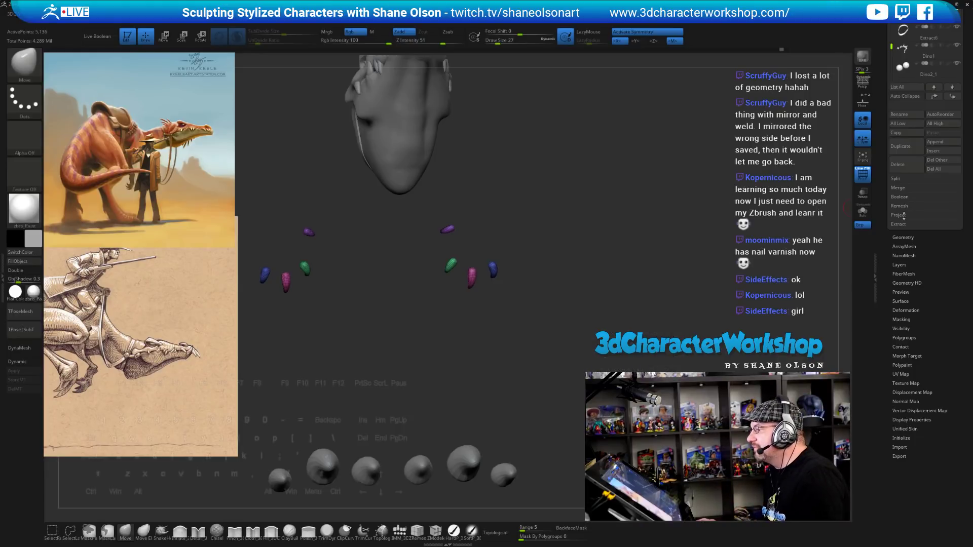
click(902, 238)
scroll(884, 176, up, 4)
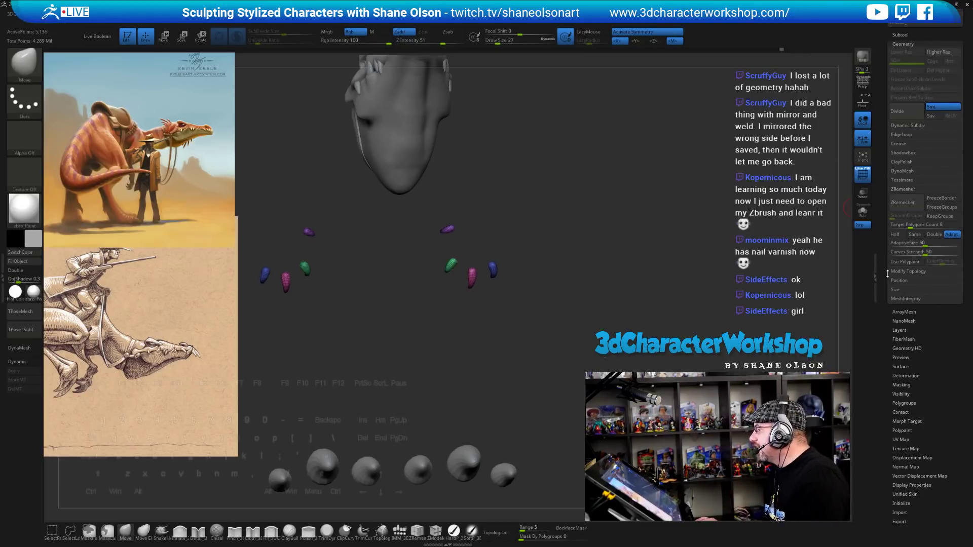
click(923, 272)
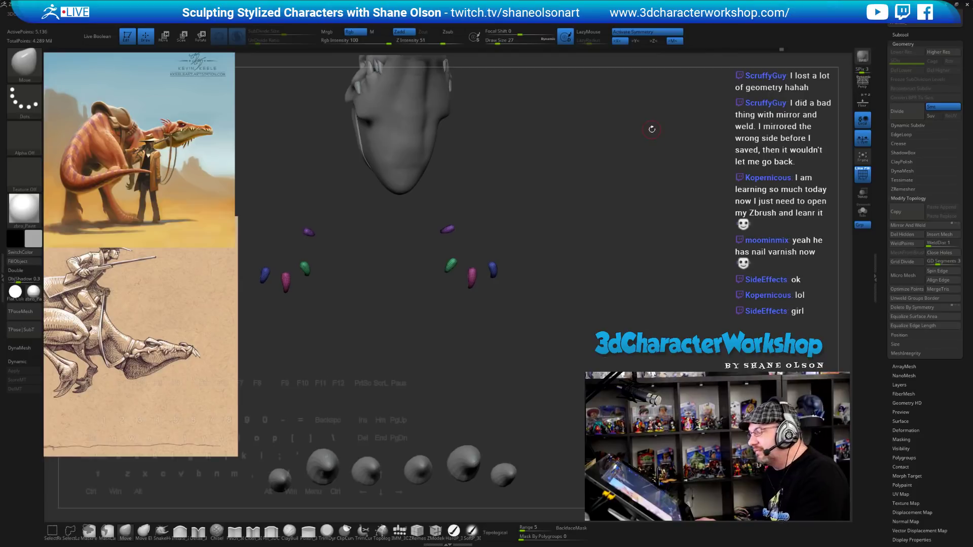
Split the hidden body from the visible hand claws with Split Hidden and view the whole dinosaur at a three-quarter angle.
drag(652, 129, 653, 130)
key(space)
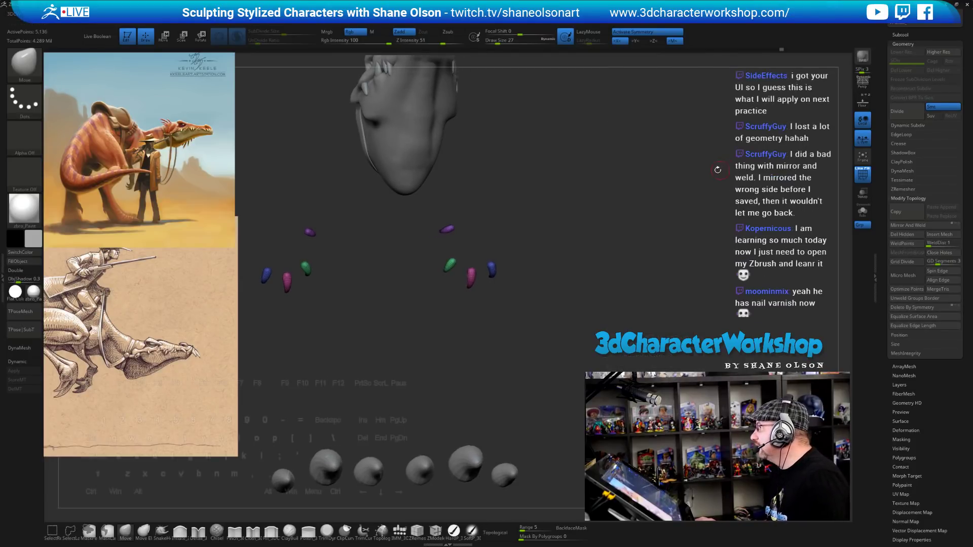
key(space)
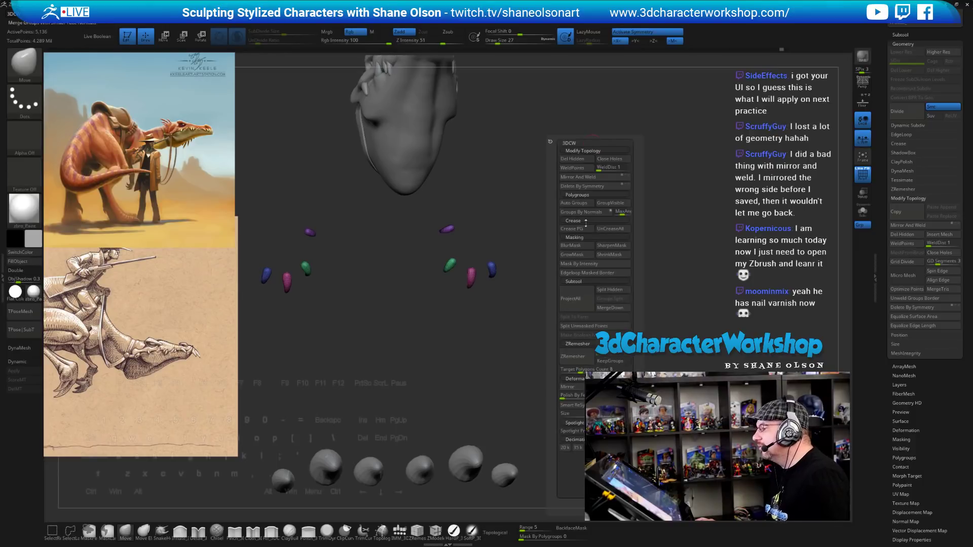
click(610, 289)
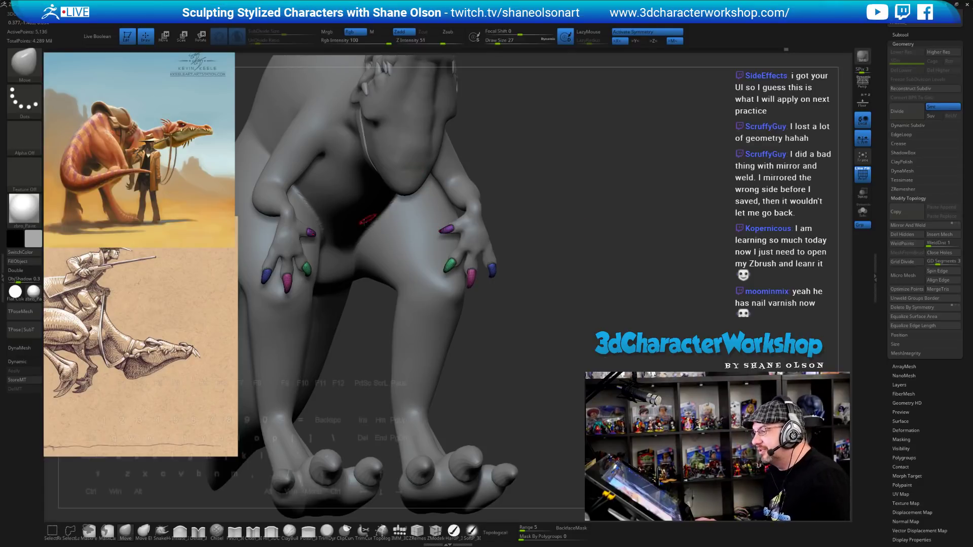
mouse_move(616, 178)
alt+mouse_down()
mouse_move(524, 171)
mouse_move(552, 189)
mouse_move(674, 193)
alt+mouse_up()
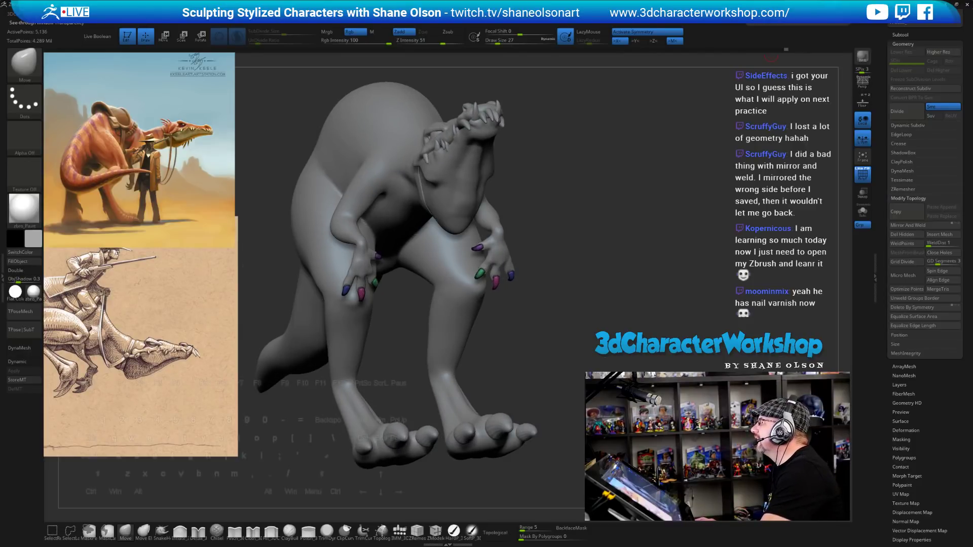
Turn off the polyframe display and switch from the Geometry settings to the subtool list.
key(ctrl+z)
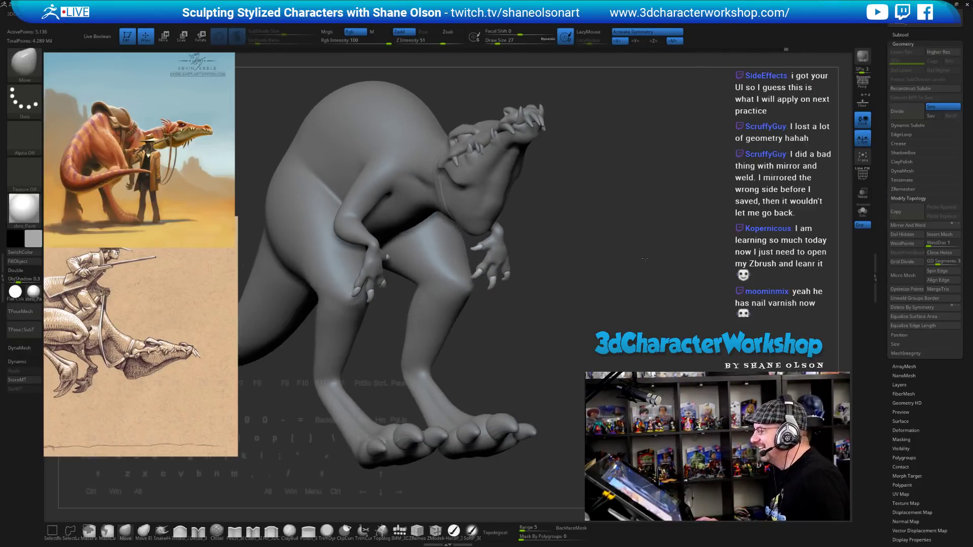
drag(645, 258, 674, 264)
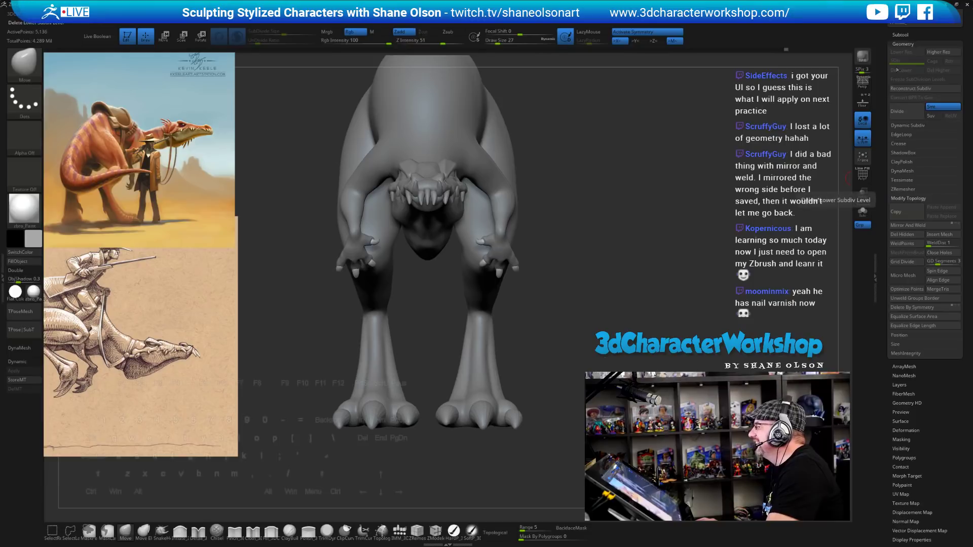
click(903, 43)
click(902, 34)
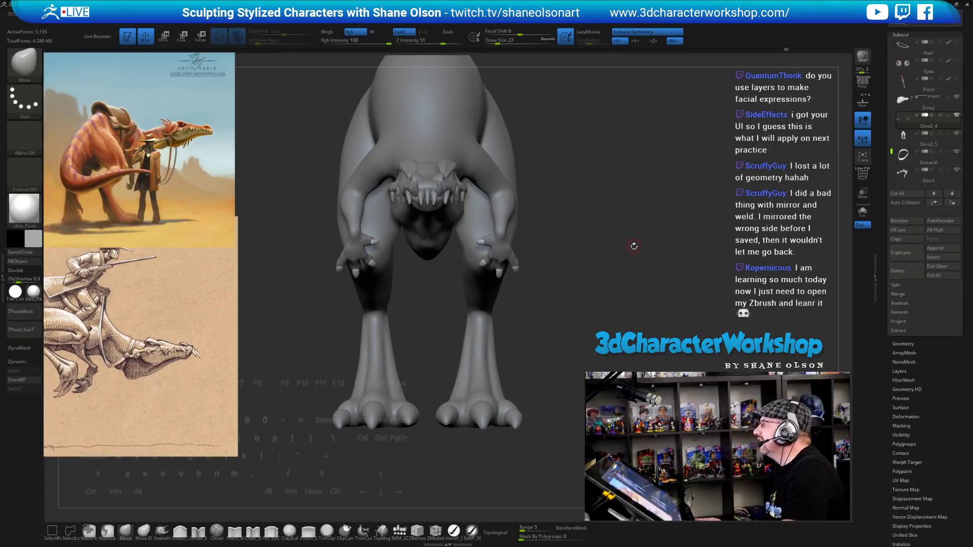
Make the dinosaur's body the active subtool and turn off symmetry.
alt+drag(617, 228, 665, 239)
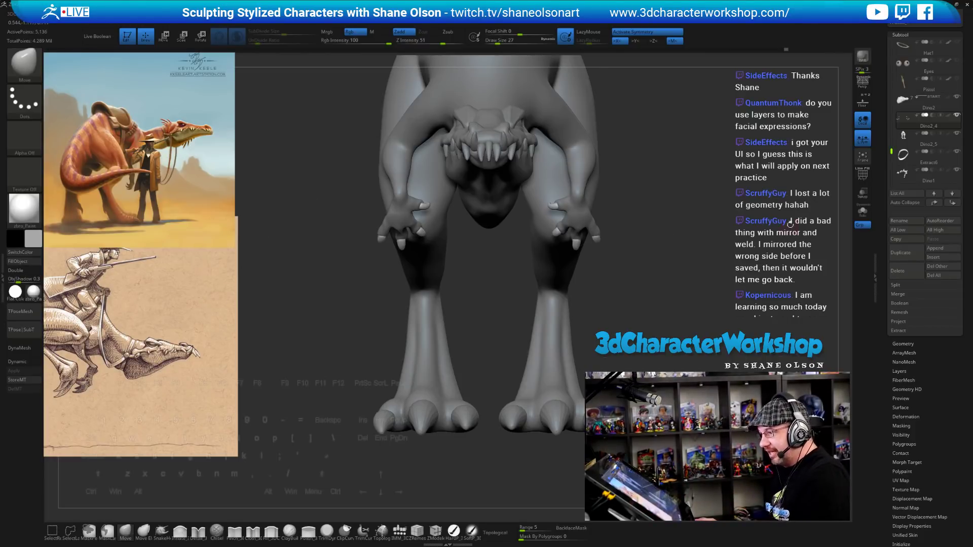
alt+click(434, 364)
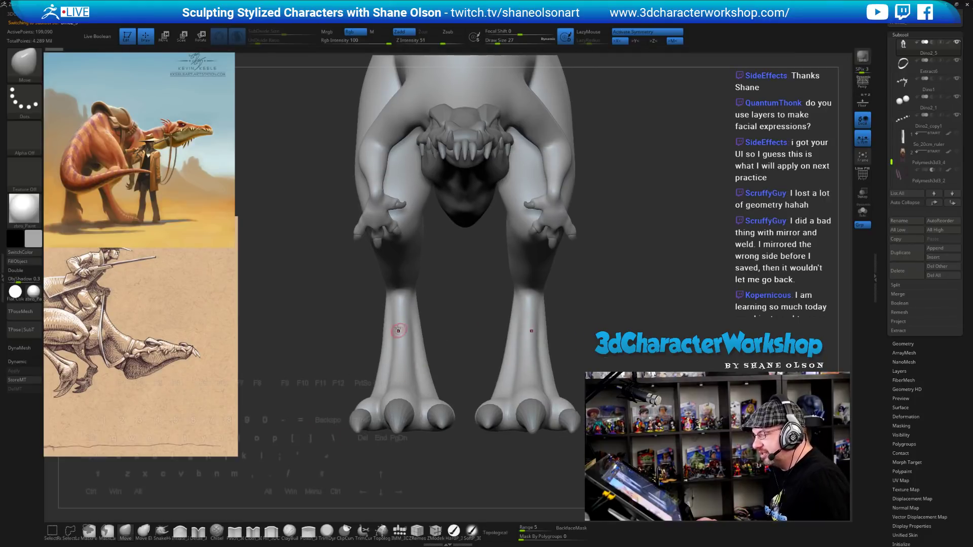
click(617, 33)
Switch to the SnakeHook brush and set its draw size to 62.
alt+drag(656, 211, 653, 234)
key(s)
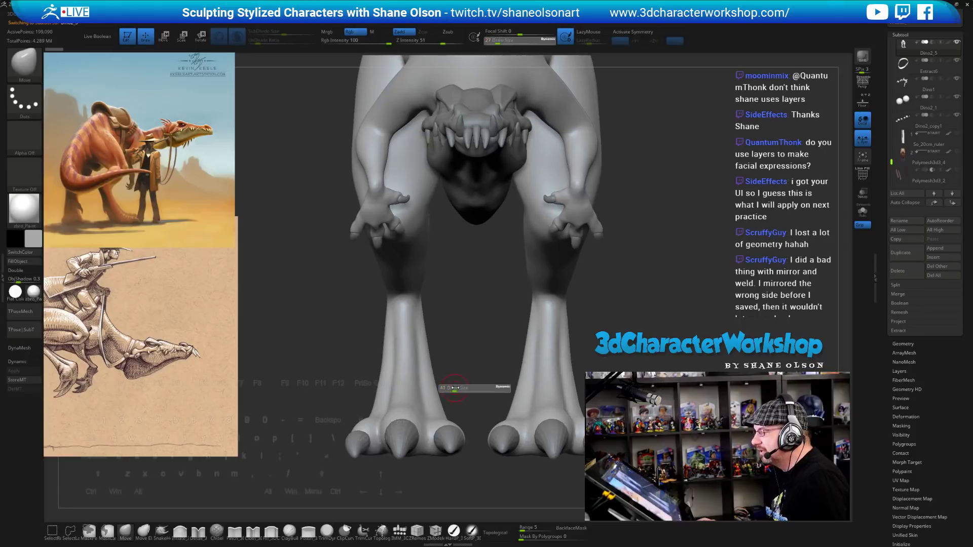
click(456, 390)
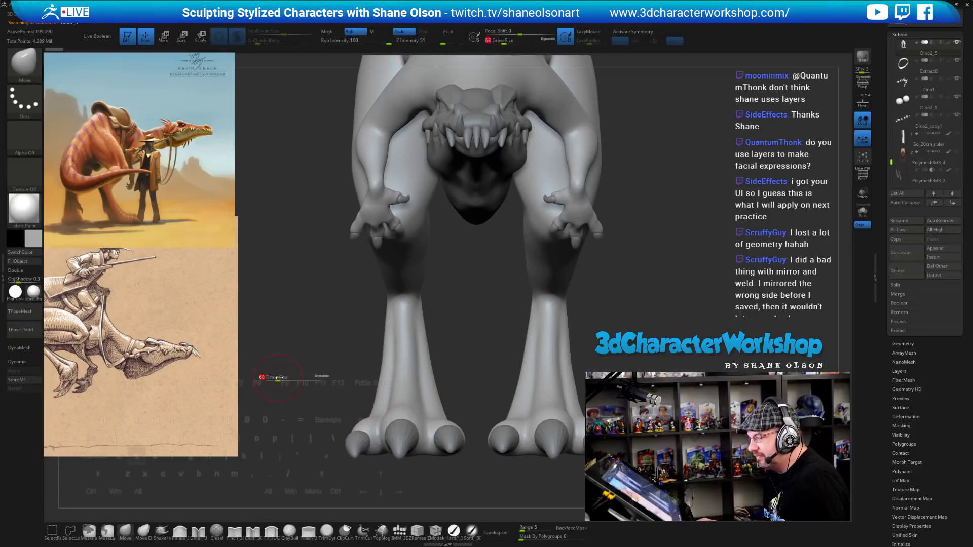
key(s)
click(366, 363)
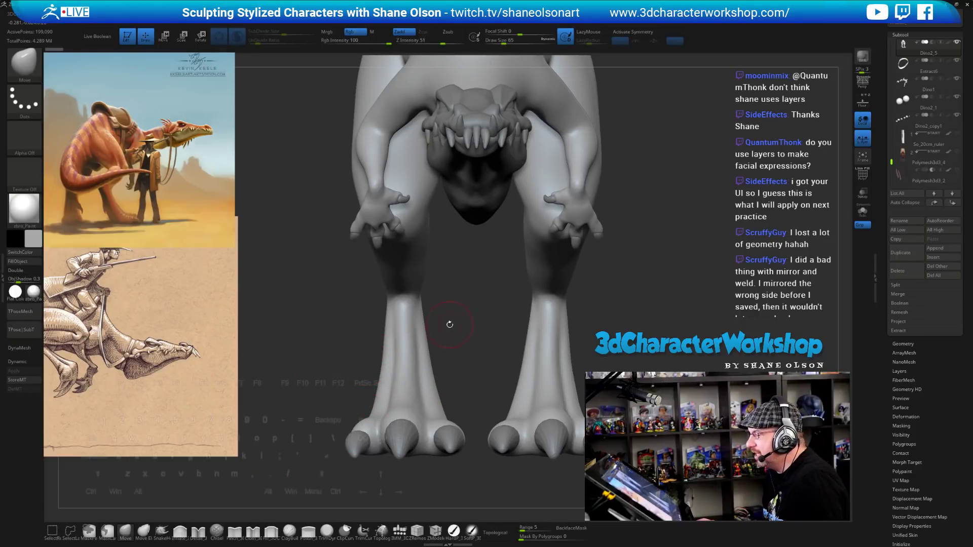
key(s)
click(426, 329)
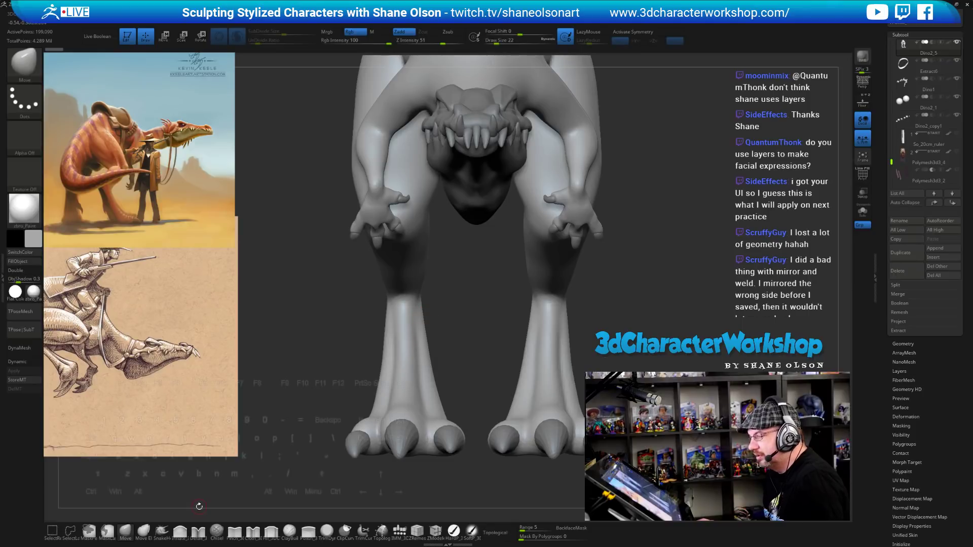
click(162, 531)
key(s)
click(431, 316)
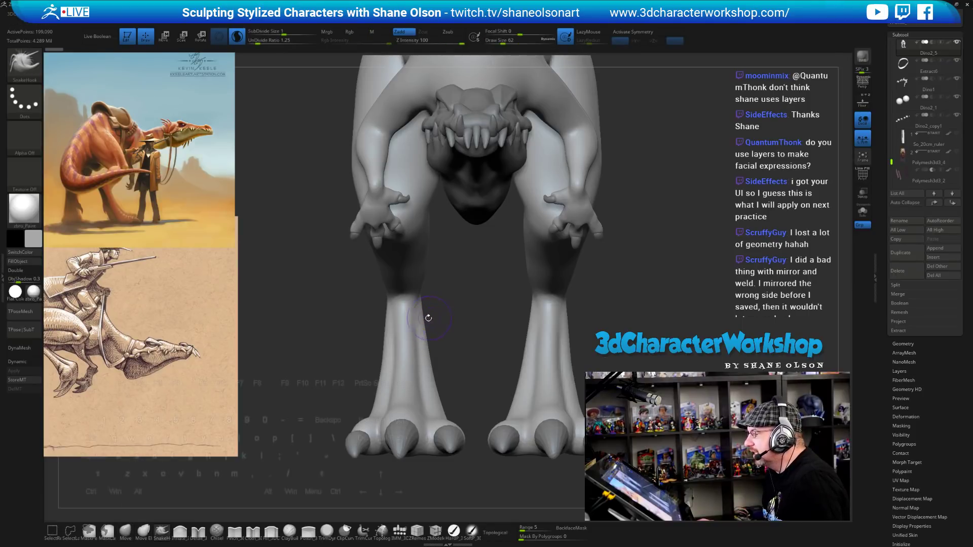
Try pulling a spike out of the back of one lower leg with draw size 41, and undo it.
mouse_move(428, 317)
mouse_down()
mouse_move(446, 348)
mouse_move(500, 335)
mouse_move(594, 343)
mouse_move(563, 324)
mouse_move(575, 378)
mouse_up()
mouse_move(644, 315)
alt+mouse_down()
mouse_move(506, 287)
mouse_move(513, 296)
alt+mouse_up()
key(s)
mouse_move(284, 345)
mouse_down()
mouse_move(266, 339)
mouse_move(299, 284)
mouse_up()
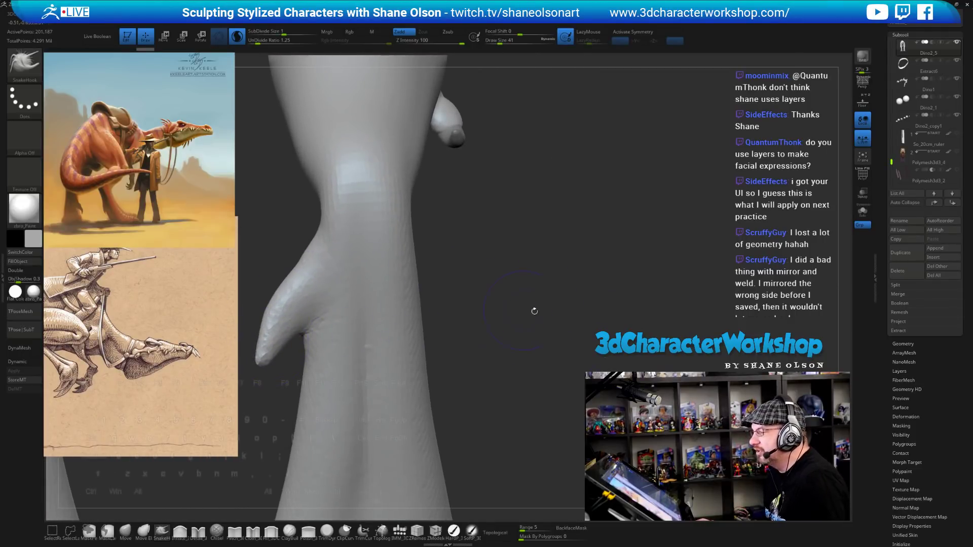
alt+drag(543, 321, 631, 305)
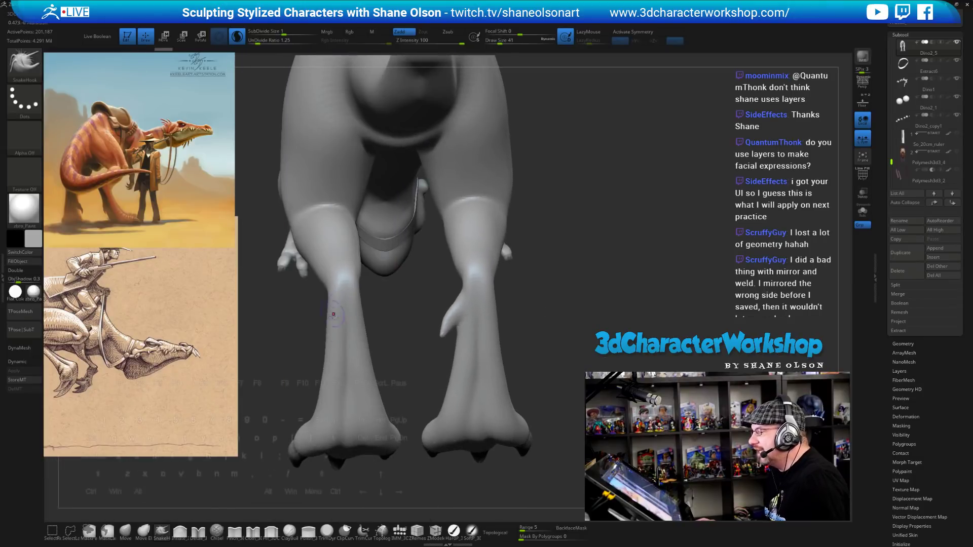
drag(359, 330, 502, 315)
key(ctrl+z)
key(ctrl+z)
key(ctrl+z)
key(ctrl+z)
key(ctrl+z)
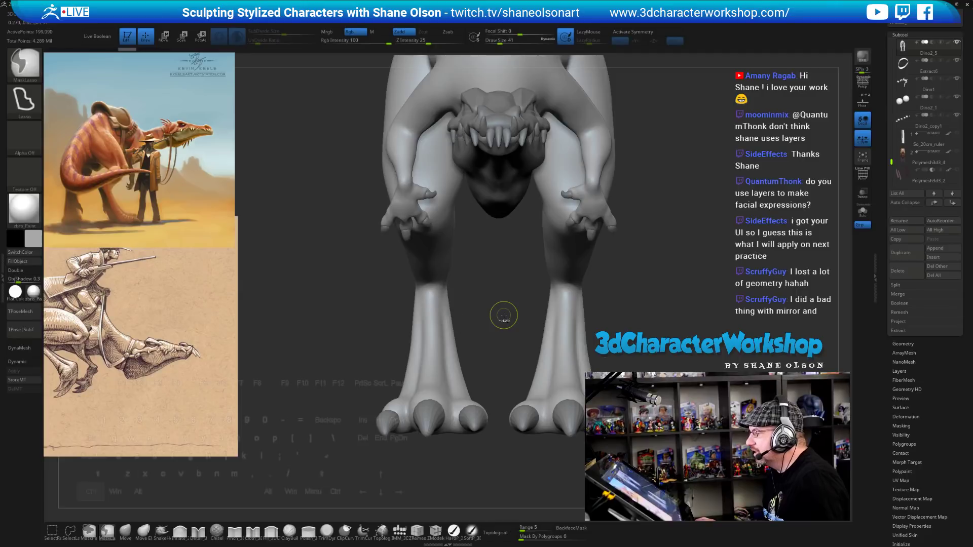
Pull a small pointed spike out of the inner side of one lower leg, redoing the stroke at draw size 49.
drag(546, 315, 533, 318)
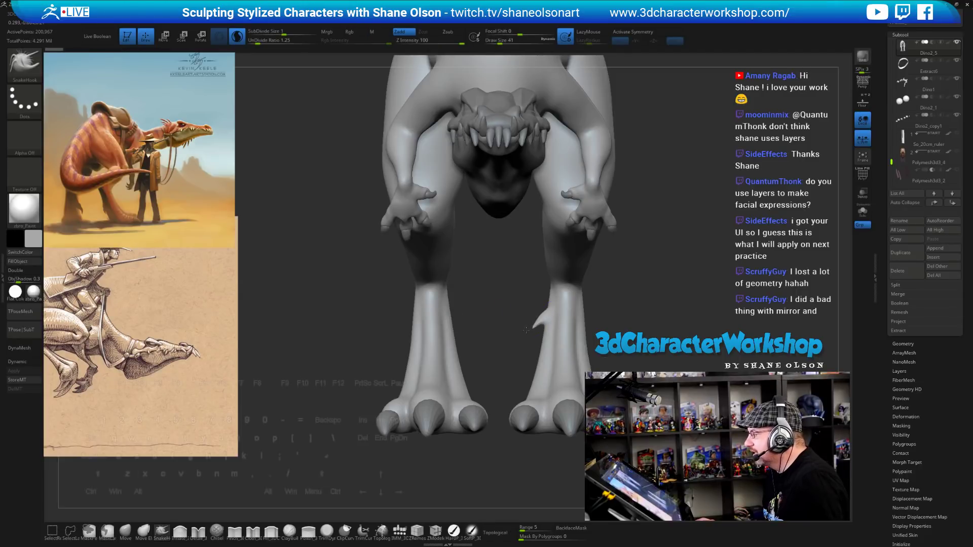
key(ctrl+z)
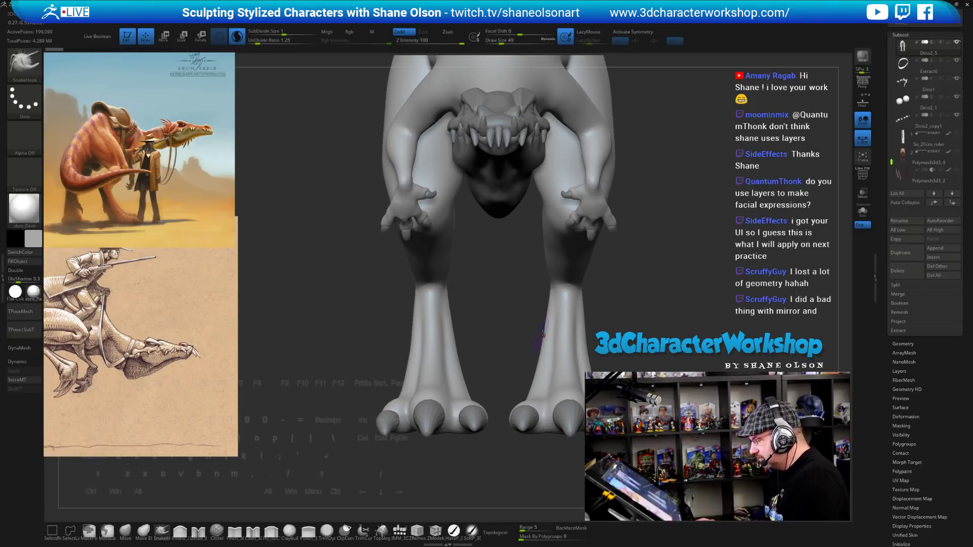
drag(549, 310, 533, 330)
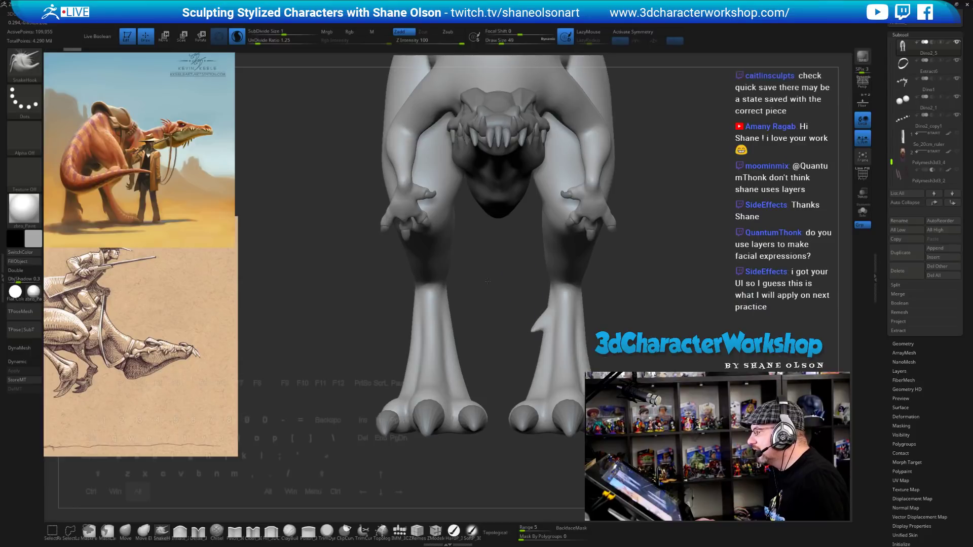
alt+drag(488, 281, 540, 319)
alt+drag(556, 425, 572, 321)
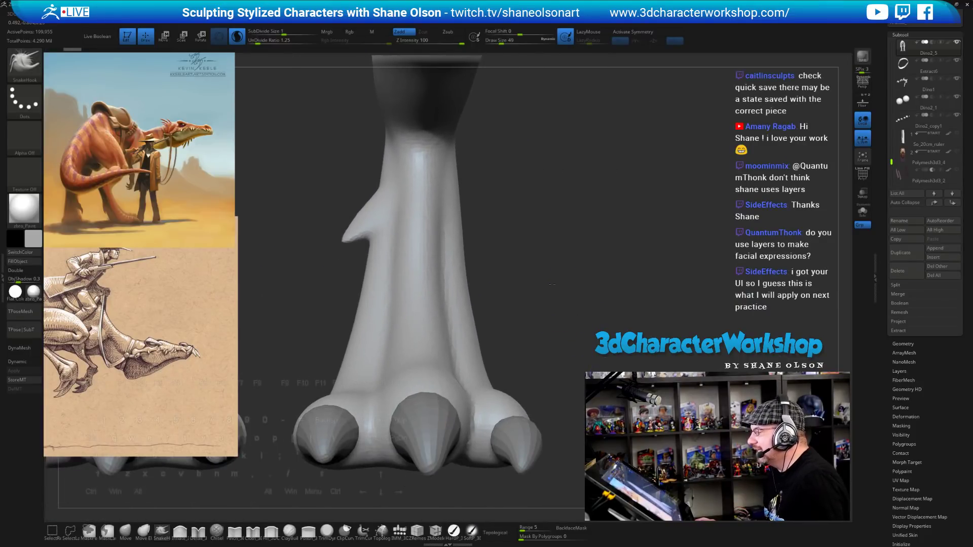
alt+drag(553, 285, 557, 308)
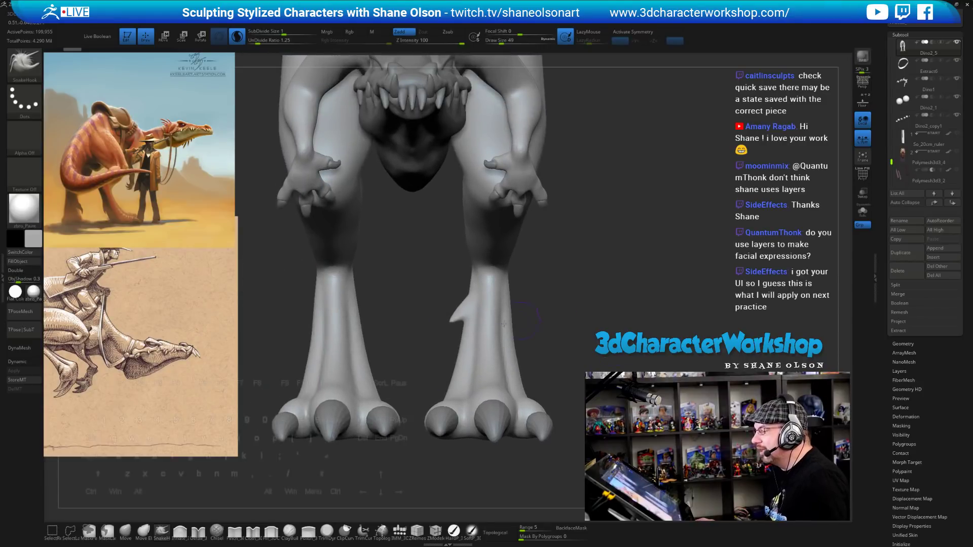
Try Mirror And Weld on the body with the spike on its original leg, and undo it.
key(space)
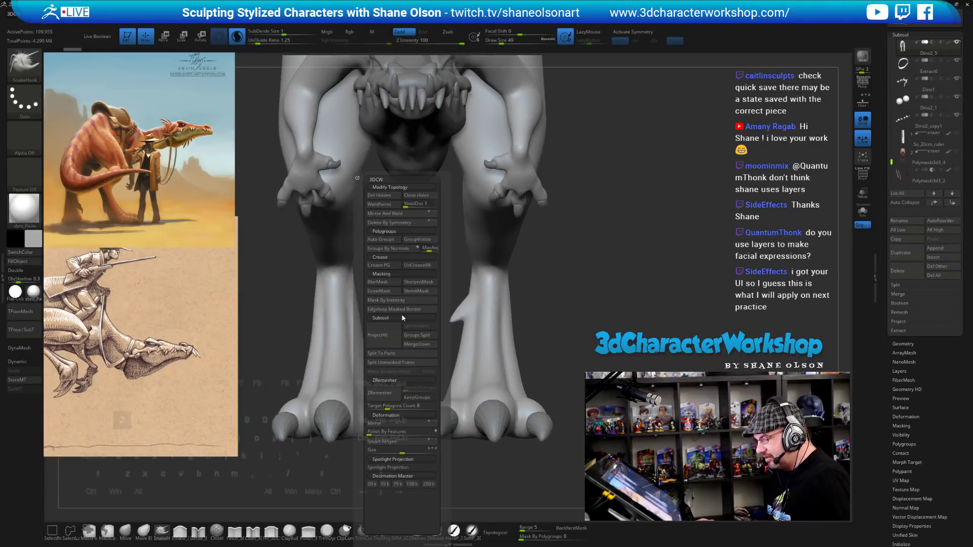
click(382, 214)
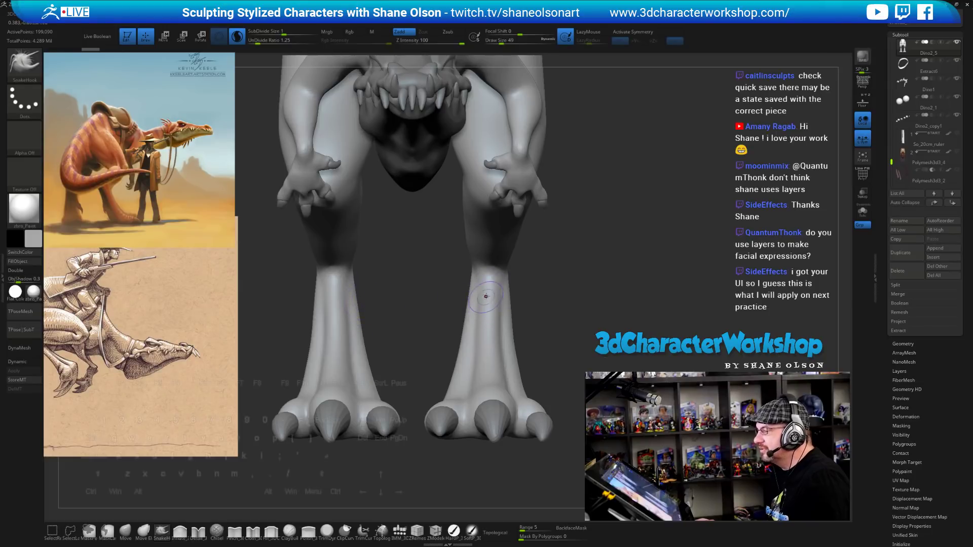
key(ctrl+z)
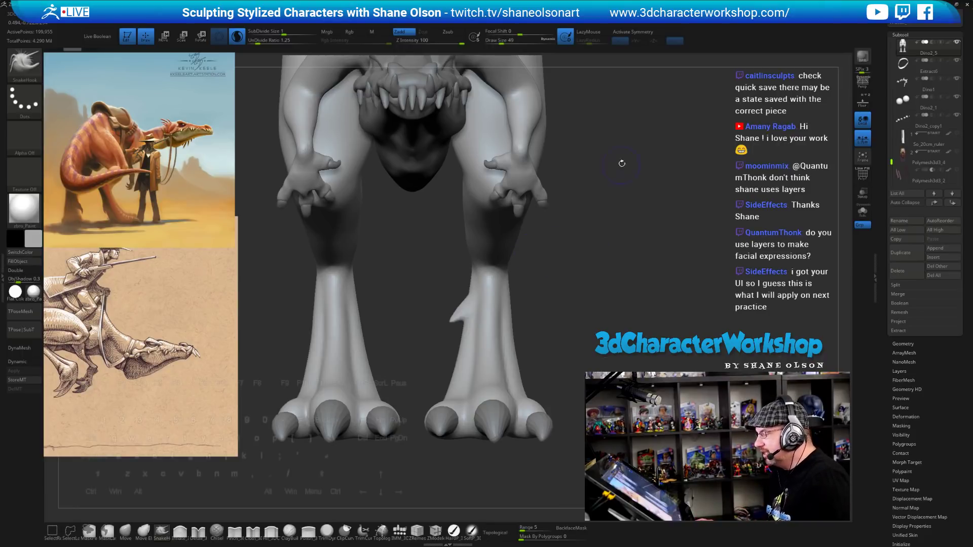
Flip the body with Mirror so the spike swaps legs, and apply Mirror And Weld to copy it across.
key(space)
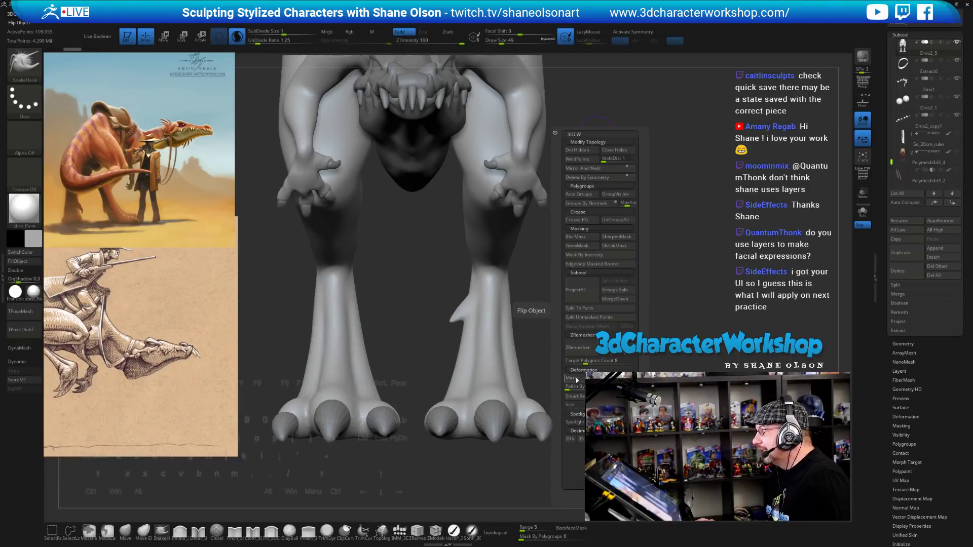
click(576, 378)
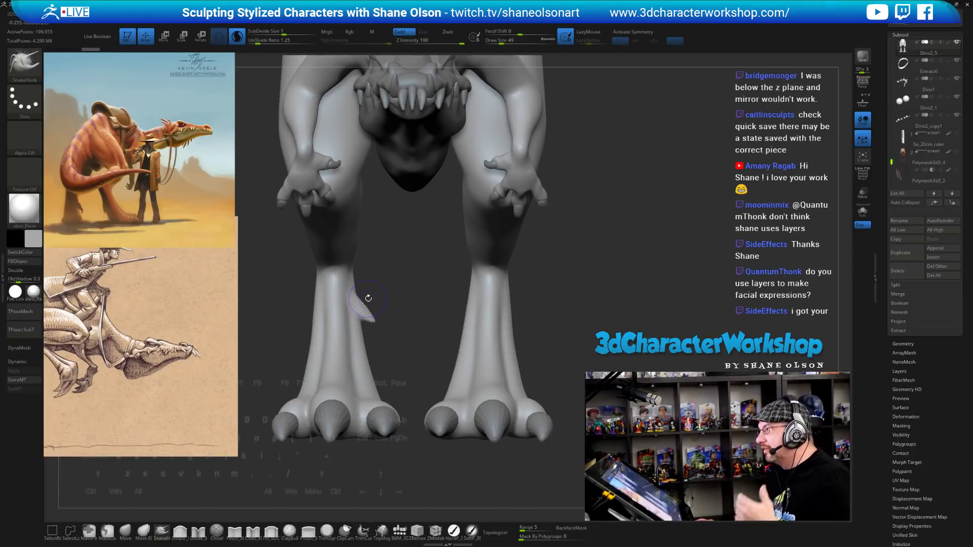
key(space)
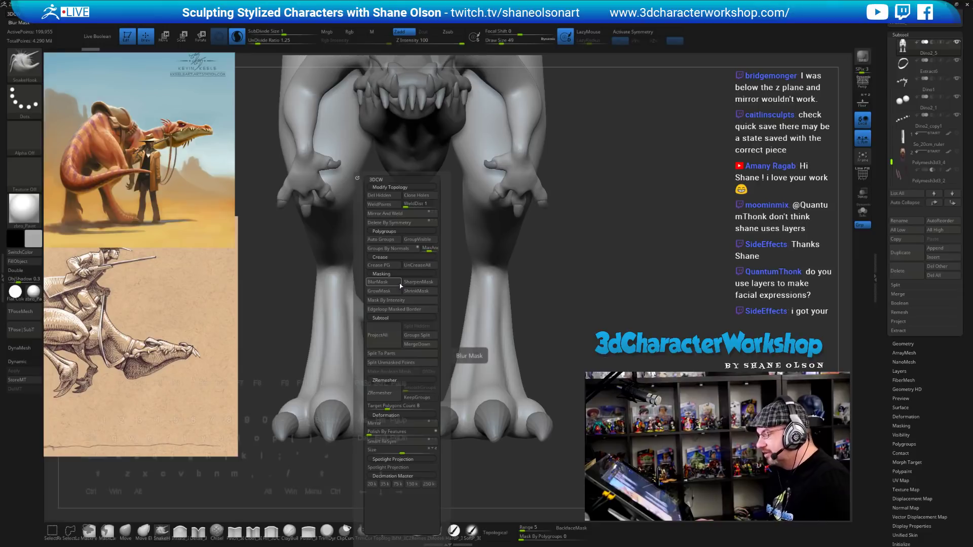
click(388, 213)
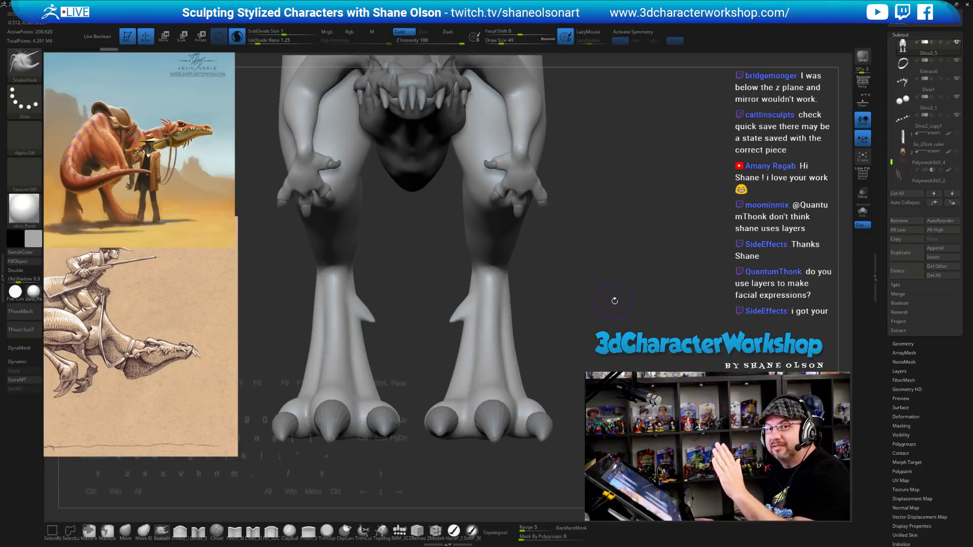
Check the mirrored spikes from an angle, and undo back to the plain legs.
mouse_move(591, 319)
mouse_down()
mouse_move(623, 318)
mouse_move(583, 323)
mouse_up()
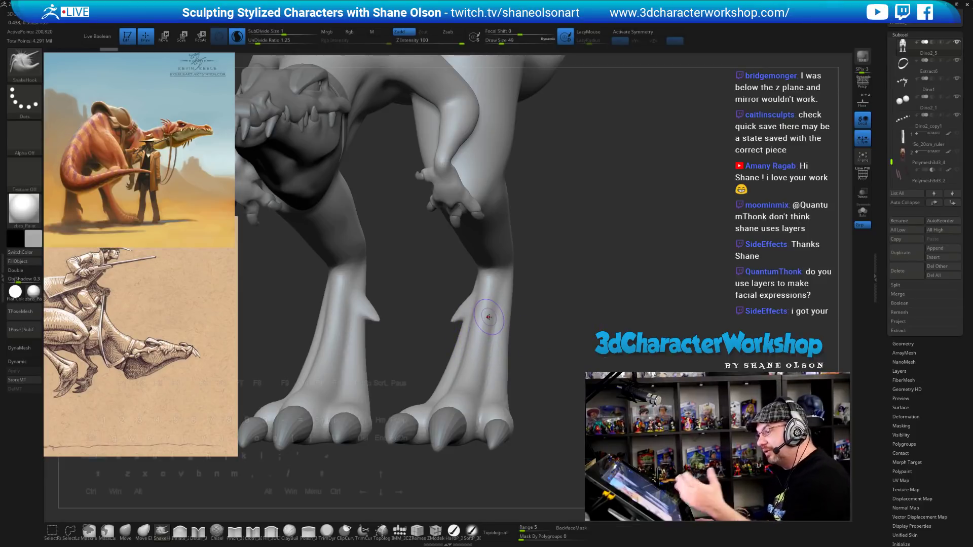
shift+drag(621, 272, 589, 309)
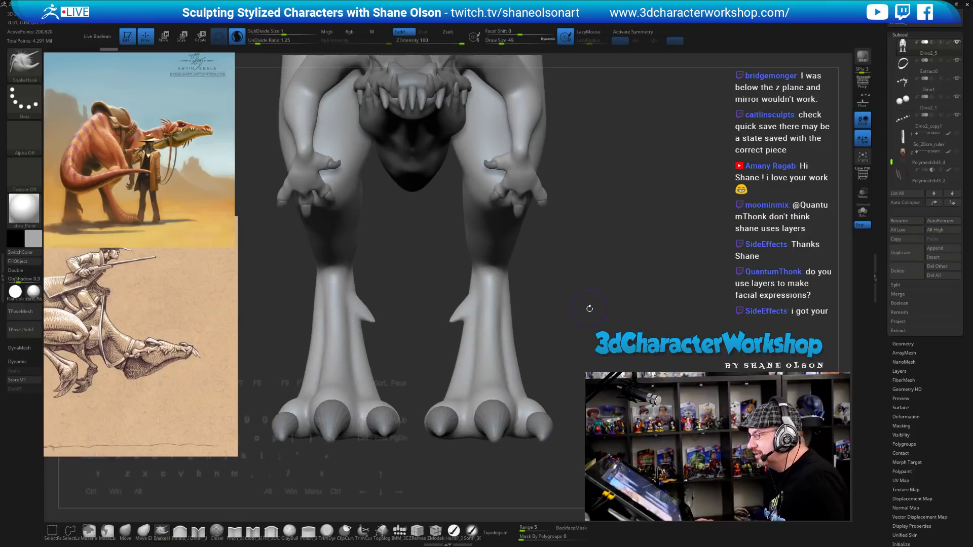
key(ctrl)
ctrl+click(591, 307)
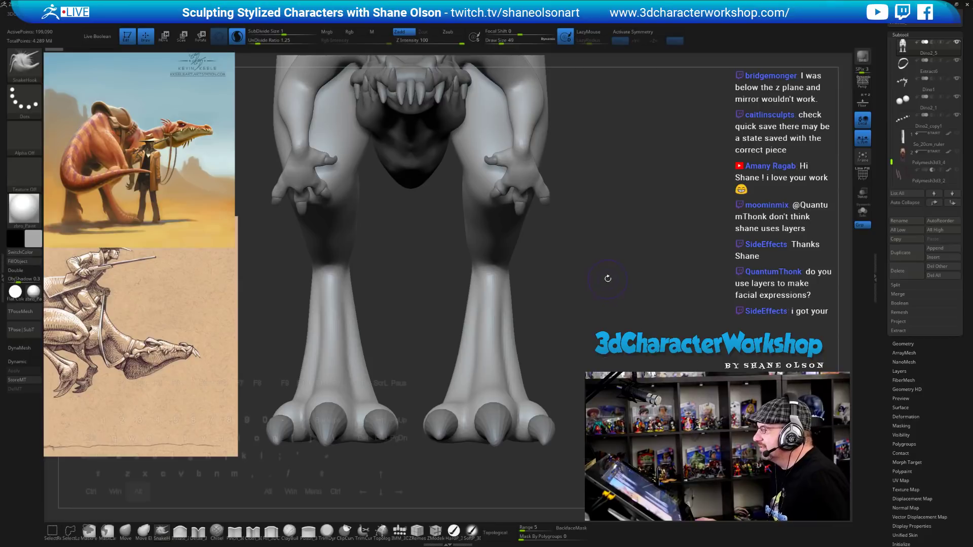
Browse the Tool, QuickSave and Project files in LightBox, and close it.
alt+drag(606, 280, 559, 303)
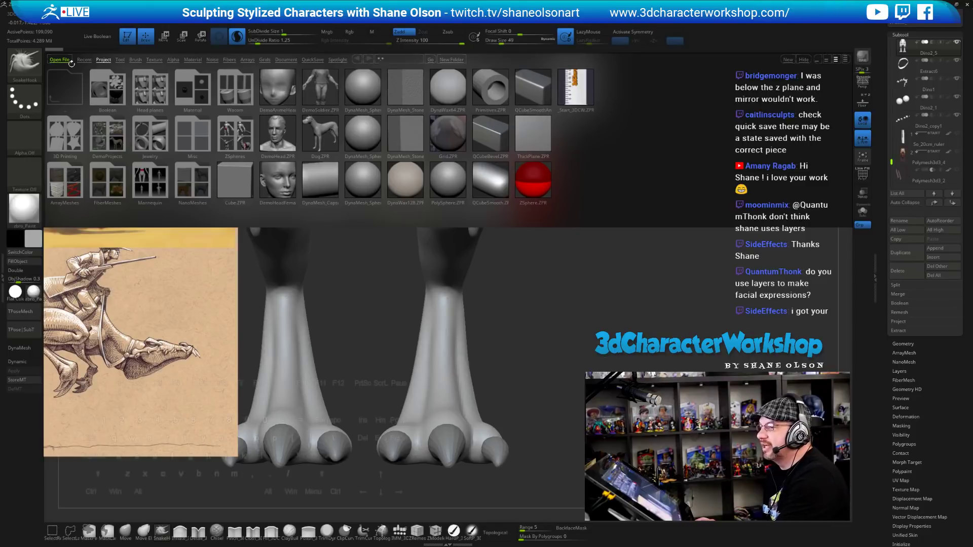
click(120, 60)
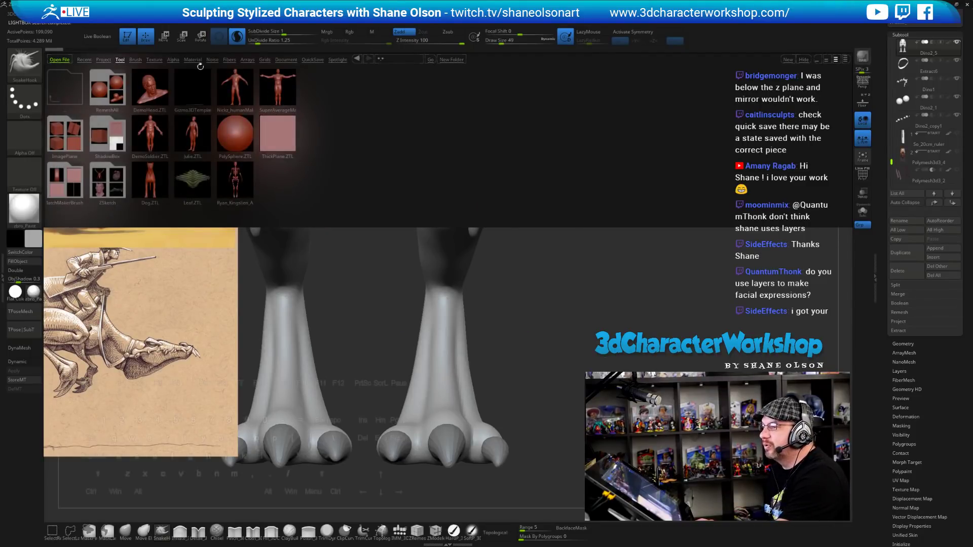
click(310, 60)
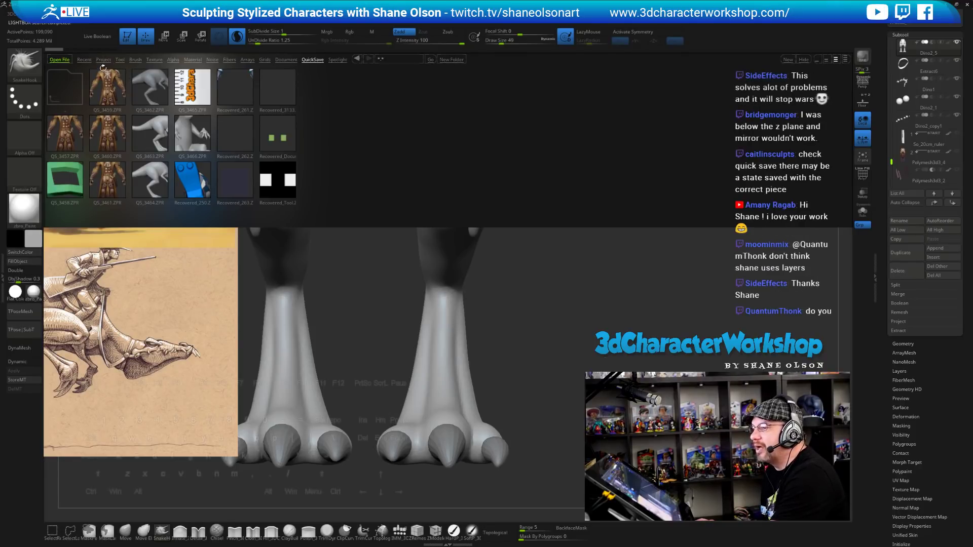
click(103, 60)
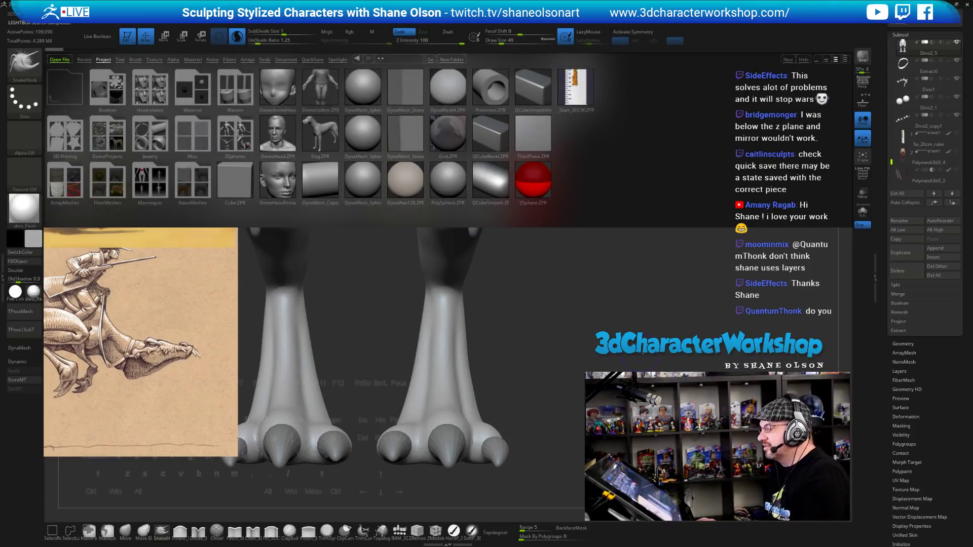
key(comma)
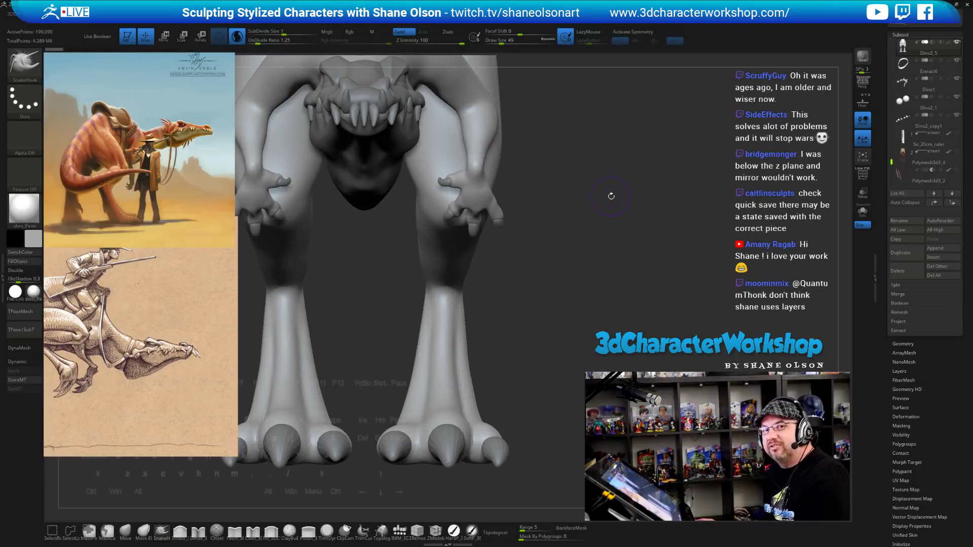
Set the SnakeHook brush's draw size to 68 and turn the dinosaur to a three-quarter view.
key(s)
click(576, 280)
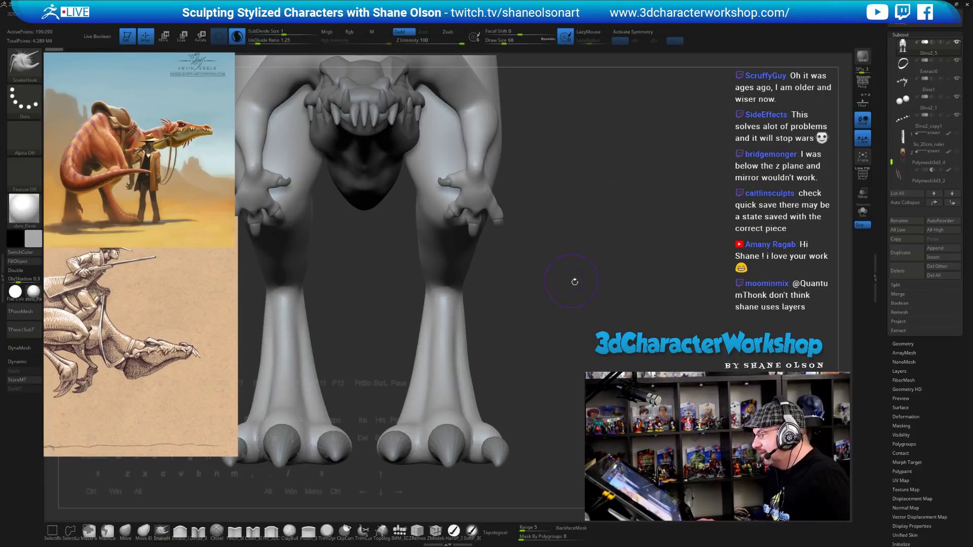
mouse_move(576, 281)
mouse_down()
mouse_move(603, 293)
mouse_move(608, 277)
mouse_up()
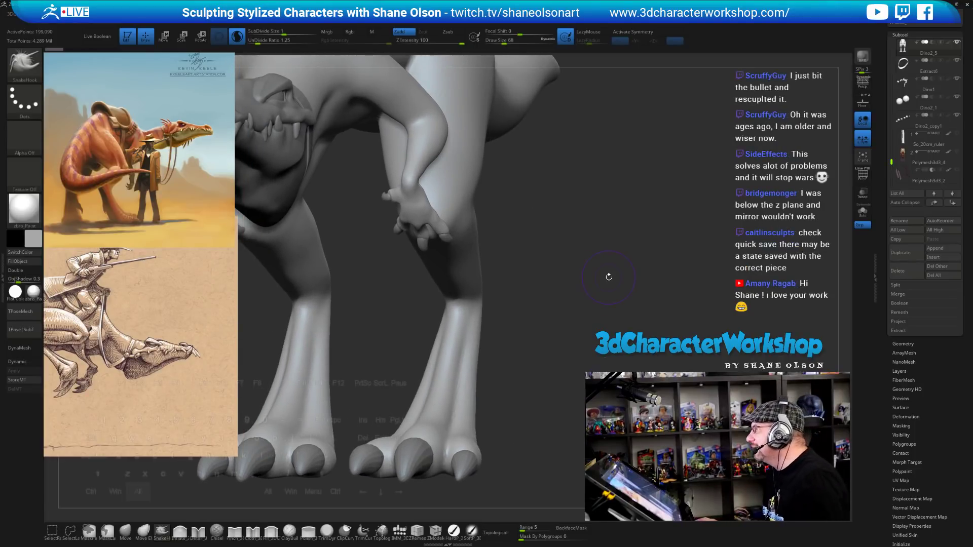
Set the SnakeHook brush's draw size to 49 and turn the dinosaur to a front view.
drag(609, 276, 619, 269)
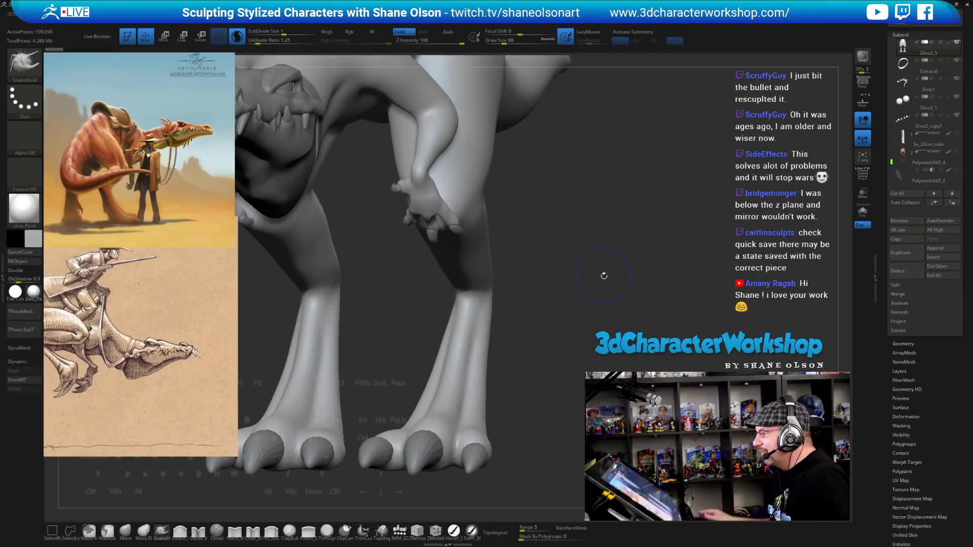
key(s)
drag(603, 277, 601, 274)
mouse_move(575, 305)
mouse_down()
mouse_move(576, 313)
mouse_move(579, 284)
mouse_up()
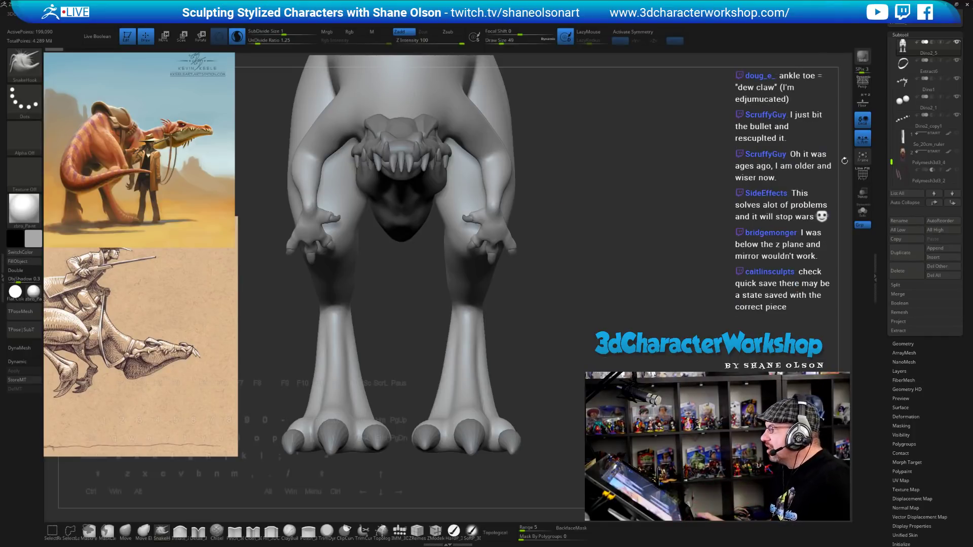
Show the floor grid to check the dinosaur's placement from the front and at an angle, and hide it again.
click(866, 105)
mouse_move(647, 306)
alt+mouse_down()
mouse_move(575, 302)
mouse_move(642, 292)
alt+mouse_up()
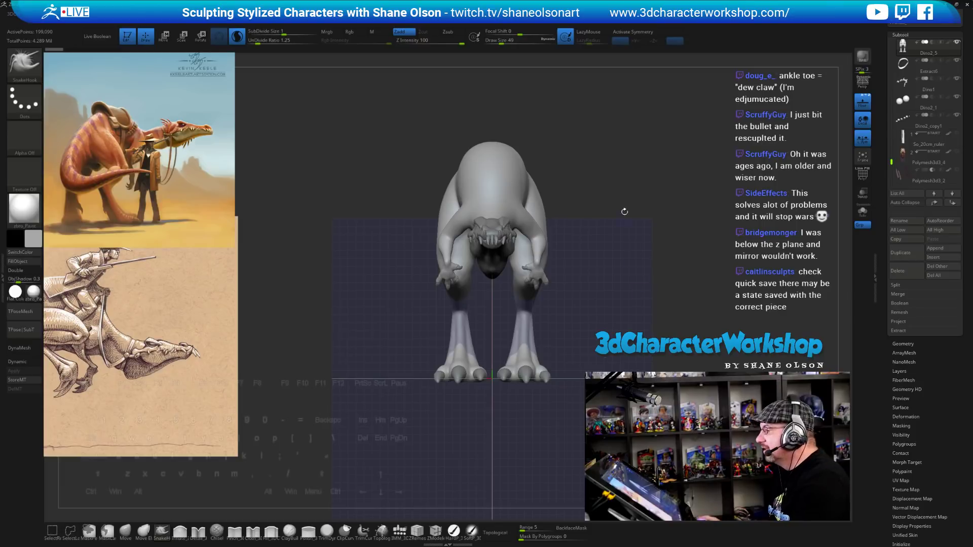
key(2)
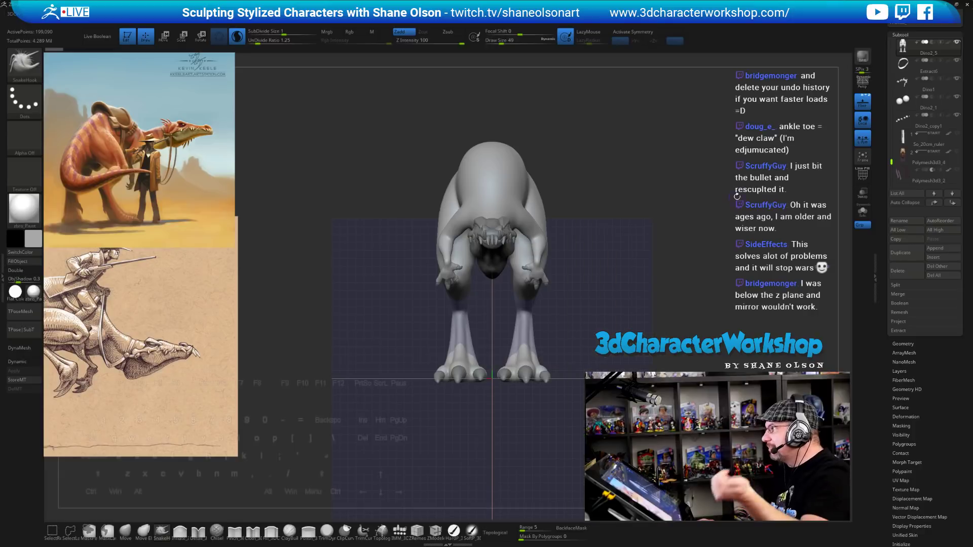
drag(706, 206, 675, 202)
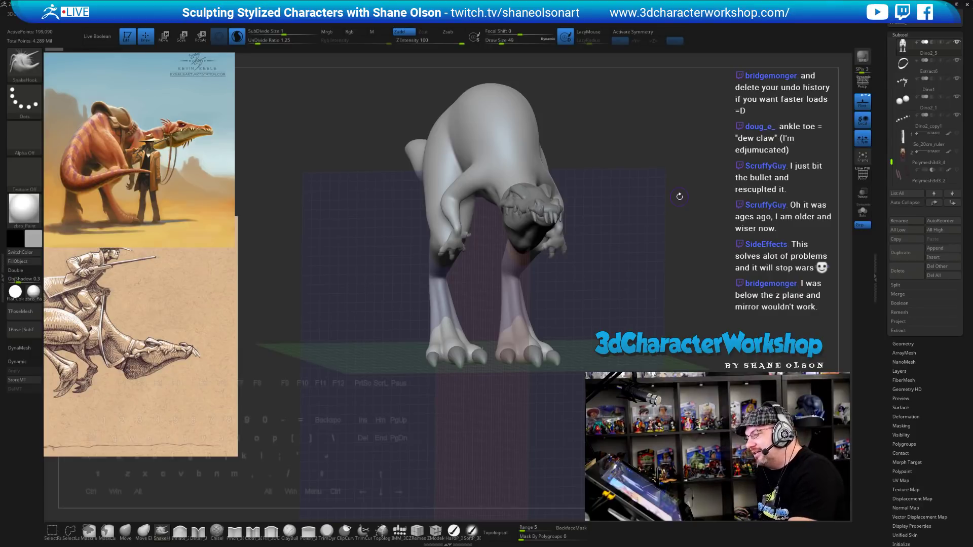
key(shift+p)
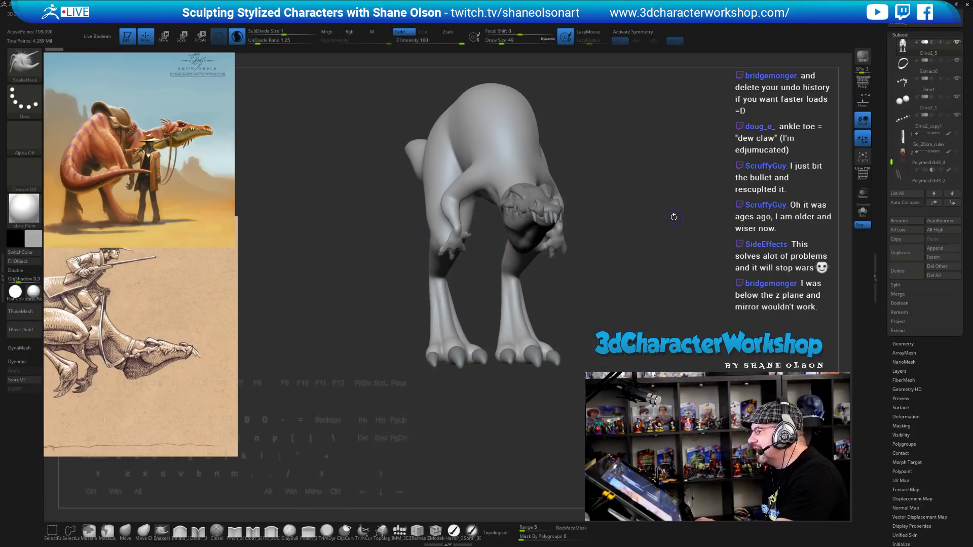
drag(644, 220, 646, 303)
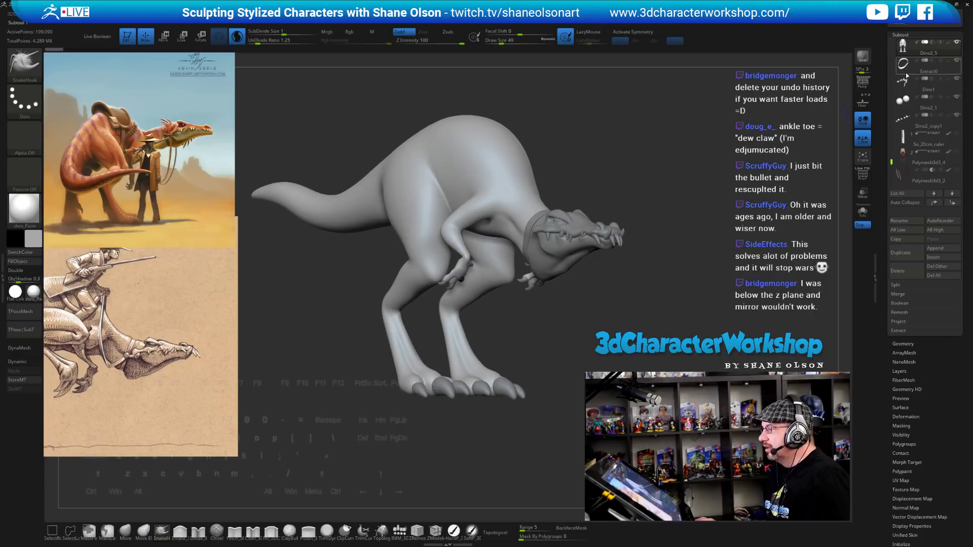
Save the dinosaur tool as Cowboy_Blockout_15 in the Twitch folder, replacing the existing file.
drag(881, 61, 876, 128)
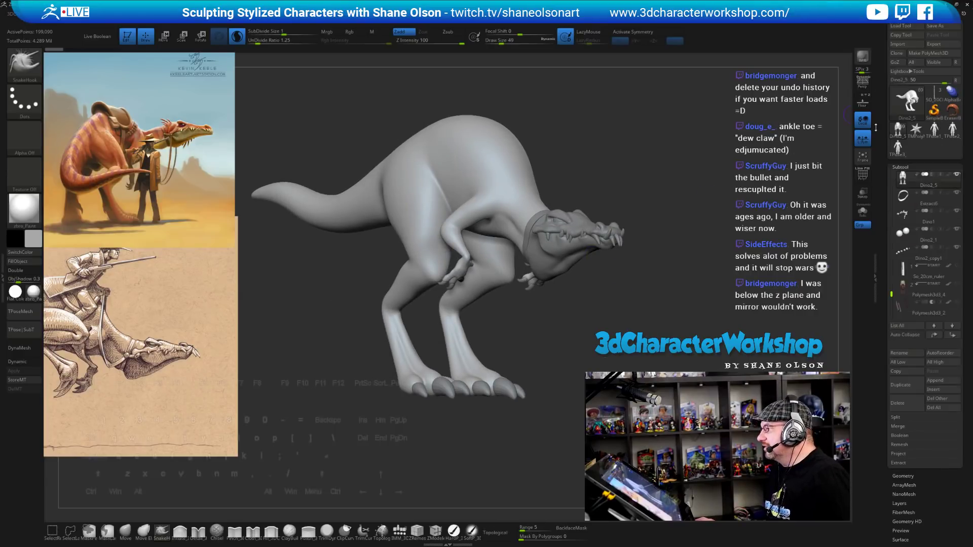
click(935, 25)
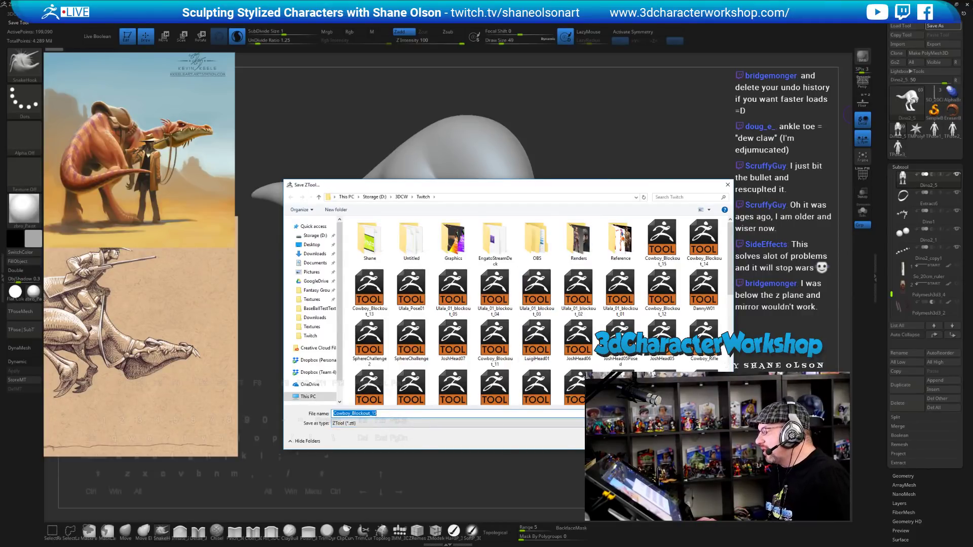
key(Return)
click(509, 279)
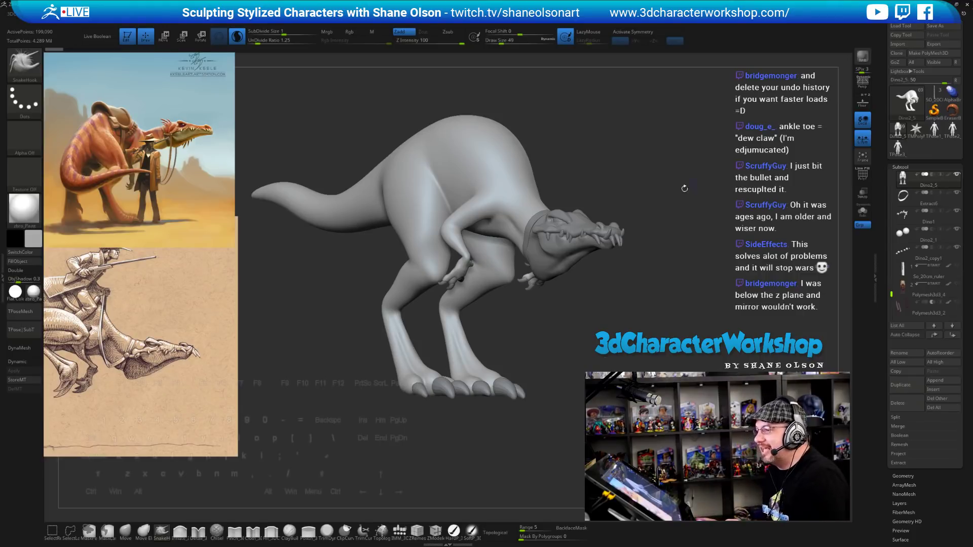
Look through the QuickSave and Project files in LightBox, and close it.
key(comma)
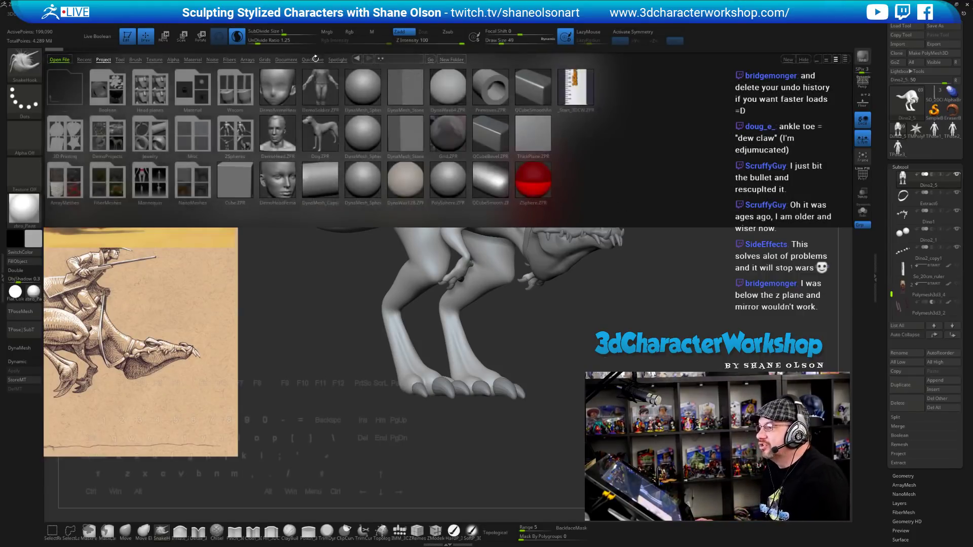
click(313, 59)
key(comma)
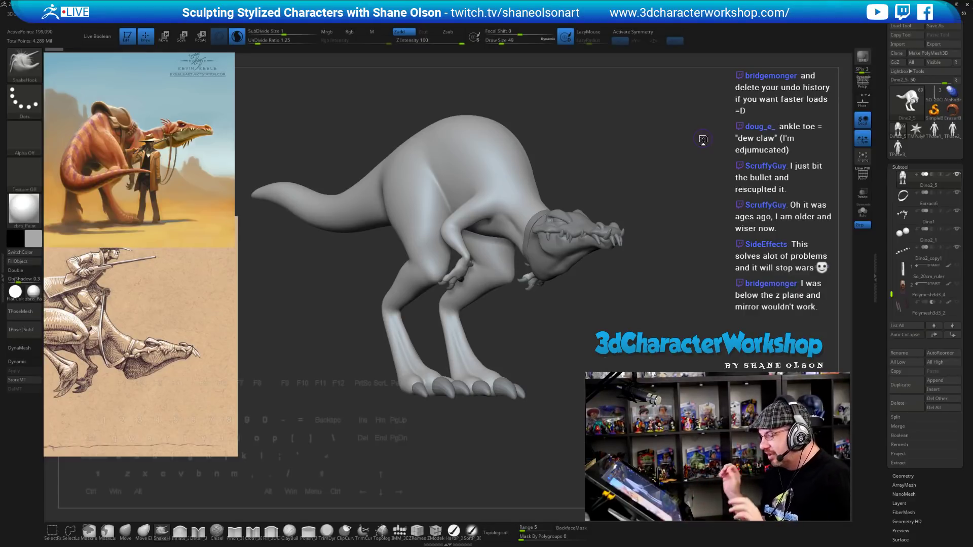
key(comma)
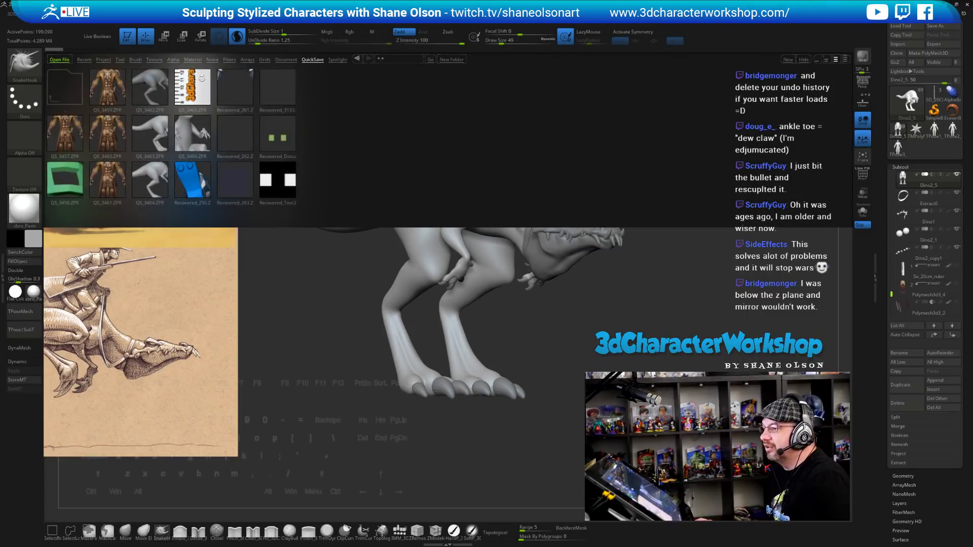
click(103, 60)
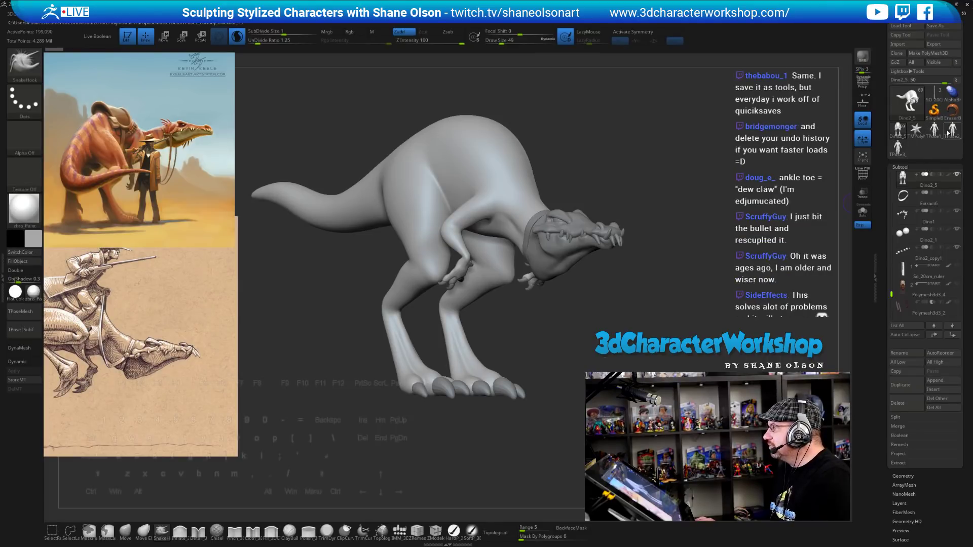
Open the _Start_3DCW project from LightBox without saving changes to the current project.
mouse_move(932, 131)
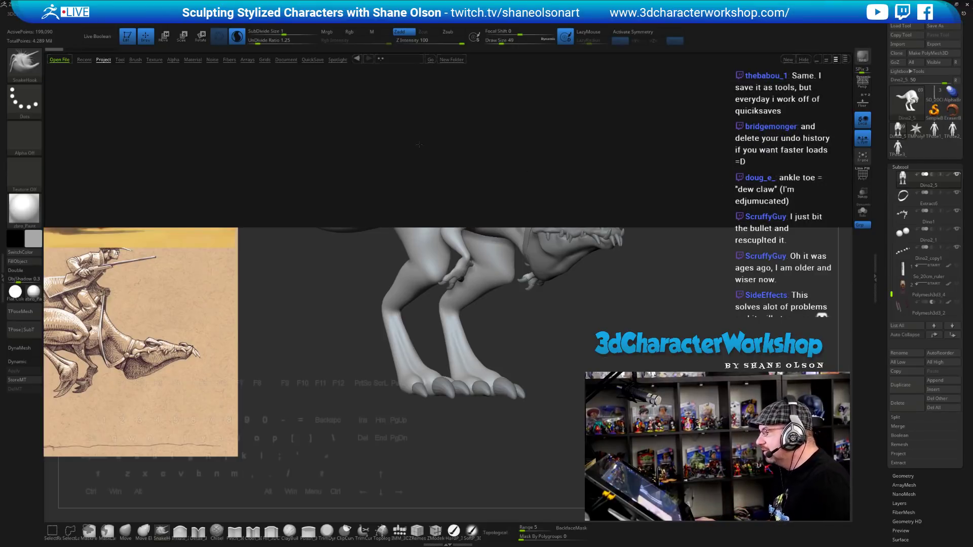
double_click(571, 92)
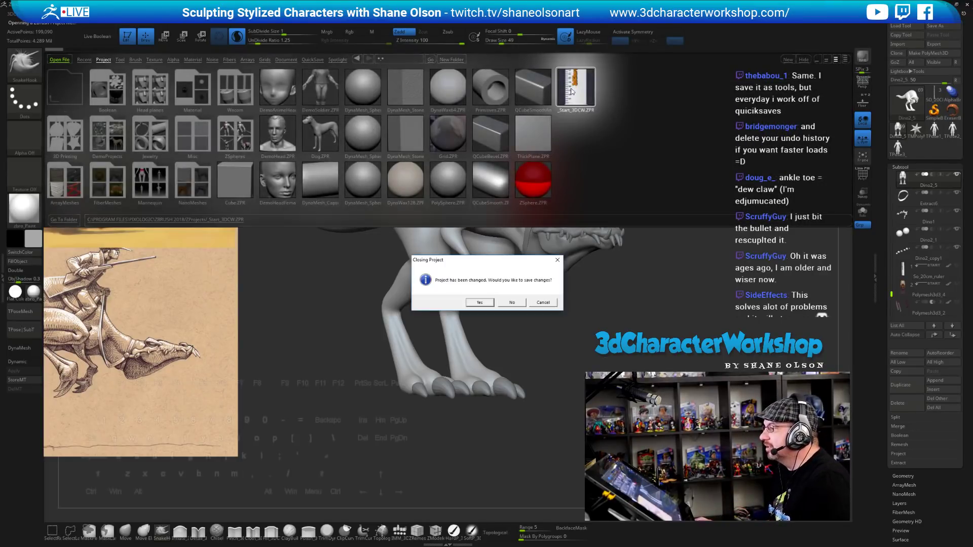
click(512, 303)
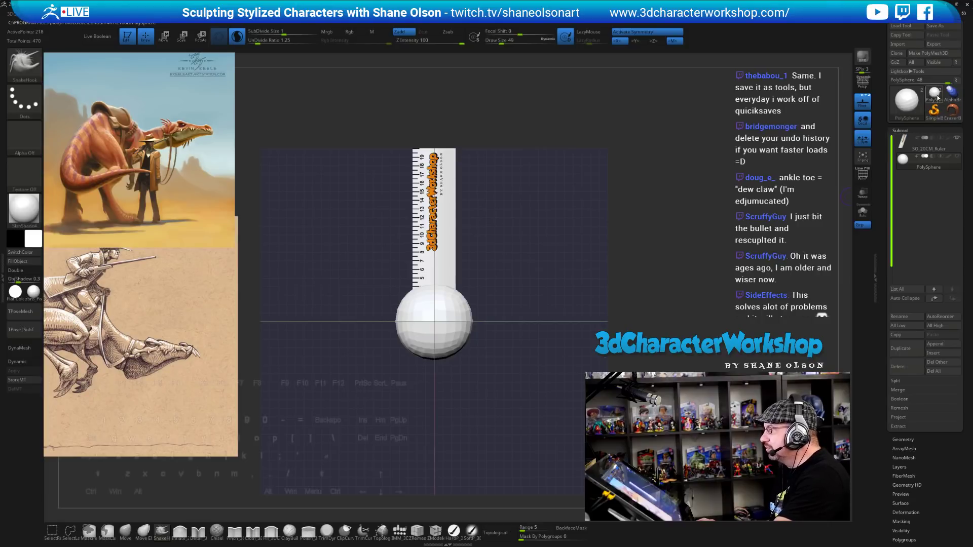
Load the Cowboy_Blockout_15 tool from the Twitch folder, hide the floor grid and turn the dinosaur to a side view.
click(901, 25)
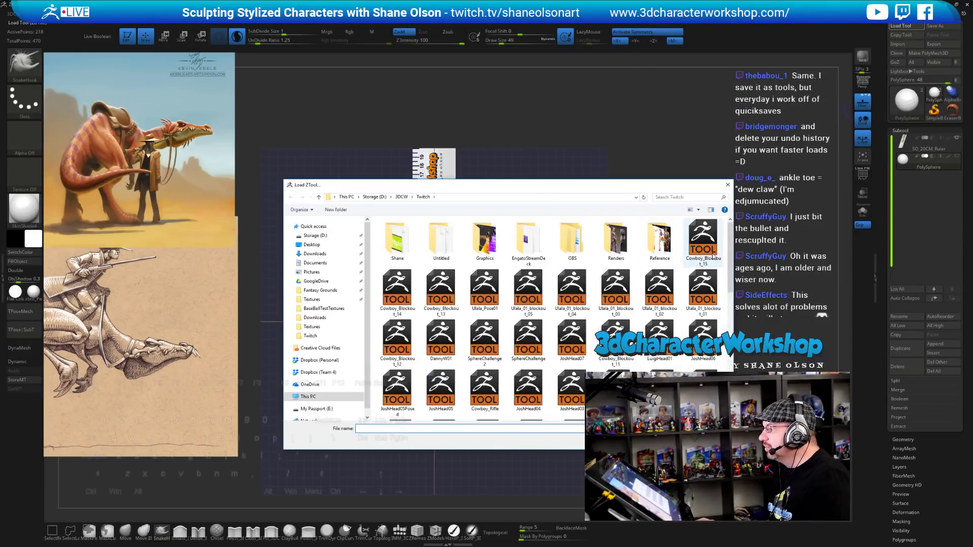
click(711, 266)
key(Return)
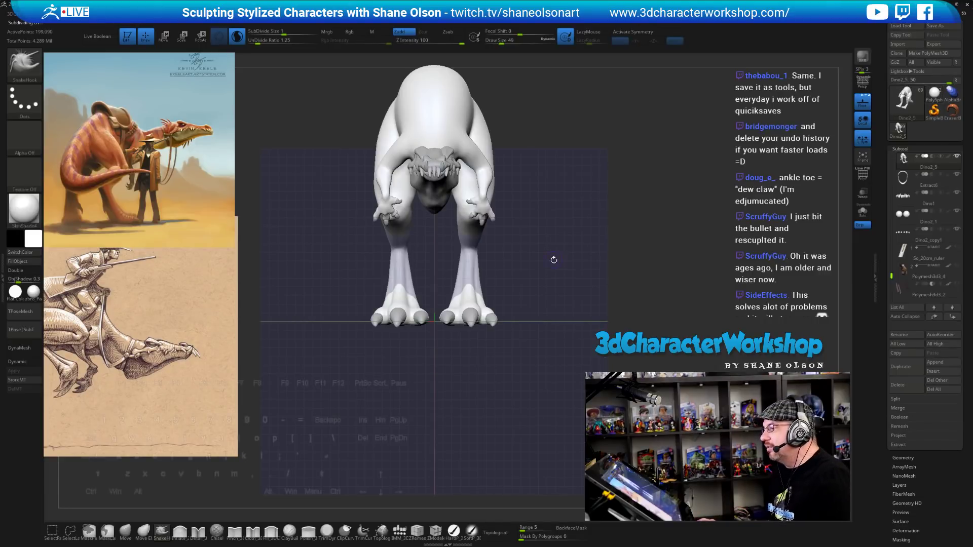
drag(554, 260, 611, 317)
click(862, 103)
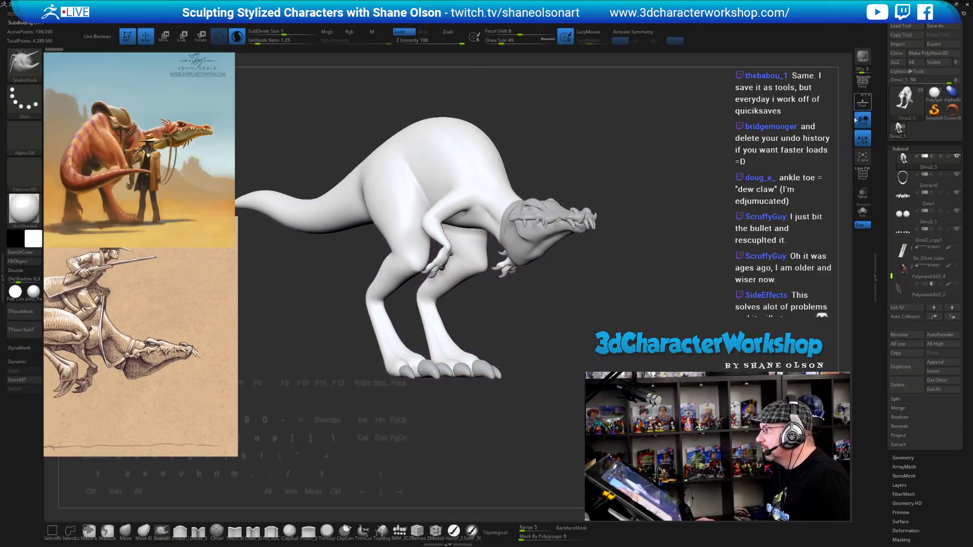
drag(663, 255, 609, 322)
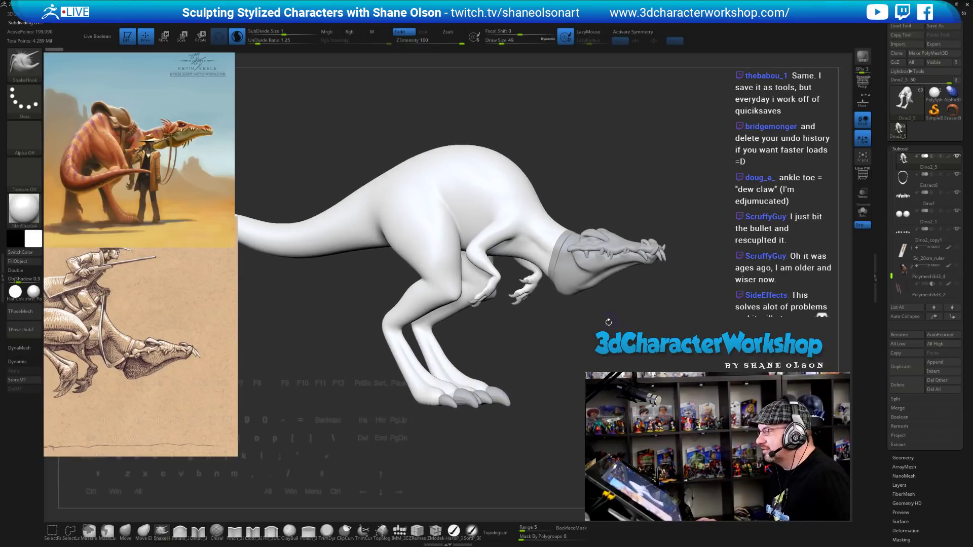
Change the model's display color from white to gray and frame the whole dinosaur in the view.
click(33, 239)
click(22, 223)
drag(445, 429, 710, 363)
key(f)
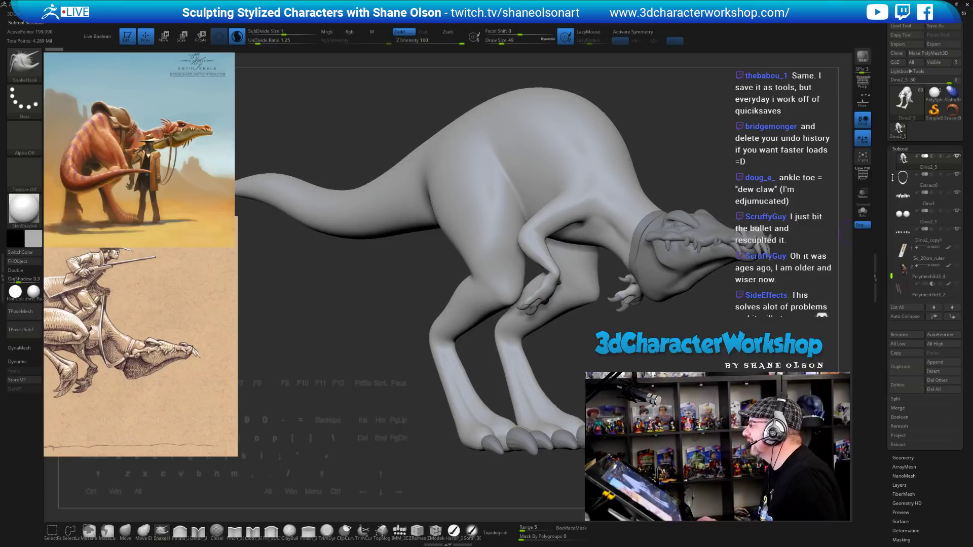
drag(750, 198, 618, 171)
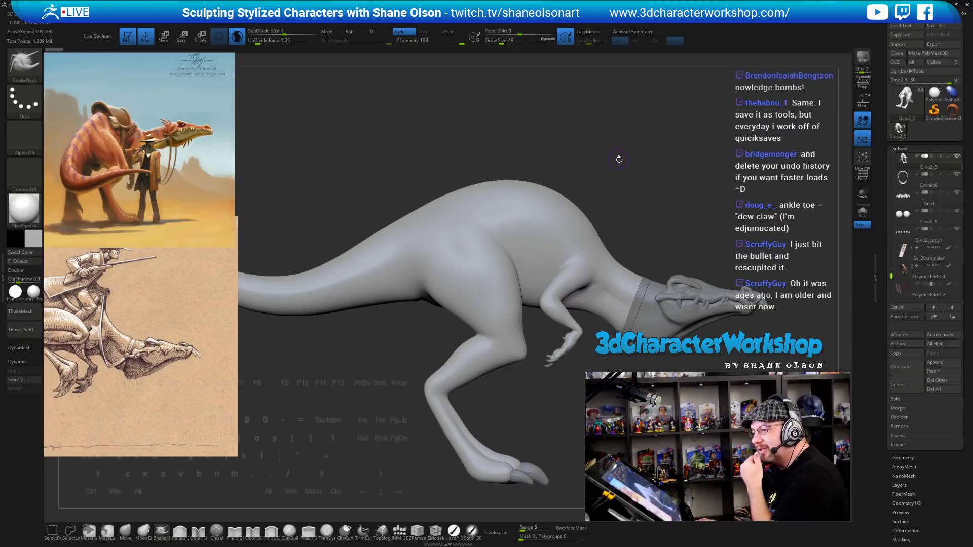
drag(642, 147, 670, 196)
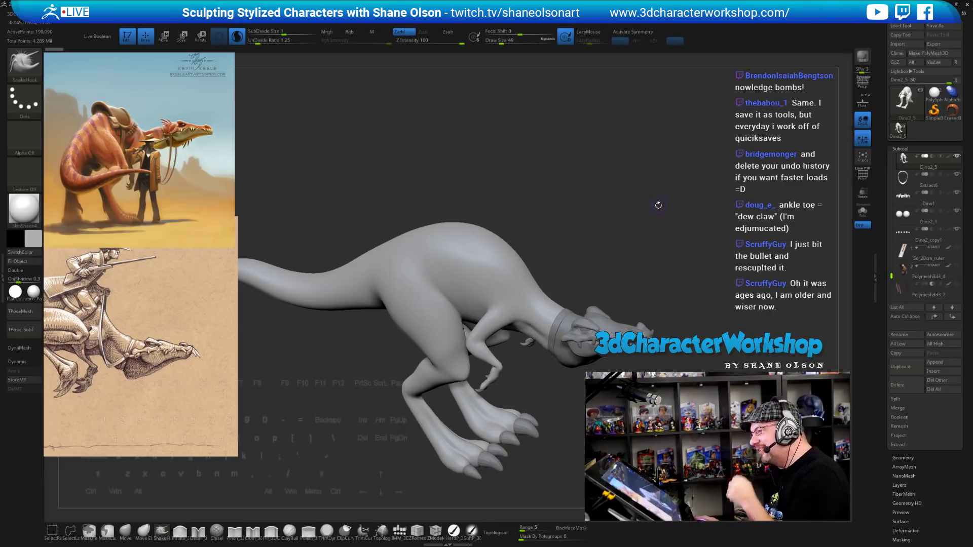
Set the SnakeHook brush's draw size to 112 and line up a straight top-down view of the back and tail.
key(s)
mouse_move(592, 211)
mouse_down()
mouse_move(608, 172)
mouse_move(623, 217)
mouse_move(694, 315)
mouse_move(695, 277)
mouse_up()
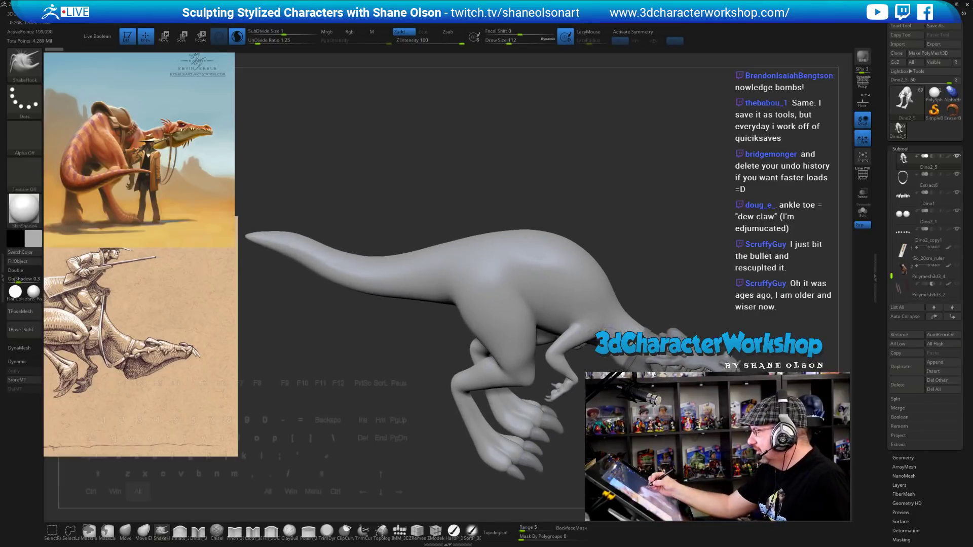
drag(616, 218, 716, 221)
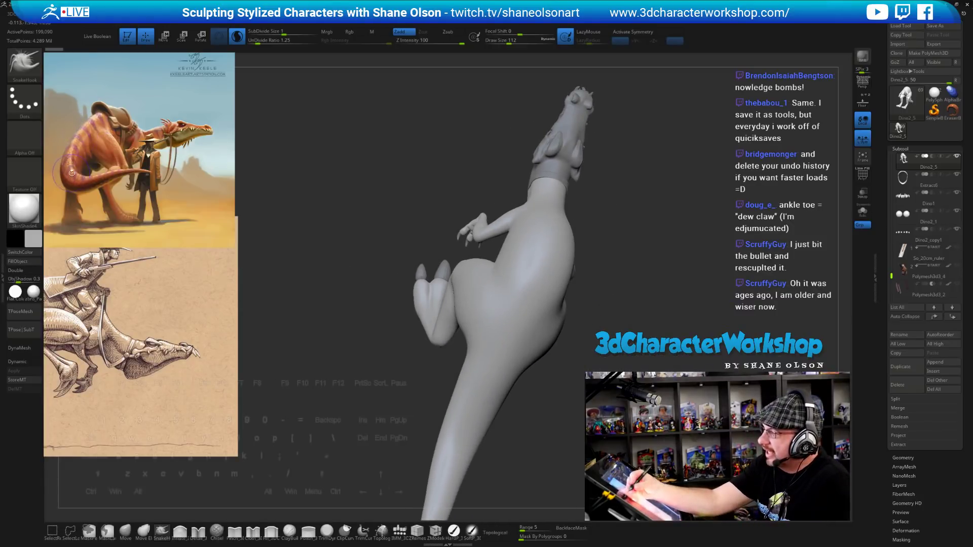
shift+drag(664, 223, 684, 228)
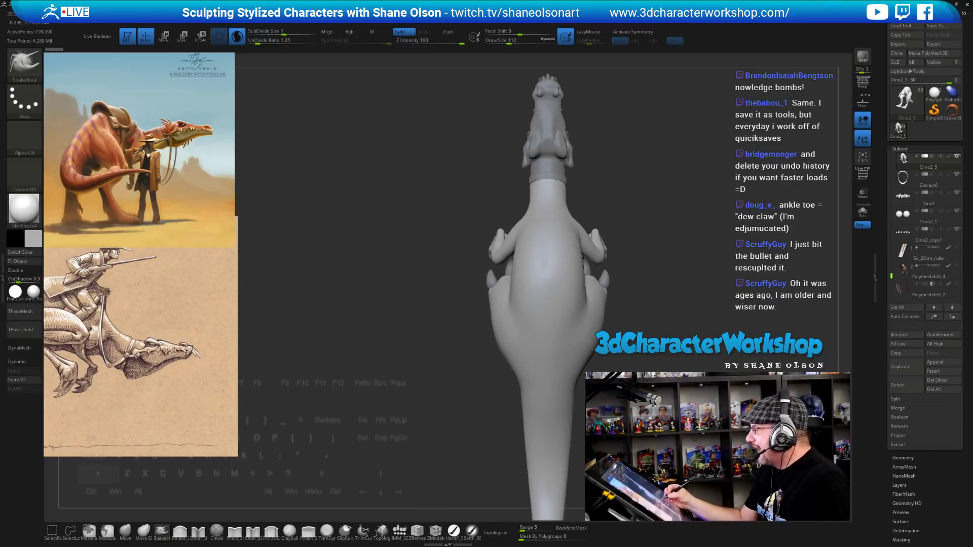
alt+drag(358, 491, 289, 365)
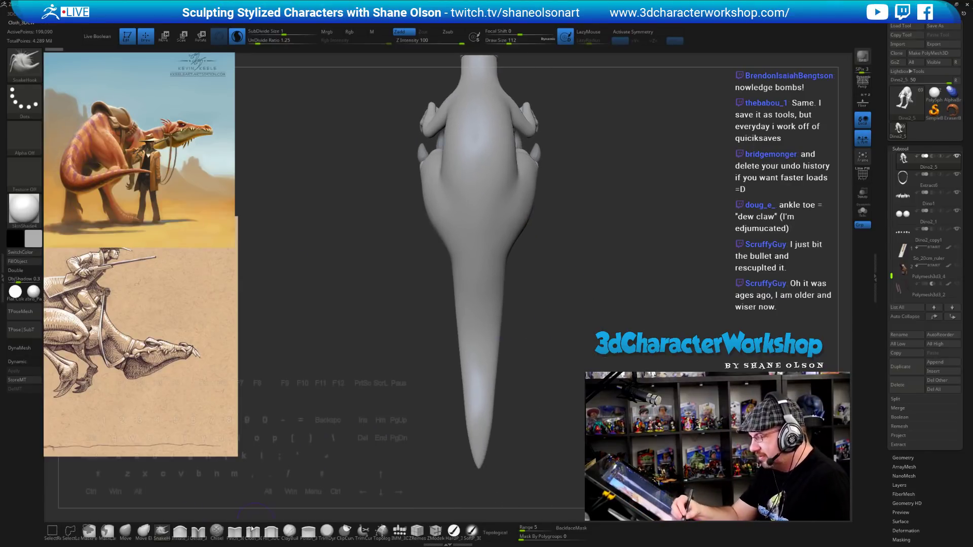
Switch to the Pinch brush, adjust its draw size and activate symmetry across the X axis.
click(235, 531)
key(s)
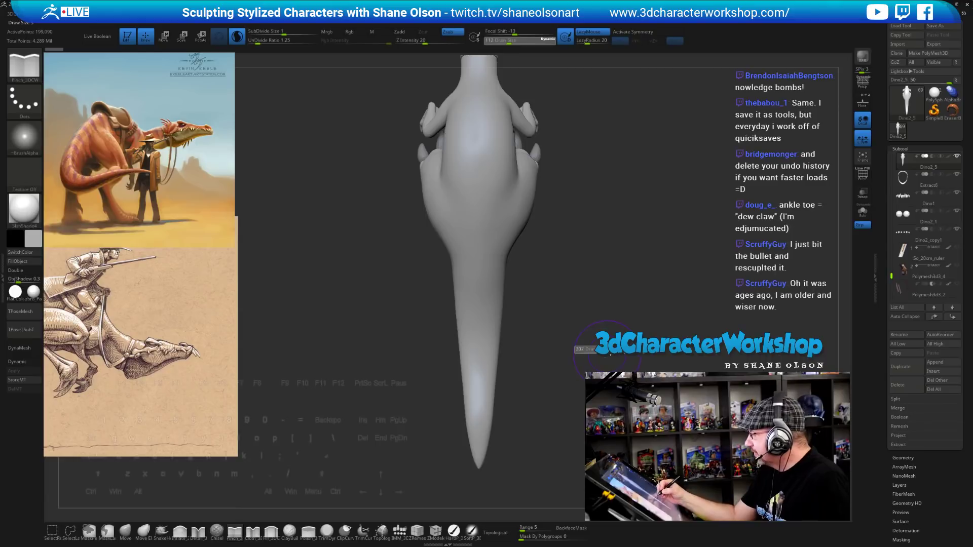
mouse_move(608, 349)
mouse_down()
mouse_move(617, 361)
mouse_move(606, 354)
mouse_up()
key(s)
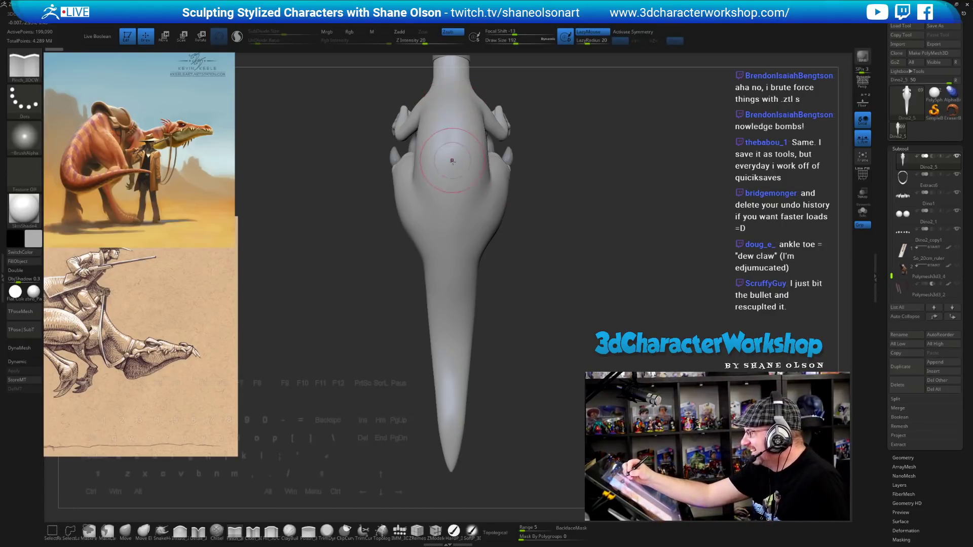
key(x)
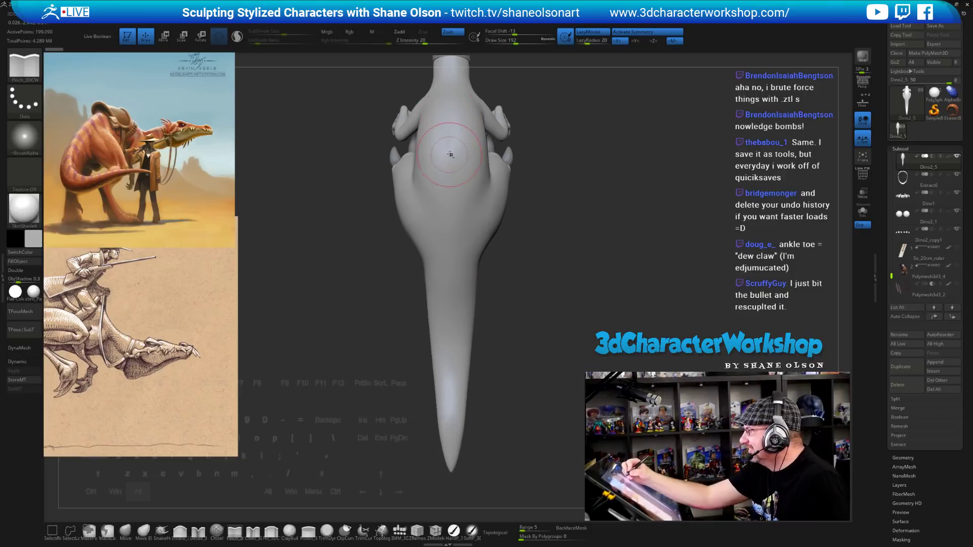
Pinch a ridge along the centre line of the dinosaur's back, from the neck down to the tail tip.
right_drag(445, 152, 443, 170)
drag(444, 88, 445, 95)
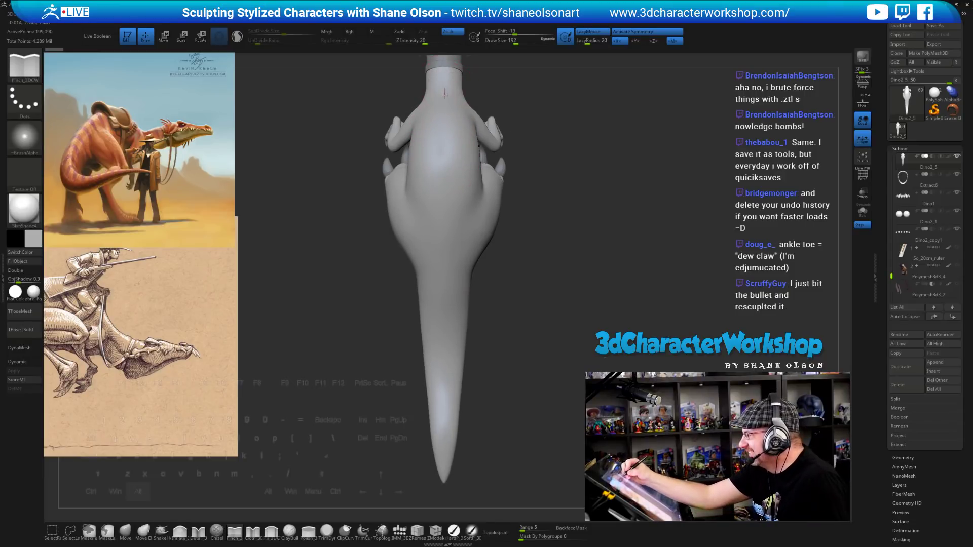
drag(445, 137, 444, 167)
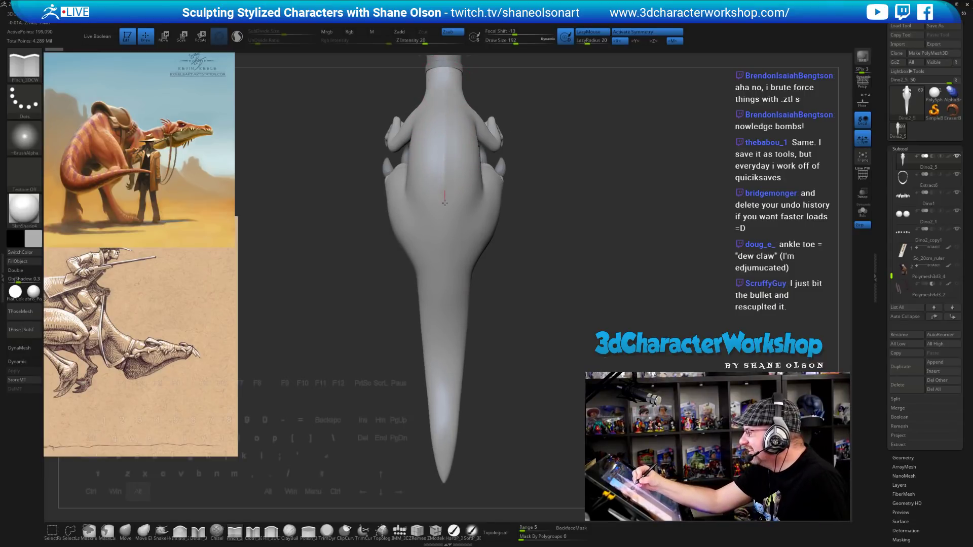
drag(445, 319, 446, 499)
Set the brush's draw size to 154 and check the back ridge from behind and from the side.
mouse_move(550, 476)
mouse_down()
mouse_move(533, 386)
mouse_move(613, 390)
mouse_move(583, 435)
mouse_move(508, 255)
mouse_move(528, 290)
mouse_up()
key(s)
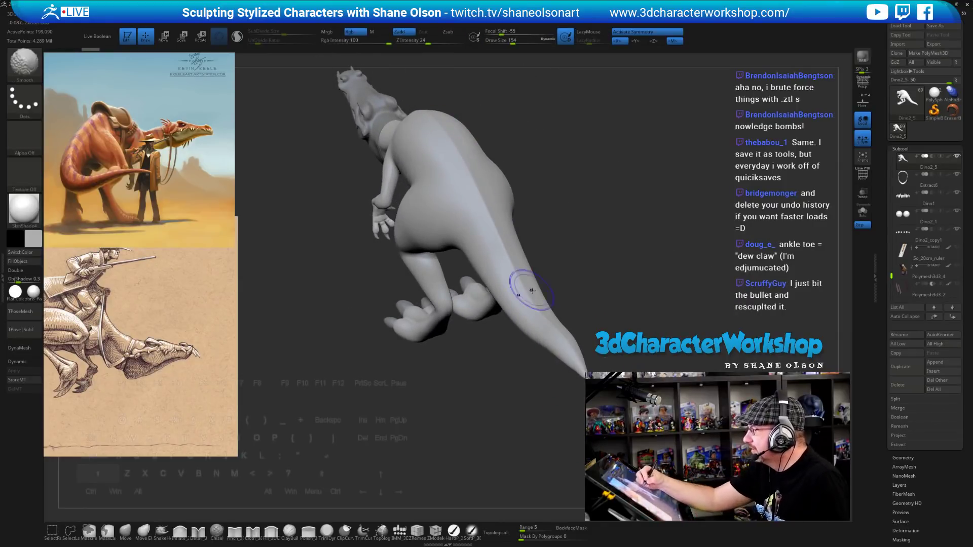
mouse_move(598, 314)
mouse_down()
mouse_move(630, 326)
mouse_move(638, 356)
mouse_move(471, 357)
mouse_move(522, 350)
mouse_up()
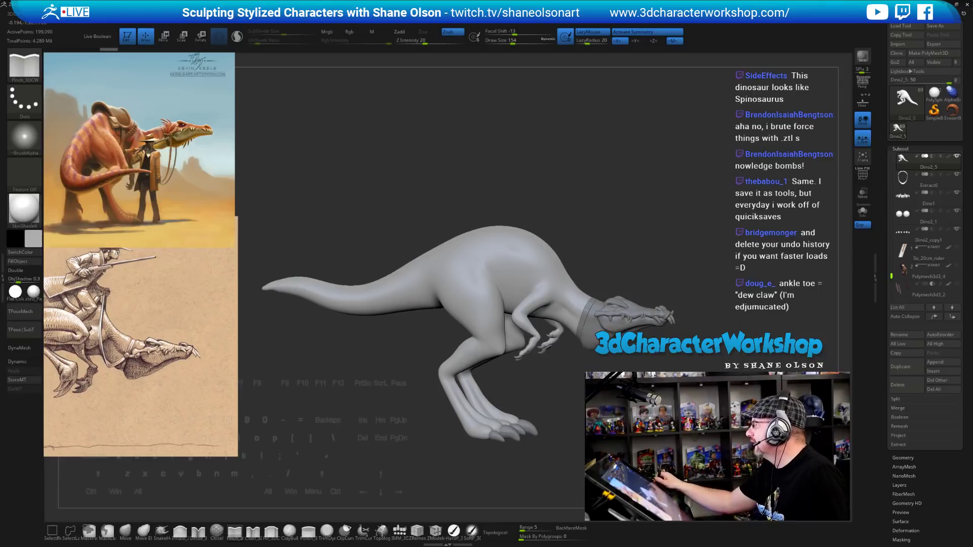
Examine the dinosaur's silhouette, back and hind legs from the side and from behind, with the brush's draw size enlarged to 172.
drag(606, 175, 718, 240)
drag(664, 206, 672, 207)
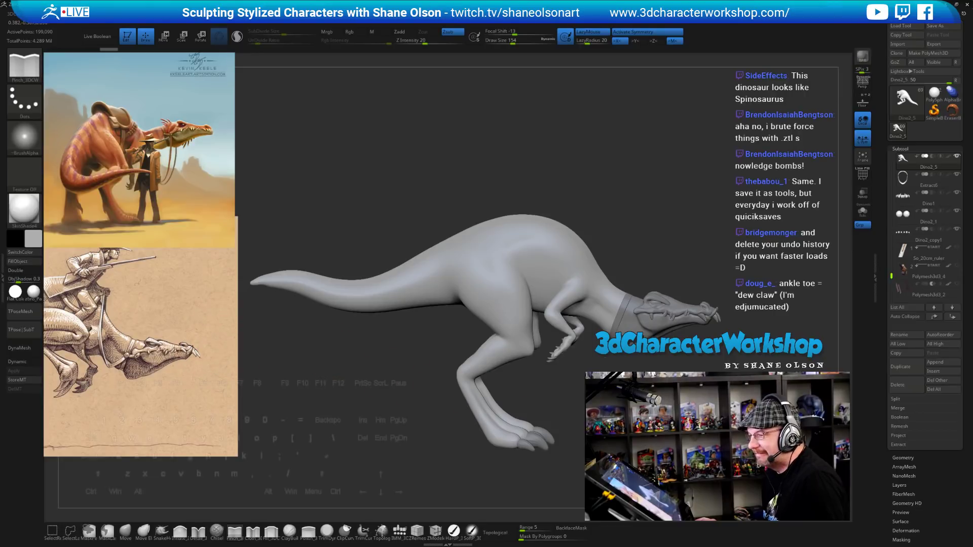
mouse_move(654, 202)
alt+mouse_down()
mouse_move(659, 256)
mouse_move(576, 290)
alt+mouse_up()
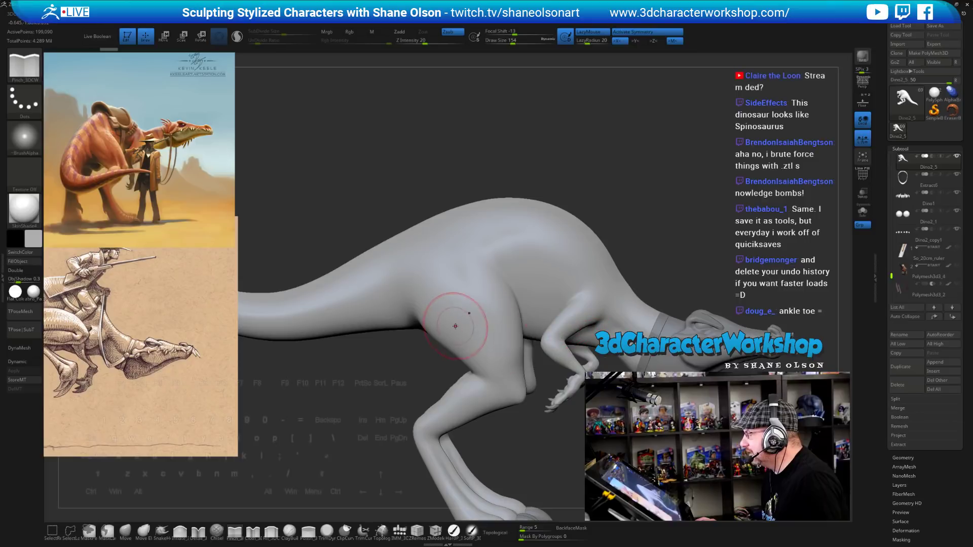
mouse_move(676, 449)
mouse_down()
mouse_move(703, 451)
mouse_move(725, 397)
mouse_move(728, 413)
mouse_up()
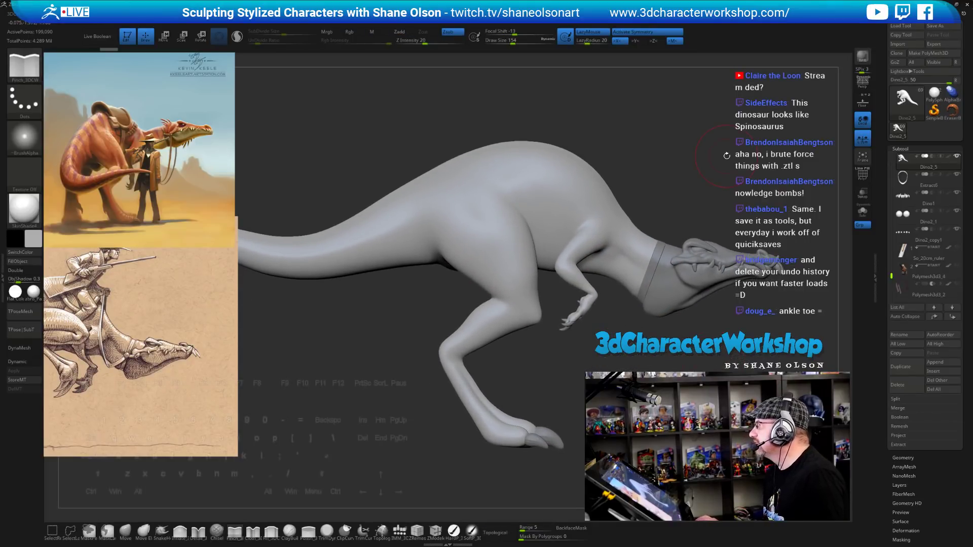
drag(715, 152, 664, 357)
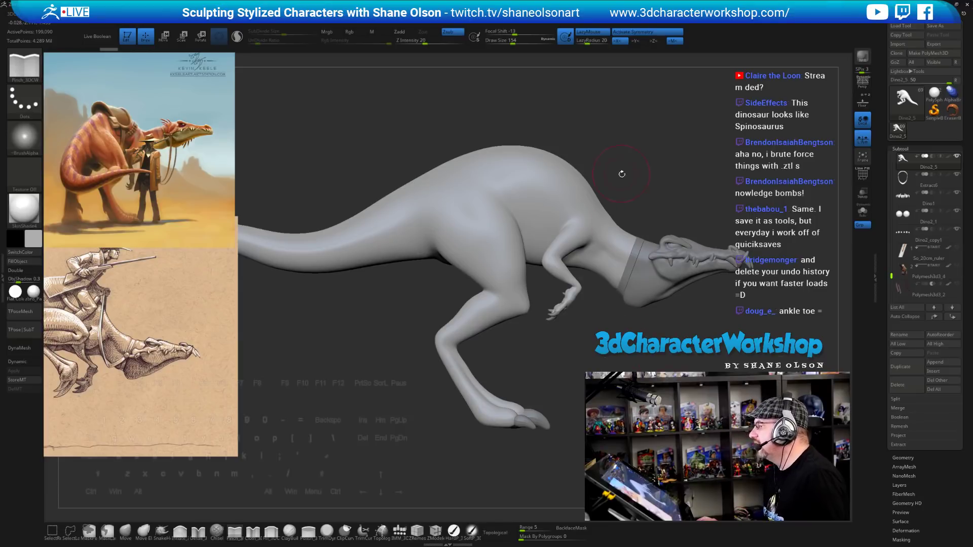
key(bracketright)
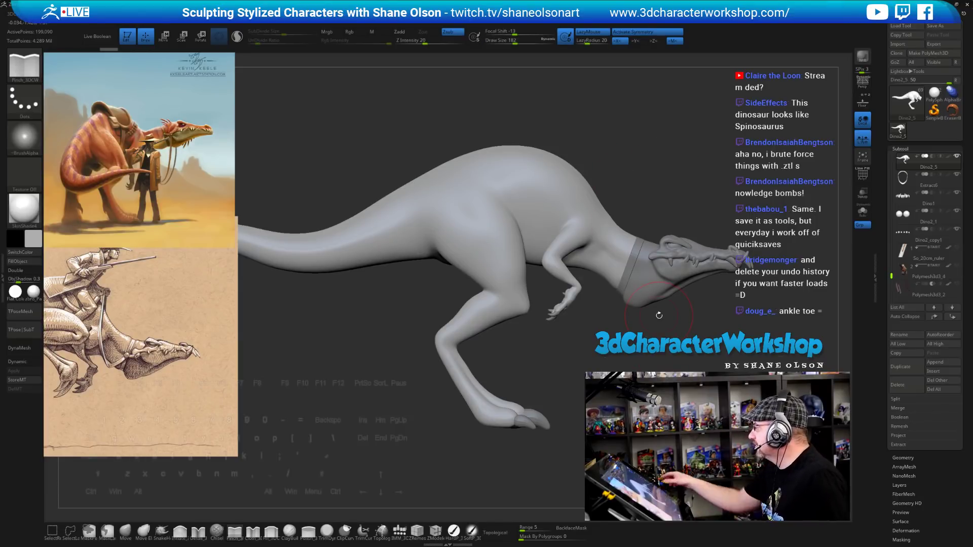
key(s)
mouse_move(657, 326)
alt+mouse_down()
mouse_move(635, 328)
mouse_move(710, 317)
alt+mouse_up()
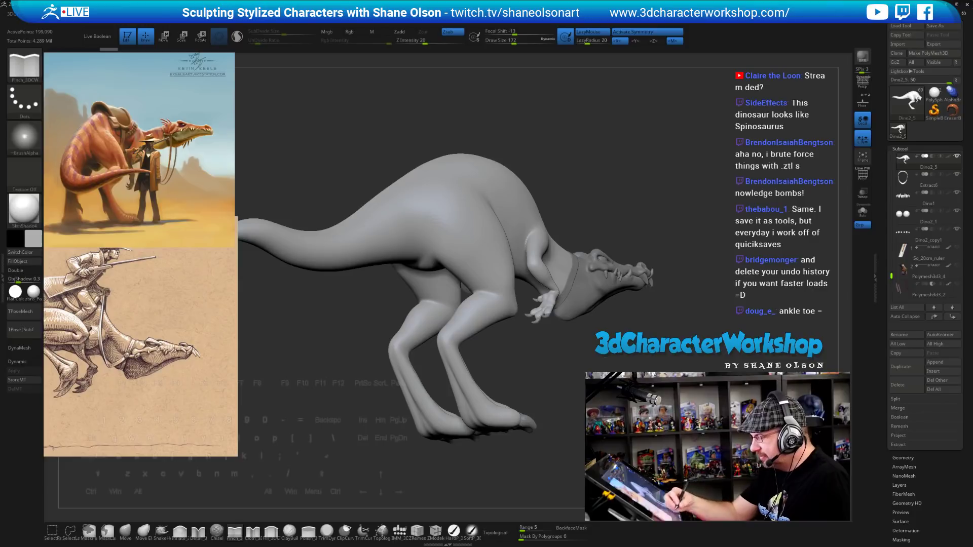
Switch to the Detail brush at draw size 136 and refine the surface where the upper hind leg meets the tail base.
key(d)
key(s)
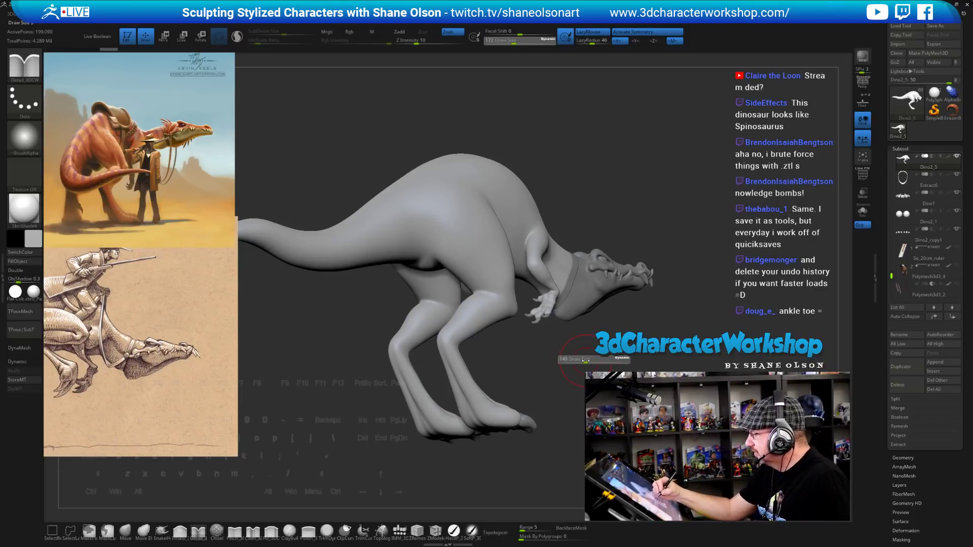
drag(586, 360, 584, 361)
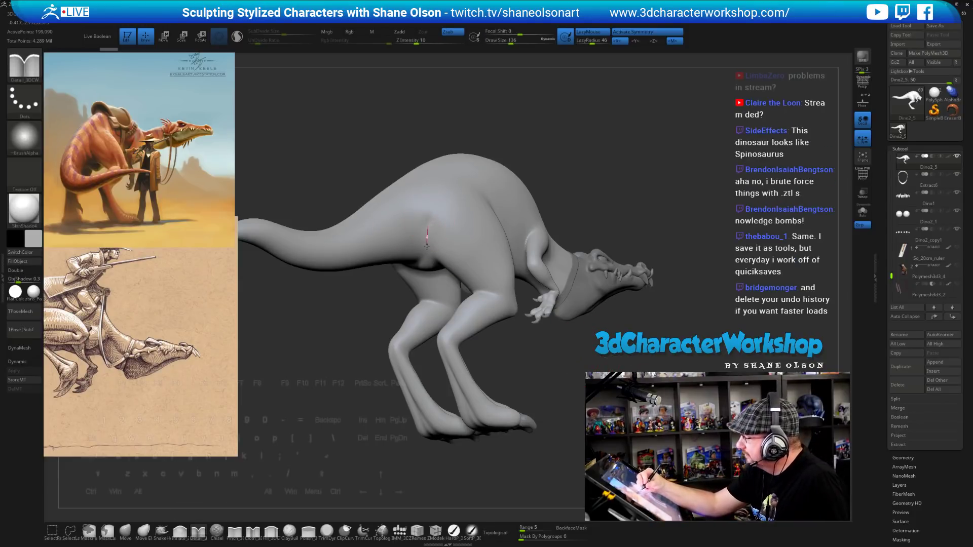
drag(590, 364, 448, 318)
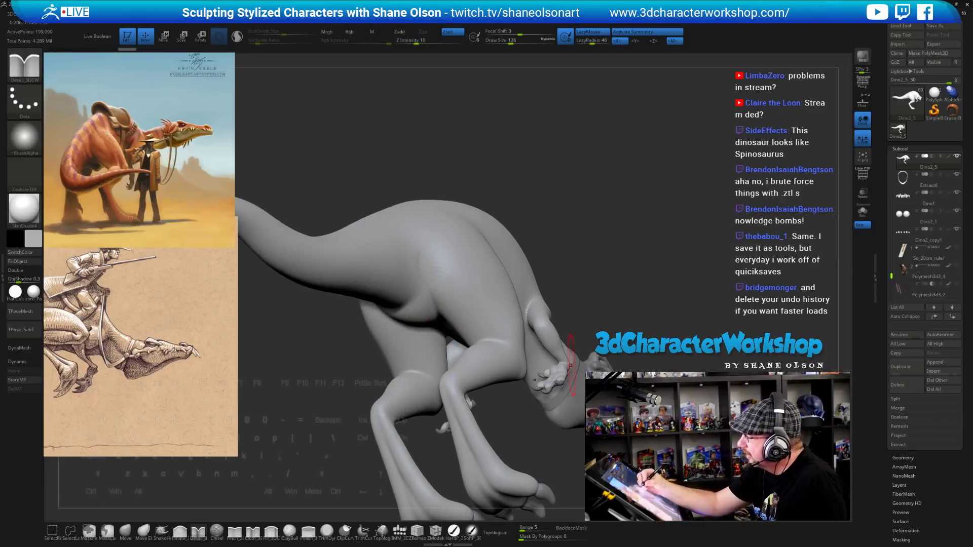
key(f)
drag(457, 152, 423, 265)
Smooth the area between the thigh and tail base, and even out the surface along the tail towards its tip.
key(shift)
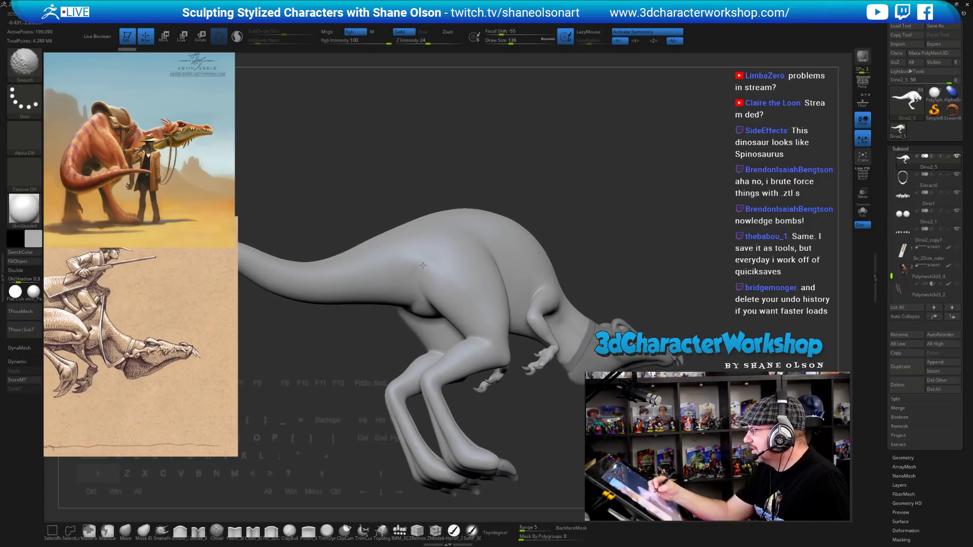
mouse_move(423, 265)
right_down()
mouse_move(578, 269)
mouse_move(284, 261)
right_up()
key(shift)
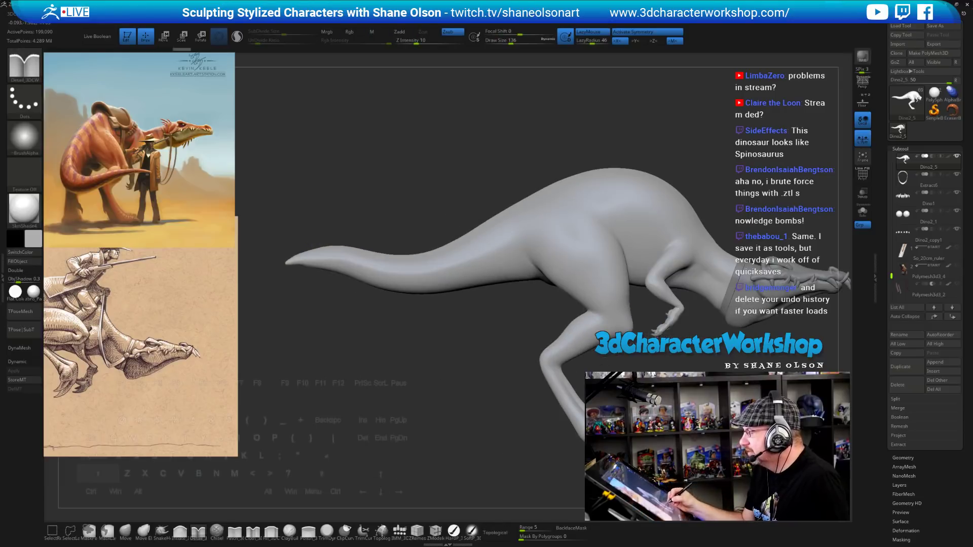
key(shift)
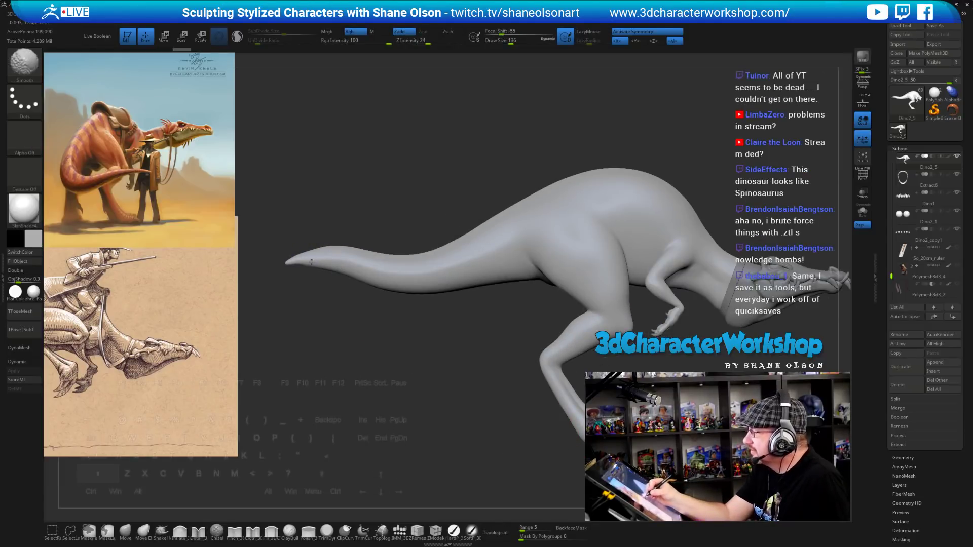
mouse_move(330, 304)
right_down()
mouse_move(352, 315)
mouse_move(372, 301)
right_up()
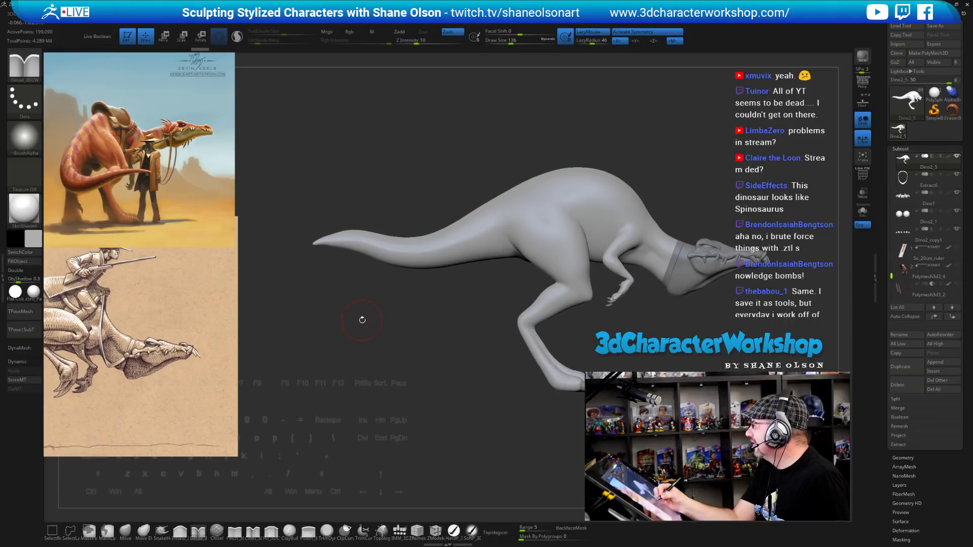
shift+drag(336, 243, 348, 247)
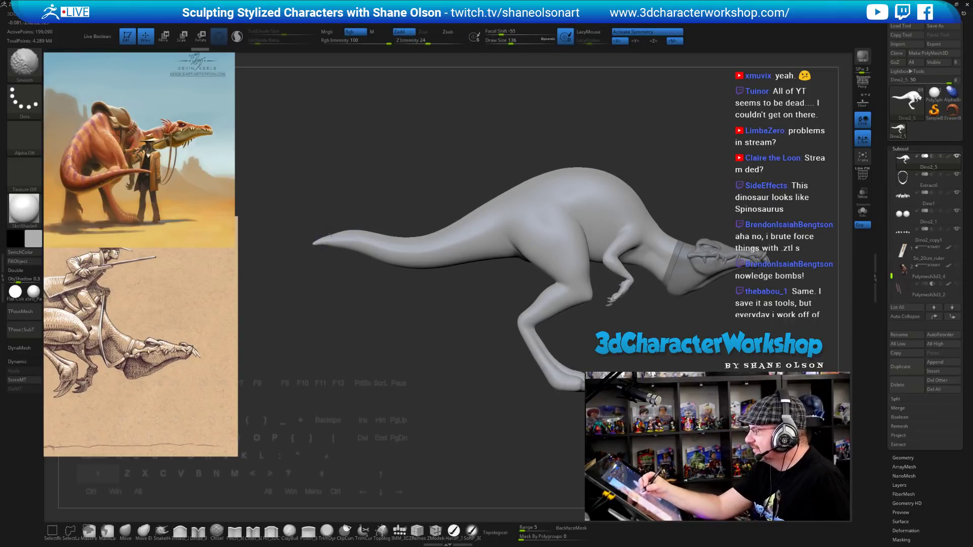
Switch to the Move brush at draw size 172 and smooth the tail near its tip.
click(125, 531)
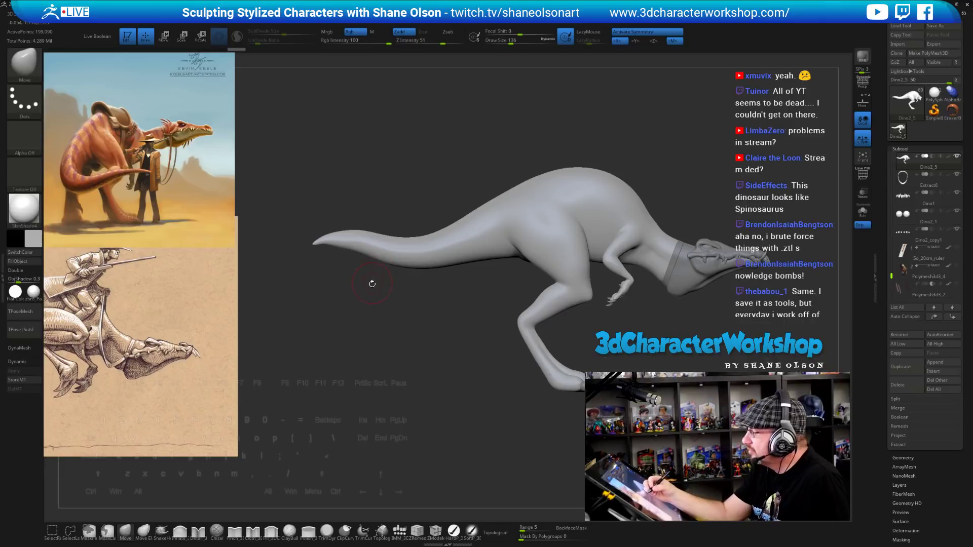
key(shift)
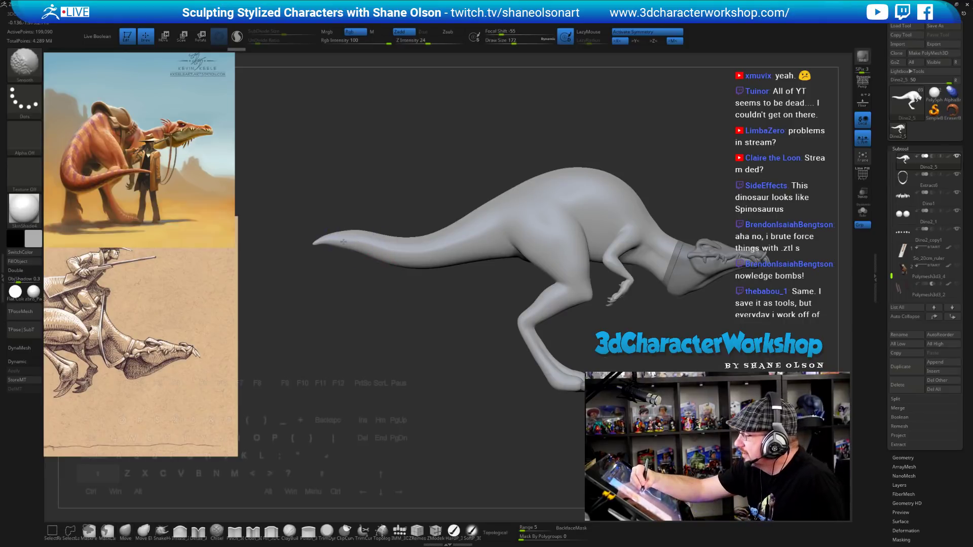
drag(461, 437, 461, 445)
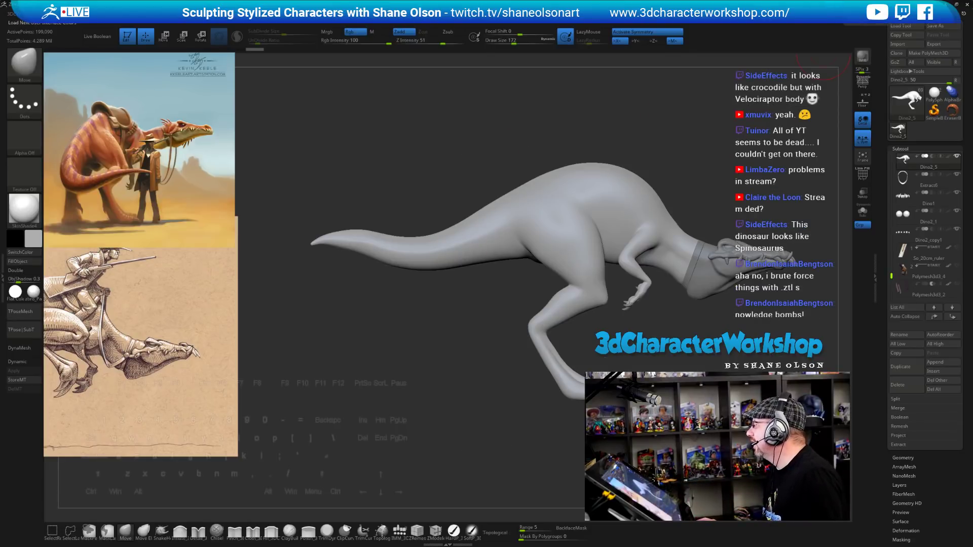
drag(684, 177, 654, 270)
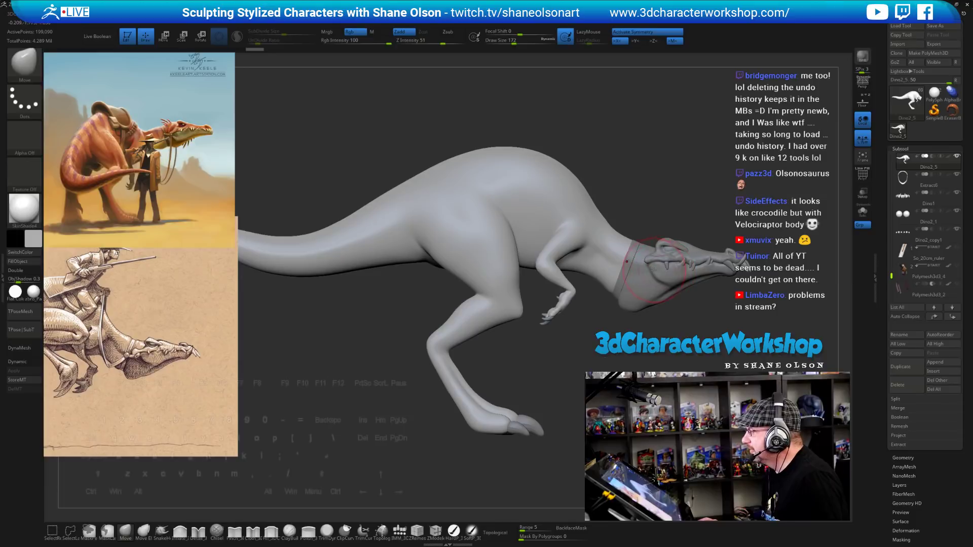
drag(722, 138, 628, 161)
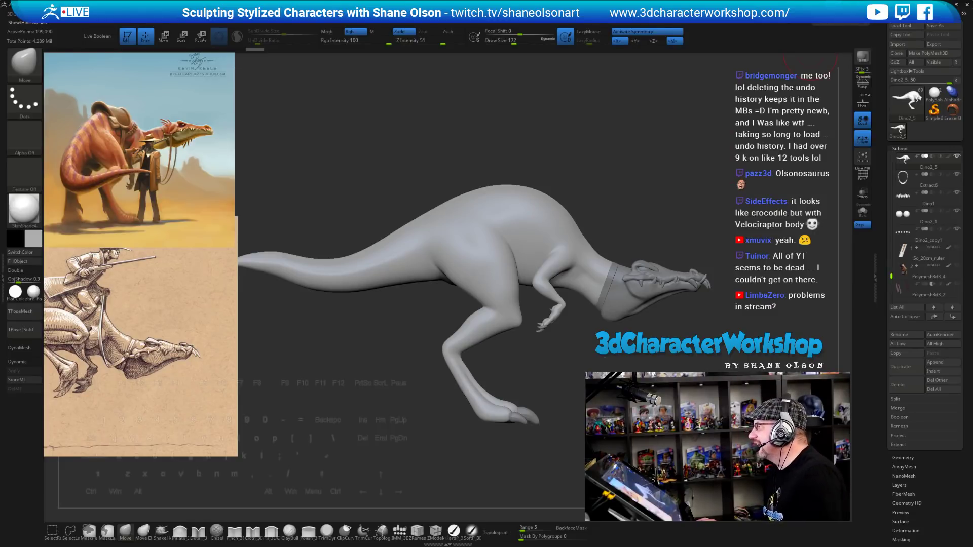
drag(656, 162, 680, 158)
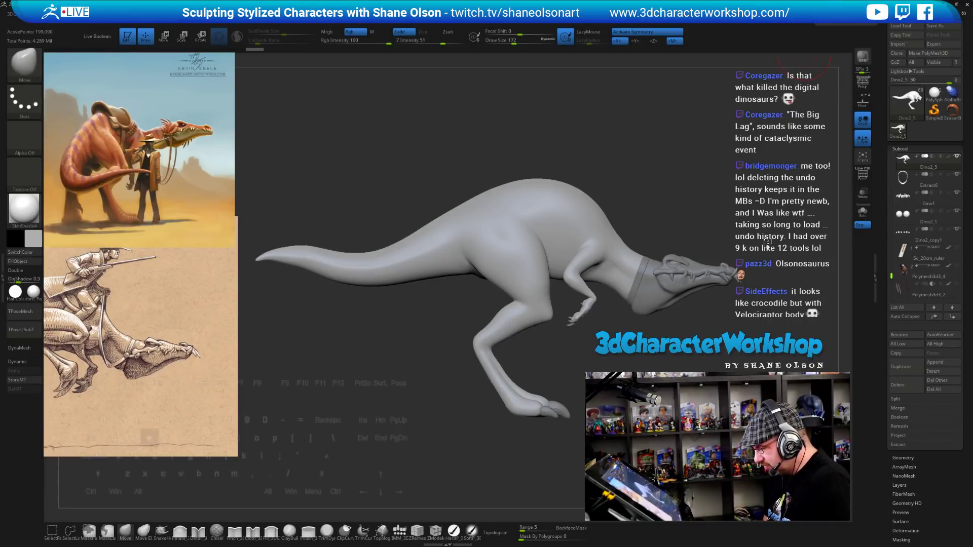
key(c)
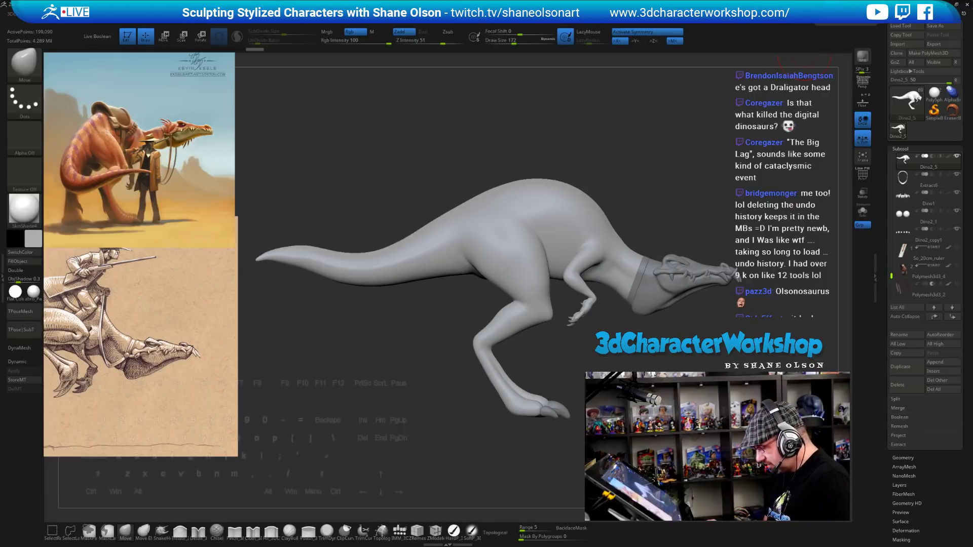
key(v)
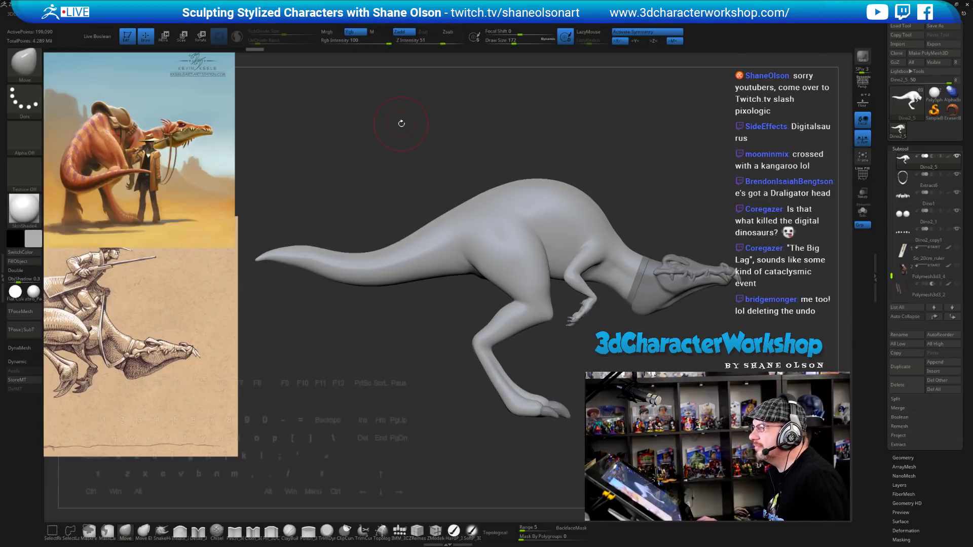
Smooth the end of the tail from the tip inwards along its upper side.
drag(501, 101, 616, 152)
key(shift)
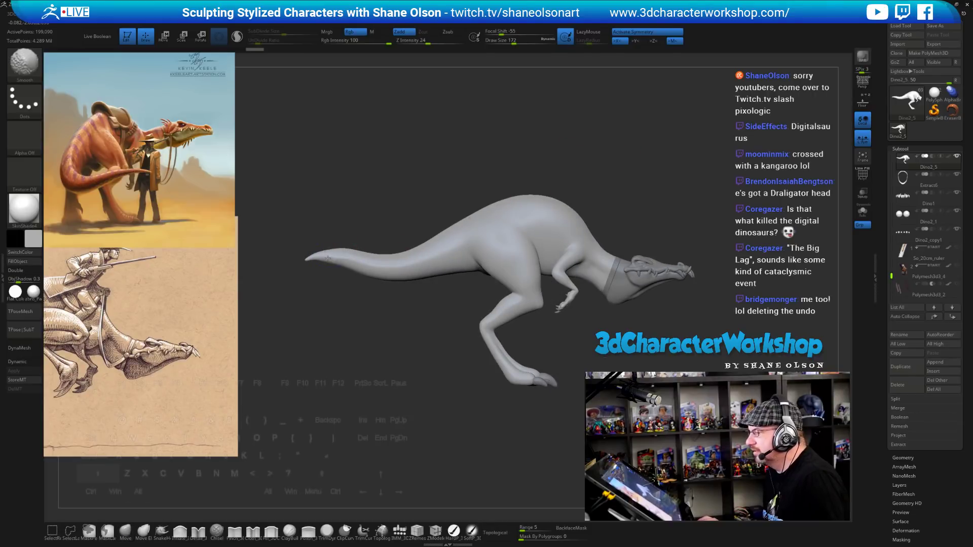
mouse_move(341, 257)
shift+mouse_down()
mouse_move(378, 250)
mouse_move(347, 254)
shift+mouse_up()
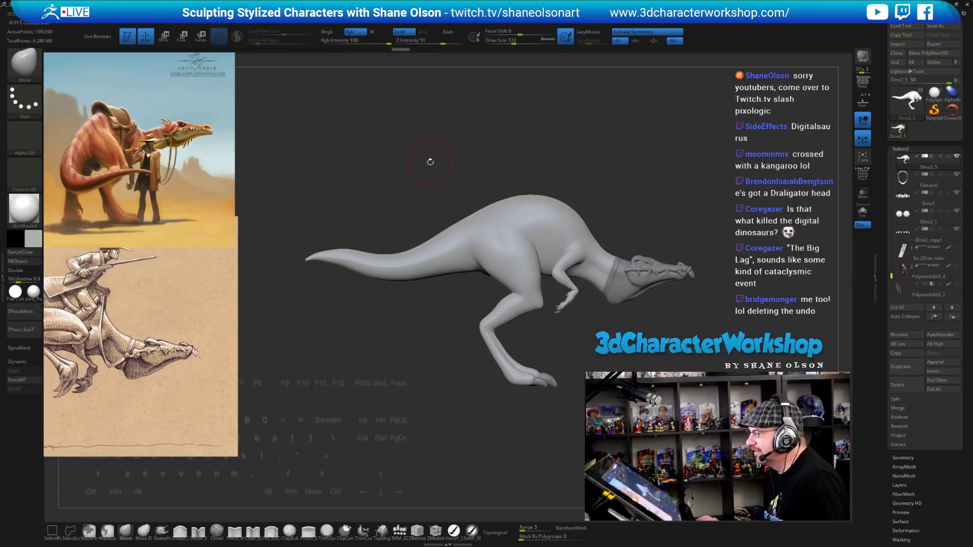
drag(430, 161, 434, 187)
shift+drag(403, 247, 397, 249)
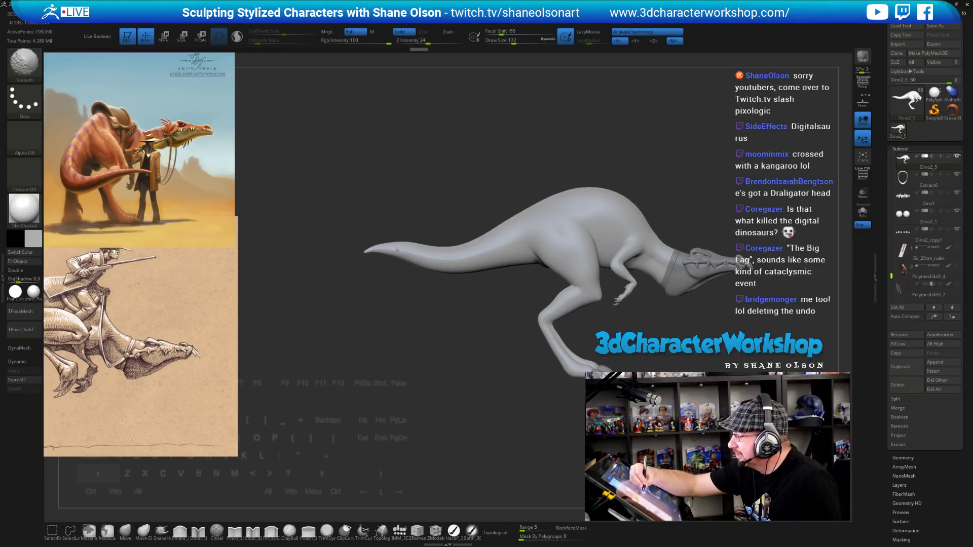
shift+drag(411, 250, 424, 253)
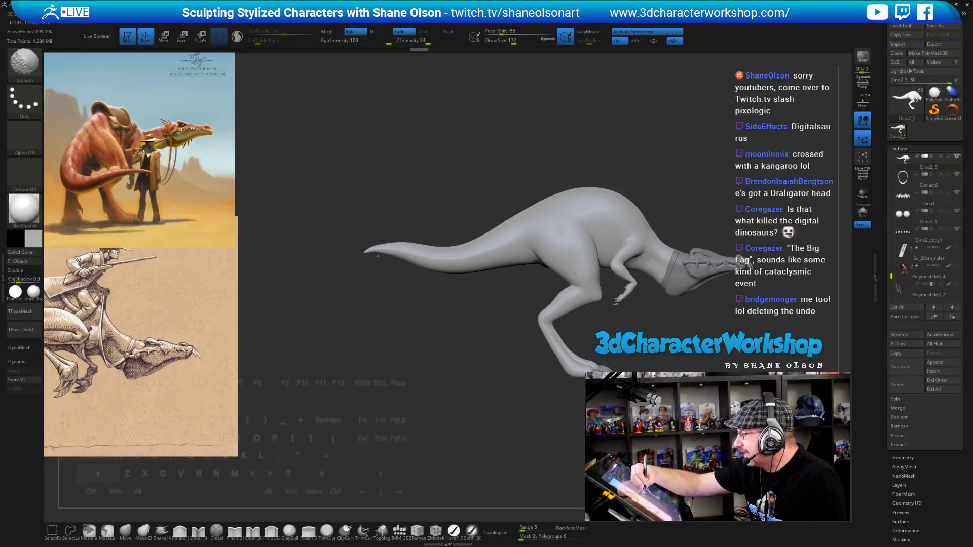
mouse_move(499, 400)
mouse_down()
mouse_move(547, 399)
mouse_move(505, 398)
mouse_up()
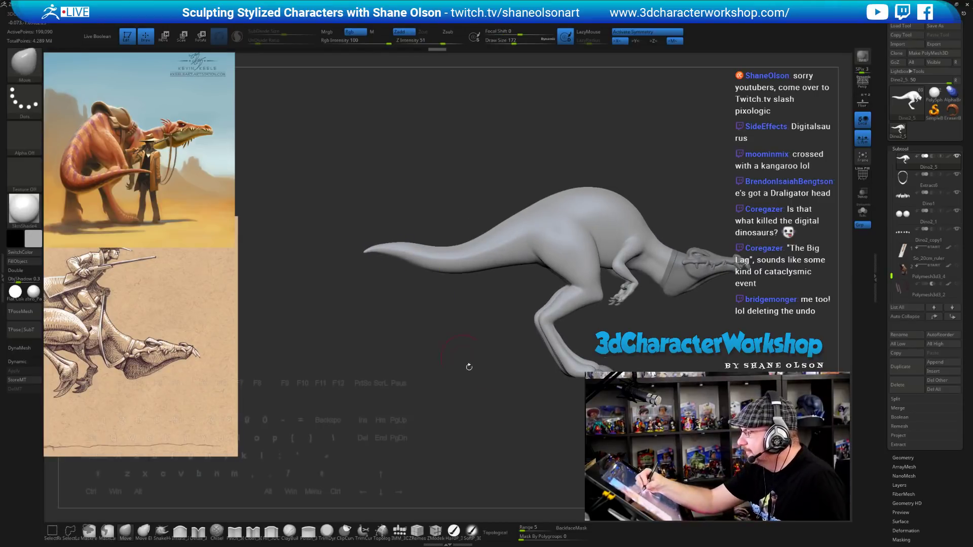
mouse_move(580, 413)
mouse_down()
mouse_move(456, 391)
mouse_move(546, 395)
mouse_move(512, 399)
mouse_move(493, 387)
mouse_up()
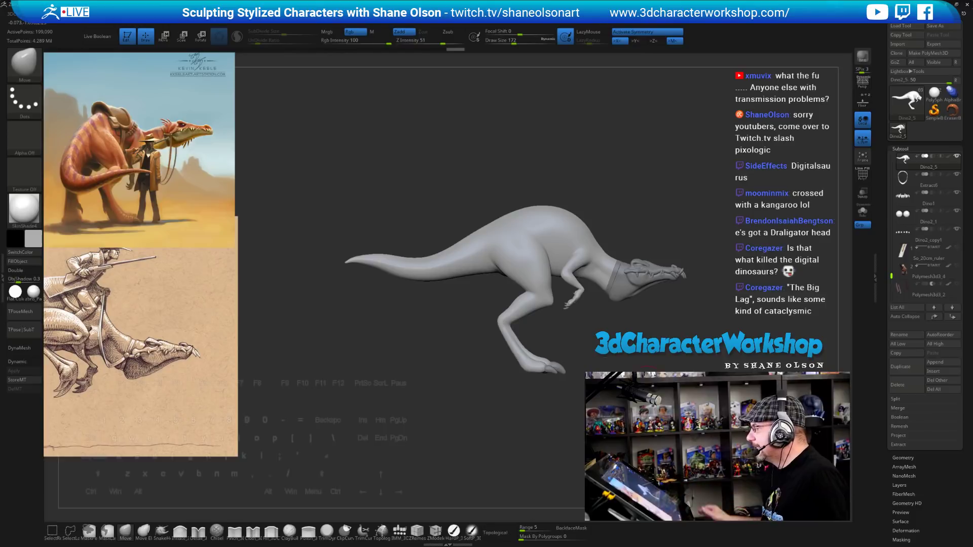
drag(684, 203, 673, 208)
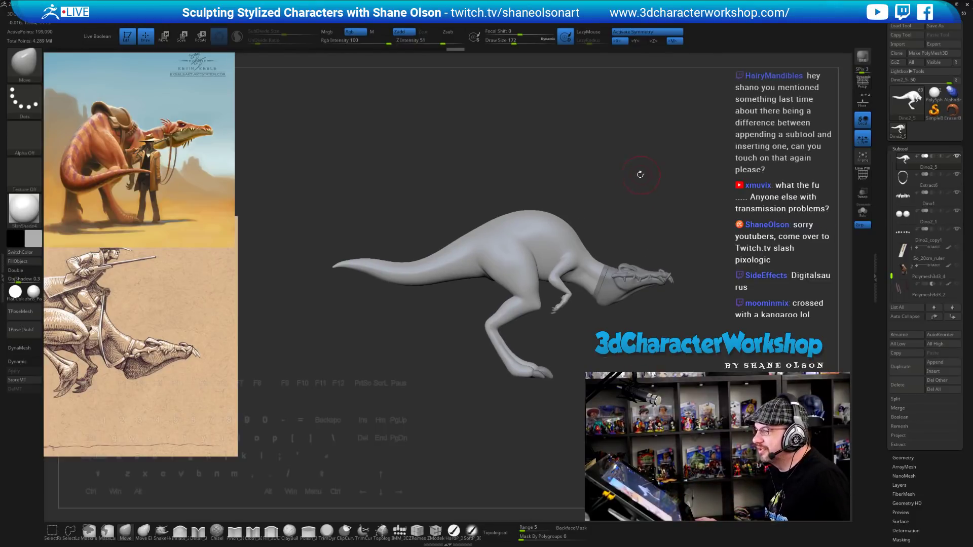
alt+drag(638, 174, 703, 149)
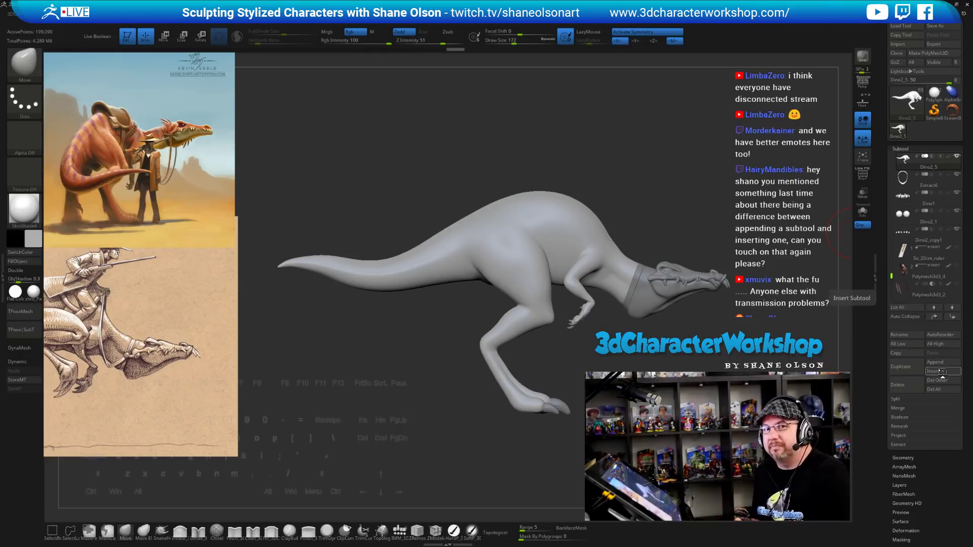
Insert a PolyMesh3D star as a subtool directly below the dinosaur body and delete it again.
mouse_move(909, 164)
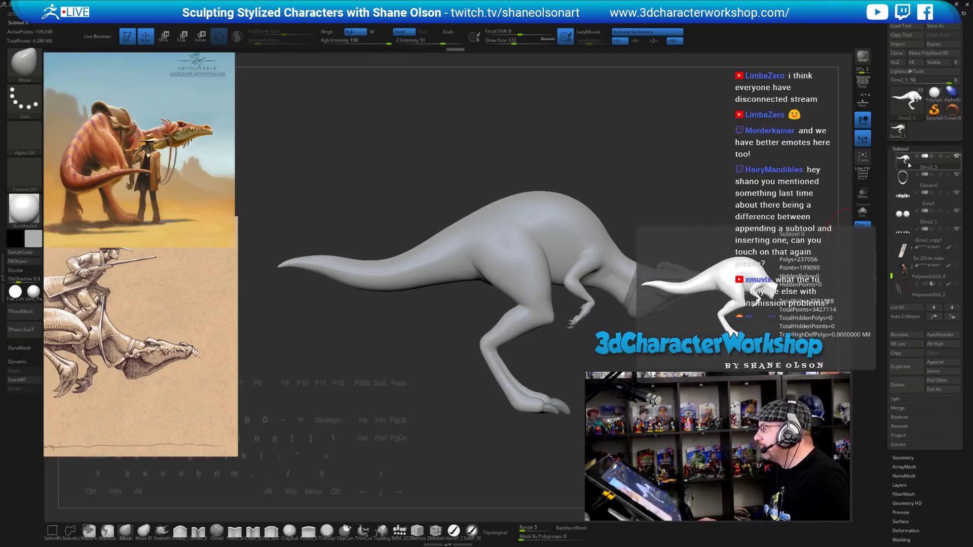
click(942, 371)
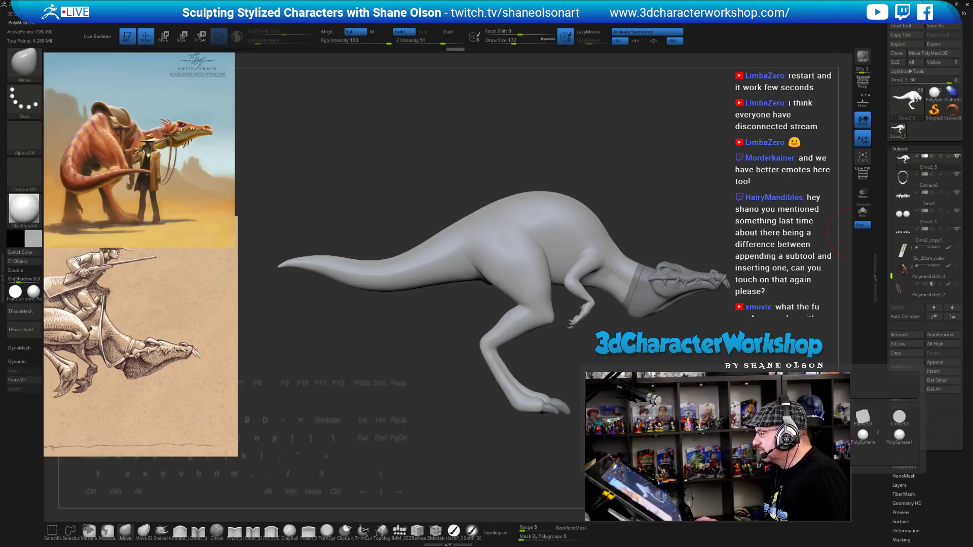
click(788, 434)
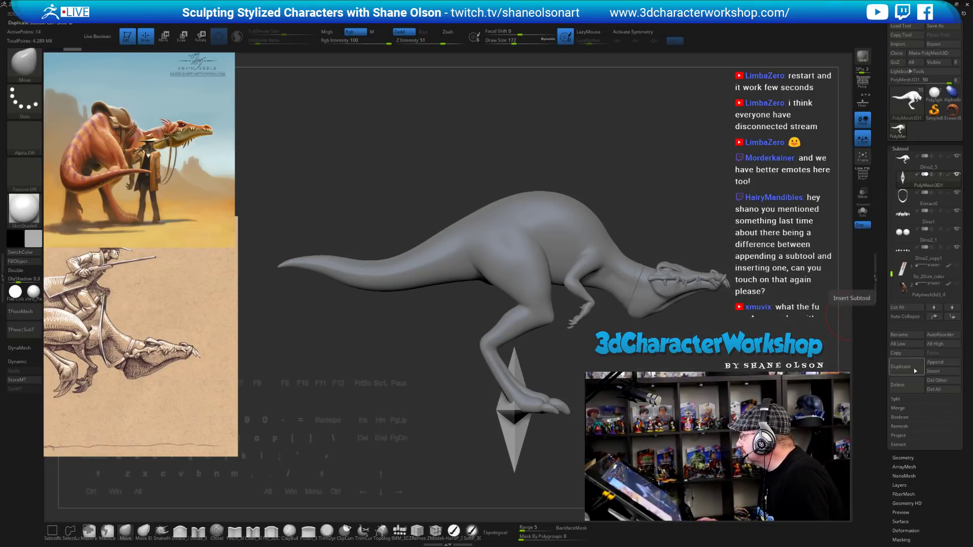
click(907, 385)
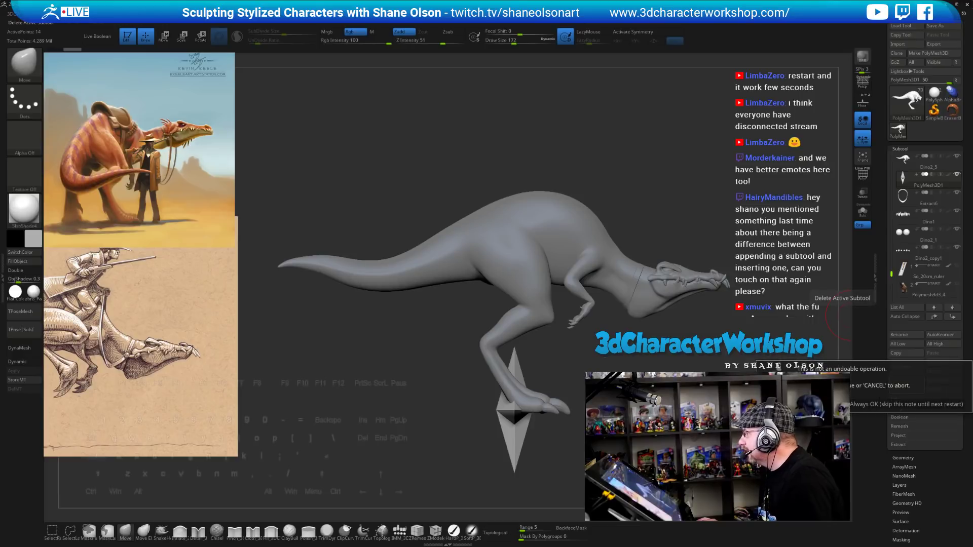
drag(726, 192, 693, 180)
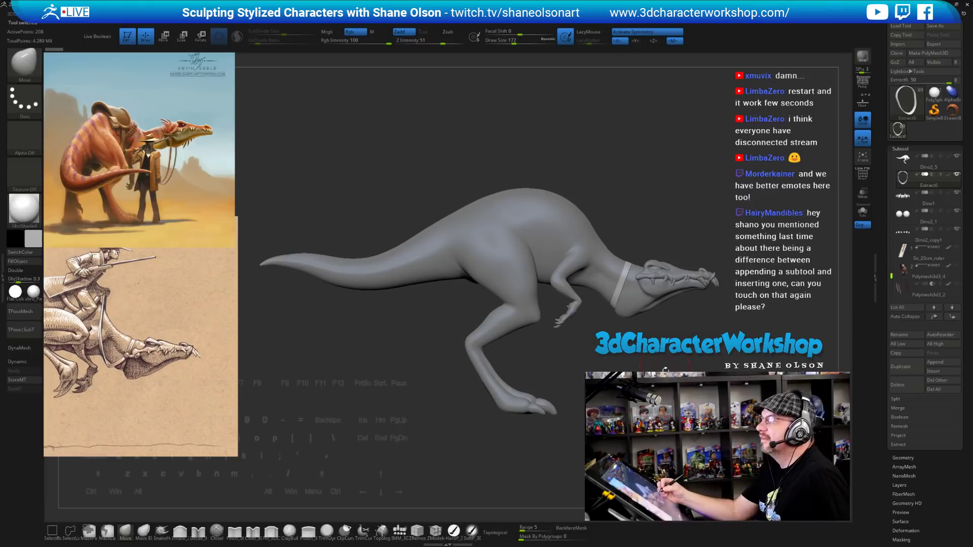
Select the toe claws subtool and turn on its Dynamic Subdivision preview.
drag(689, 376, 659, 379)
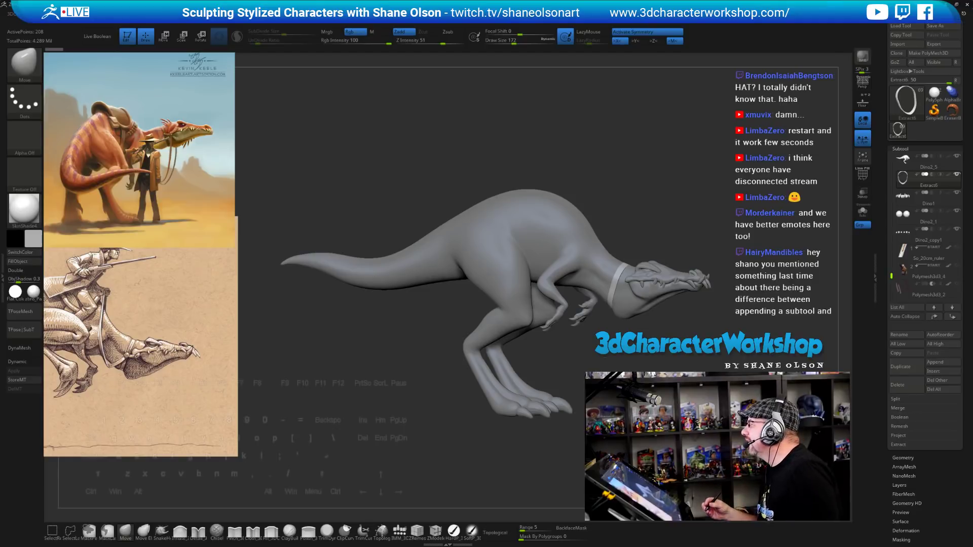
drag(659, 379, 719, 350)
alt+click(707, 284)
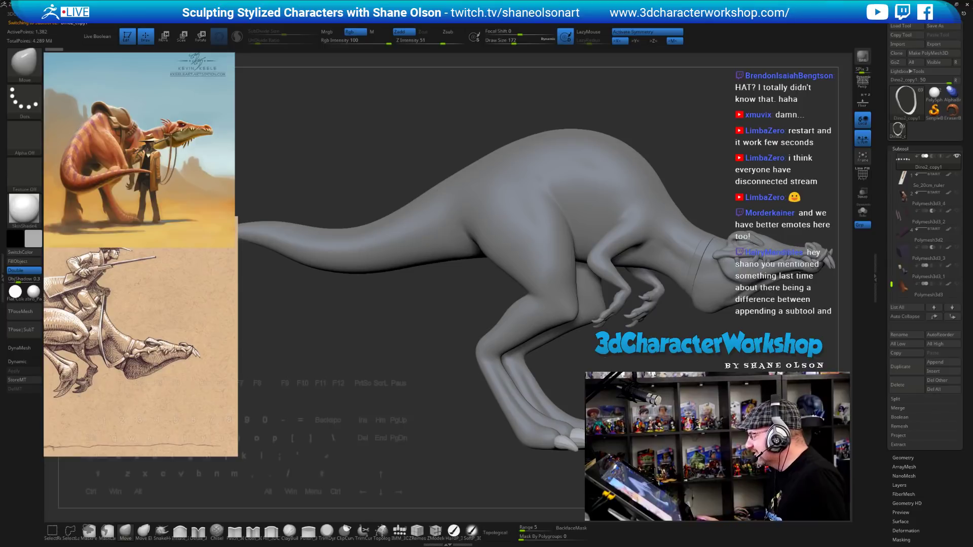
key(shift+d)
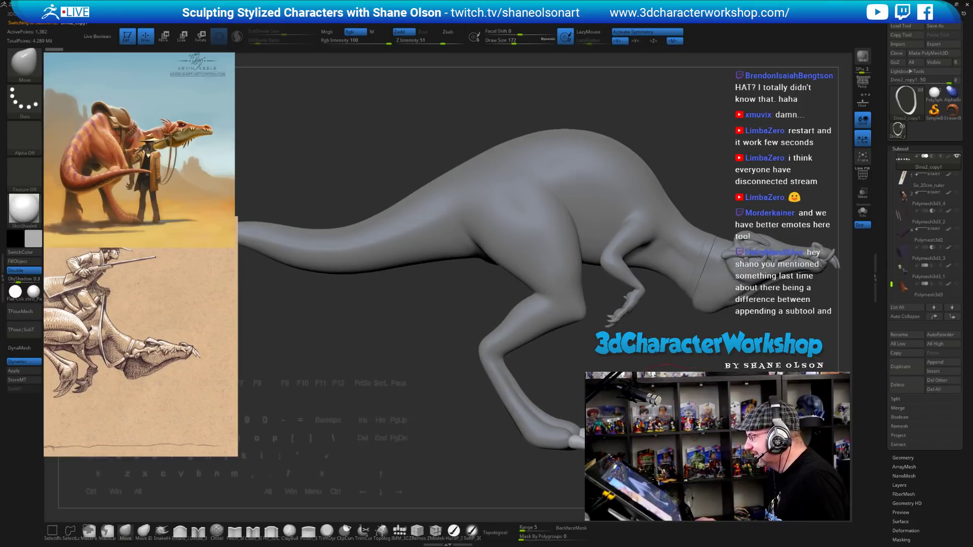
mouse_move(700, 365)
mouse_down()
mouse_move(616, 401)
mouse_move(620, 327)
mouse_move(671, 277)
mouse_up()
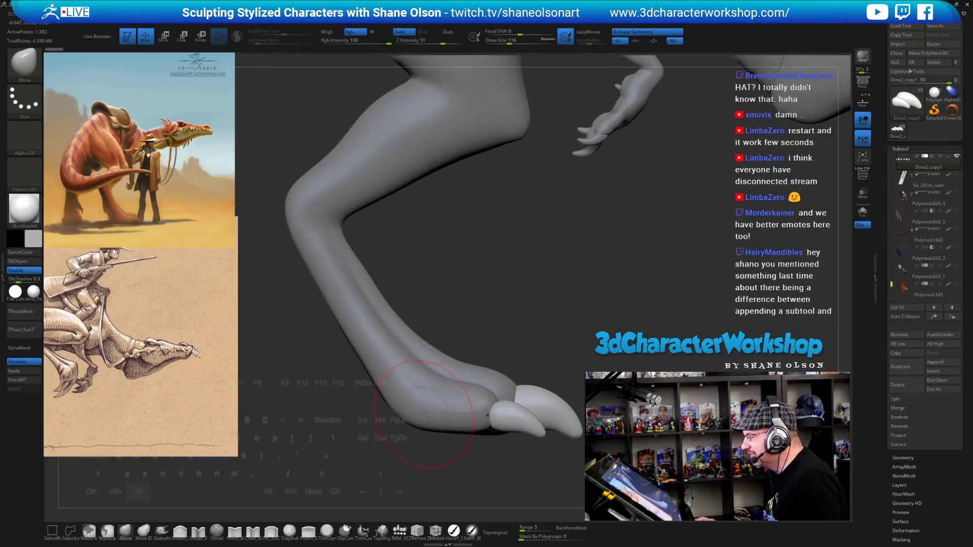
Select the dinosaur body and set the Move brush to draw size 101 and then 74 for adjusting the toe ends.
alt+click(440, 412)
key(s)
drag(544, 335, 522, 387)
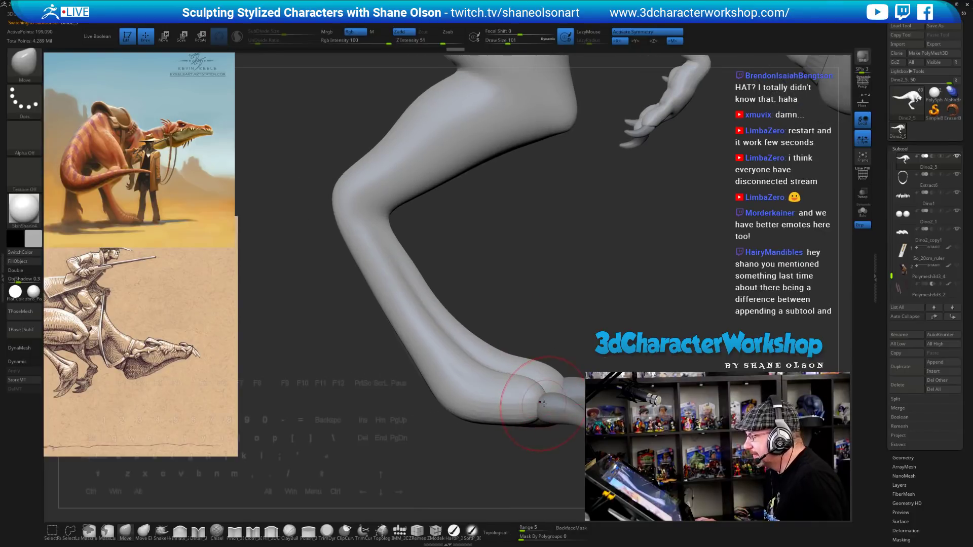
key(s)
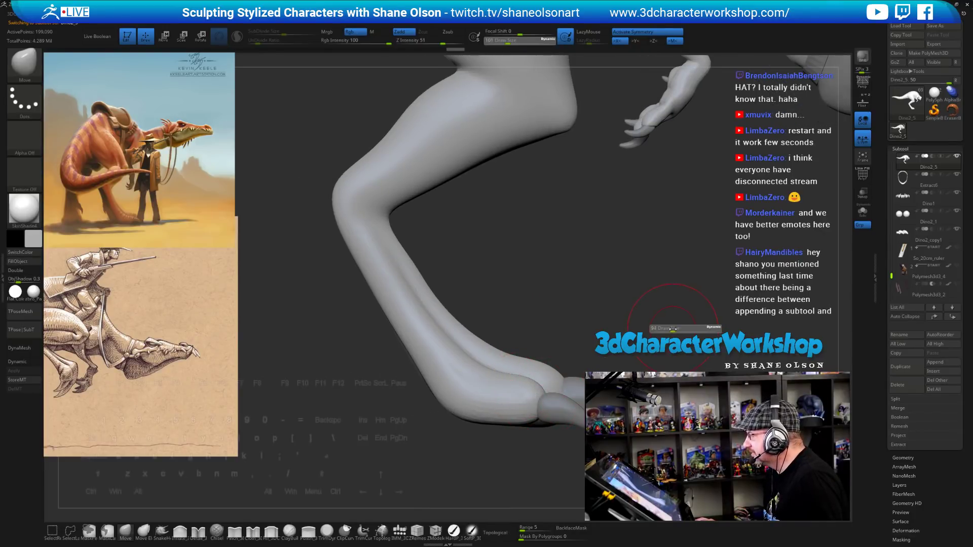
mouse_move(674, 329)
mouse_down()
mouse_move(625, 343)
mouse_move(567, 316)
mouse_move(588, 362)
mouse_move(583, 304)
mouse_move(542, 238)
mouse_up()
key(s)
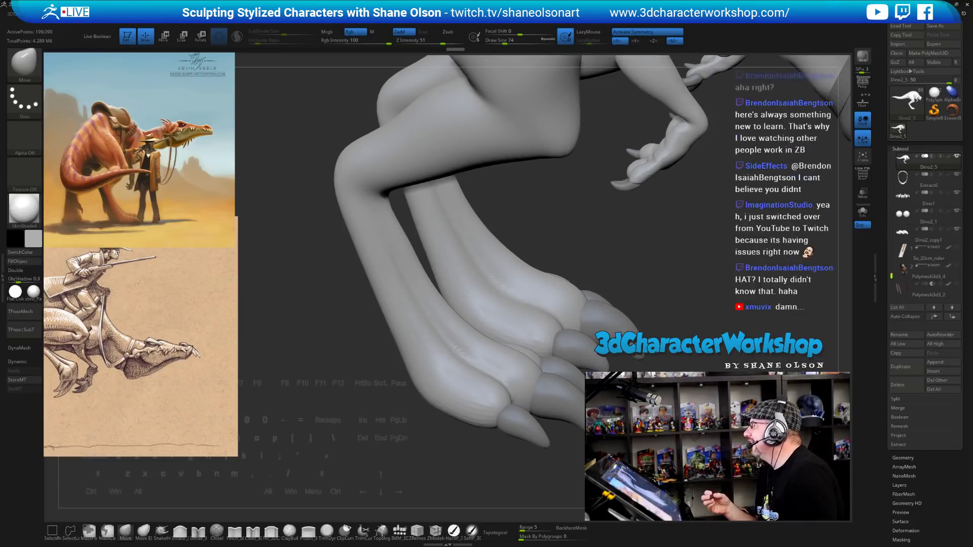
Reshape the outer toe of the hind foot around its claw base using the Move brush at draw size 116.
drag(558, 228, 671, 356)
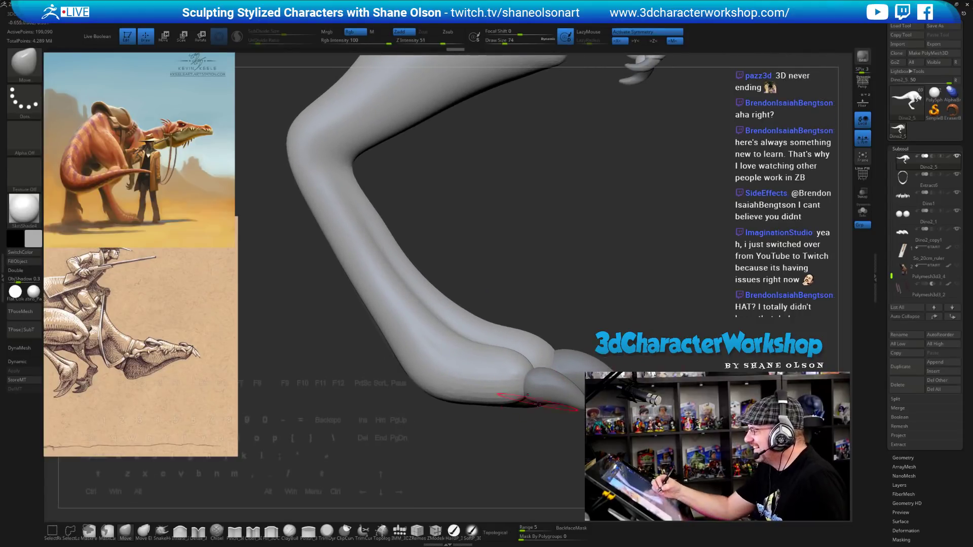
key(s)
click(408, 439)
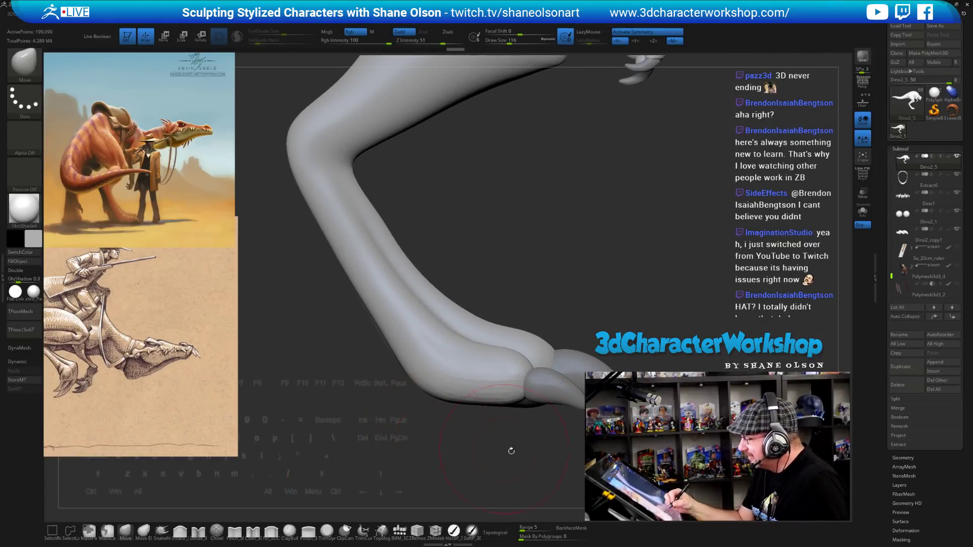
mouse_move(537, 418)
mouse_down()
mouse_move(526, 401)
mouse_move(533, 366)
mouse_up()
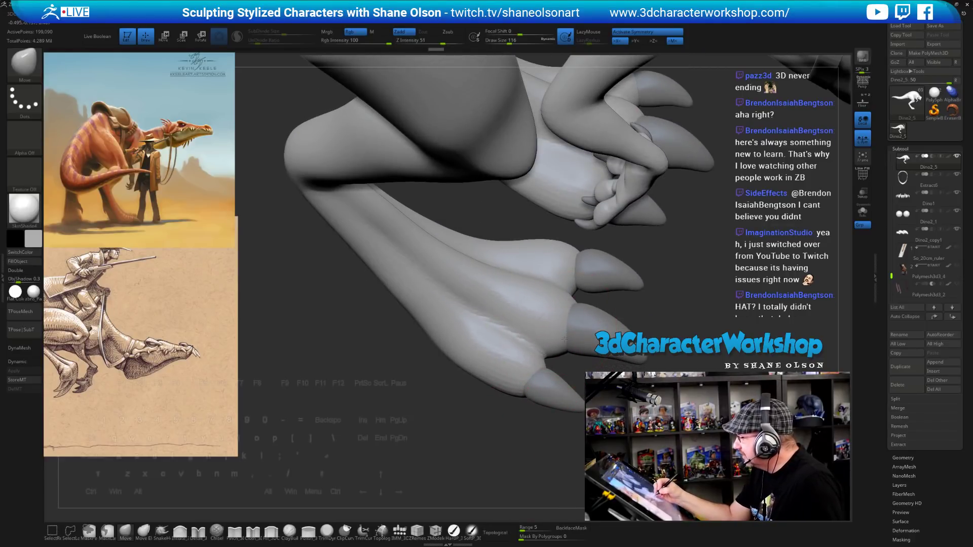
drag(606, 378, 594, 343)
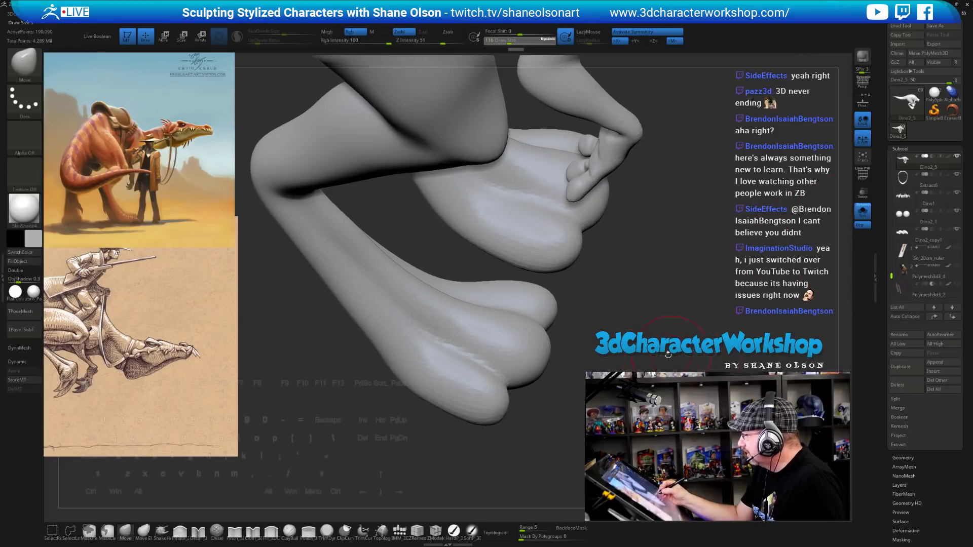
Isolate the dinosaur body and push a claw socket into the outer toe's tip, reducing the Move brush to draw size 62.
click(863, 211)
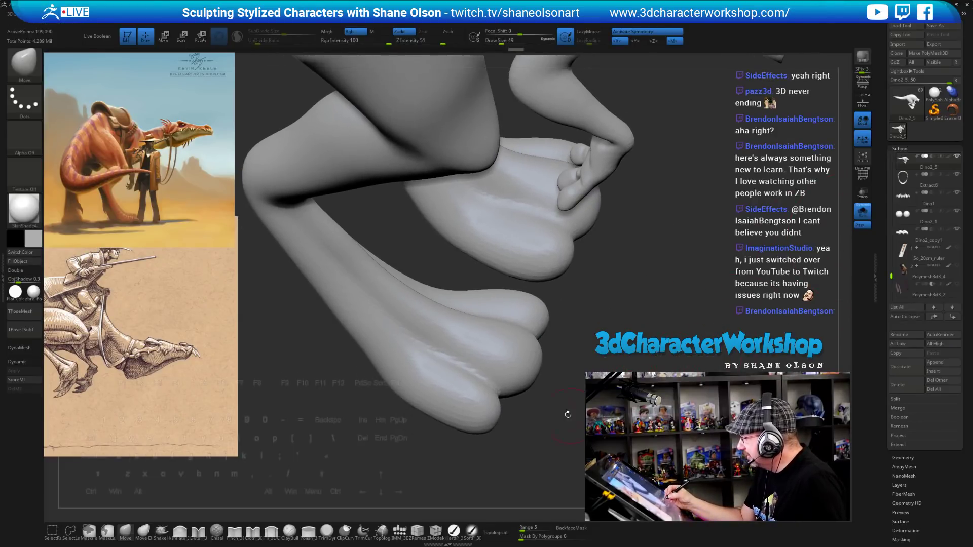
drag(568, 414, 556, 424)
key(s)
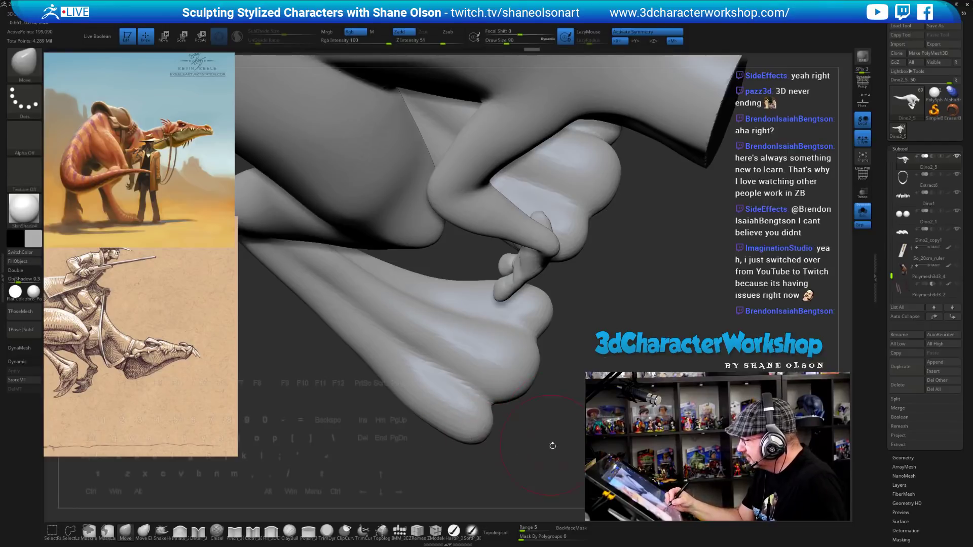
mouse_move(456, 419)
mouse_down()
mouse_move(567, 437)
mouse_move(456, 402)
mouse_move(551, 426)
mouse_move(475, 426)
mouse_move(593, 375)
mouse_move(507, 419)
mouse_move(492, 414)
mouse_up()
key(s)
key(s)
key(s)
mouse_move(528, 417)
right_down()
mouse_move(449, 436)
mouse_move(564, 401)
right_up()
key(bracketleft)
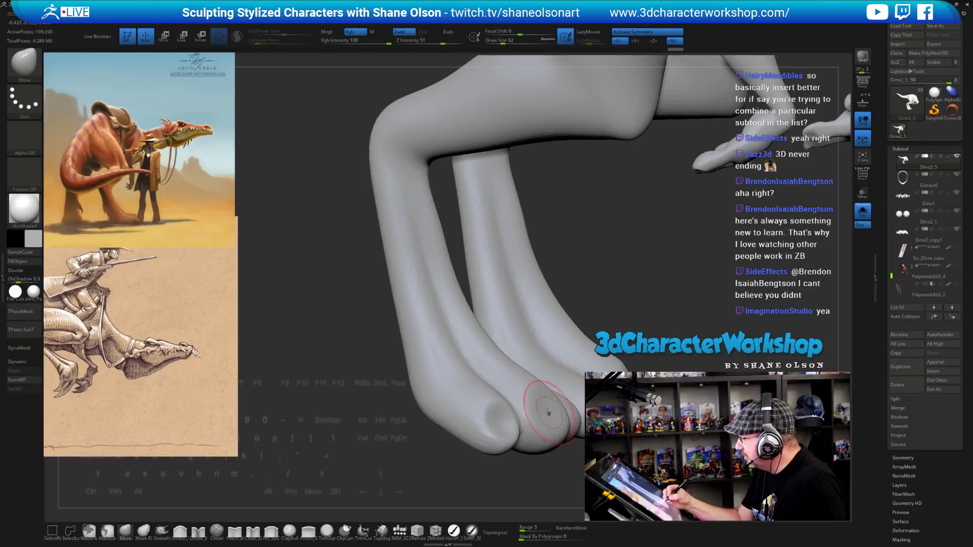
Deepen the claw recess at the toe tip with the Move brush at draw size 65.
mouse_move(548, 398)
right_down()
mouse_move(540, 412)
mouse_move(594, 370)
mouse_move(590, 392)
mouse_move(531, 402)
mouse_move(532, 393)
mouse_move(531, 409)
mouse_move(518, 409)
right_up()
key(bracketleft)
key(bracketleft)
key(bracketright)
key(bracketright)
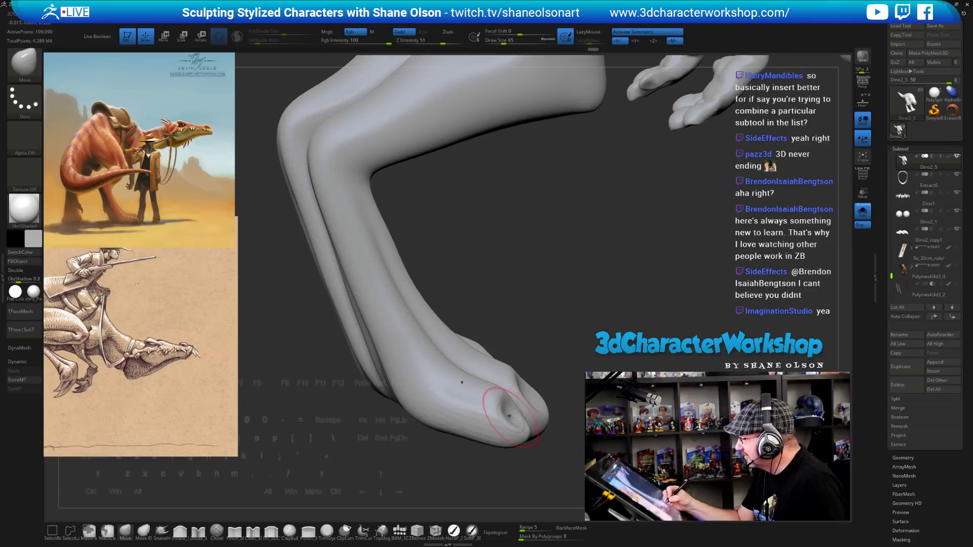
Refine the claw sockets across the toes at draw size 59 and show all subtools again.
mouse_move(580, 438)
right_down()
mouse_move(559, 378)
mouse_move(558, 431)
mouse_move(496, 403)
mouse_move(507, 407)
right_up()
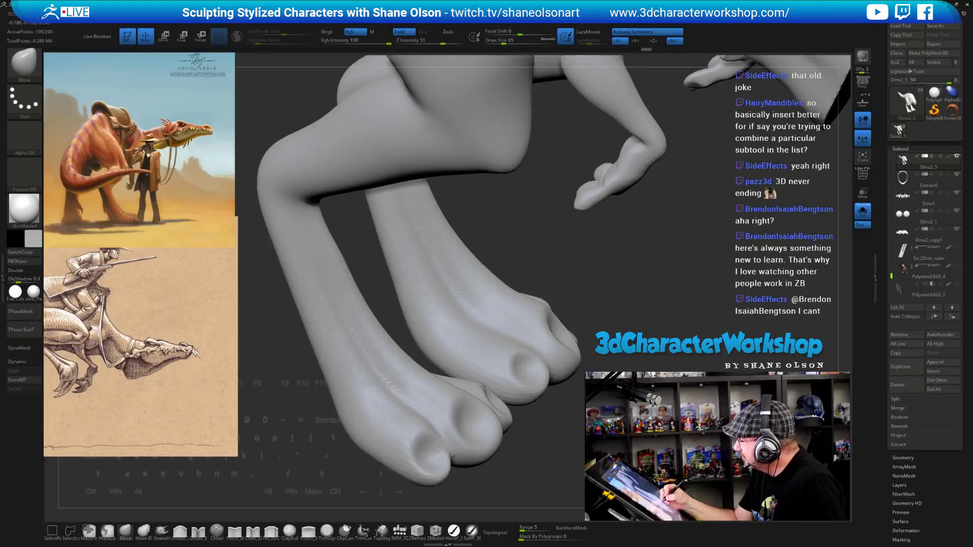
key([)
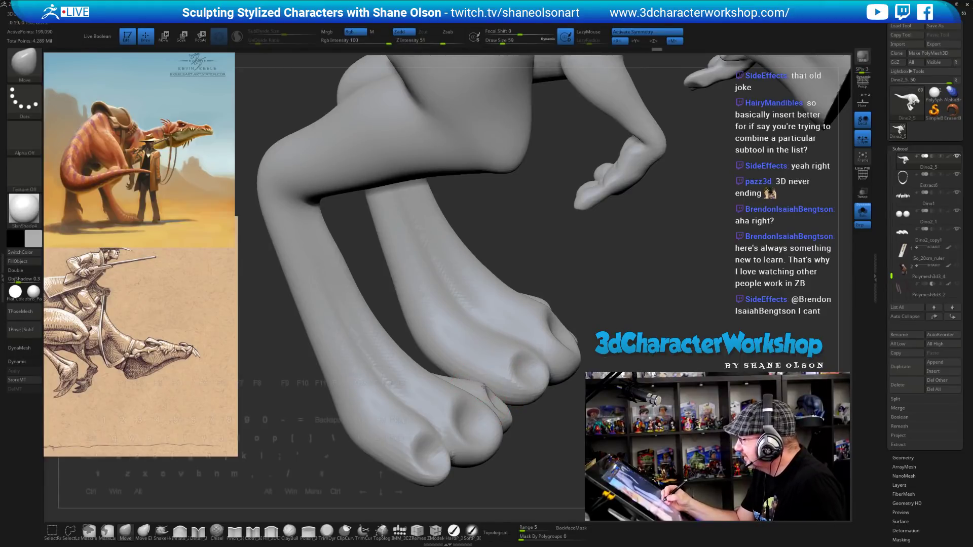
mouse_move(452, 402)
right_down()
mouse_move(472, 404)
mouse_move(480, 421)
right_up()
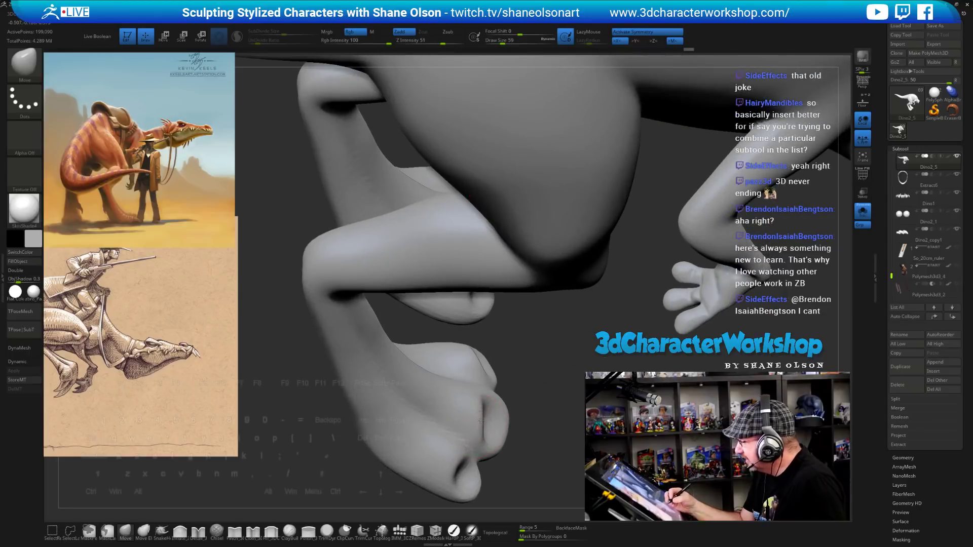
right_drag(547, 447, 453, 456)
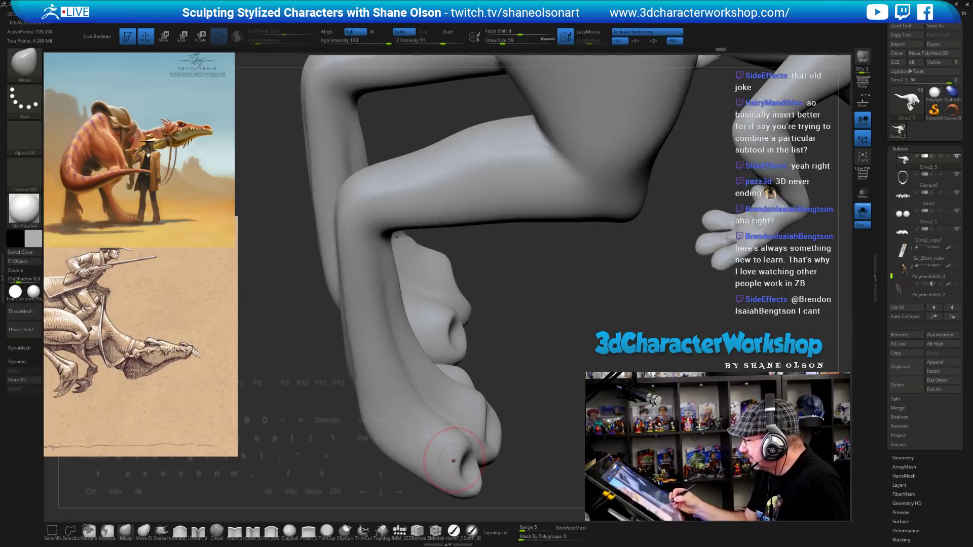
right_drag(487, 414, 517, 418)
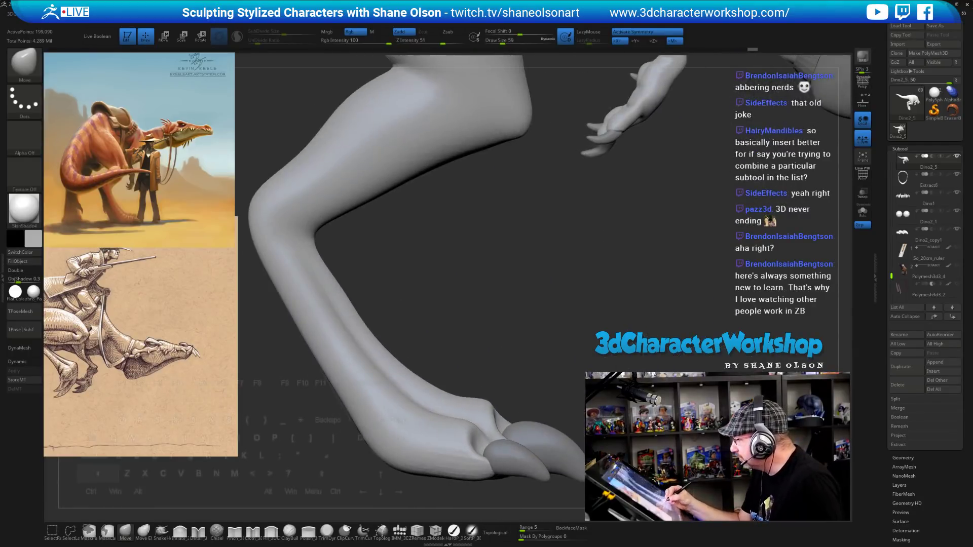
Select the toe claws subtool and move the claws back into the toe sockets with the Move gizmo.
alt+click(558, 449)
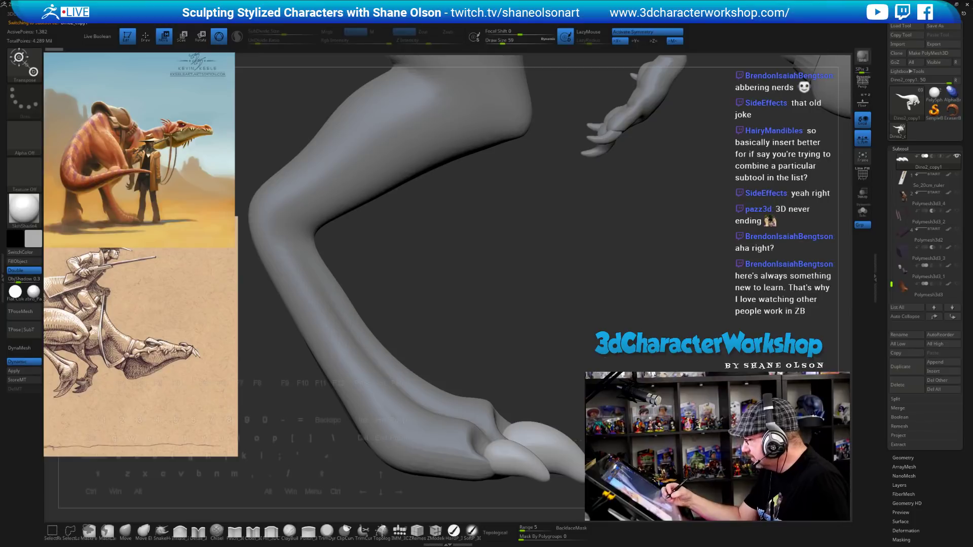
alt+click(557, 443)
drag(526, 412, 508, 399)
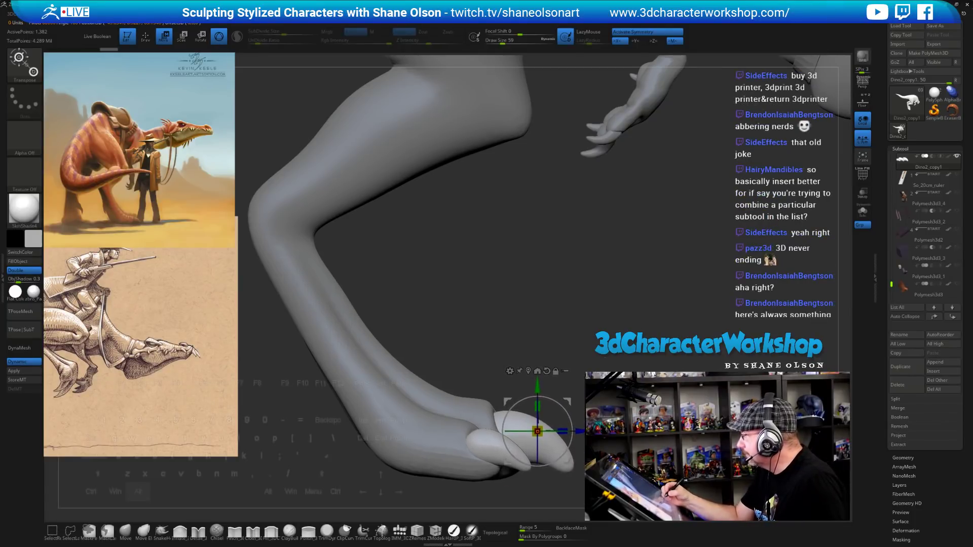
alt+right_drag(508, 399, 491, 389)
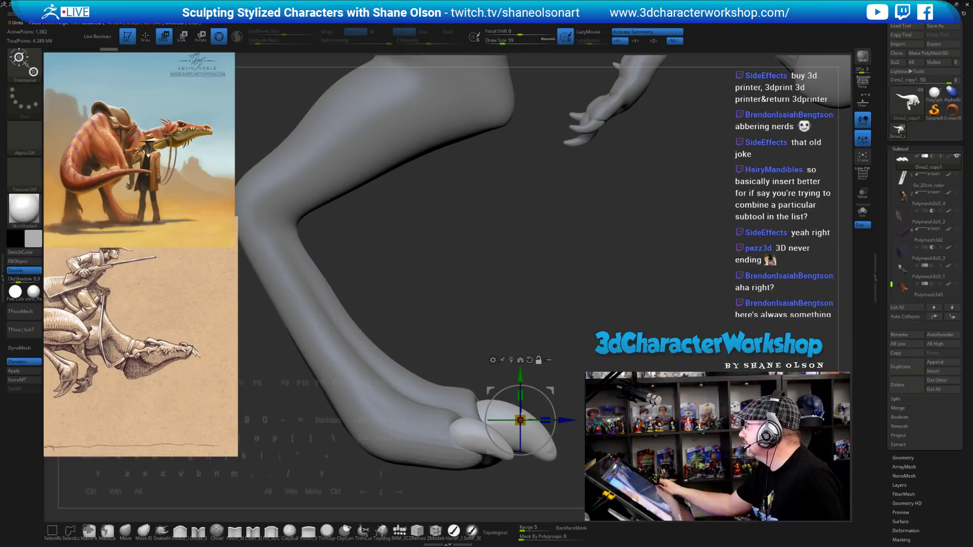
ctrl+right_drag(682, 310, 691, 275)
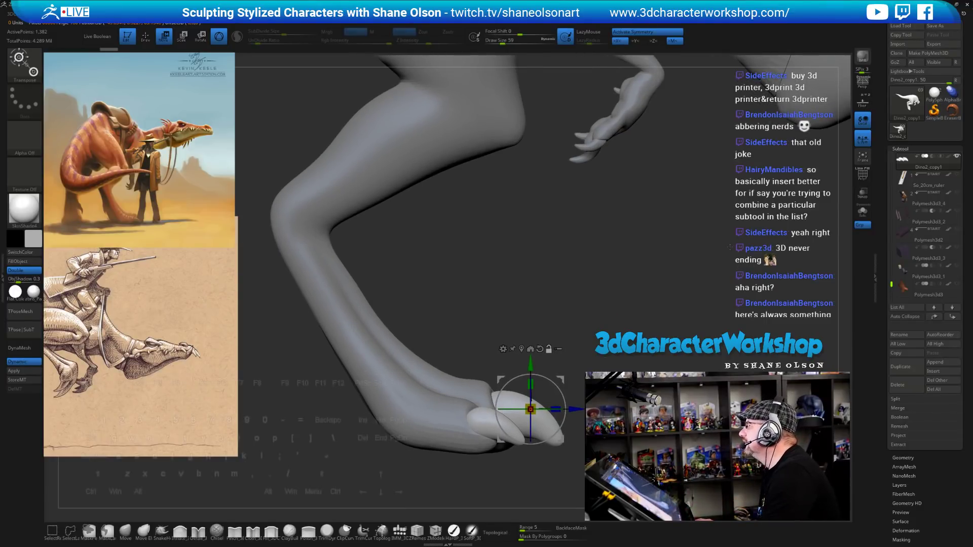
right_drag(738, 250, 731, 259)
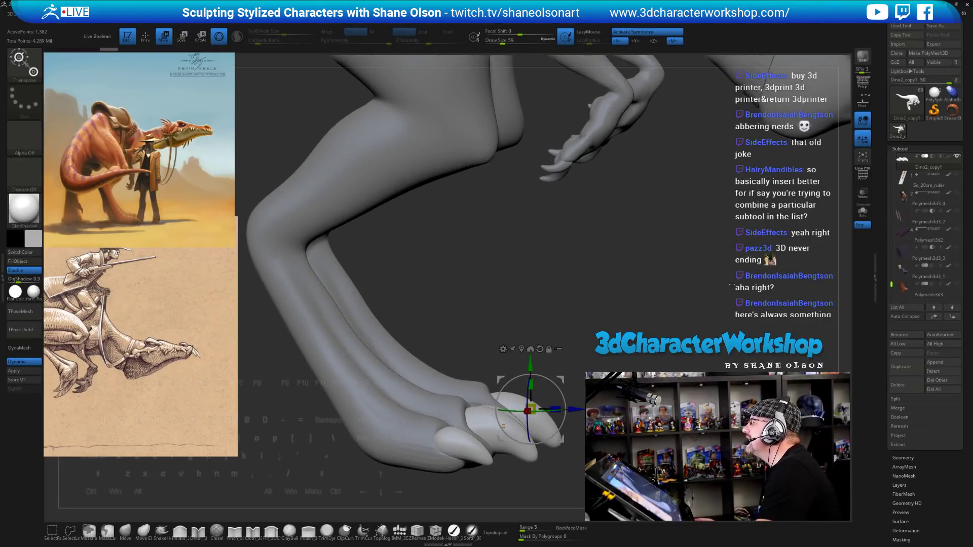
right_drag(728, 286, 735, 268)
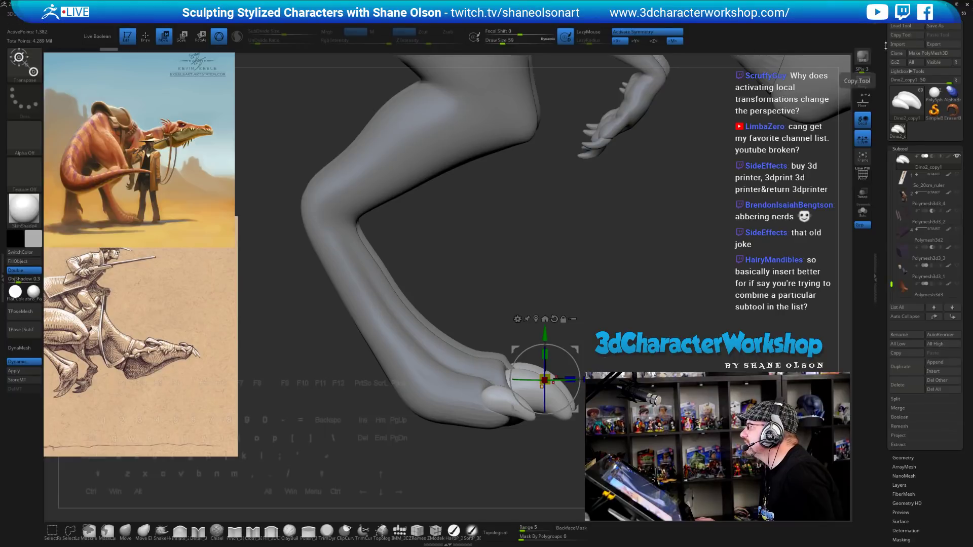
mouse_move(697, 242)
alt+mouse_down()
mouse_move(649, 255)
mouse_move(652, 264)
mouse_move(682, 238)
alt+mouse_up()
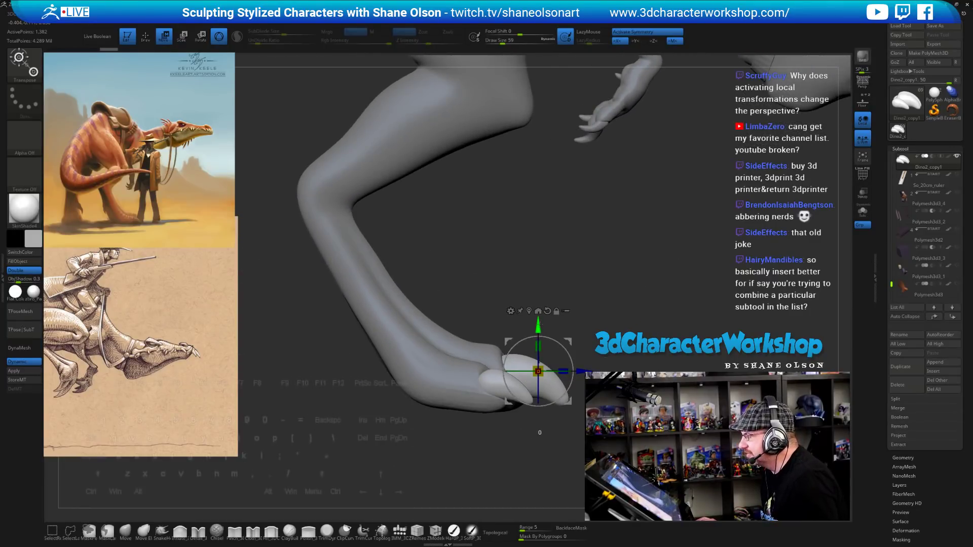
drag(540, 324, 540, 322)
Switch from the gizmo back to the Move brush at draw size 128 and select the dinosaur body.
drag(669, 263, 686, 319)
key(s)
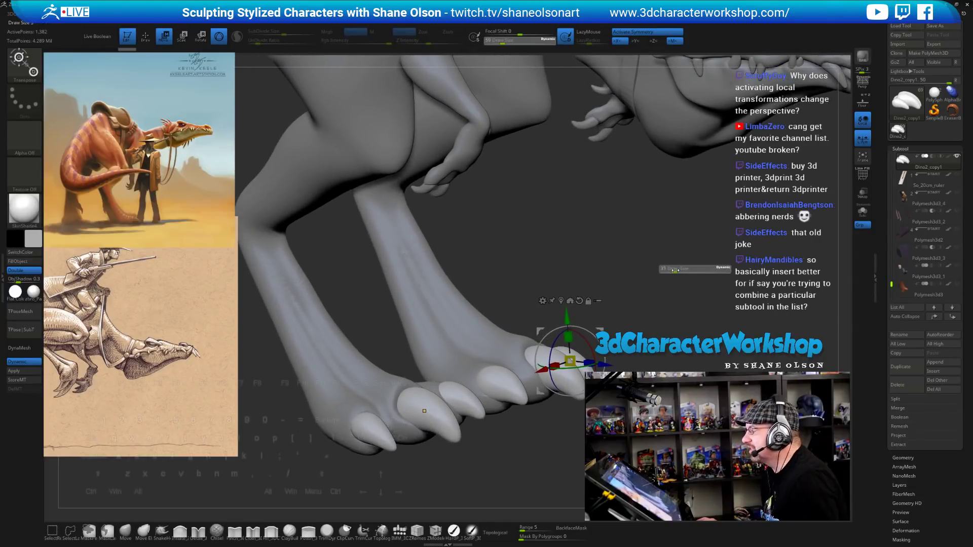
drag(685, 270, 684, 271)
alt+drag(679, 340, 718, 333)
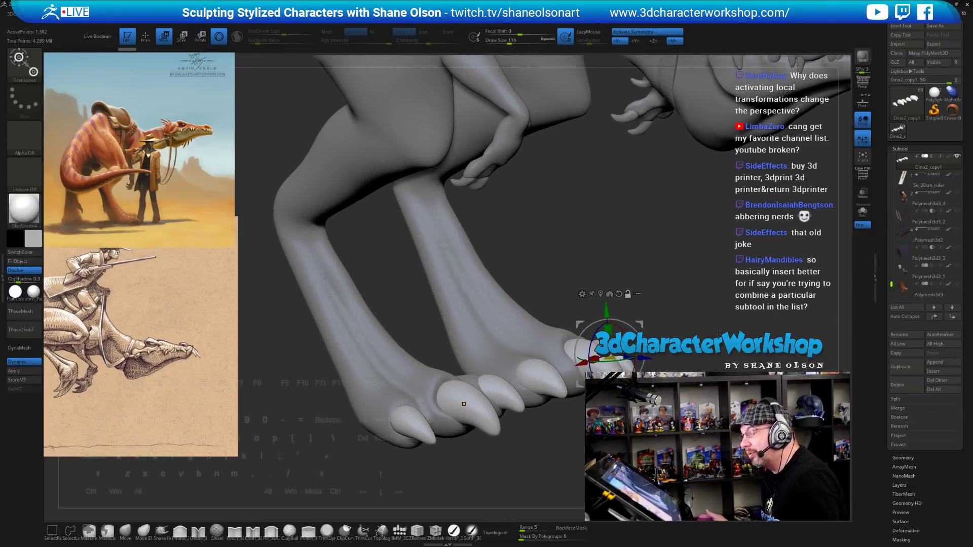
key(q)
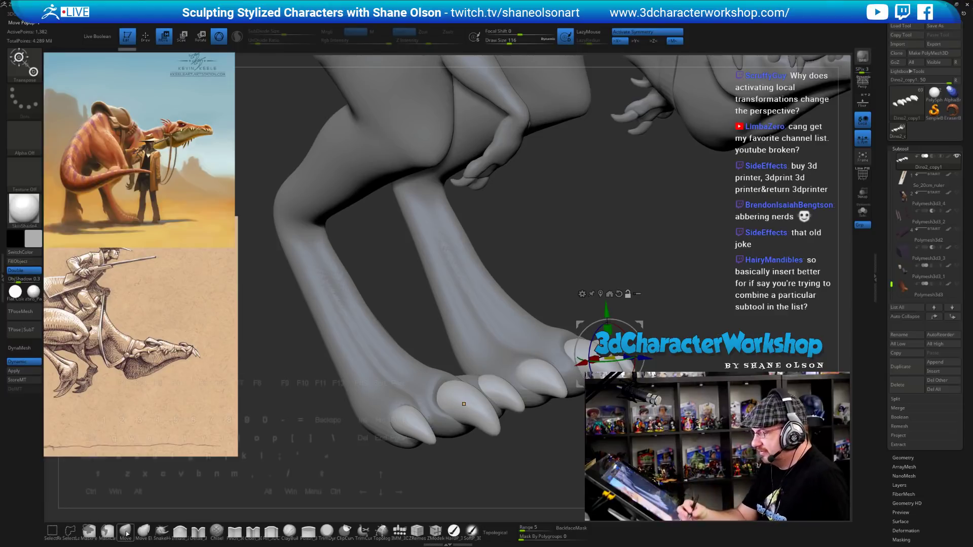
key(bracketright)
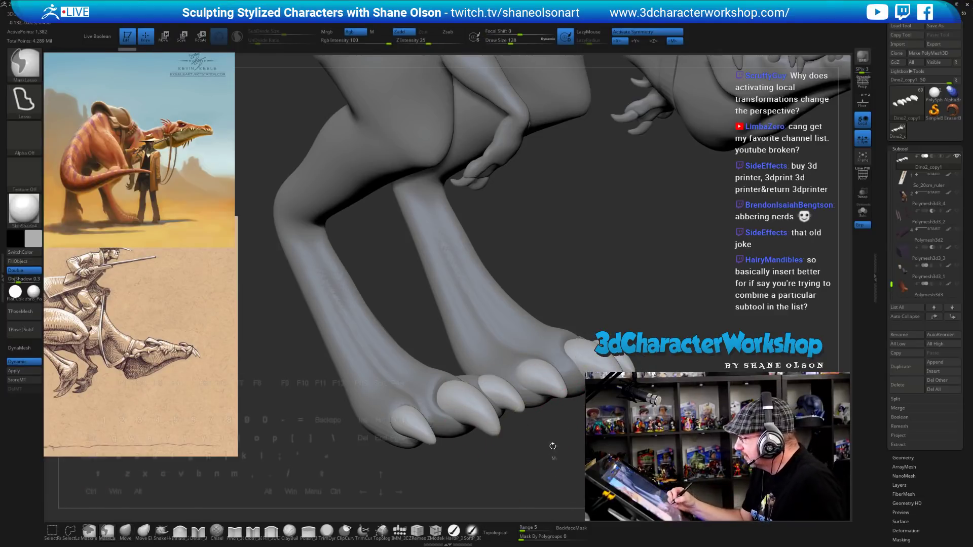
ctrl+click(552, 446)
ctrl+click(554, 458)
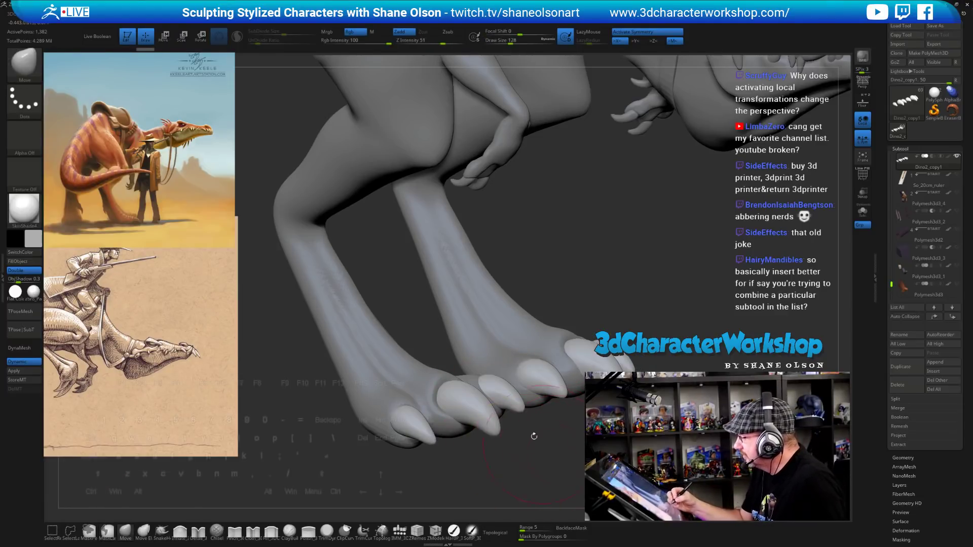
alt+click(440, 375)
alt+drag(591, 440, 613, 429)
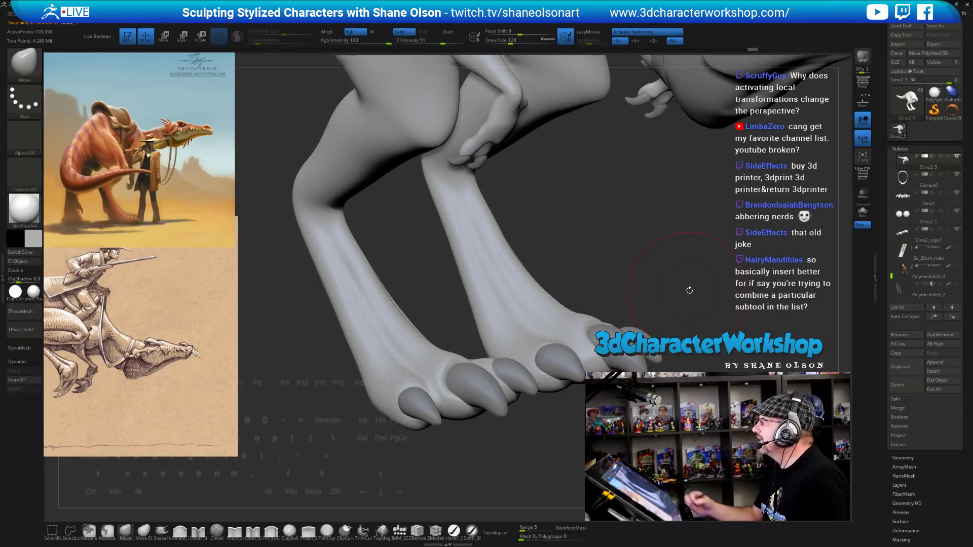
Shape the toes around the claw bases with the Move brush at draw sizes 116 and 80.
drag(689, 294, 670, 243)
key(s)
drag(670, 243, 669, 247)
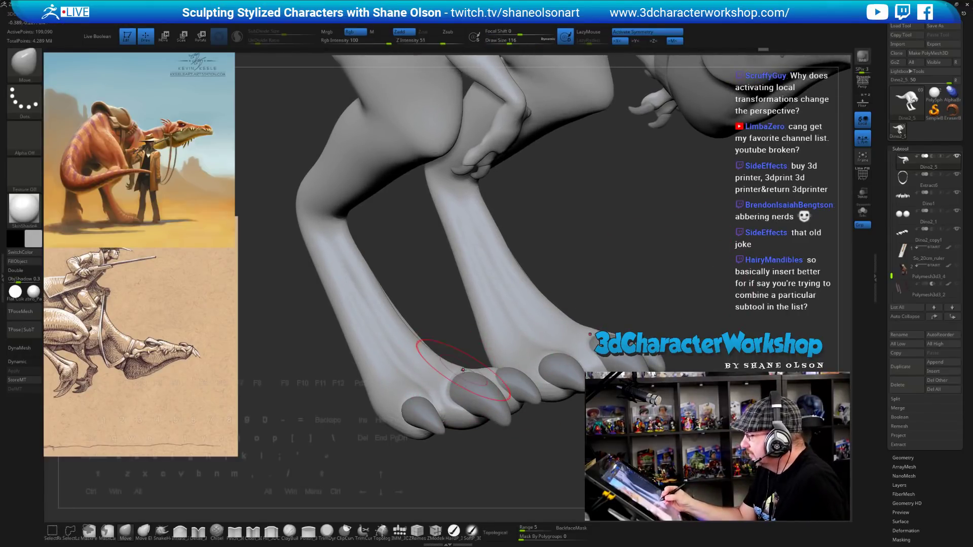
drag(592, 381, 570, 434)
key(s)
drag(582, 422, 577, 423)
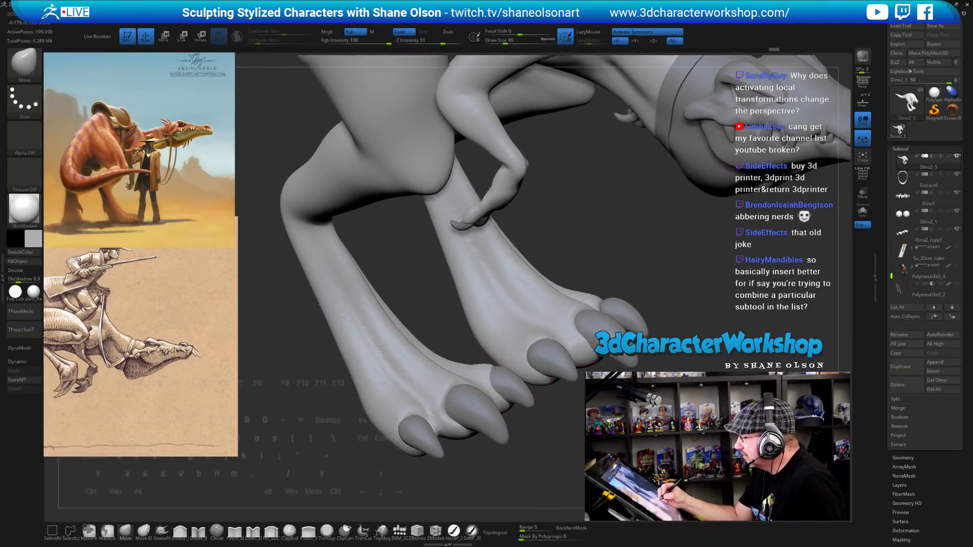
Shape the toes around the claw bases with the Move brush at draw size 112.
mouse_move(530, 400)
mouse_down()
mouse_move(502, 381)
mouse_move(482, 383)
mouse_up()
mouse_move(552, 385)
alt+mouse_down()
mouse_move(572, 375)
mouse_move(501, 362)
alt+mouse_up()
key(s)
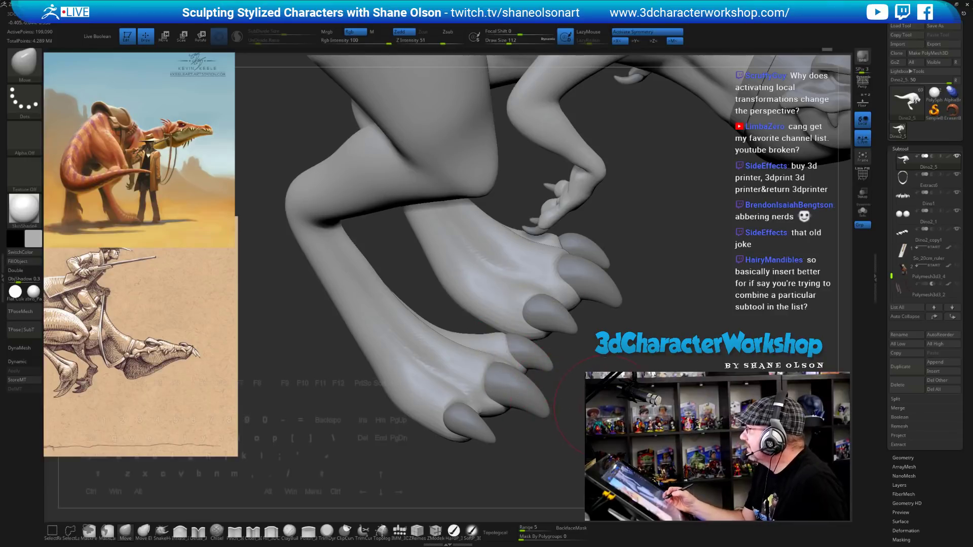
mouse_move(603, 403)
mouse_down()
mouse_move(478, 358)
mouse_move(499, 388)
mouse_move(483, 400)
mouse_move(494, 397)
mouse_up()
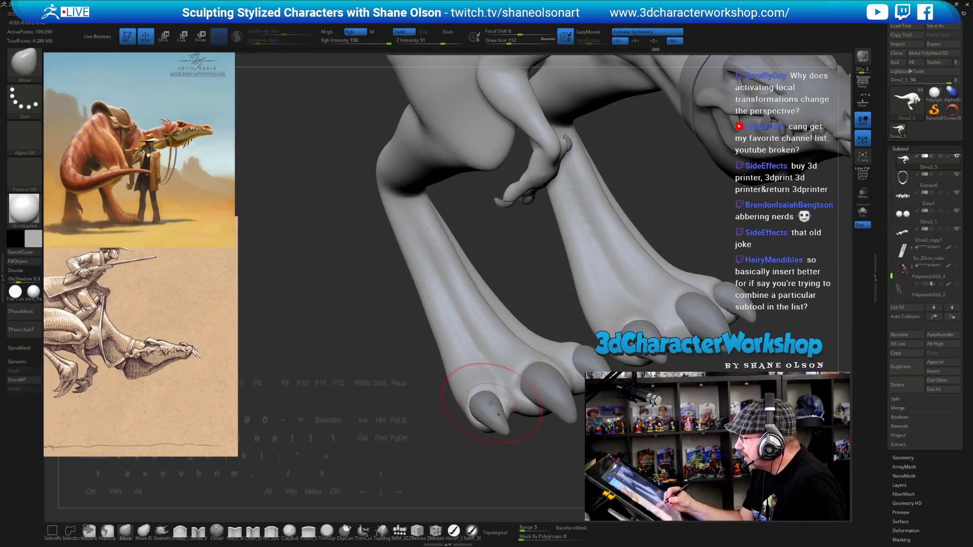
drag(467, 398, 596, 356)
Refine the toe edges around the claws from the front at draw size 77.
key(bracketleft)
key(bracketleft)
key(bracketleft)
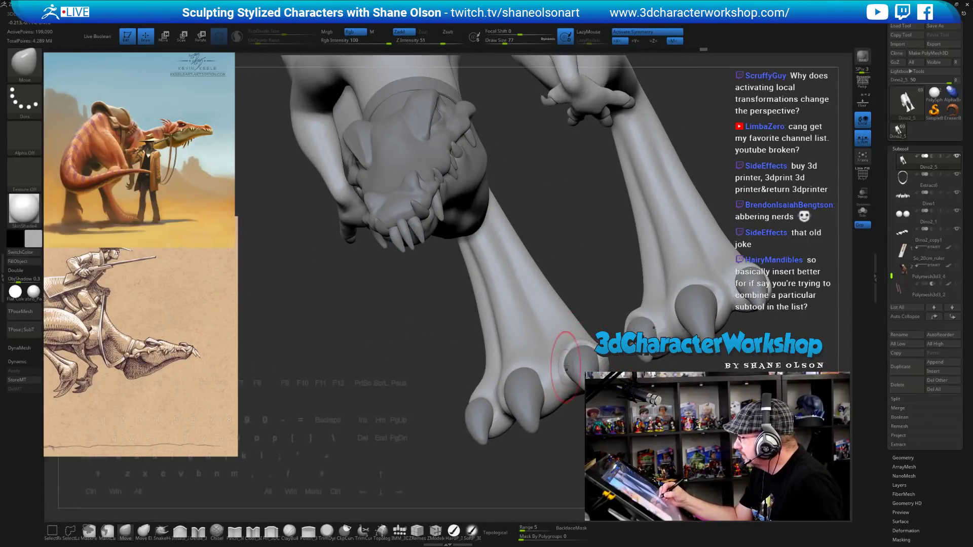
mouse_move(582, 358)
mouse_down()
mouse_move(604, 355)
mouse_move(586, 350)
mouse_move(603, 375)
mouse_move(583, 385)
mouse_move(747, 251)
mouse_up()
Adjust the forms of the foot and lower leg with the Move brush at draw size 97.
key(bracketright)
key(bracketright)
key(bracketright)
key(bracketleft)
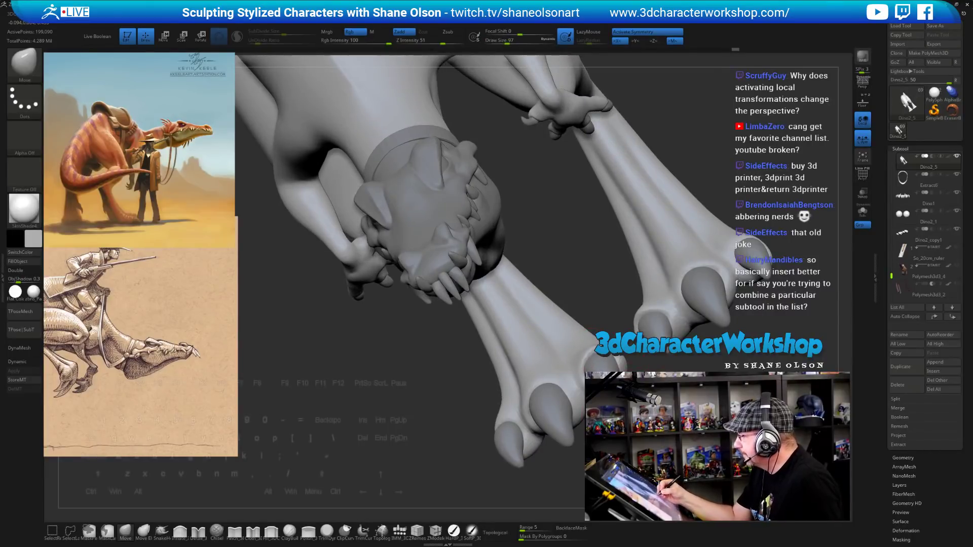
drag(619, 364, 588, 274)
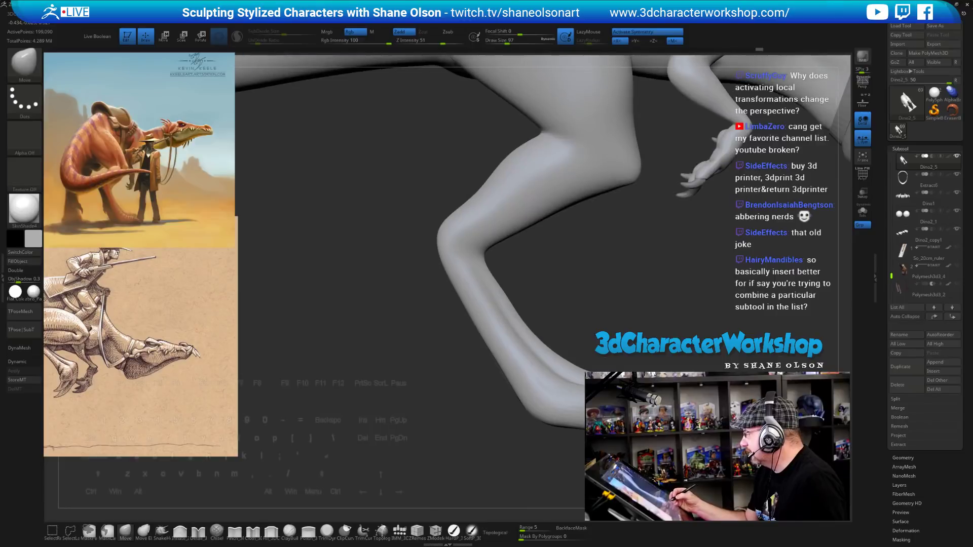
mouse_move(603, 386)
mouse_down()
mouse_move(649, 330)
mouse_move(689, 326)
mouse_move(542, 365)
mouse_up()
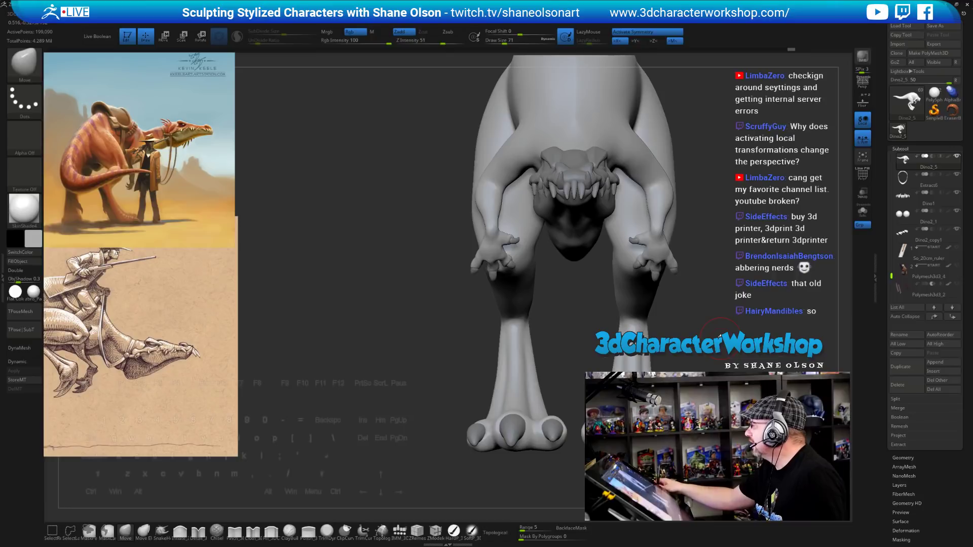
Pull a dewclaw nub out of the inner side of the lower legs with the SnakeHook brush at draw sizes 62 and 54.
mouse_move(725, 309)
mouse_down()
mouse_move(556, 335)
mouse_move(487, 409)
mouse_move(348, 500)
mouse_up()
key(s)
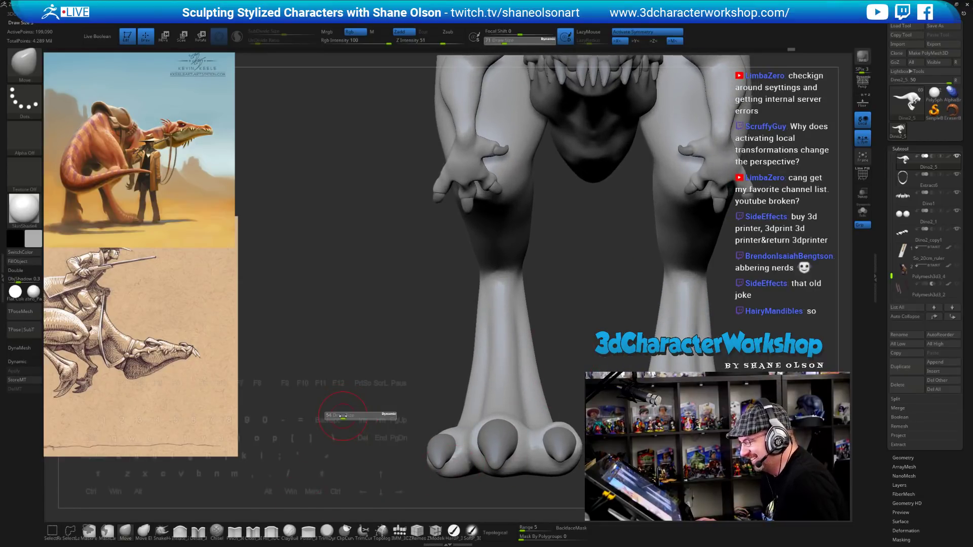
drag(344, 416, 326, 412)
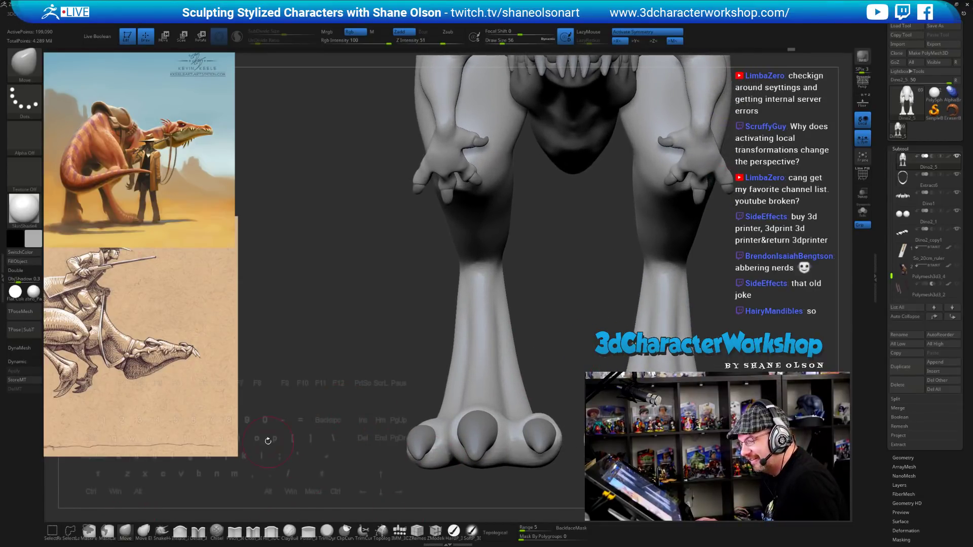
drag(365, 313, 372, 310)
mouse_move(605, 296)
mouse_down()
mouse_move(572, 328)
mouse_move(178, 485)
mouse_up()
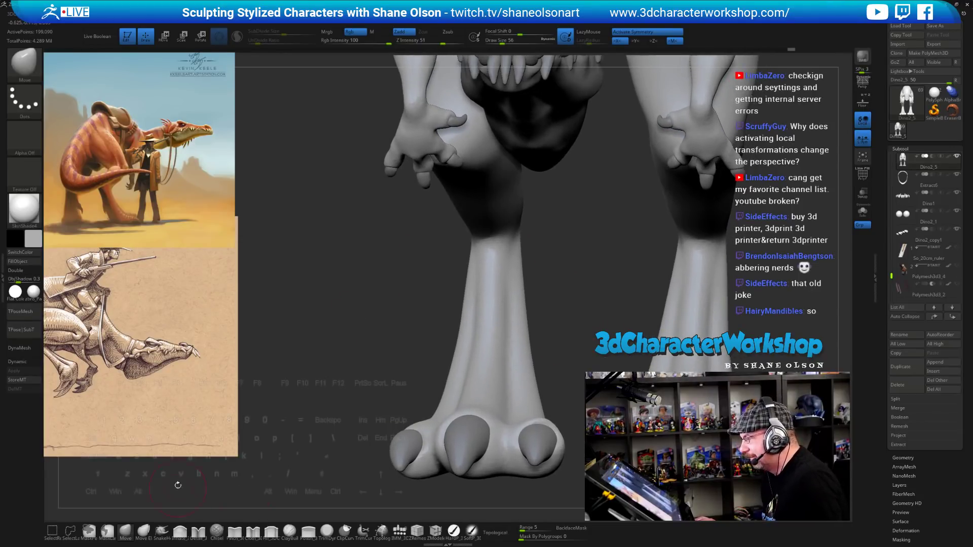
click(161, 532)
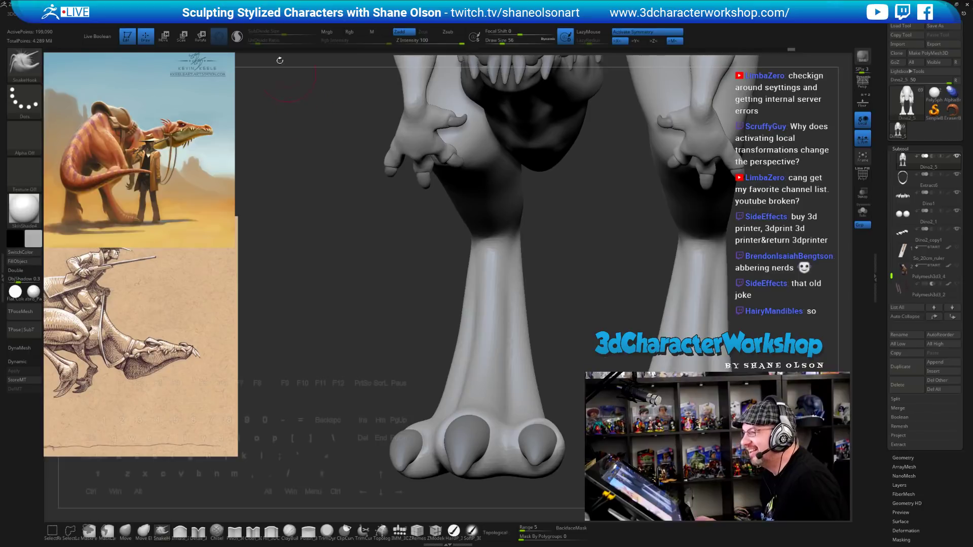
key(s)
drag(325, 361, 328, 361)
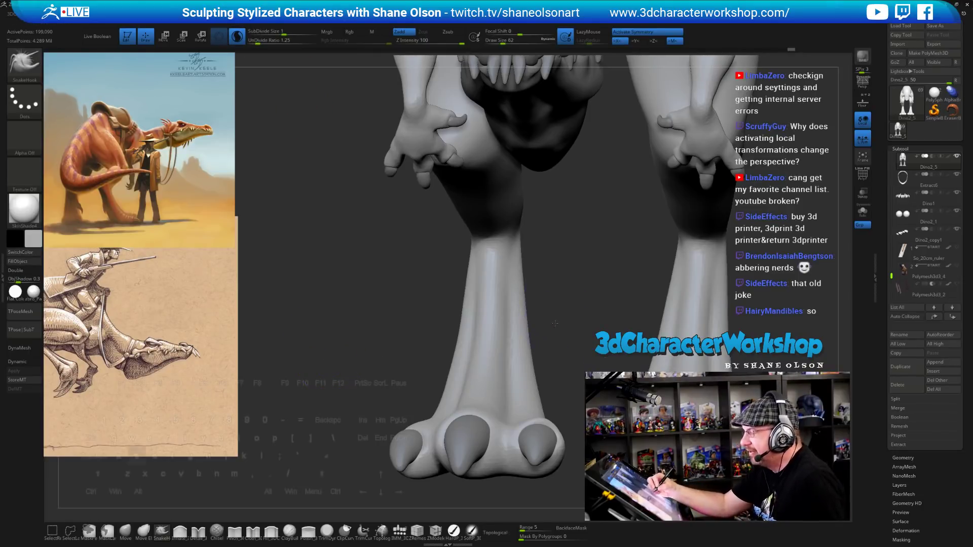
drag(555, 323, 551, 329)
key(s)
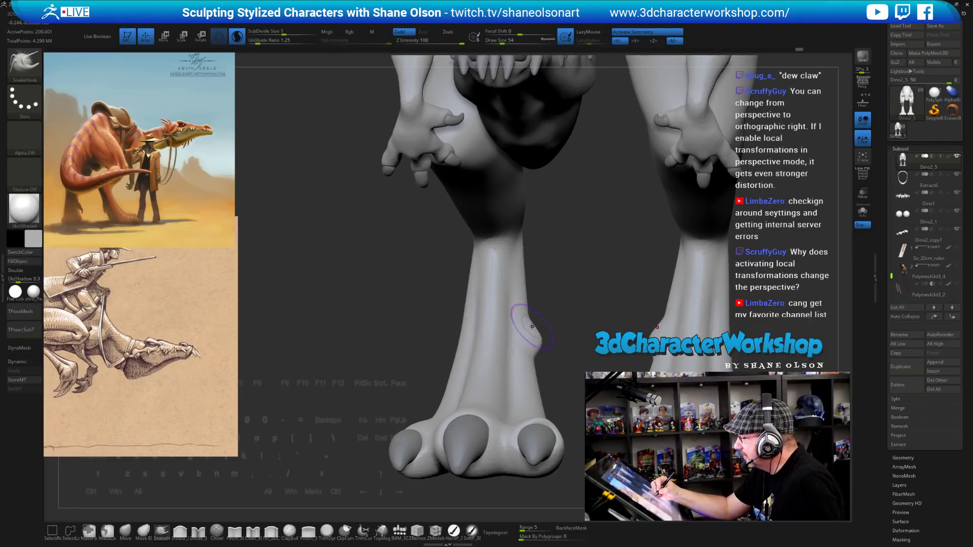
mouse_move(532, 320)
mouse_down()
mouse_move(562, 334)
mouse_move(548, 351)
mouse_move(563, 338)
mouse_move(597, 353)
mouse_move(563, 324)
mouse_move(580, 304)
mouse_move(529, 337)
mouse_move(534, 328)
mouse_move(528, 343)
mouse_move(552, 311)
mouse_move(574, 307)
mouse_move(530, 383)
mouse_move(509, 382)
mouse_move(502, 402)
mouse_up()
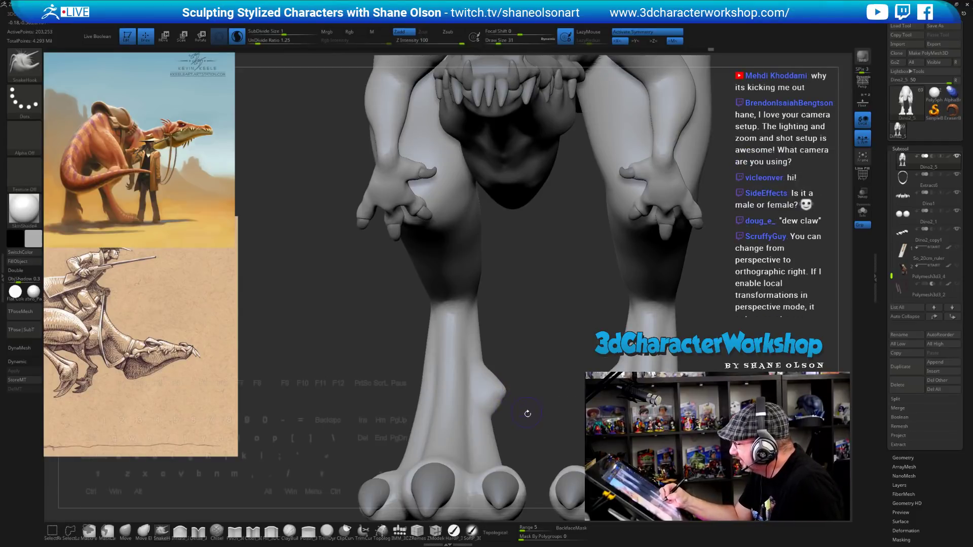
Refine and smooth the dewclaw nubs on the lower legs with the SnakeHook brush, enlarging it to draw size 51.
key(bracketright)
mouse_move(532, 418)
mouse_down()
mouse_move(502, 401)
mouse_move(507, 387)
mouse_move(415, 380)
mouse_move(416, 415)
mouse_move(466, 385)
mouse_move(521, 373)
mouse_move(544, 373)
mouse_move(530, 379)
mouse_move(543, 387)
mouse_move(550, 377)
mouse_move(634, 381)
mouse_move(563, 387)
mouse_up()
key(shift)
key(f)
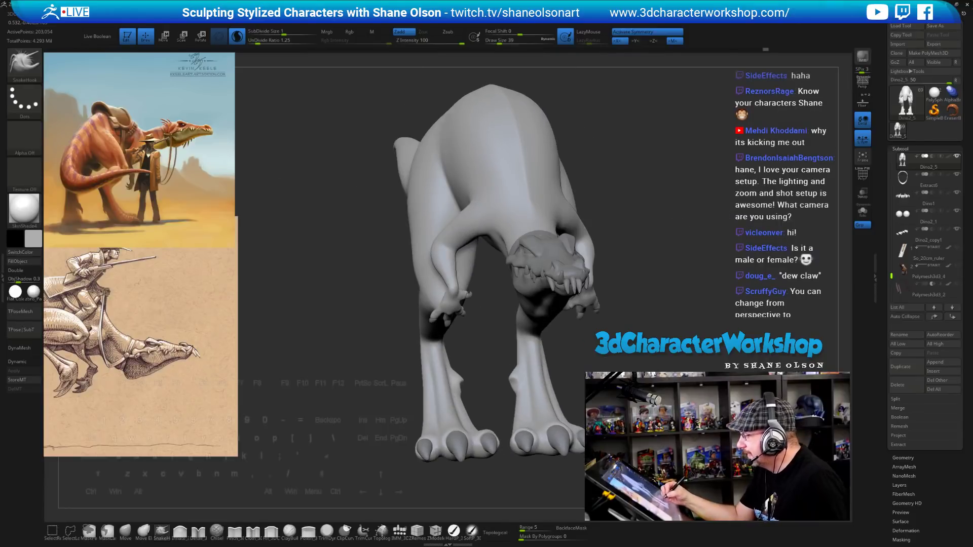
alt+drag(631, 325, 652, 361)
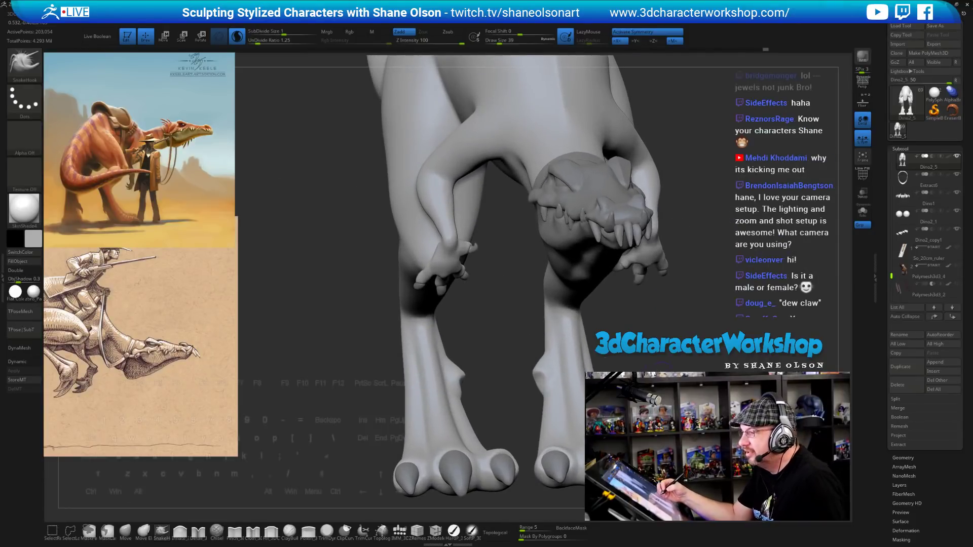
key(bracketright)
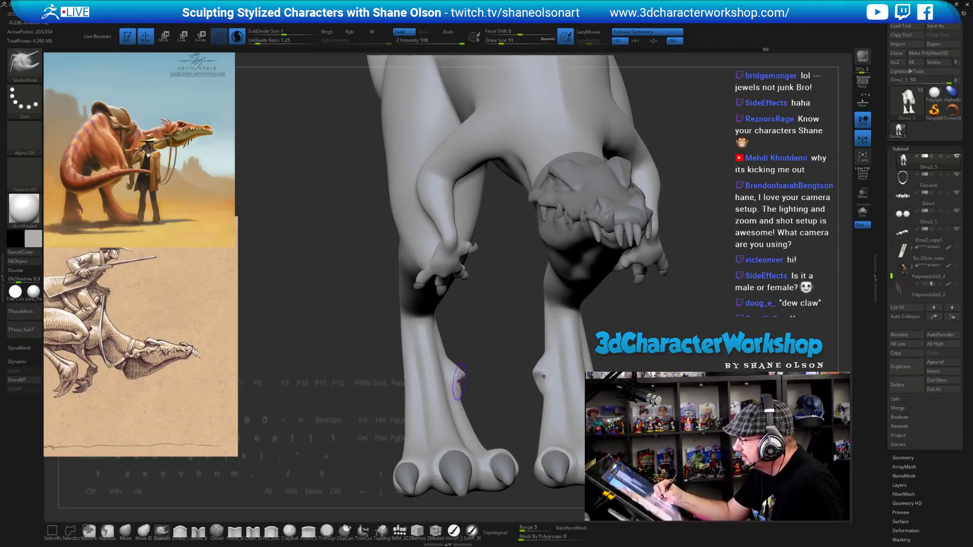
drag(463, 381, 464, 380)
mouse_move(528, 350)
mouse_down()
mouse_move(506, 360)
mouse_move(446, 344)
mouse_move(504, 320)
mouse_move(552, 350)
mouse_up()
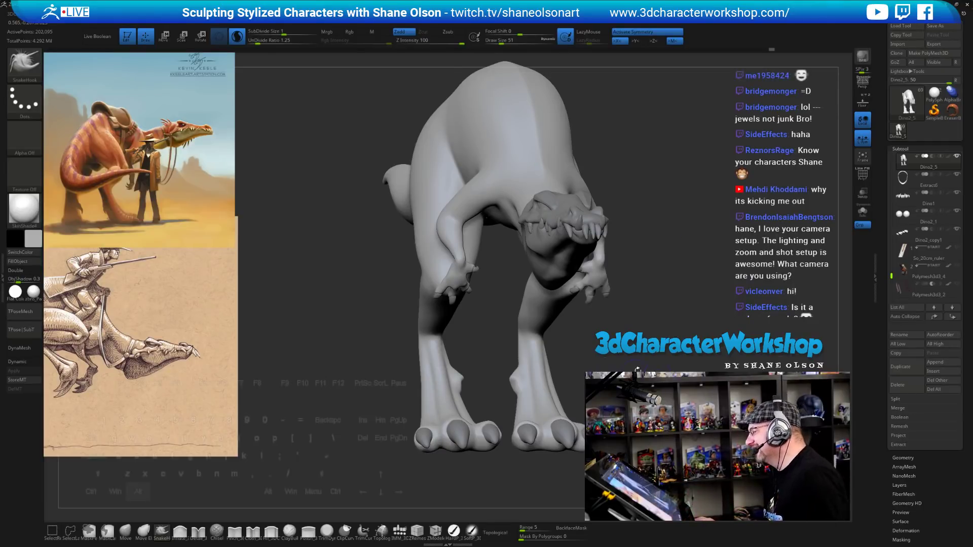
mouse_move(506, 377)
alt+mouse_down()
mouse_move(487, 372)
mouse_move(479, 395)
mouse_move(487, 390)
mouse_move(522, 424)
mouse_move(645, 324)
mouse_move(528, 343)
mouse_move(515, 389)
mouse_move(439, 434)
alt+mouse_up()
key(shift)
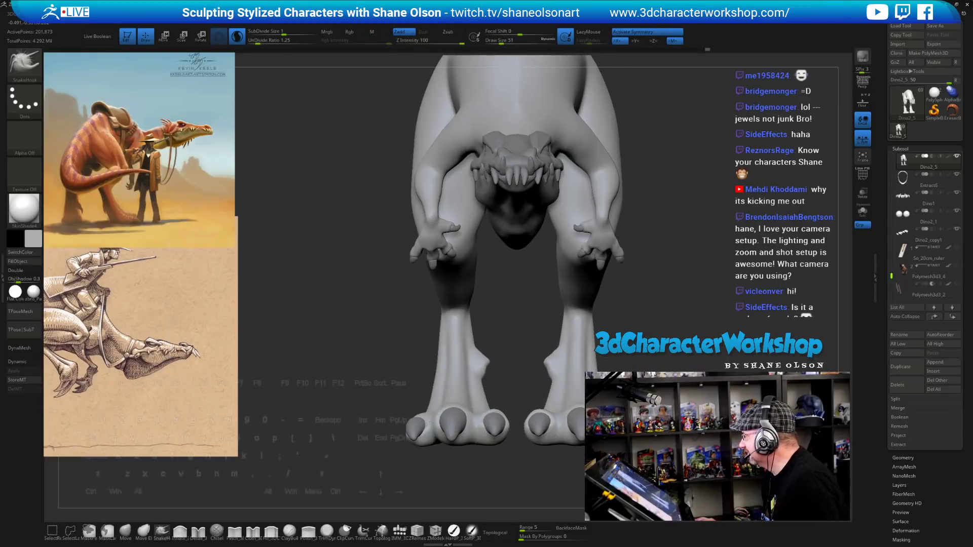
Select the toe claws subtool, show its polyframe and reduce the brush to draw size 44.
alt+click(575, 421)
drag(575, 420, 562, 388)
key(shift+f)
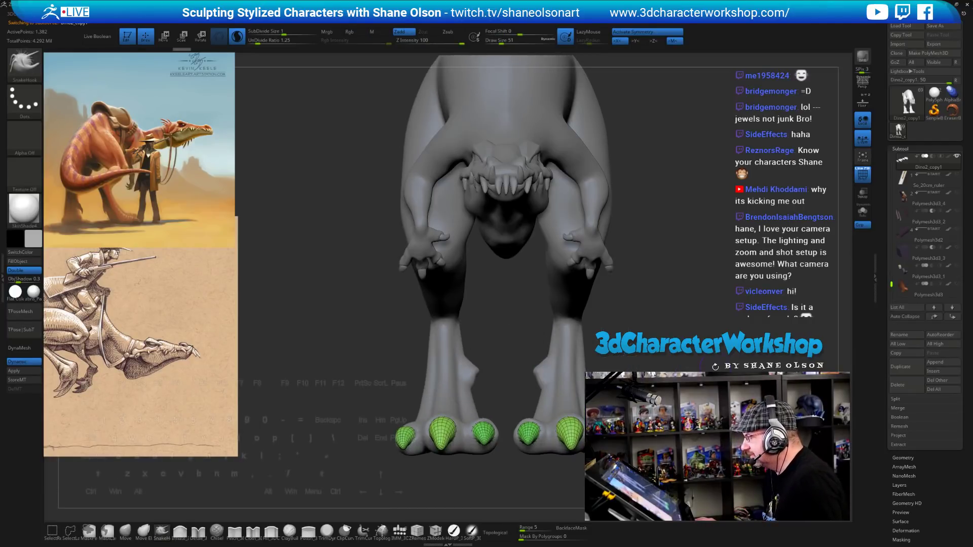
alt+drag(716, 366, 688, 370)
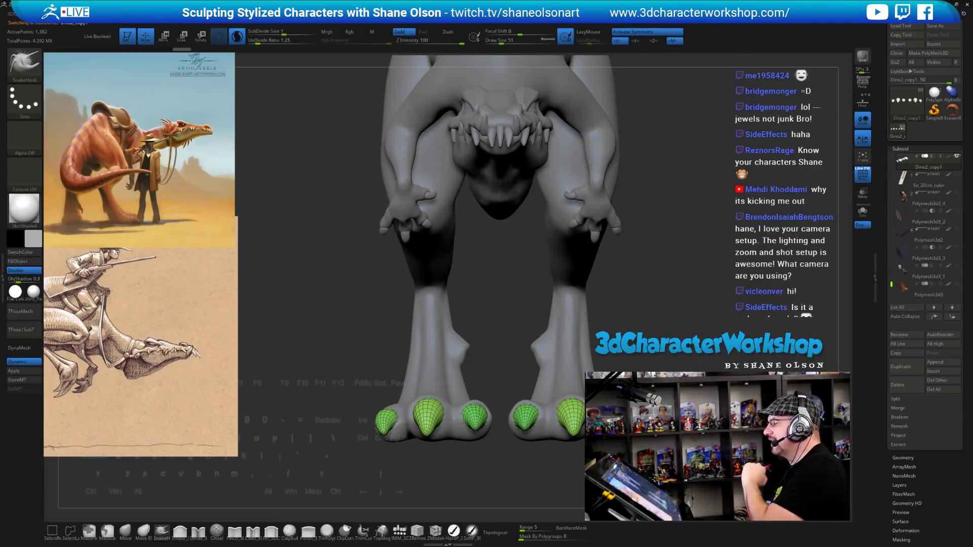
alt+drag(700, 386, 685, 390)
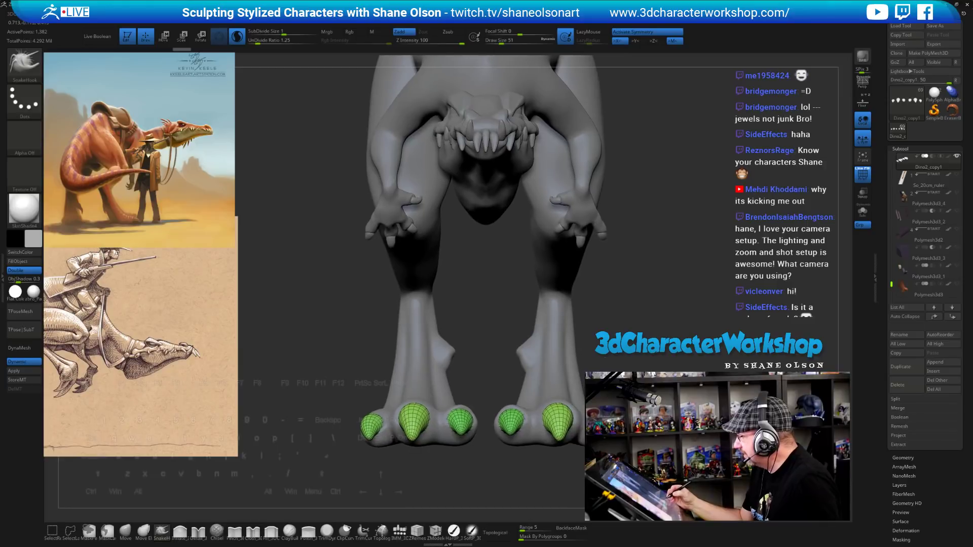
drag(509, 417, 482, 395)
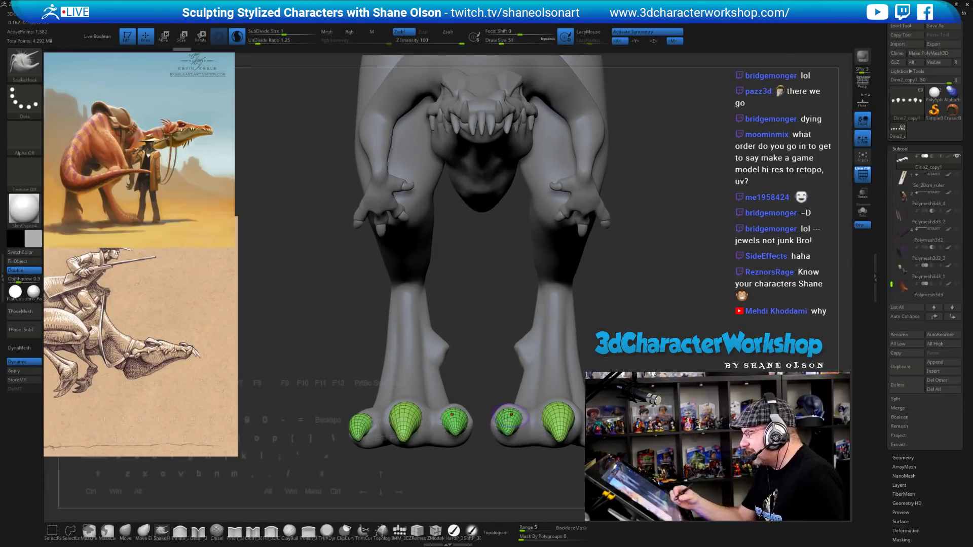
key(bracketleft)
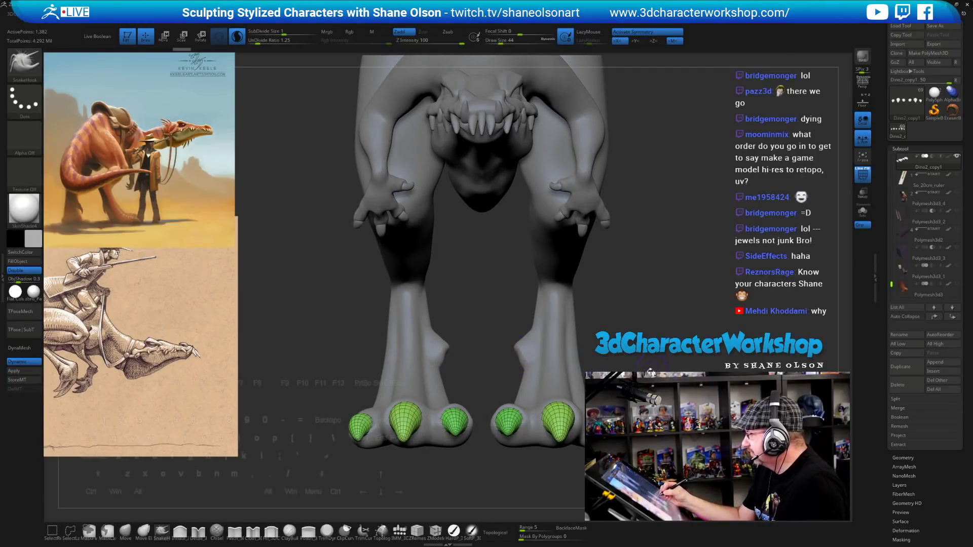
Lasso-mask the middle and outer toe claws, leaving only the innermost claw of each foot unmasked.
alt+drag(484, 366, 503, 356)
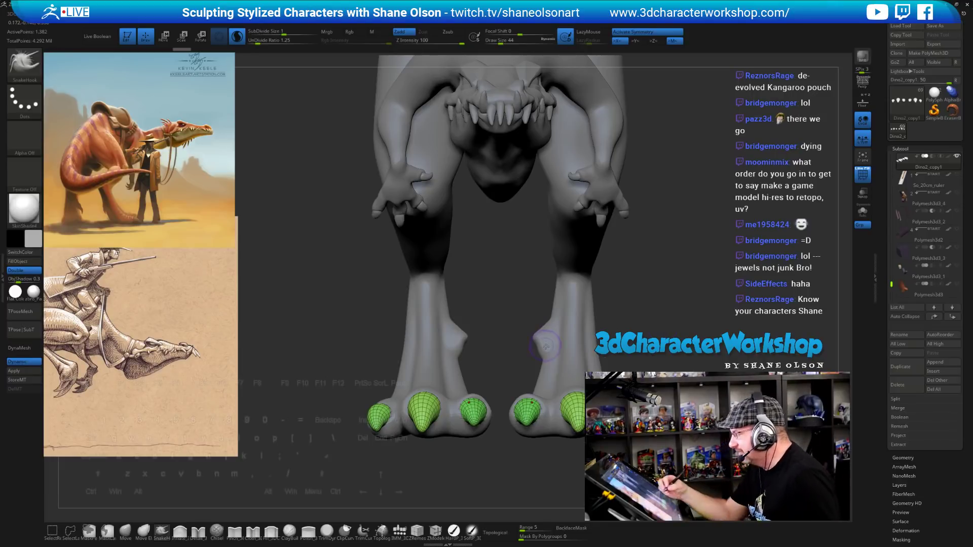
mouse_move(632, 331)
mouse_down()
mouse_move(642, 332)
mouse_move(628, 330)
mouse_move(593, 382)
mouse_move(525, 412)
mouse_up()
key(ctrl)
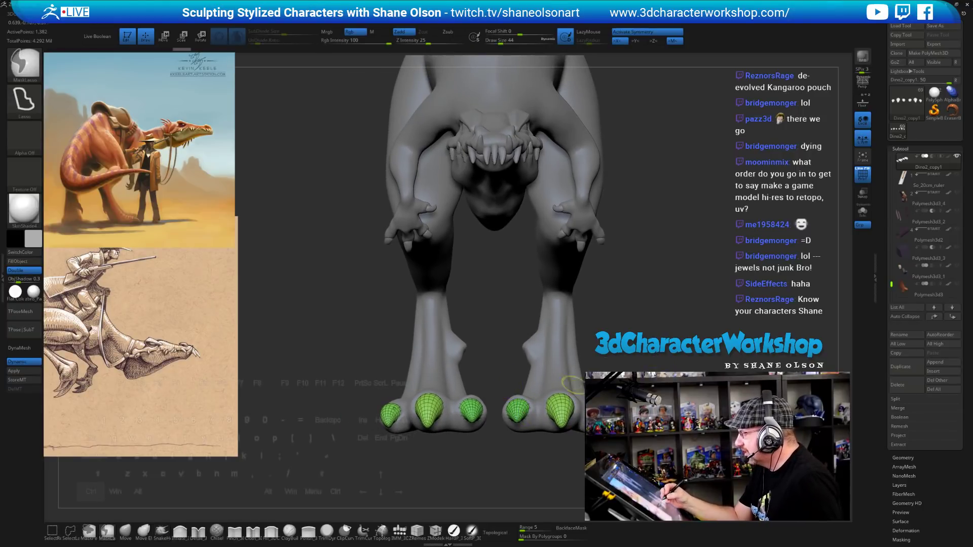
mouse_move(655, 373)
ctrl+mouse_down()
mouse_move(589, 349)
mouse_move(539, 444)
mouse_move(585, 473)
mouse_move(634, 464)
ctrl+mouse_up()
drag(643, 325, 640, 405)
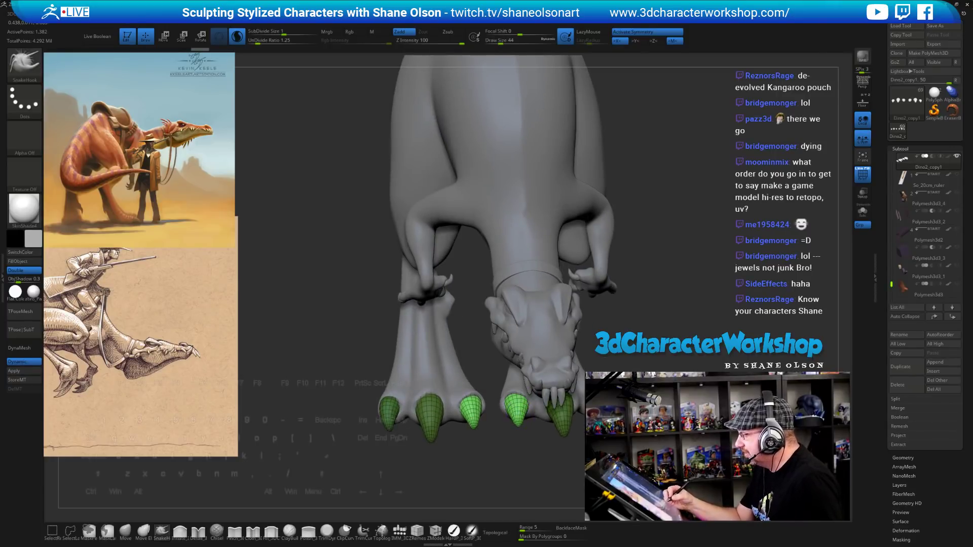
mouse_move(654, 314)
mouse_down()
mouse_move(737, 286)
mouse_move(654, 273)
mouse_move(710, 277)
mouse_up()
Activate the Move gizmo and relocate its pivot from the toe claws to the empty space beside the legs.
key(w)
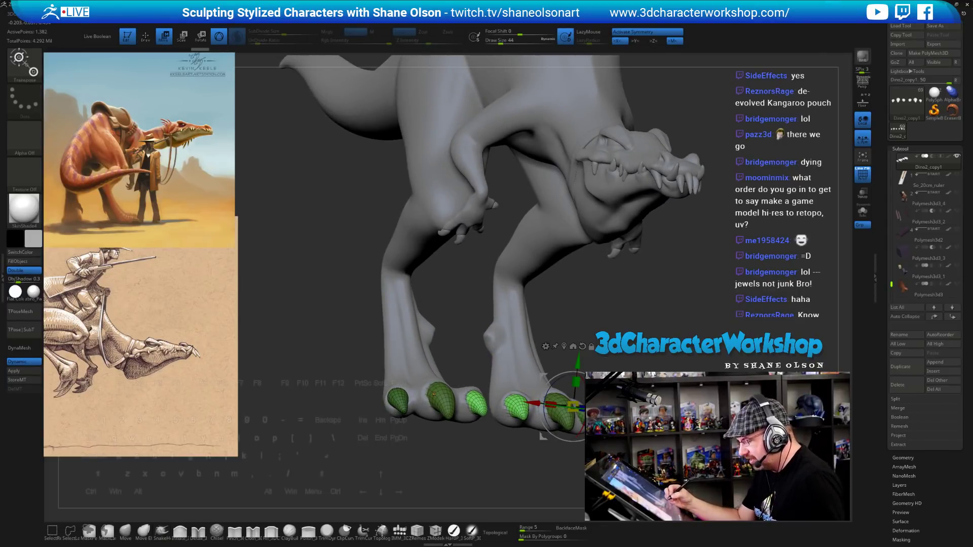
drag(654, 304, 709, 296)
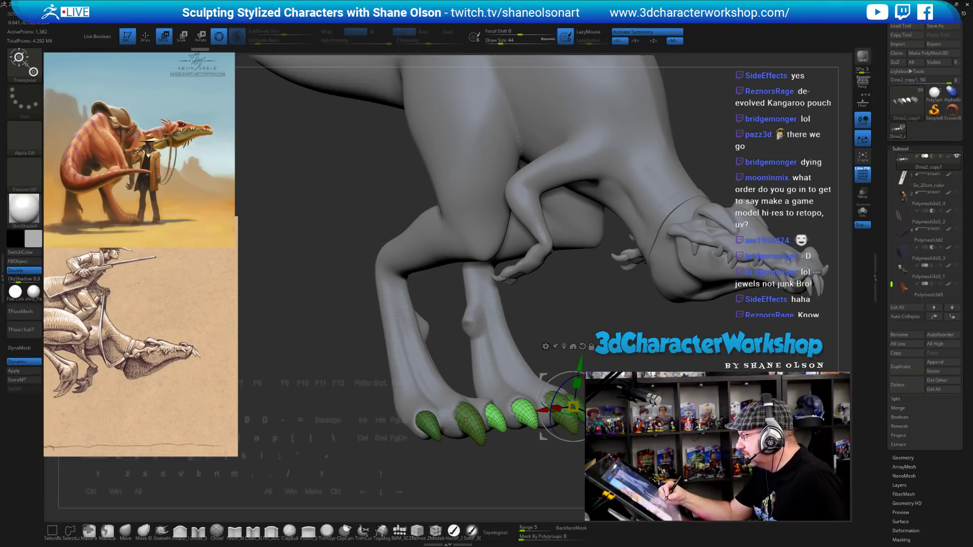
drag(344, 304, 274, 304)
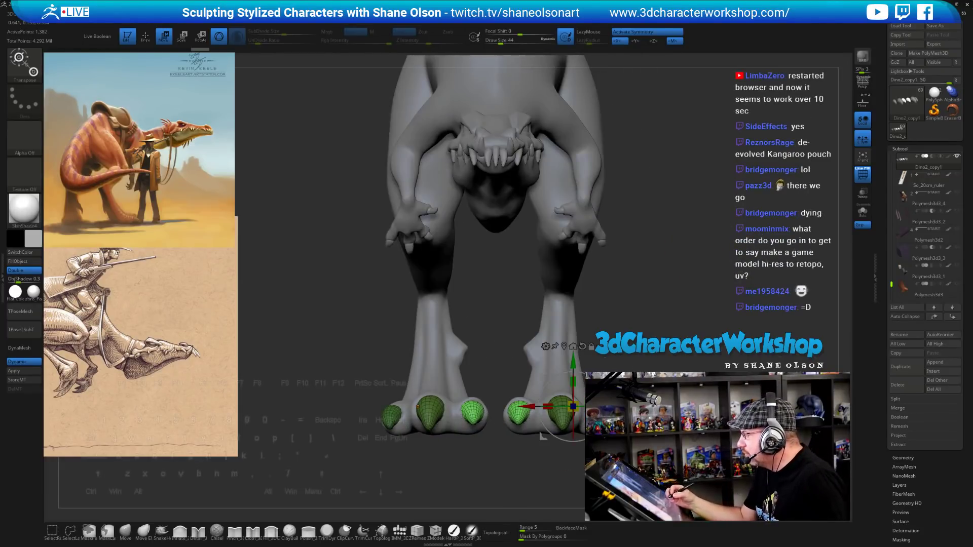
alt+drag(573, 406, 720, 260)
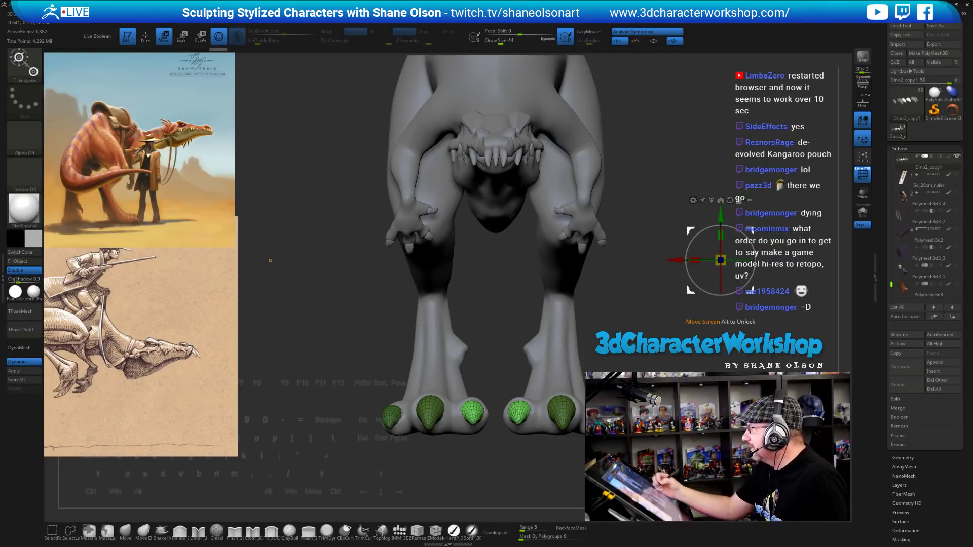
alt+drag(270, 261, 256, 264)
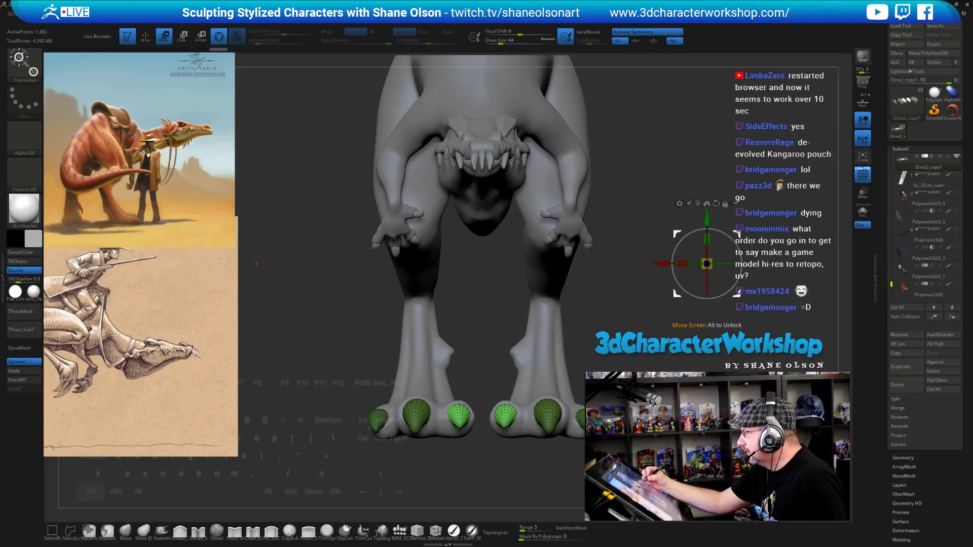
key(ctrl)
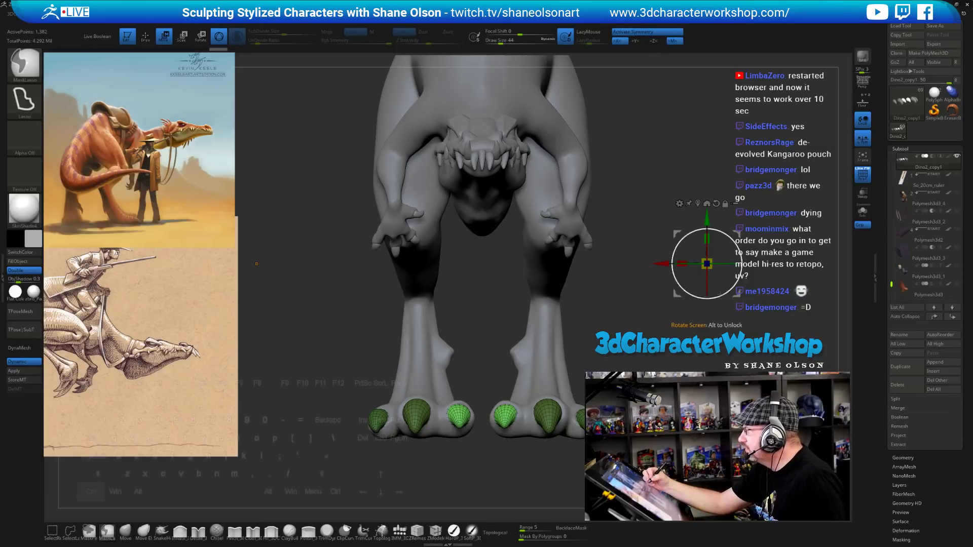
ctrl+drag(708, 264, 707, 218)
key(ctrl+z)
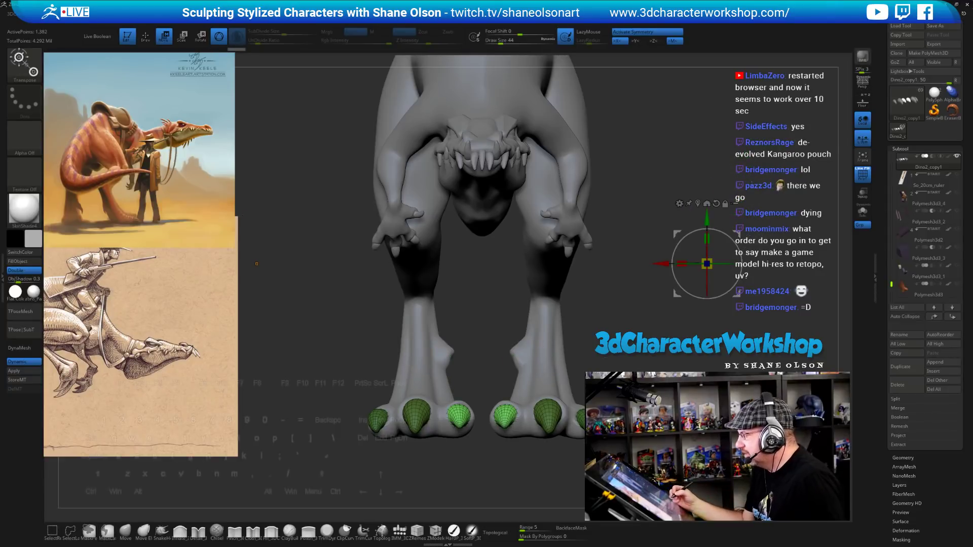
ctrl+drag(707, 264, 715, 216)
key(ctrl+z)
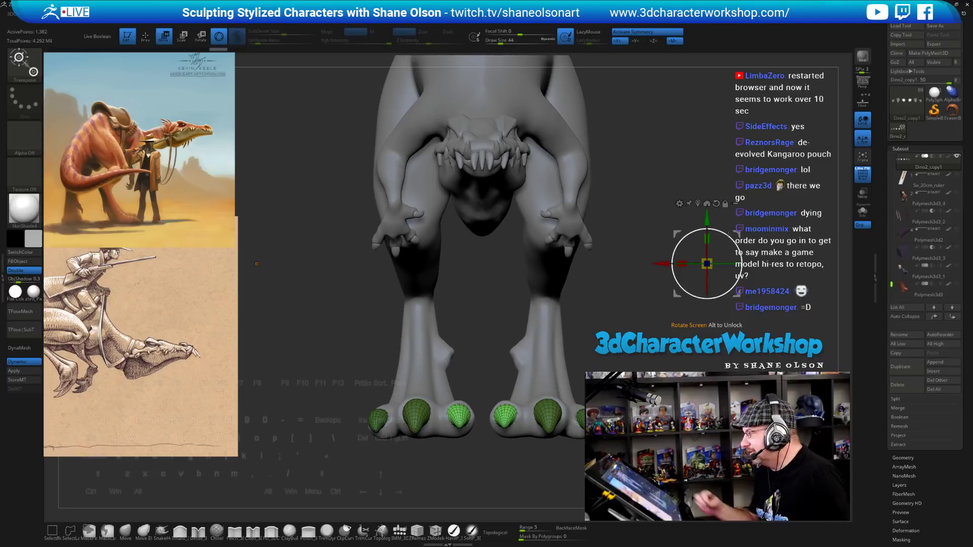
Duplicate the unmasked inner toe claws with the gizmo and raise the copies above the feet.
ctrl+drag(735, 235, 733, 189)
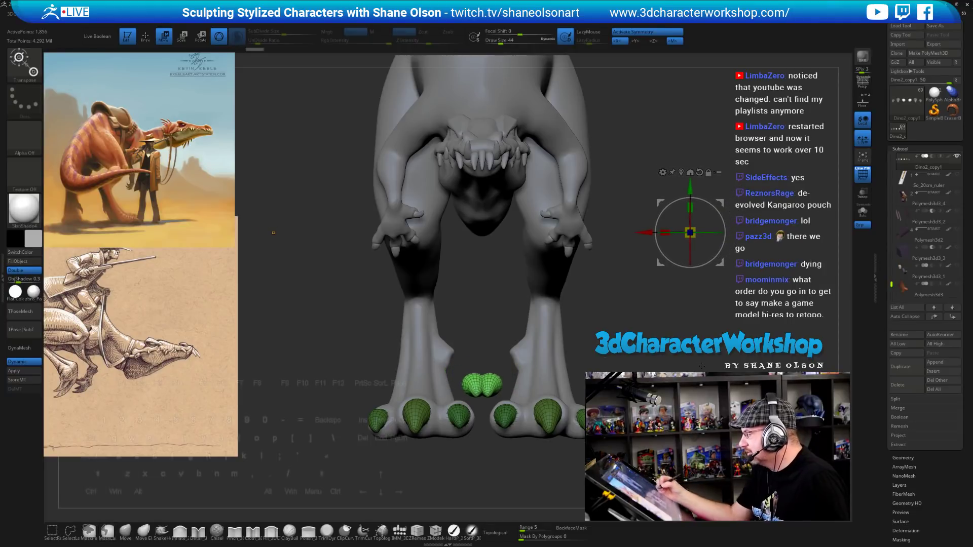
Undo the misplaced claw copies and duplicate the inner toe claws again, setting the copies directly above the originals.
alt+drag(269, 223, 213, 176)
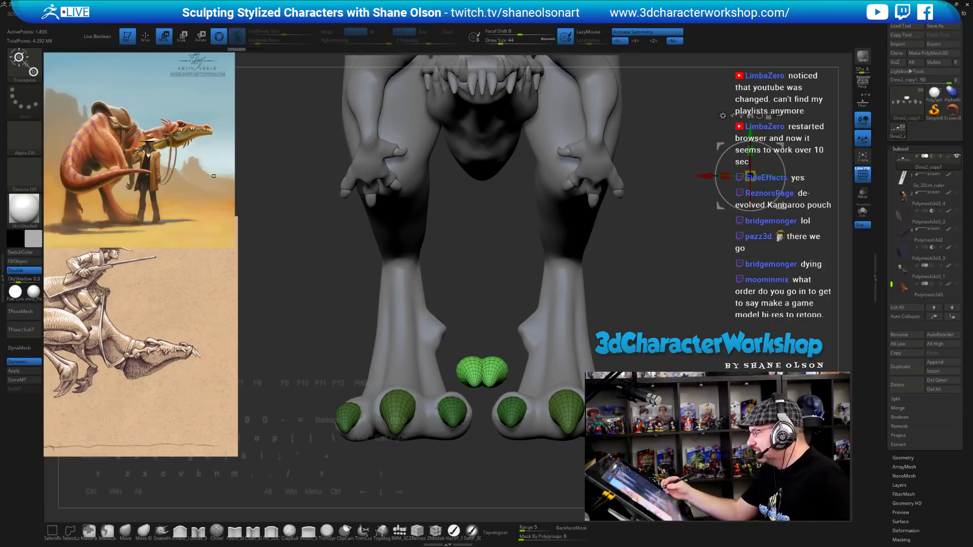
key(ctrl+z)
alt+drag(192, 216, 225, 240)
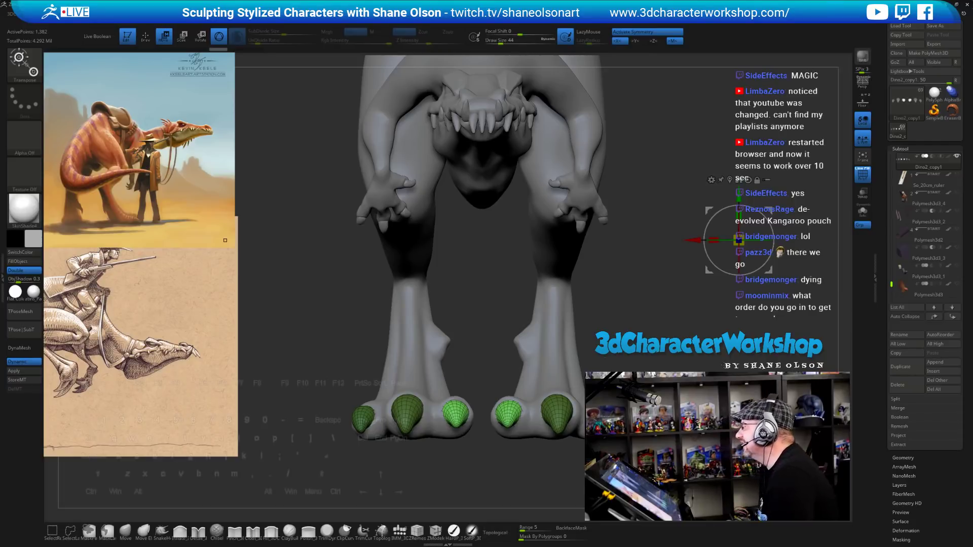
drag(225, 240, 221, 209)
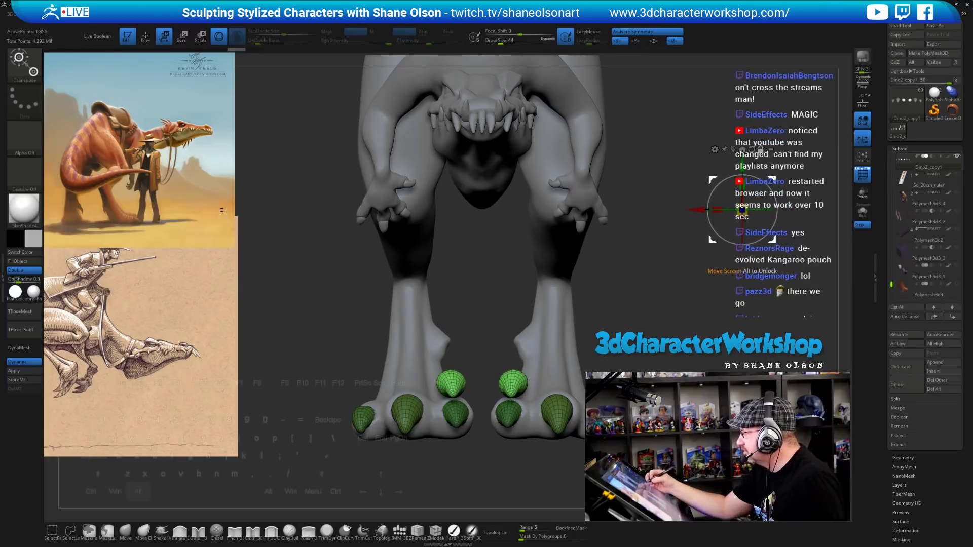
Center the gizmo pivot on the unmasked duplicated claws.
alt+drag(713, 180, 546, 326)
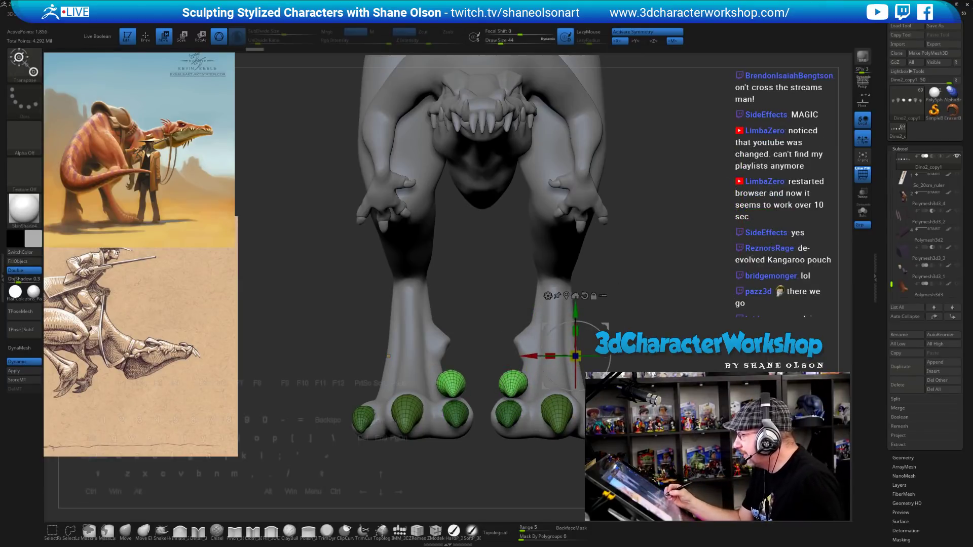
drag(388, 357, 388, 365)
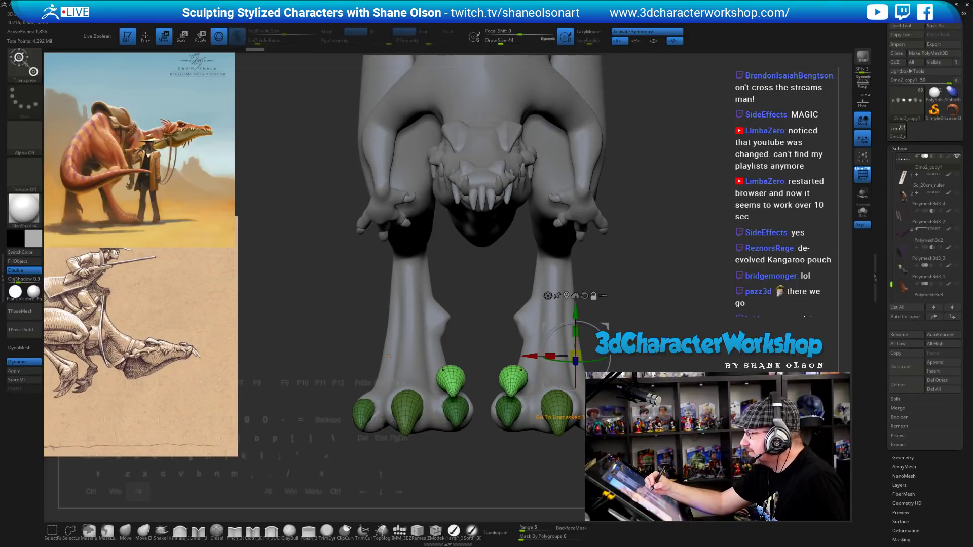
click(576, 295)
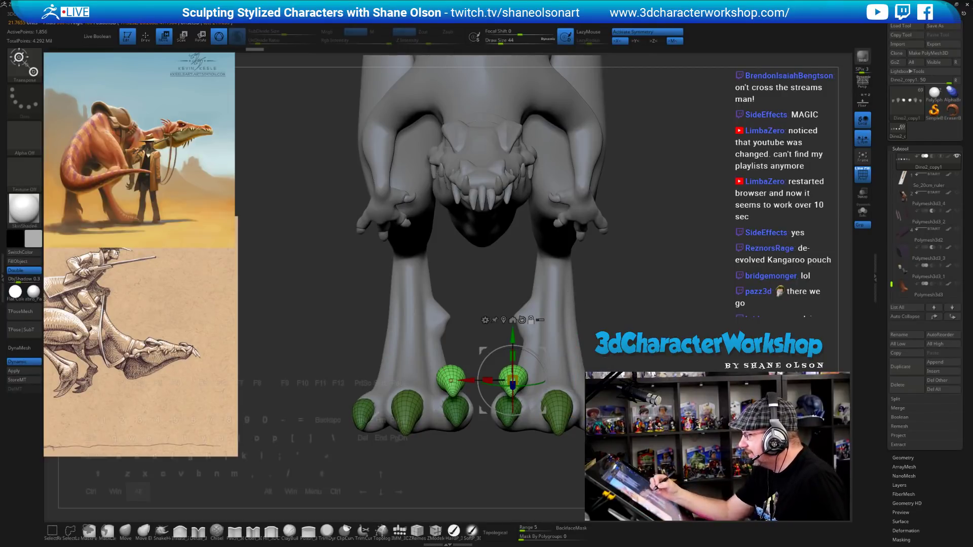
Raise the duplicated claws to the dewclaw bumps on the inner sides of the lower legs.
drag(659, 228, 725, 233)
alt+drag(674, 253, 608, 286)
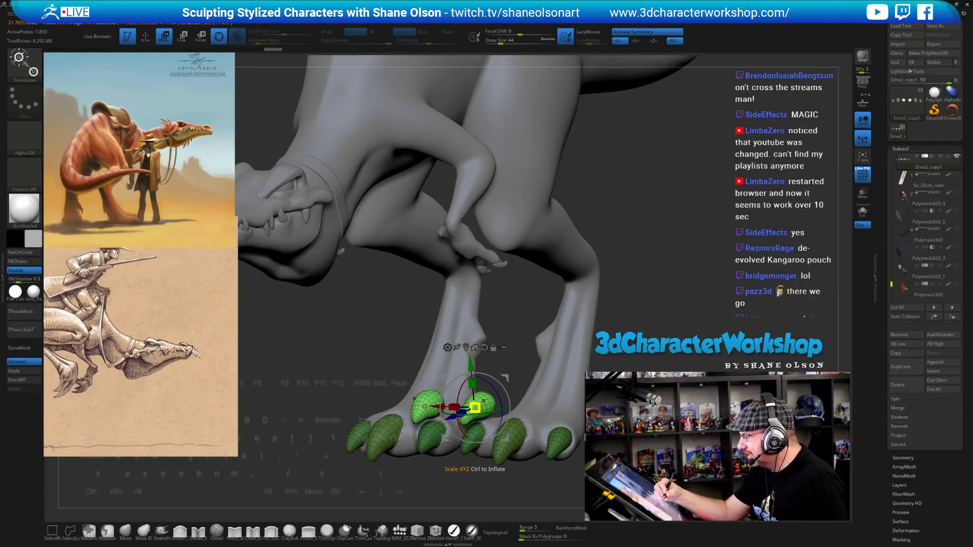
drag(644, 284, 659, 289)
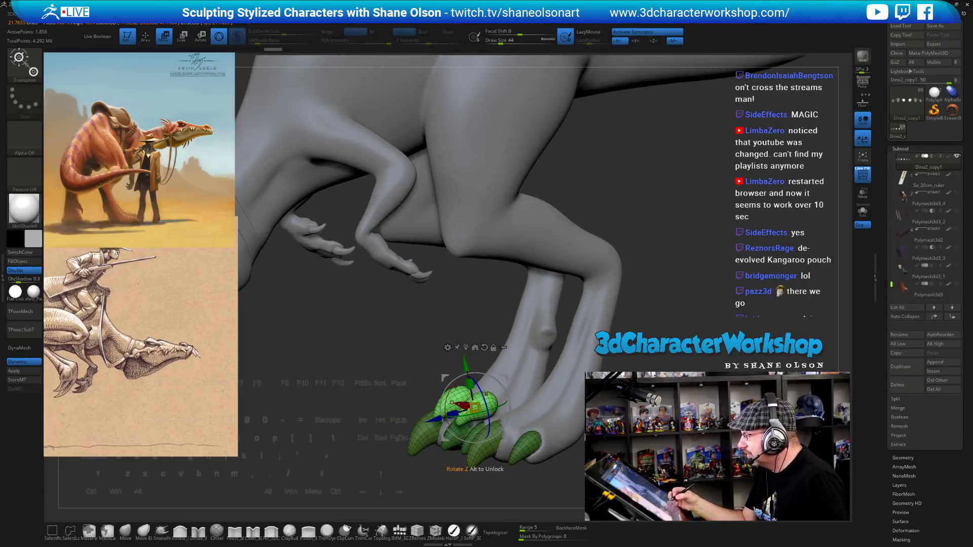
drag(475, 407, 531, 357)
drag(571, 331, 649, 322)
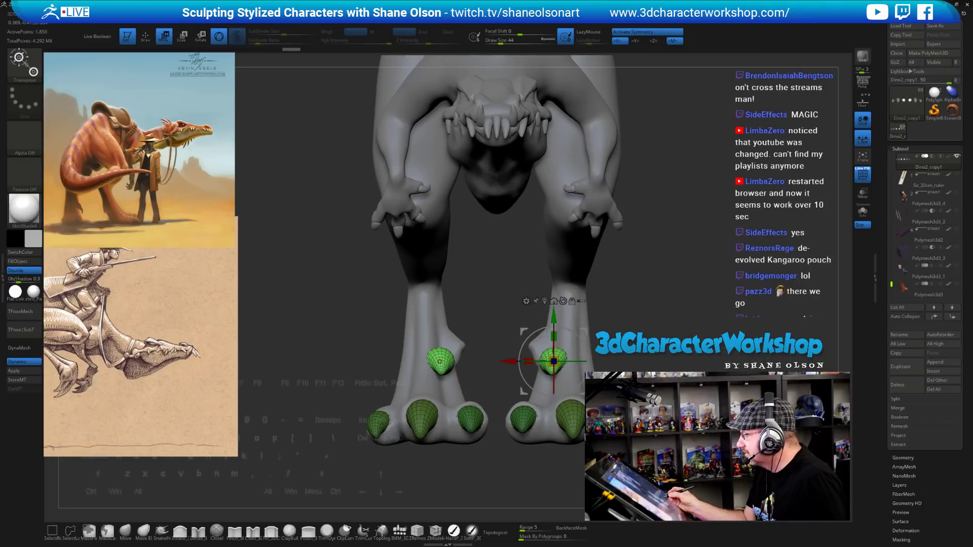
drag(583, 330, 563, 324)
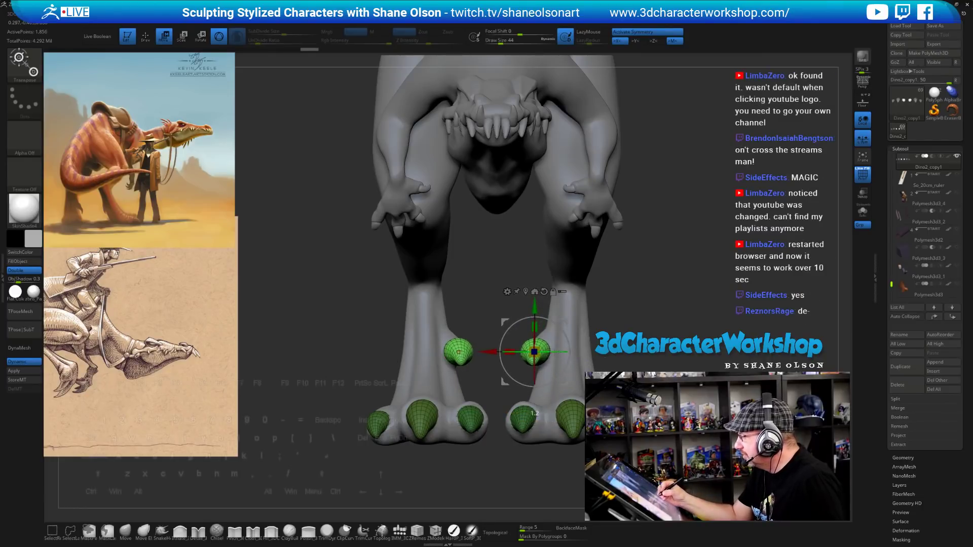
Rotate the dewclaws to point down along the leg bumps and seat them against the flesh.
drag(509, 355, 618, 329)
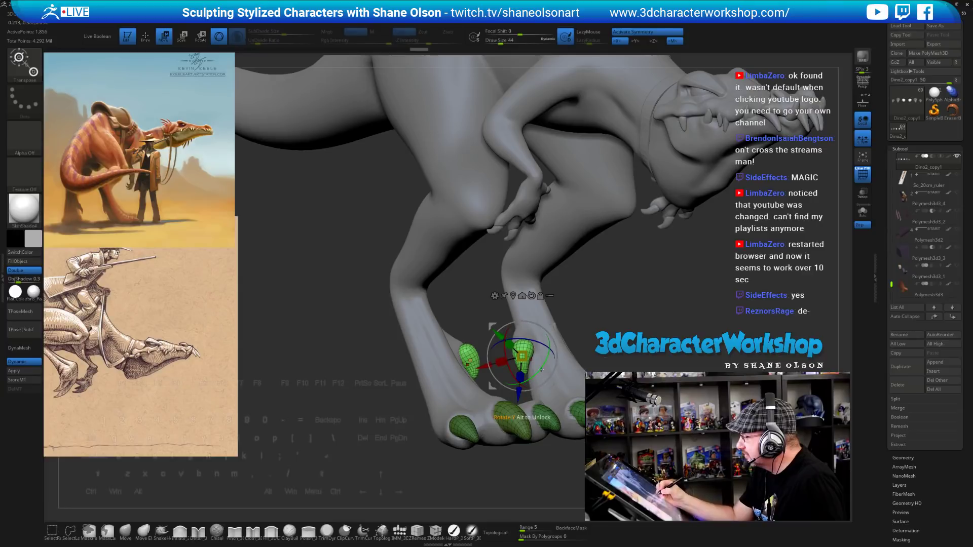
mouse_move(542, 329)
mouse_down()
mouse_move(603, 327)
mouse_move(562, 329)
mouse_up()
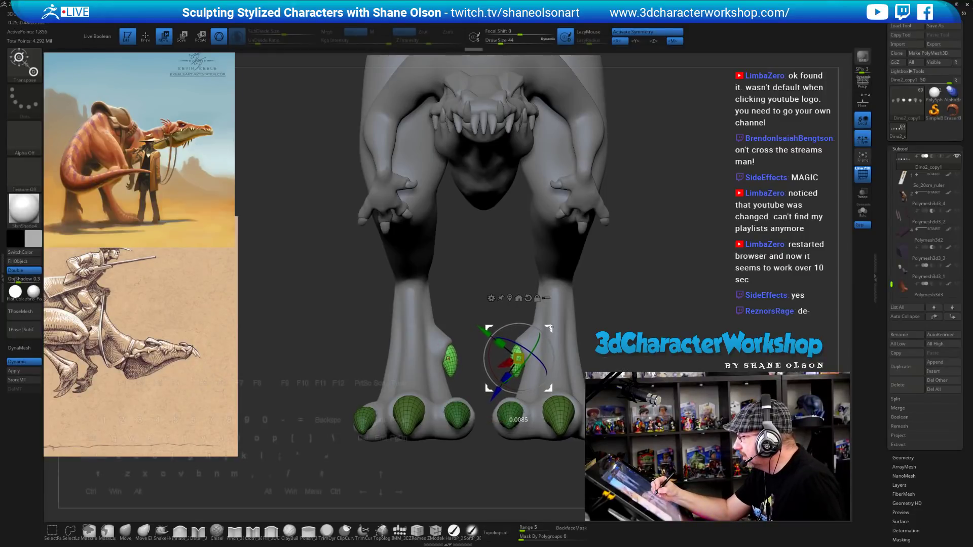
drag(448, 358, 563, 366)
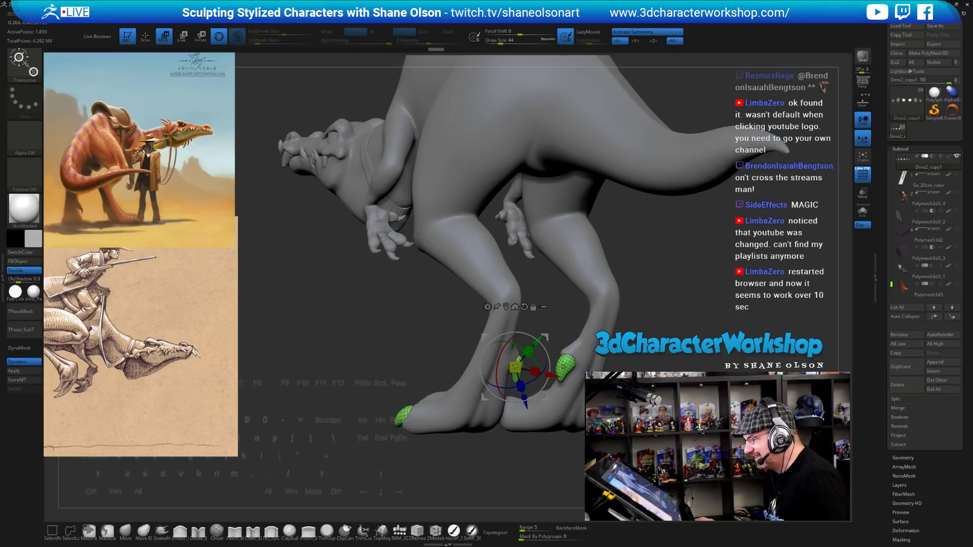
Make the body the active subtool, hide its polyframe and resize the Move brush for the dewclaw bumps.
key(q)
drag(705, 329, 705, 337)
alt+click(506, 284)
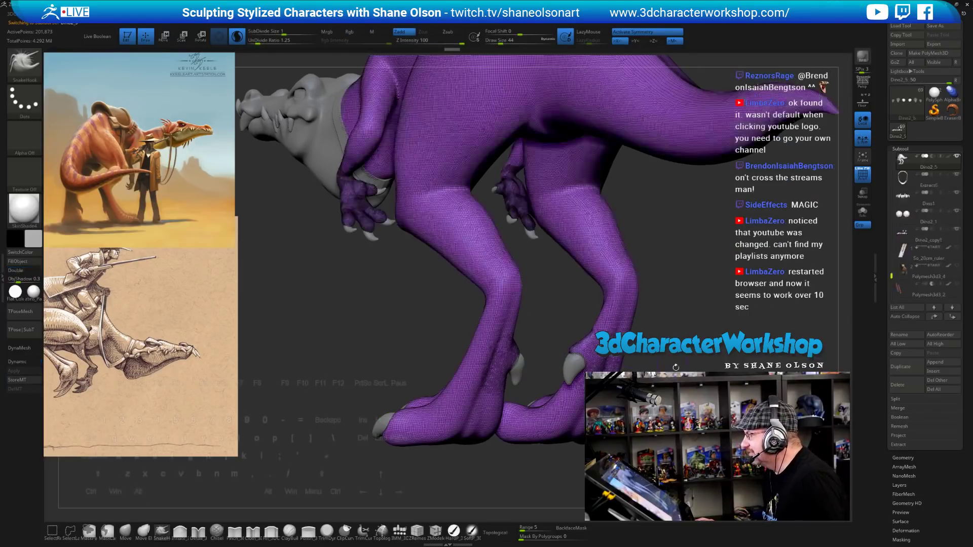
key(shift+f)
click(125, 532)
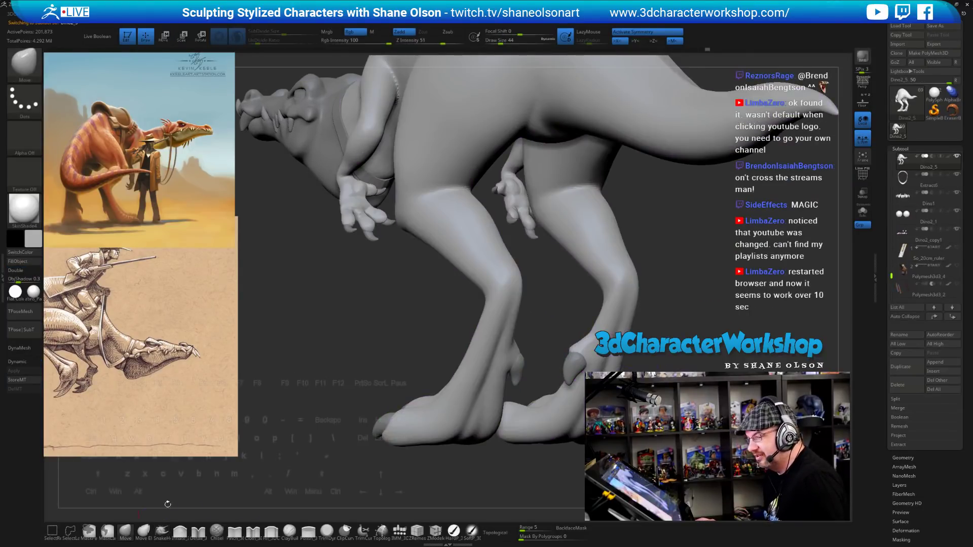
drag(705, 304, 748, 315)
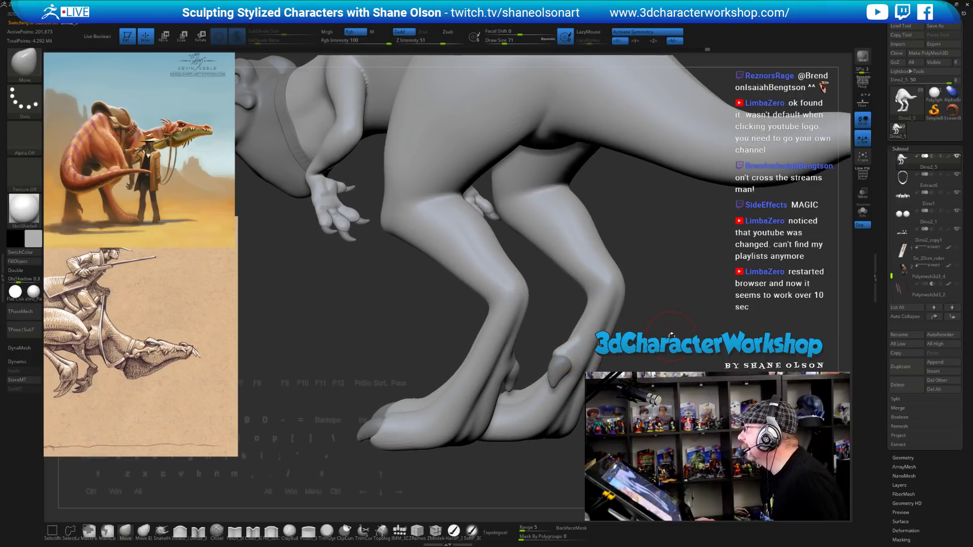
key(bracketright)
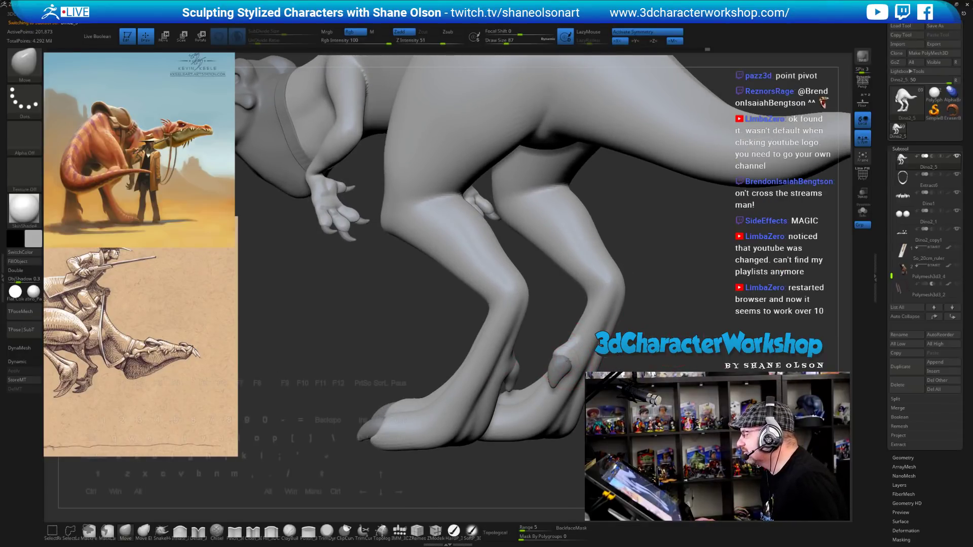
key(s)
Reshape the dewclaw bumps on the rear of the lower legs with the Move brush so they wrap the claw bases.
mouse_move(593, 371)
mouse_down()
mouse_move(569, 364)
mouse_move(617, 368)
mouse_move(585, 369)
mouse_up()
drag(709, 367, 574, 362)
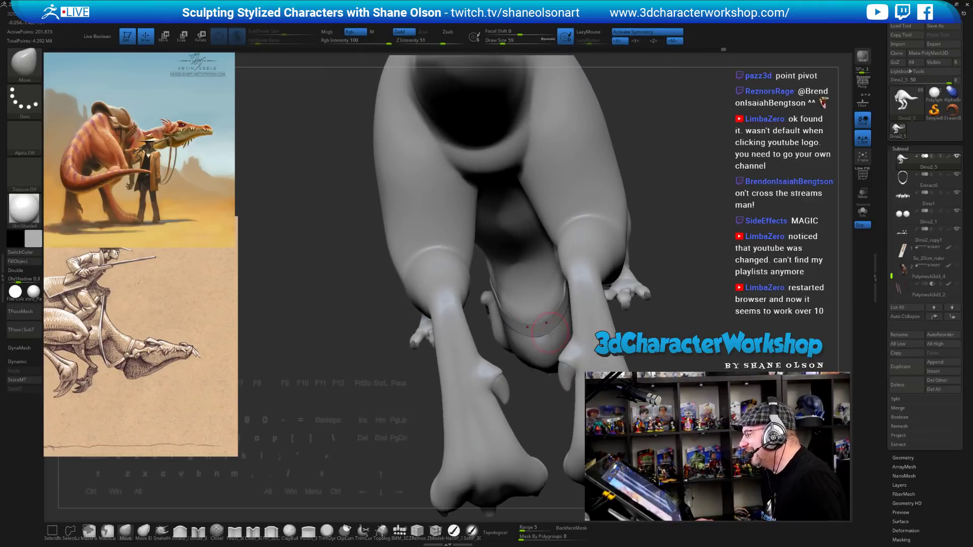
drag(712, 332, 564, 370)
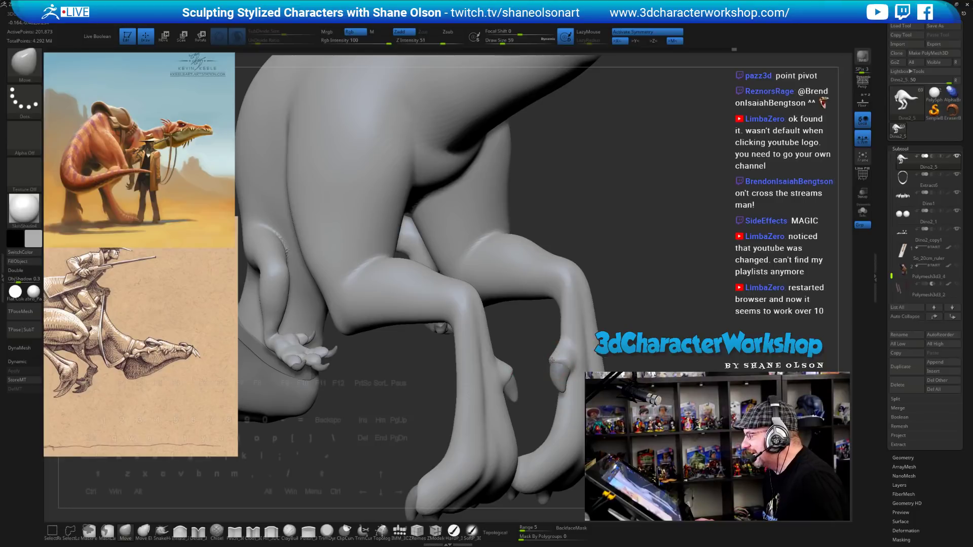
drag(641, 350, 659, 328)
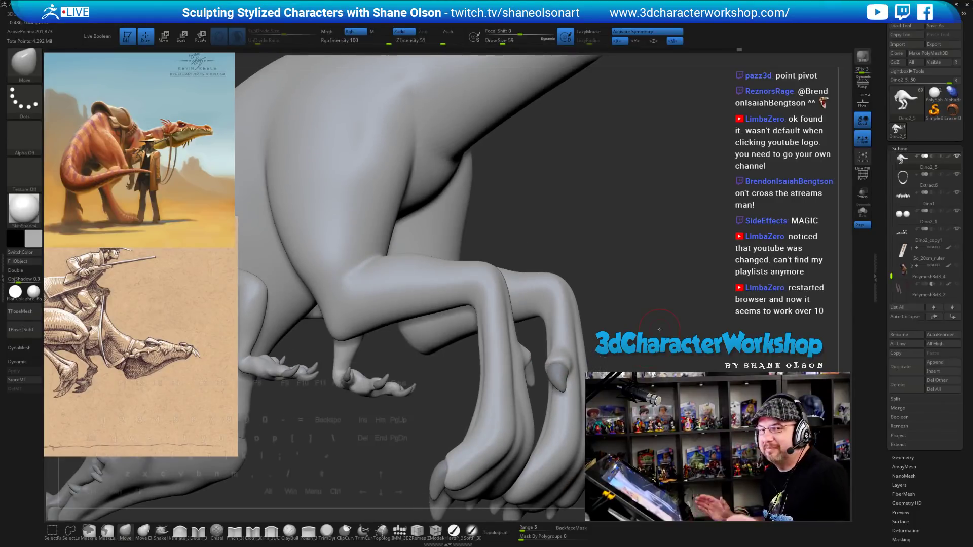
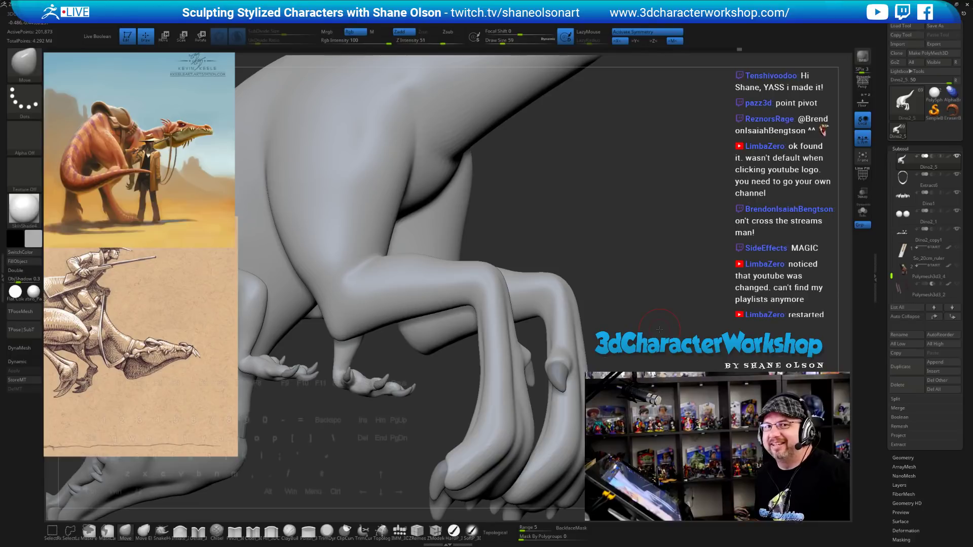
drag(666, 309, 695, 282)
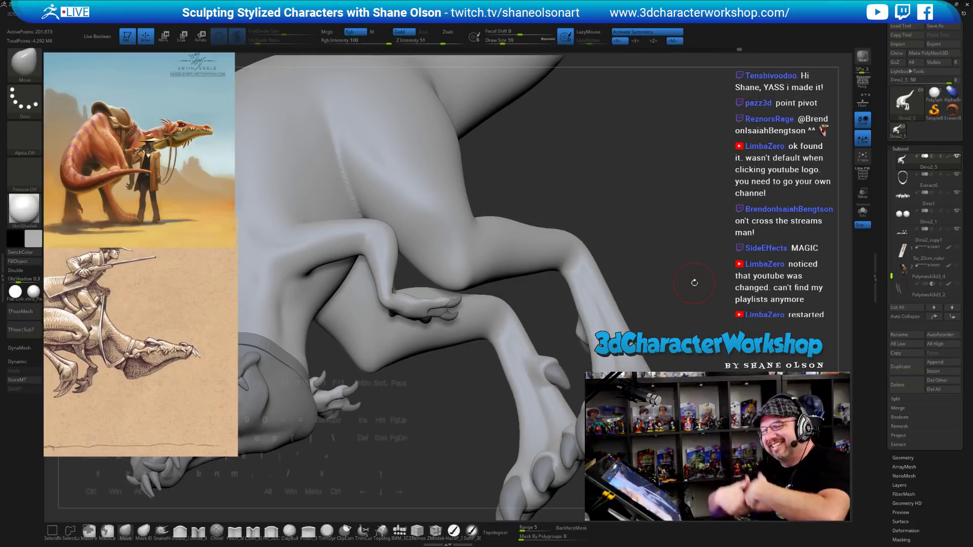
drag(694, 282, 657, 244)
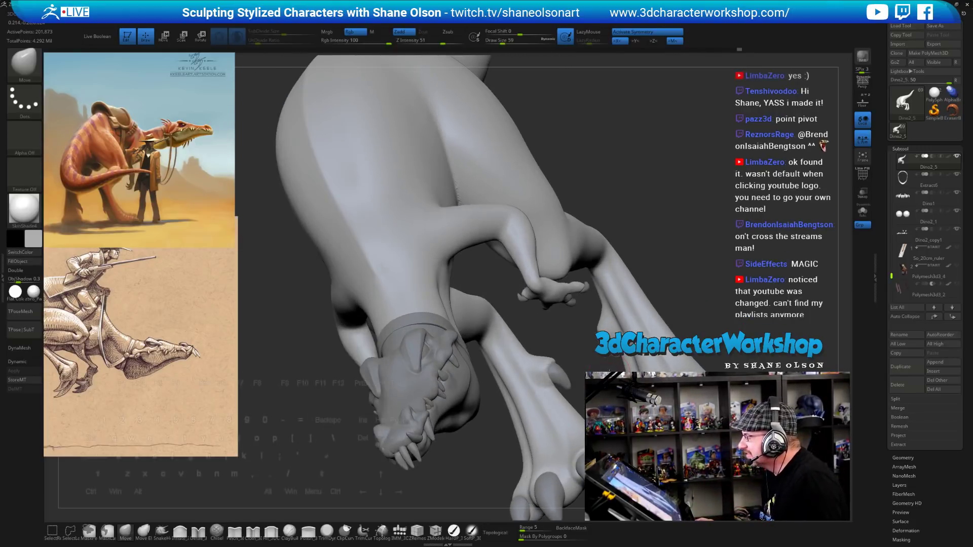
Refine the silhouette of the dewclaw bumps with the Move brush, checking the legs from the front and three-quarter views.
drag(610, 371, 652, 362)
drag(551, 376, 550, 391)
drag(570, 343, 612, 328)
drag(825, 315, 532, 361)
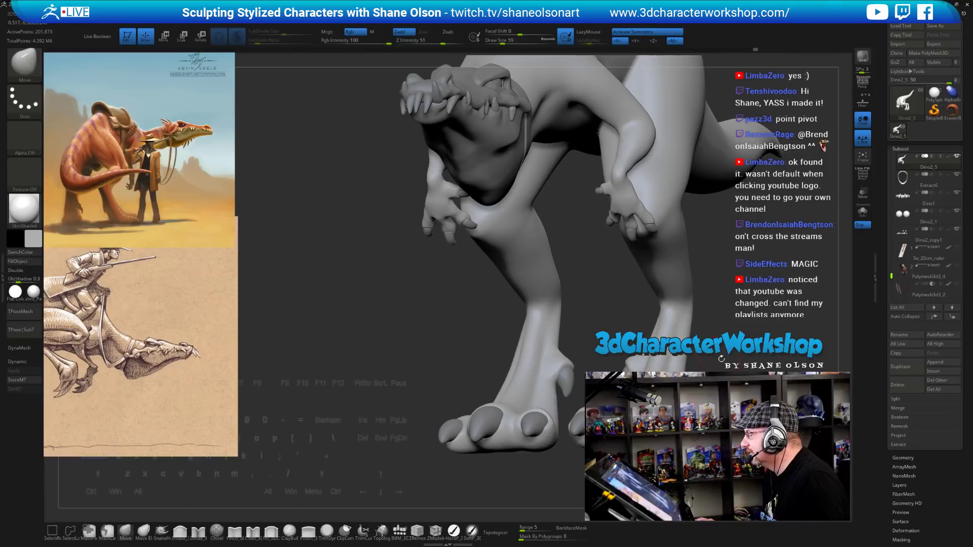
drag(721, 358, 732, 358)
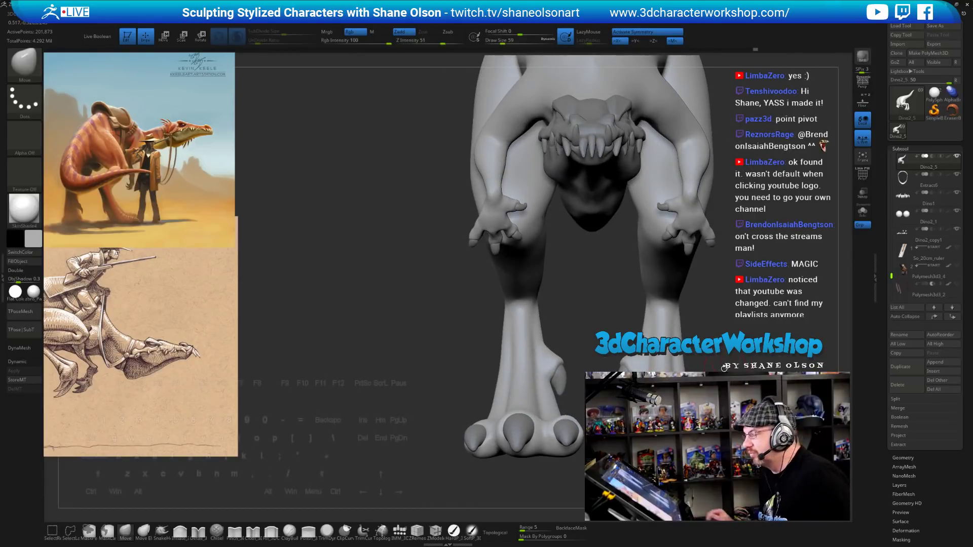
drag(591, 334, 539, 355)
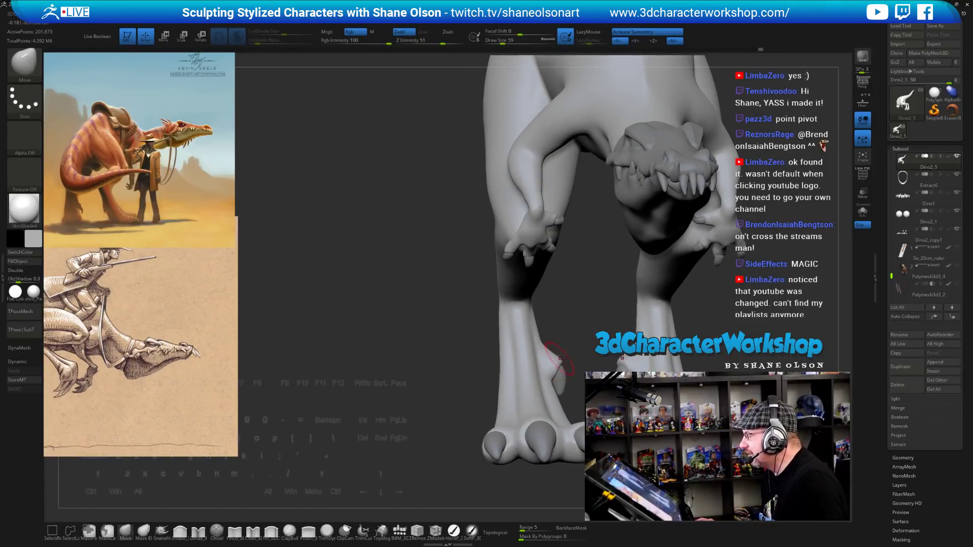
drag(588, 320, 788, 304)
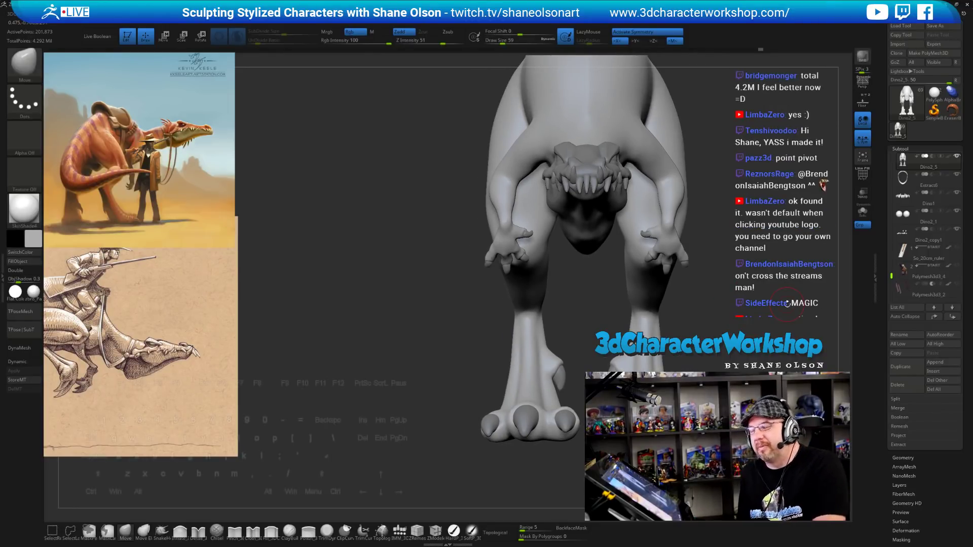
mouse_move(776, 325)
mouse_down()
mouse_move(764, 320)
mouse_move(786, 322)
mouse_up()
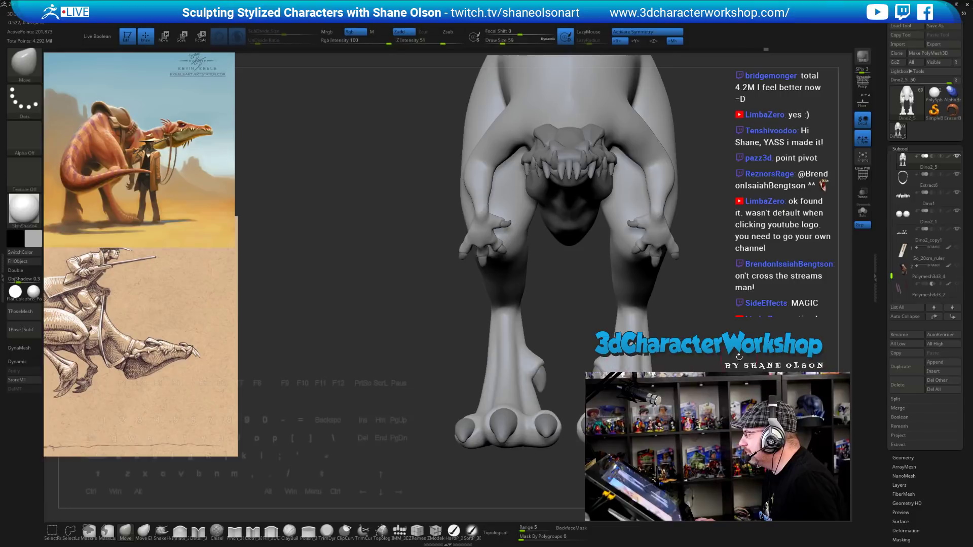
mouse_move(740, 358)
alt+mouse_down()
mouse_move(708, 362)
mouse_move(709, 377)
mouse_move(791, 374)
mouse_move(742, 377)
mouse_move(711, 355)
alt+mouse_up()
Sculpt finer definition around the dewclaws and lower legs with a detail brush at draw size 37 and Z intensity 10.
click(201, 534)
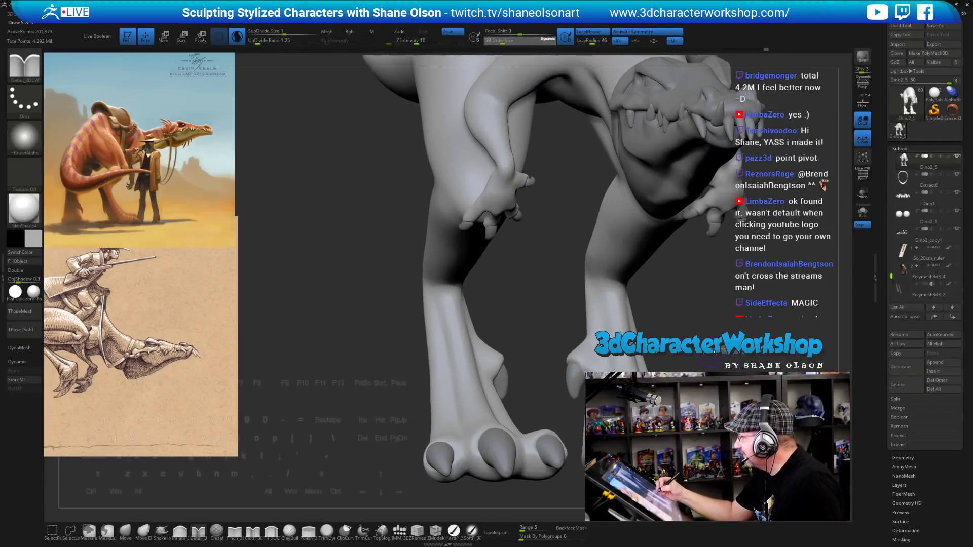
key(bracketleft)
key(bracketleft)
mouse_move(687, 323)
alt+mouse_down()
mouse_move(693, 335)
mouse_move(624, 332)
mouse_move(694, 329)
mouse_move(718, 289)
mouse_move(578, 417)
mouse_move(549, 421)
alt+mouse_up()
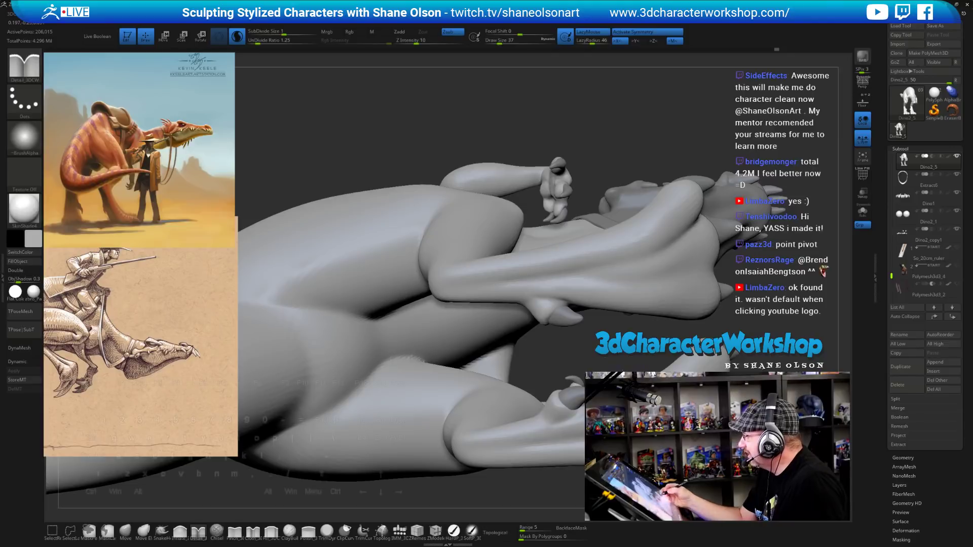
drag(557, 350, 529, 350)
drag(314, 304, 289, 300)
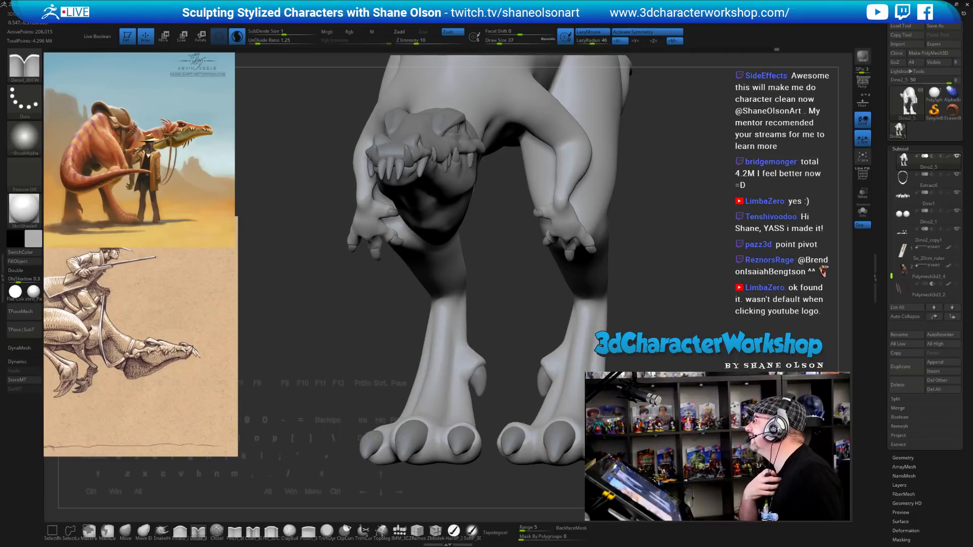
alt+drag(314, 324, 370, 304)
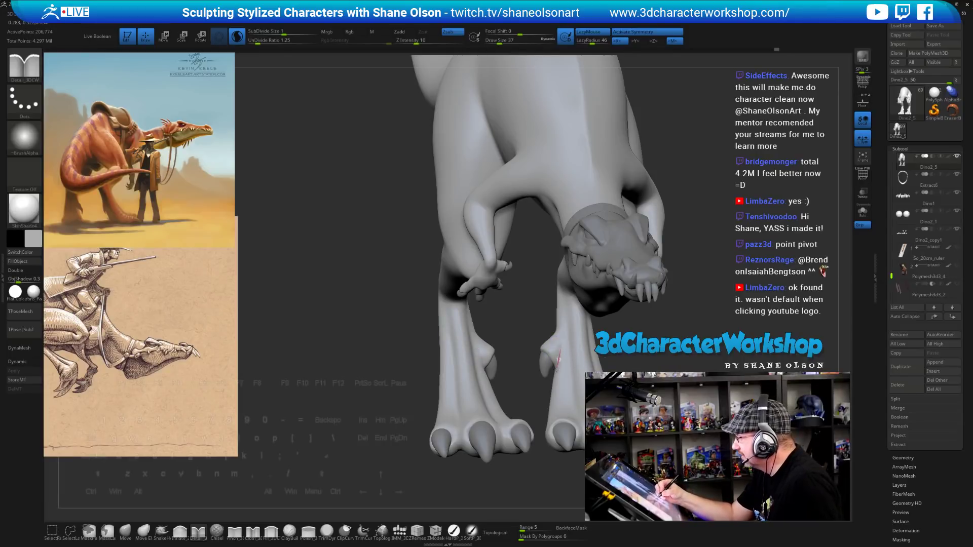
drag(548, 402, 570, 381)
Reshape the toes and front of the feet with the Move brush at draw size 80, smoothing around the claw bases.
click(126, 531)
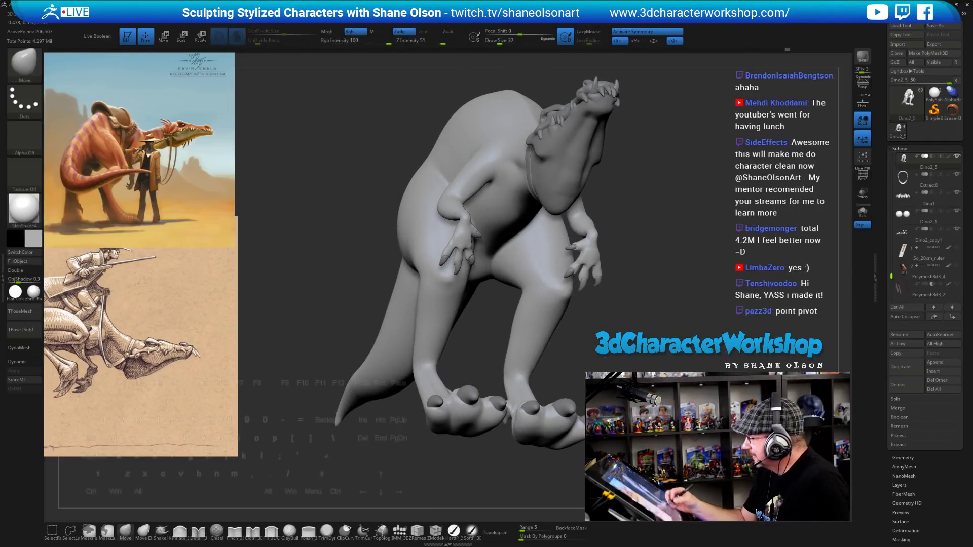
key(bracketright)
key(bracketright)
key(bracketright)
key(bracketright)
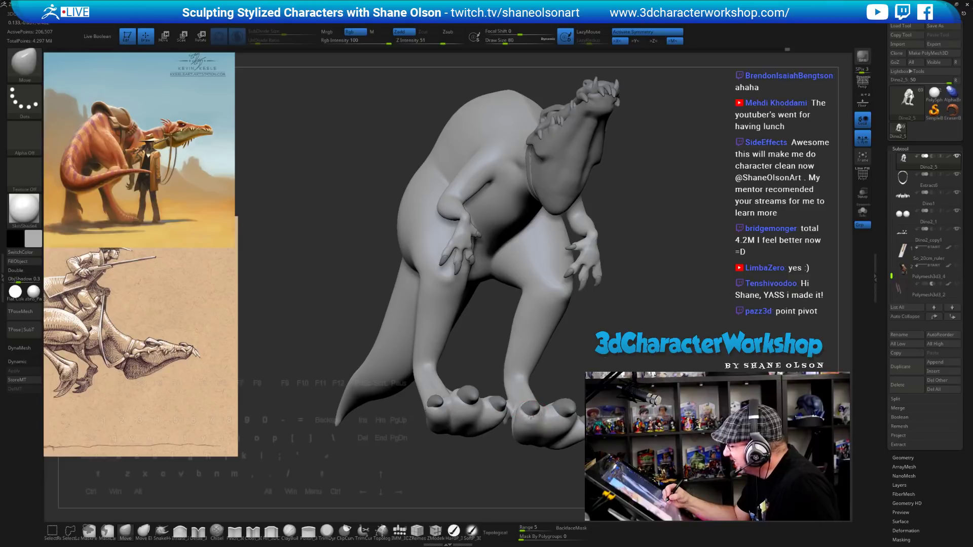
mouse_move(563, 429)
mouse_down()
mouse_move(553, 423)
mouse_move(573, 413)
mouse_move(494, 411)
mouse_move(569, 413)
mouse_move(560, 431)
mouse_up()
key(shift)
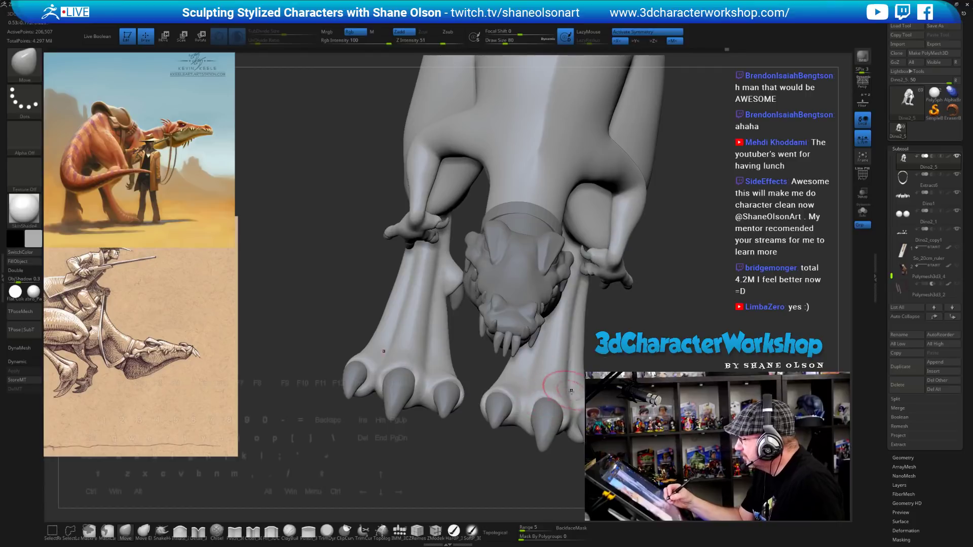
drag(572, 391, 567, 412)
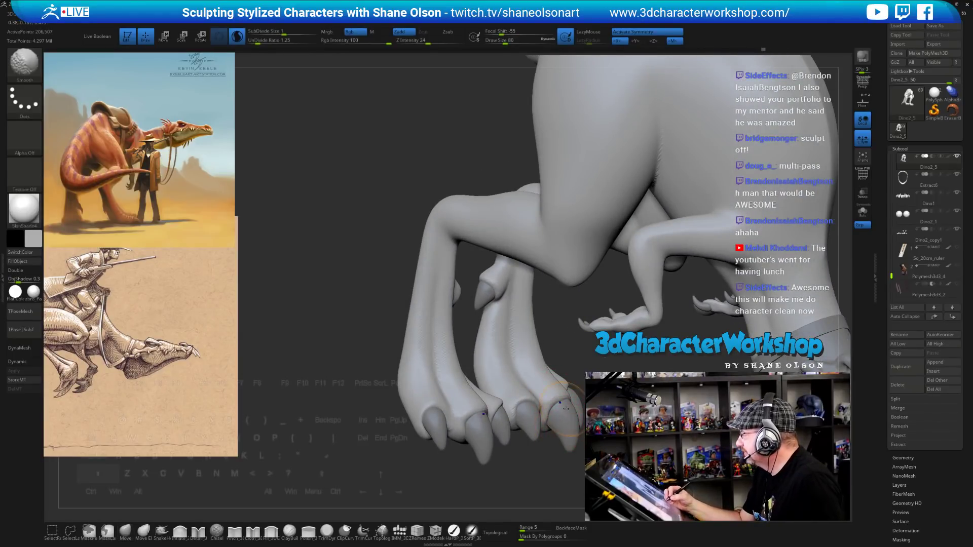
drag(566, 432, 513, 398)
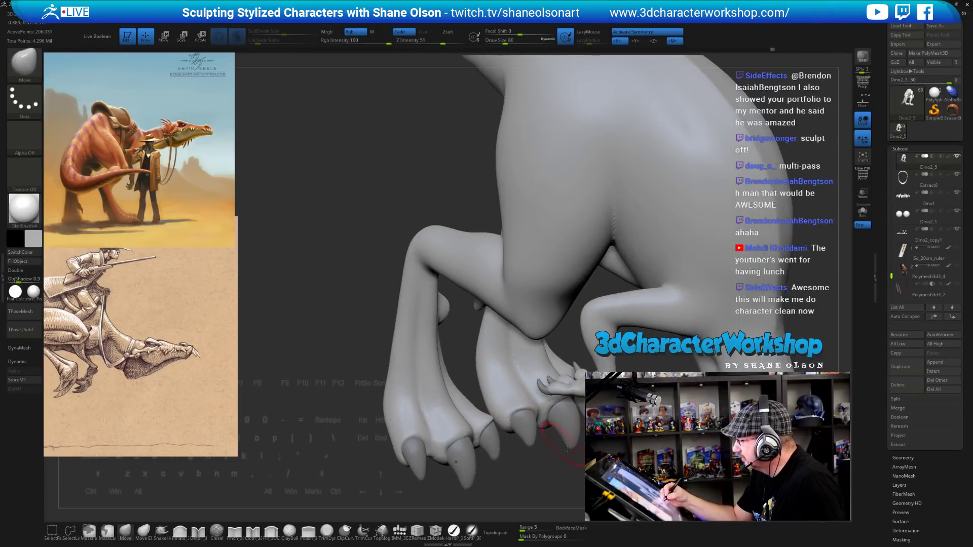
drag(564, 442, 437, 480)
Refine the toe ridges and claw cuticles with a soft surface brush at draw size 59 and Z intensity 5.
click(180, 531)
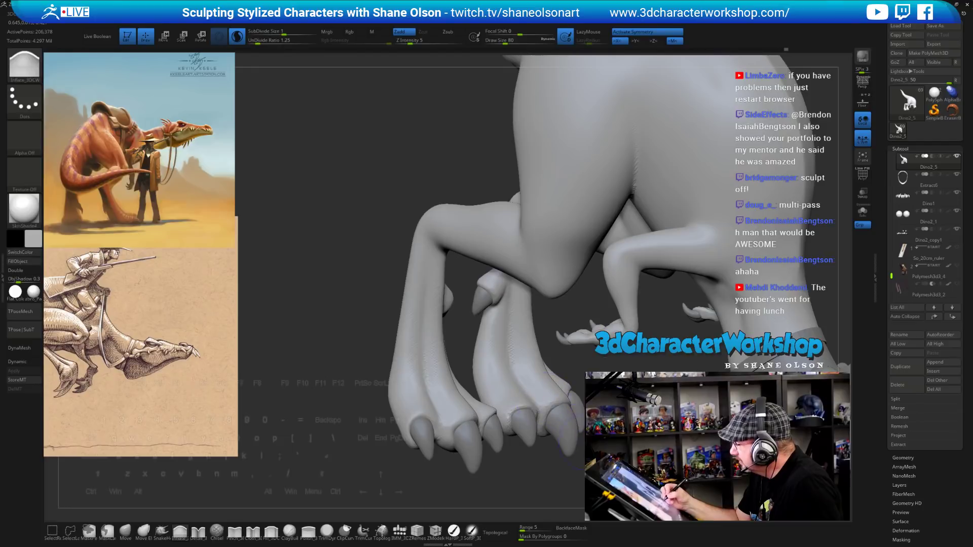
drag(578, 458, 517, 469)
key(bracketleft)
key(bracketleft)
drag(514, 399, 503, 402)
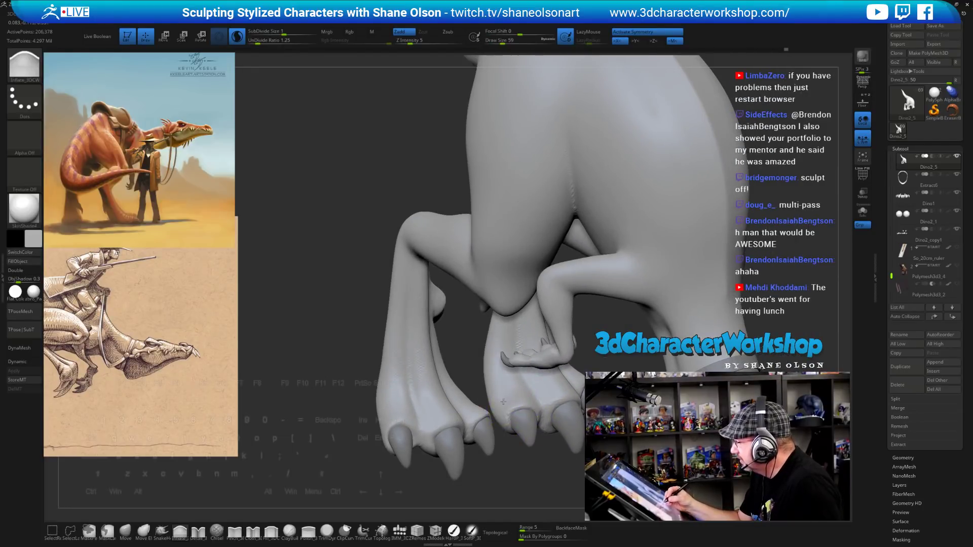
drag(583, 449, 603, 411)
alt+drag(604, 355, 623, 284)
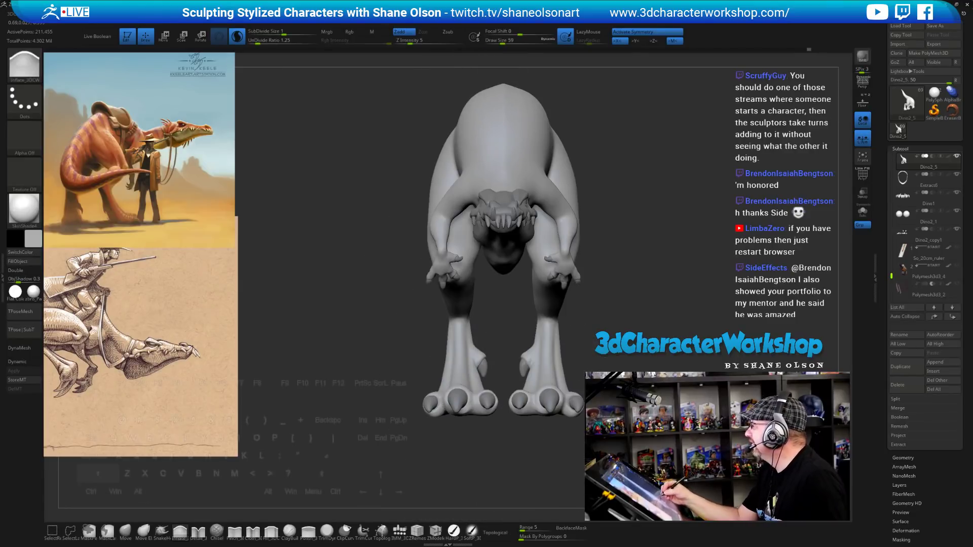
Enlarge the brush to draw size 74 and smooth the surface of the lower legs and feet.
drag(664, 366, 661, 358)
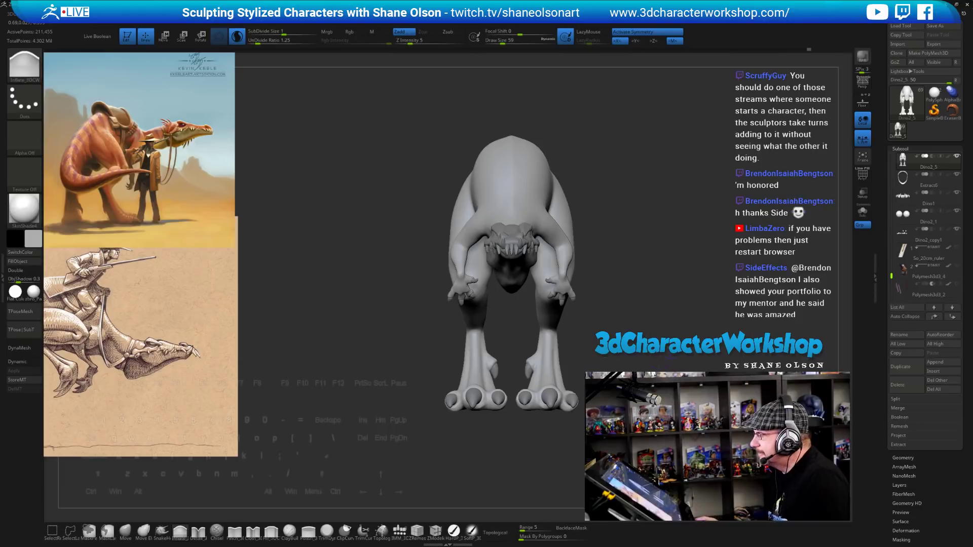
mouse_move(661, 358)
mouse_down()
mouse_move(689, 357)
mouse_move(668, 360)
mouse_up()
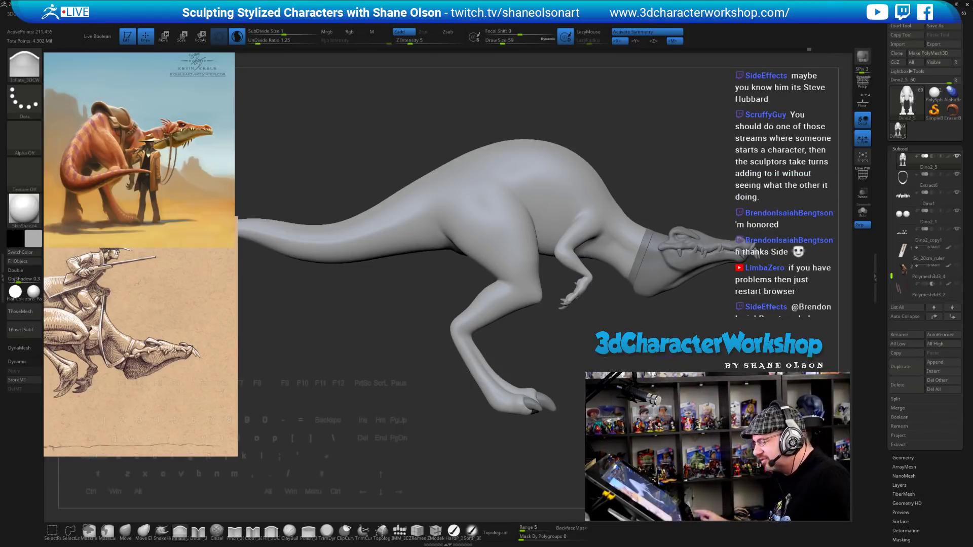
mouse_move(611, 371)
alt+mouse_down()
mouse_move(686, 317)
mouse_move(691, 322)
mouse_move(578, 376)
alt+mouse_up()
key(s)
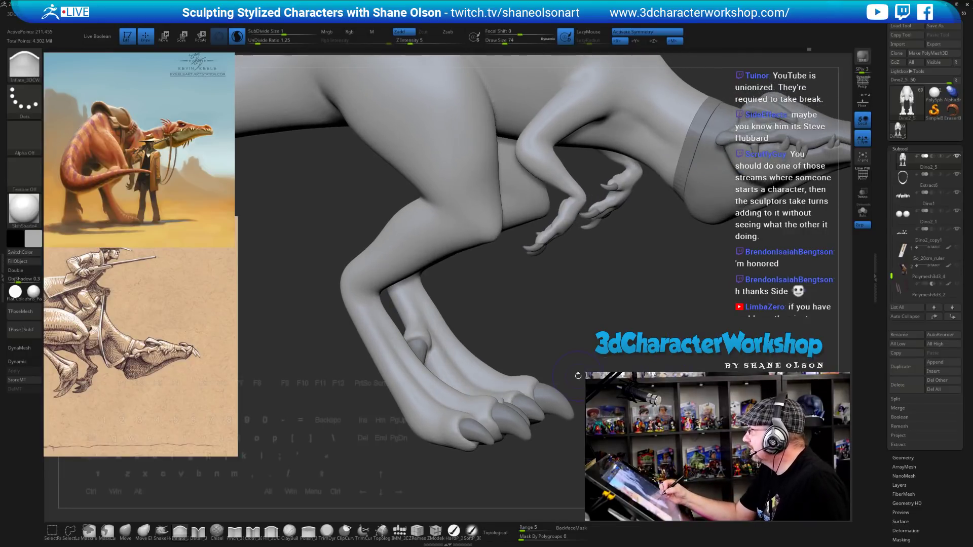
key(shift)
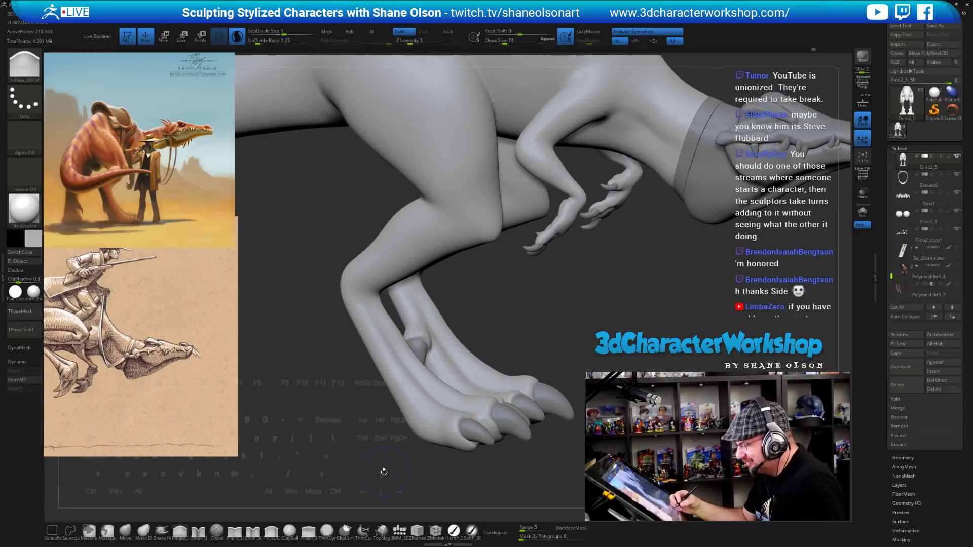
Adjust the toes around the claws with the Move brush at draw size 68.
key(b)
key(m)
key(v)
key(s)
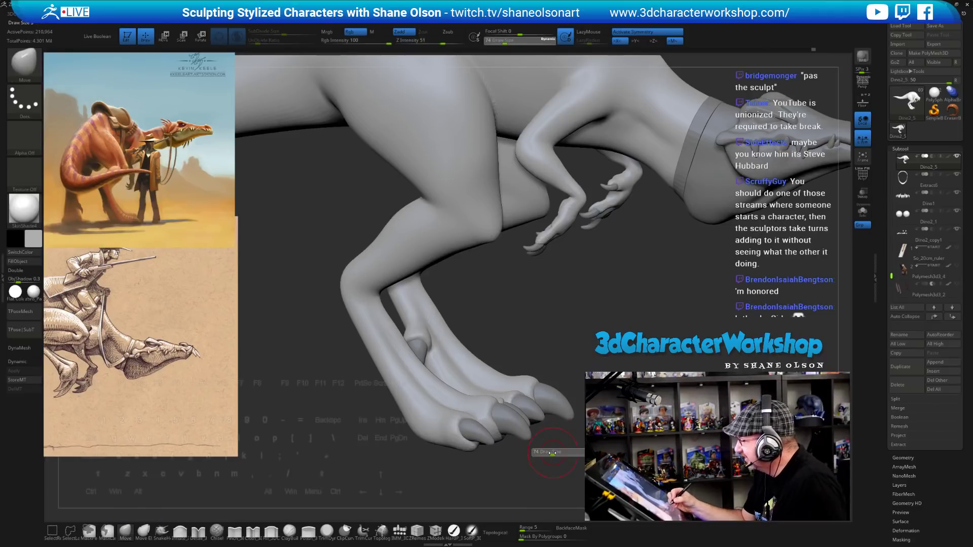
drag(553, 453, 549, 453)
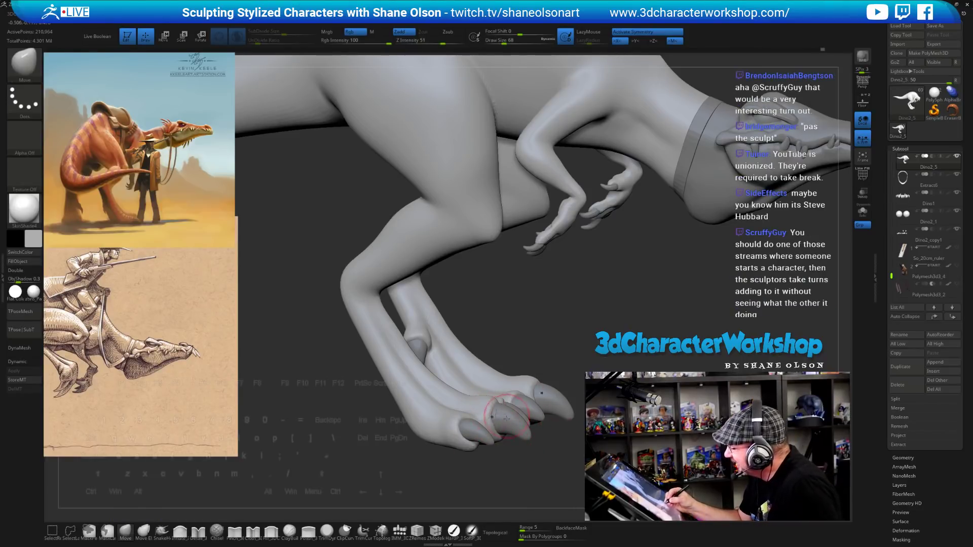
mouse_move(507, 419)
right_down()
mouse_move(529, 401)
mouse_move(625, 480)
right_up()
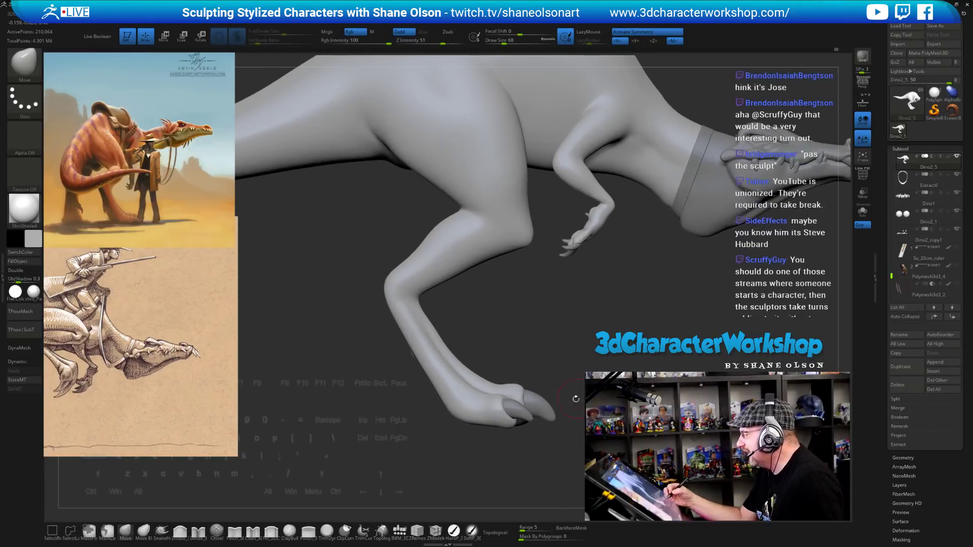
Refine the side silhouette of the feet and outer toes with the Move brush at draw size 83.
right_drag(575, 399, 519, 407)
key(s)
drag(519, 407, 522, 405)
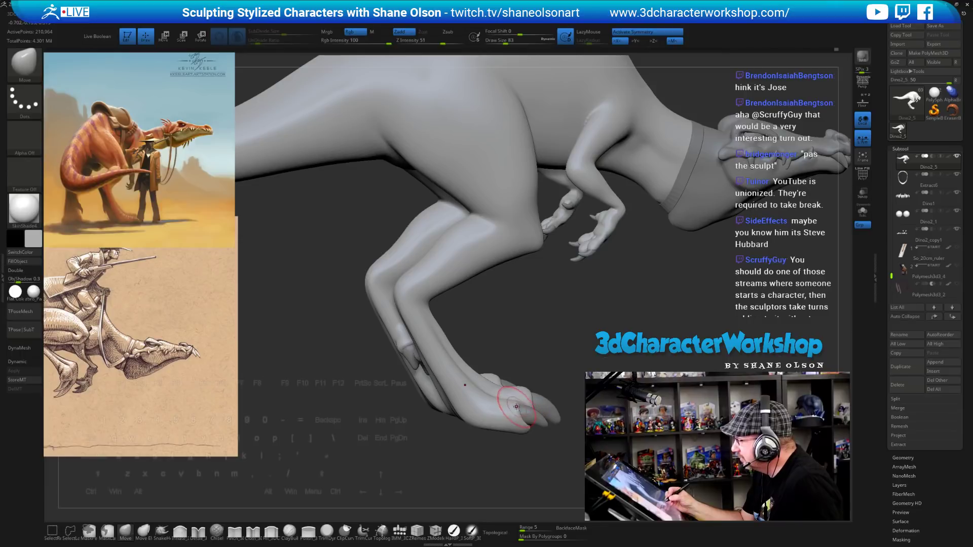
right_drag(549, 418, 529, 408)
right_drag(566, 452, 598, 375)
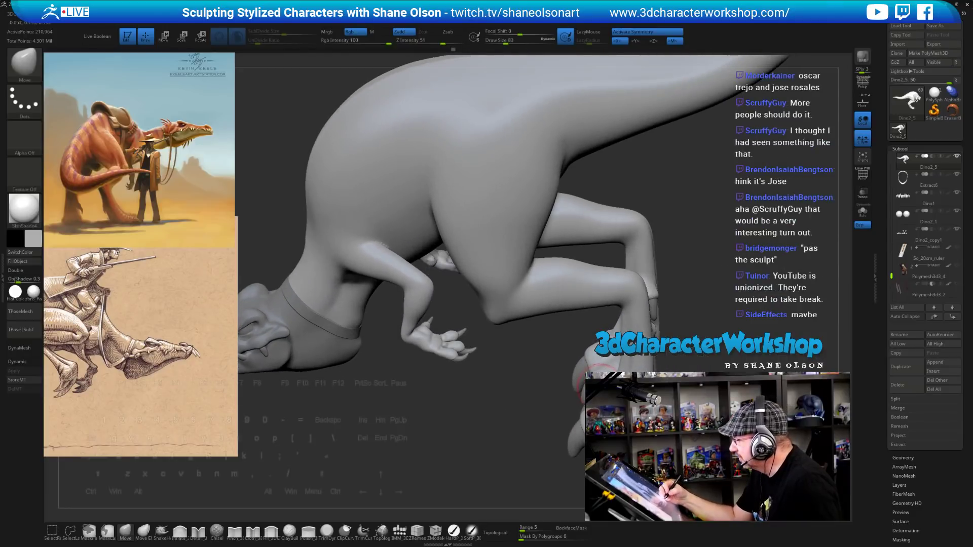
right_drag(593, 421, 563, 463)
drag(563, 462, 558, 443)
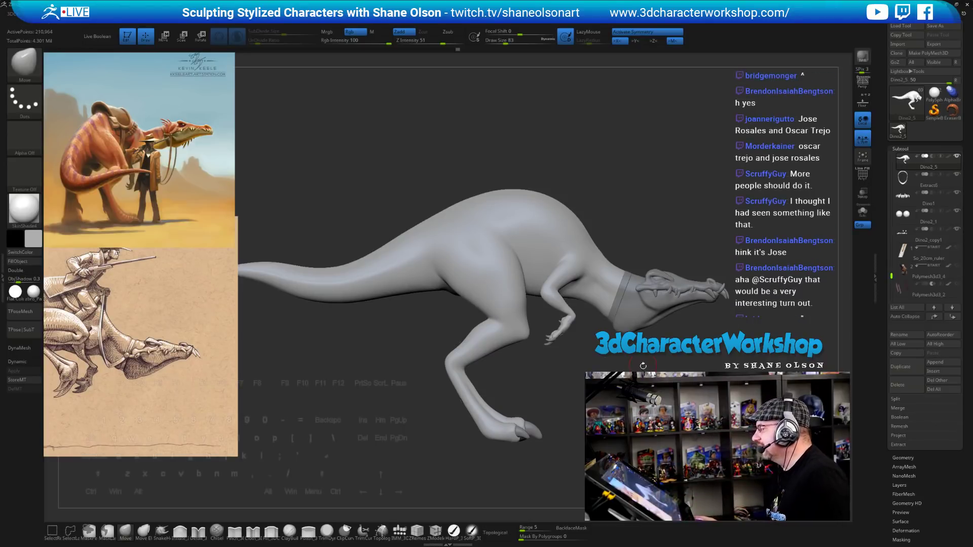
Examine the dinosaur's overall proportions and silhouette from the side and three-quarter views.
drag(644, 365, 532, 309)
drag(608, 350, 464, 389)
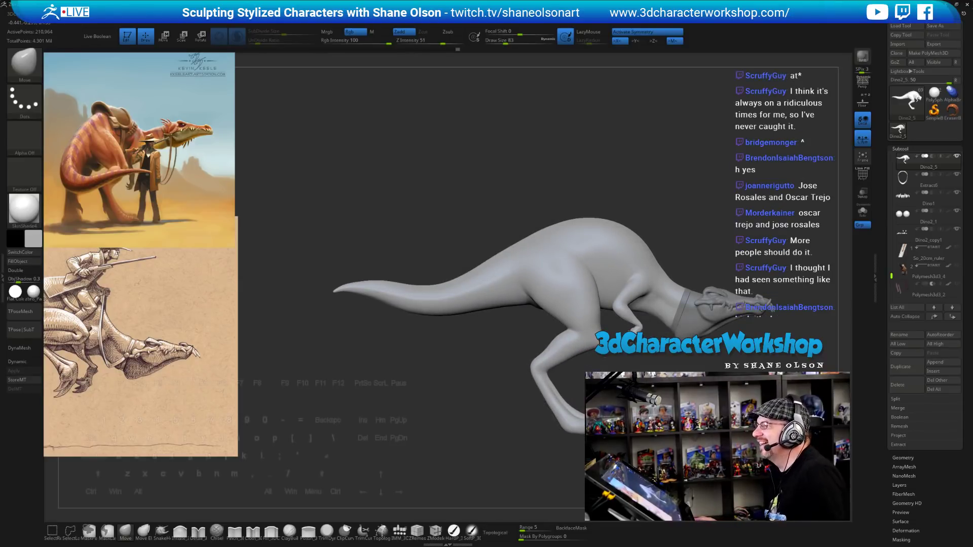
drag(465, 388, 474, 393)
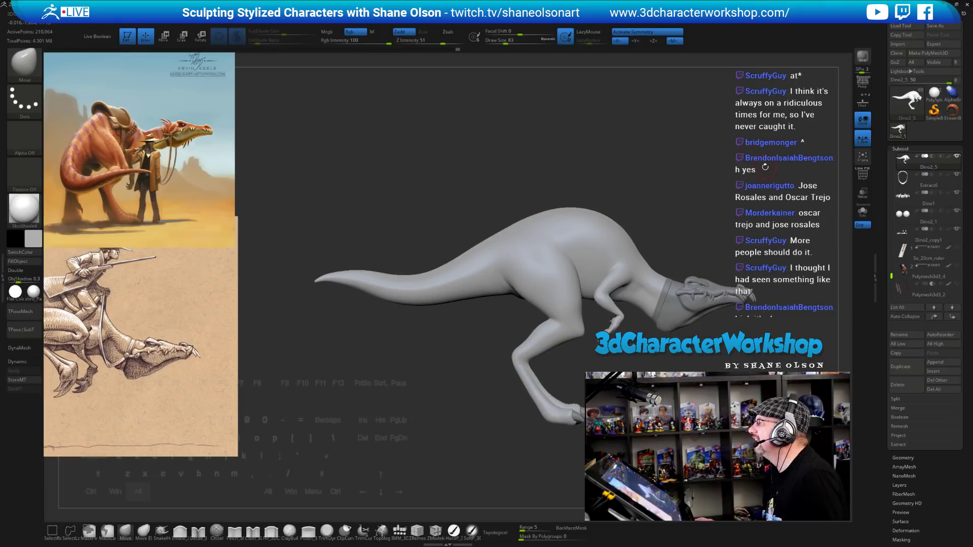
drag(765, 167, 728, 155)
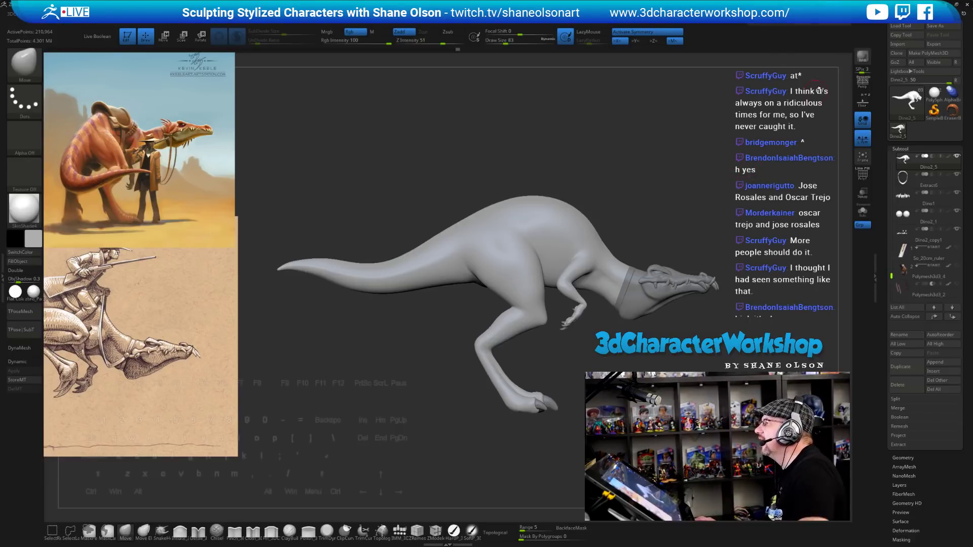
drag(680, 190, 520, 255)
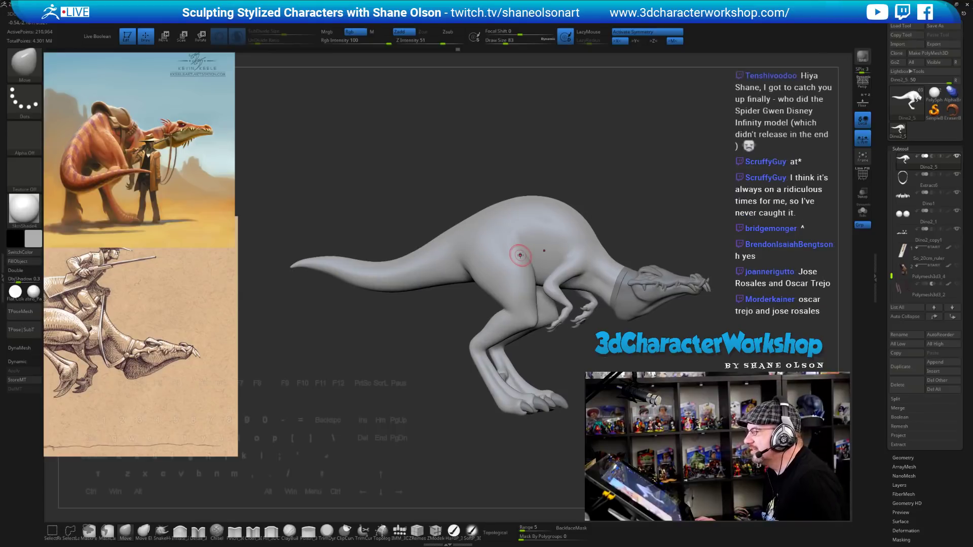
drag(662, 162, 446, 196)
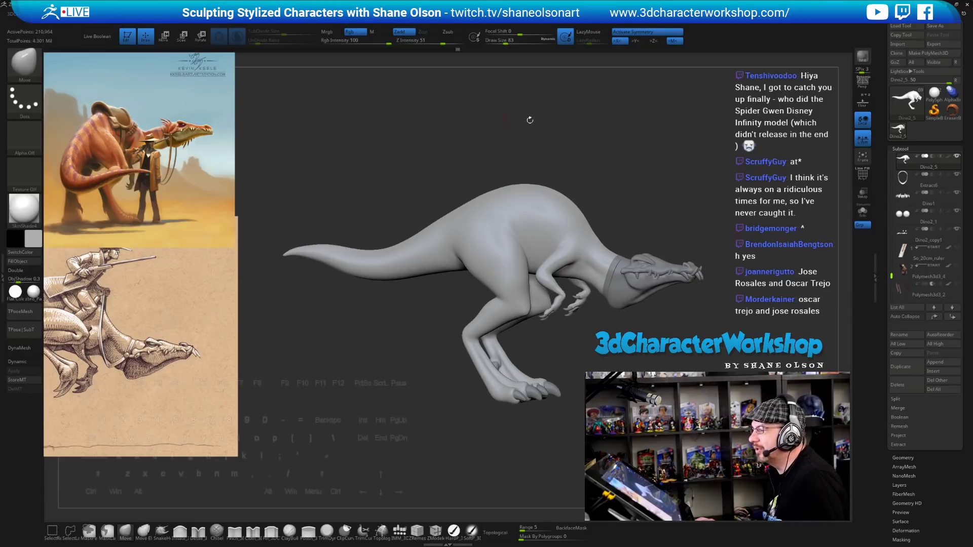
drag(527, 120, 496, 228)
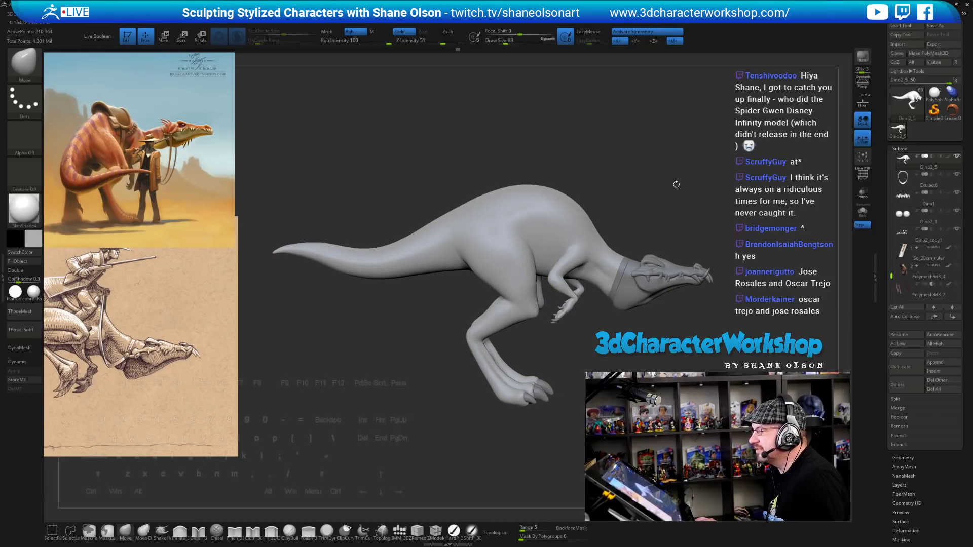
drag(676, 184, 738, 196)
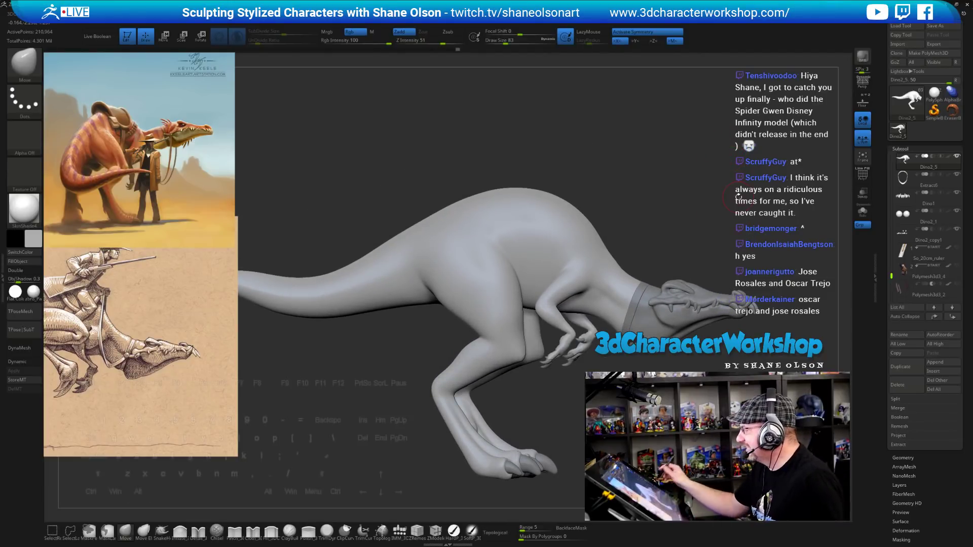
drag(650, 223, 678, 219)
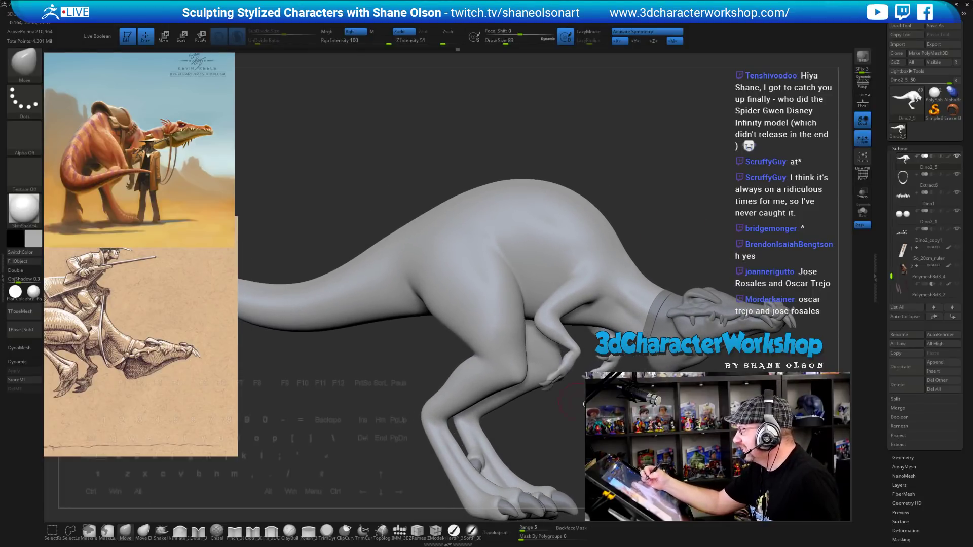
drag(177, 509, 199, 507)
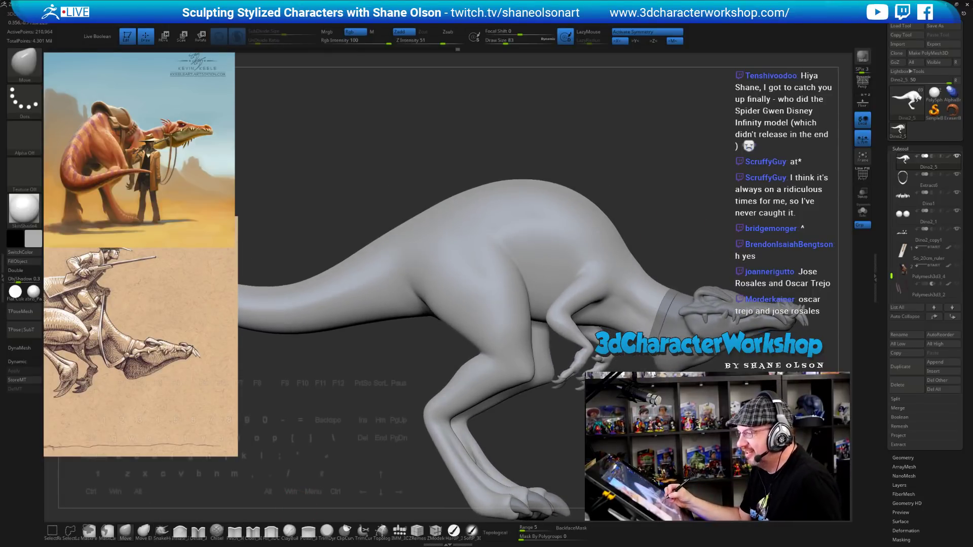
Nudge the arm's shape with the Move brush and define the elbow and forearm with the Detail brush at Z intensity 10.
drag(567, 413, 570, 420)
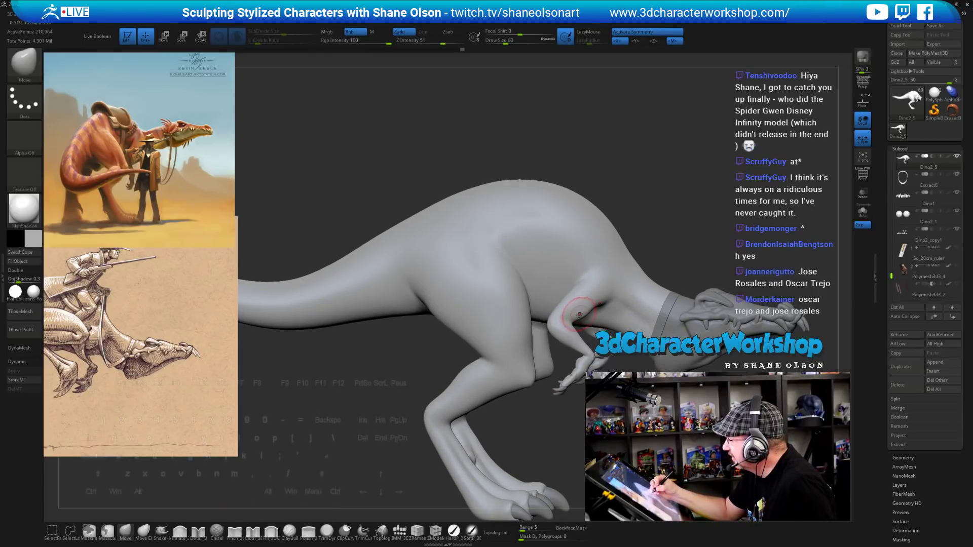
drag(600, 289, 616, 304)
mouse_move(563, 421)
mouse_down()
mouse_move(486, 431)
mouse_move(522, 431)
mouse_move(527, 456)
mouse_move(420, 433)
mouse_up()
click(198, 531)
click(502, 41)
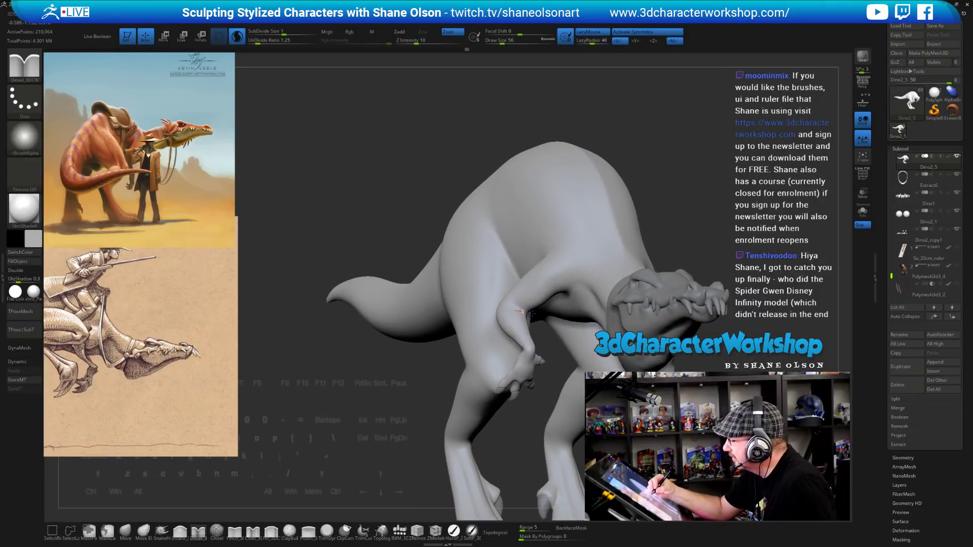
drag(560, 364, 530, 307)
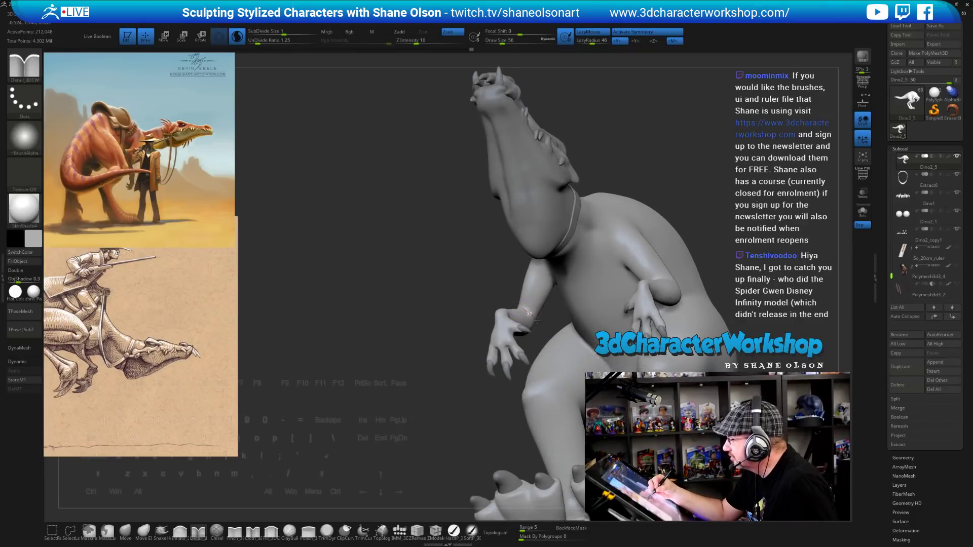
right_drag(543, 317, 684, 322)
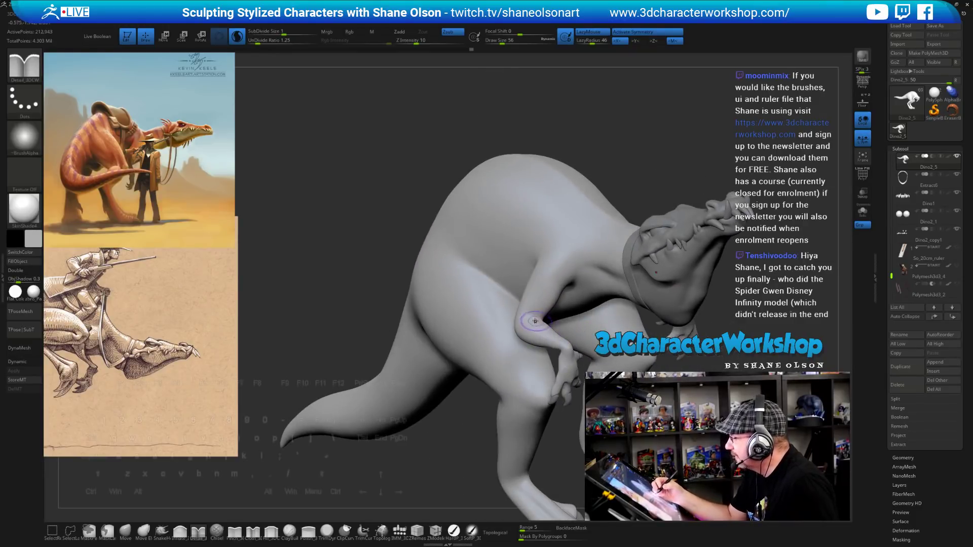
right_drag(549, 319, 631, 357)
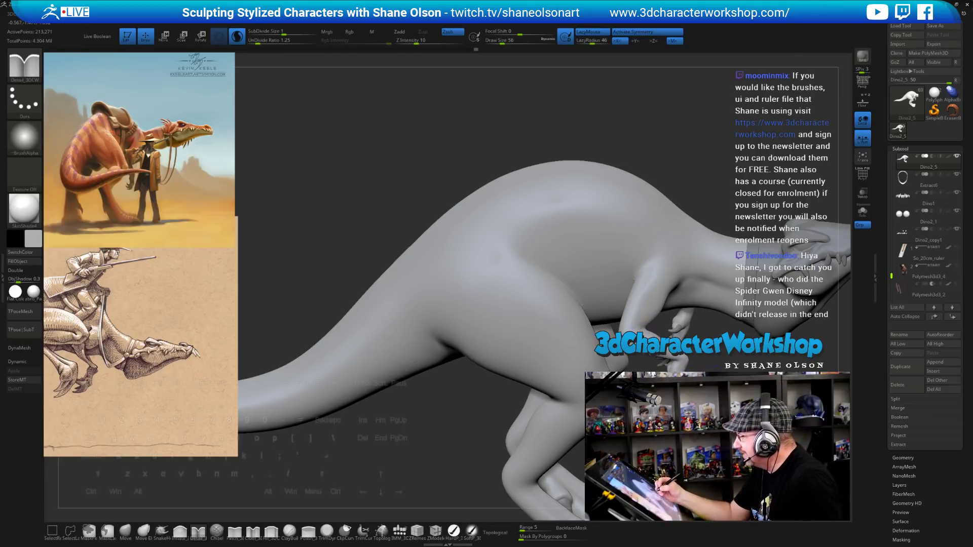
right_drag(631, 358, 600, 323)
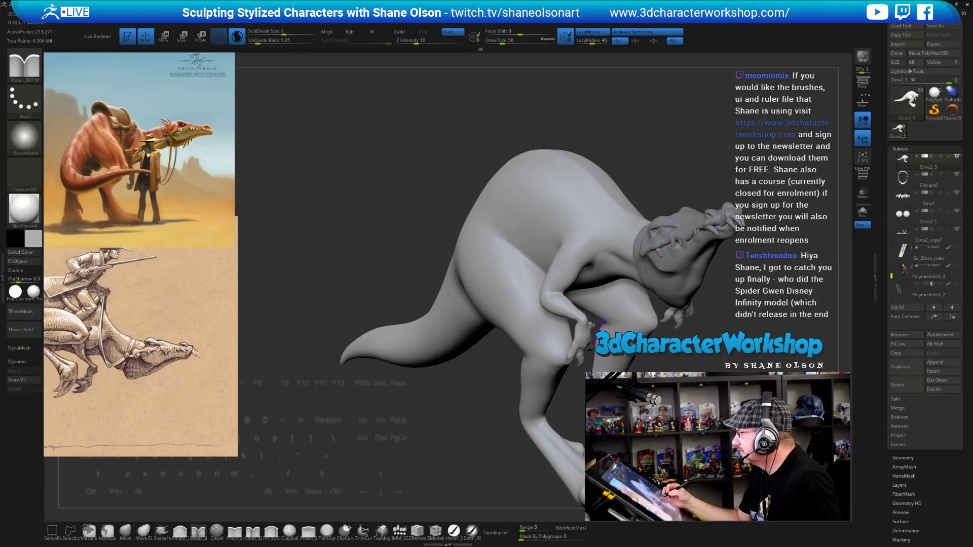
Thicken the forearm and elbow with the Inflate brush at Z intensity 5 and draw size 101.
click(125, 531)
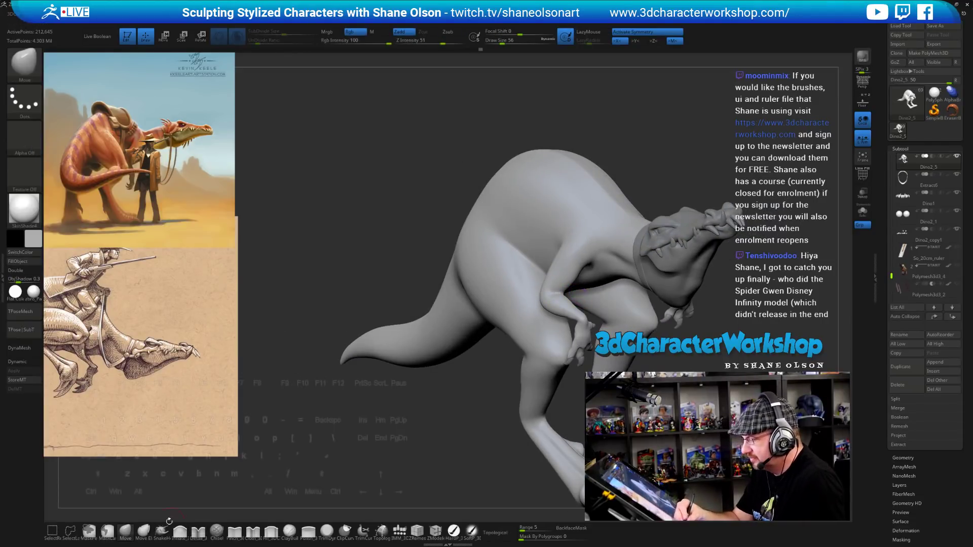
click(180, 531)
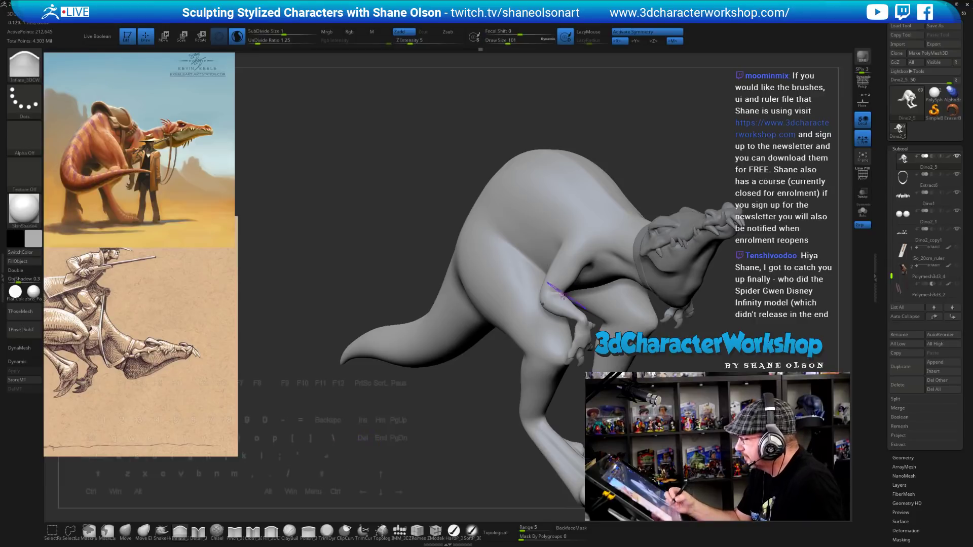
right_drag(566, 337, 476, 319)
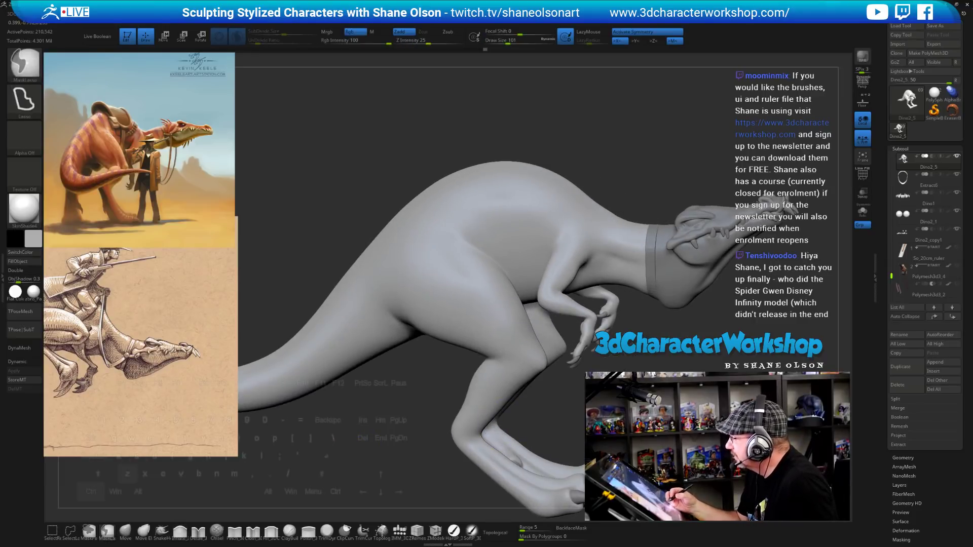
click(243, 38)
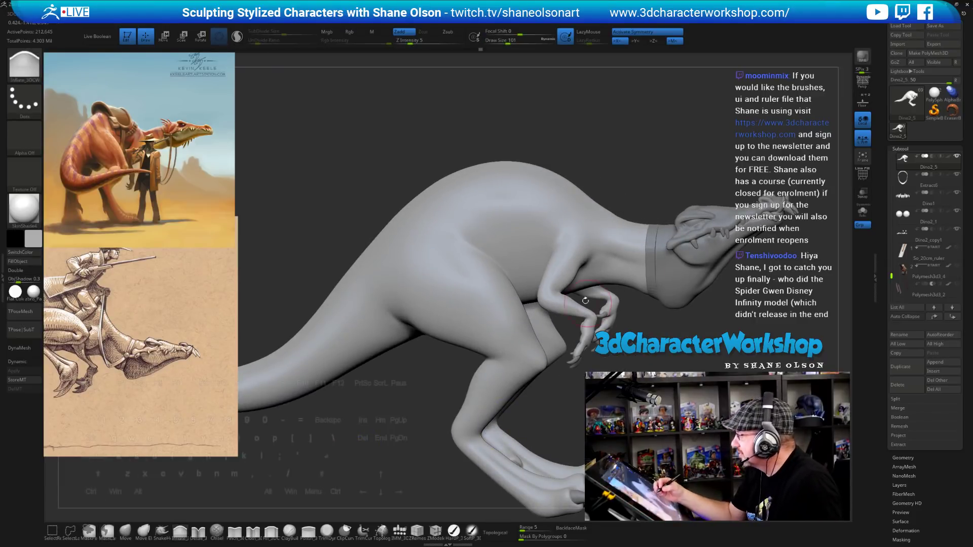
mouse_move(606, 324)
right_down()
mouse_move(612, 299)
mouse_move(588, 289)
mouse_move(563, 304)
mouse_move(567, 314)
mouse_move(583, 304)
mouse_move(568, 294)
right_up()
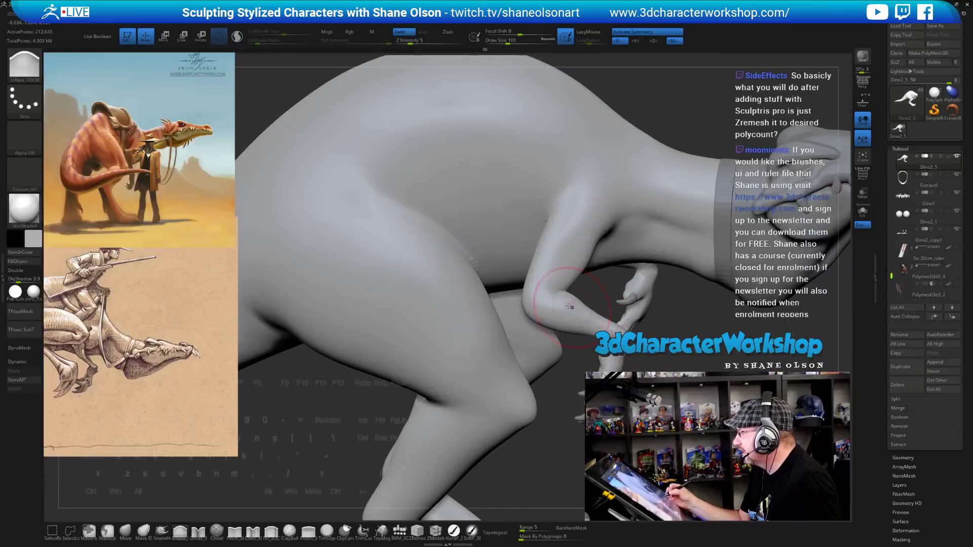
Reshape the elbow and upper arm with the Move brush at draw size 56.
click(125, 530)
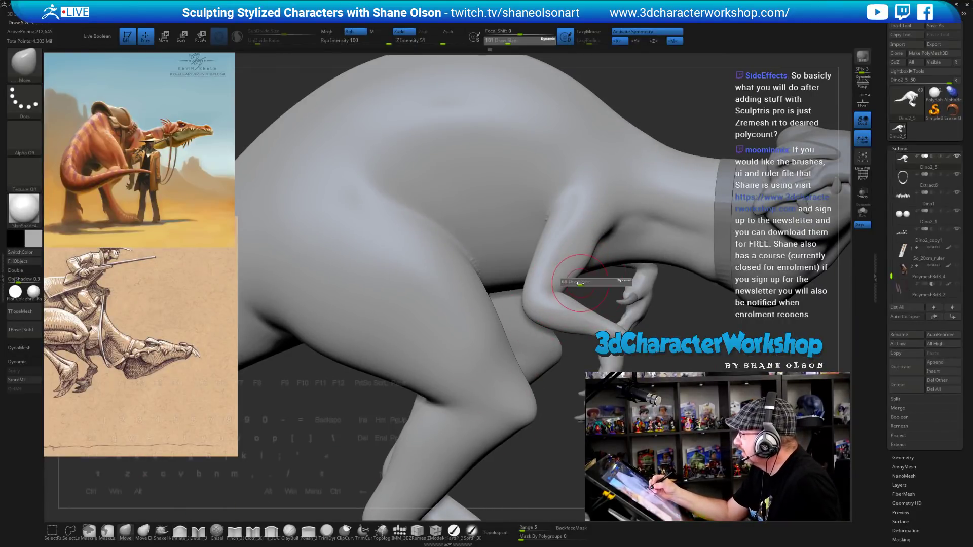
key(s)
click(577, 276)
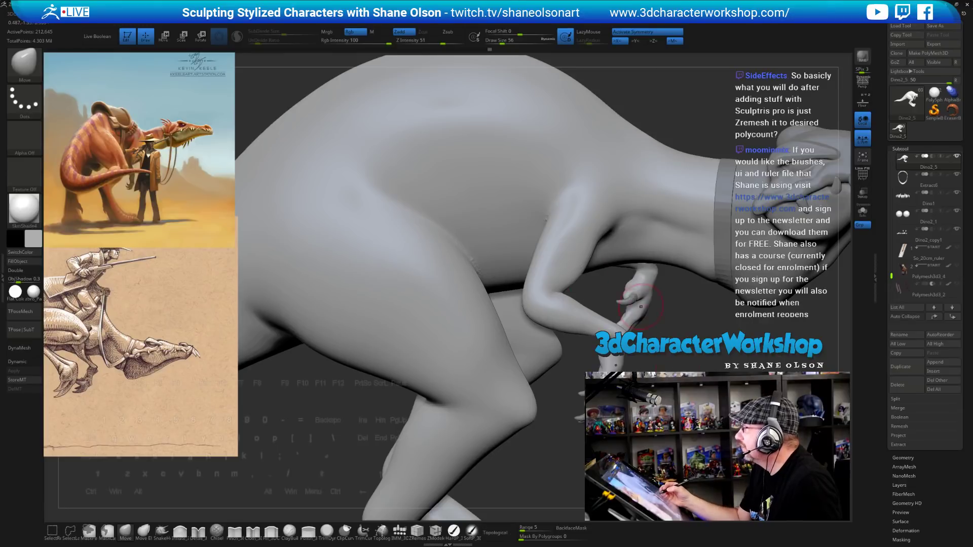
shift+drag(608, 259, 593, 241)
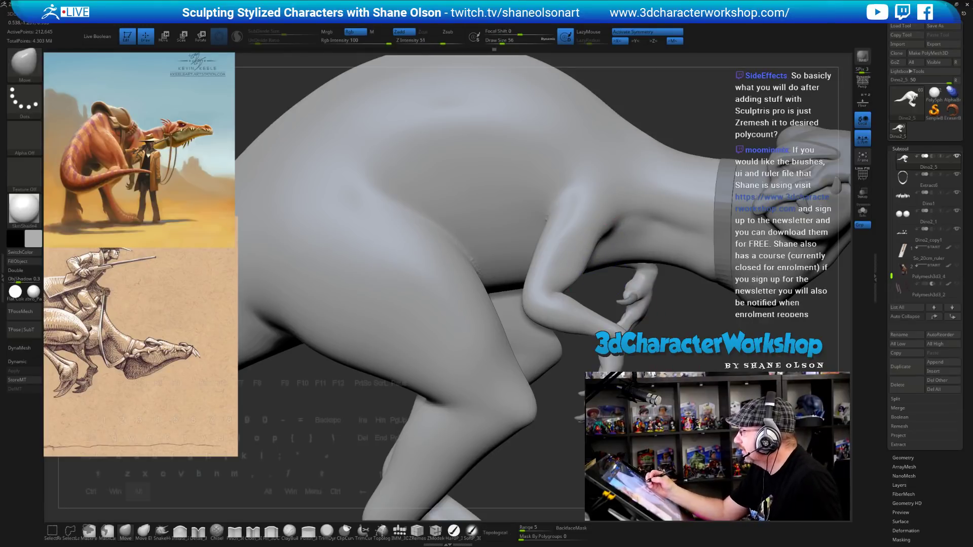
Examine the dinosaur's overall silhouette and posture from the side and three-quarter views.
drag(324, 355, 395, 343)
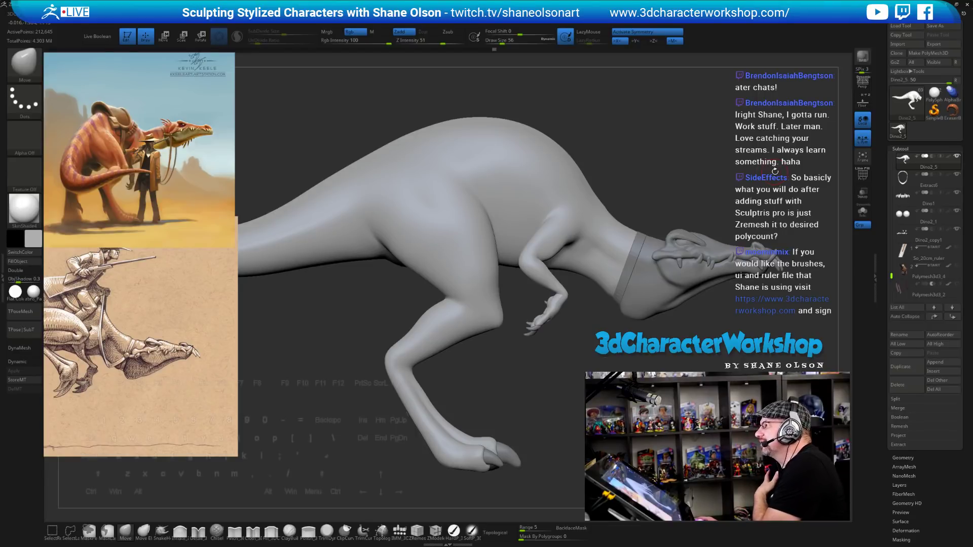
key(ctrl+z)
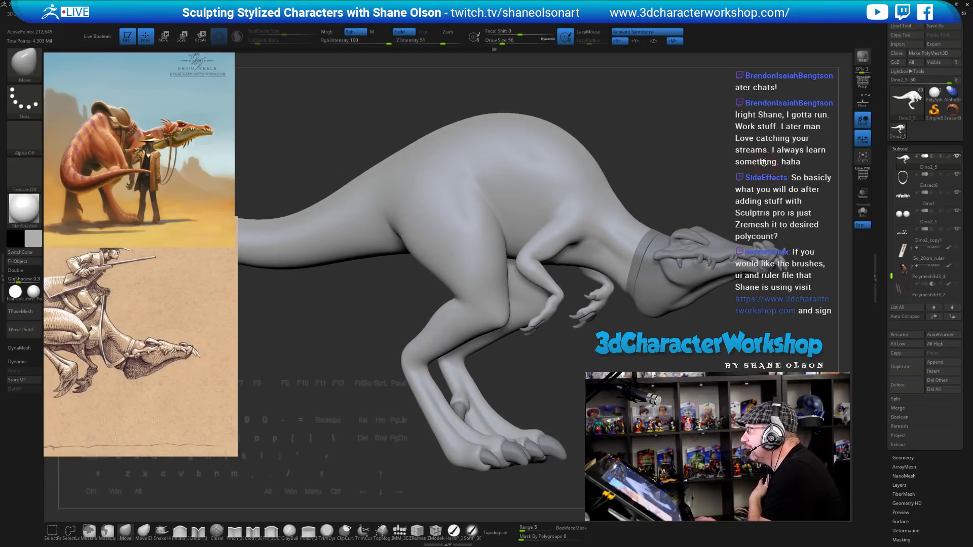
key(ctrl+z)
key(ctrl+z)
key(ctrl+z)
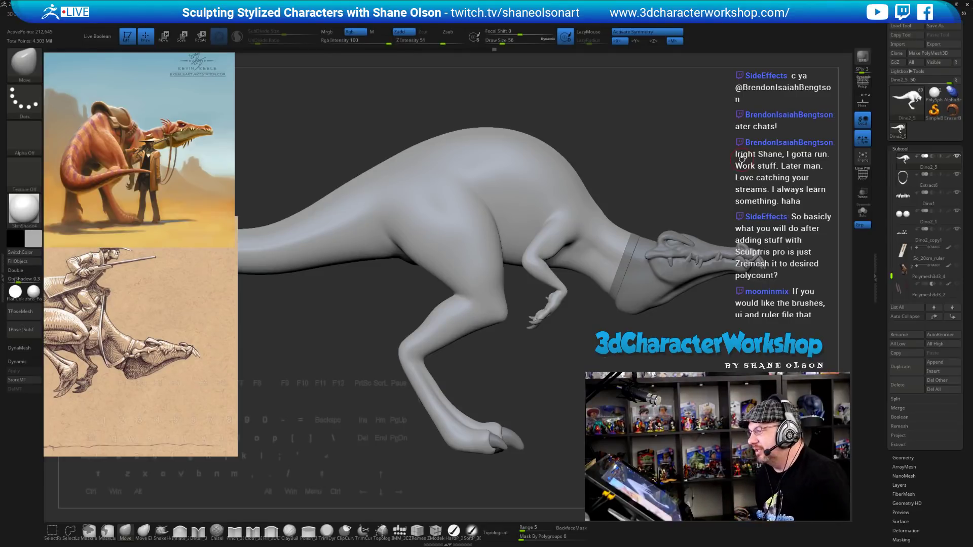
drag(734, 166, 727, 162)
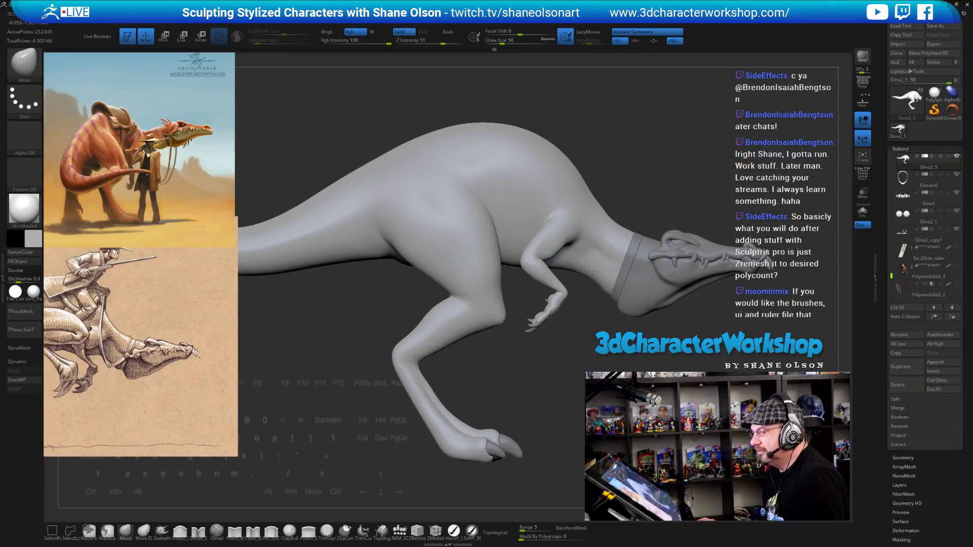
drag(663, 200, 640, 242)
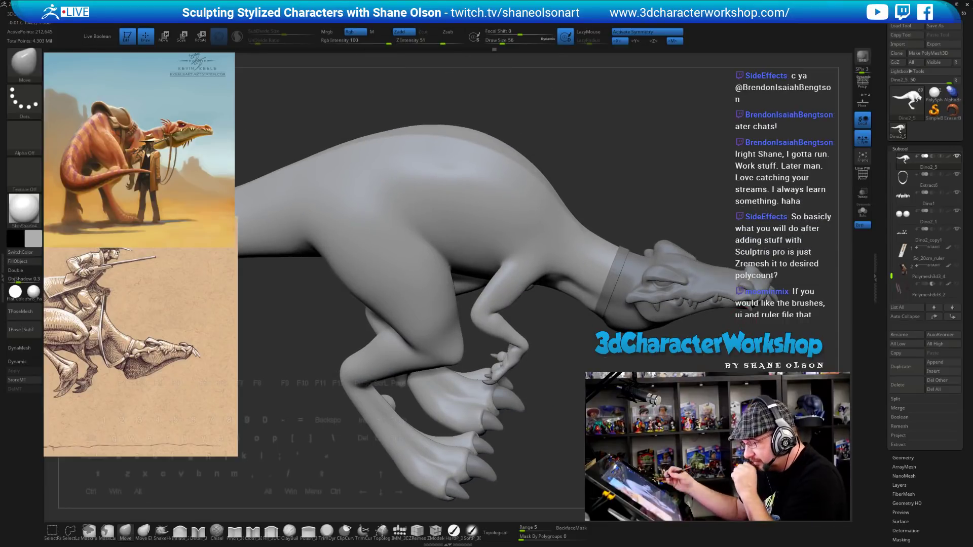
Build up the neck just behind the collar seam with the Inflate brush at Z intensity 5 and save the project.
key(b)
key(i)
key(n)
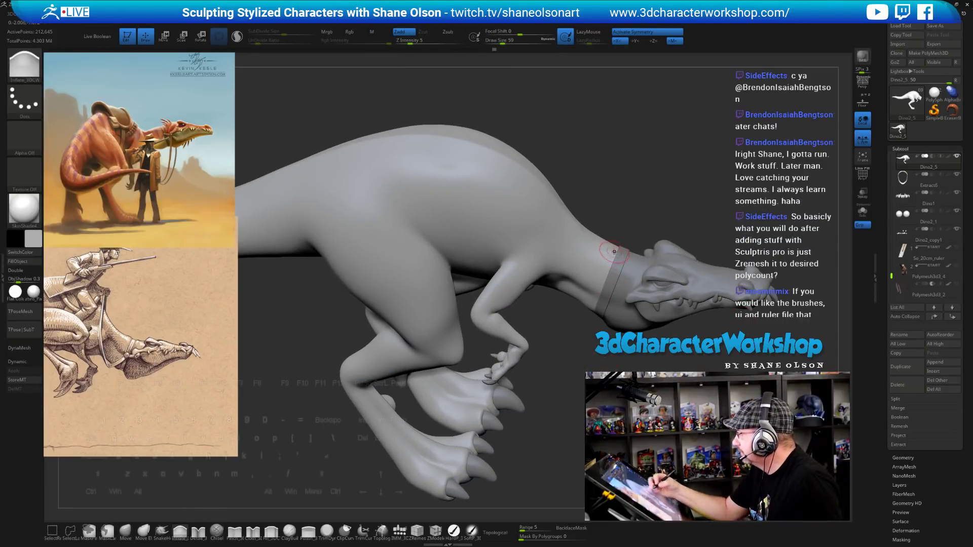
drag(637, 218, 619, 264)
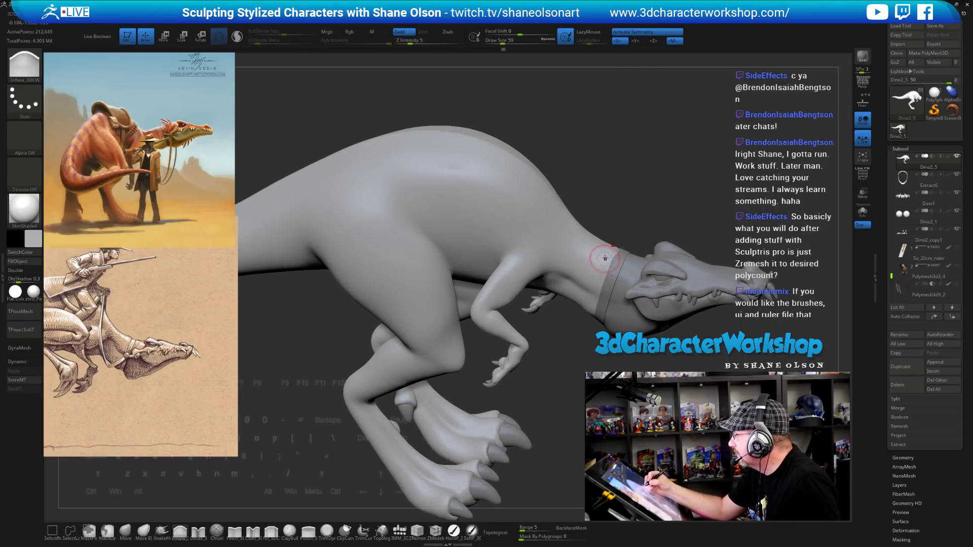
mouse_move(619, 257)
mouse_down()
mouse_move(641, 218)
mouse_move(601, 267)
mouse_move(612, 253)
mouse_up()
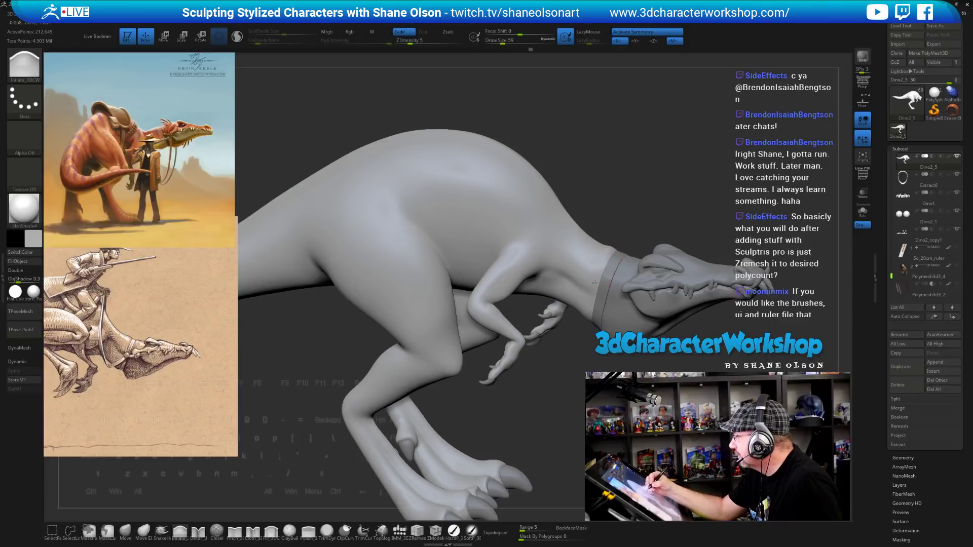
right_drag(612, 268, 655, 277)
key(ctrl+s)
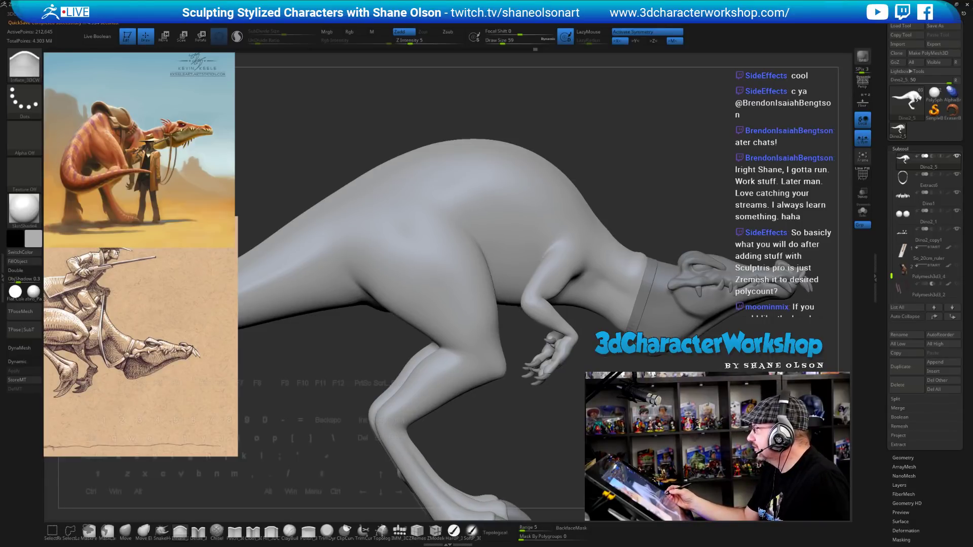
Build up the shoulder and top of the upper arm with the Fill brush at Z intensity 10 and draw size 54.
click(272, 531)
mouse_move(570, 414)
alt+mouse_down()
mouse_move(587, 421)
mouse_move(596, 441)
mouse_move(573, 393)
alt+mouse_up()
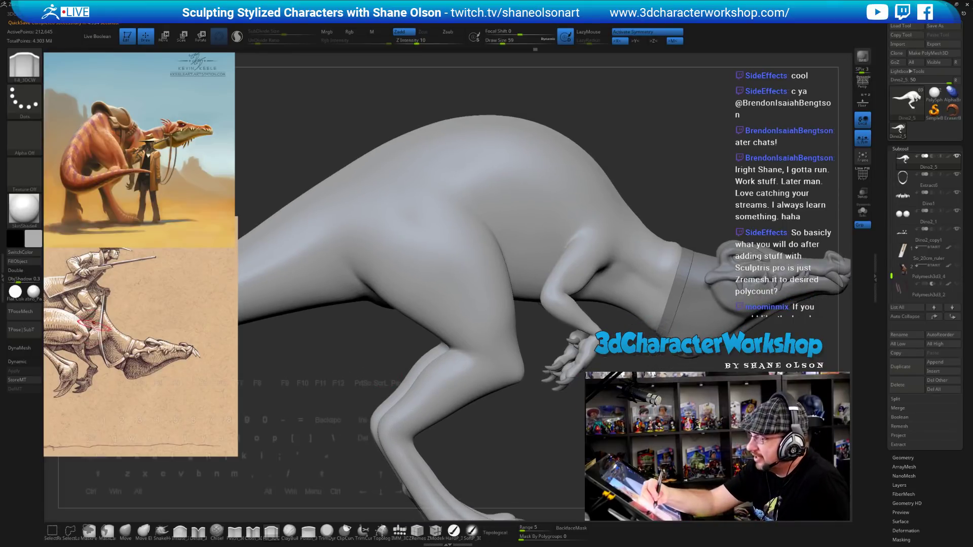
drag(632, 315, 619, 318)
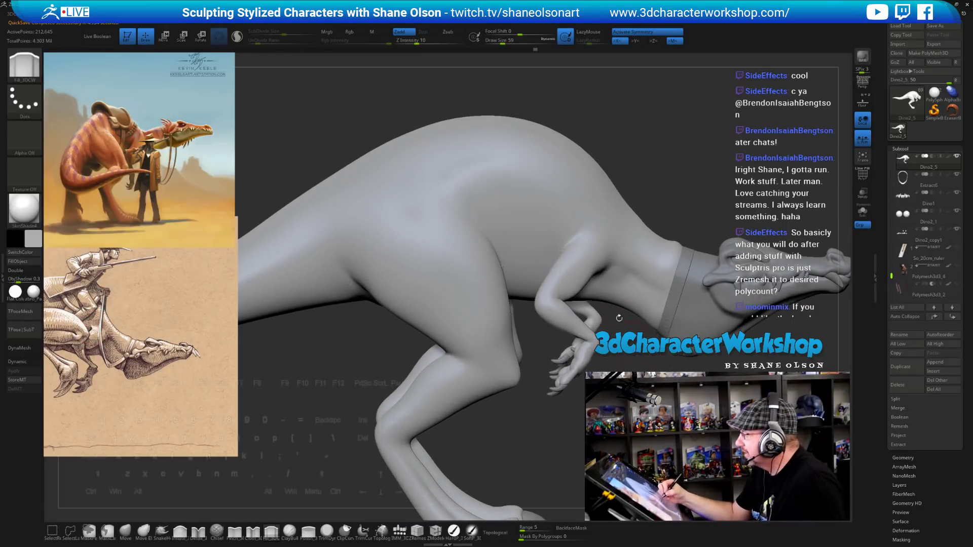
key(s)
click(580, 241)
drag(577, 232, 582, 263)
drag(616, 431, 576, 429)
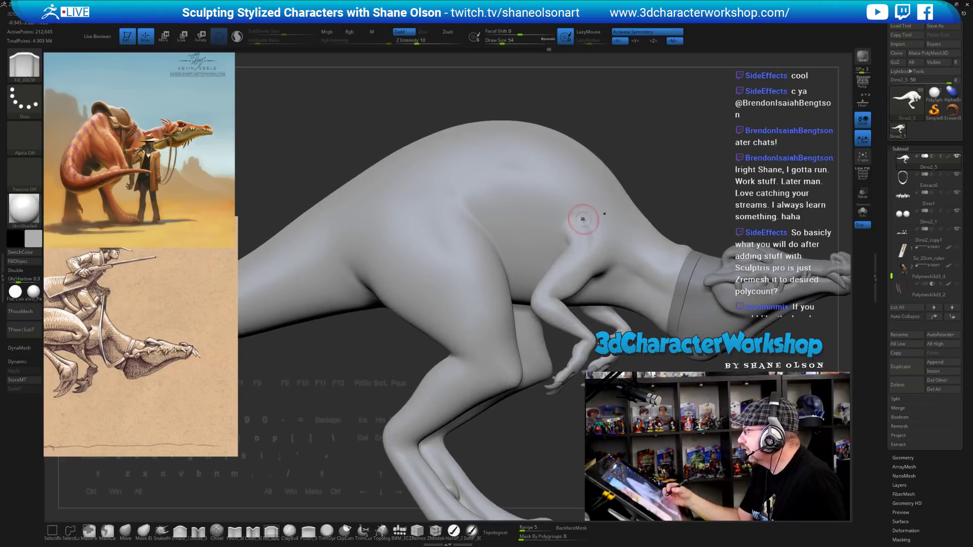
drag(583, 219, 598, 227)
mouse_move(573, 431)
mouse_down()
mouse_move(616, 431)
mouse_move(574, 430)
mouse_up()
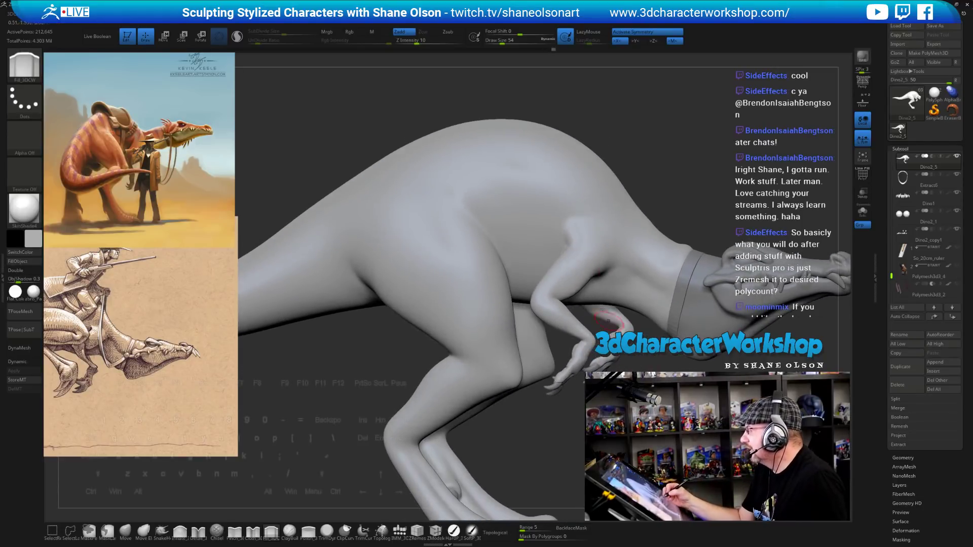
mouse_move(583, 233)
mouse_down()
mouse_move(566, 212)
mouse_move(581, 207)
mouse_up()
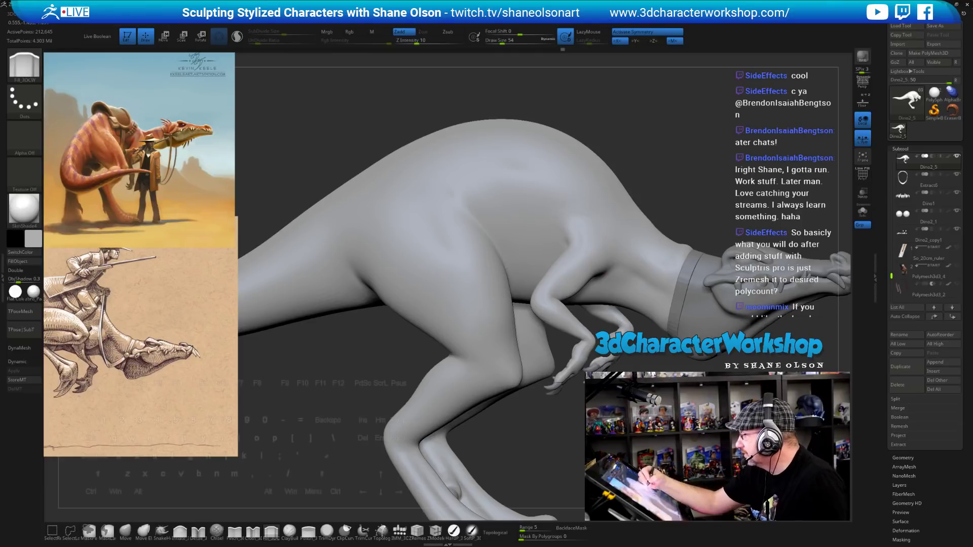
mouse_move(568, 431)
mouse_down()
mouse_move(616, 430)
mouse_move(535, 436)
mouse_up()
drag(535, 436, 536, 426)
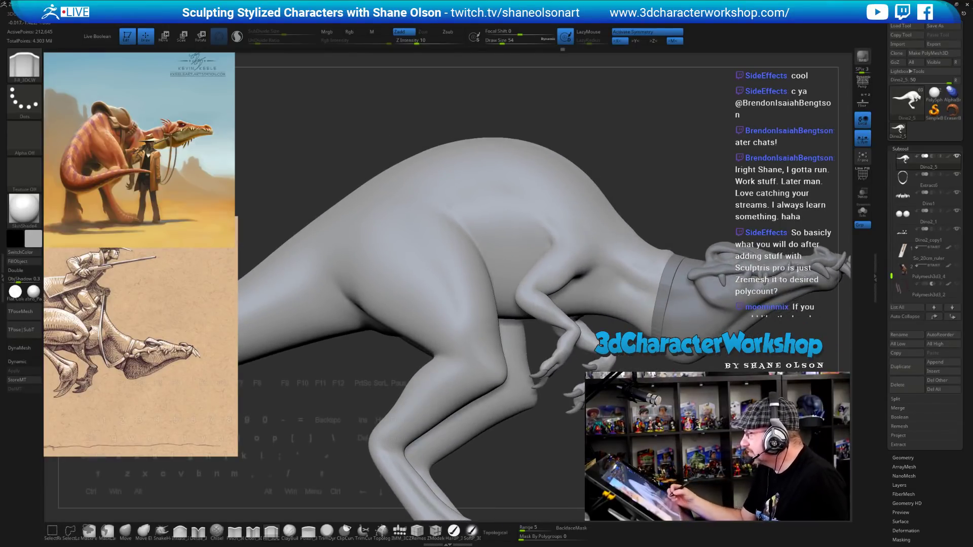
Define the forms along the side of the neck with the Fill brush at draw size 39 and smooth them.
drag(612, 282, 632, 298)
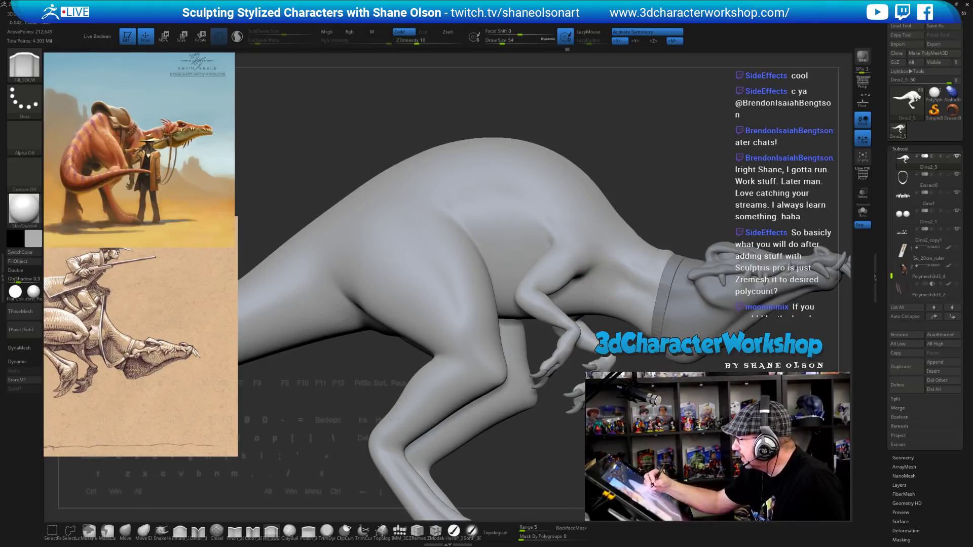
drag(540, 431, 563, 431)
drag(502, 41, 499, 41)
alt+drag(604, 277, 617, 277)
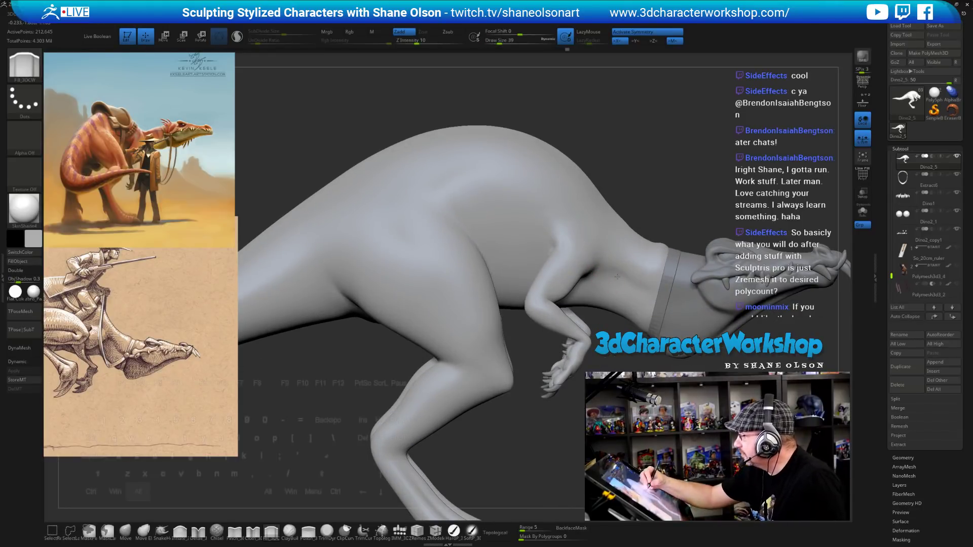
drag(558, 431, 538, 431)
mouse_move(621, 286)
shift+mouse_down()
mouse_move(600, 284)
mouse_move(626, 293)
shift+mouse_up()
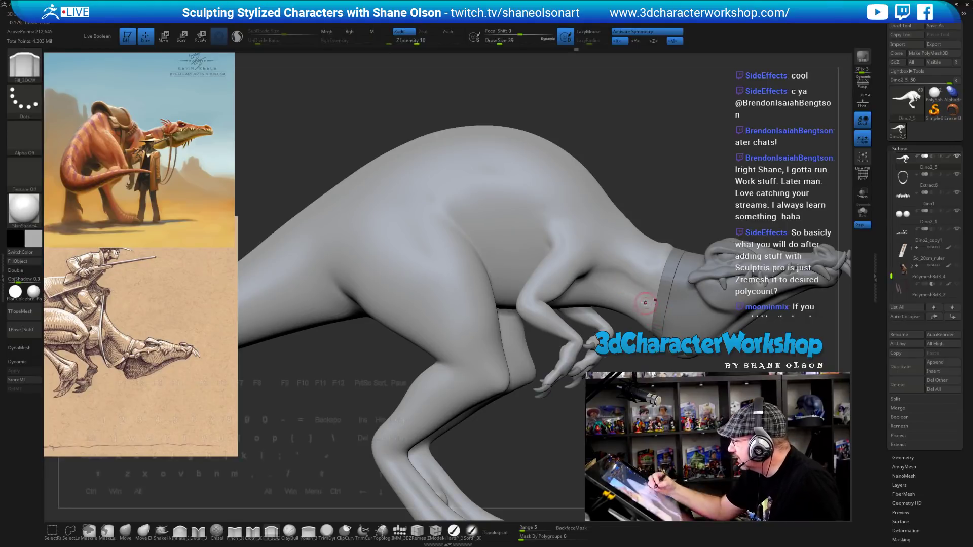
key(shift)
right_drag(621, 294, 649, 289)
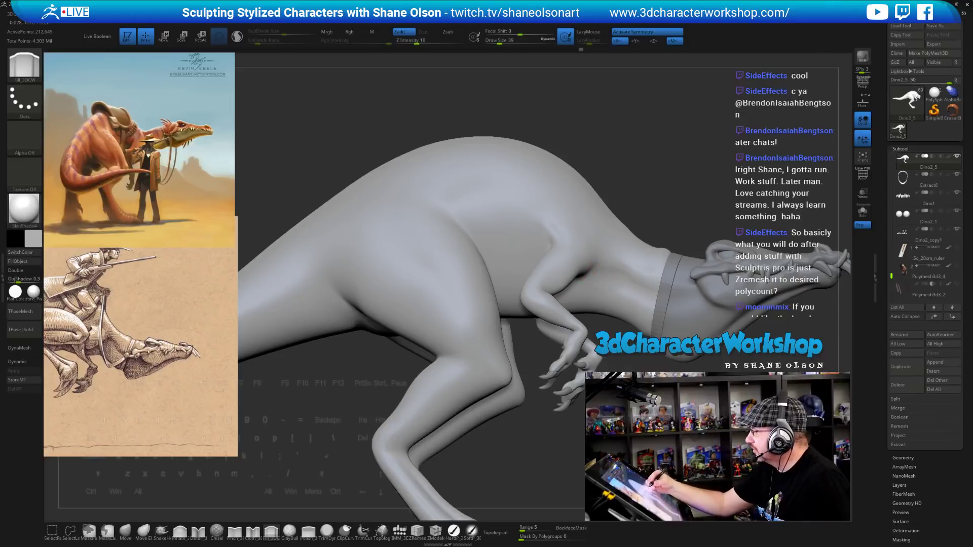
Try to suggest a rib cage on the flank behind the arm with the Fill brush at draw size 39.
right_drag(588, 264, 667, 297)
key(shift)
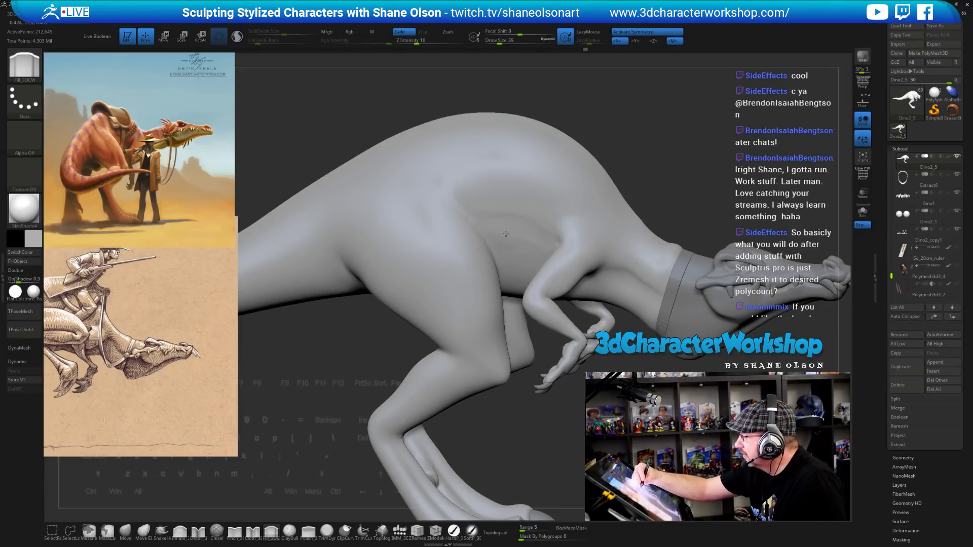
key(shift)
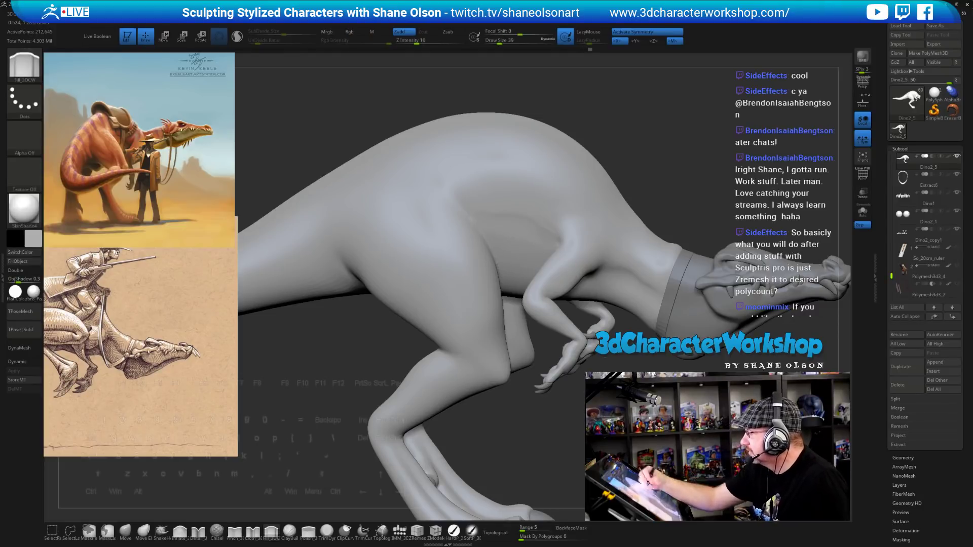
right_drag(496, 232, 505, 205)
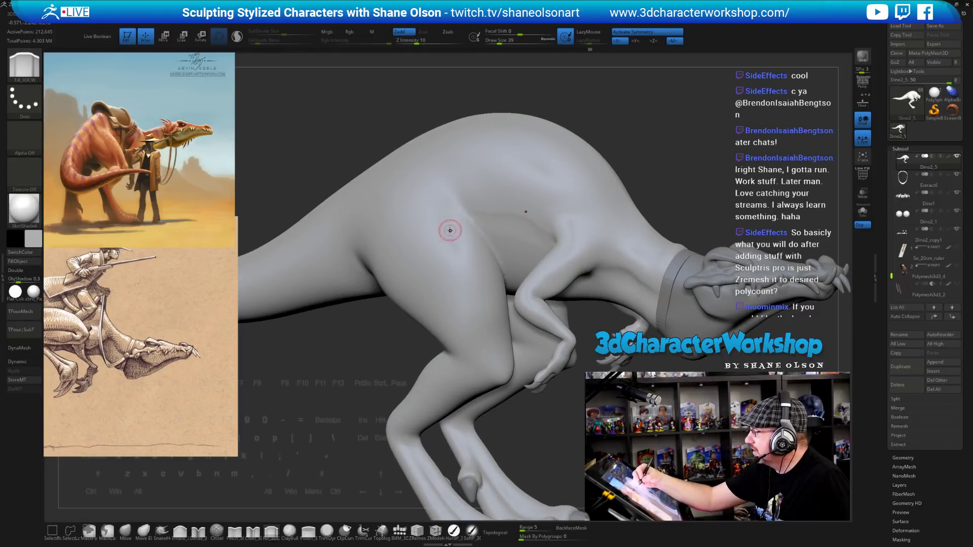
mouse_move(450, 230)
ctrl+right_down()
mouse_move(452, 187)
mouse_move(502, 190)
mouse_move(505, 234)
mouse_move(539, 224)
ctrl+right_up()
key(ctrl+z)
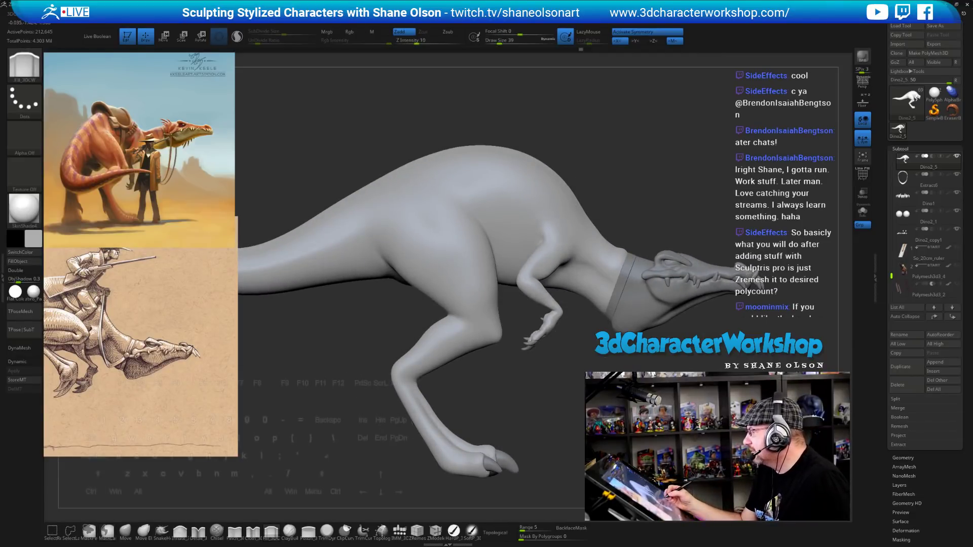
Build up the neck edge of the head subtool with the Inflate brush at Z intensity 5, and reselect the body subtool.
mouse_move(538, 224)
right_down()
mouse_move(547, 225)
mouse_move(527, 228)
mouse_move(627, 303)
mouse_move(294, 500)
right_up()
alt+click(627, 307)
key(b)
key(i)
key(n)
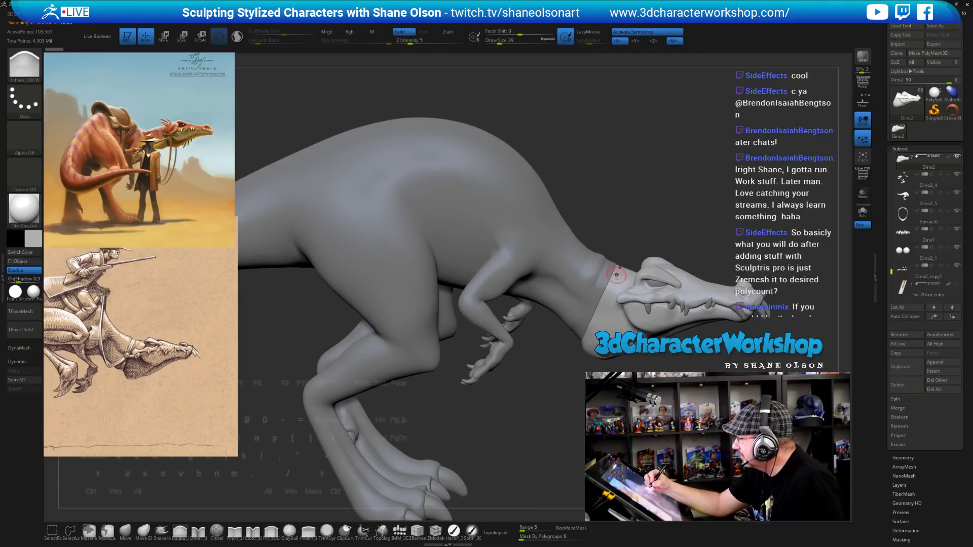
right_drag(620, 268, 640, 280)
key(alt)
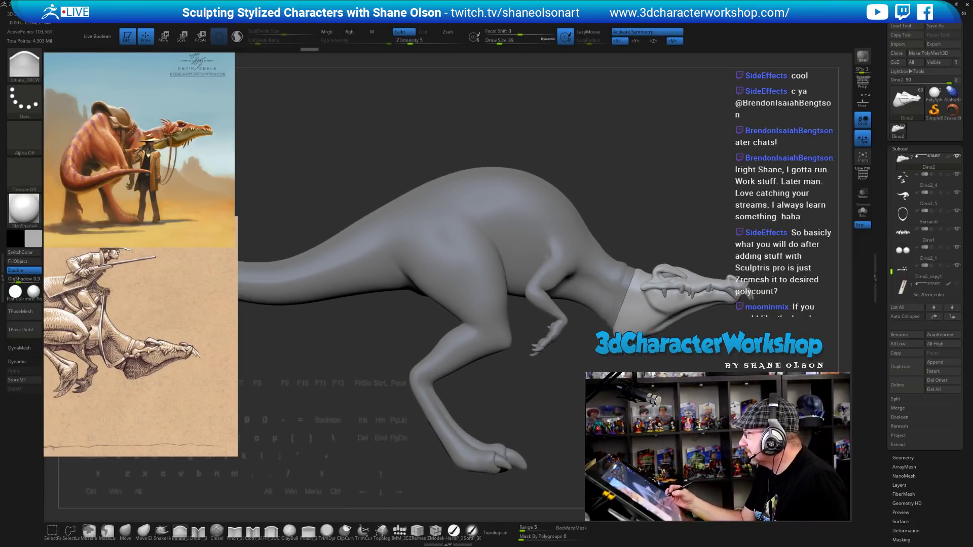
alt+click(532, 215)
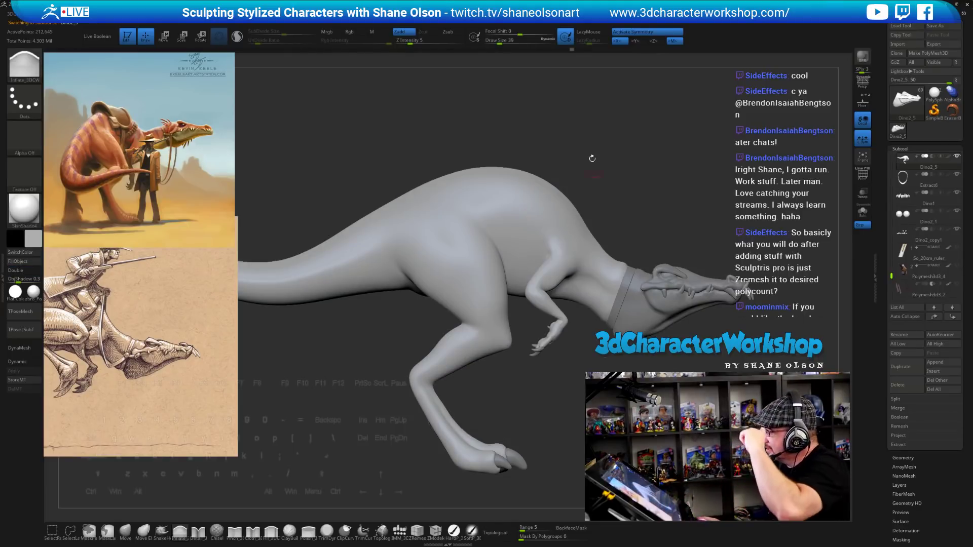
right_drag(560, 164, 570, 163)
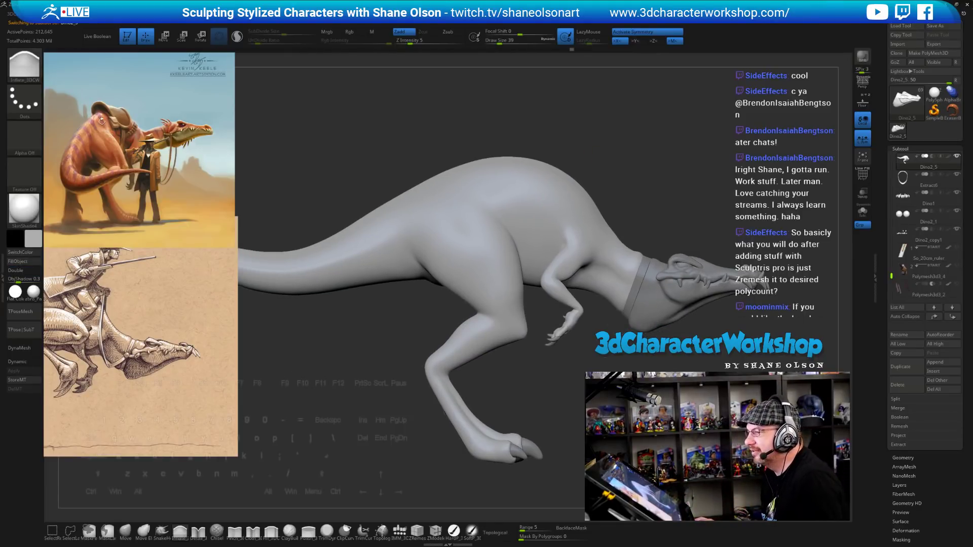
Outline a saddle-blanket patch on the back with the Topology brush, drawing three curves down the flank plus lower and upper curves along the body.
drag(521, 131, 626, 145)
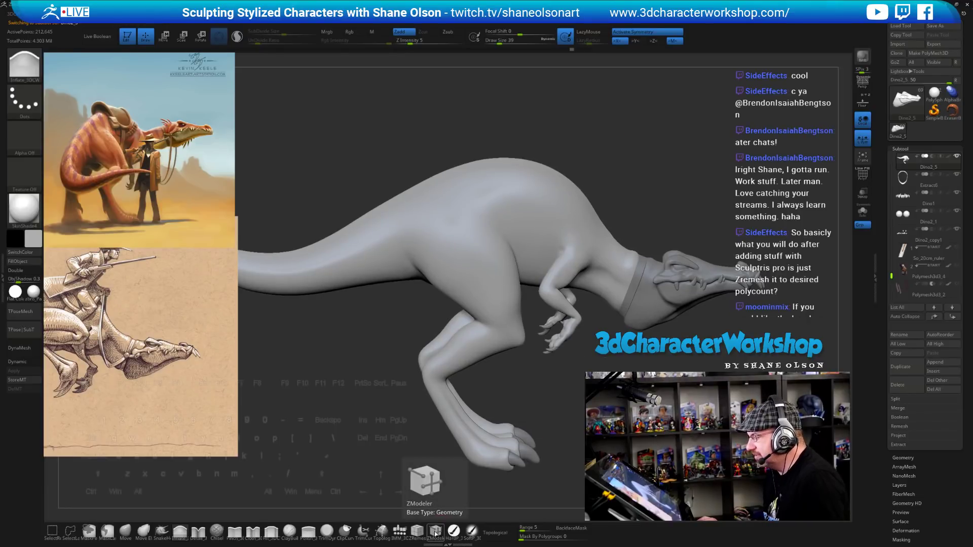
click(382, 531)
mouse_move(334, 340)
alt+mouse_down()
mouse_move(343, 378)
mouse_move(297, 393)
mouse_move(278, 383)
alt+mouse_up()
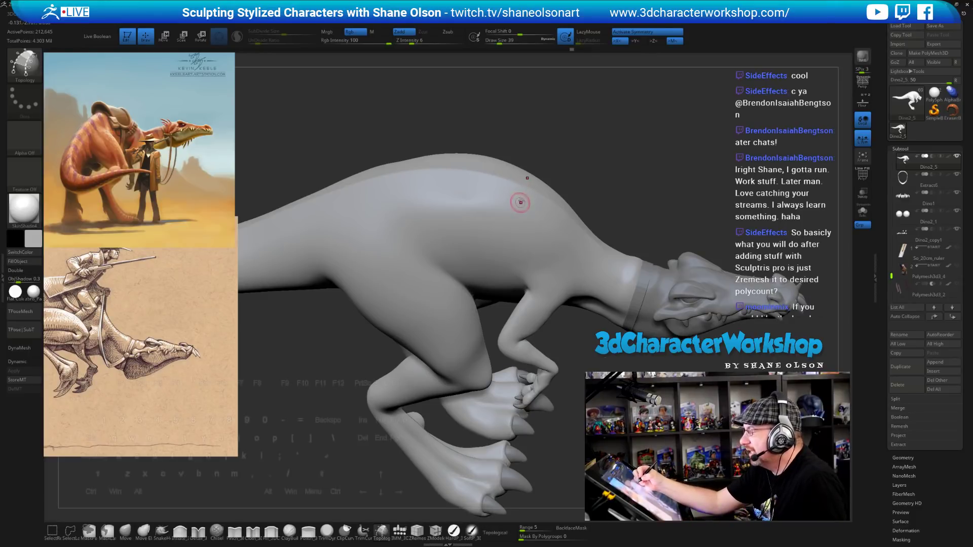
drag(525, 186, 520, 210)
drag(516, 255, 516, 258)
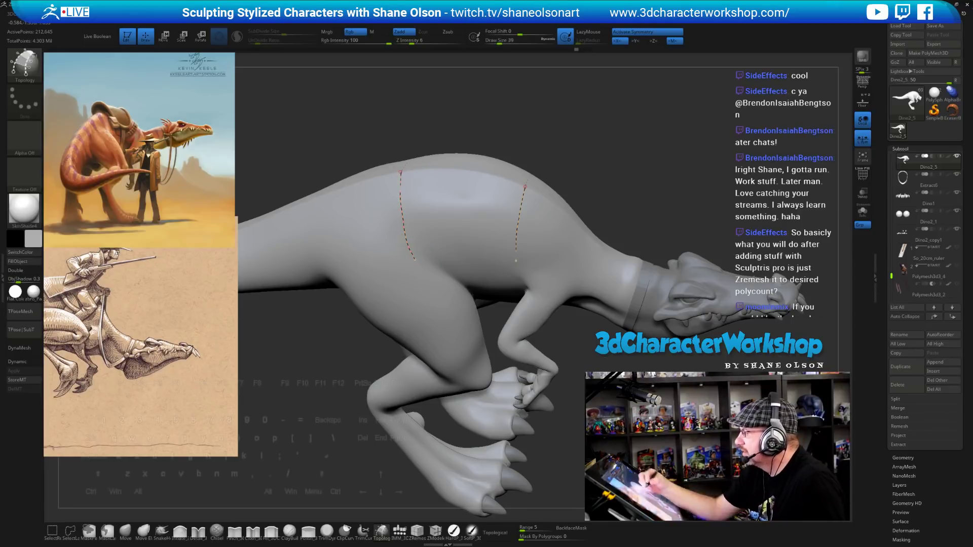
drag(558, 127, 608, 131)
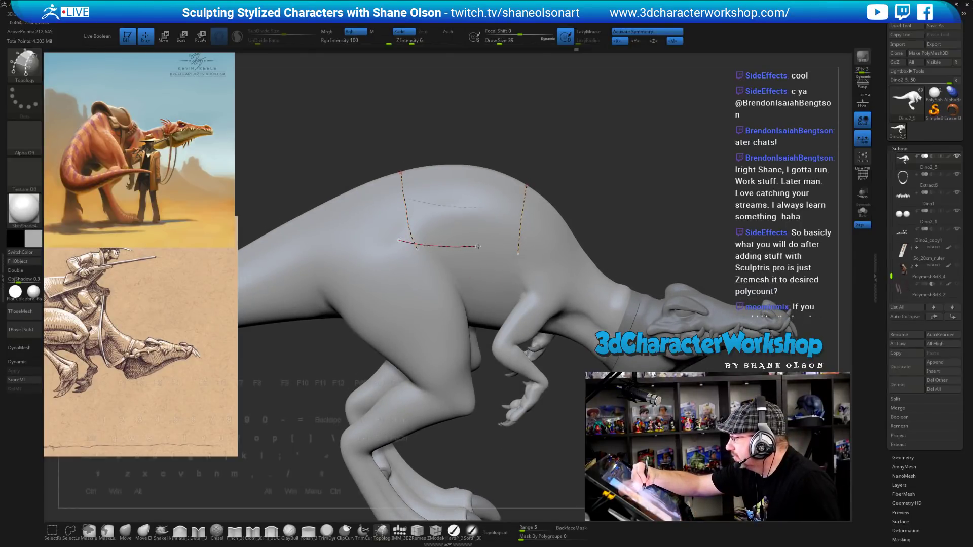
drag(604, 184, 543, 181)
drag(464, 160, 464, 176)
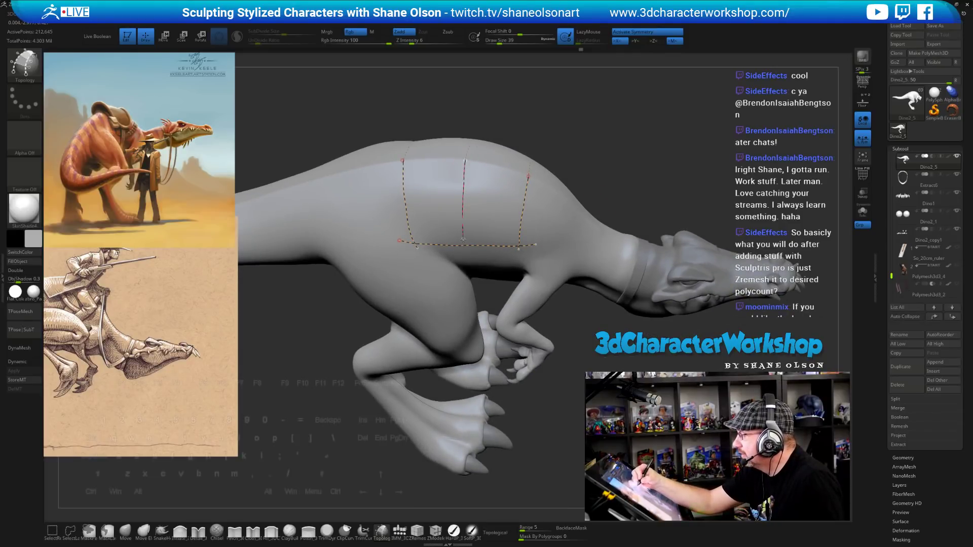
mouse_move(640, 186)
mouse_down()
mouse_move(642, 164)
mouse_move(560, 241)
mouse_up()
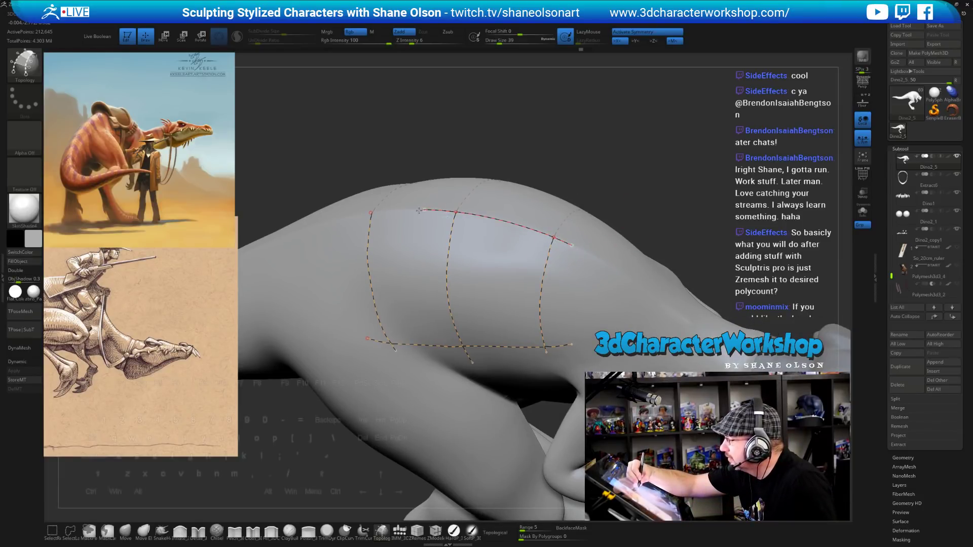
click(357, 216)
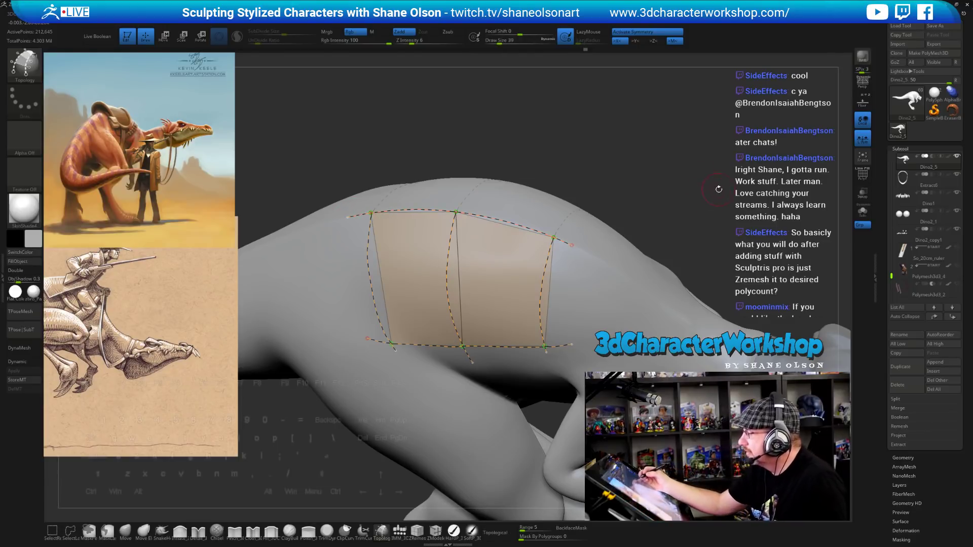
Subdivide the back patch into a four-by-four grid with extra Topology curves in both directions, and trim the loose curve ends.
drag(712, 205, 717, 199)
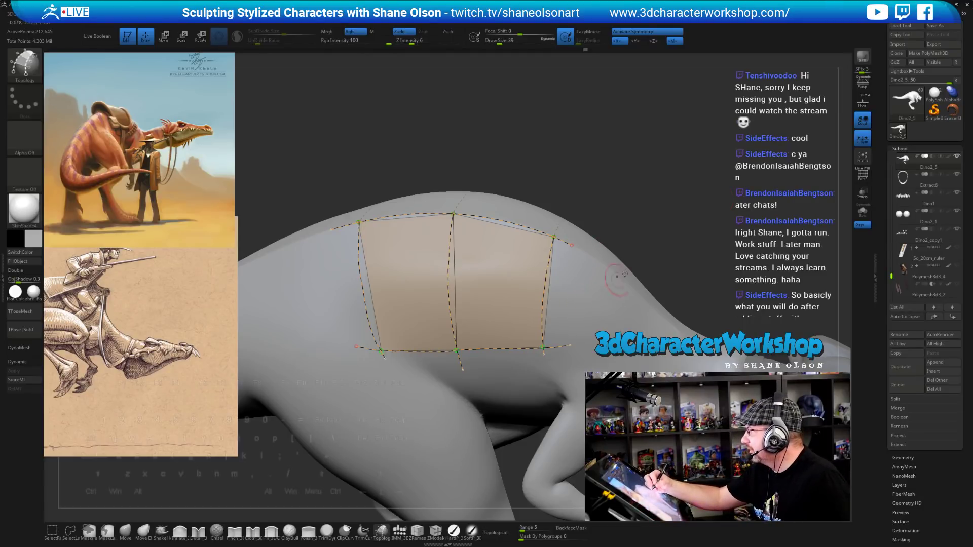
mouse_move(690, 236)
mouse_down()
mouse_move(684, 226)
mouse_move(699, 227)
mouse_up()
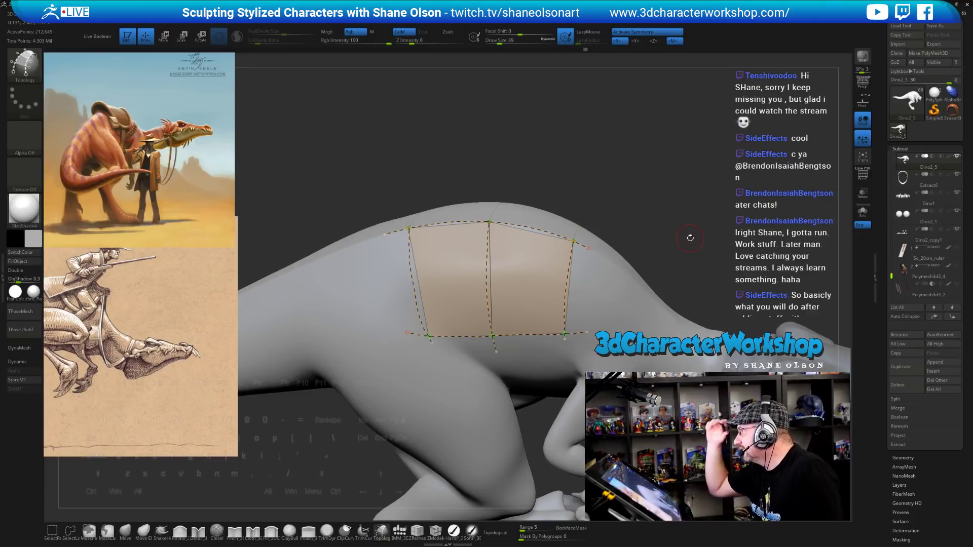
drag(591, 294, 360, 290)
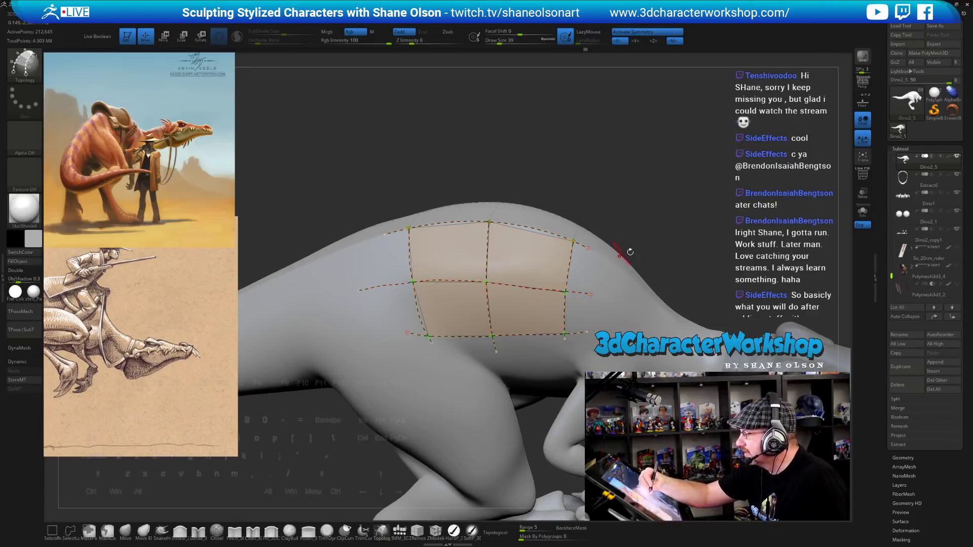
drag(707, 220, 706, 226)
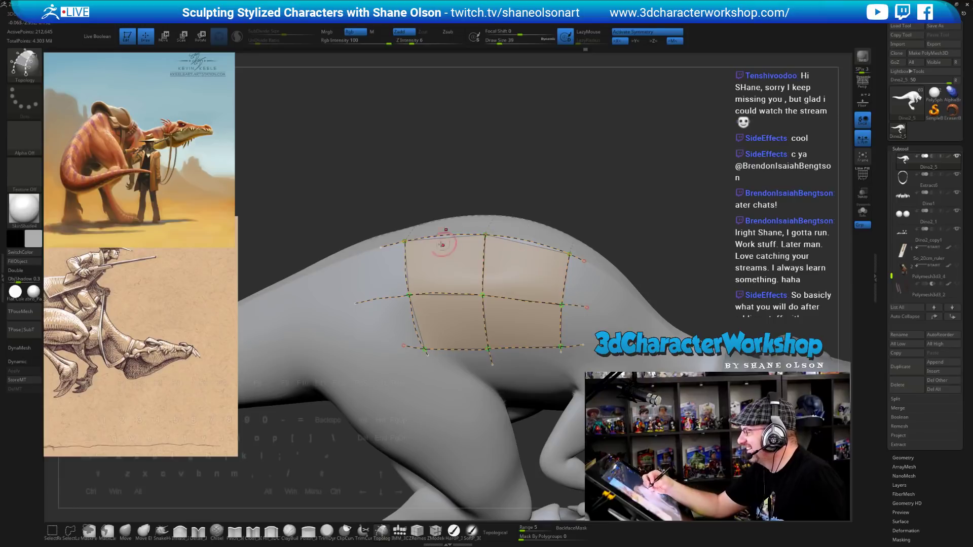
drag(446, 232, 456, 375)
drag(530, 235, 522, 361)
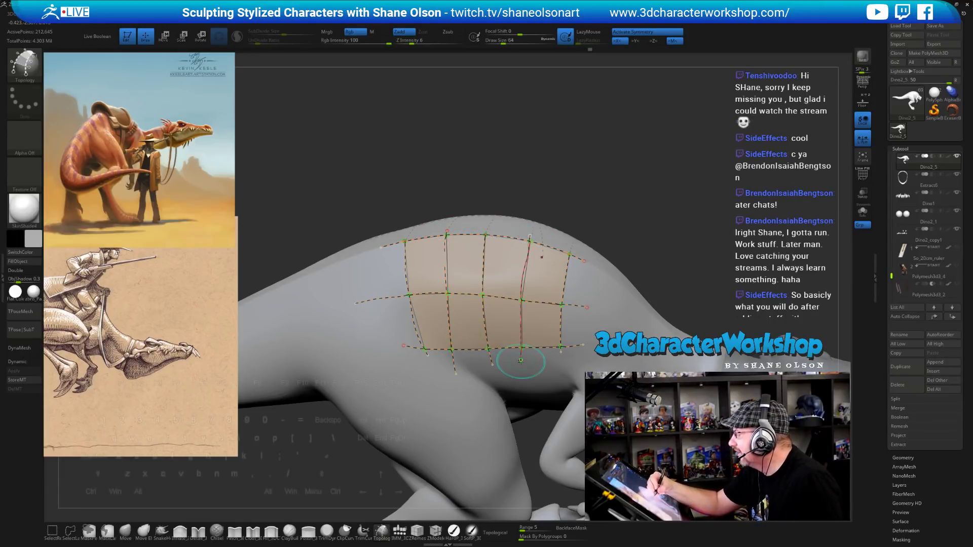
mouse_move(383, 272)
mouse_down()
mouse_move(546, 277)
mouse_move(596, 289)
mouse_up()
drag(387, 324, 576, 330)
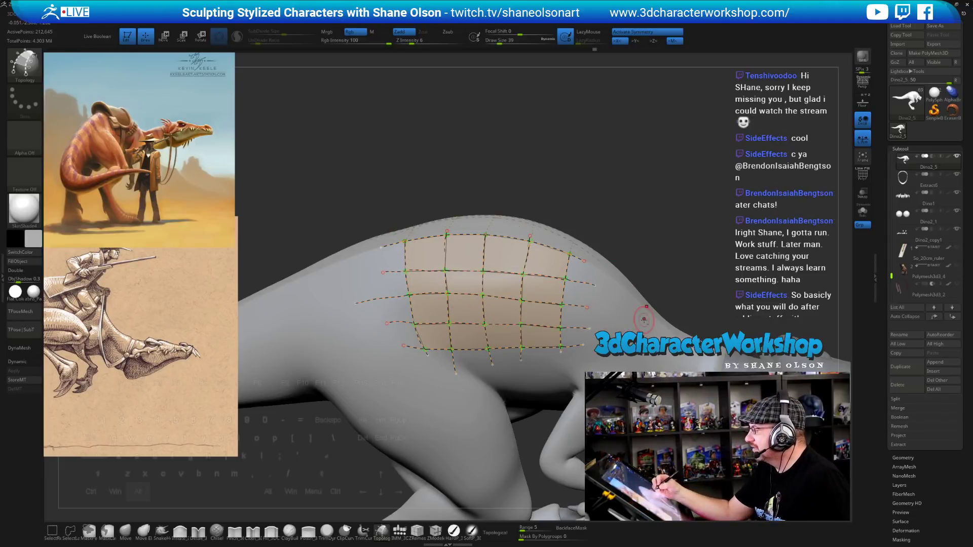
drag(644, 324, 683, 265)
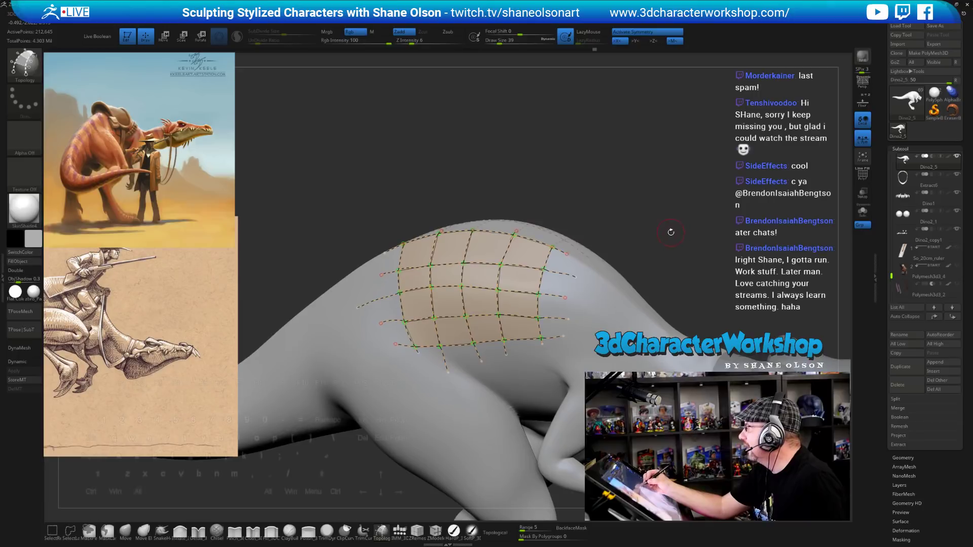
mouse_move(672, 231)
mouse_down()
mouse_move(672, 248)
mouse_move(674, 206)
mouse_move(656, 204)
mouse_move(672, 223)
mouse_move(658, 205)
mouse_up()
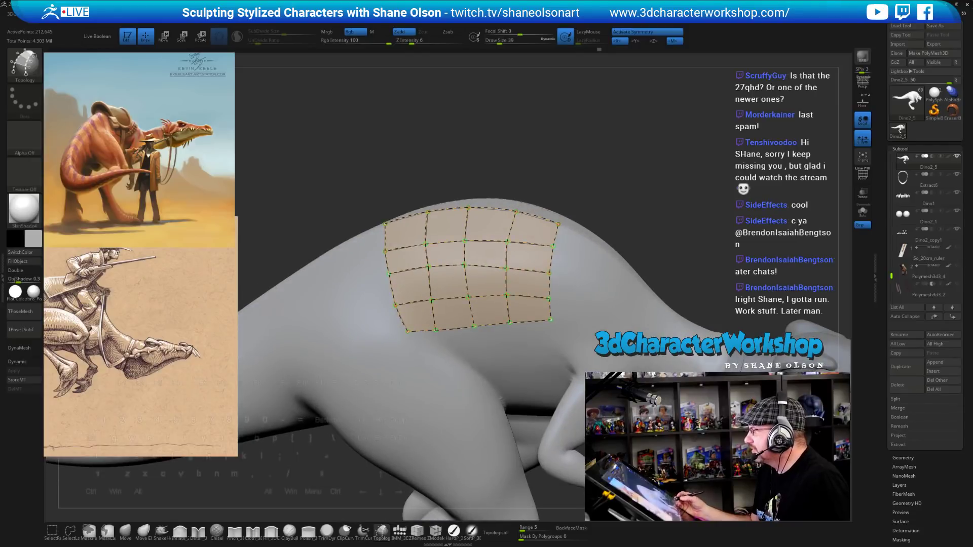
Try generating a thick blanket mesh from the curve grid at draw size 51, inspect its polyframe, and undo it.
drag(697, 255, 698, 250)
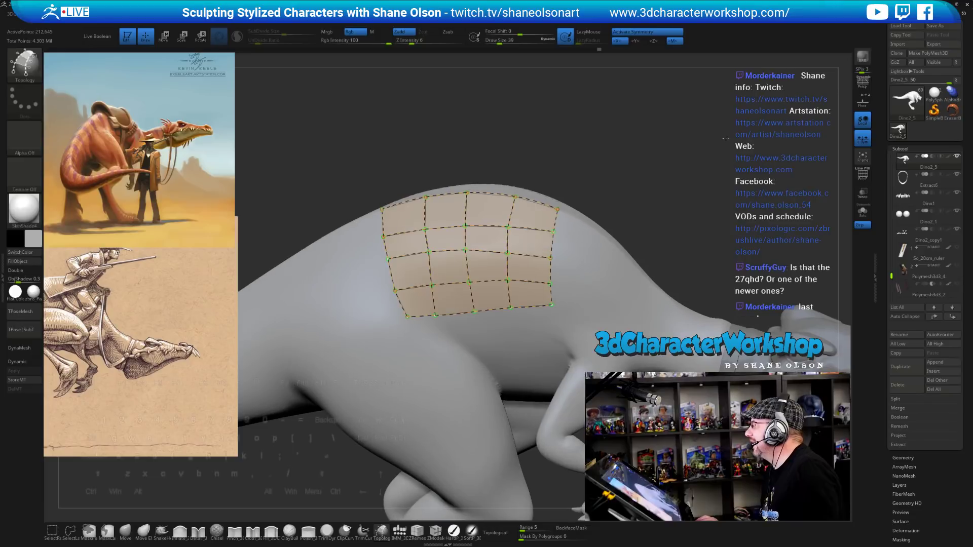
mouse_move(727, 135)
shift+mouse_down()
mouse_move(678, 124)
mouse_move(728, 121)
mouse_move(729, 162)
mouse_move(679, 152)
mouse_move(693, 154)
shift+mouse_up()
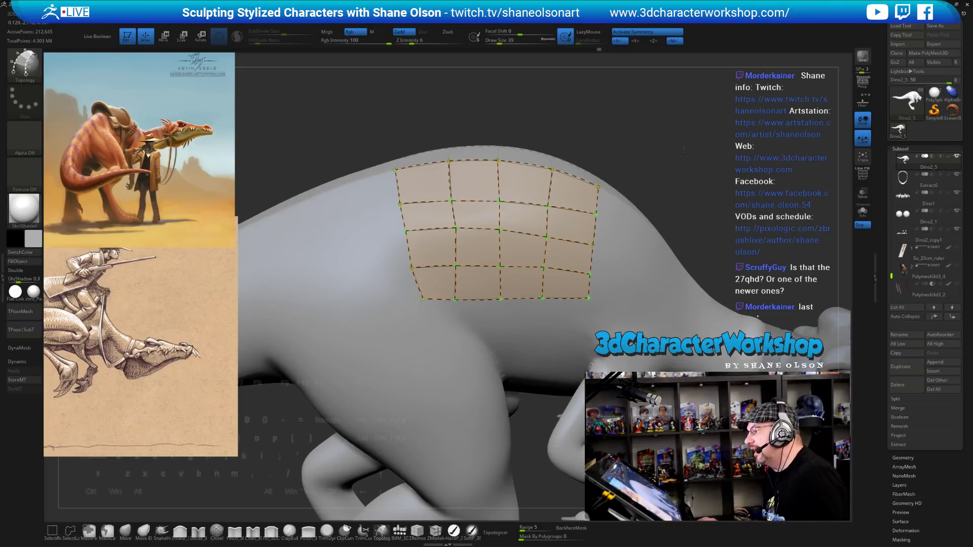
drag(688, 154, 598, 137)
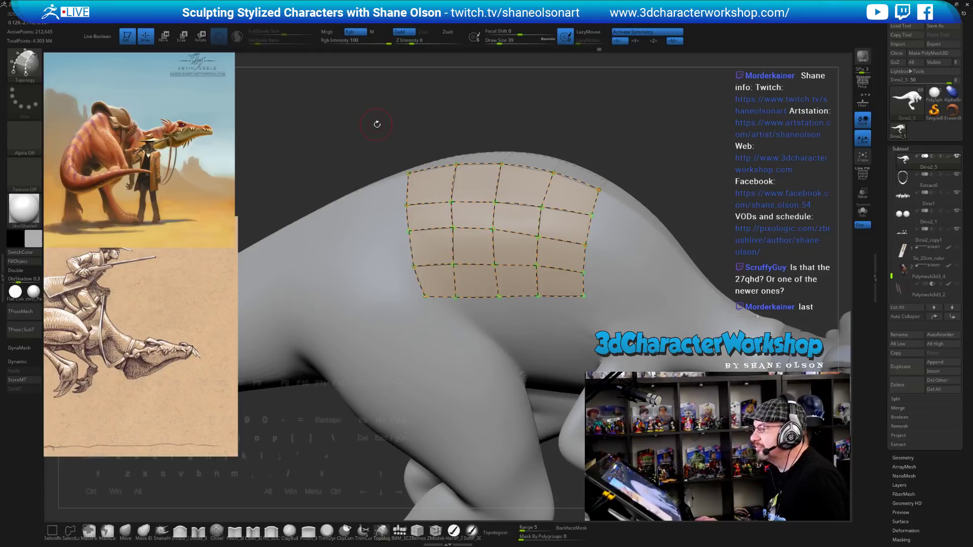
key(s)
mouse_move(375, 135)
mouse_down()
mouse_move(406, 134)
mouse_move(270, 234)
mouse_up()
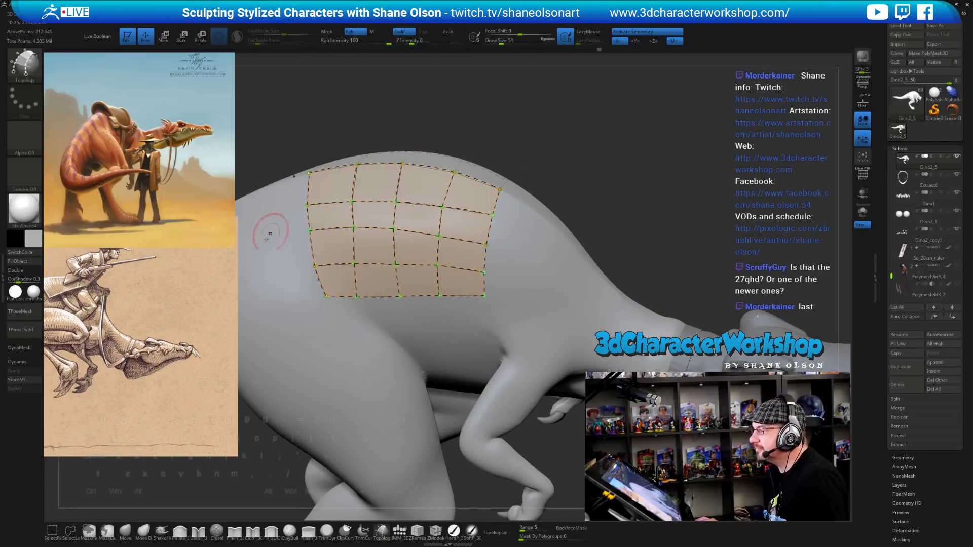
click(265, 234)
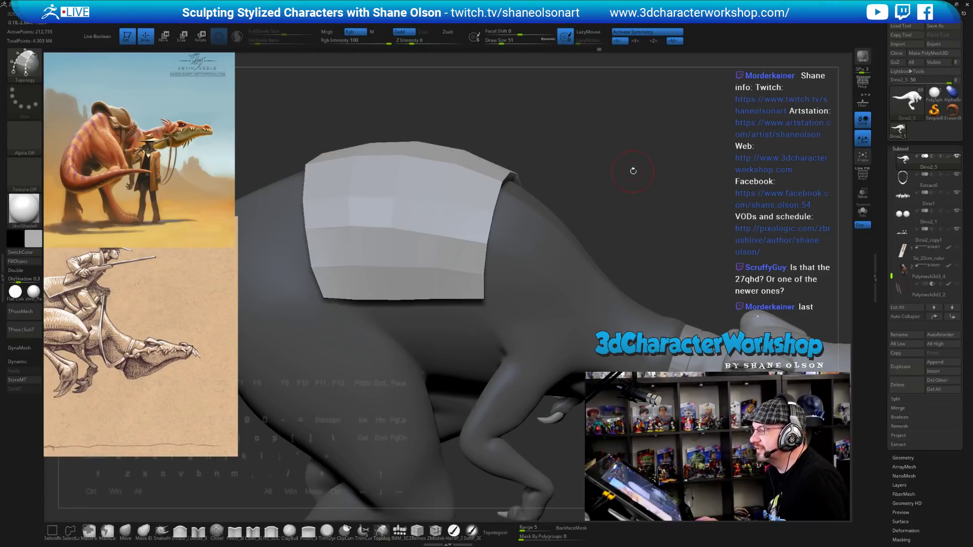
drag(634, 171, 408, 217)
key(shift+f)
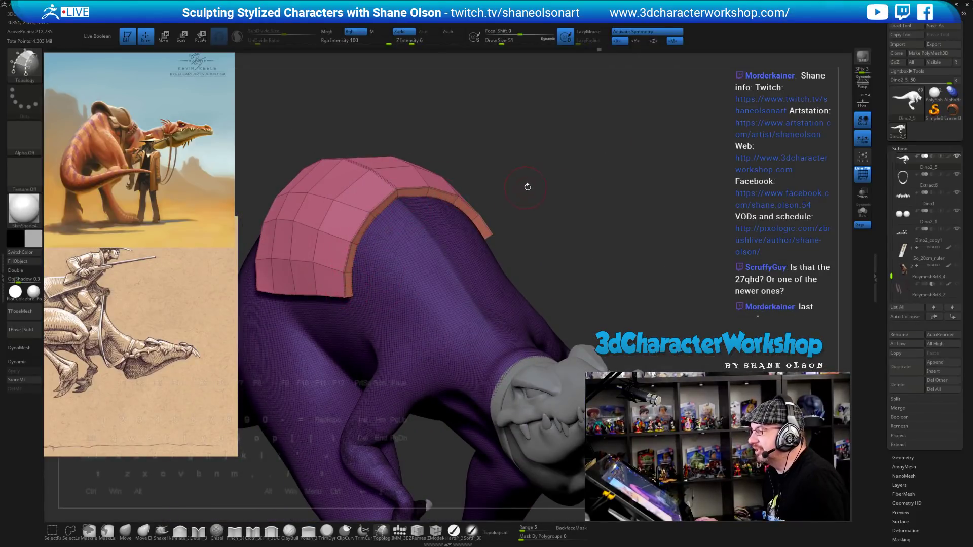
drag(527, 187, 405, 242)
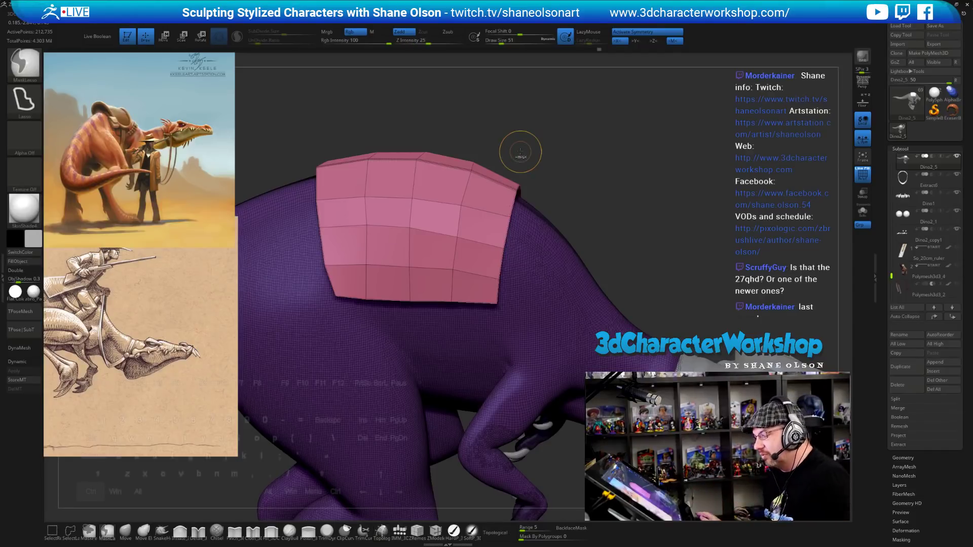
ctrl+click(515, 151)
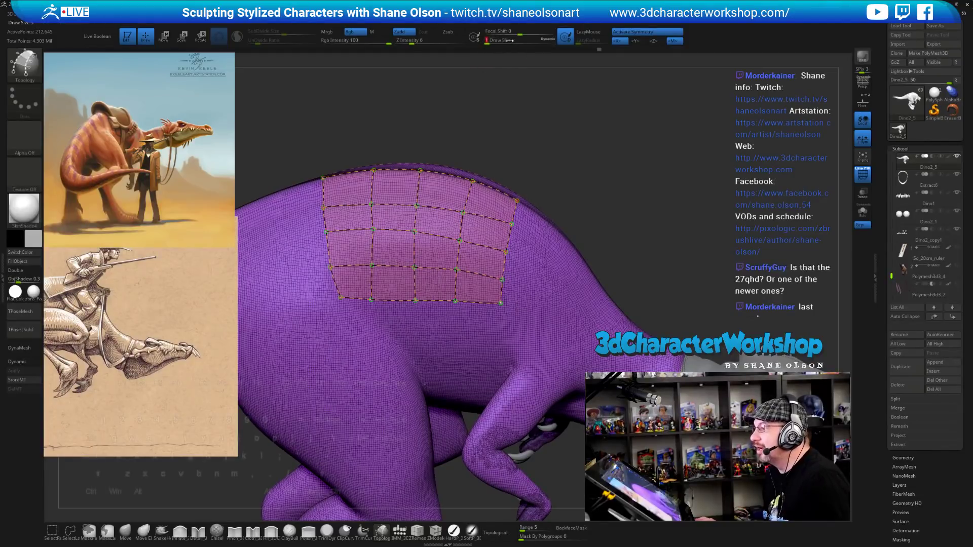
Set the draw size to 1 and generate the blanket from the curve grid as a surface without thickness.
drag(504, 45, 488, 41)
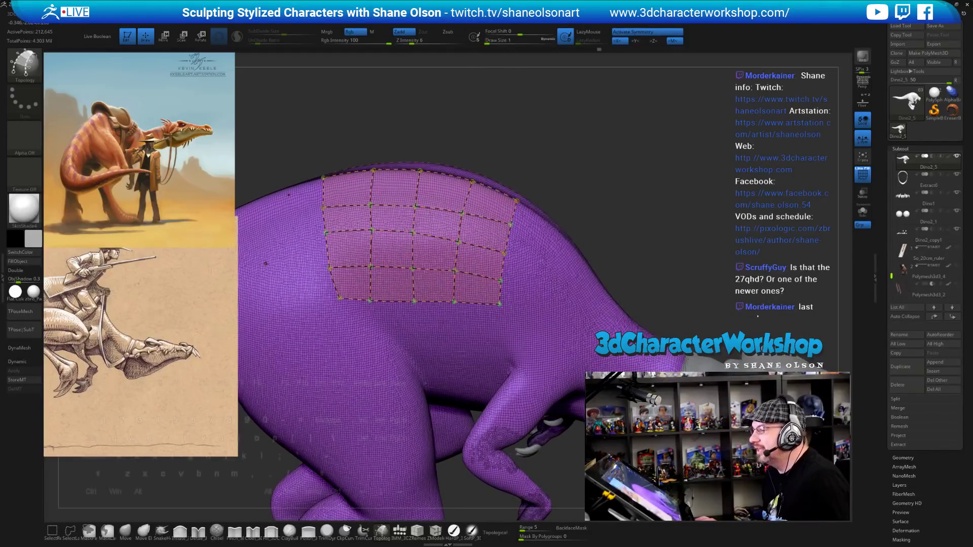
drag(265, 264, 353, 116)
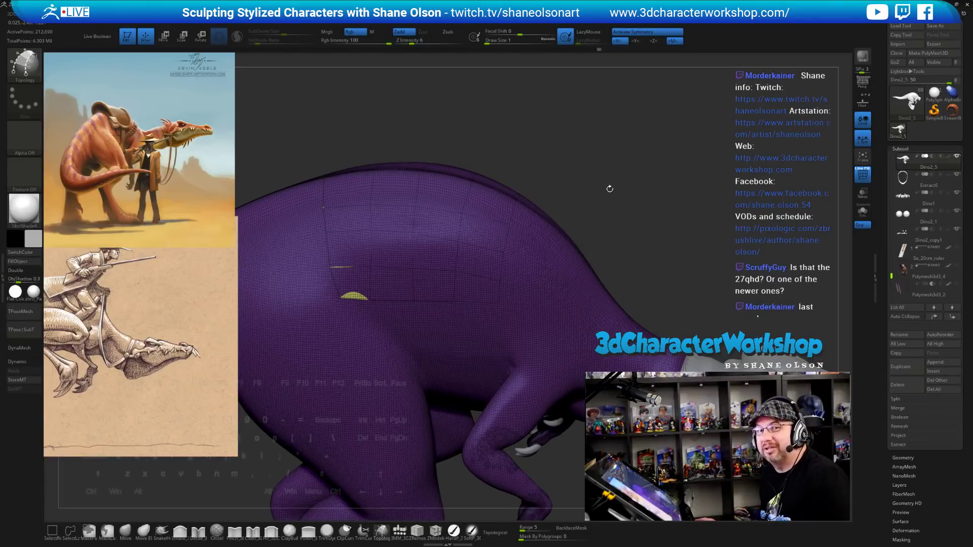
drag(621, 174, 508, 209)
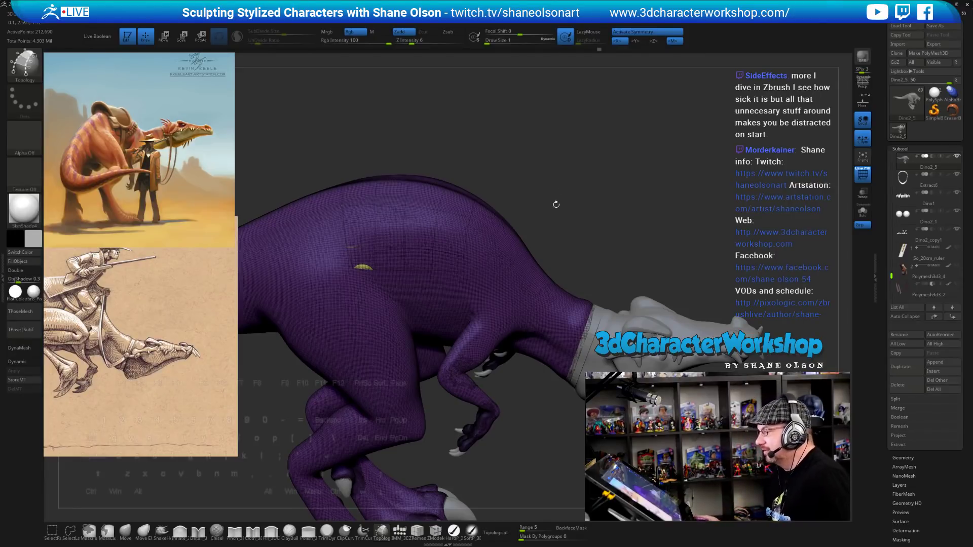
Split the unmasked blanket patch off the body into its own subtool, turn off the polyframe, and select the new subtool.
key(2)
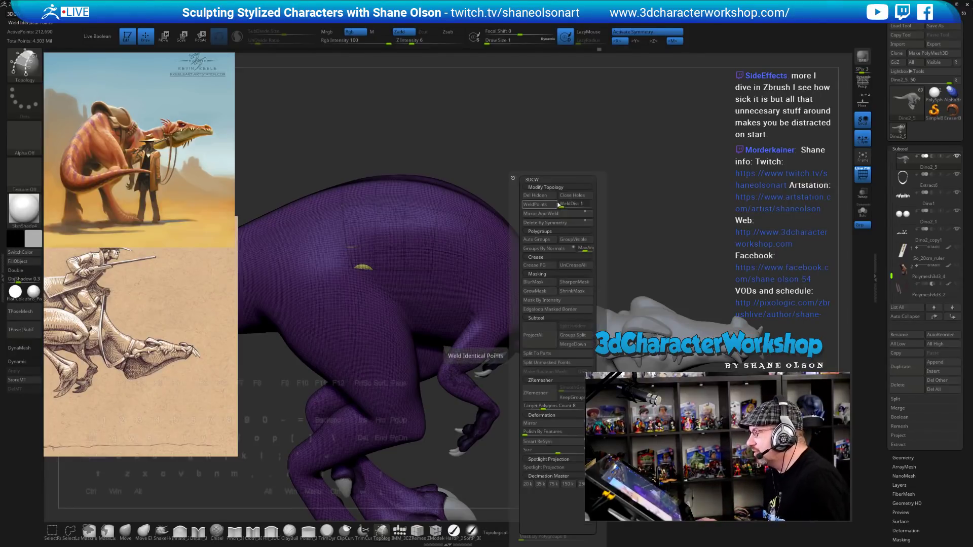
click(554, 363)
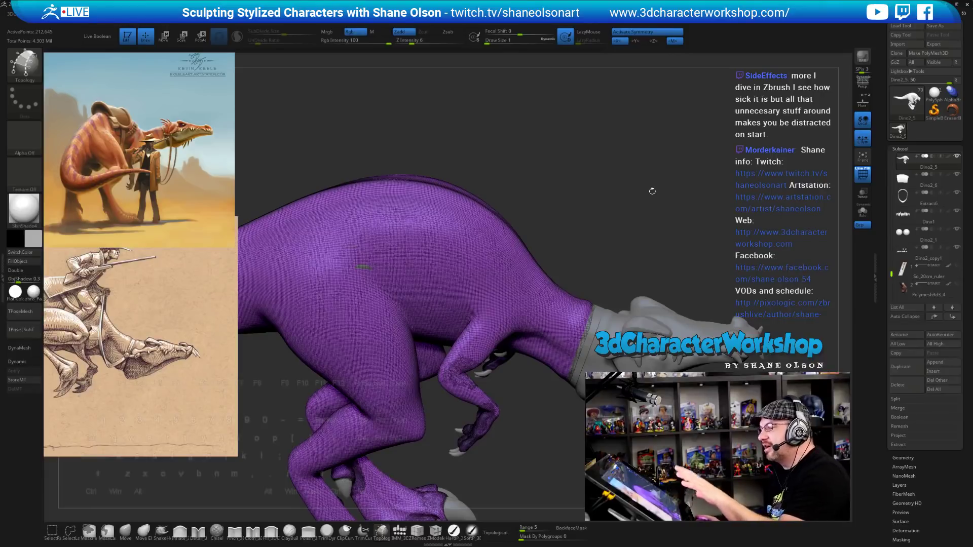
key(shift+f)
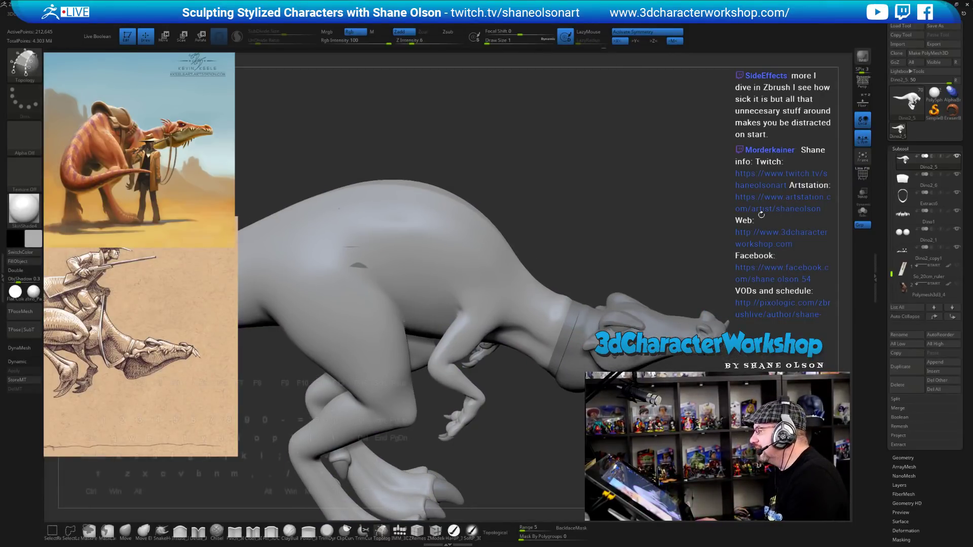
key(alt+Down)
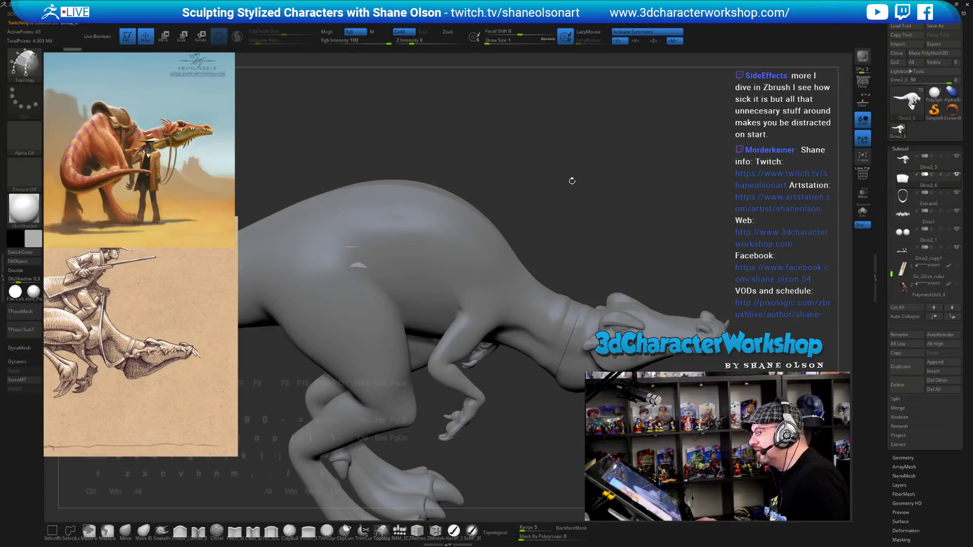
Step through the neighbouring subtools in the list and return to the blanket patch subtool.
mouse_move(901, 184)
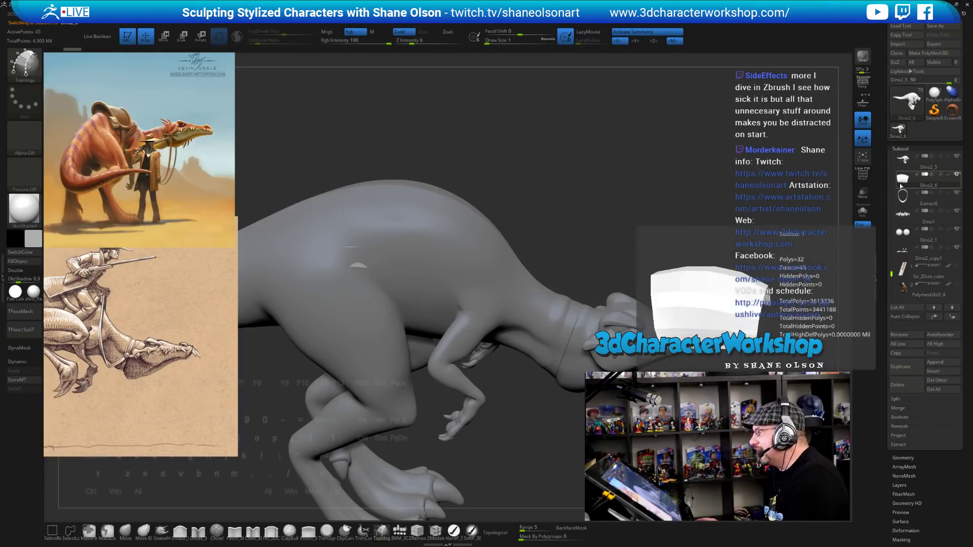
click(905, 214)
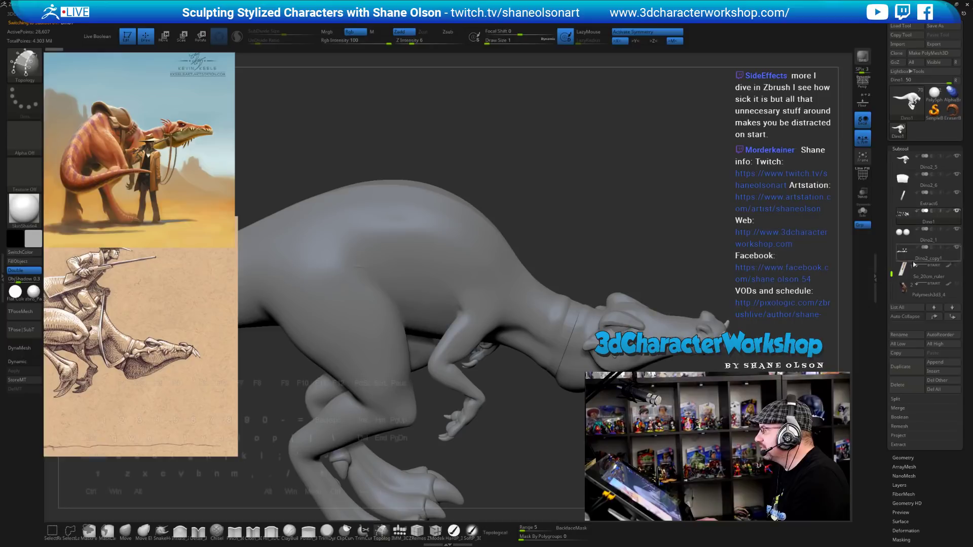
key(Down)
key(Up)
key(Up)
key(Up)
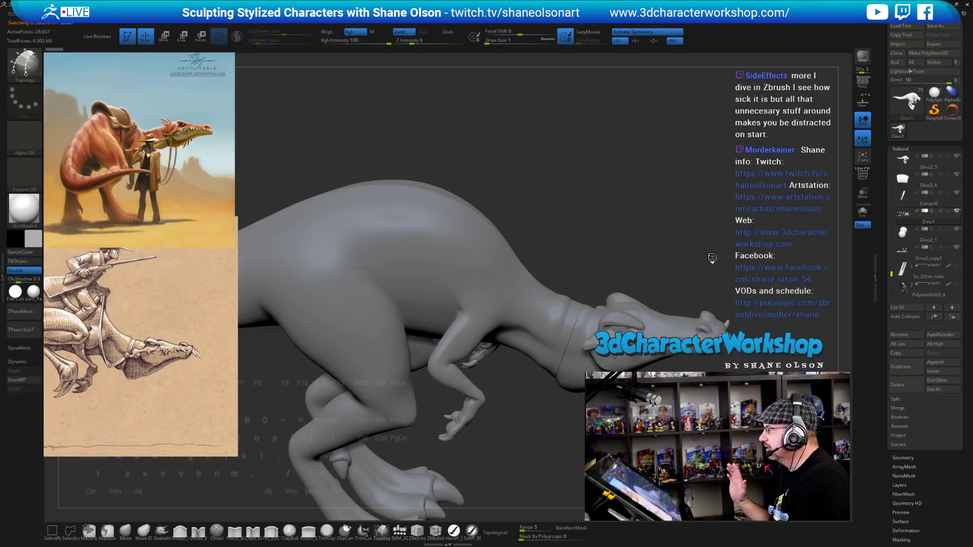
key(Down)
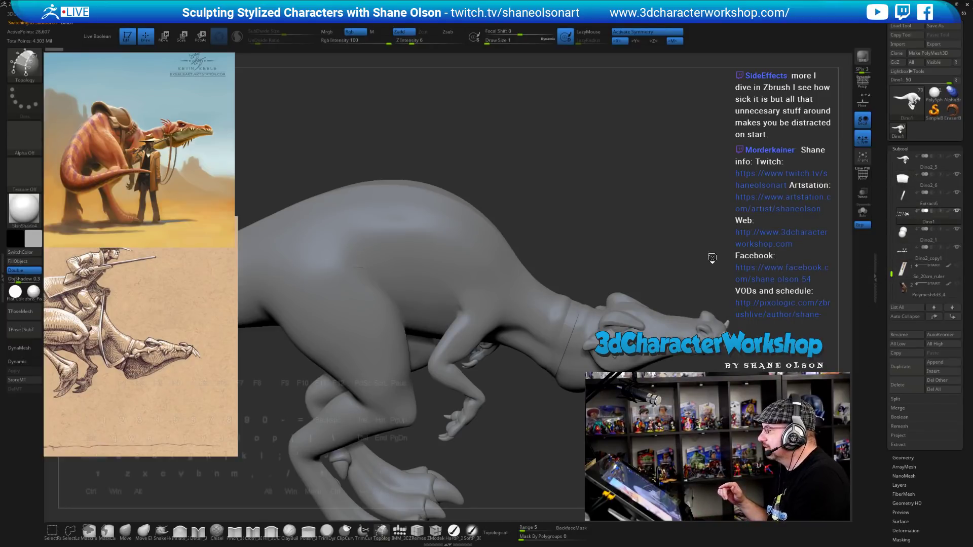
key(Up)
key(Up)
key(Down)
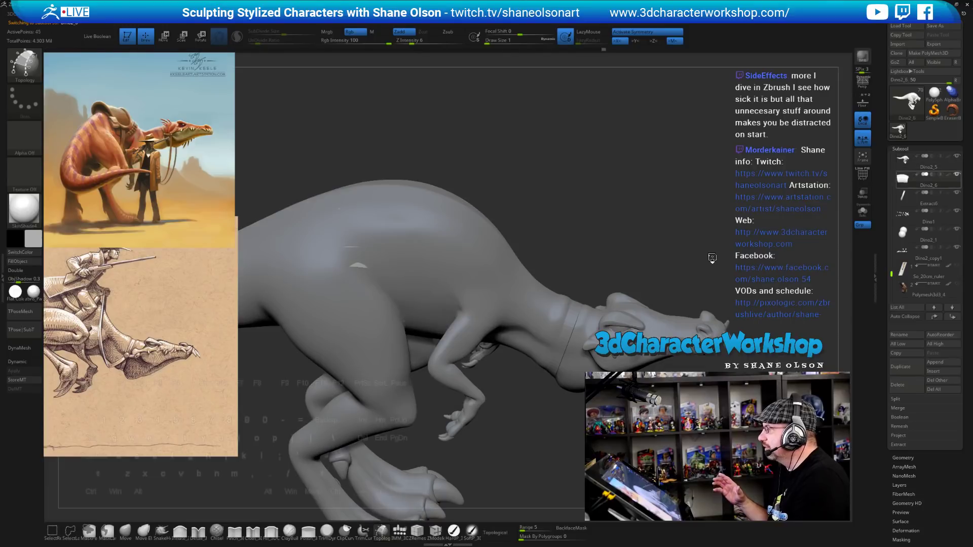
key(Up)
key(Down)
key(Up)
key(Down)
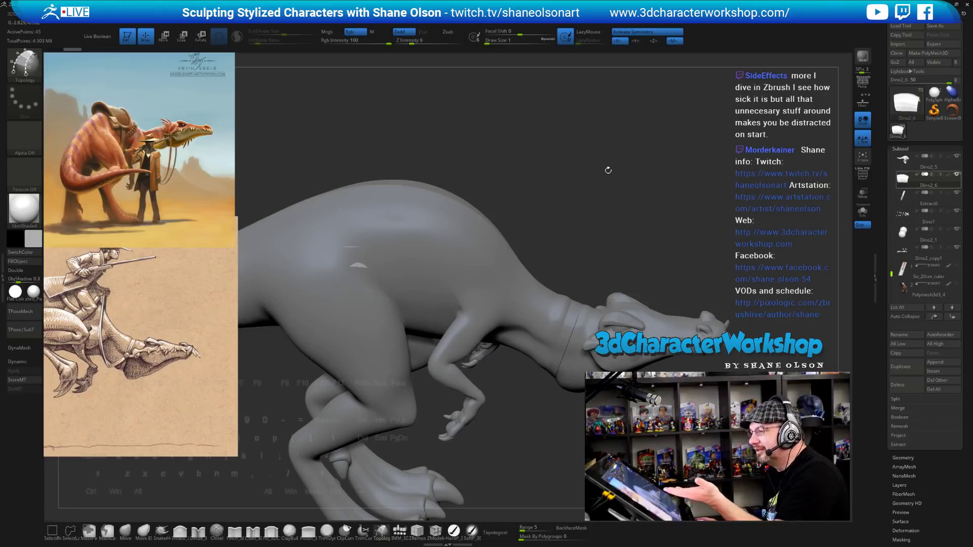
Isolate the blanket patch subtool and display its polyframe so its grid of polygons can be edited alone.
click(862, 210)
drag(660, 219, 636, 221)
key(shift+f)
drag(648, 259, 619, 259)
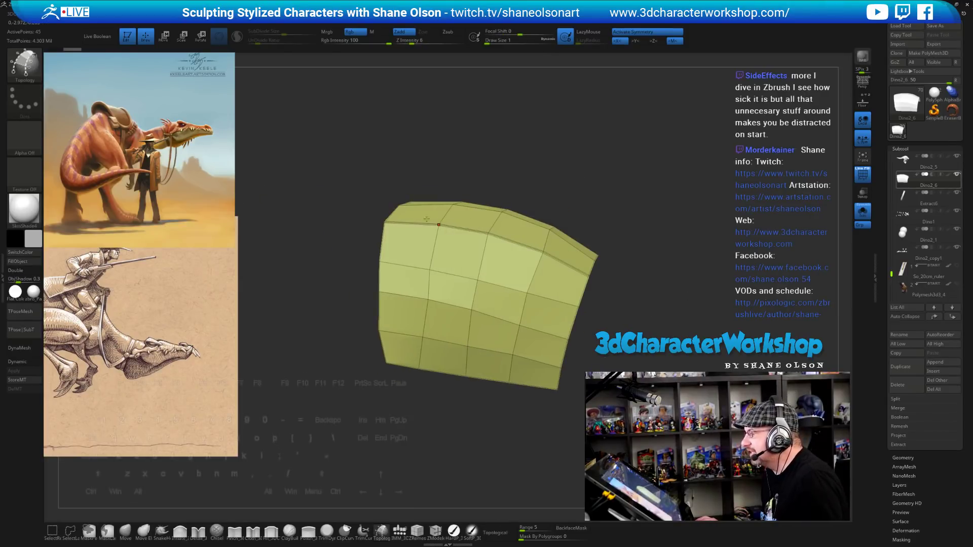
drag(643, 198, 639, 200)
key(3)
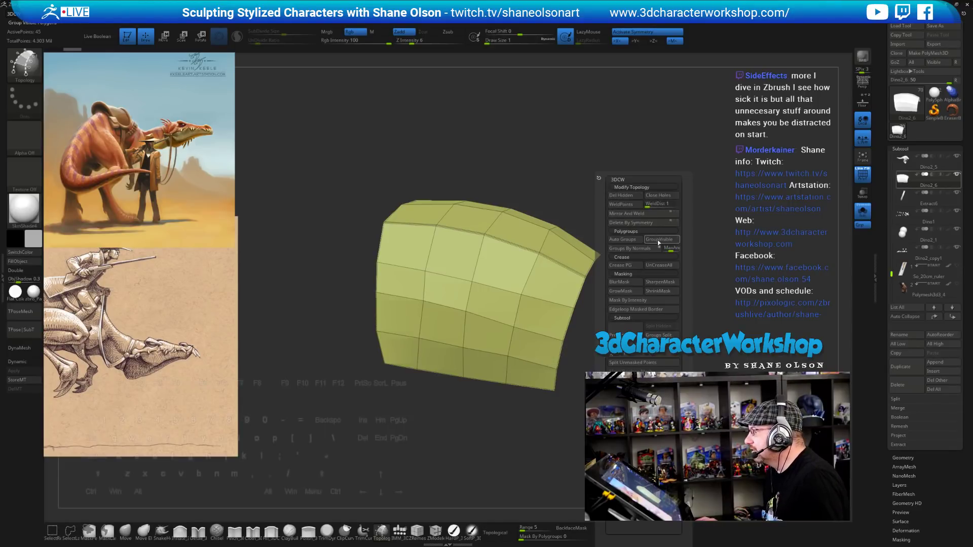
drag(747, 221, 702, 233)
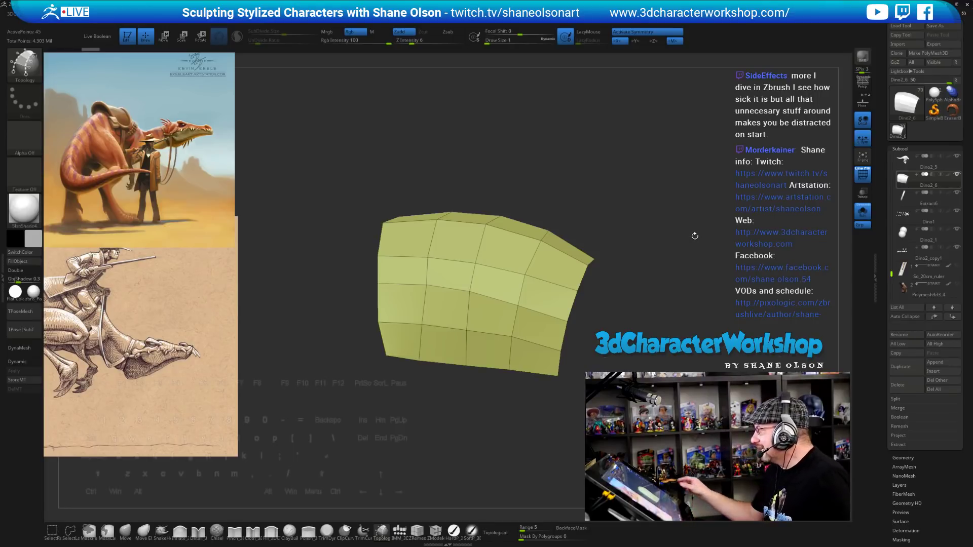
Switch to the Move brush, raise its draw size, and start evening out the spacing of the blanket patch's grid.
key(b)
key(m)
key(v)
key(s)
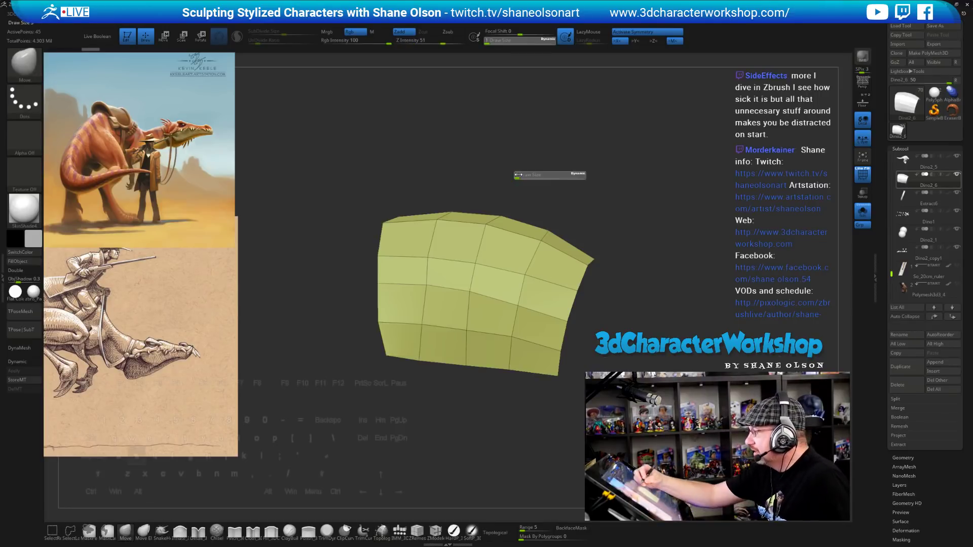
click(534, 177)
mouse_move(543, 220)
mouse_down()
mouse_move(676, 304)
mouse_move(573, 279)
mouse_move(402, 272)
mouse_move(404, 309)
mouse_move(441, 299)
mouse_move(448, 276)
mouse_move(491, 289)
mouse_move(489, 306)
mouse_up()
mouse_move(537, 332)
mouse_down()
mouse_move(542, 315)
mouse_move(601, 286)
mouse_up()
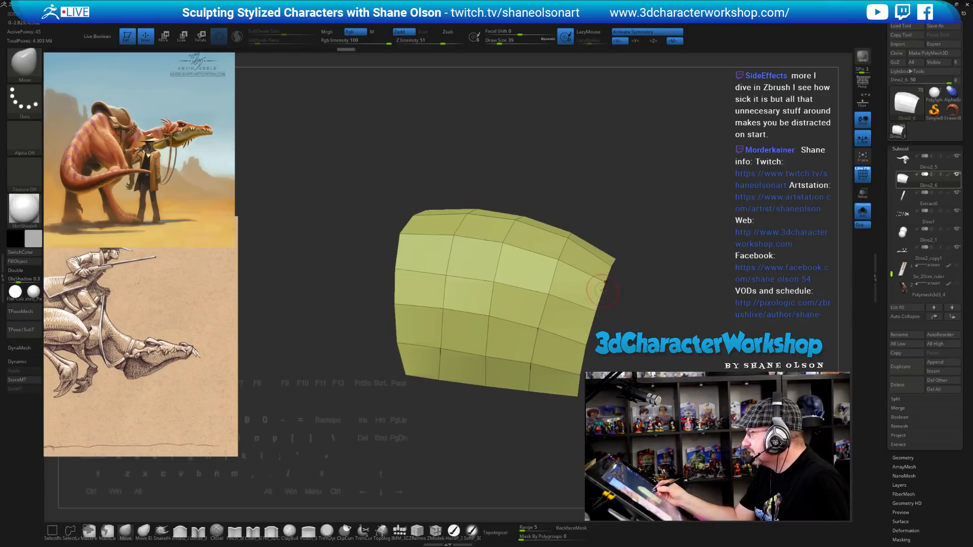
Nudge the vertices near the blanket patch's lower front corner with the Move brush and undo the last two adjustments.
drag(566, 355, 510, 317)
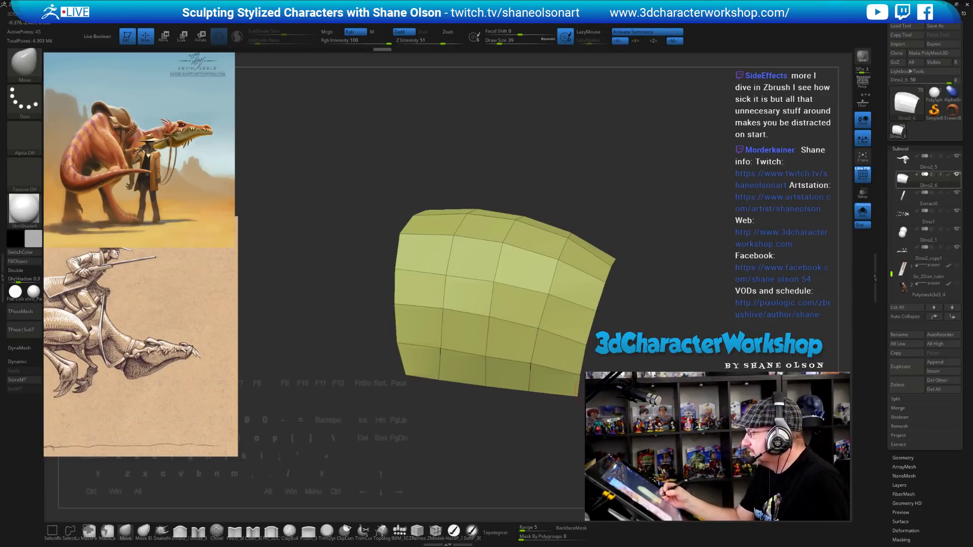
drag(590, 352, 540, 324)
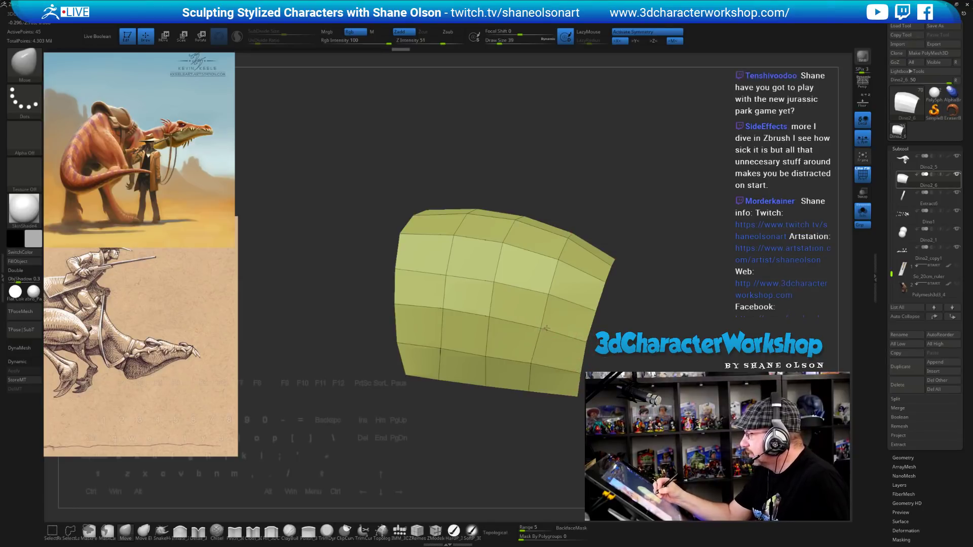
drag(543, 390, 531, 393)
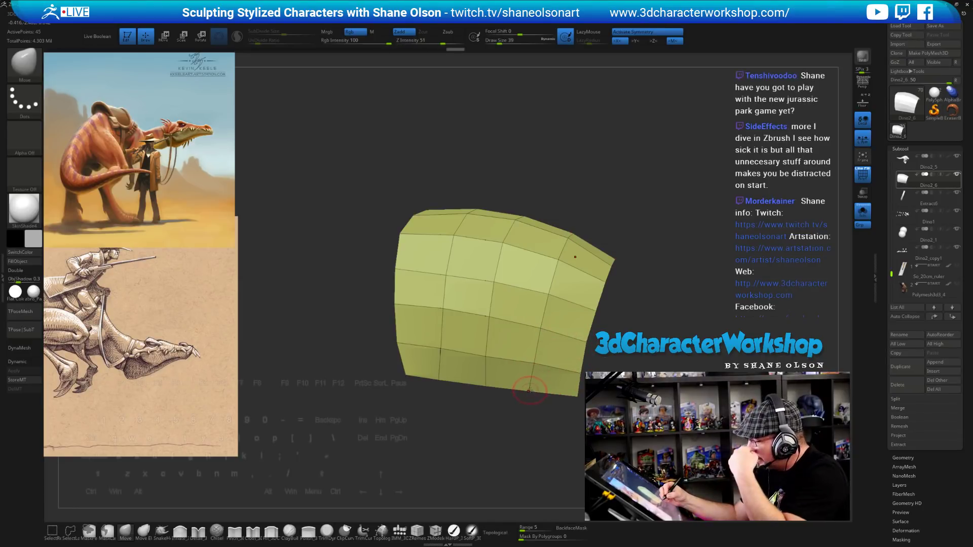
key(ctrl+z)
key(ctrl+z)
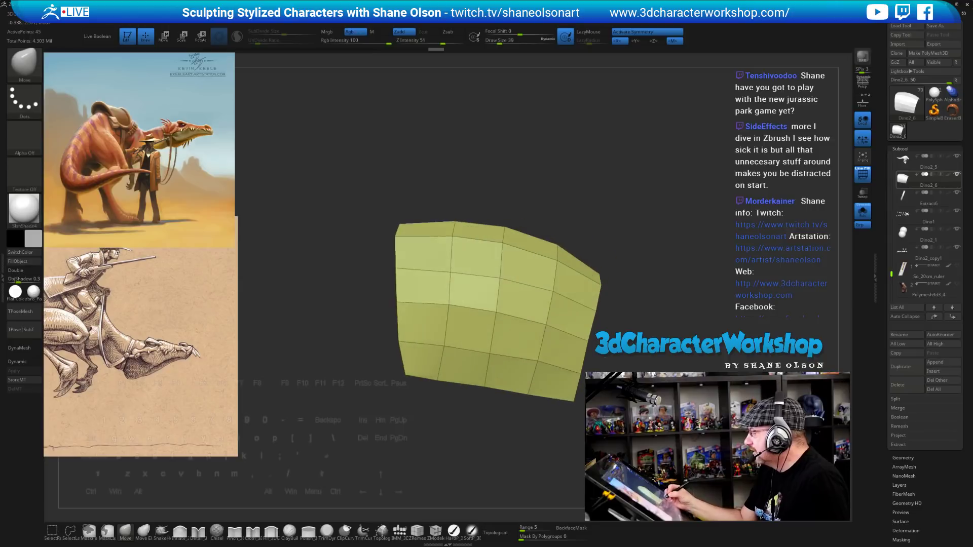
Even out the grid flow along the blanket patch's lower edge, side border and interior rows with the Move brush.
mouse_move(466, 299)
mouse_down()
mouse_move(502, 348)
mouse_move(487, 388)
mouse_up()
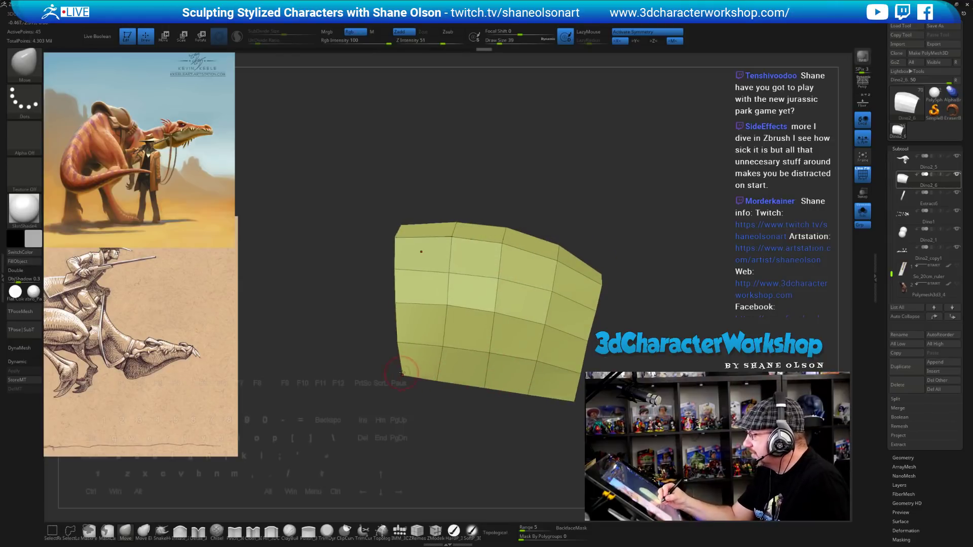
mouse_move(401, 372)
mouse_down()
mouse_move(437, 376)
mouse_move(405, 346)
mouse_move(412, 369)
mouse_up()
mouse_move(546, 412)
mouse_down()
mouse_move(529, 414)
mouse_move(583, 410)
mouse_move(535, 413)
mouse_move(622, 361)
mouse_up()
drag(388, 310, 384, 309)
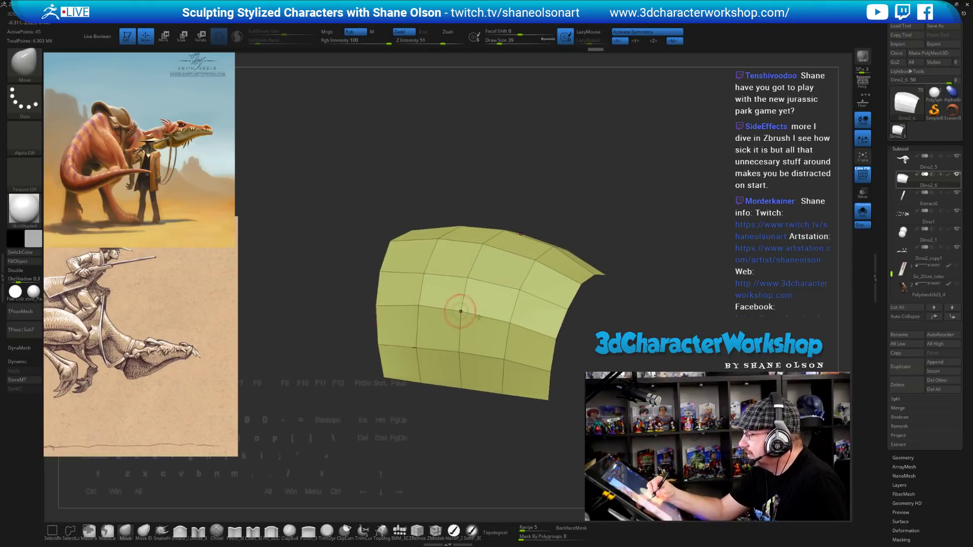
mouse_move(662, 332)
mouse_down()
mouse_move(691, 354)
mouse_move(678, 362)
mouse_up()
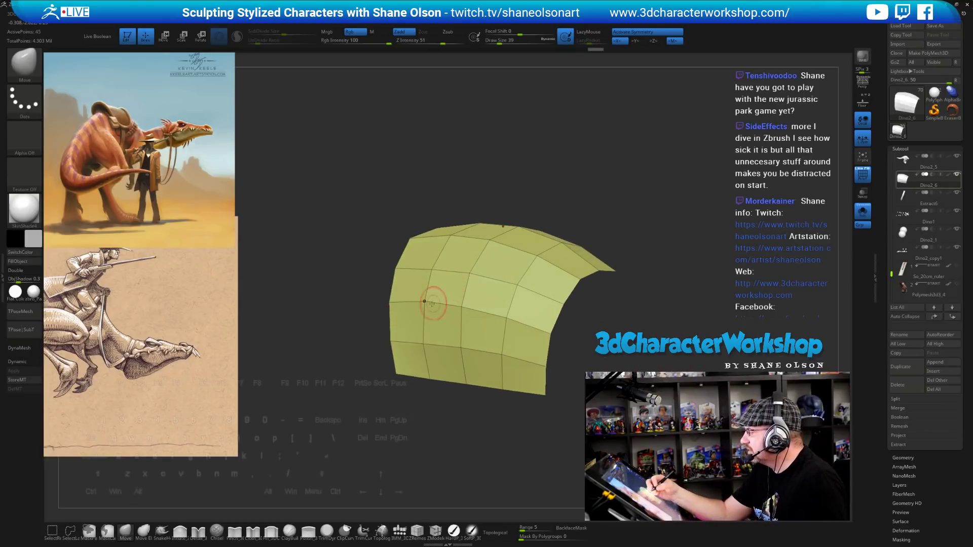
drag(427, 303, 464, 313)
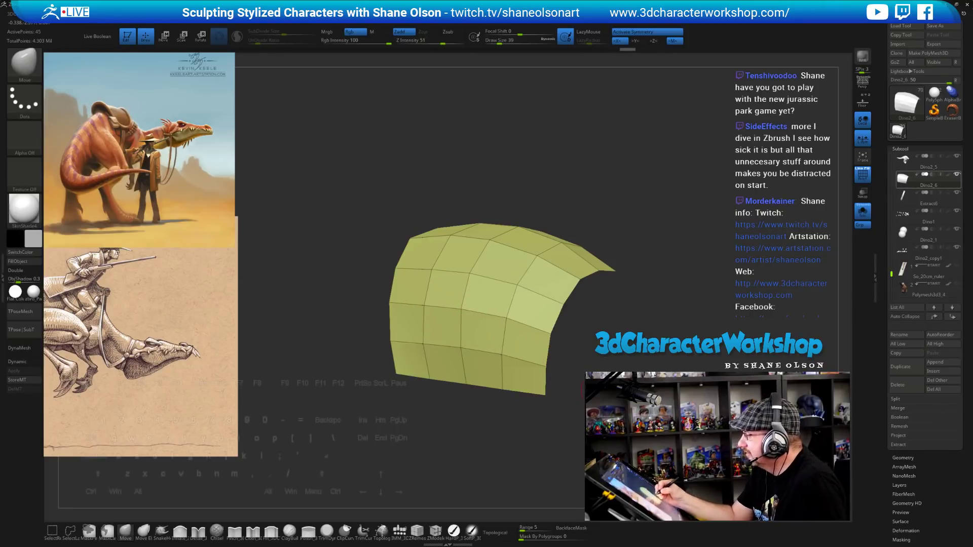
drag(594, 391, 573, 386)
drag(502, 318, 500, 319)
drag(469, 400, 516, 347)
drag(400, 313, 366, 316)
mouse_move(554, 398)
alt+mouse_down()
mouse_move(551, 380)
mouse_move(549, 395)
mouse_move(572, 373)
mouse_move(608, 381)
mouse_move(524, 390)
mouse_move(588, 390)
mouse_move(570, 390)
mouse_move(549, 368)
mouse_move(564, 349)
mouse_move(556, 361)
alt+mouse_up()
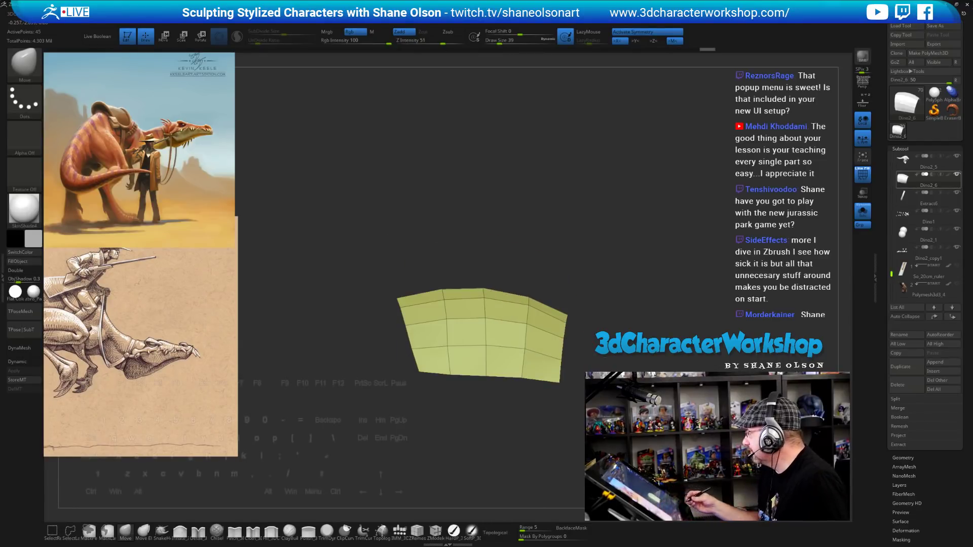
mouse_move(594, 418)
alt+mouse_down()
mouse_move(598, 437)
mouse_move(587, 407)
alt+mouse_up()
drag(676, 285, 675, 292)
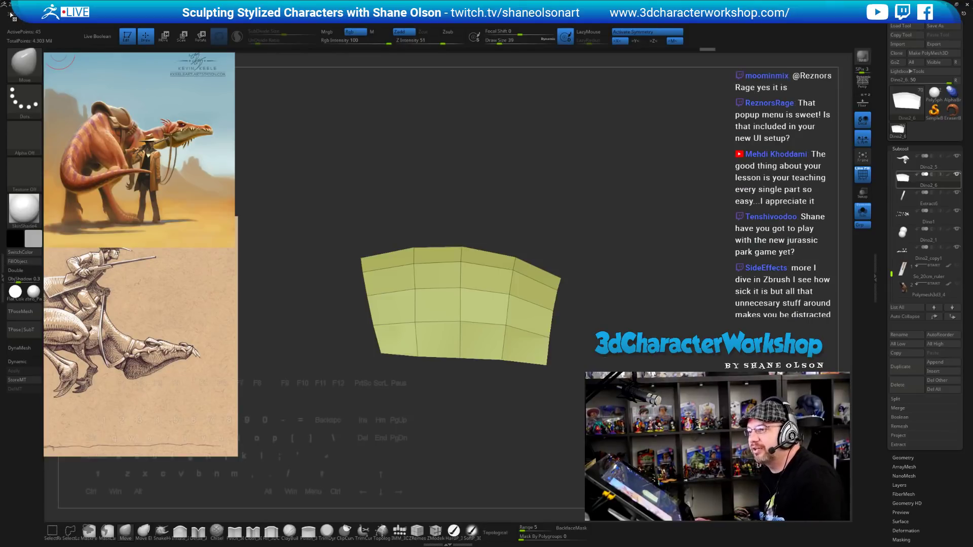
Start assigning a custom hotkey to an interface item and cancel the assignment.
click(12, 16)
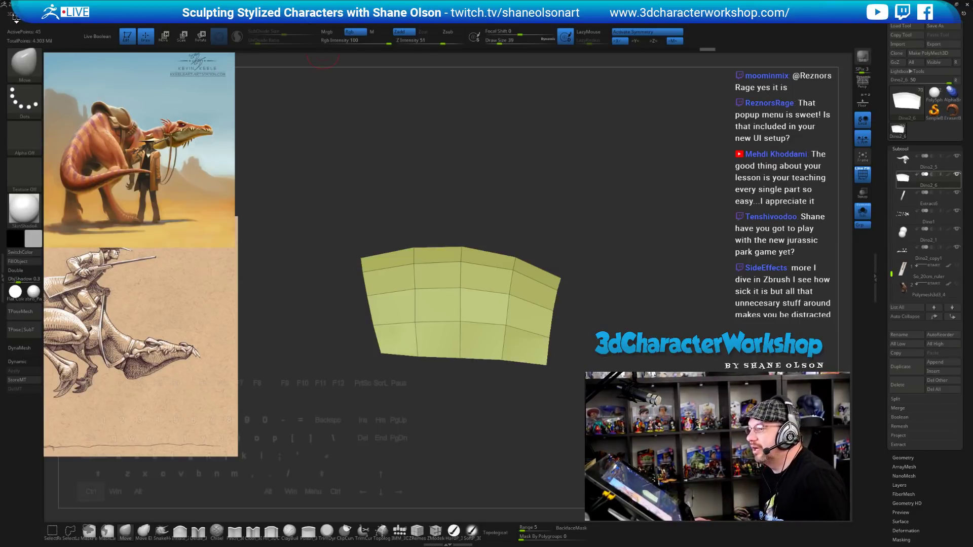
ctrl+alt+click(18, 21)
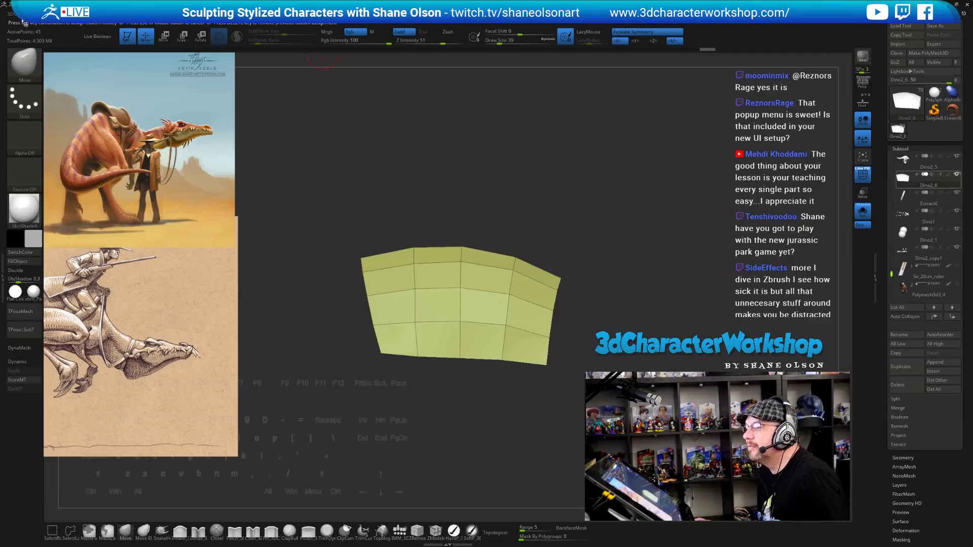
key(Escape)
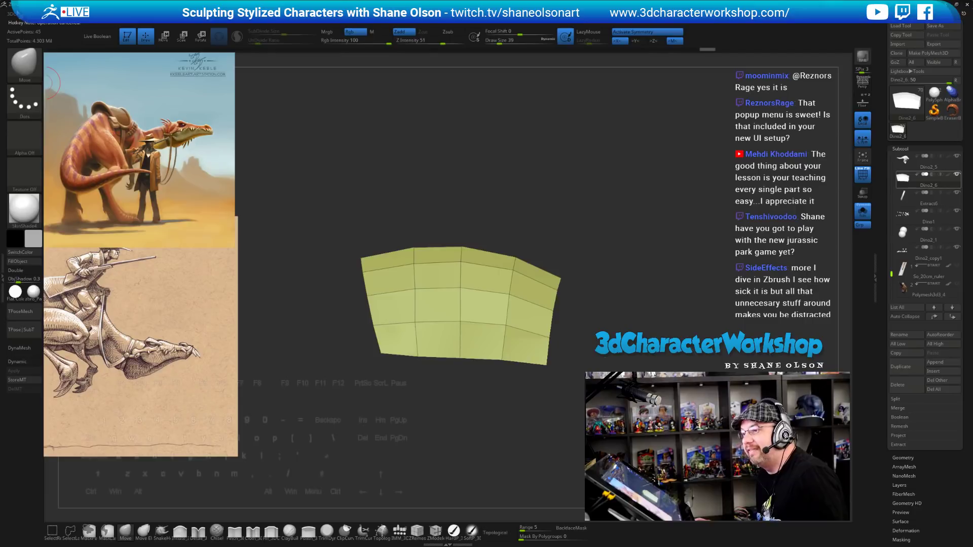
key(ctrl)
ctrl+alt+click(14, 18)
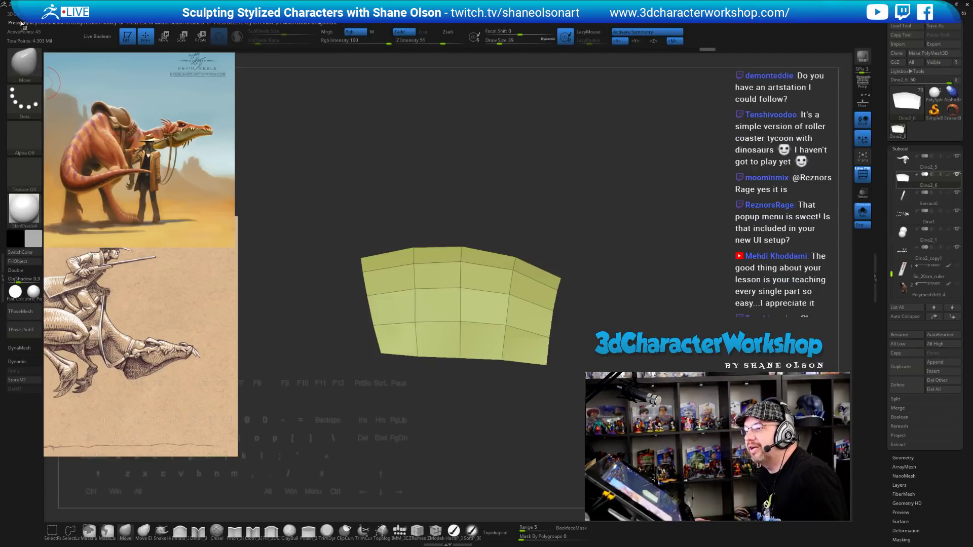
key(Escape)
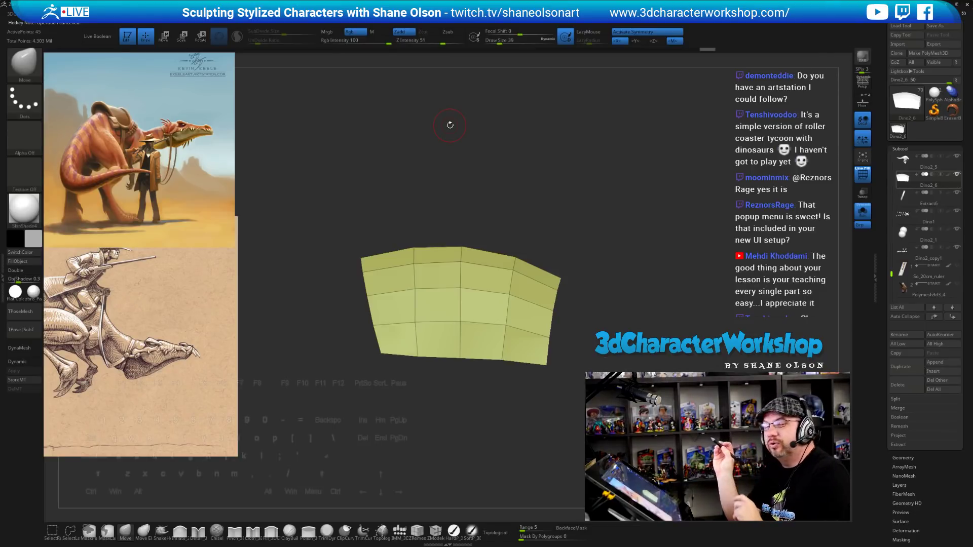
key(2)
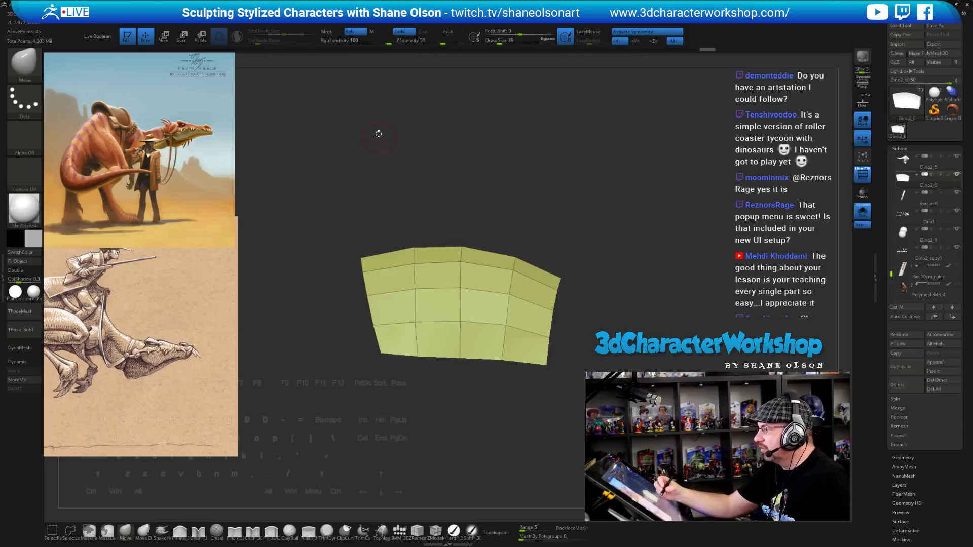
key(d)
key(shift+d)
key(2)
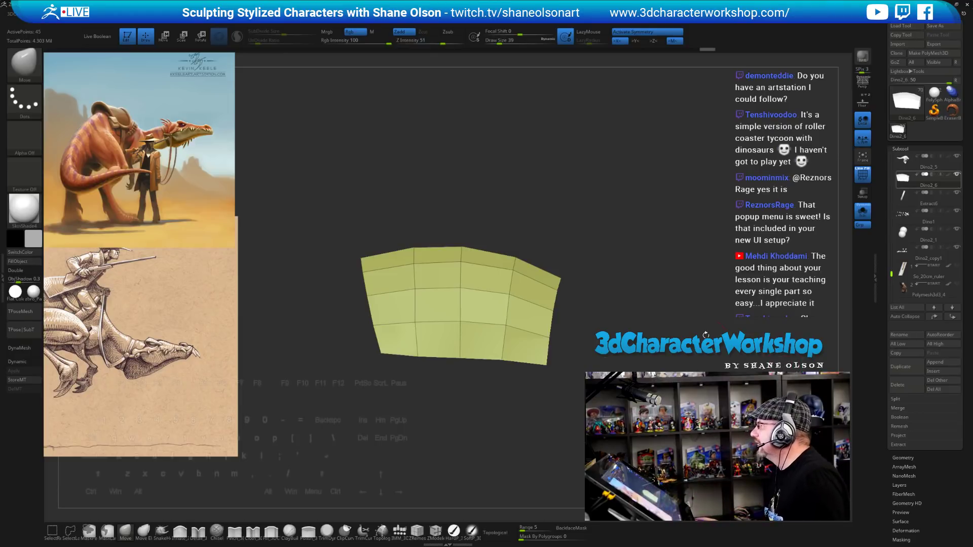
drag(706, 335, 731, 360)
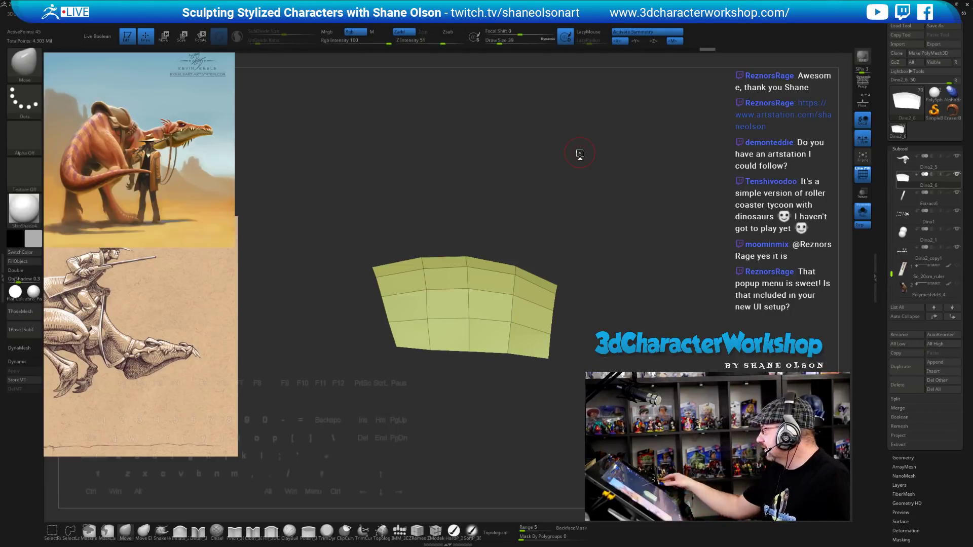
drag(428, 316, 427, 291)
drag(578, 325, 543, 368)
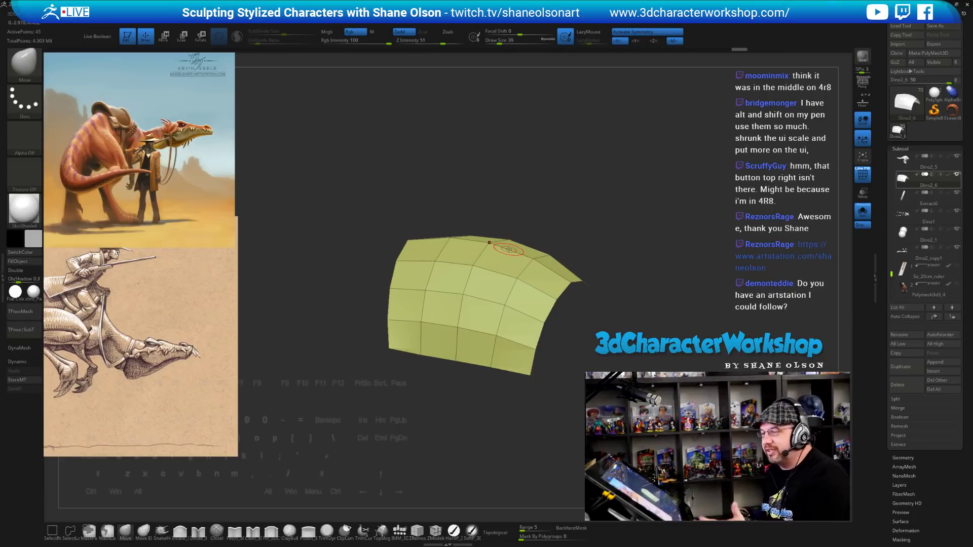
Enable interface customization in the configuration preferences, review the options for storing the layout, and turn customization off again.
click(315, 19)
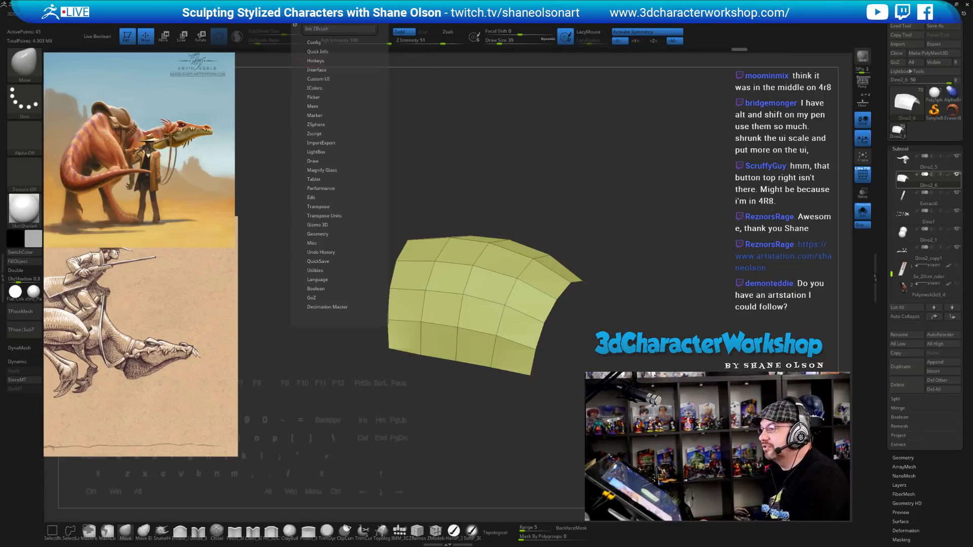
click(319, 43)
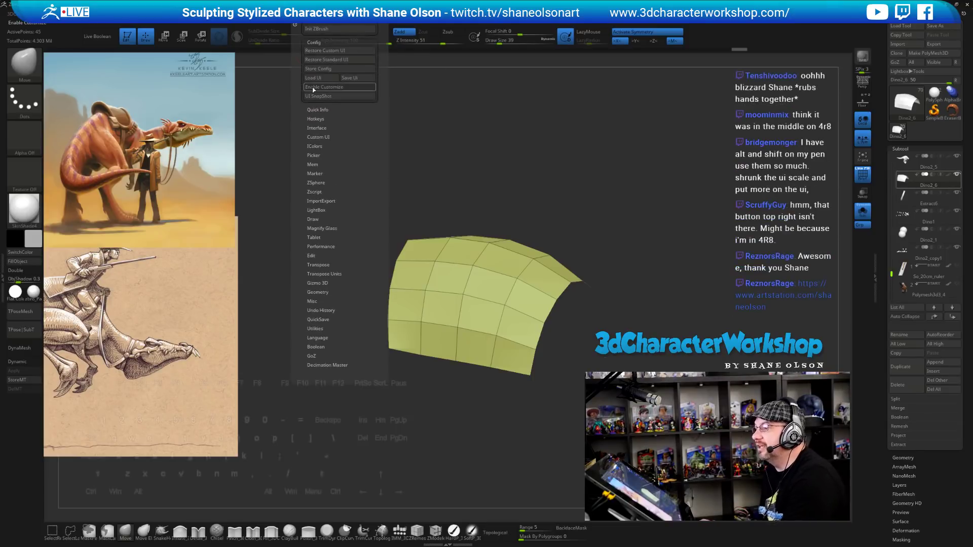
click(327, 87)
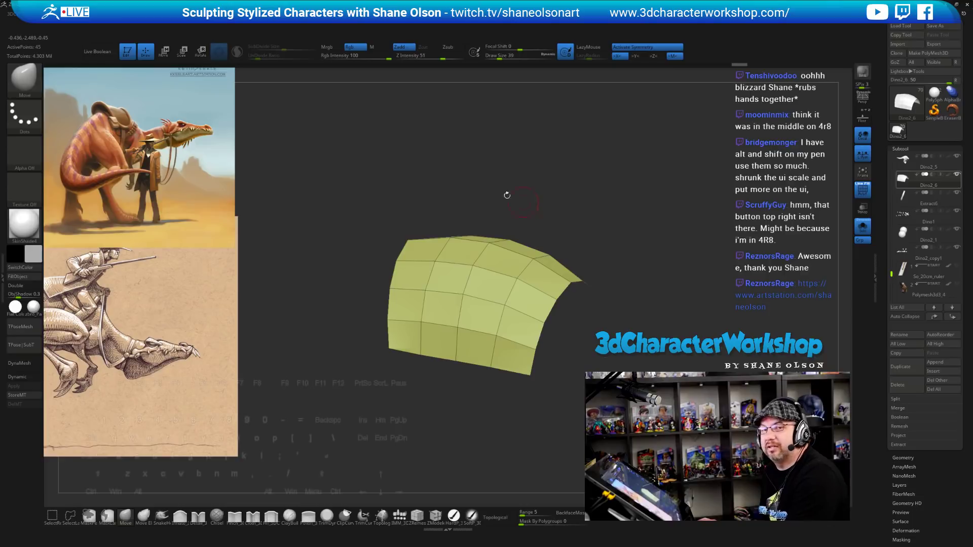
click(313, 23)
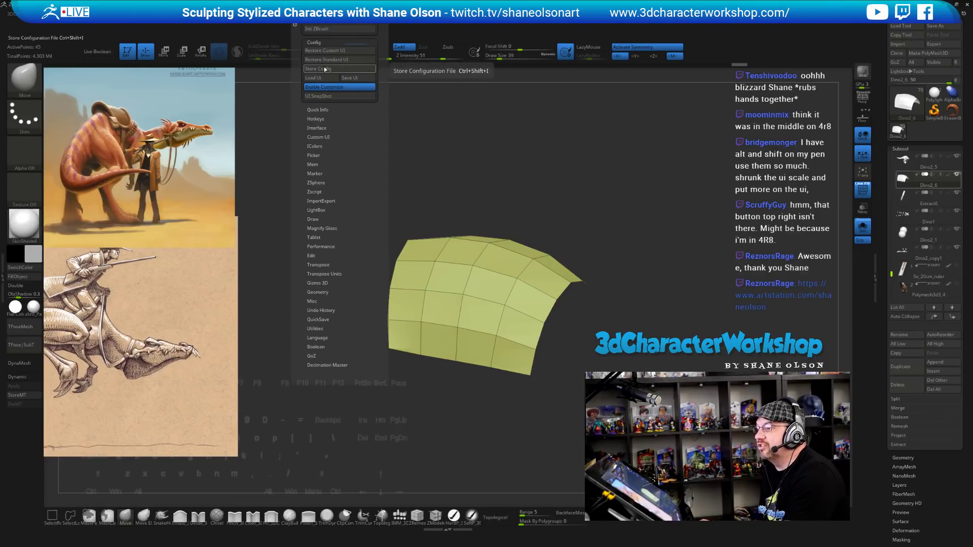
click(361, 77)
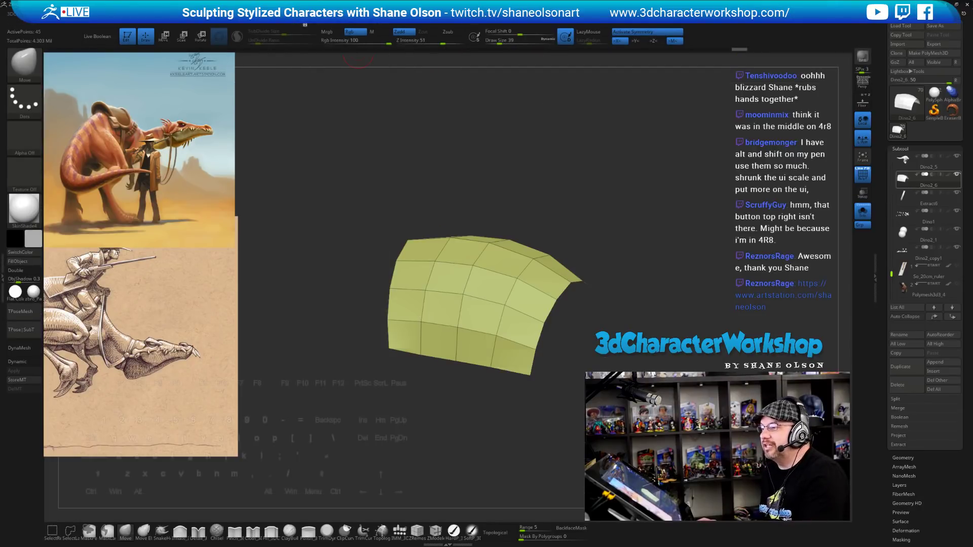
click(314, 19)
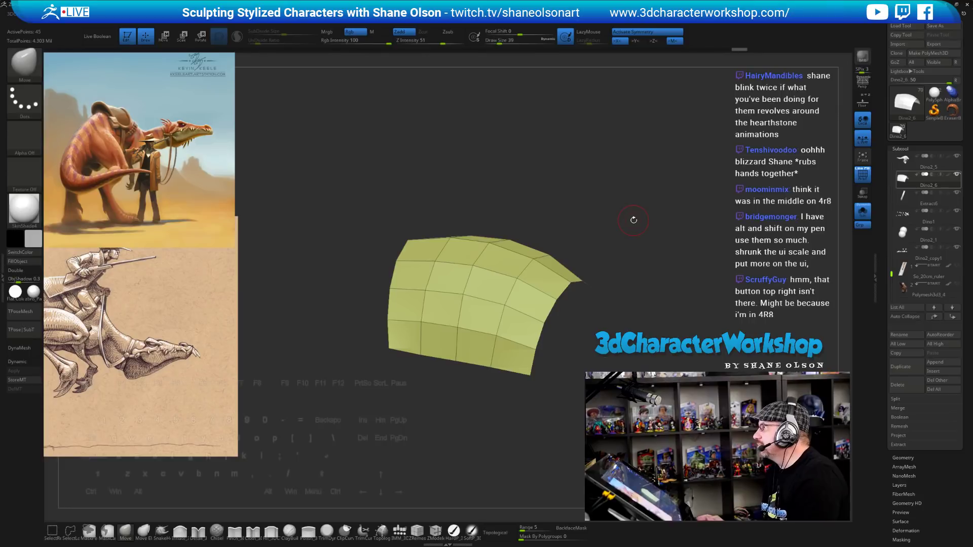
Check the curvature of the isolated blanket patch and save the project.
drag(648, 228, 632, 218)
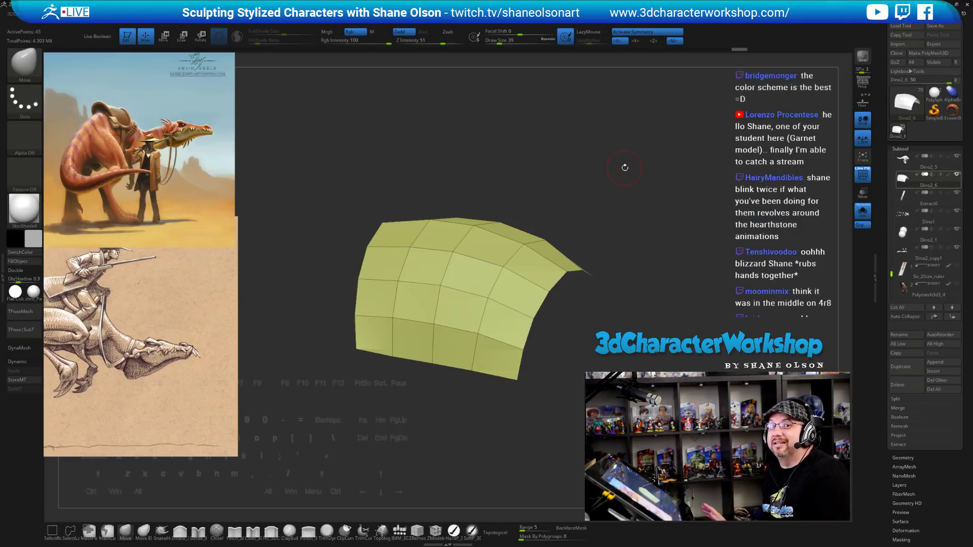
drag(625, 173, 622, 173)
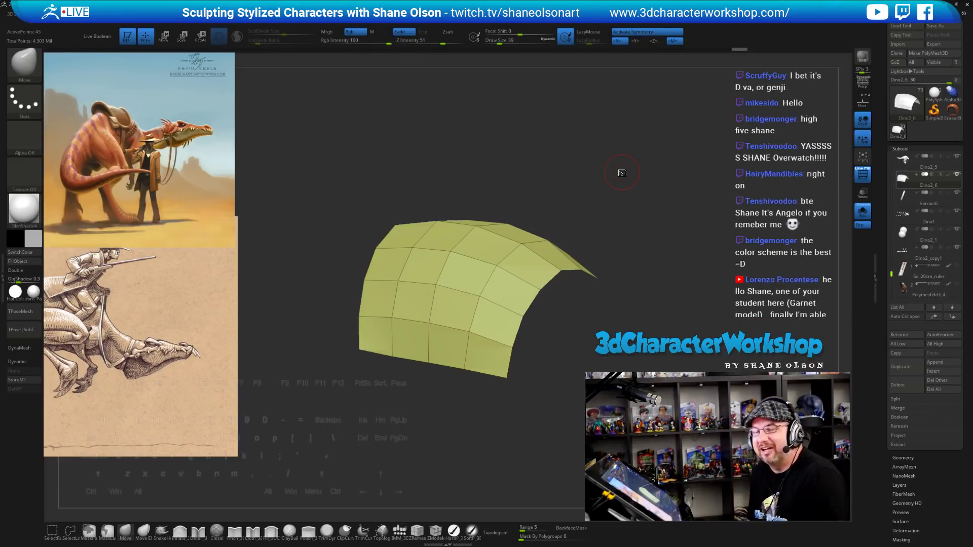
key(ctrl+s)
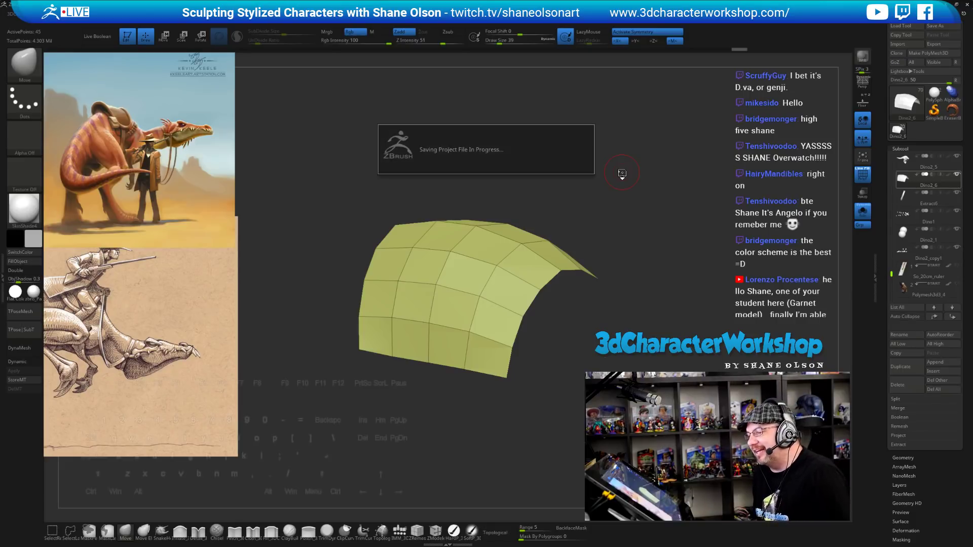